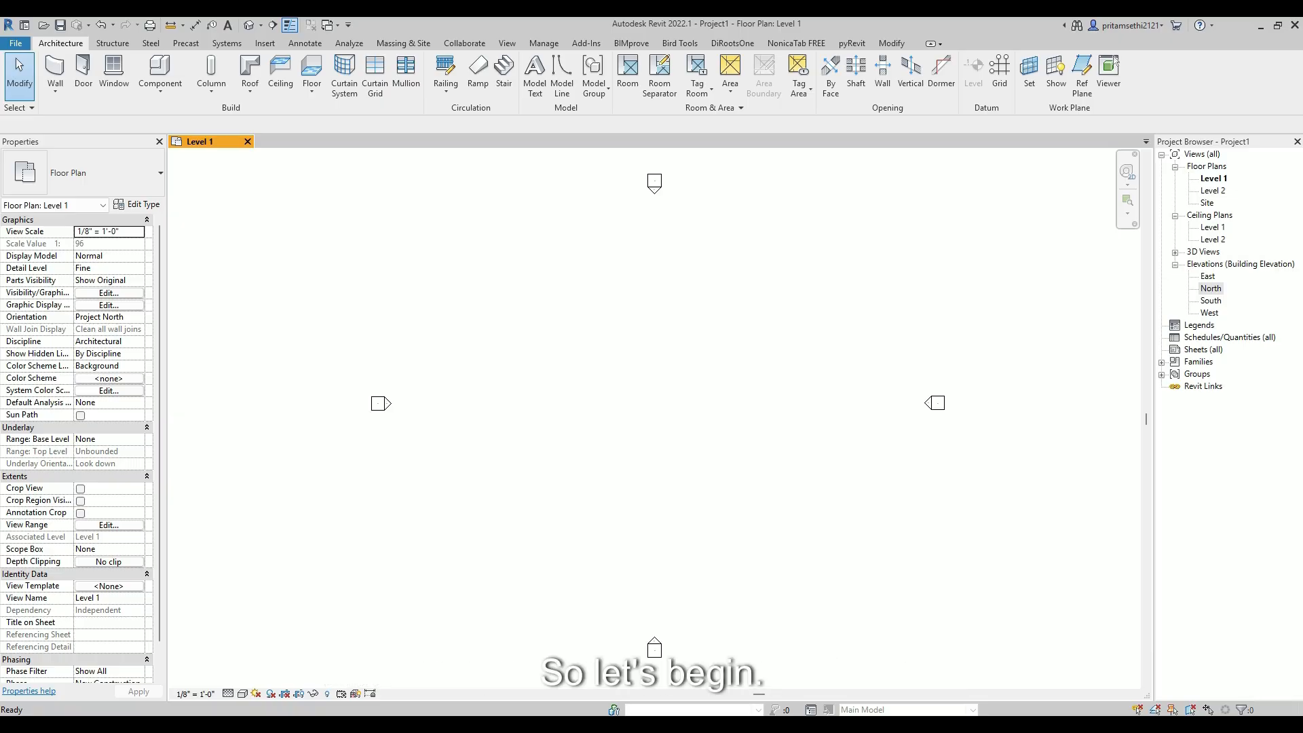
# Draw three chained exterior walls on Level 1: about 27' horizontal, about 11'-6" sloping down at 37°, and one running straight down
pyautogui.click(55, 71)
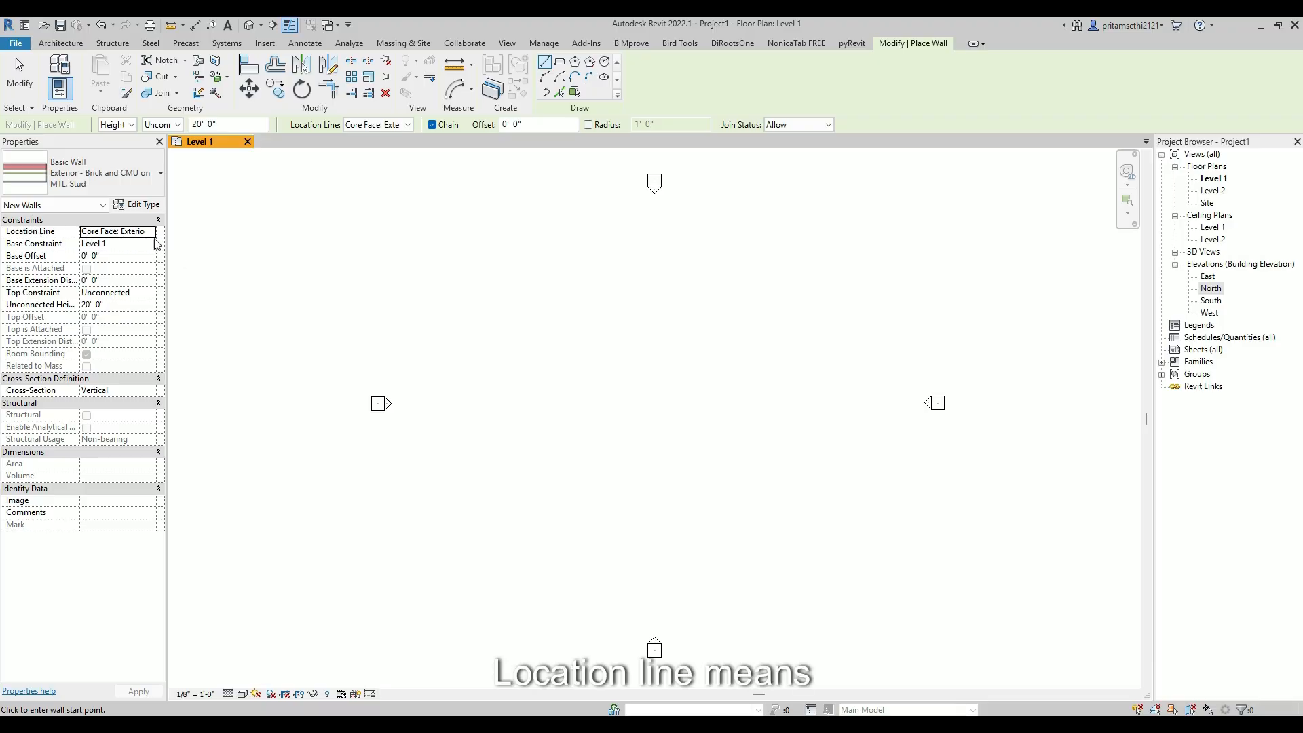
pyautogui.click(541, 372)
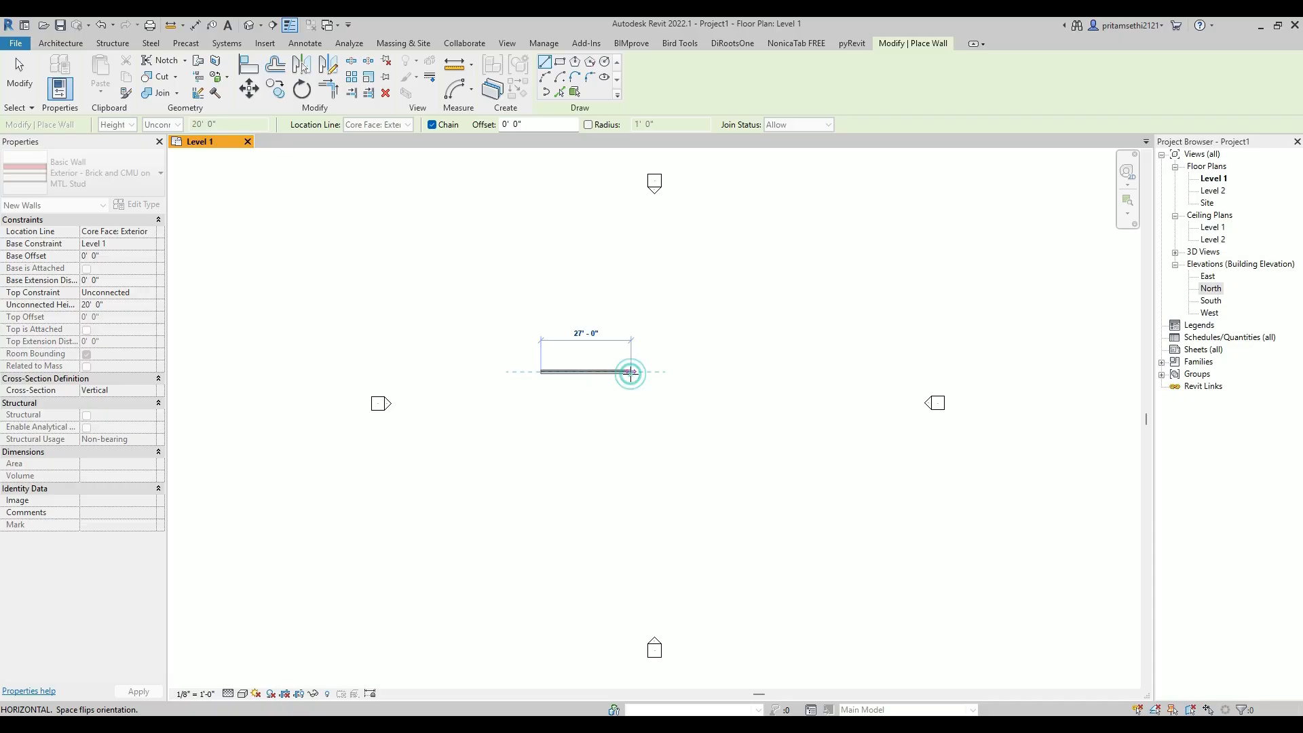
pyautogui.click(631, 372)
pyautogui.scroll(5, 630, 372)
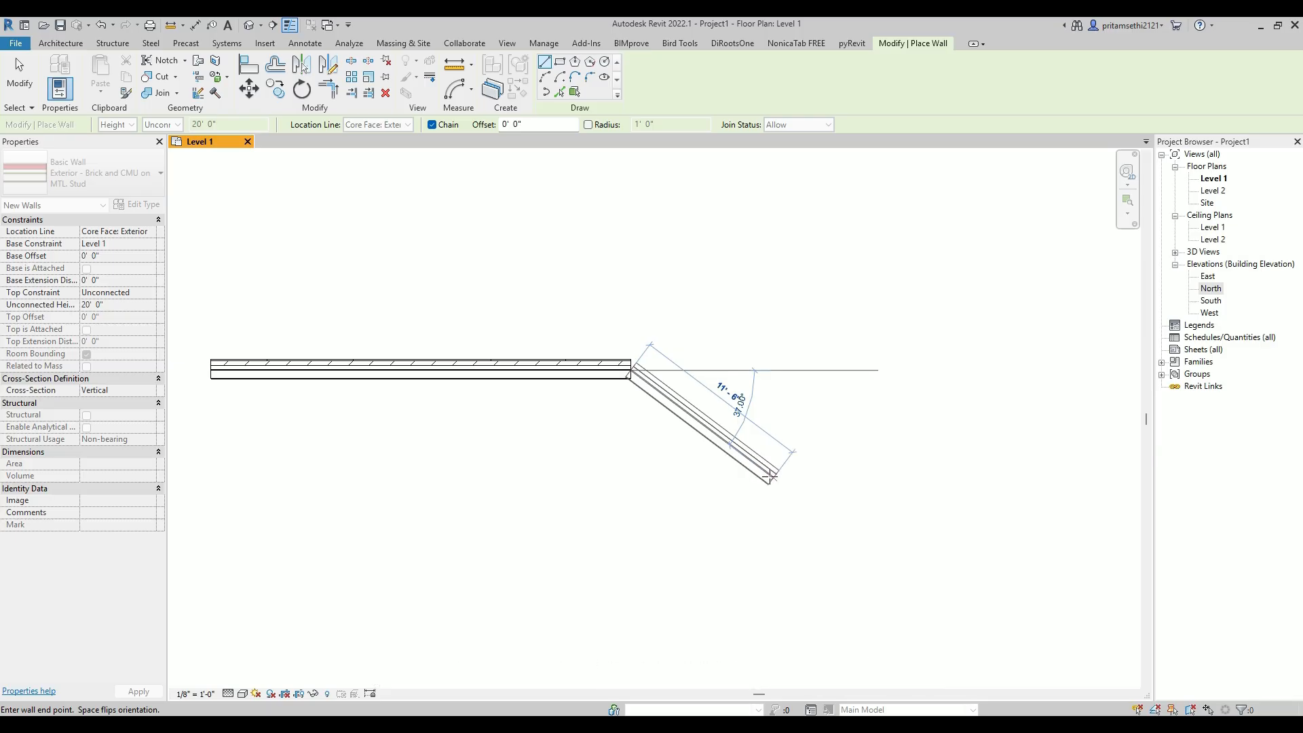
pyautogui.click(771, 477)
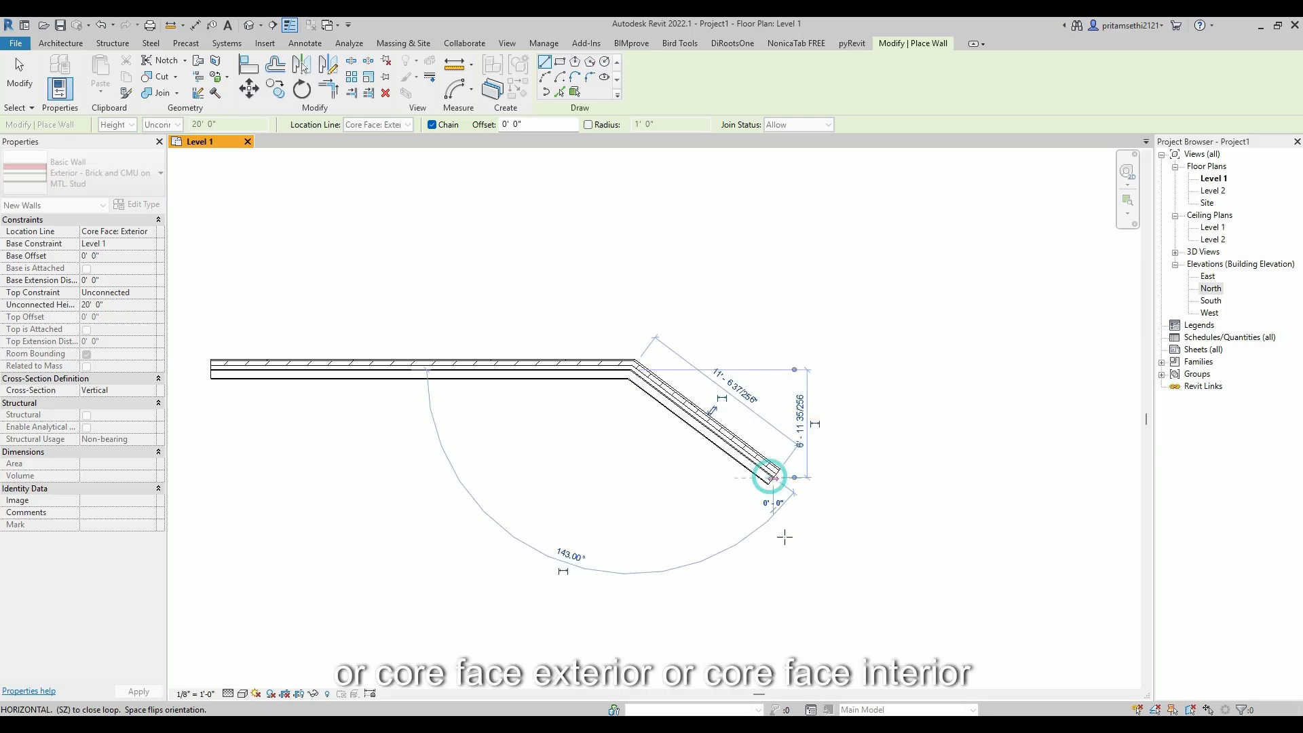
pyautogui.click(773, 637)
pyautogui.press('Escape')
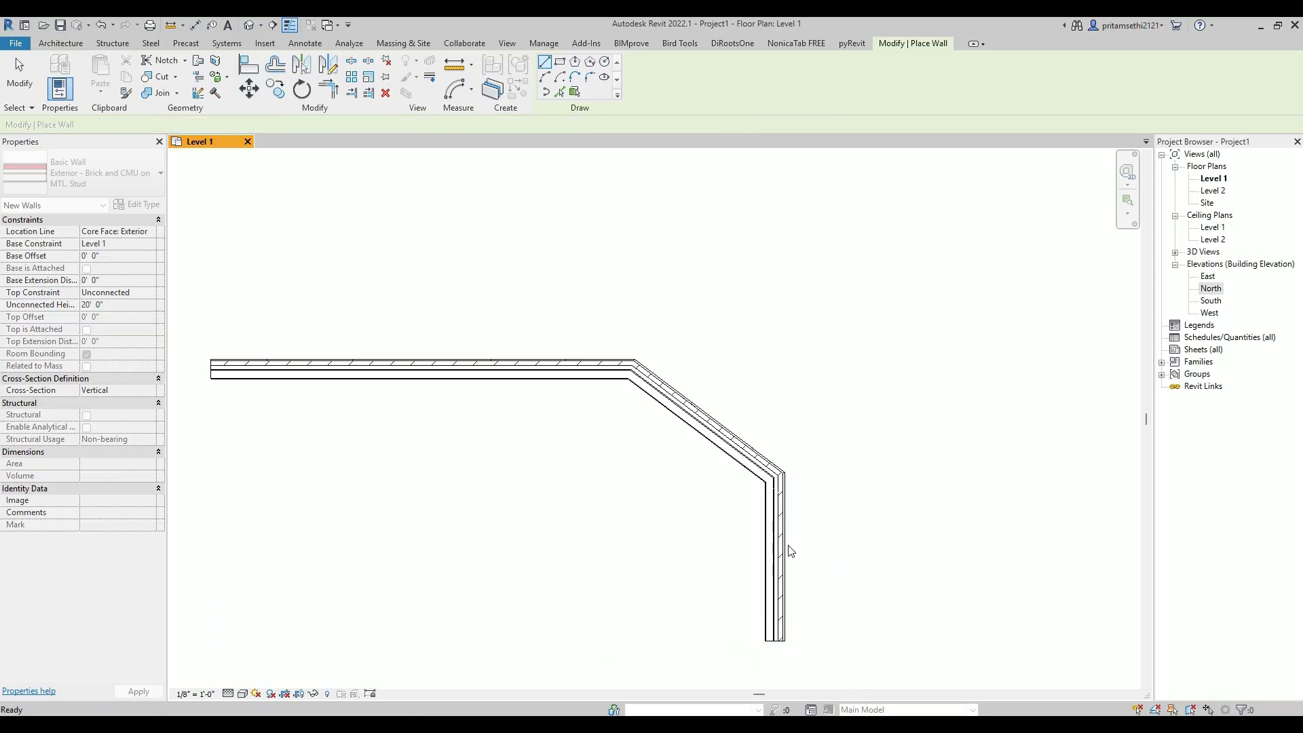
pyautogui.press('Escape')
# Set the horizontal wall's location line to Wall Centerline
pyautogui.click(480, 370)
pyautogui.moveTo(349, 399); pyautogui.dragTo(478, 392, button='middle')
pyautogui.scroll(5, 448, 377)
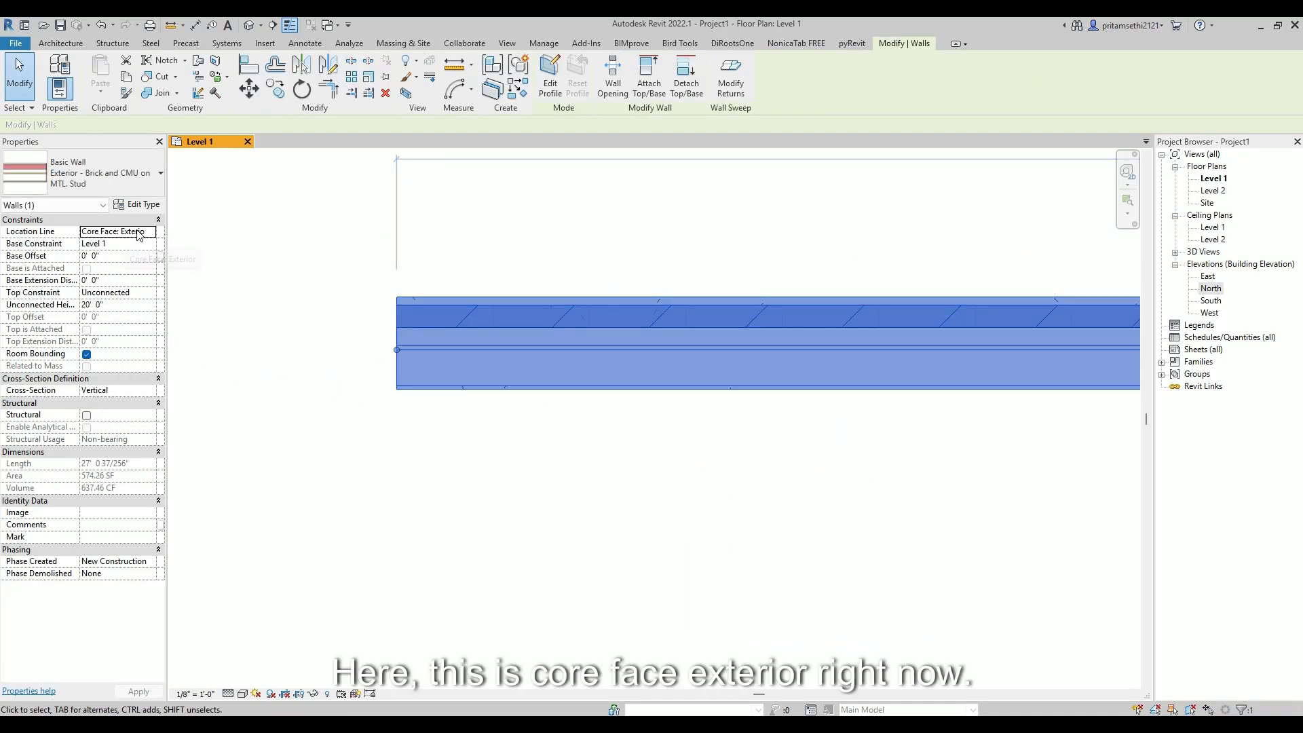
pyautogui.click(151, 233)
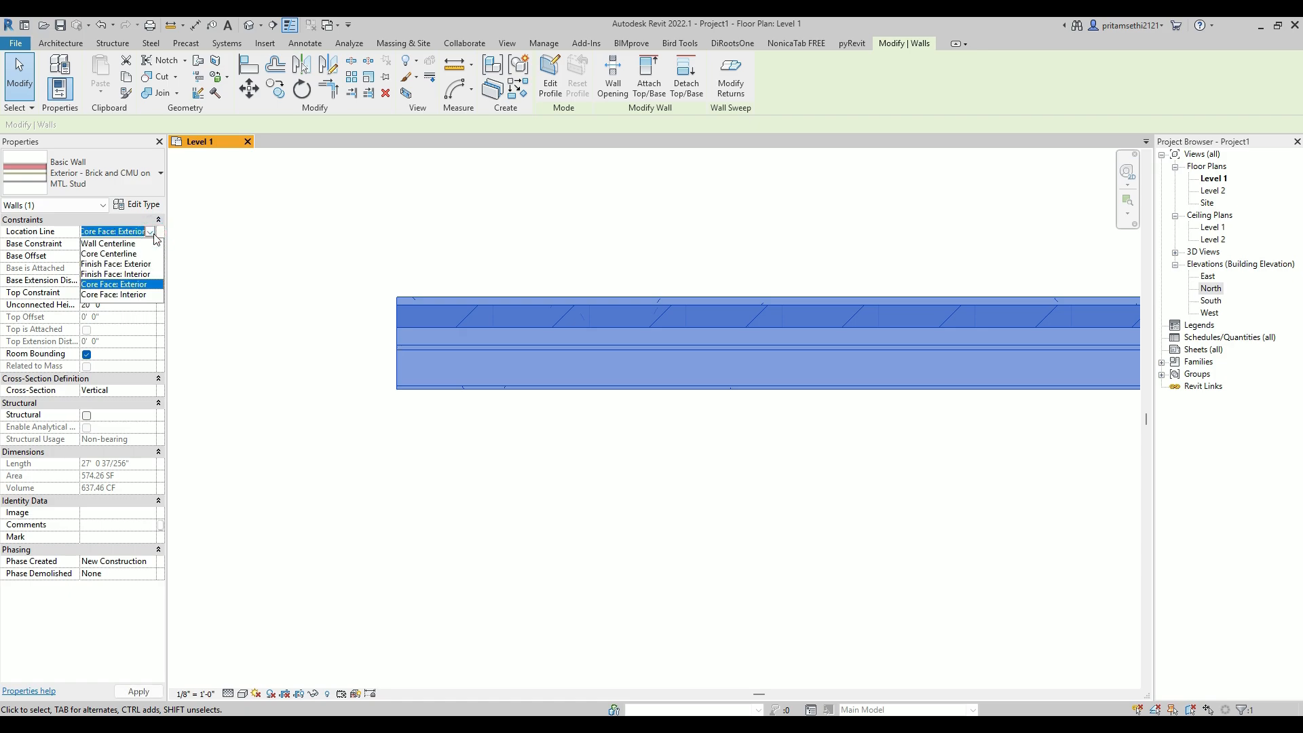
pyautogui.click(108, 244)
pyautogui.scroll(2, 429, 343)
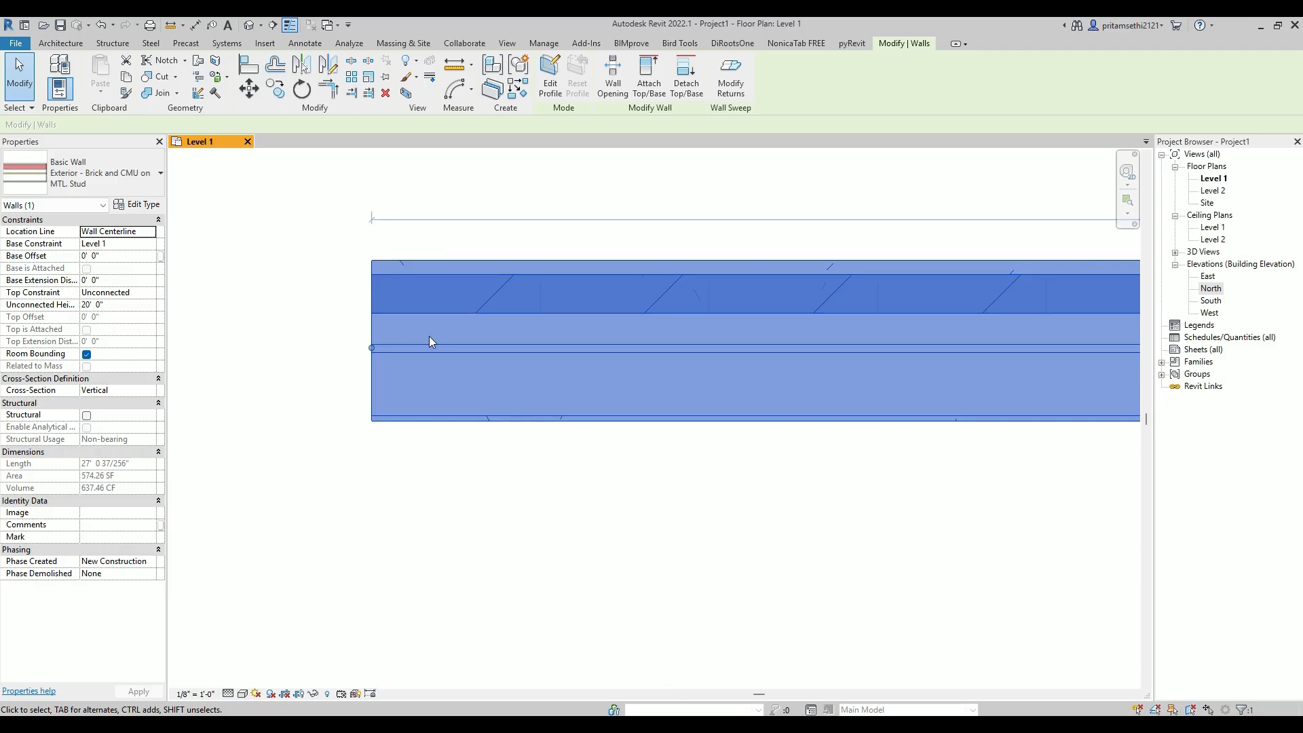
# Set the horizontal wall's location line to Core Centerline and mark its core layer and core centre with temporary red strokes
pyautogui.click(150, 232)
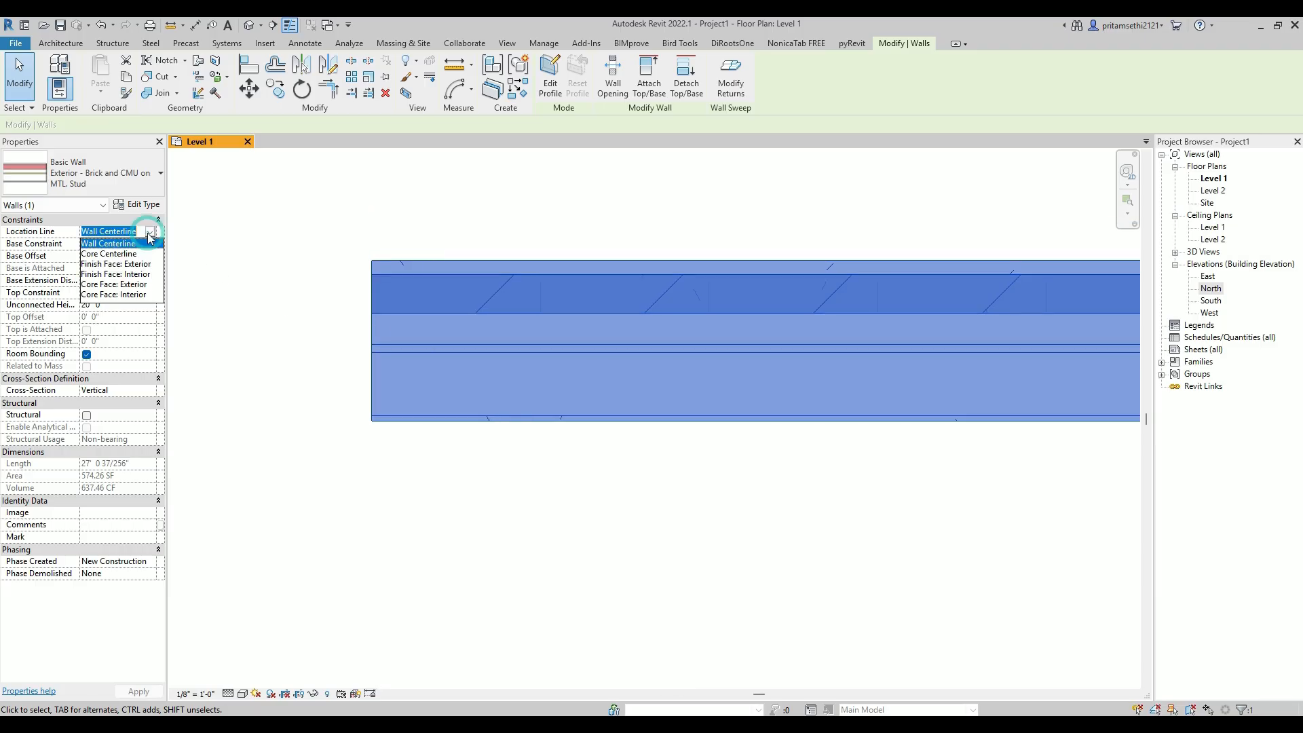
pyautogui.click(95, 254)
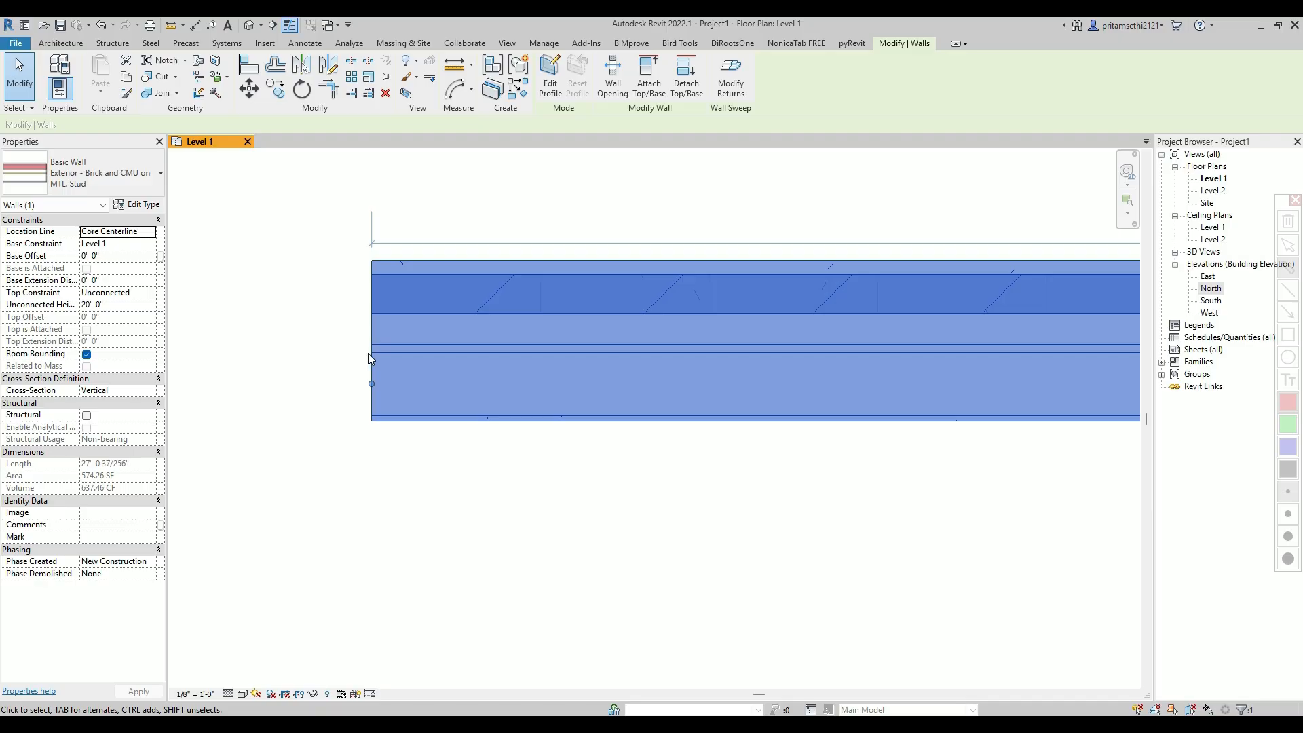
pyautogui.moveTo(368, 353)
pyautogui.mouseDown()
pyautogui.moveTo(425, 353)
pyautogui.moveTo(434, 369)
pyautogui.moveTo(433, 414)
pyautogui.moveTo(385, 419)
pyautogui.moveTo(361, 409)
pyautogui.moveTo(362, 370)
pyautogui.moveTo(477, 386)
pyautogui.mouseUp()
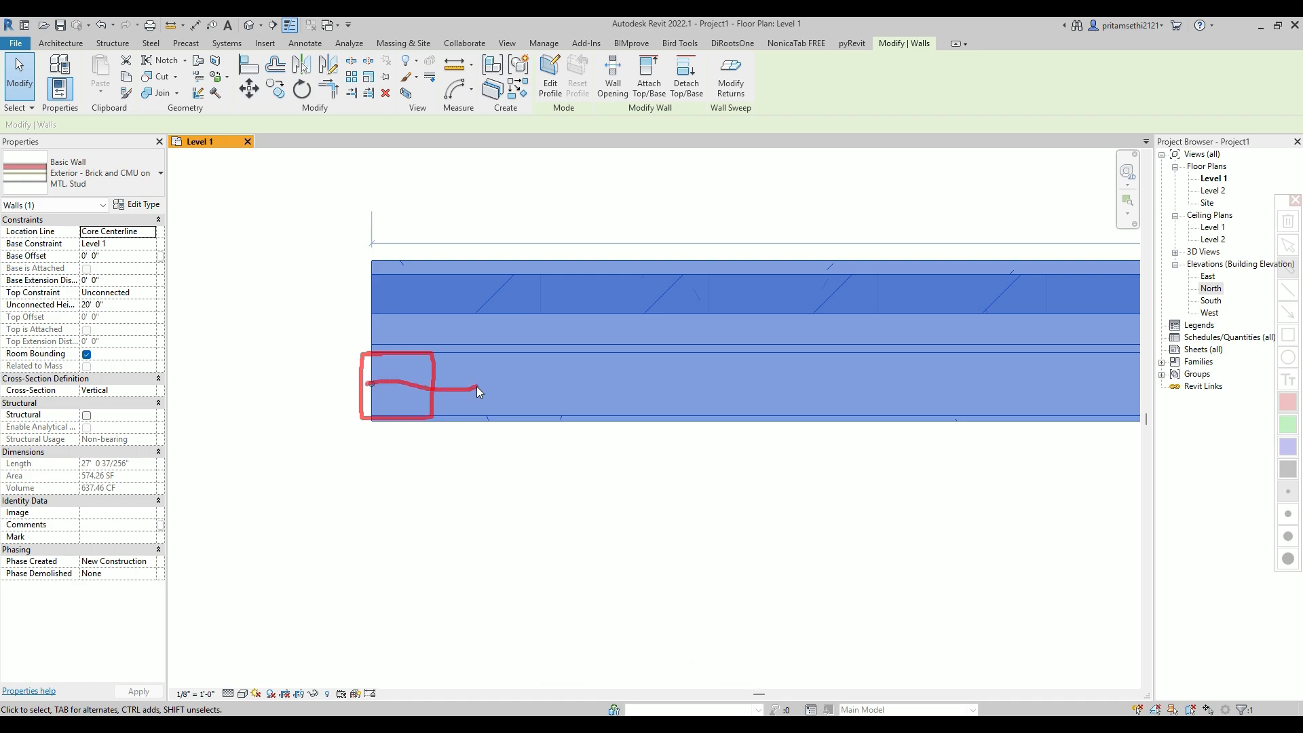
pyautogui.moveTo(368, 384); pyautogui.dragTo(470, 386)
pyautogui.press('Escape')
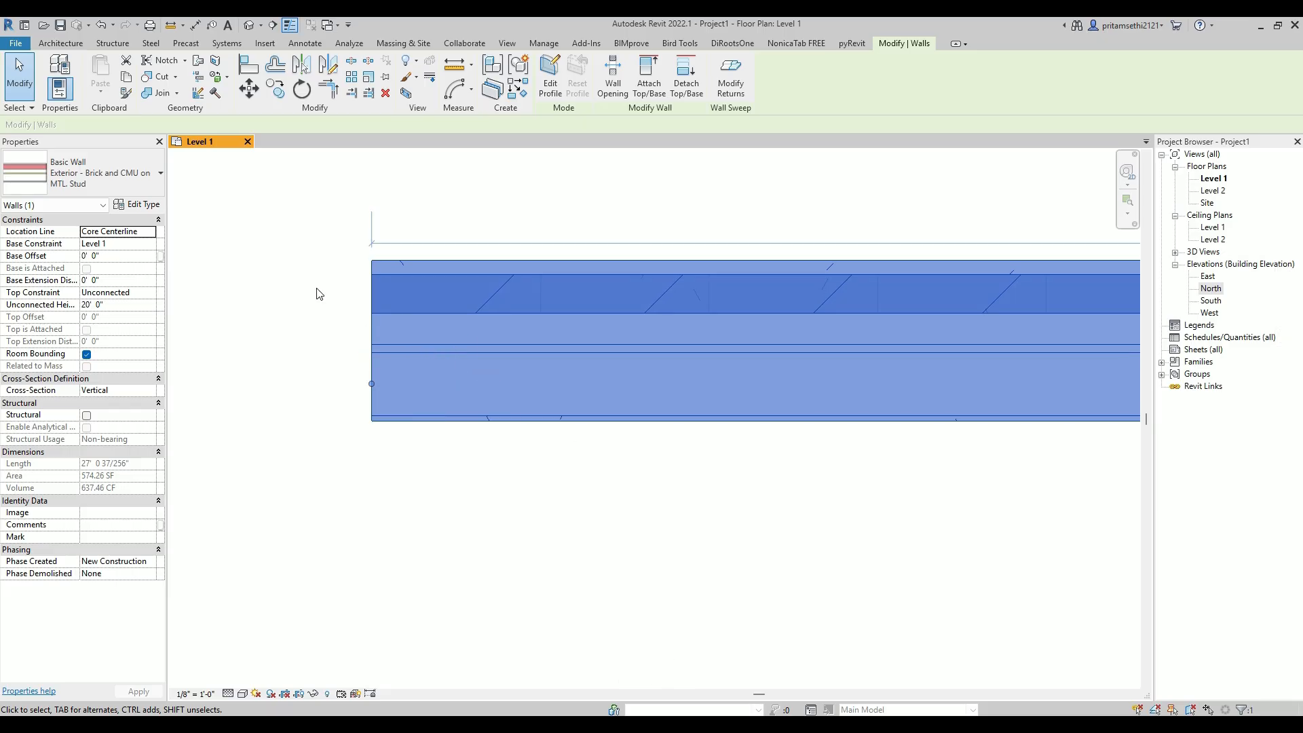
# Switch the horizontal wall's location line back to Wall Centerline
pyautogui.click(116, 232)
pyautogui.click(121, 231)
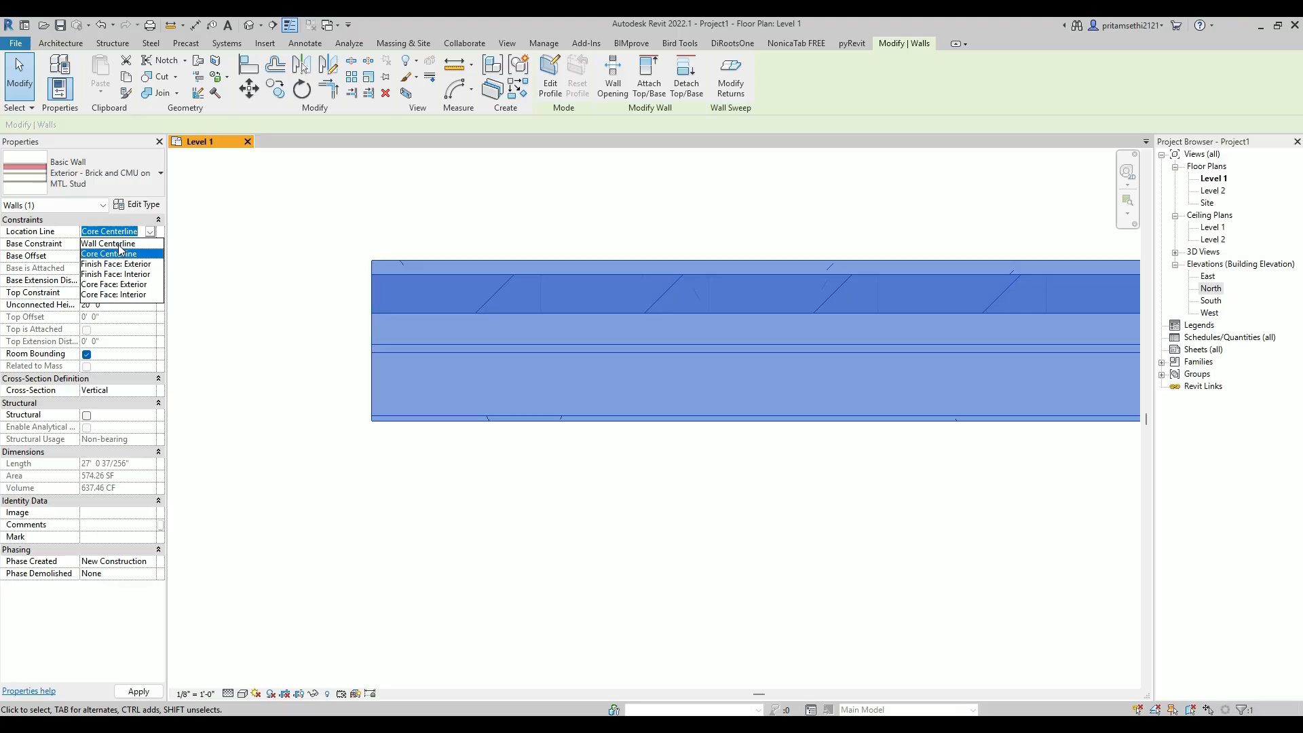
pyautogui.click(119, 244)
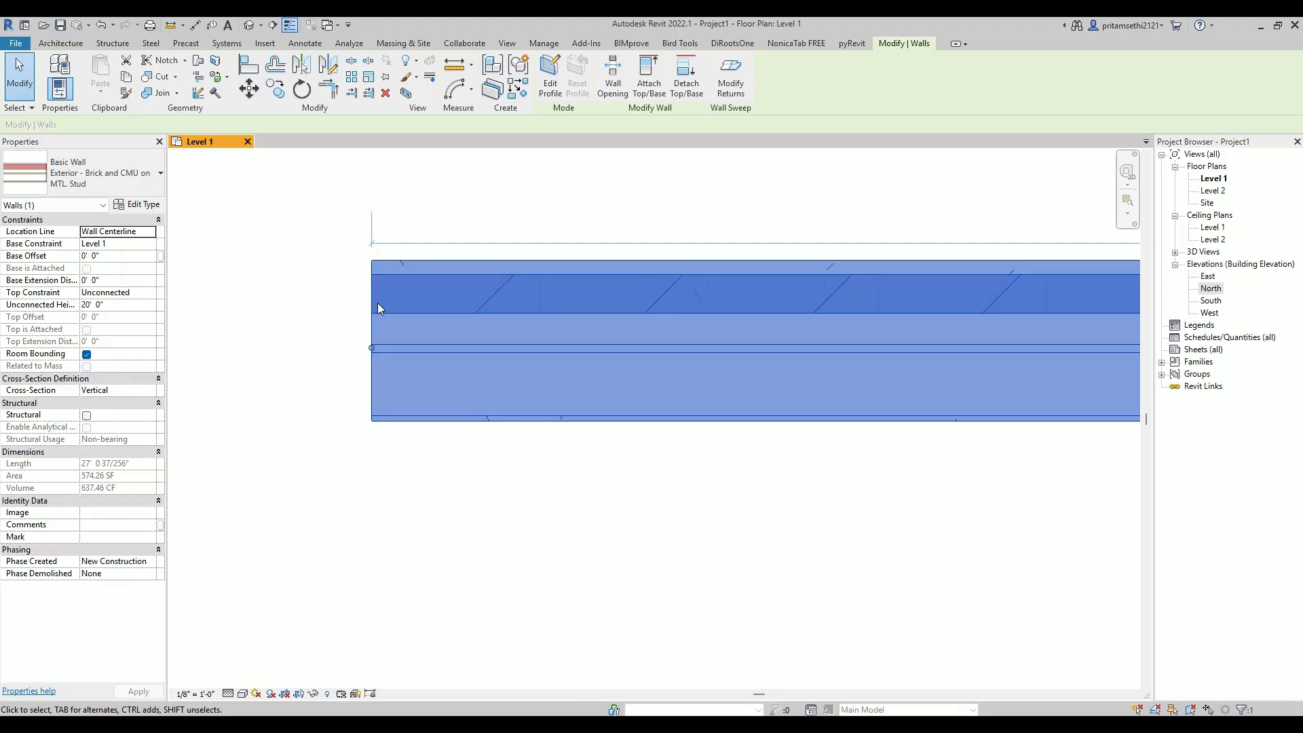
# Outline the wall's full thickness at its end and mark its centerline with temporary red freehand annotation
pyautogui.hotkey('ctrl', 'shift', 'd')
pyautogui.moveTo(369, 257); pyautogui.dragTo(364, 325)
pyautogui.moveTo(360, 405)
pyautogui.mouseDown()
pyautogui.moveTo(359, 427)
pyautogui.moveTo(484, 432)
pyautogui.mouseUp()
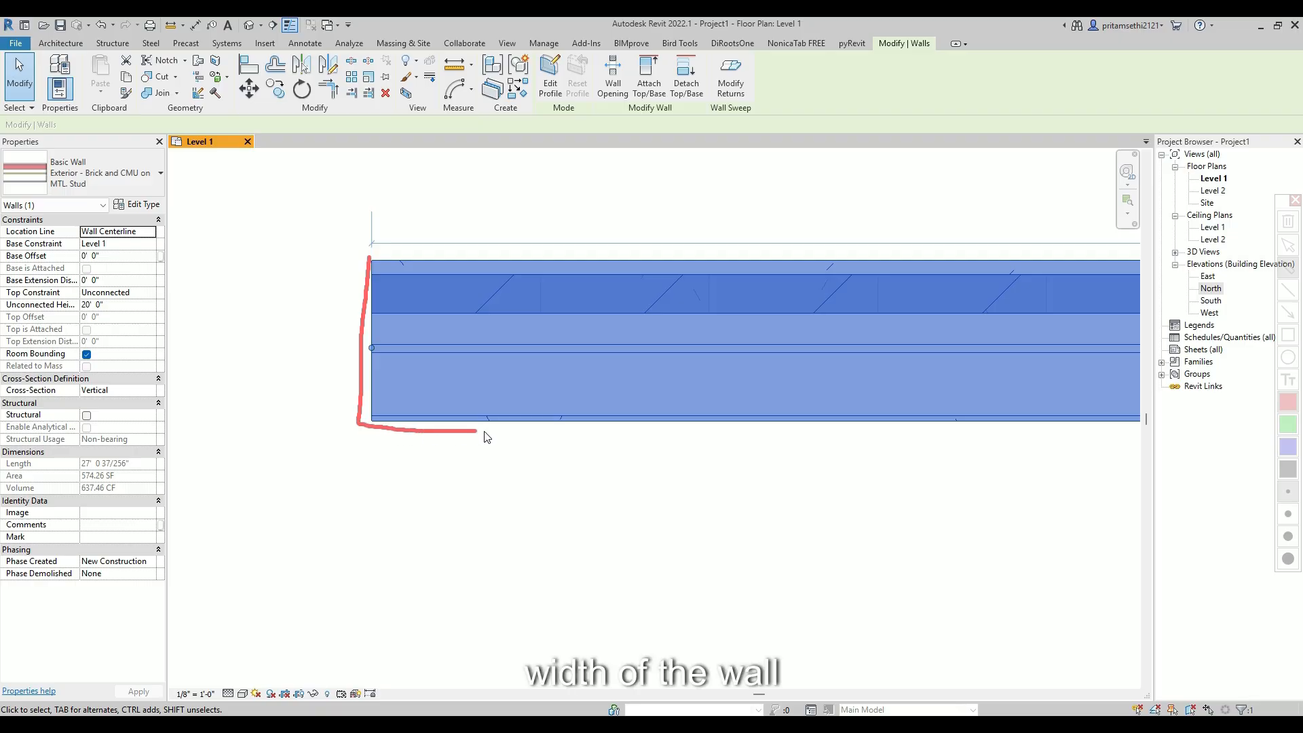
pyautogui.moveTo(541, 399); pyautogui.dragTo(536, 277)
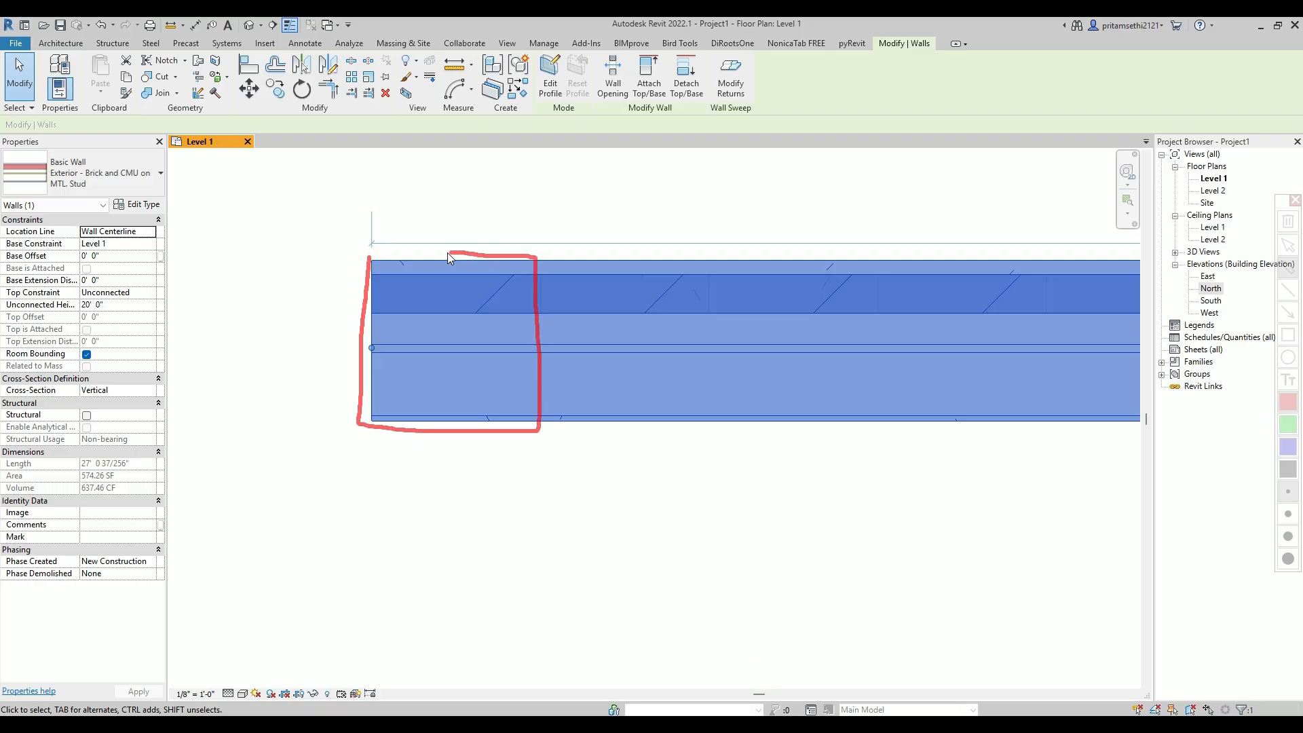
pyautogui.moveTo(446, 253); pyautogui.dragTo(370, 254)
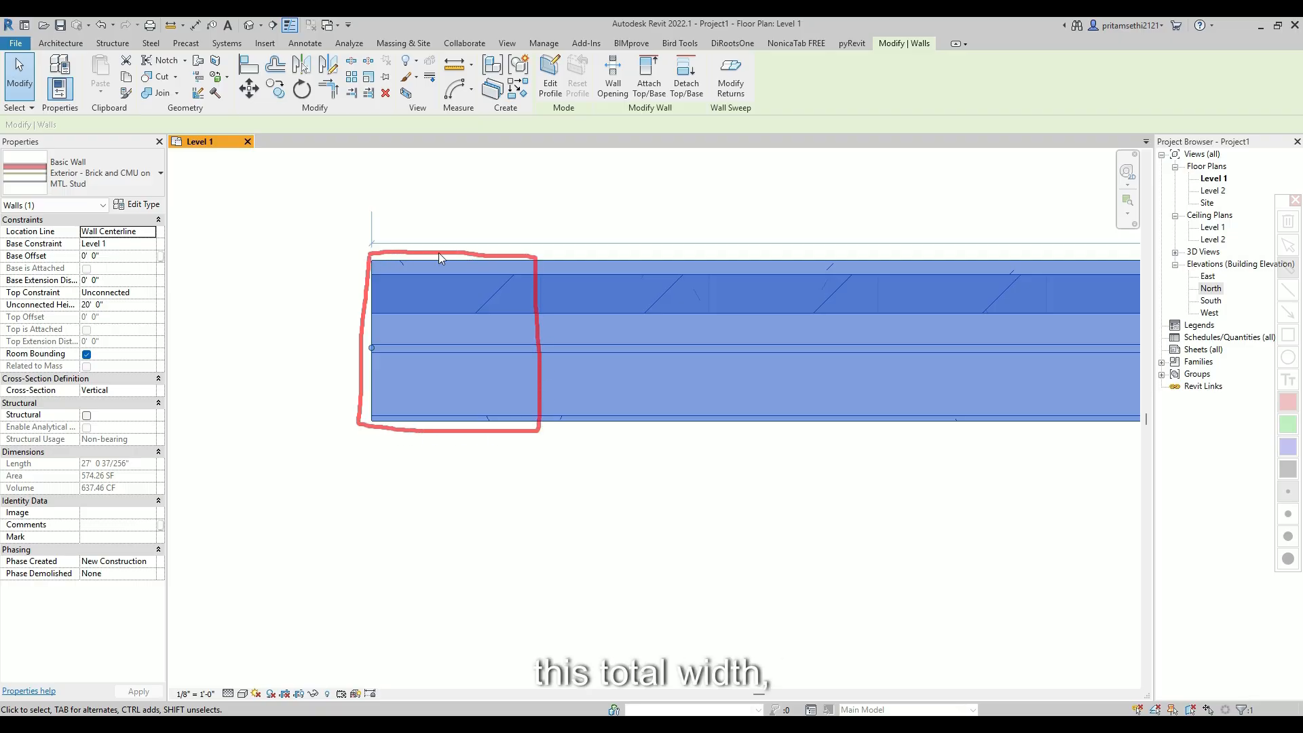
pyautogui.click(360, 346)
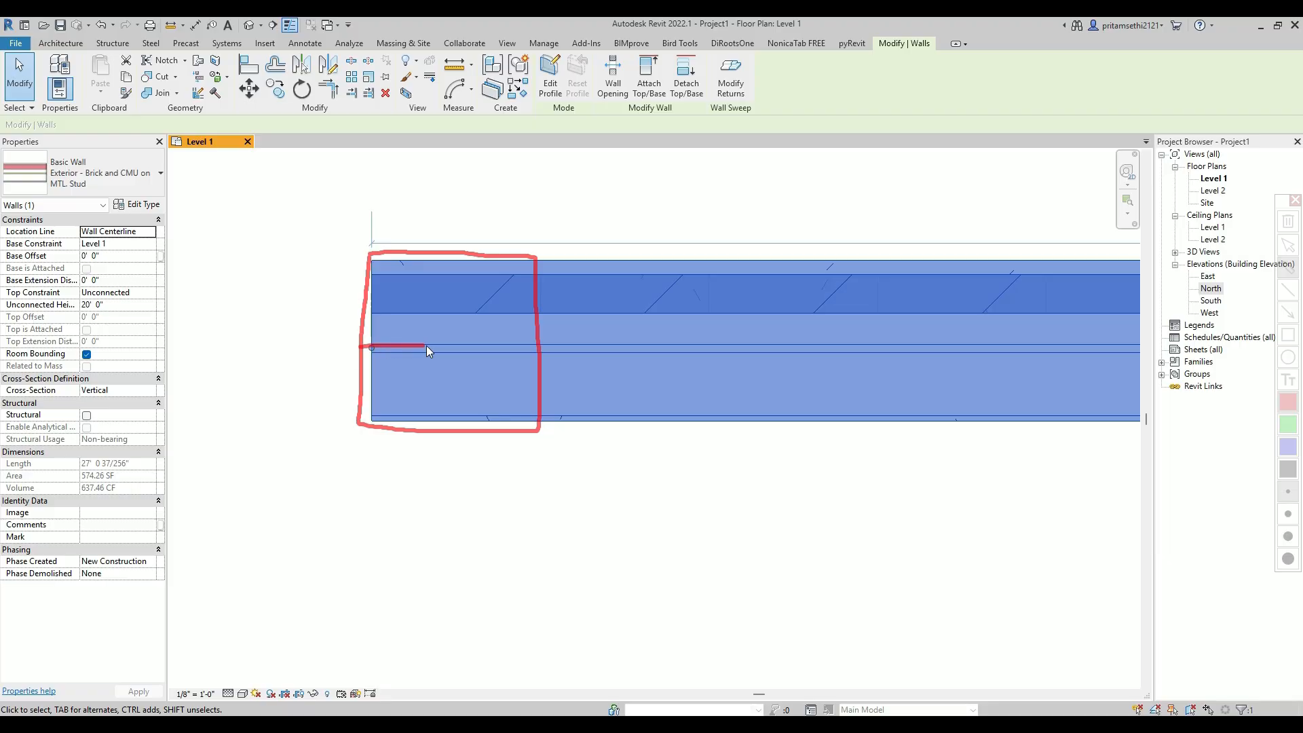
pyautogui.moveTo(426, 344); pyautogui.dragTo(466, 348)
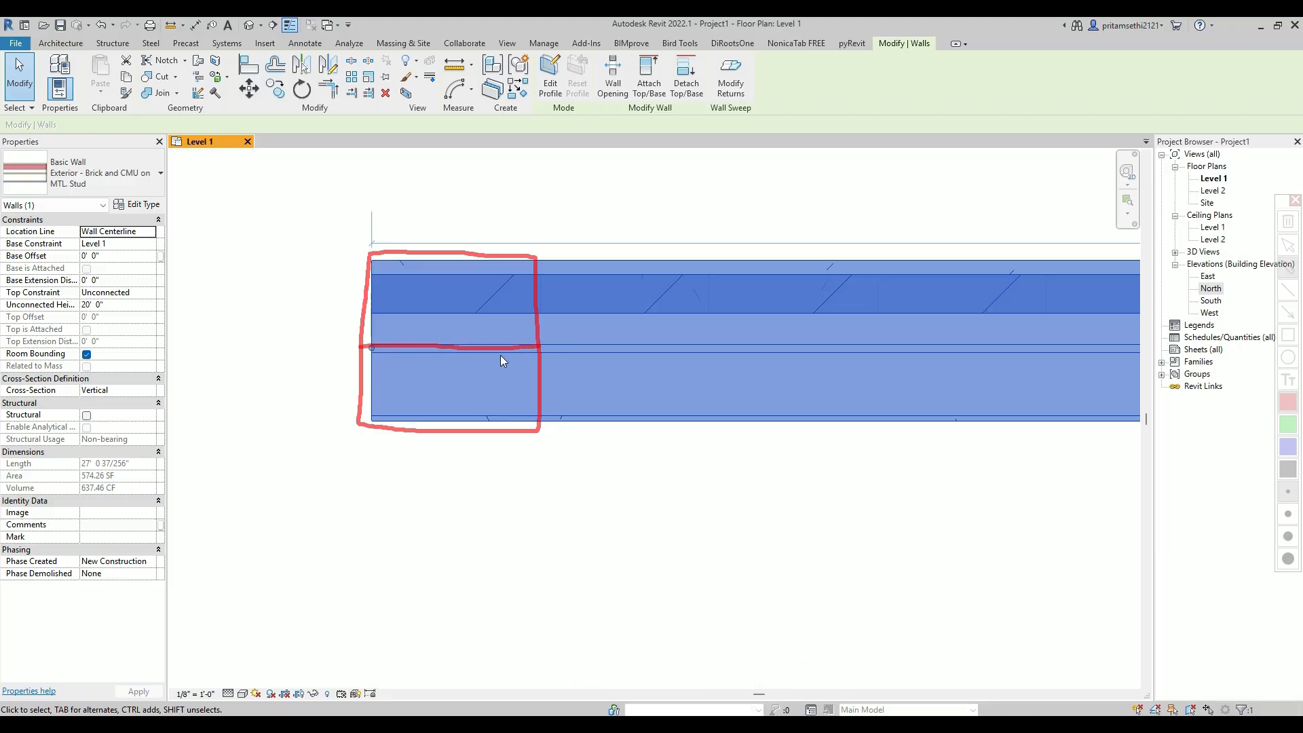
# Set the selected wall's location line to Finish Face: Exterior and draw a similar horizontal wall about 3'-0" long below it
pyautogui.click(150, 232)
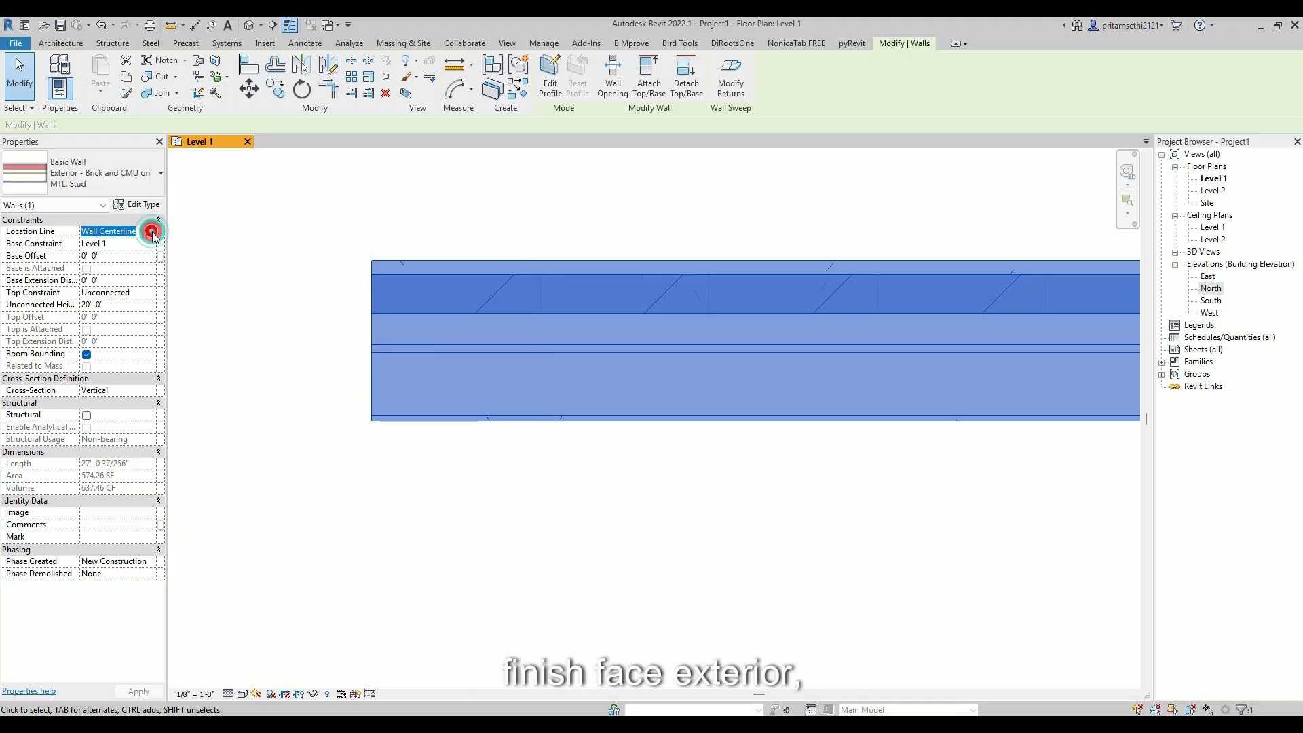
pyautogui.click(147, 264)
pyautogui.press('c')
pyautogui.press('s')
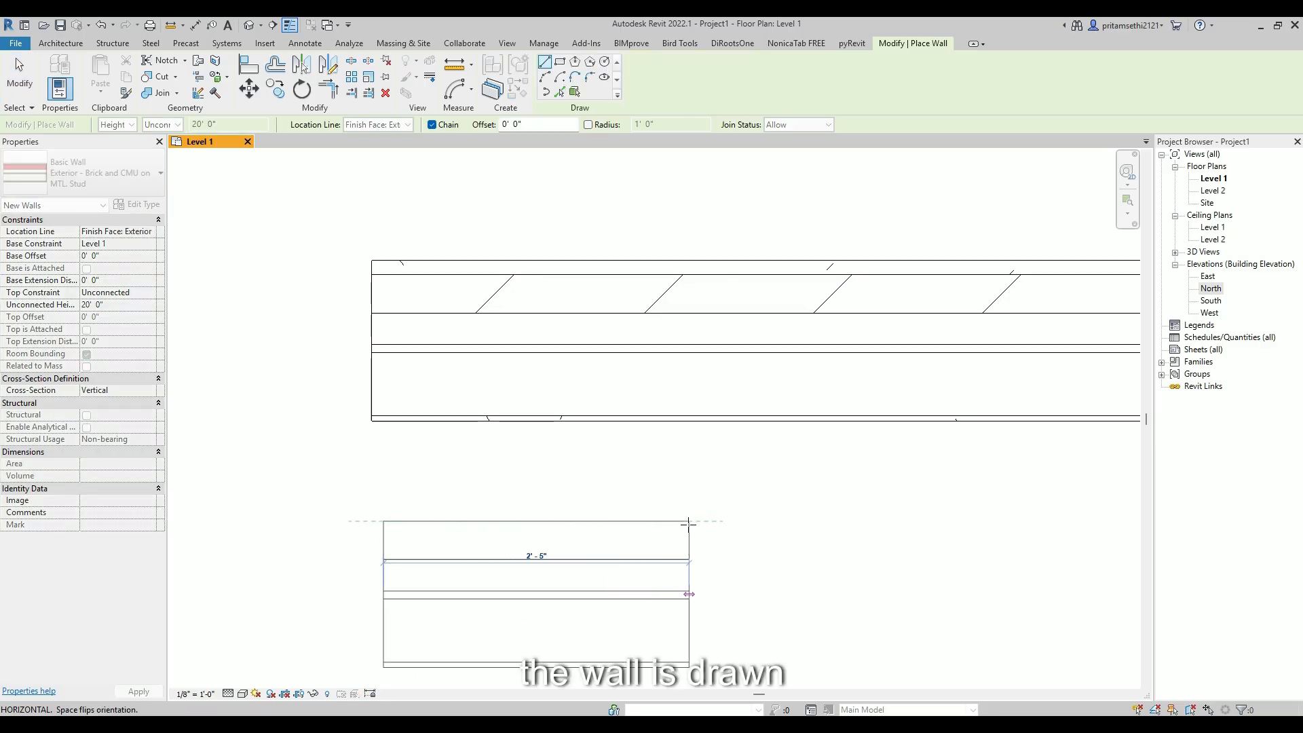
pyautogui.click(765, 520)
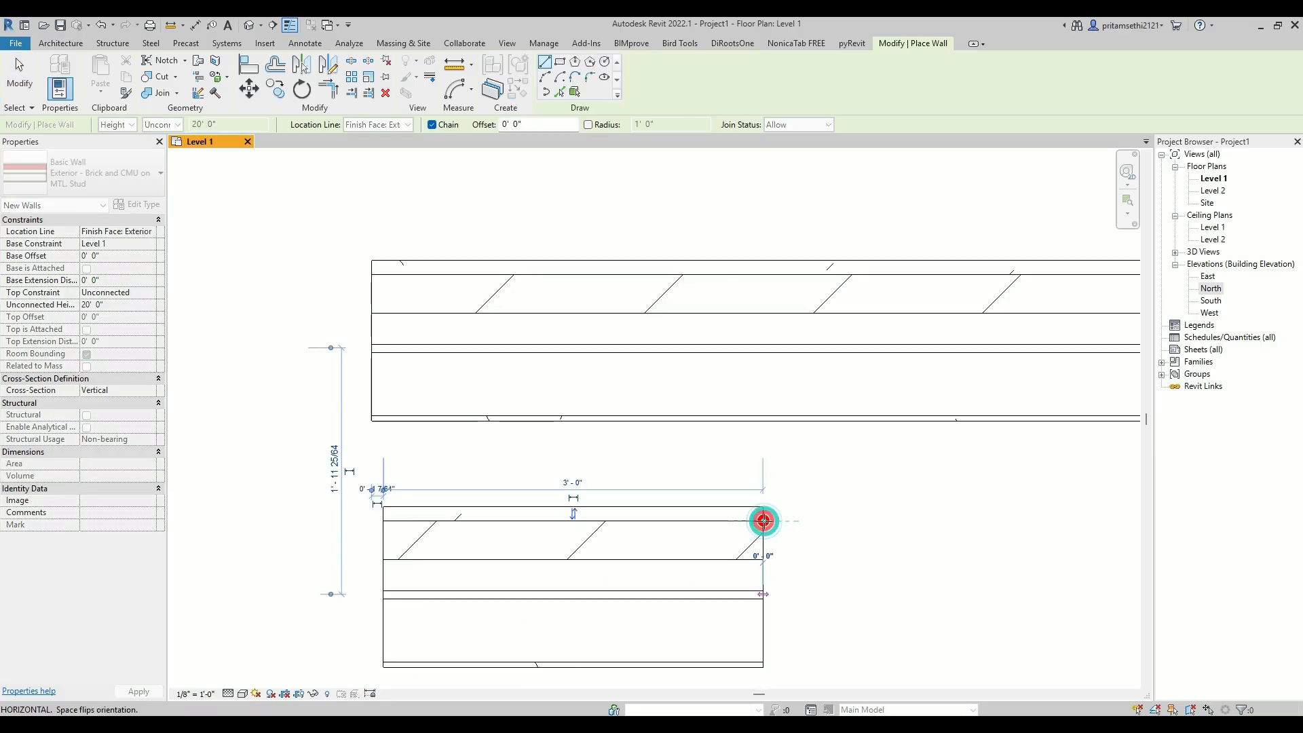
pyautogui.scroll(1, 765, 522)
pyautogui.scroll(1, 765, 521)
pyautogui.press('Escape')
pyautogui.press('Escape')
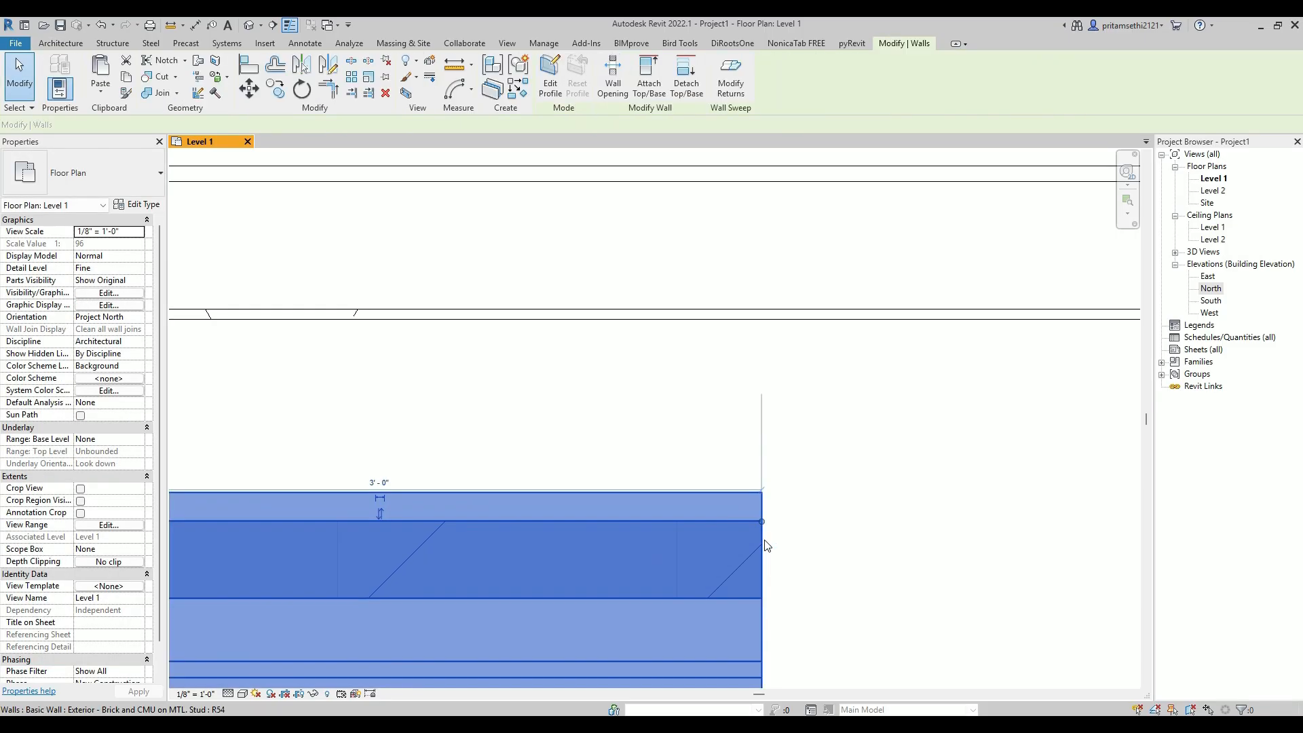
# Examine where the end grips sit across the thickness of the new 3'-0" wall
pyautogui.moveTo(515, 516); pyautogui.dragTo(737, 521, button='middle')
pyautogui.scroll(3, 474, 505)
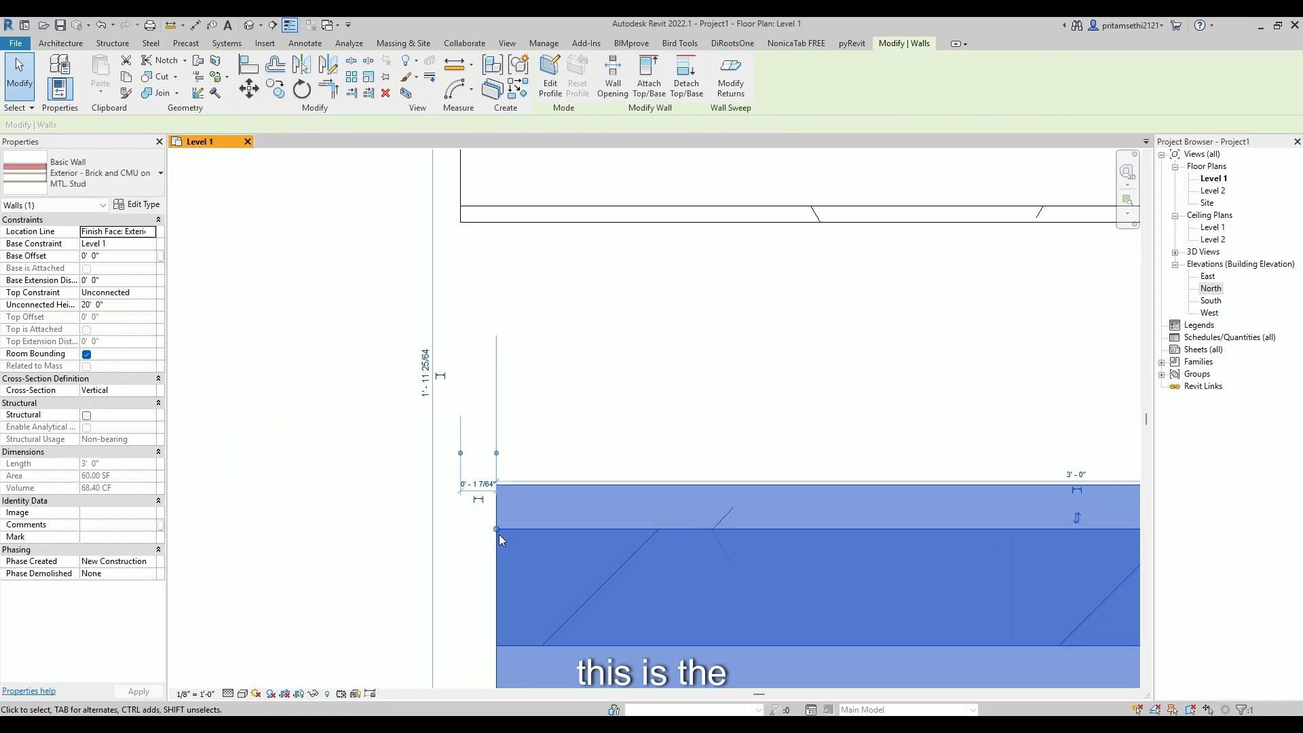
pyautogui.scroll(-3, 490, 533)
pyautogui.moveTo(560, 546); pyautogui.dragTo(451, 511, button='middle')
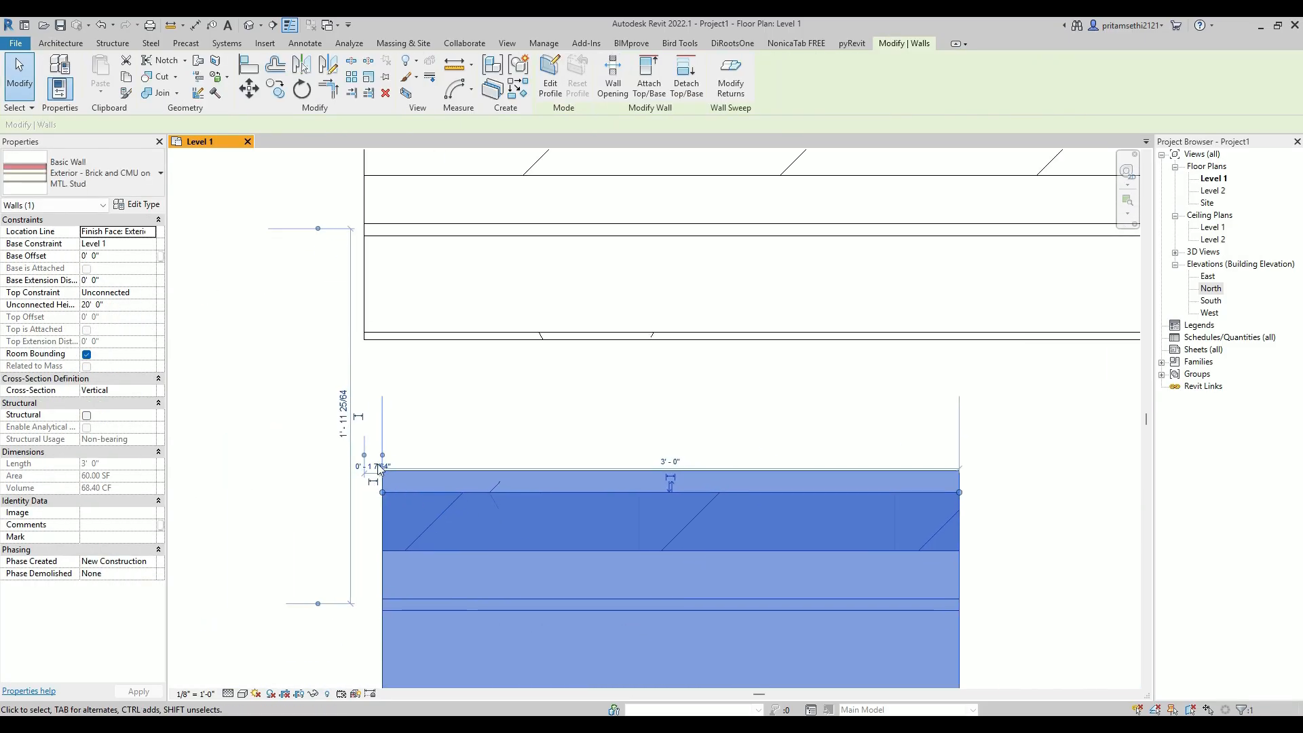
pyautogui.moveTo(494, 464); pyautogui.dragTo(363, 416, button='middle')
pyautogui.moveTo(778, 464); pyautogui.dragTo(681, 446, button='middle')
pyautogui.press('Escape')
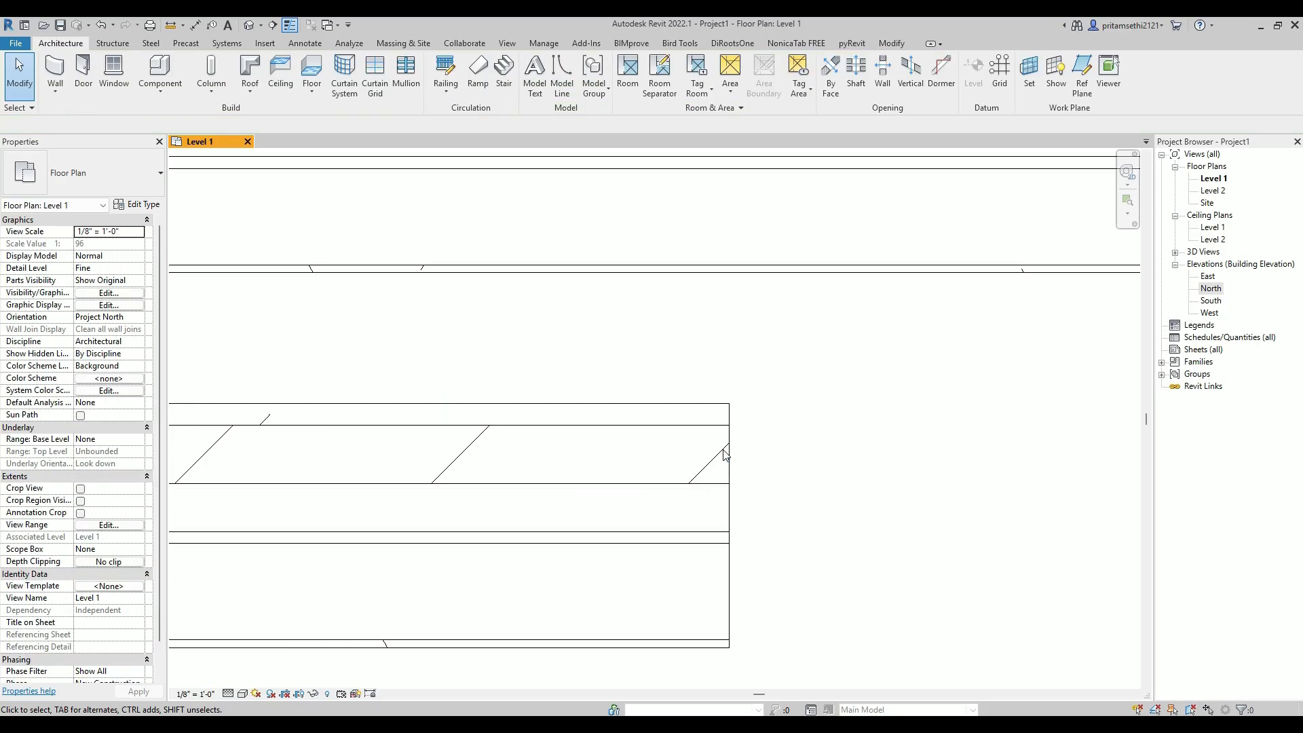
# Draw a horizontal wall about 1'-2" long beyond the short wall's end, using Finish Face: Interior as its location line
pyautogui.press('w')
pyautogui.press('a')
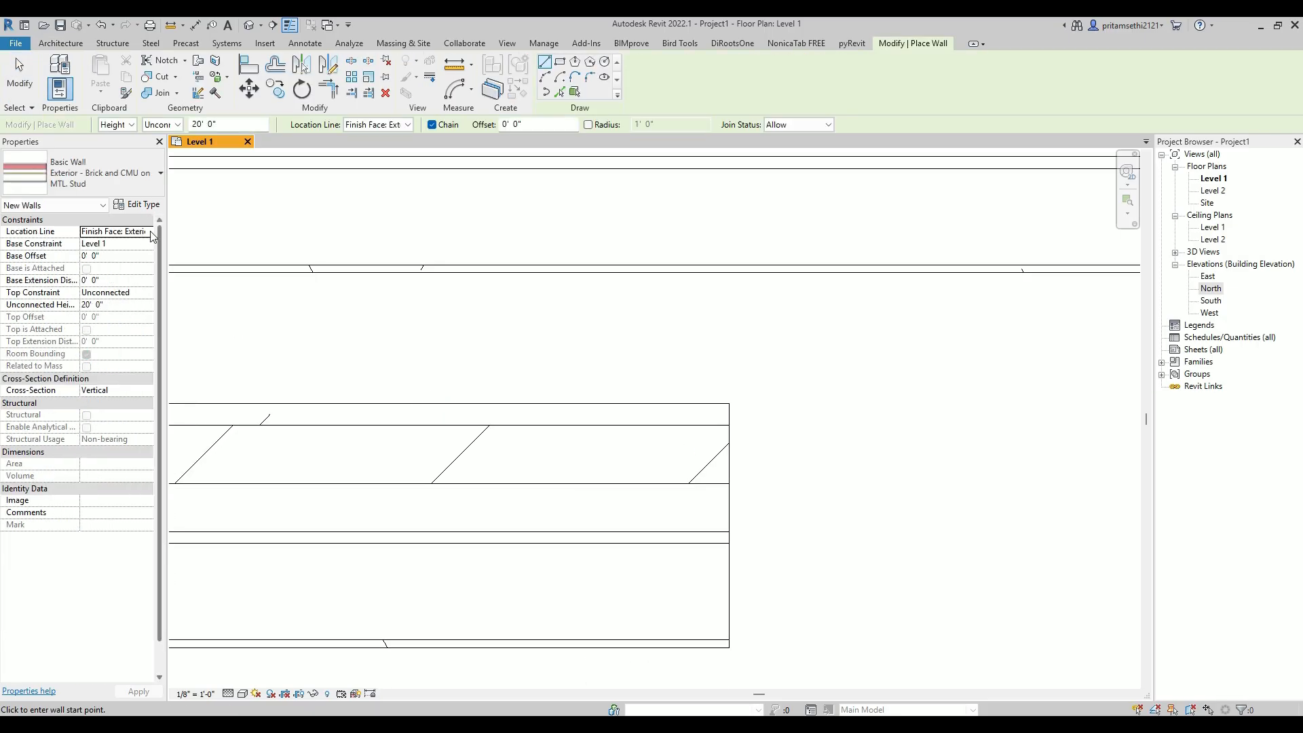
pyautogui.click(144, 231)
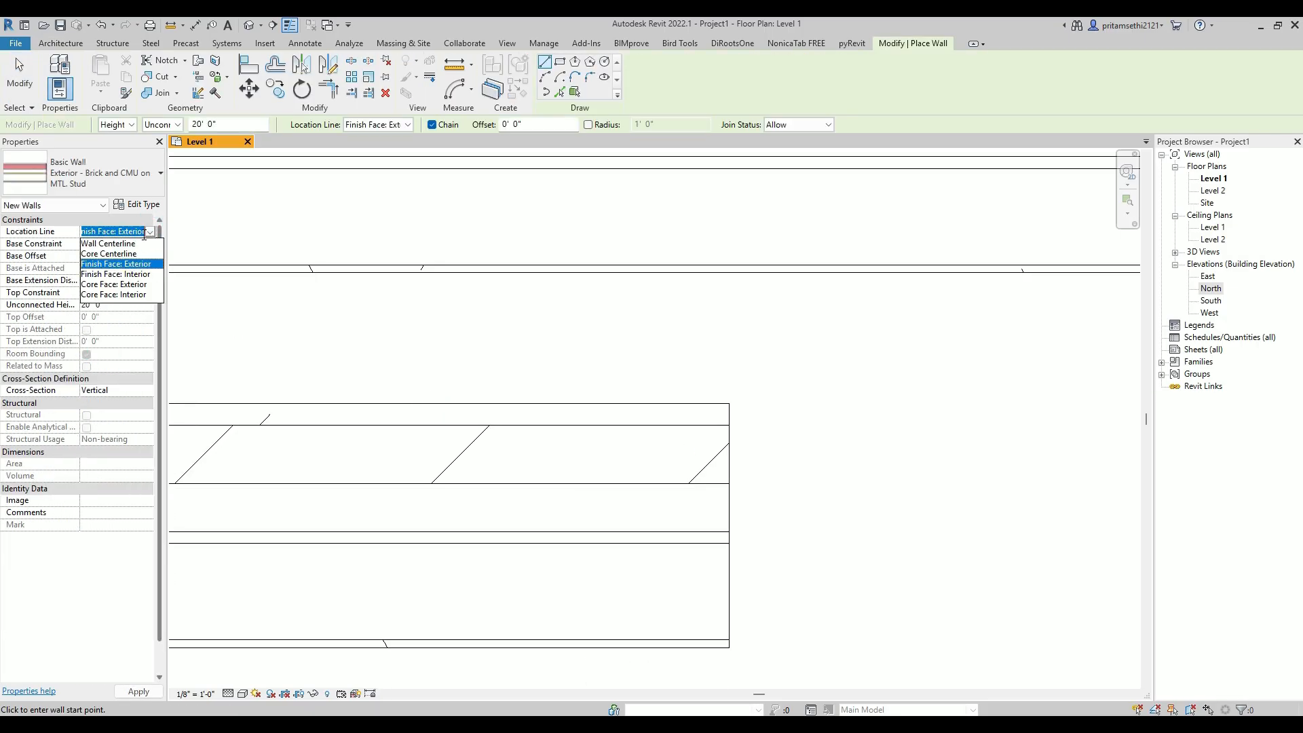
pyautogui.click(121, 274)
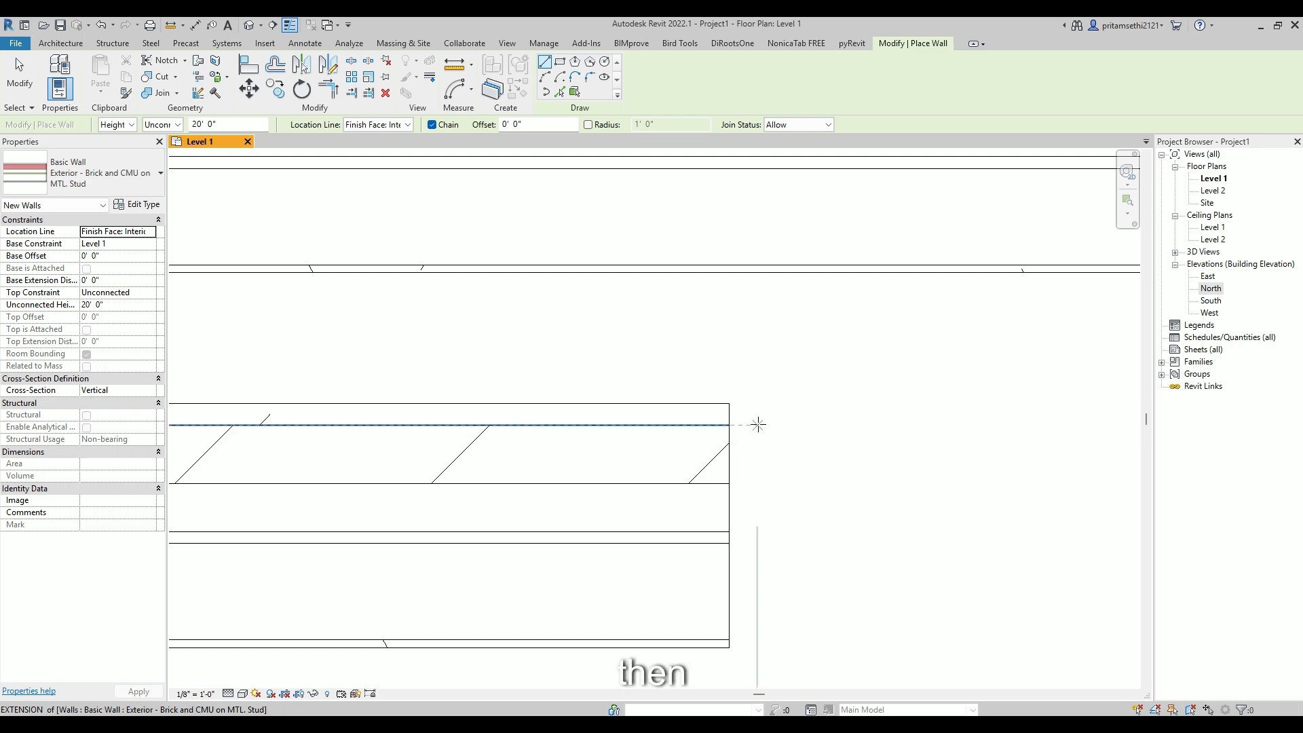
pyautogui.click(758, 424)
pyautogui.click(982, 426)
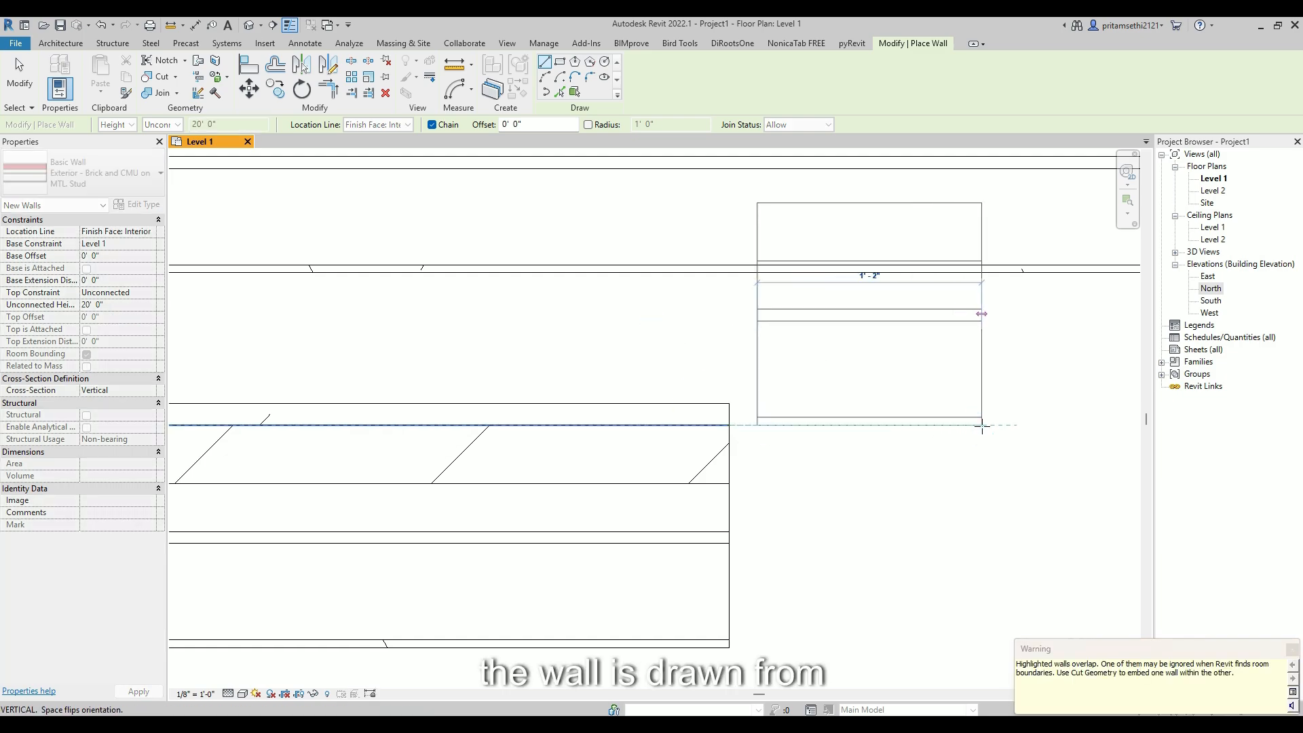
pyautogui.press('Escape')
pyautogui.press('Escape')
# Flip the 1'-2" wall about its location line, flip it back, and deselect it
pyautogui.click(887, 427)
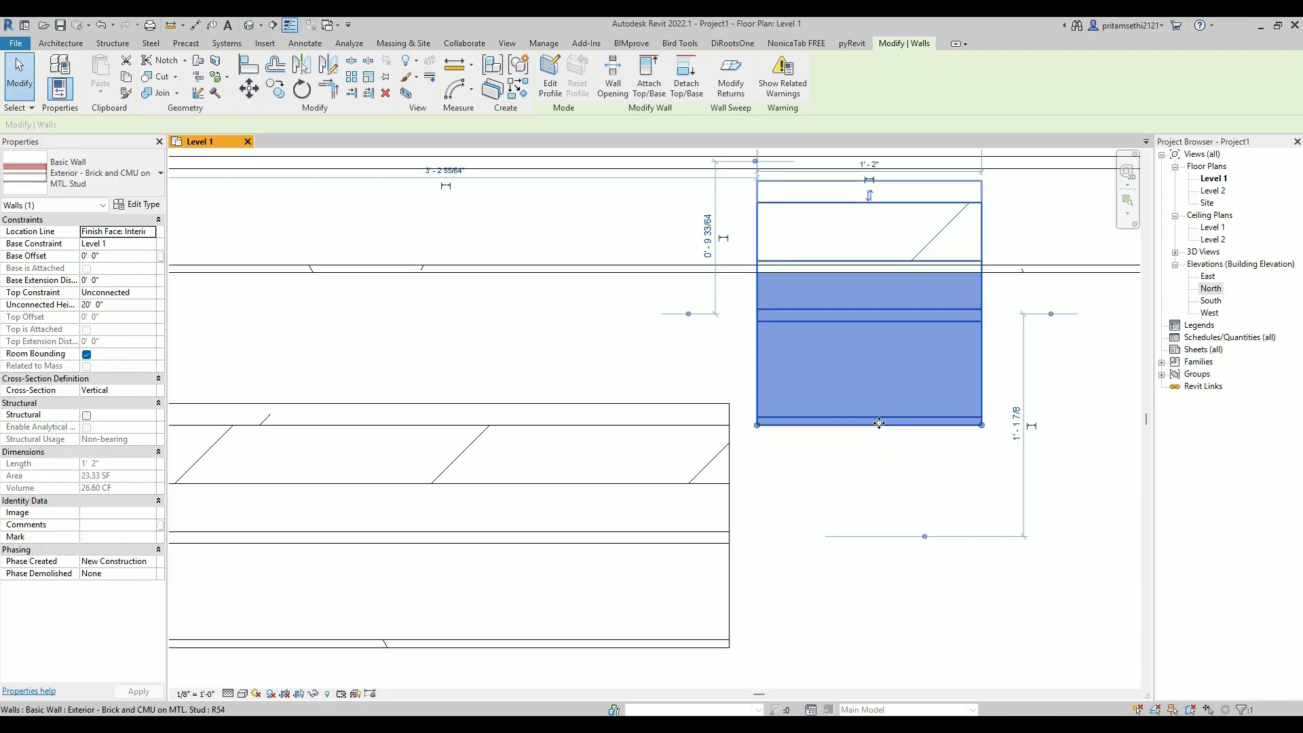
pyautogui.press('space')
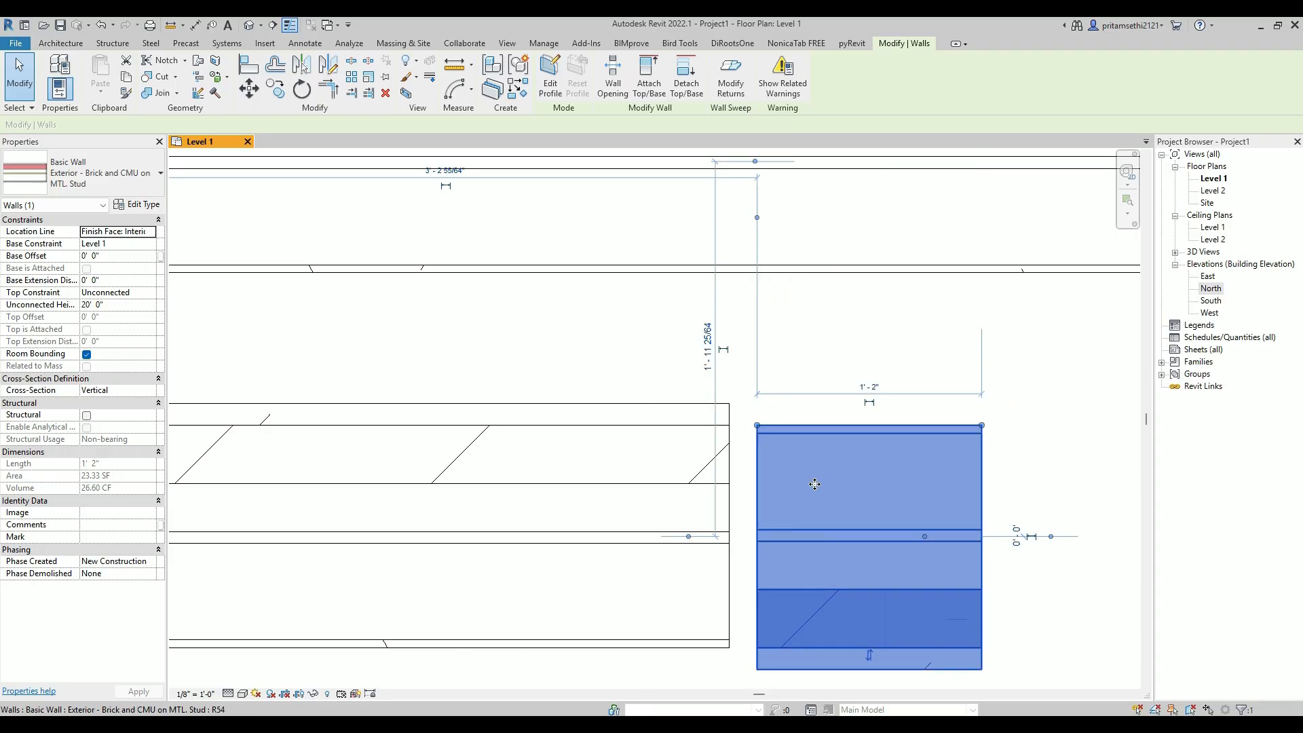
pyautogui.scroll(-1, 815, 484)
pyautogui.press('space')
pyautogui.click(814, 464)
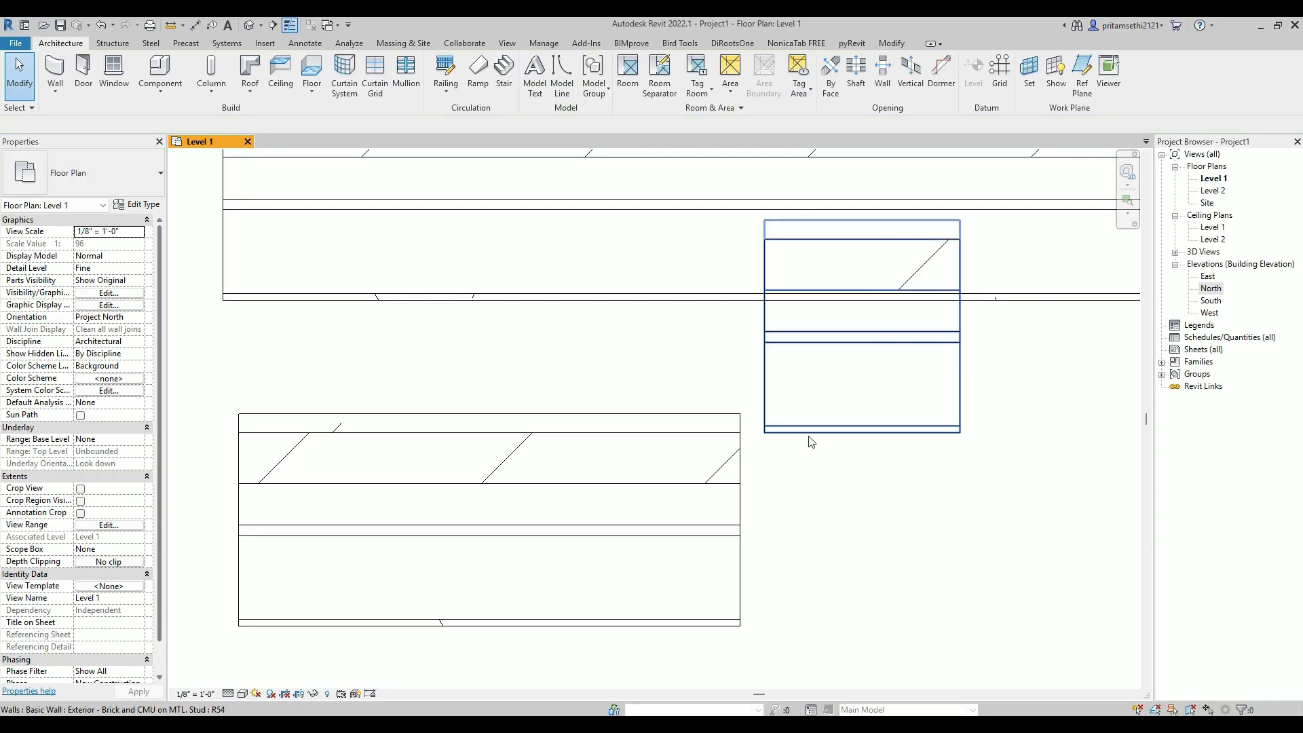
# Compare the end grip positions of the 1'-2" wall and the 3'-0" wall by selecting each
pyautogui.click(801, 437)
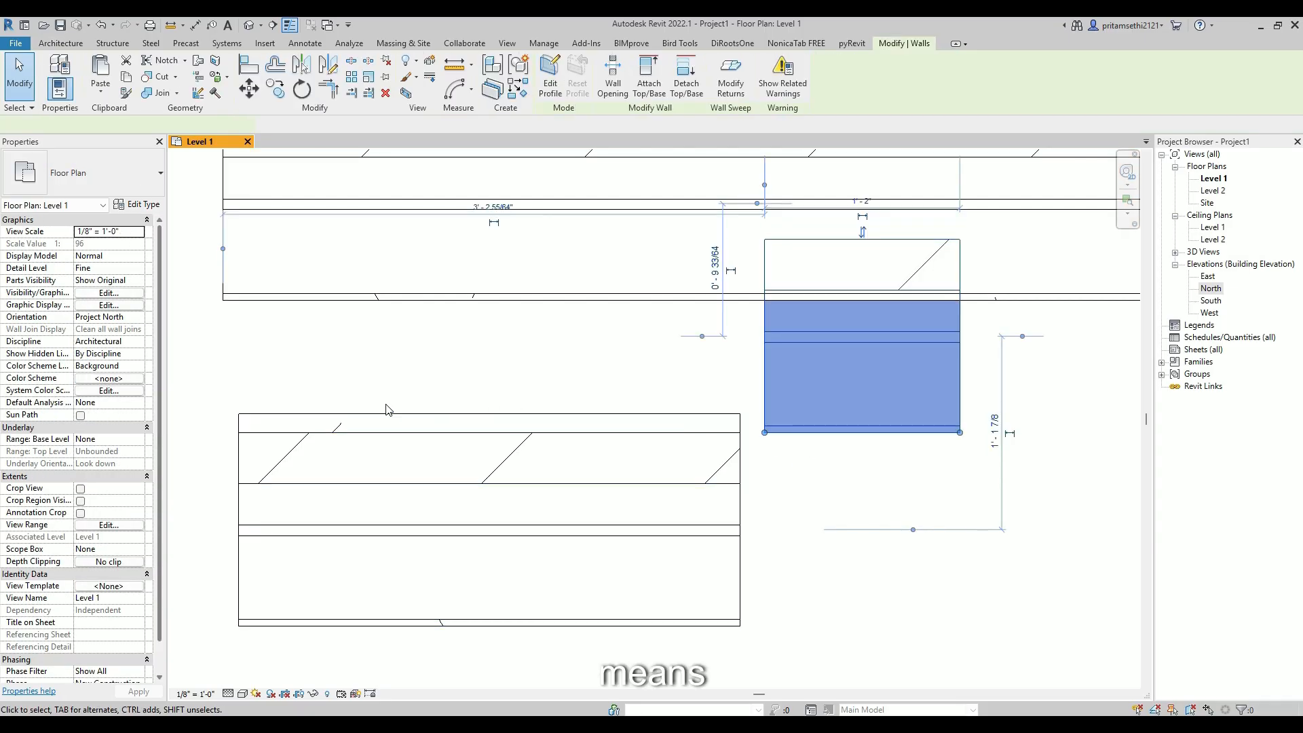
pyautogui.click(246, 437)
pyautogui.scroll(4, 243, 433)
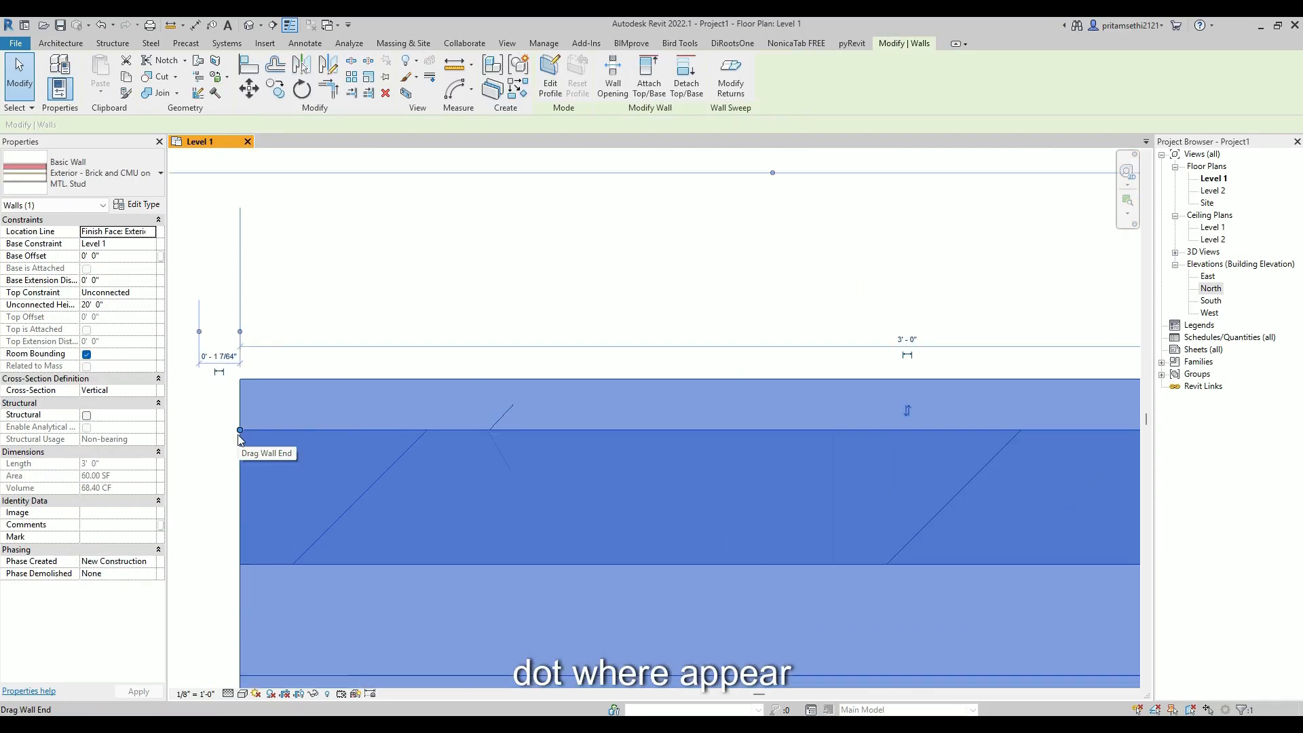
# Move the 1'-2" wall clear of the long wall and place it against the end of the 3'-0" wall
pyautogui.scroll(-3, 244, 430)
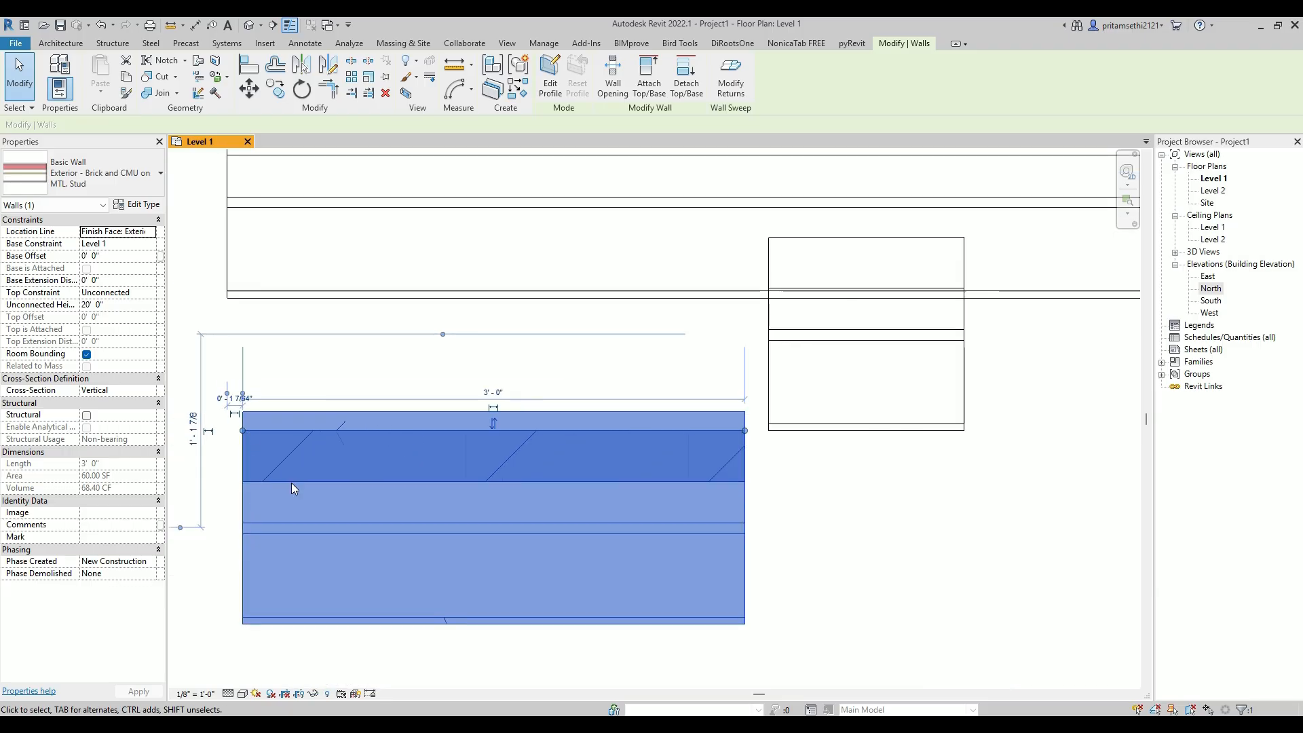
pyautogui.click(823, 385)
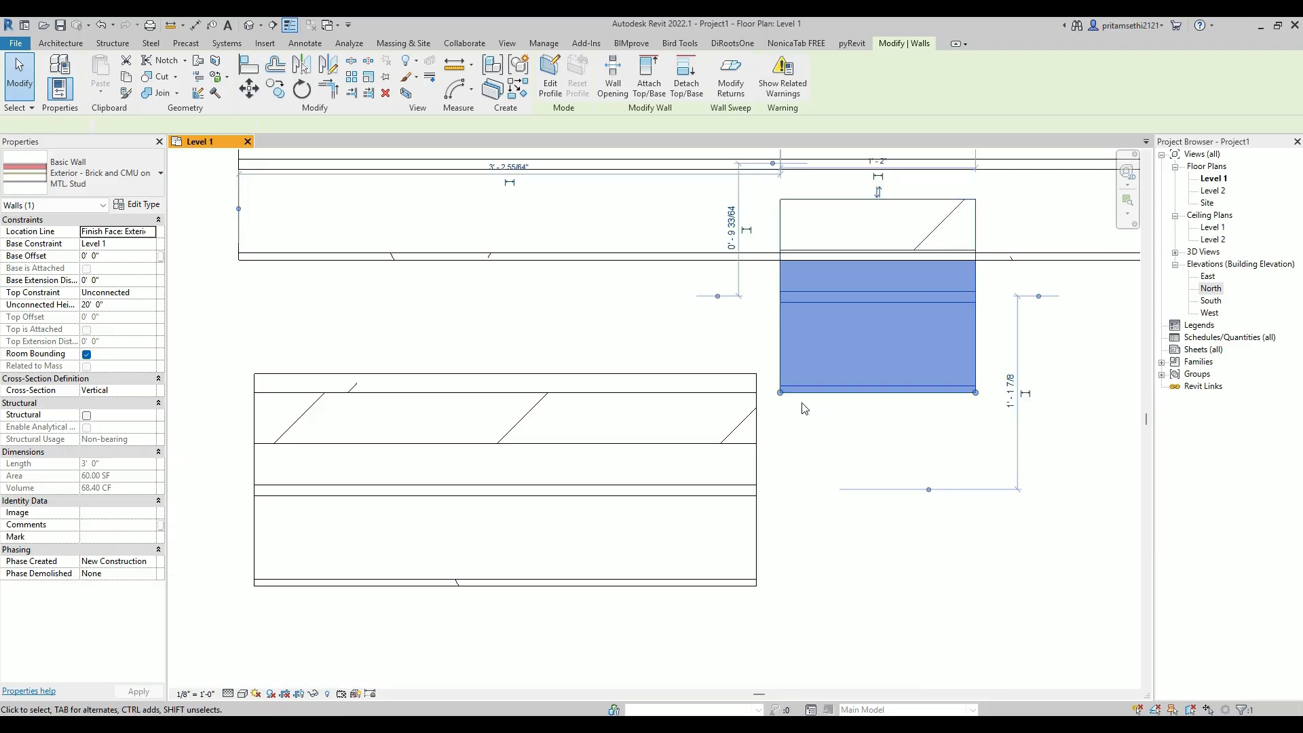
pyautogui.scroll(3, 798, 407)
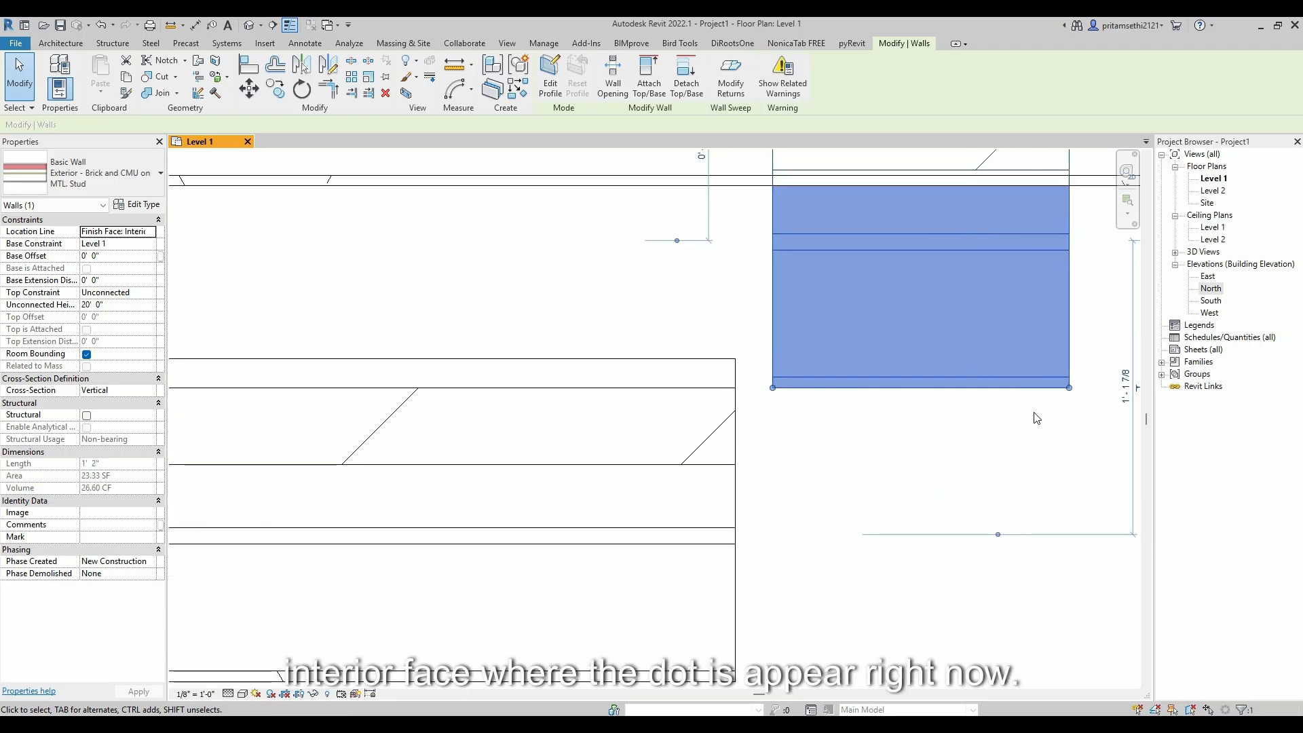
pyautogui.moveTo(920, 384); pyautogui.dragTo(913, 635)
pyautogui.scroll(-2, 913, 634)
pyautogui.moveTo(912, 634); pyautogui.dragTo(816, 541, button='middle')
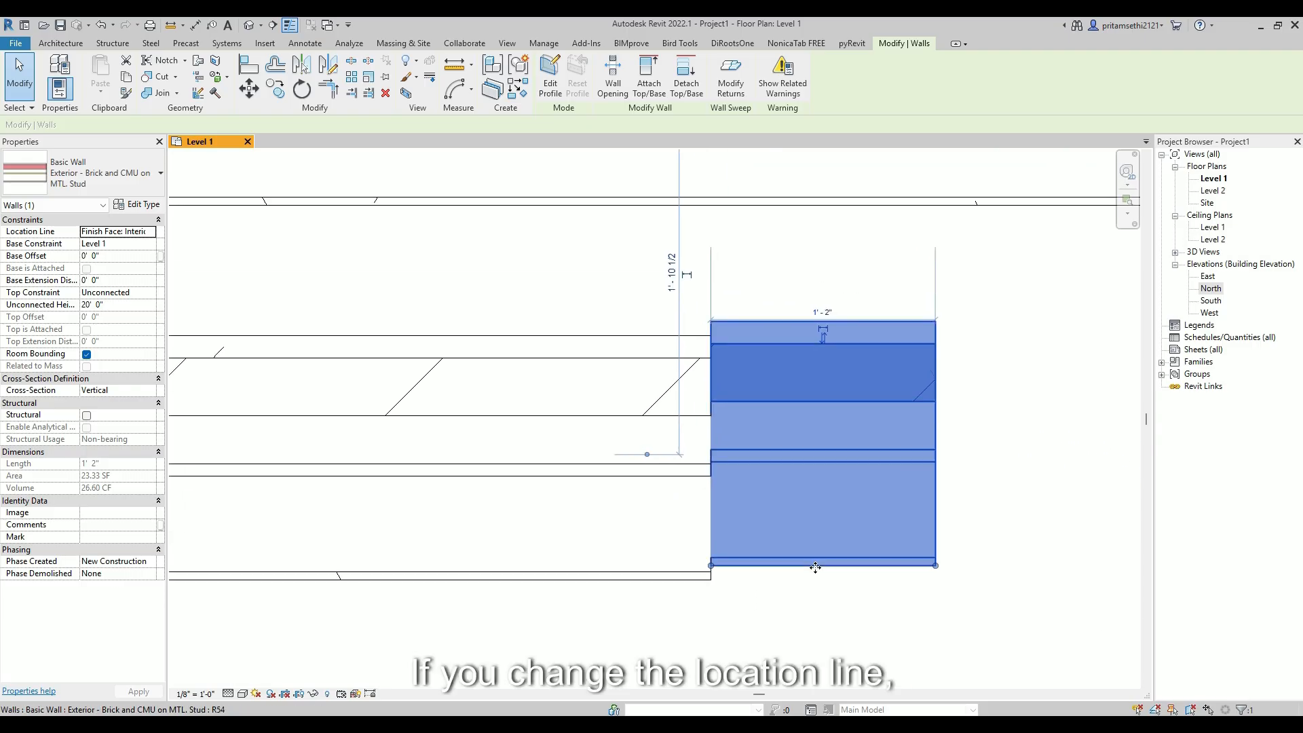
pyautogui.moveTo(803, 567)
pyautogui.mouseDown()
pyautogui.moveTo(870, 572)
pyautogui.moveTo(807, 570)
pyautogui.mouseUp()
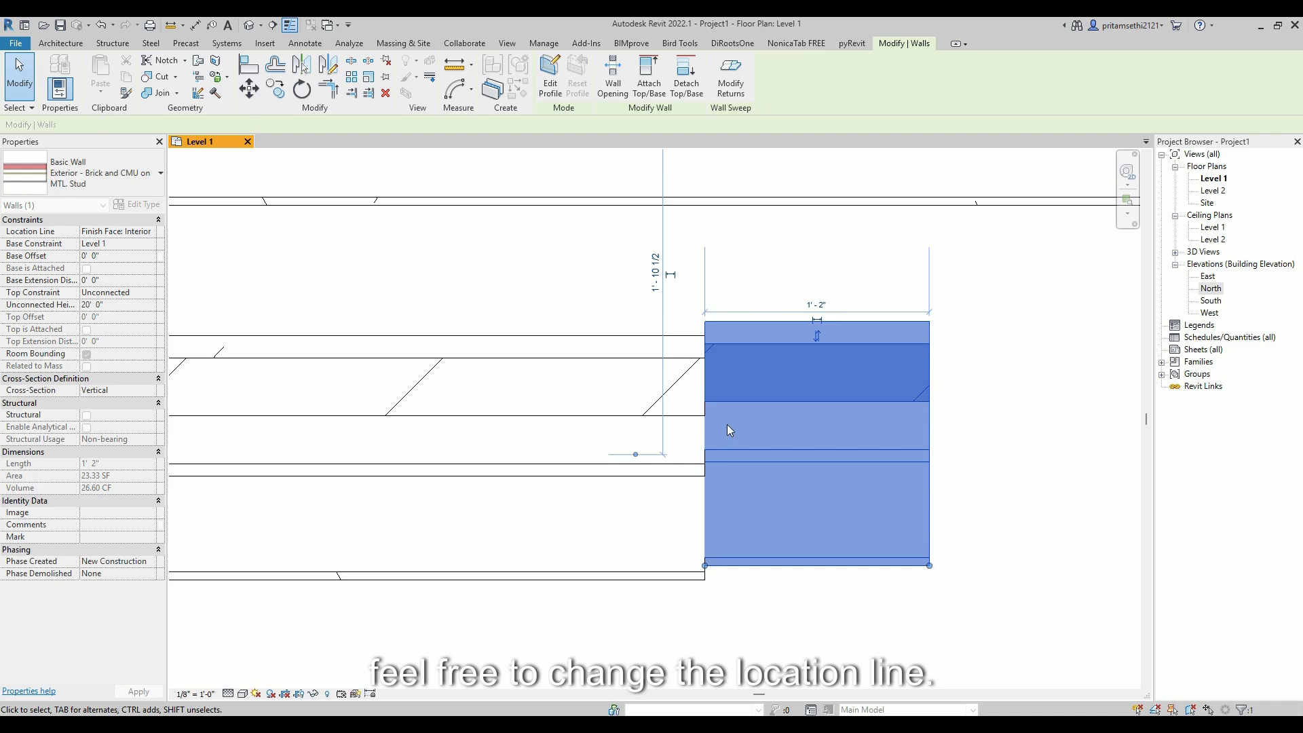
pyautogui.click(990, 502)
pyautogui.click(932, 509)
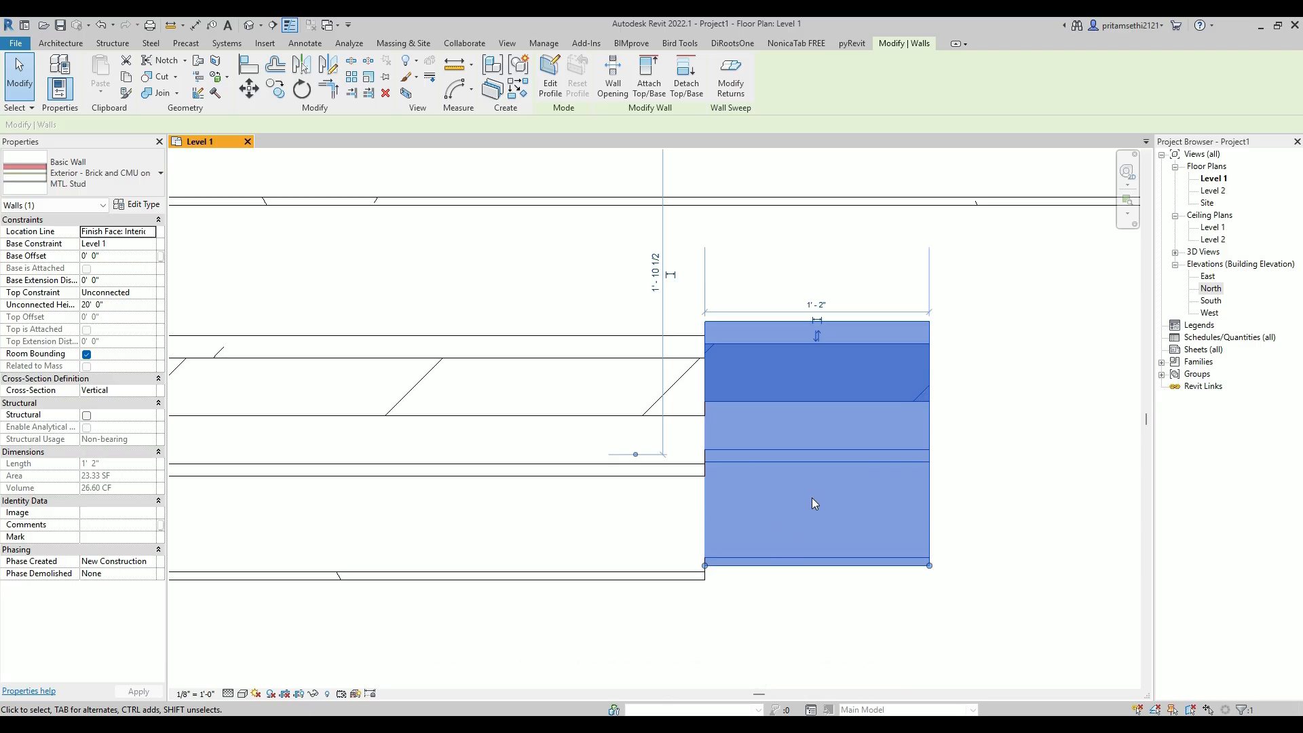
pyautogui.scroll(-2, 818, 503)
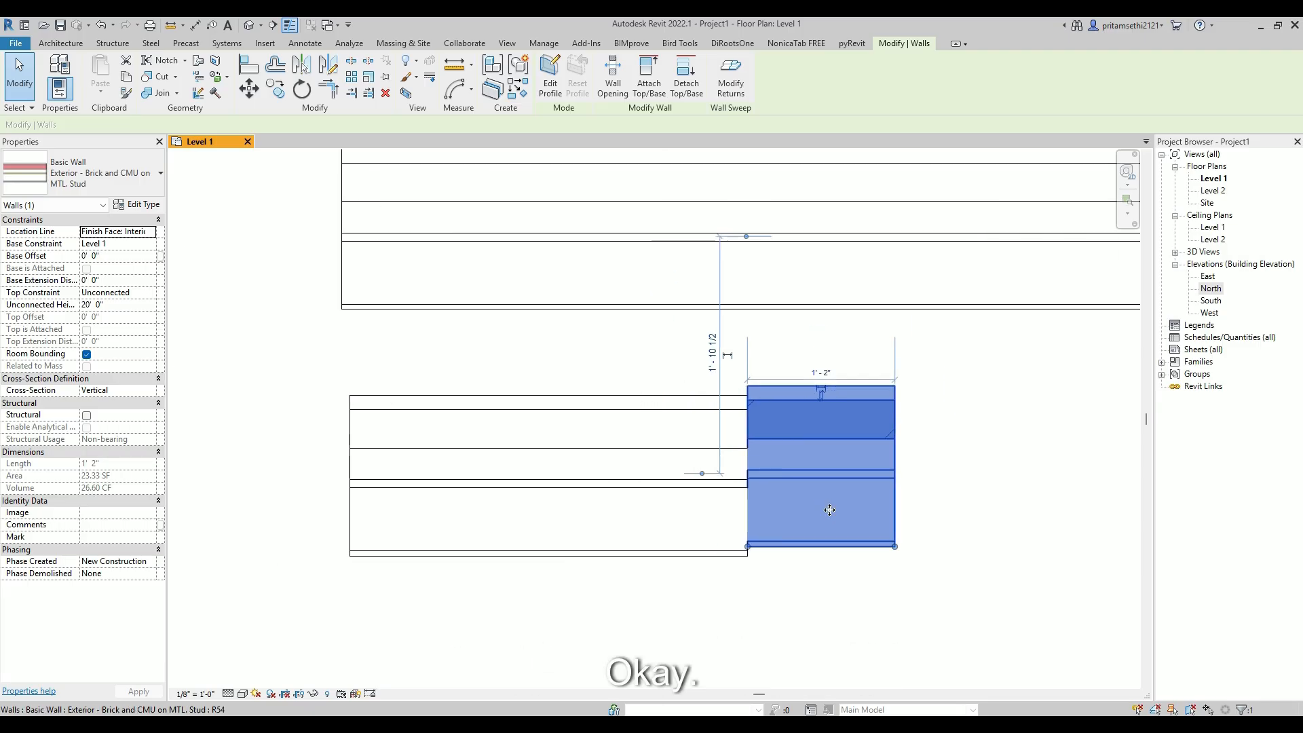
pyautogui.moveTo(829, 509); pyautogui.dragTo(557, 486, button='middle')
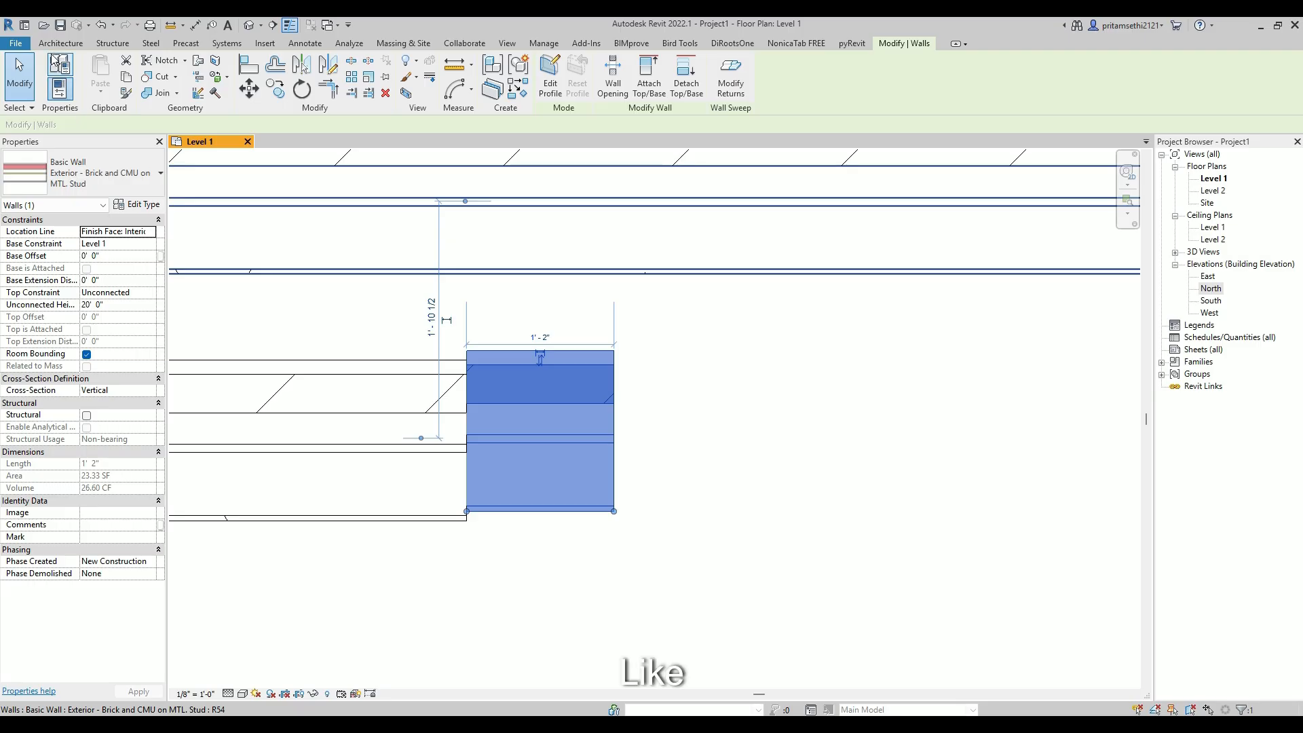
pyautogui.press('w')
pyautogui.press('a')
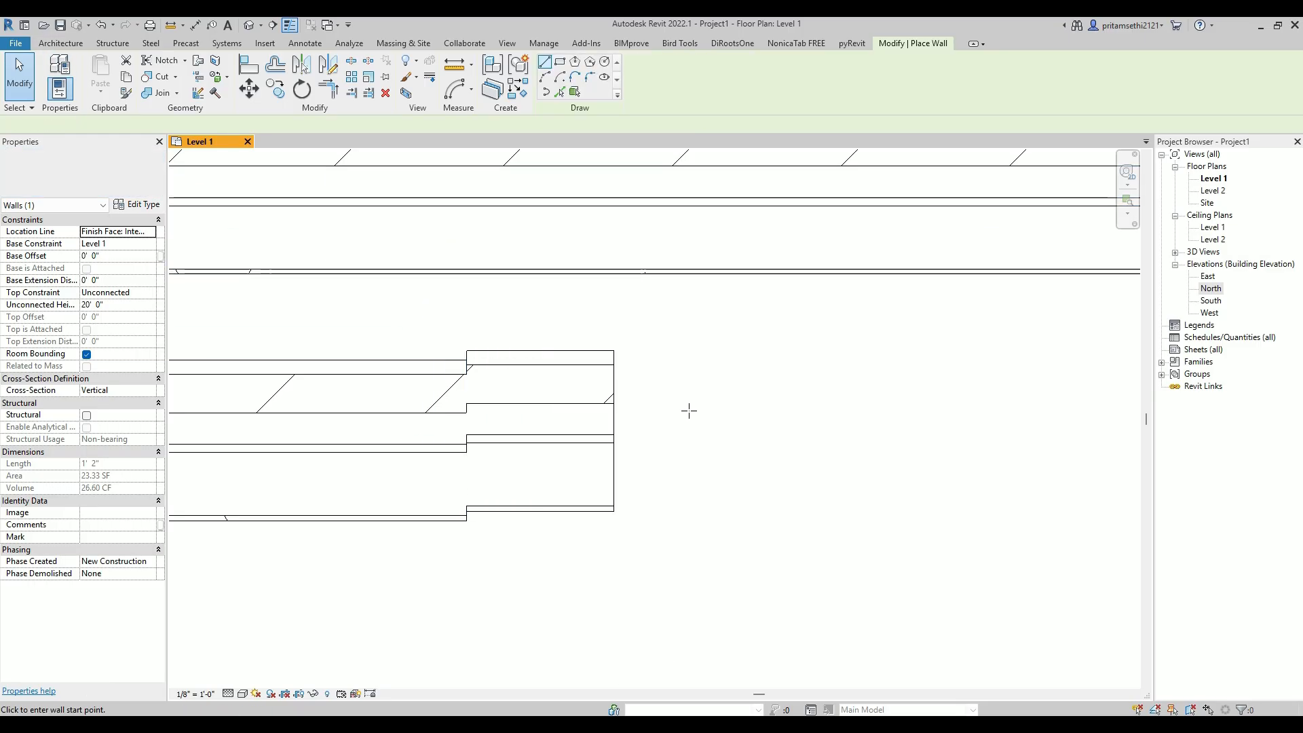
pyautogui.press('Escape')
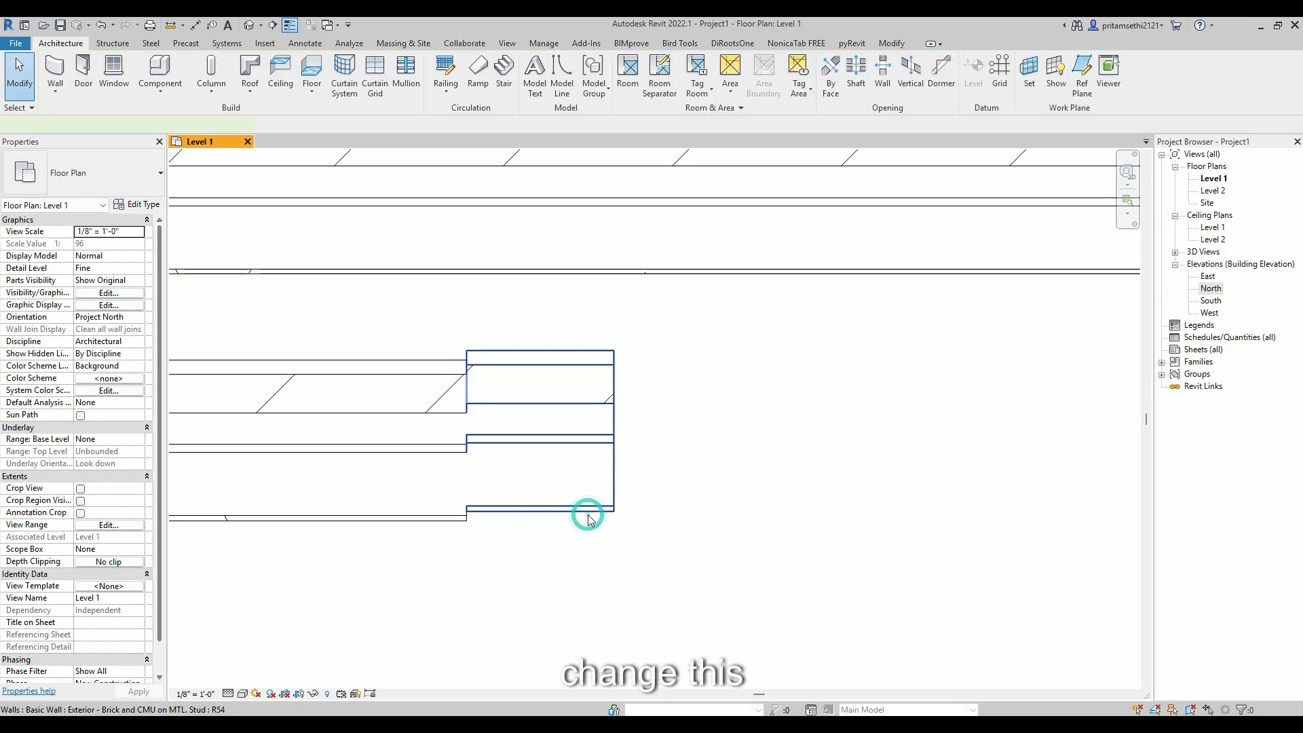
# Change the 1'-2" wall's type to Foundation - 12" Concrete
pyautogui.click(584, 510)
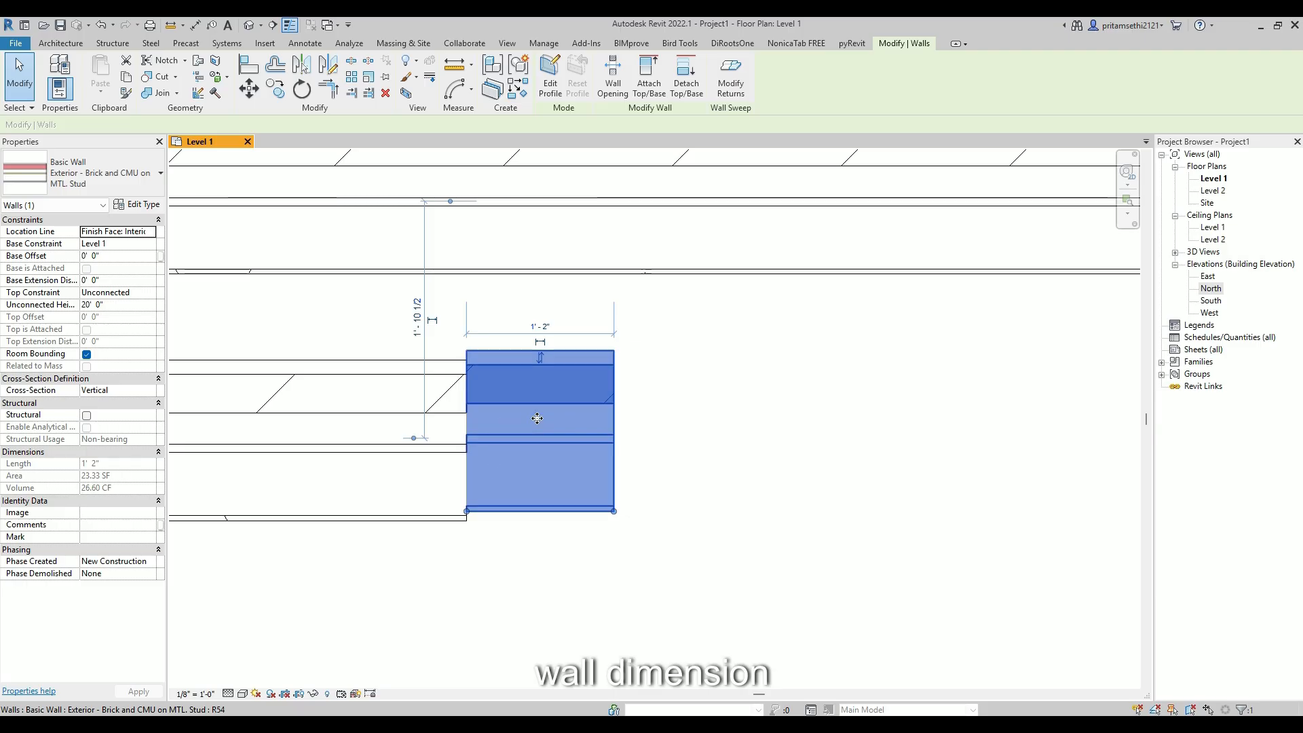
pyautogui.click(104, 179)
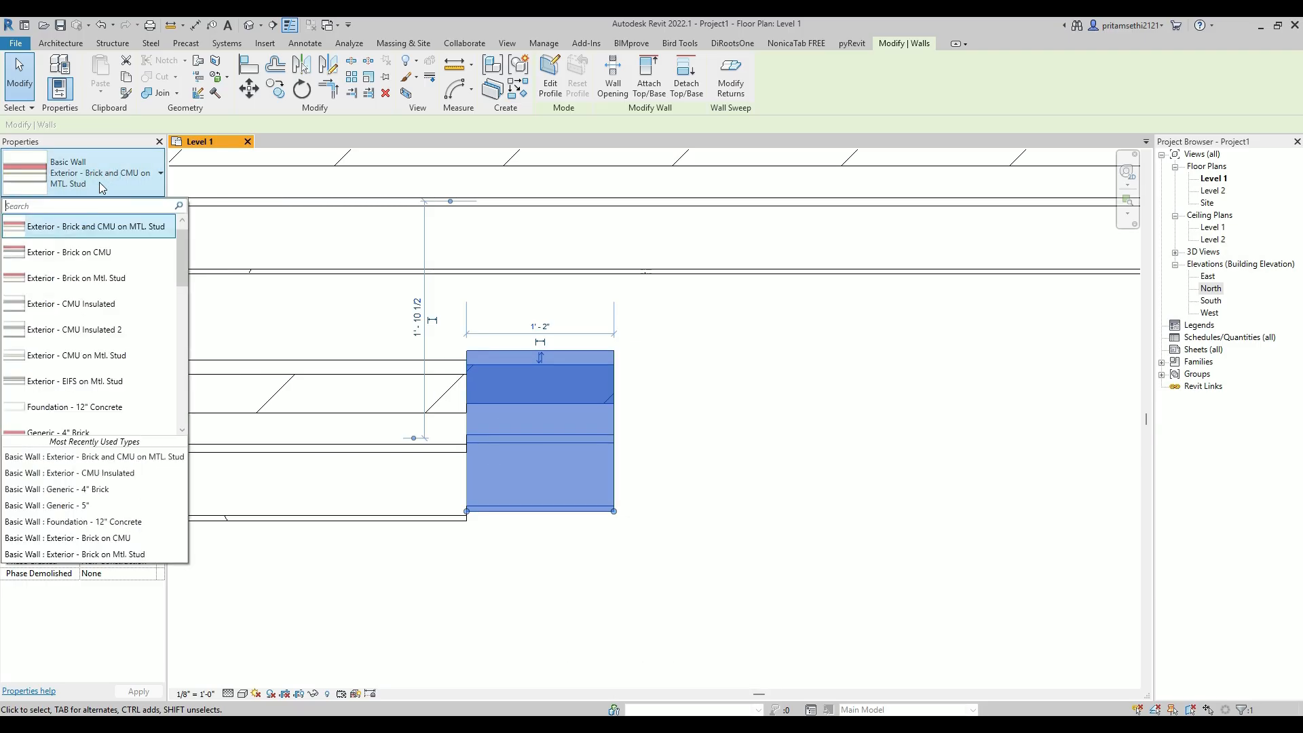
pyautogui.scroll(-1, 64, 377)
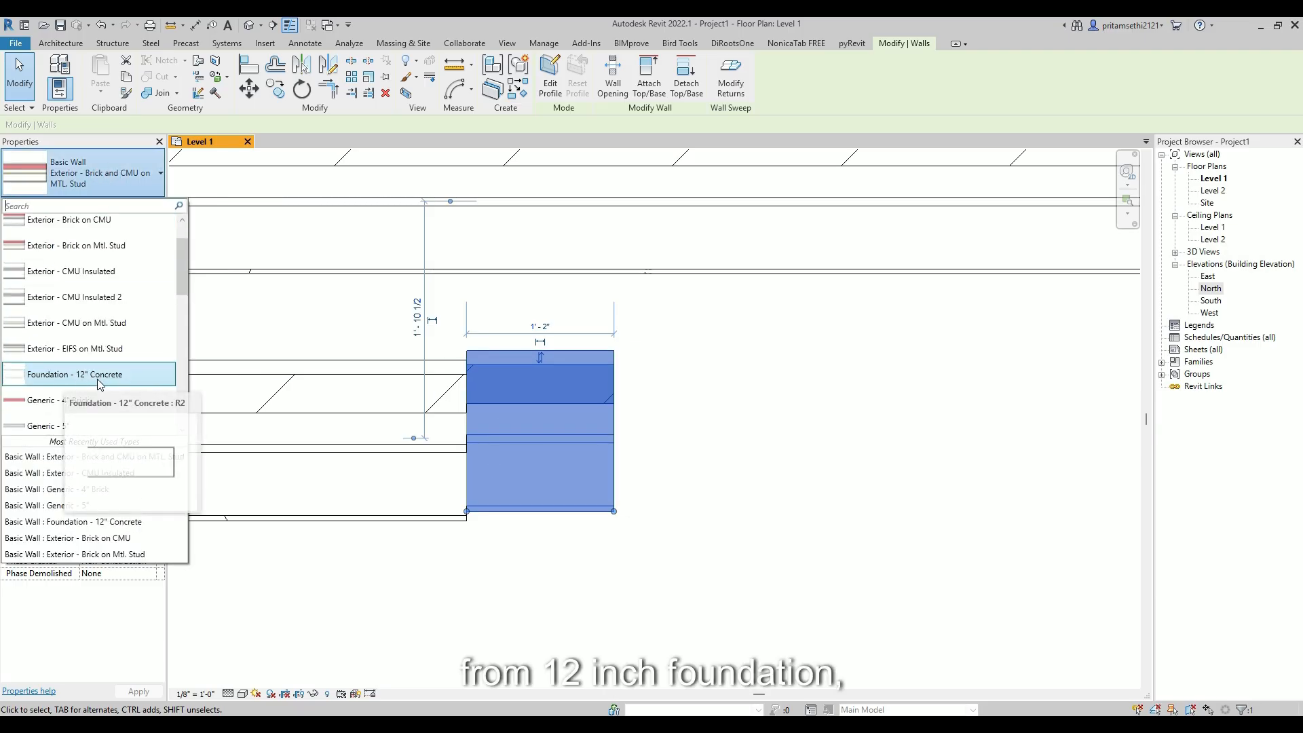
pyautogui.click(63, 377)
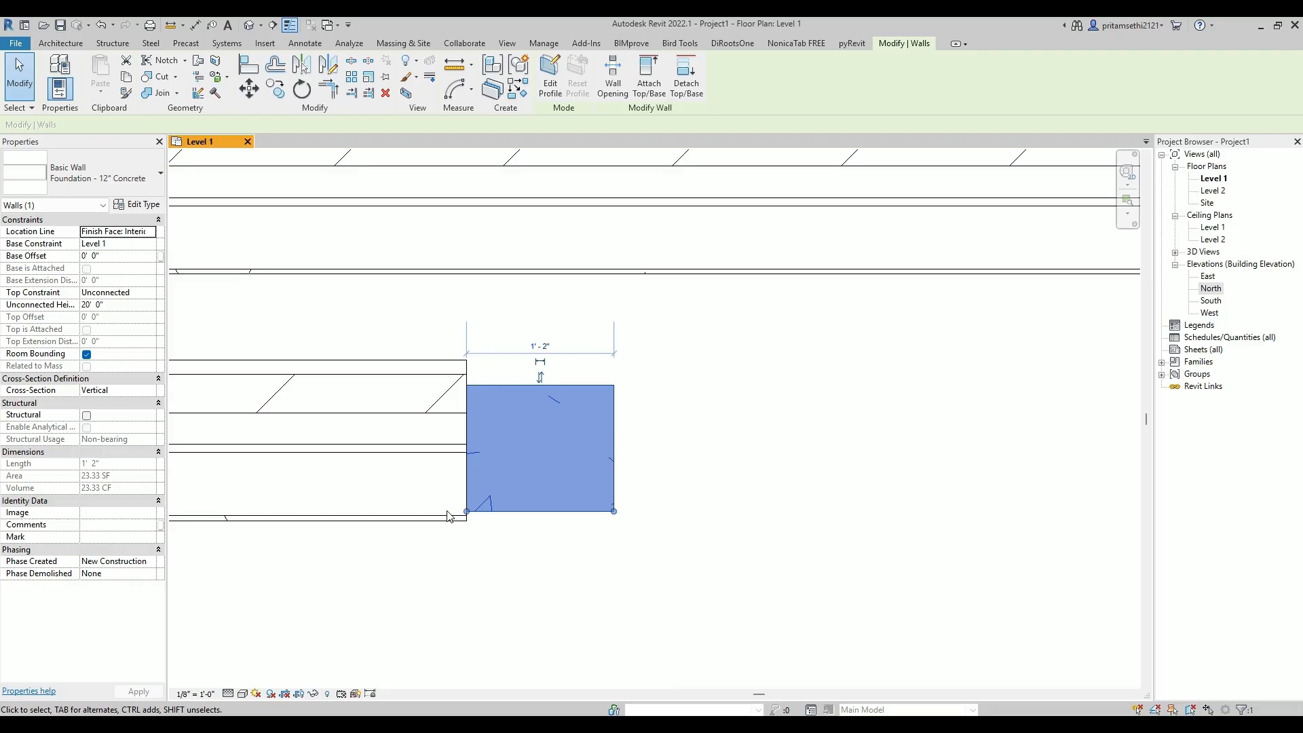
# Set the location line of the 12" concrete wall to Finish Face: Exterior
pyautogui.scroll(2, 467, 514)
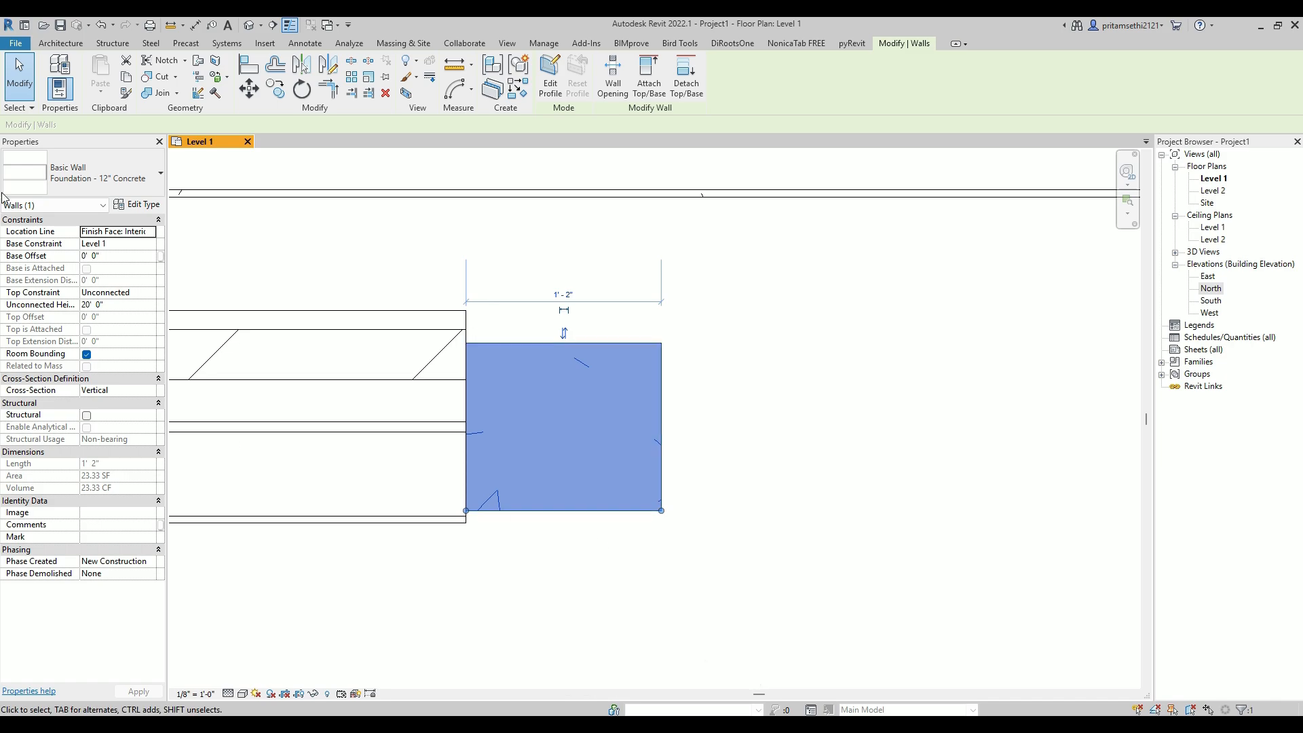
pyautogui.click(150, 232)
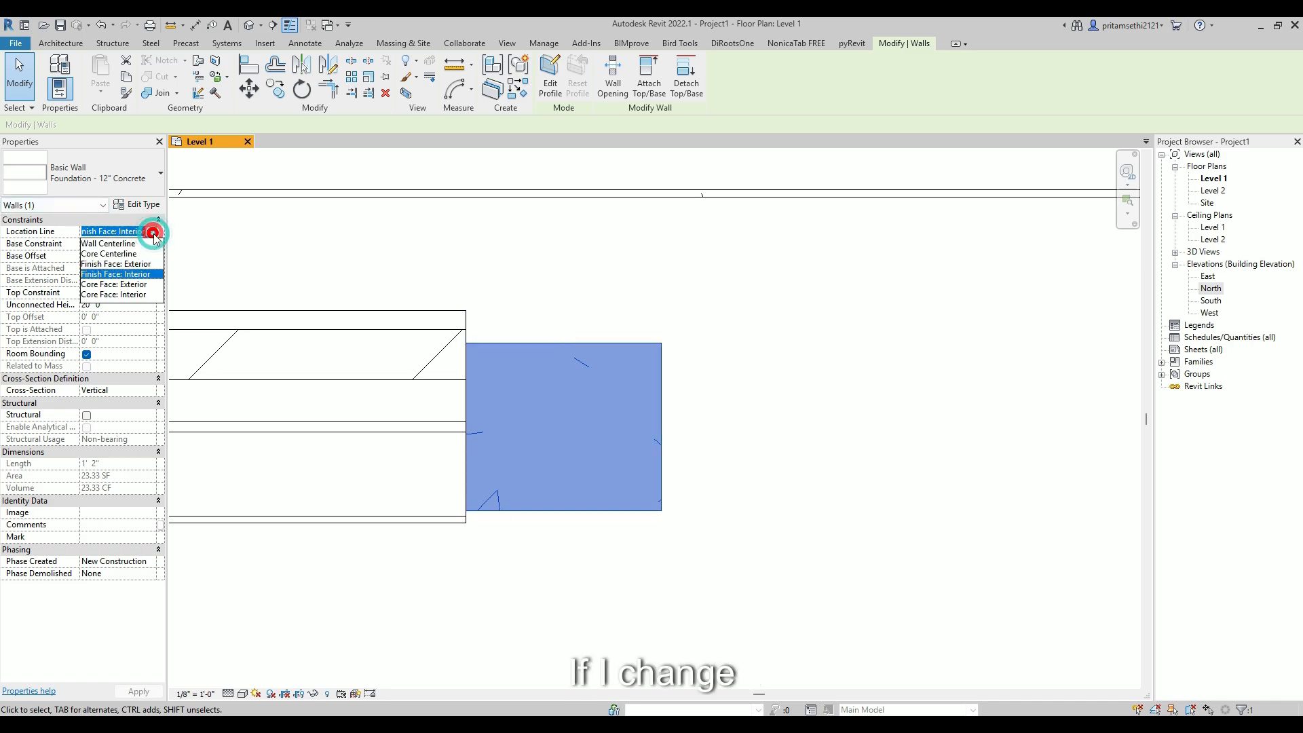
pyautogui.click(125, 273)
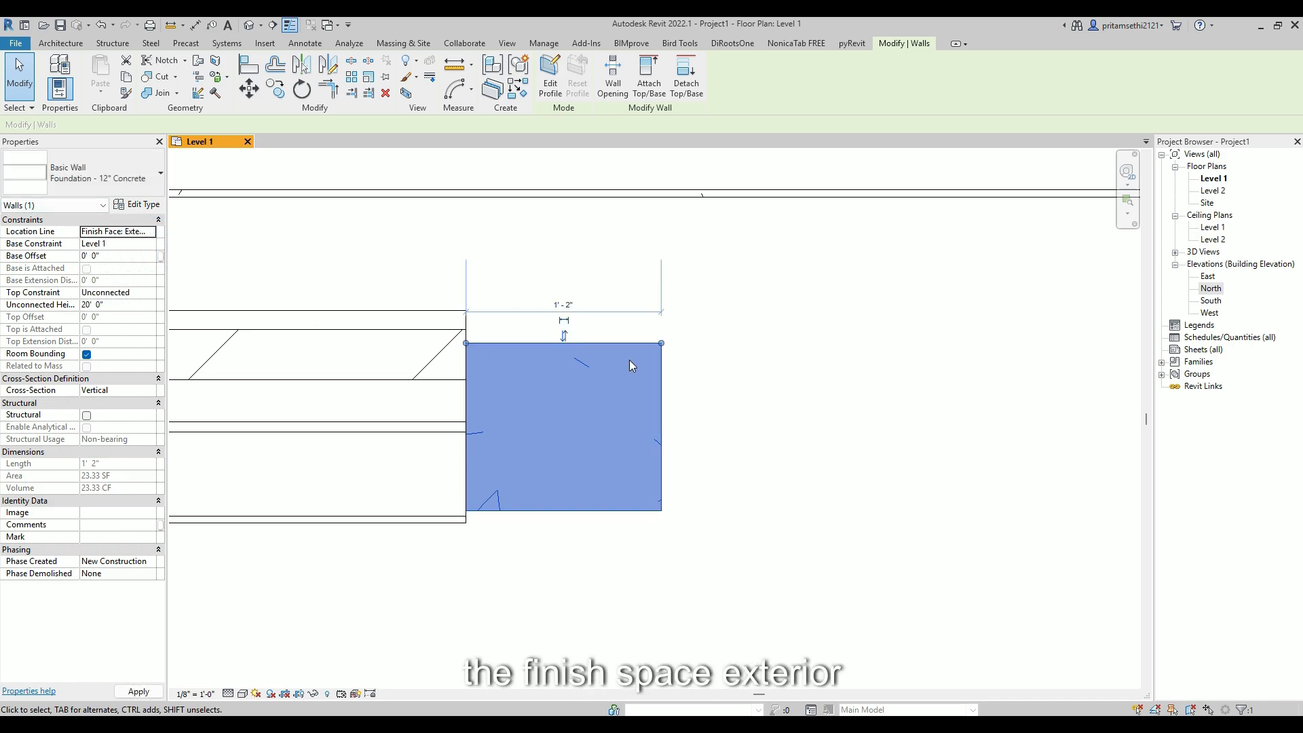
# Change the concrete wall's type to Generic - 5" and leave it deselected
pyautogui.click(119, 168)
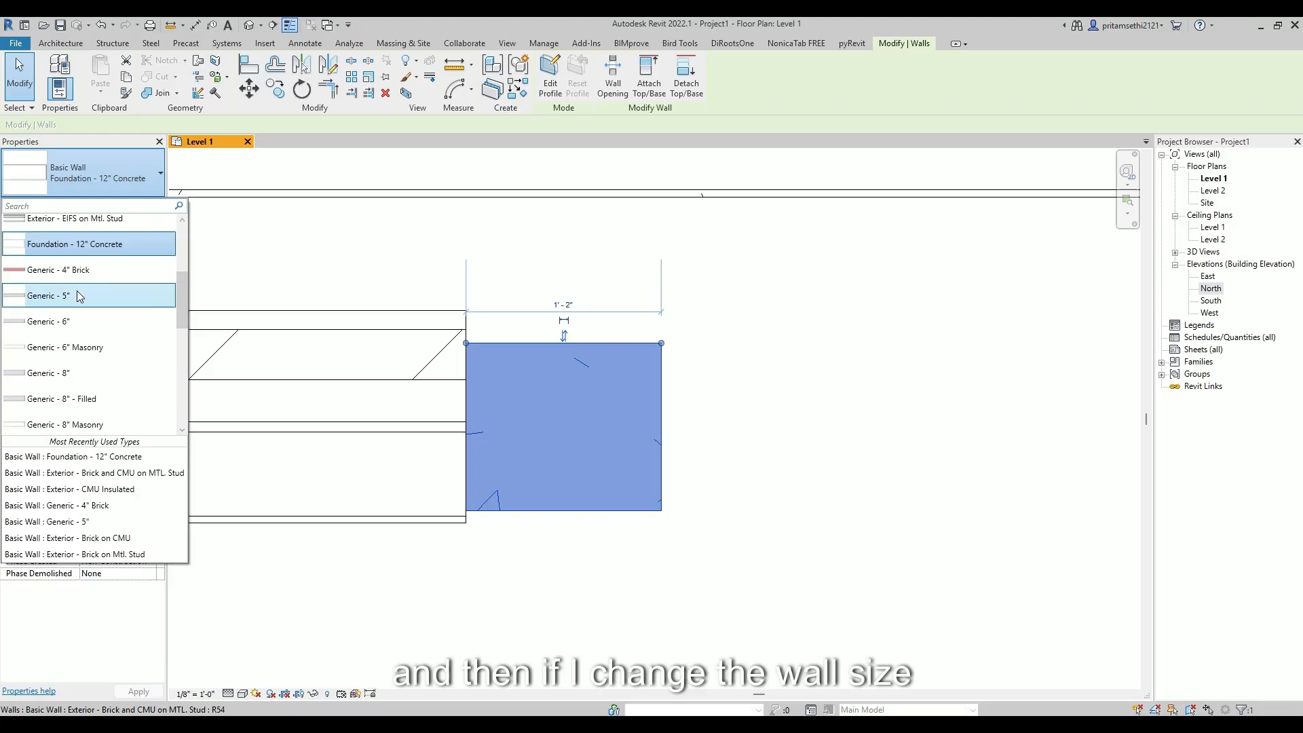
pyautogui.click(48, 296)
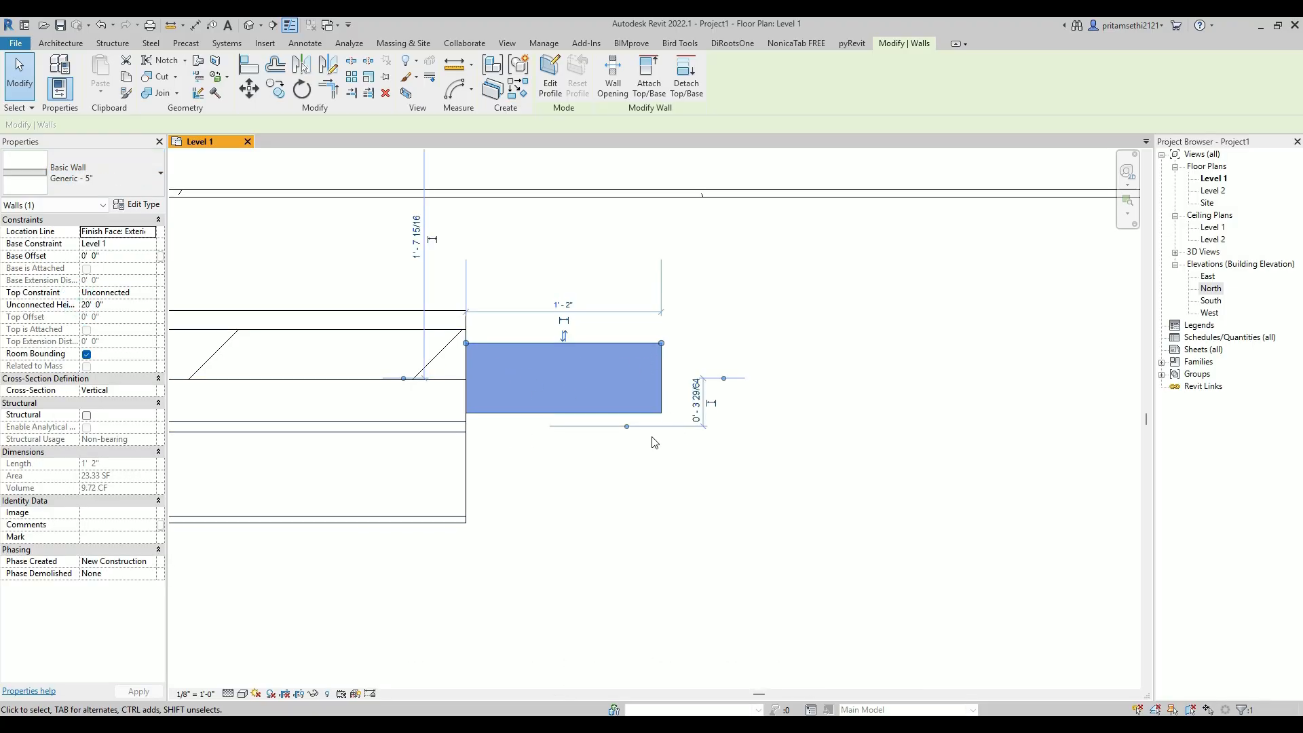
pyautogui.click(583, 496)
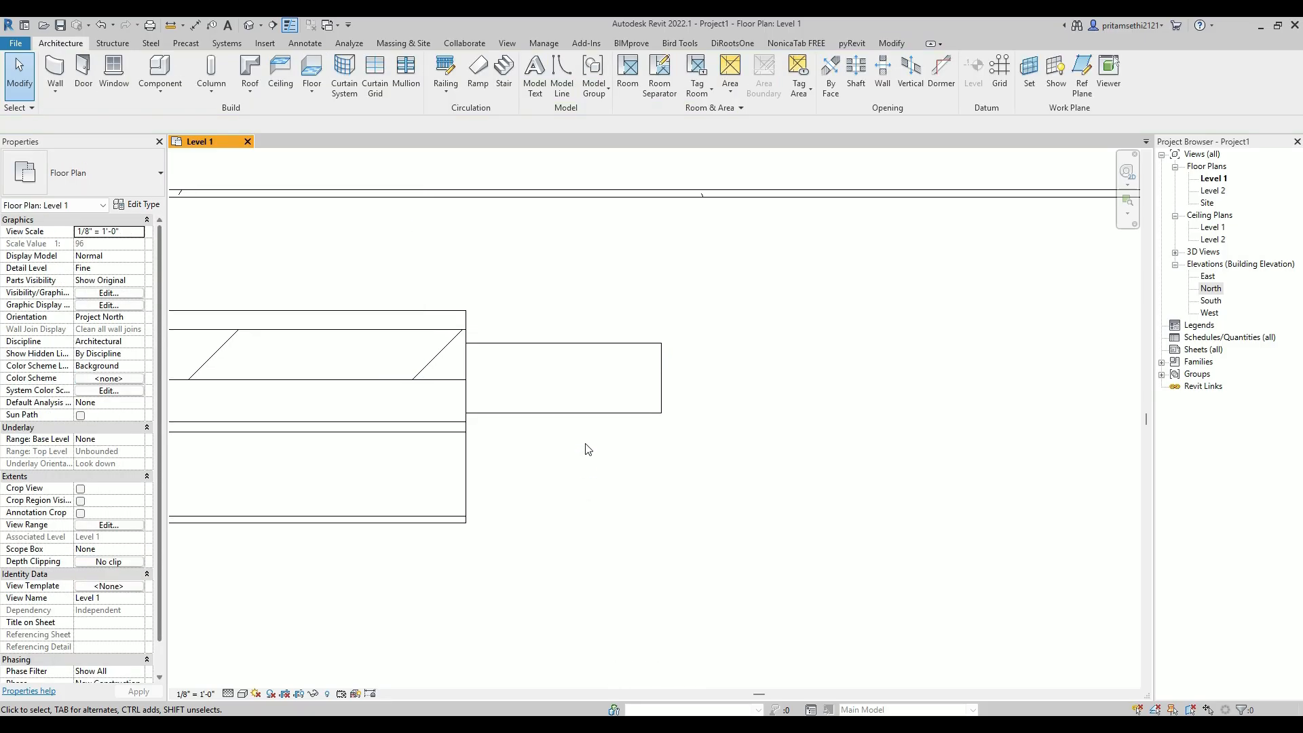
pyautogui.click(570, 407)
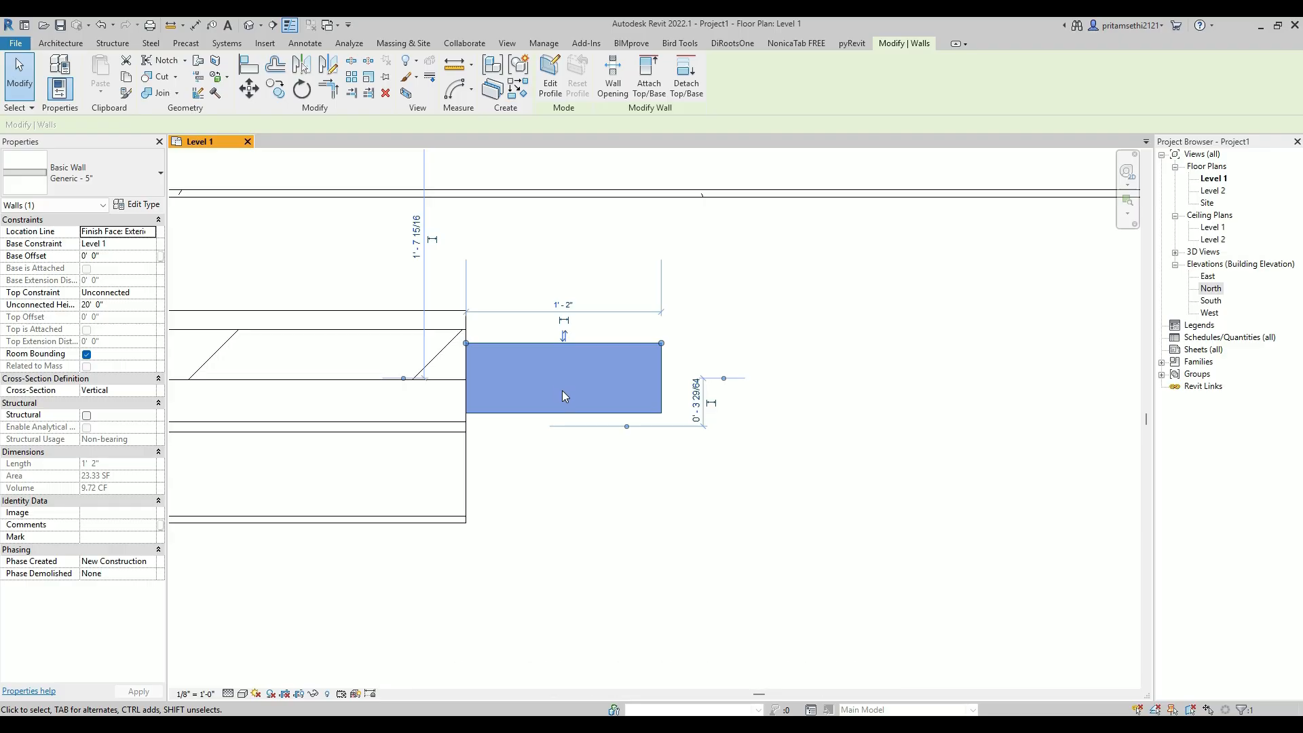
pyautogui.scroll(-2, 562, 393)
pyautogui.moveTo(352, 445); pyautogui.dragTo(570, 459, button='middle')
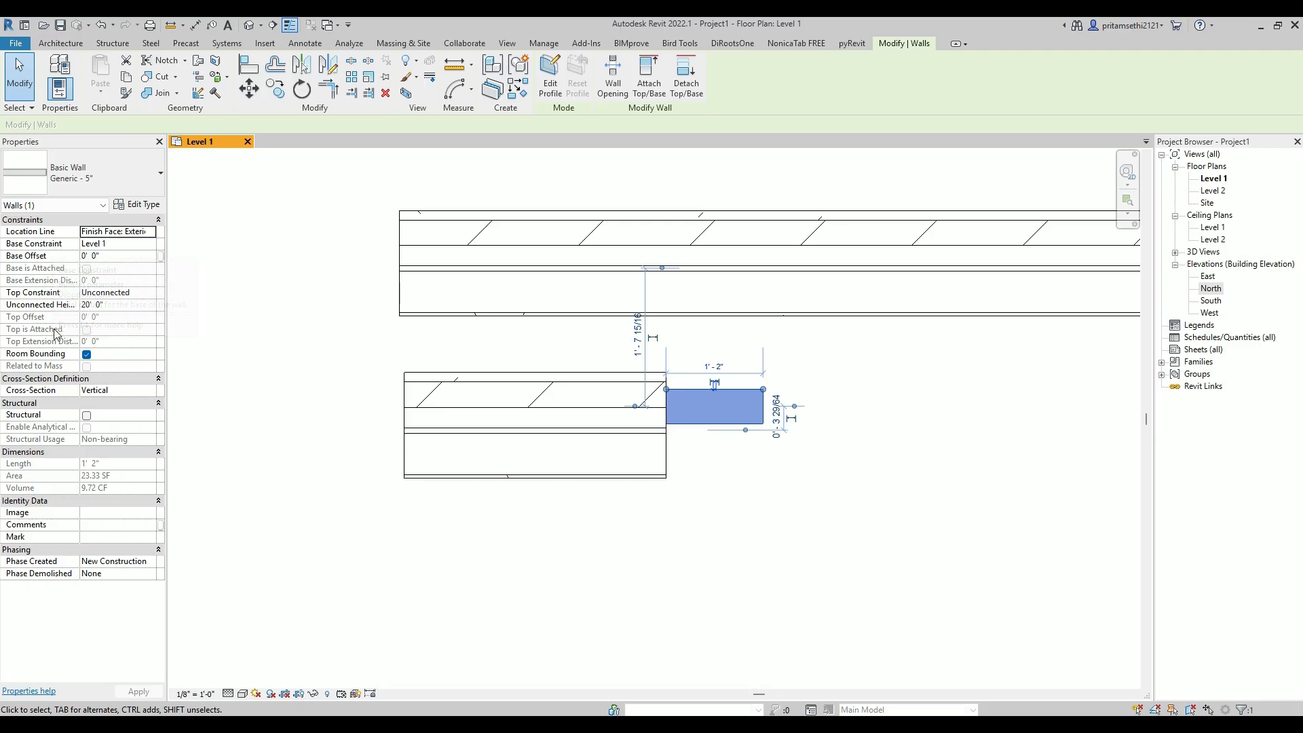
pyautogui.click(538, 513)
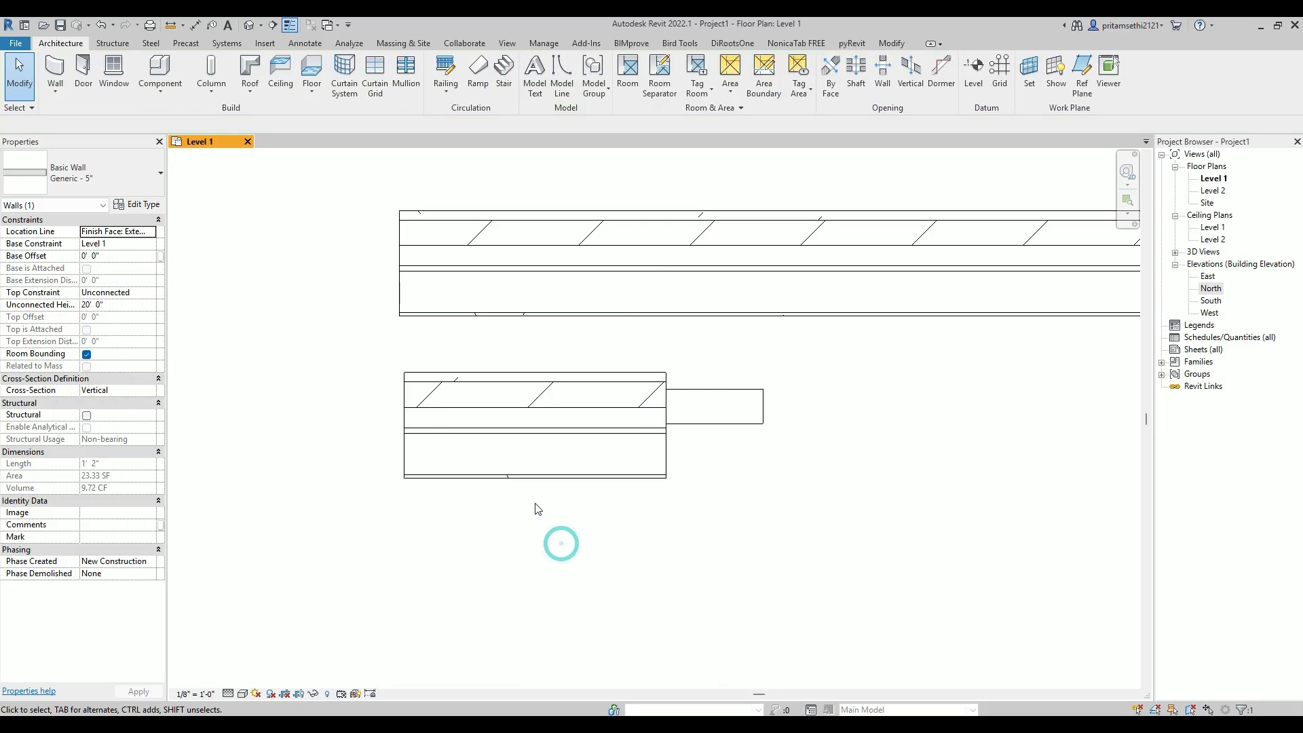
# Delete the 3'-0" brick wall and the adjoining Generic - 5" wall from the Level 1 plan
pyautogui.scroll(-1, 538, 513)
pyautogui.moveTo(478, 480); pyautogui.dragTo(382, 484, button='middle')
pyautogui.scroll(-1, 383, 484)
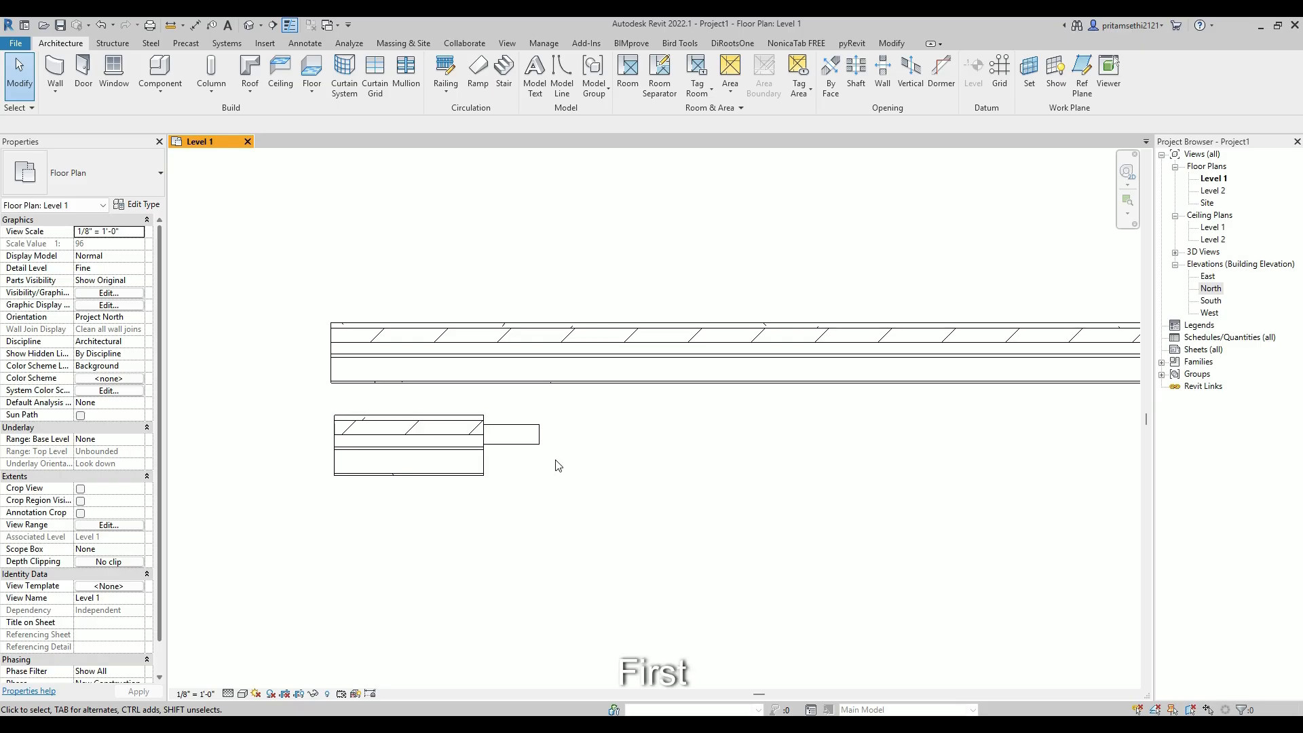
pyautogui.moveTo(602, 431); pyautogui.dragTo(312, 442)
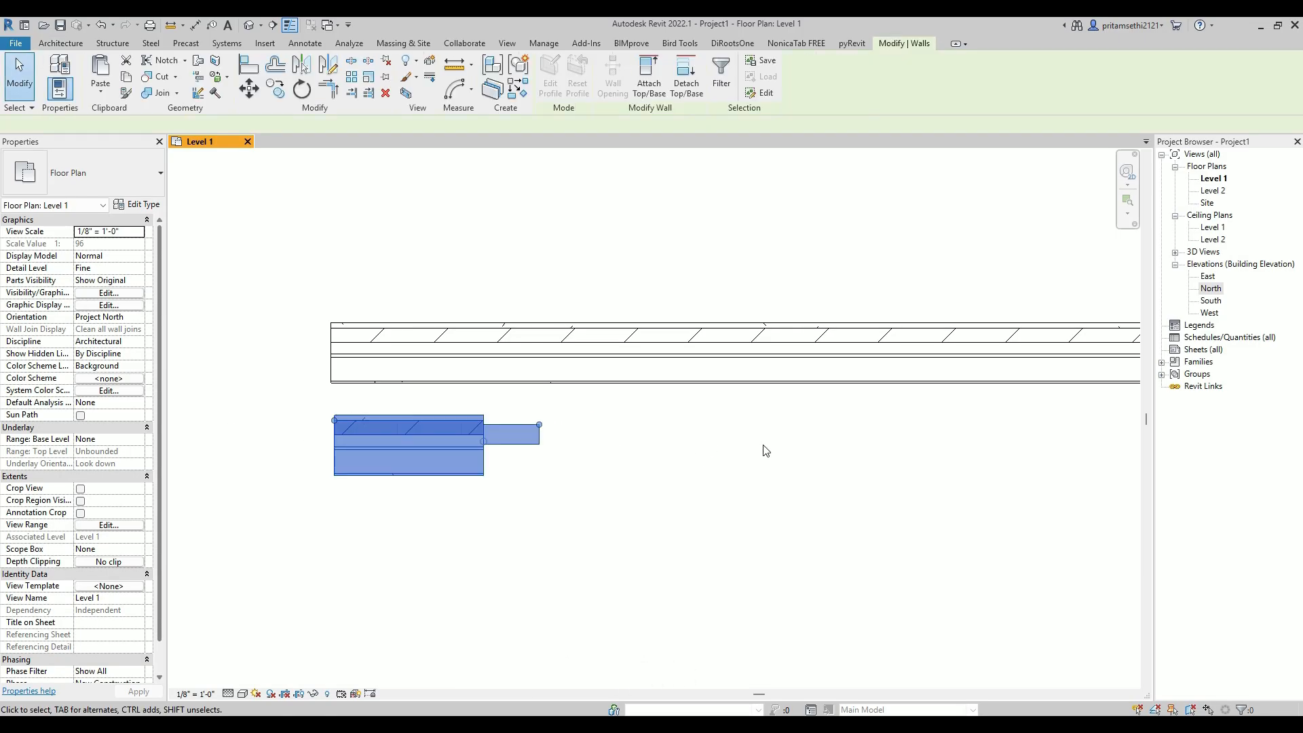
pyautogui.press('Delete')
# Open the North elevation and delete the low leftover elements standing beyond the end of the brick wall
pyautogui.doubleClick(1213, 289)
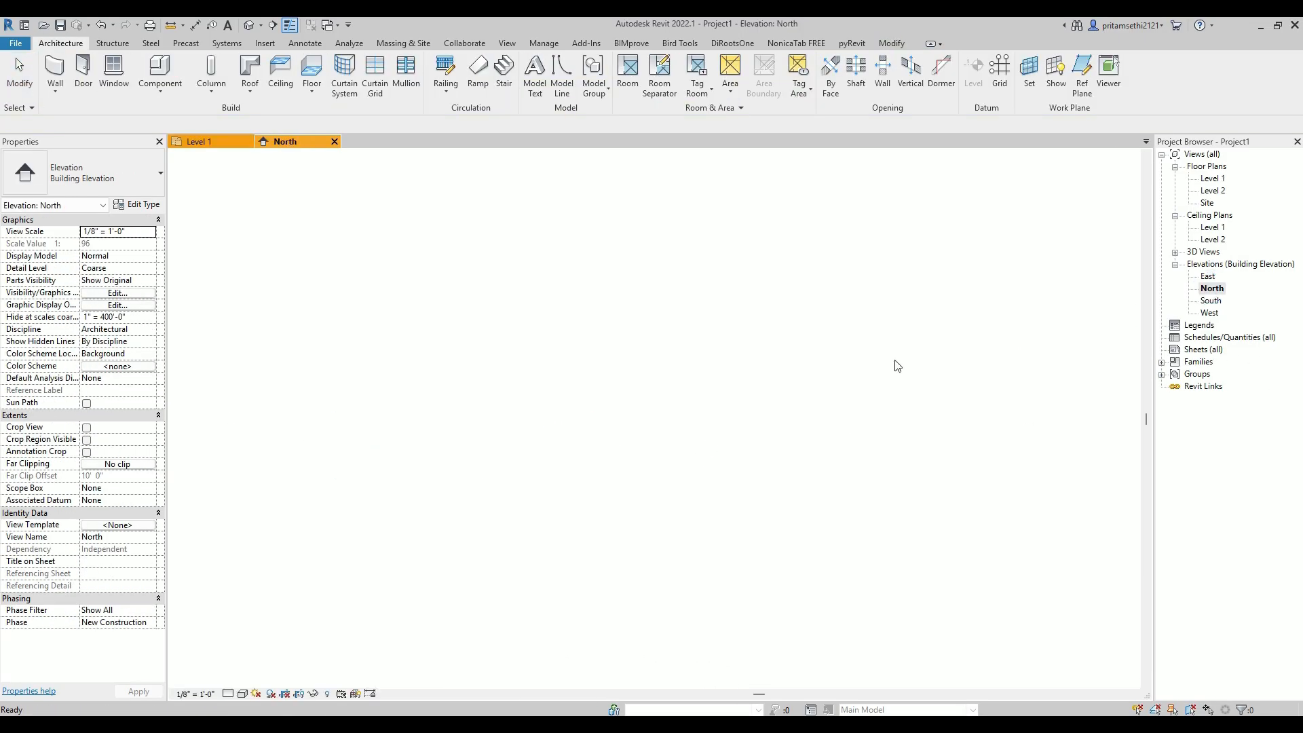
pyautogui.scroll(5, 788, 423)
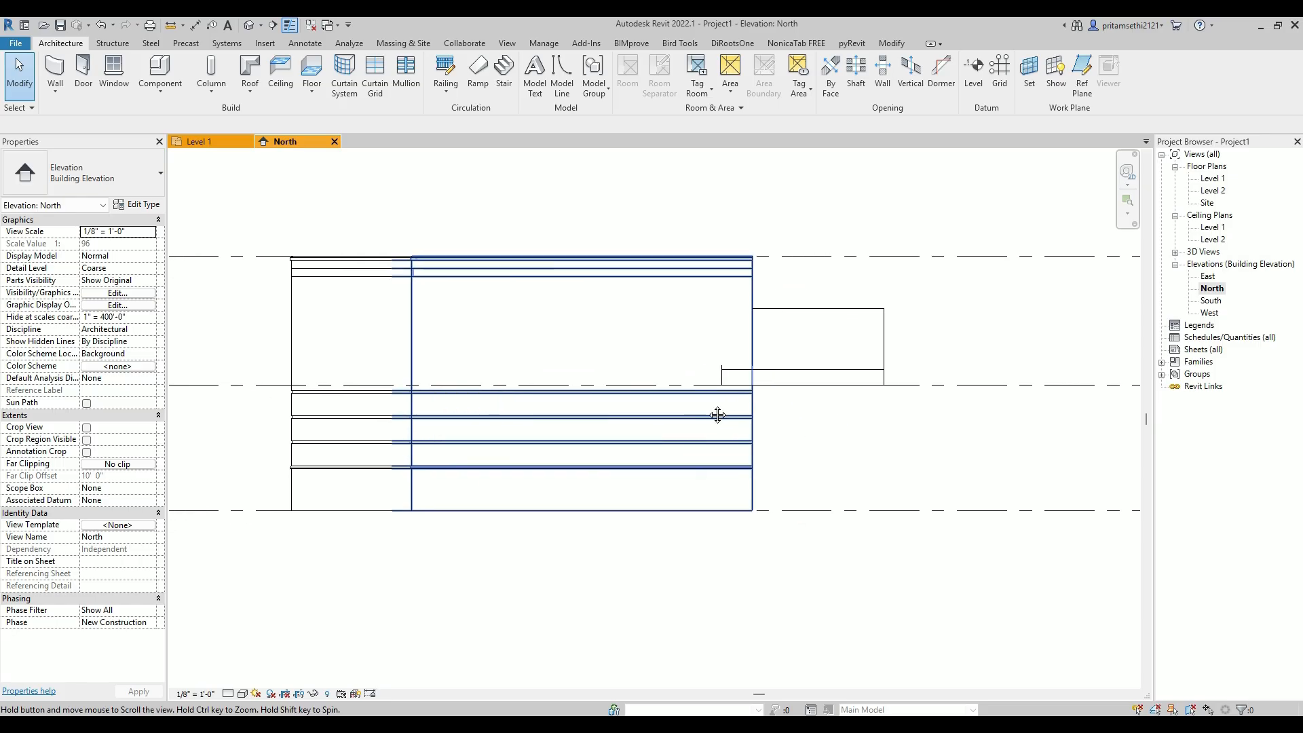
pyautogui.moveTo(1015, 279); pyautogui.dragTo(825, 364)
pyautogui.press('Delete')
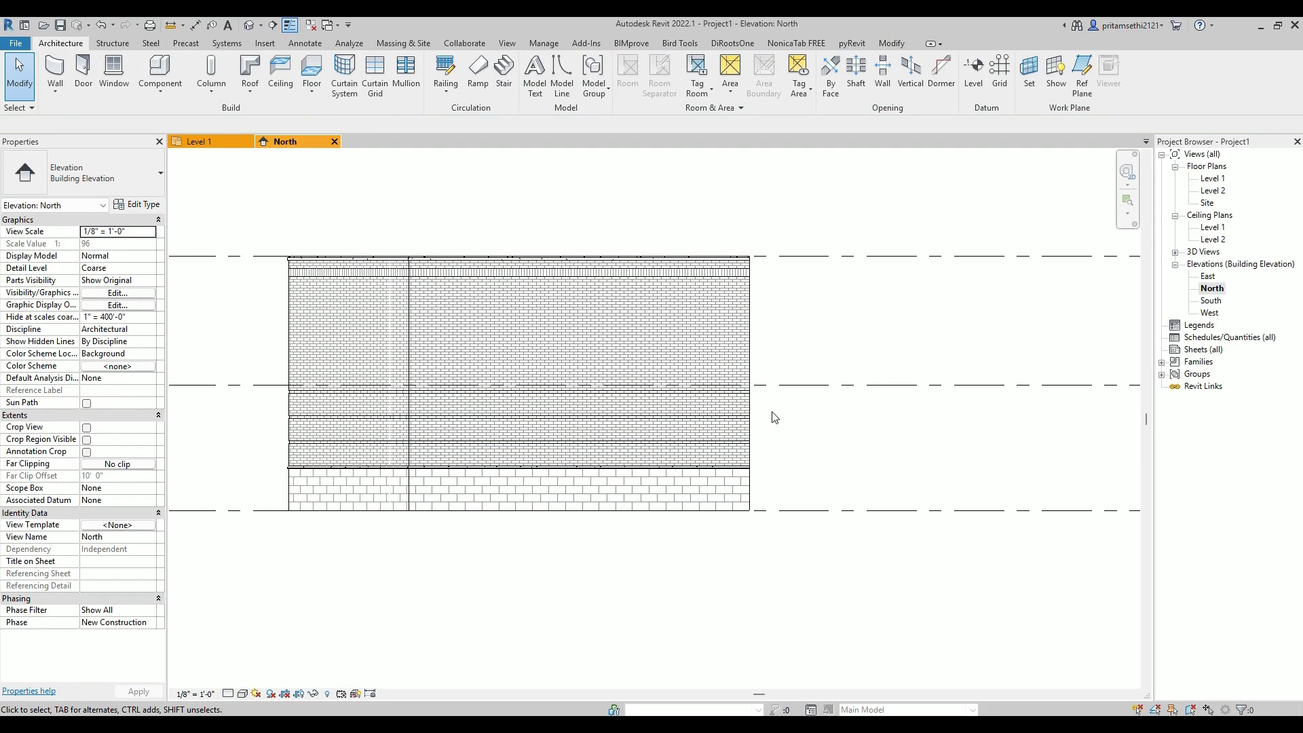
# Set the Top Constraint of the long brick wall in the North elevation to Up to level: Level 2
pyautogui.scroll(2, 767, 416)
pyautogui.click(743, 443)
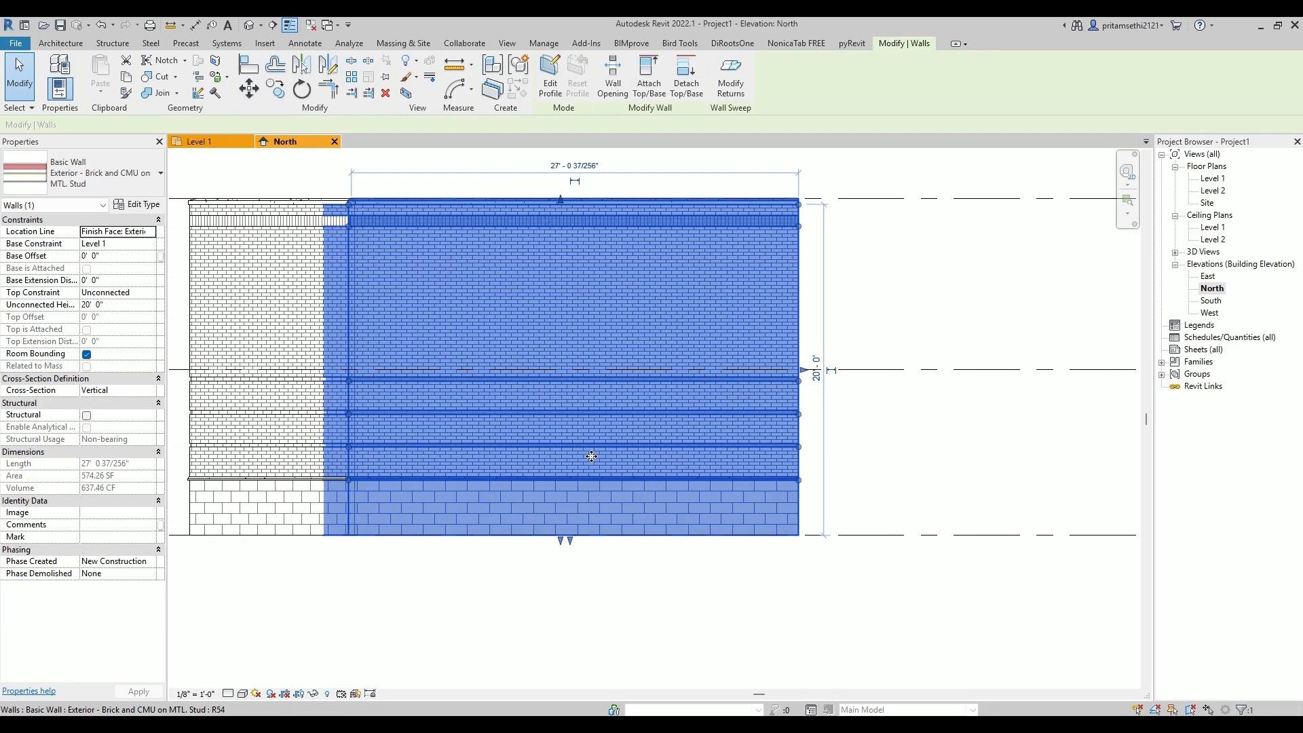
pyautogui.scroll(-1, 475, 393)
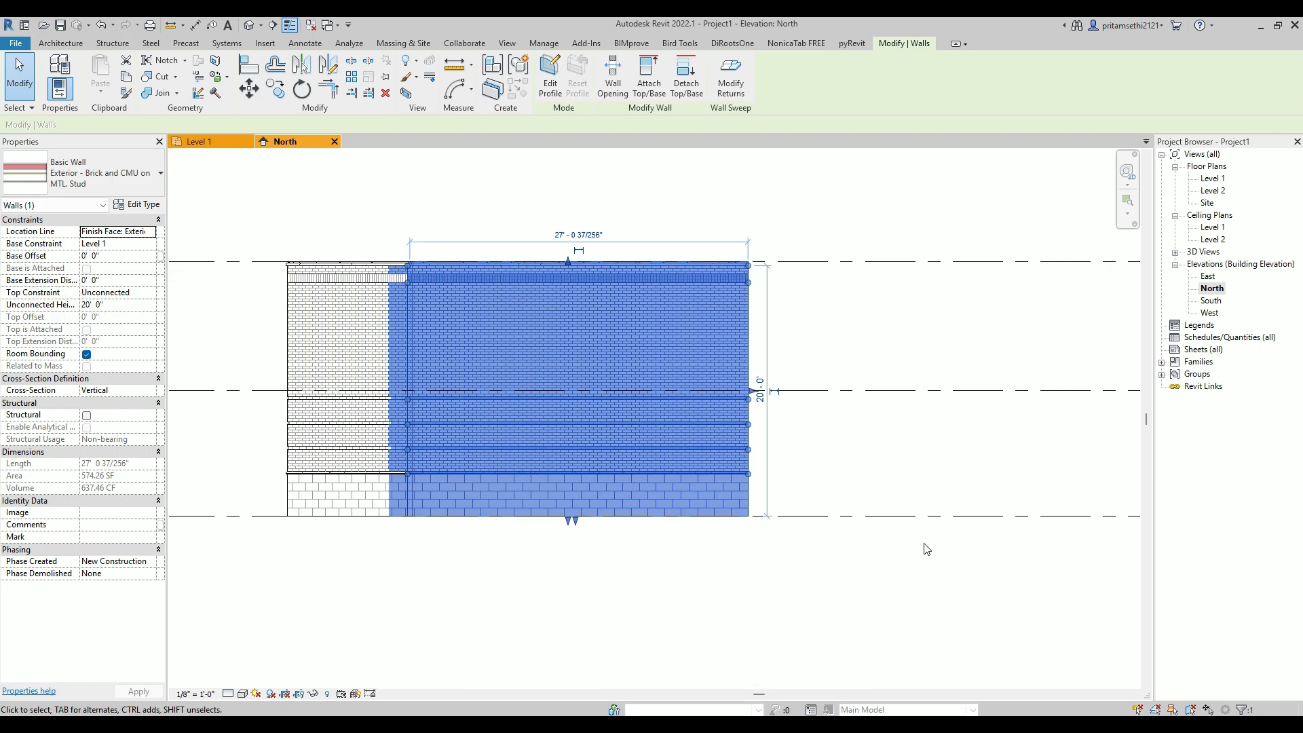
pyautogui.scroll(-1, 925, 547)
pyautogui.moveTo(925, 547); pyautogui.dragTo(524, 507, button='middle')
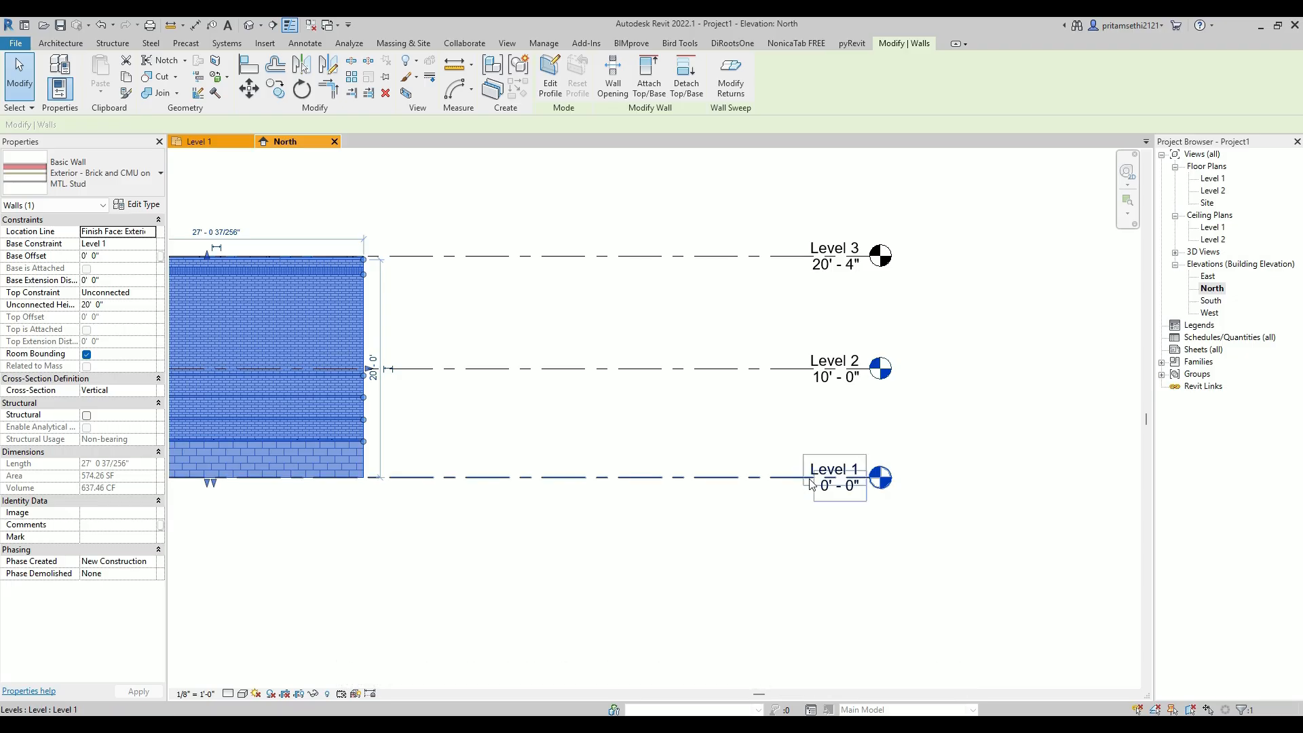
pyautogui.moveTo(835, 494); pyautogui.dragTo(1241, 515, button='middle')
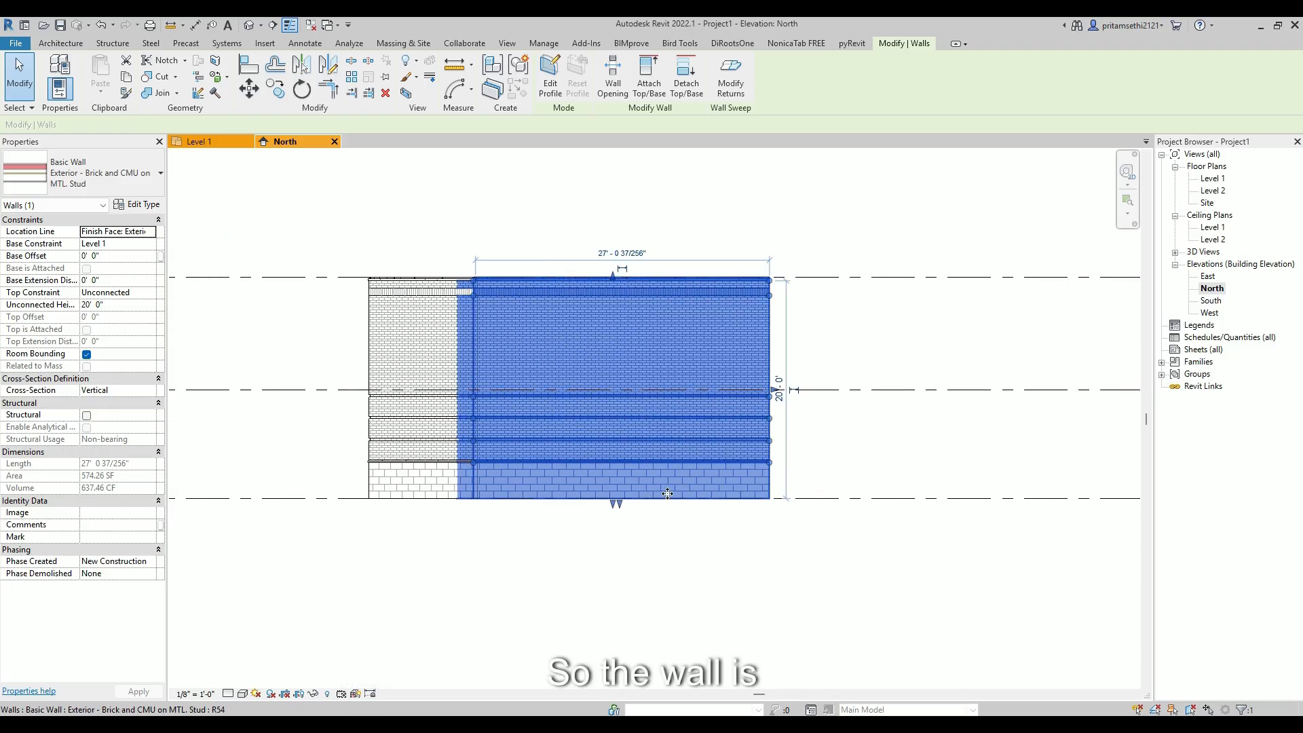
pyautogui.moveTo(835, 498); pyautogui.dragTo(656, 497, button='middle')
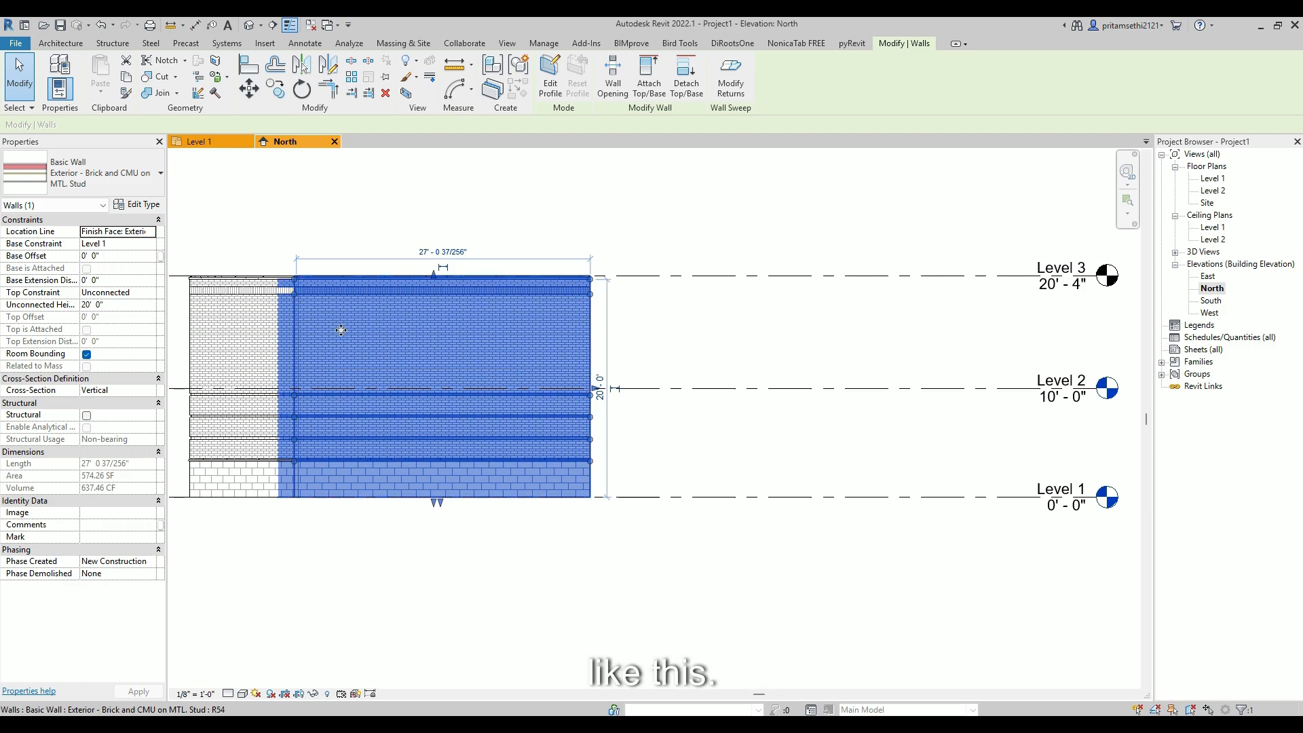
pyautogui.click(139, 294)
pyautogui.click(153, 293)
pyautogui.click(116, 326)
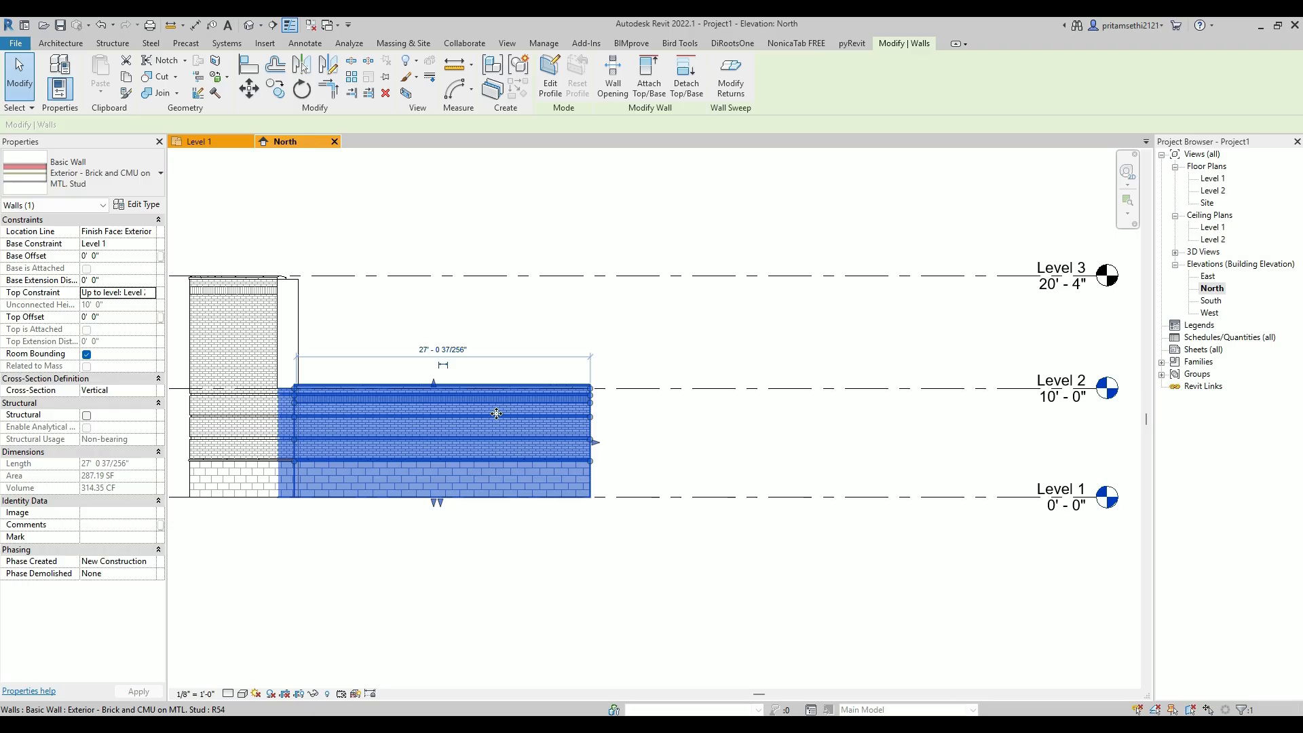
# Set the long brick wall's Top Constraint to Up to level: Level 3, inspect its top edge, and dismiss the save reminder
pyautogui.click(151, 293)
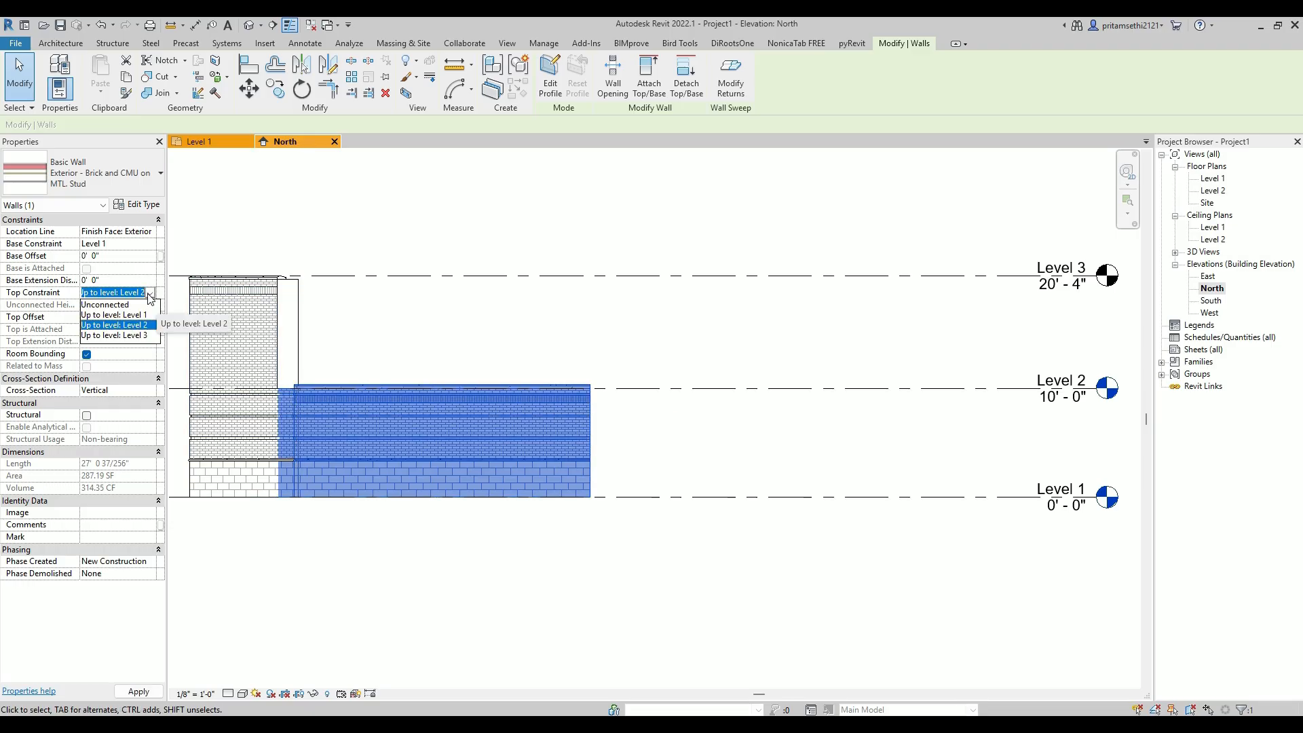
pyautogui.click(151, 335)
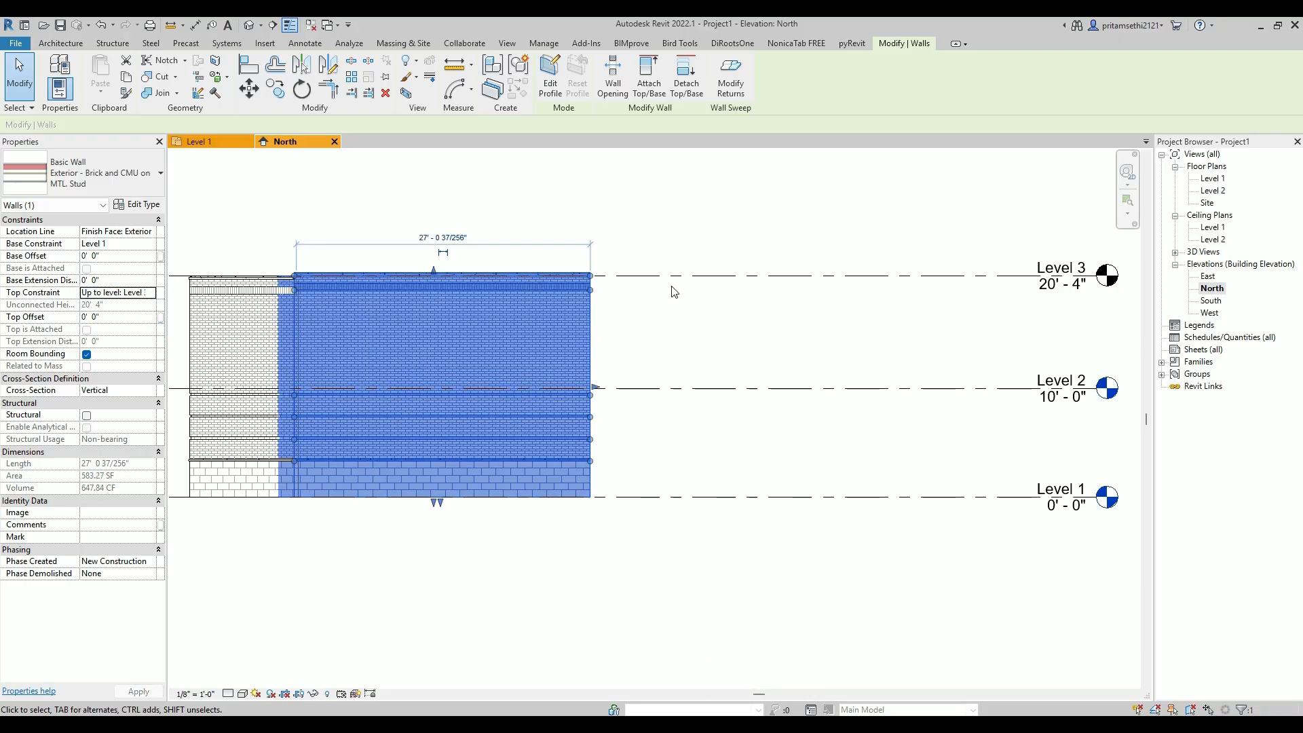
pyautogui.scroll(4, 572, 274)
pyautogui.scroll(3, 625, 287)
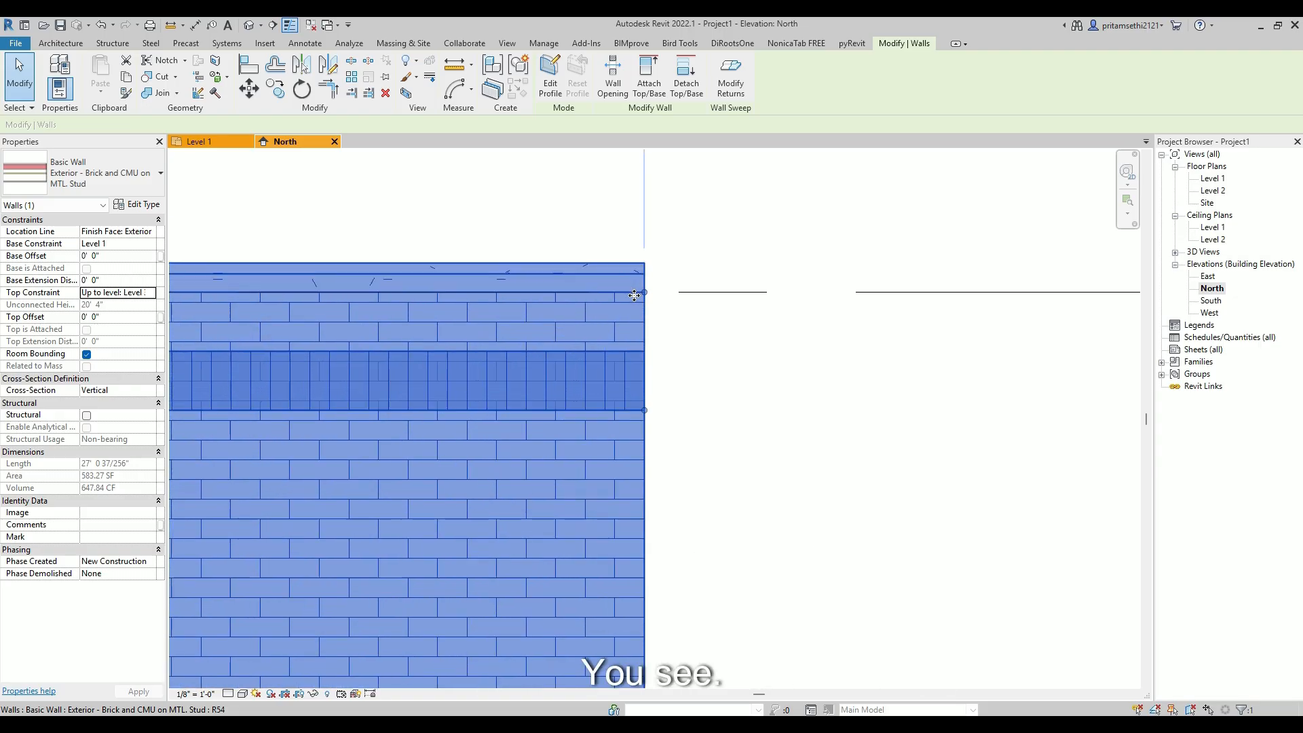
pyautogui.scroll(-2, 636, 310)
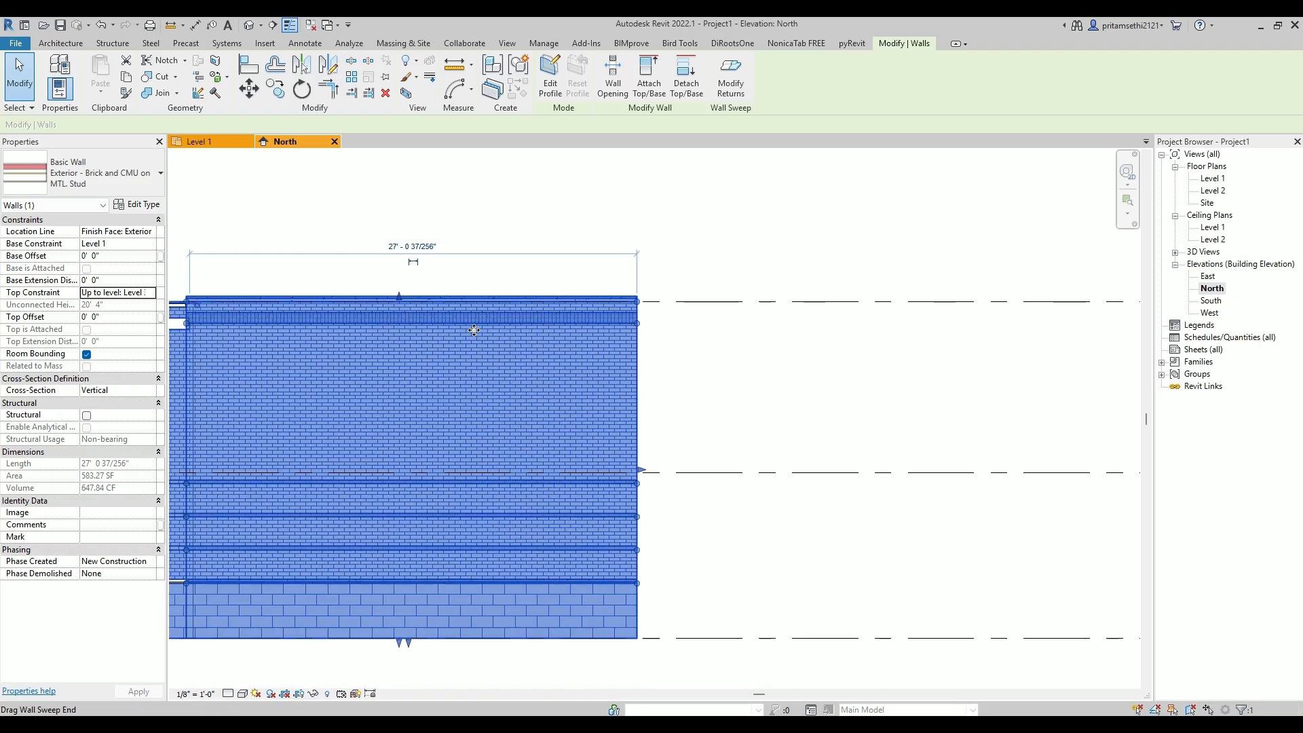
pyautogui.moveTo(235, 306); pyautogui.dragTo(613, 311, button='middle')
pyautogui.scroll(3, 544, 312)
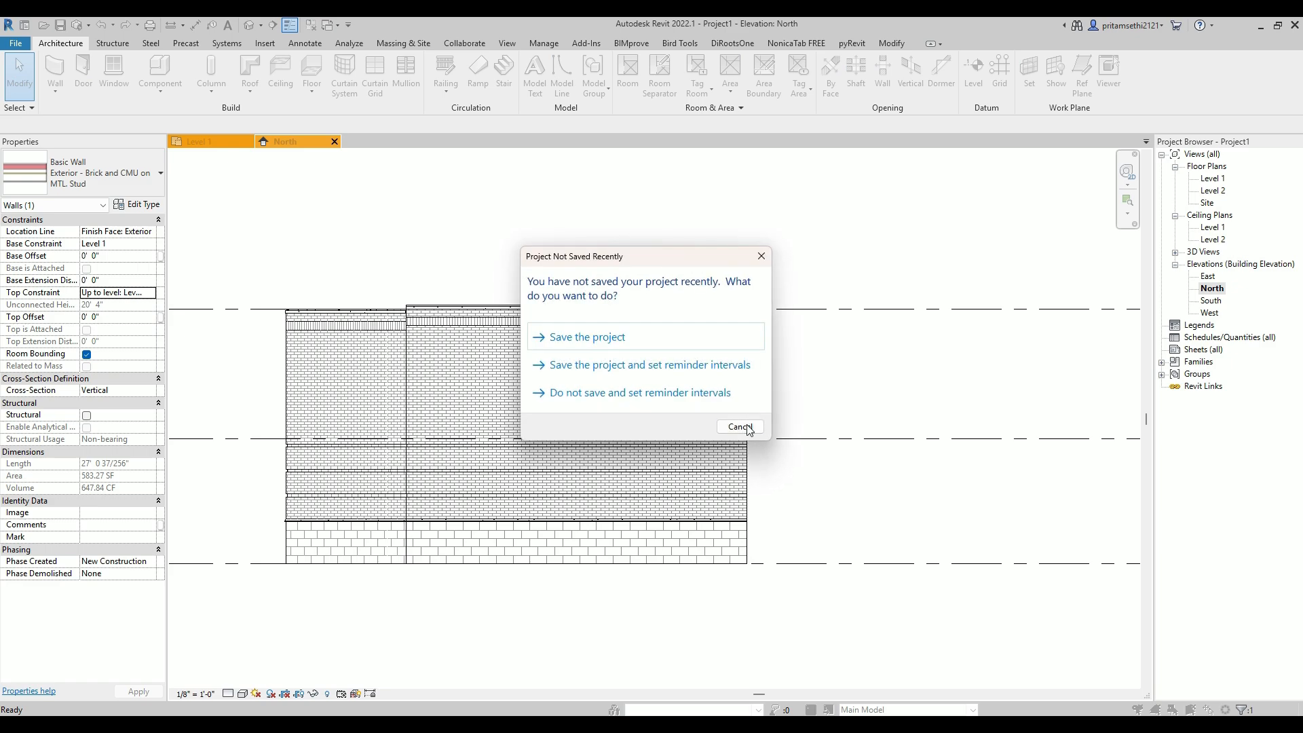
pyautogui.click(733, 419)
# Set the long brick wall's Base Constraint to Level 2, and return it to Level 1
pyautogui.click(747, 413)
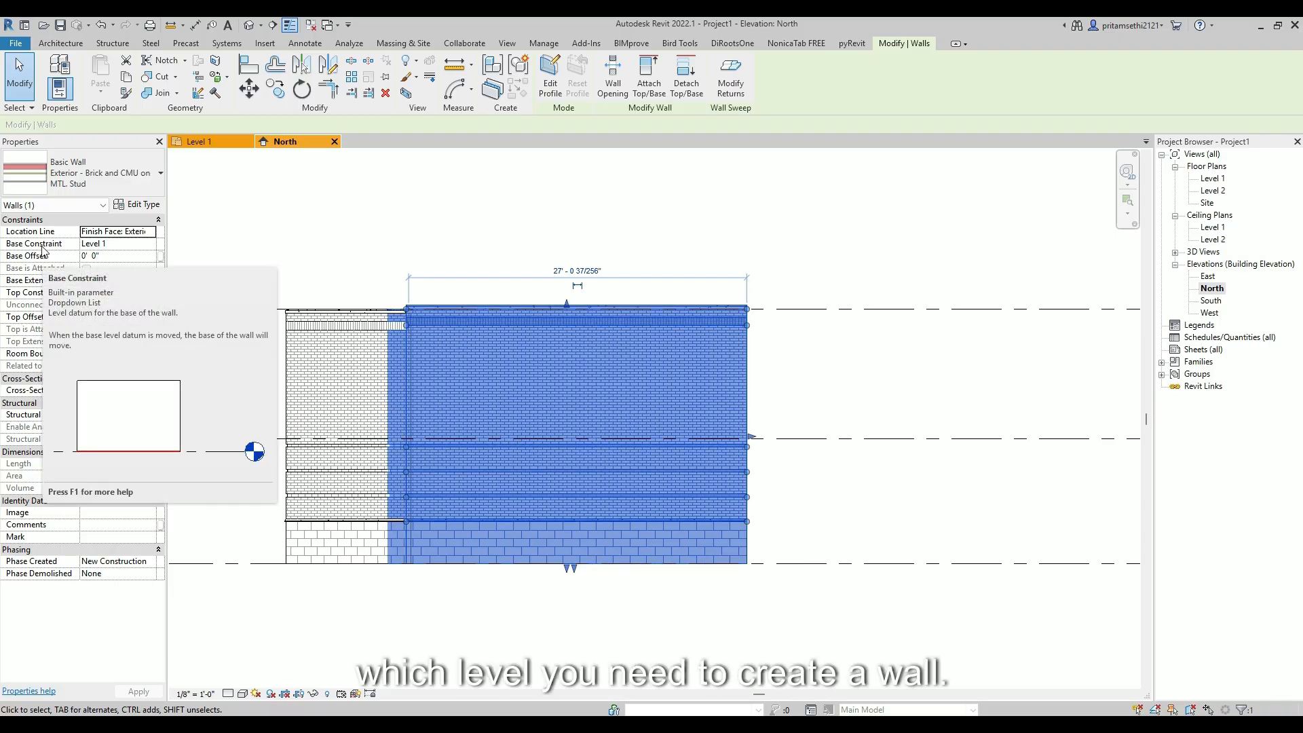
pyautogui.click(139, 245)
pyautogui.click(139, 245)
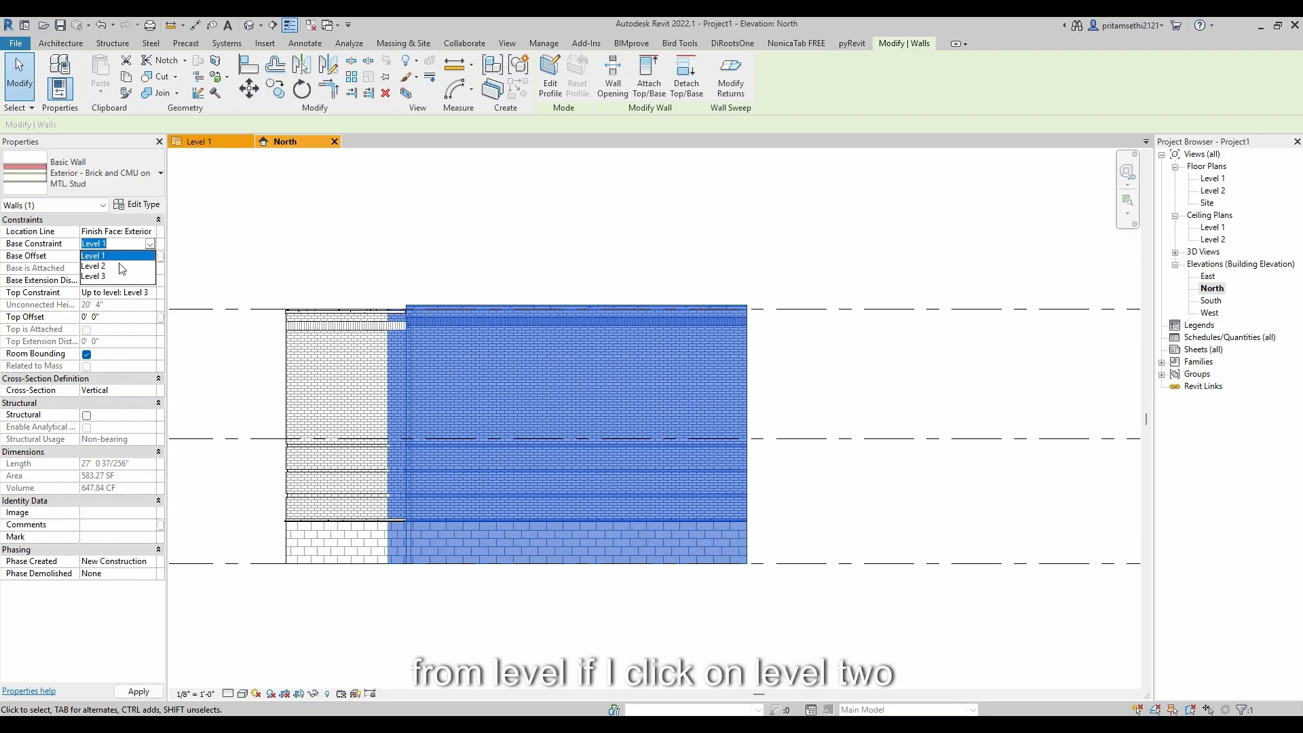
pyautogui.click(121, 266)
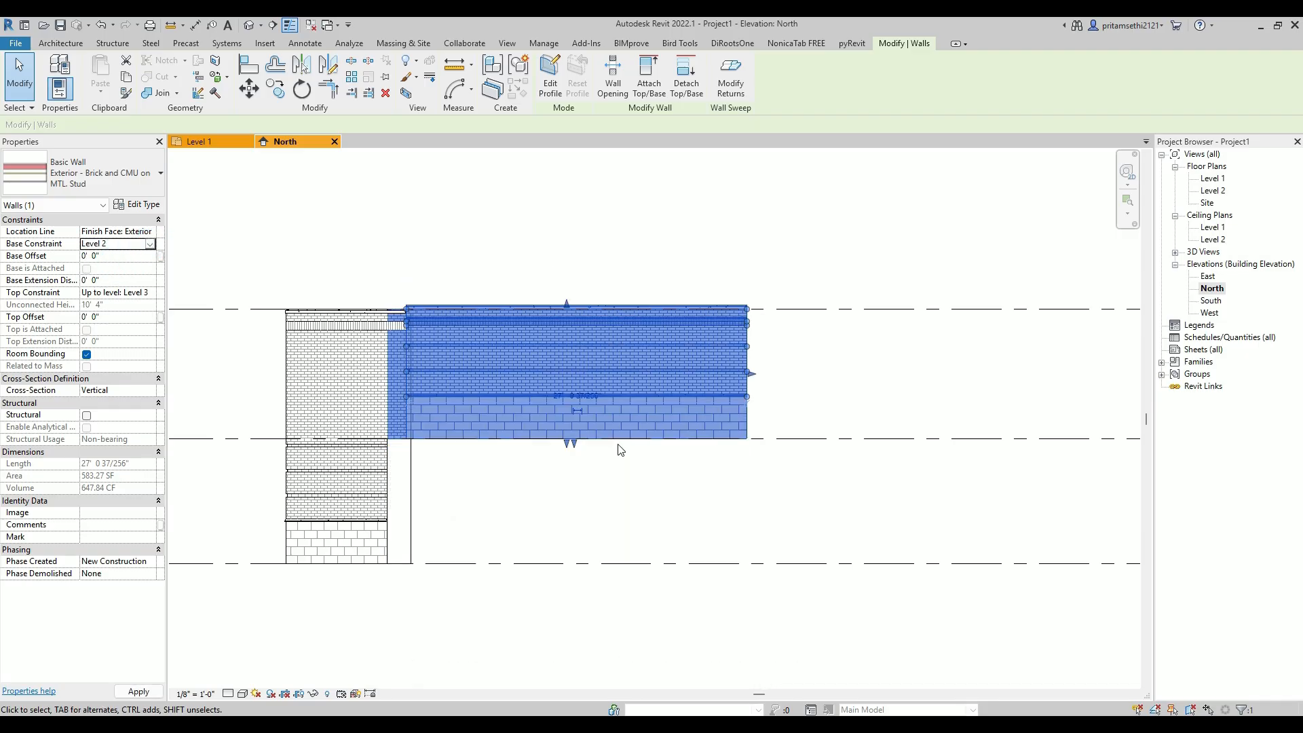
pyautogui.scroll(-2, 664, 443)
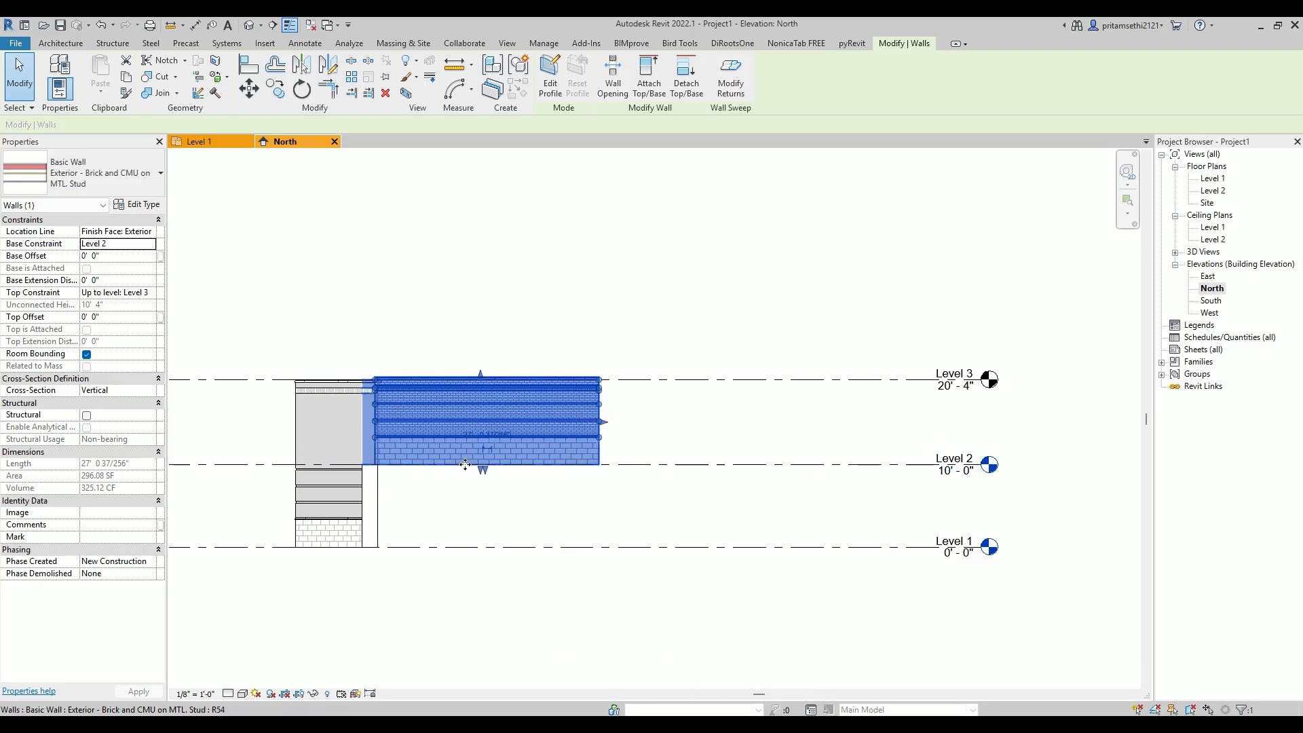
pyautogui.scroll(2, 461, 481)
pyautogui.click(150, 244)
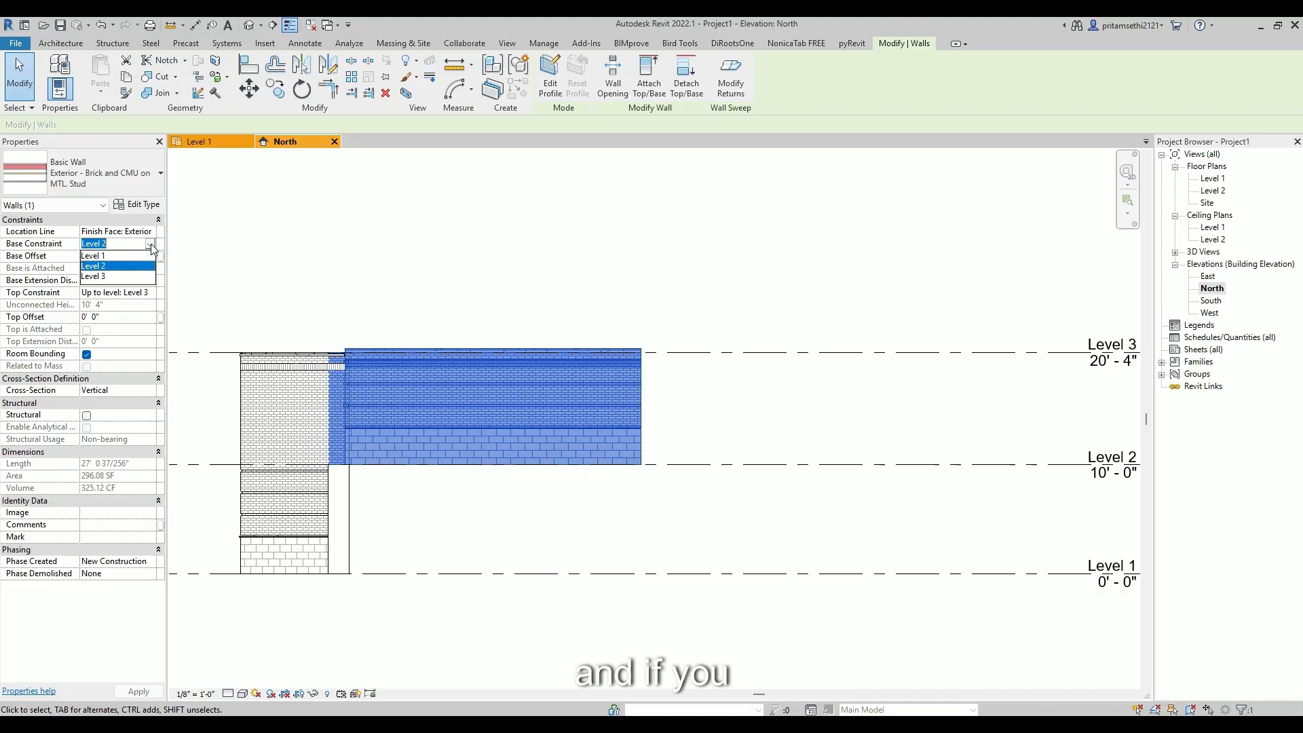
pyautogui.click(112, 256)
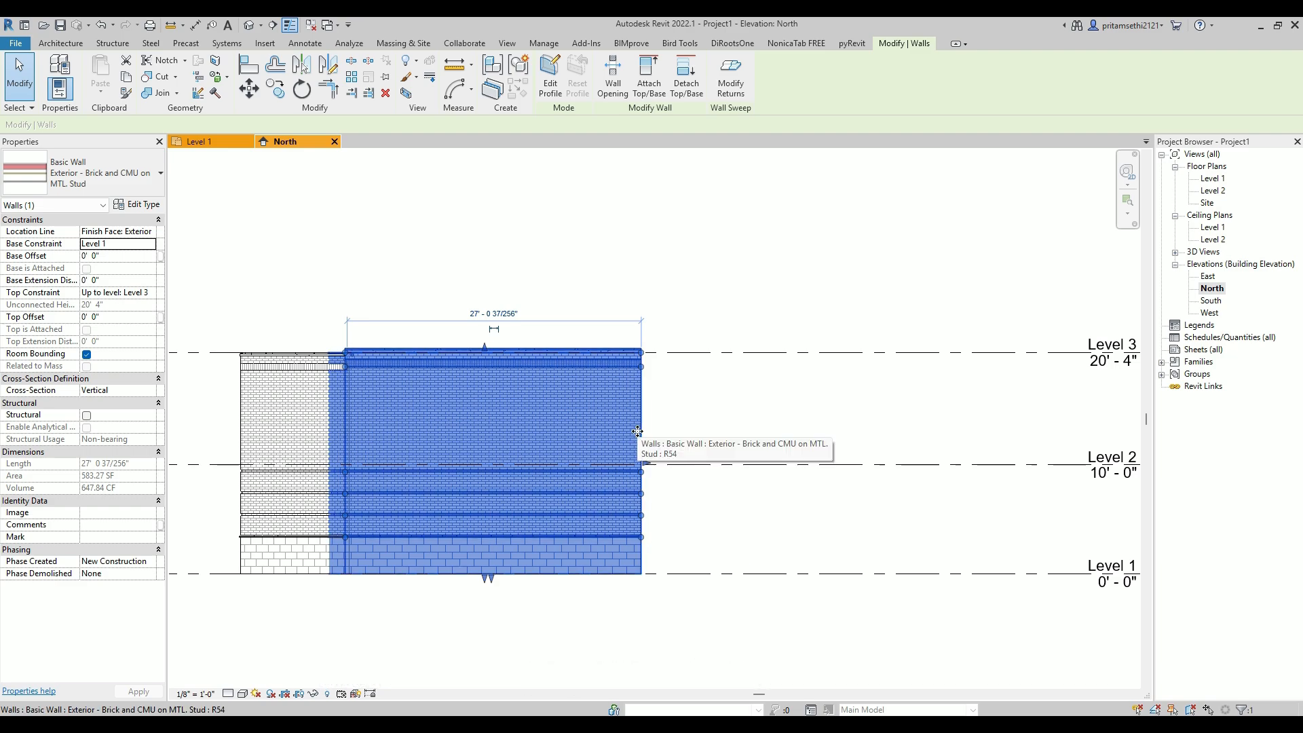
# Try to set the long brick wall's Base Constraint to Level 3, cancel the change, and deselect the wall
pyautogui.click(150, 244)
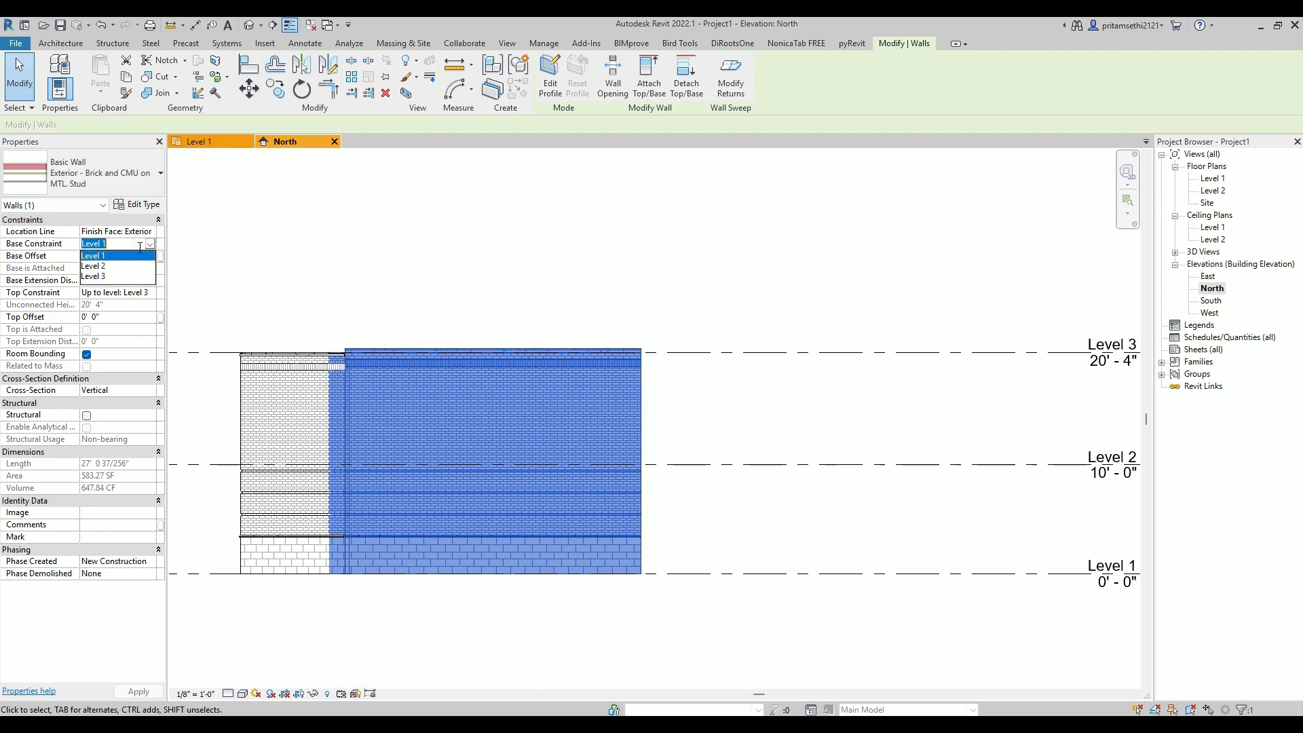
pyautogui.click(119, 280)
pyautogui.moveTo(539, 372)
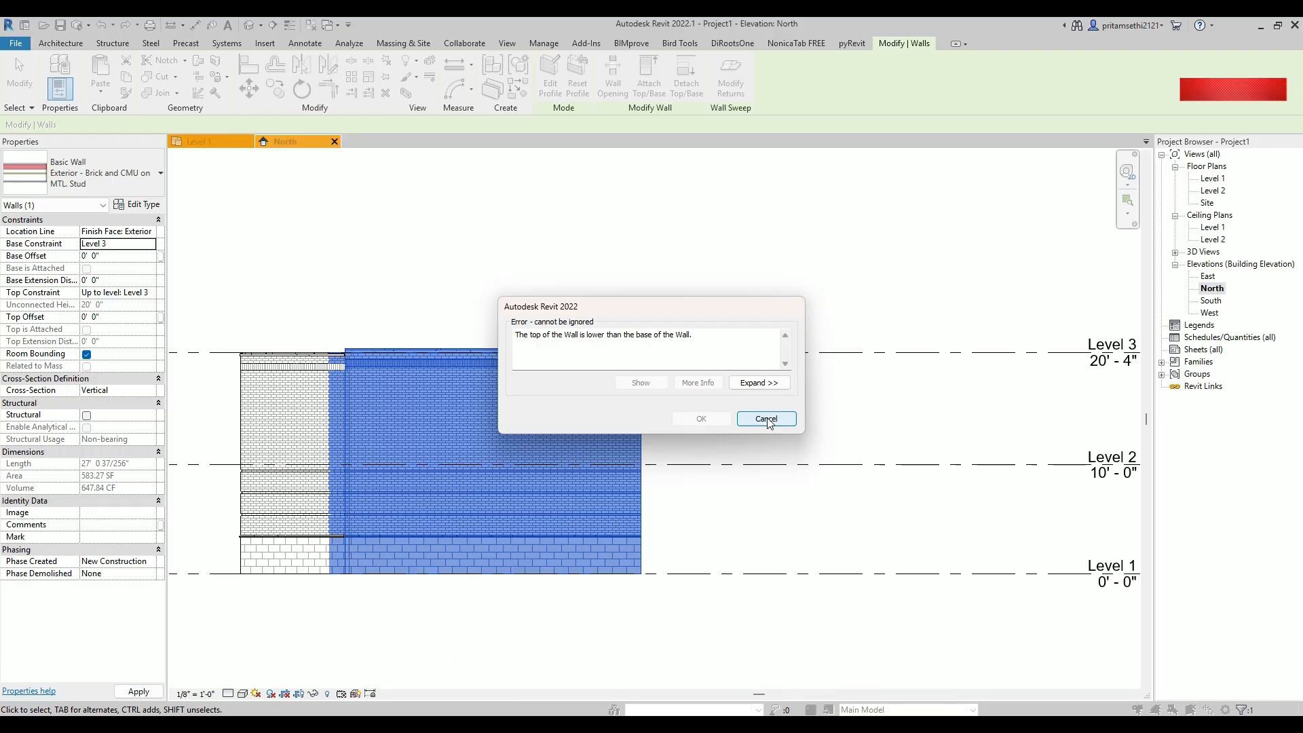
pyautogui.click(766, 419)
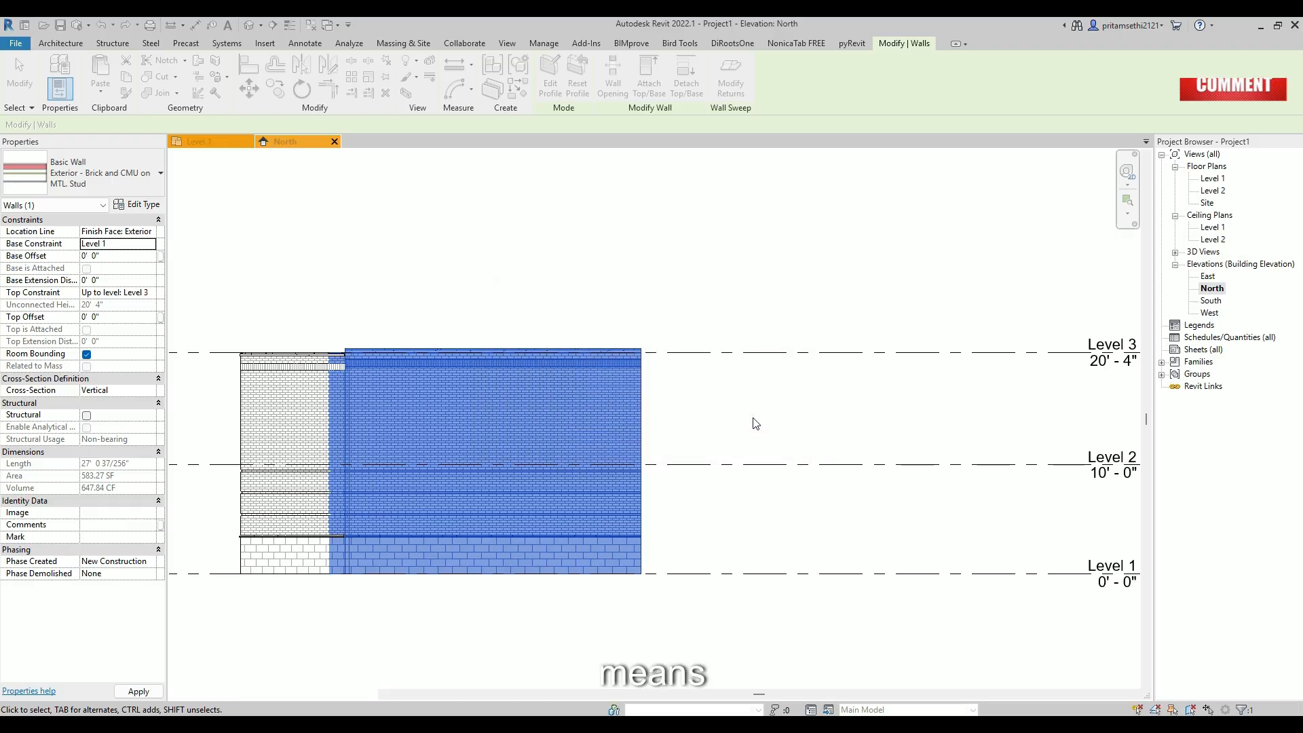
pyautogui.click(675, 427)
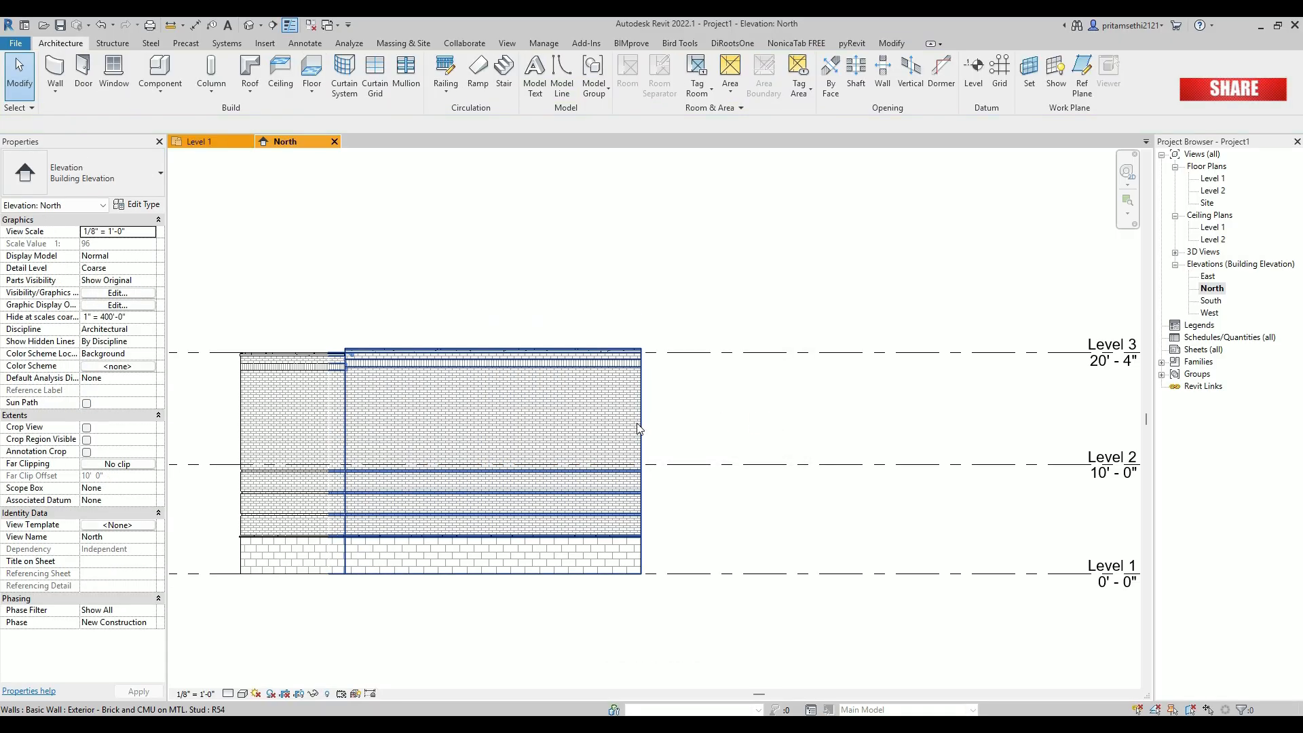
# Set the long brick wall's Base Offset to -5' 0" below Level 1
pyautogui.click(631, 424)
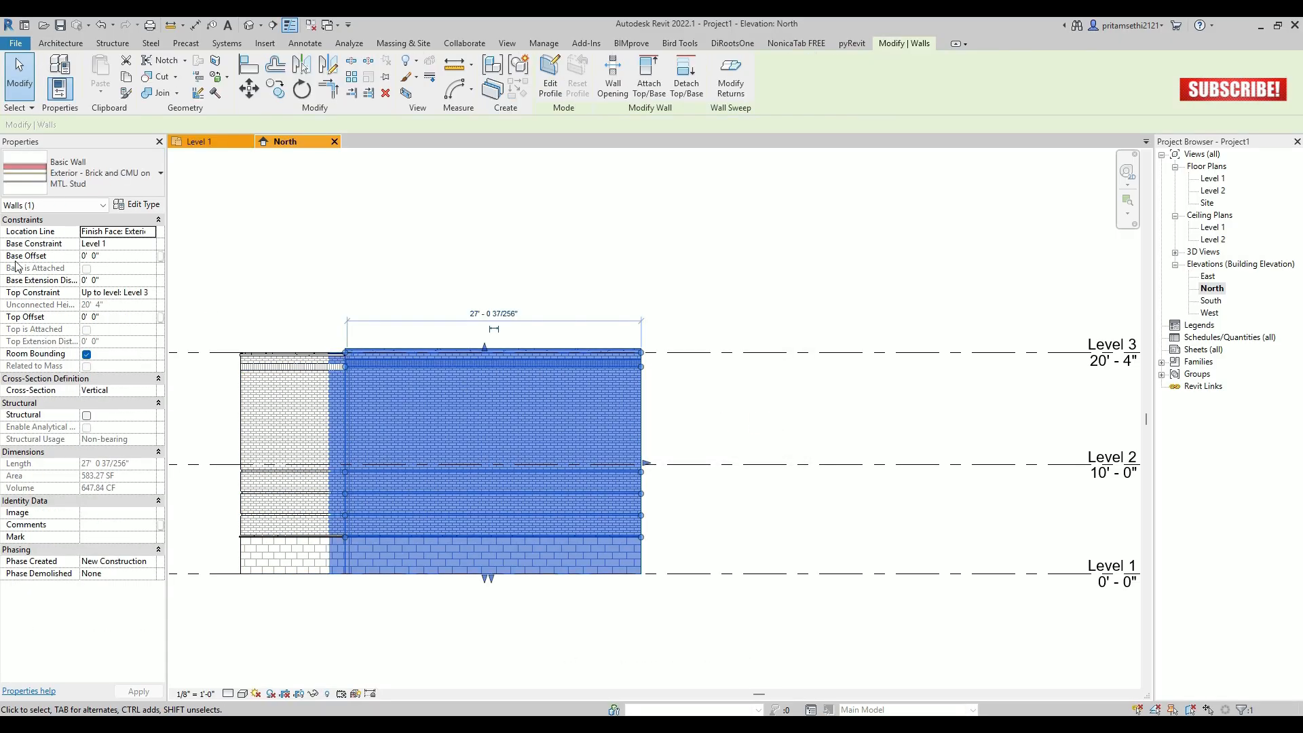
pyautogui.click(124, 258)
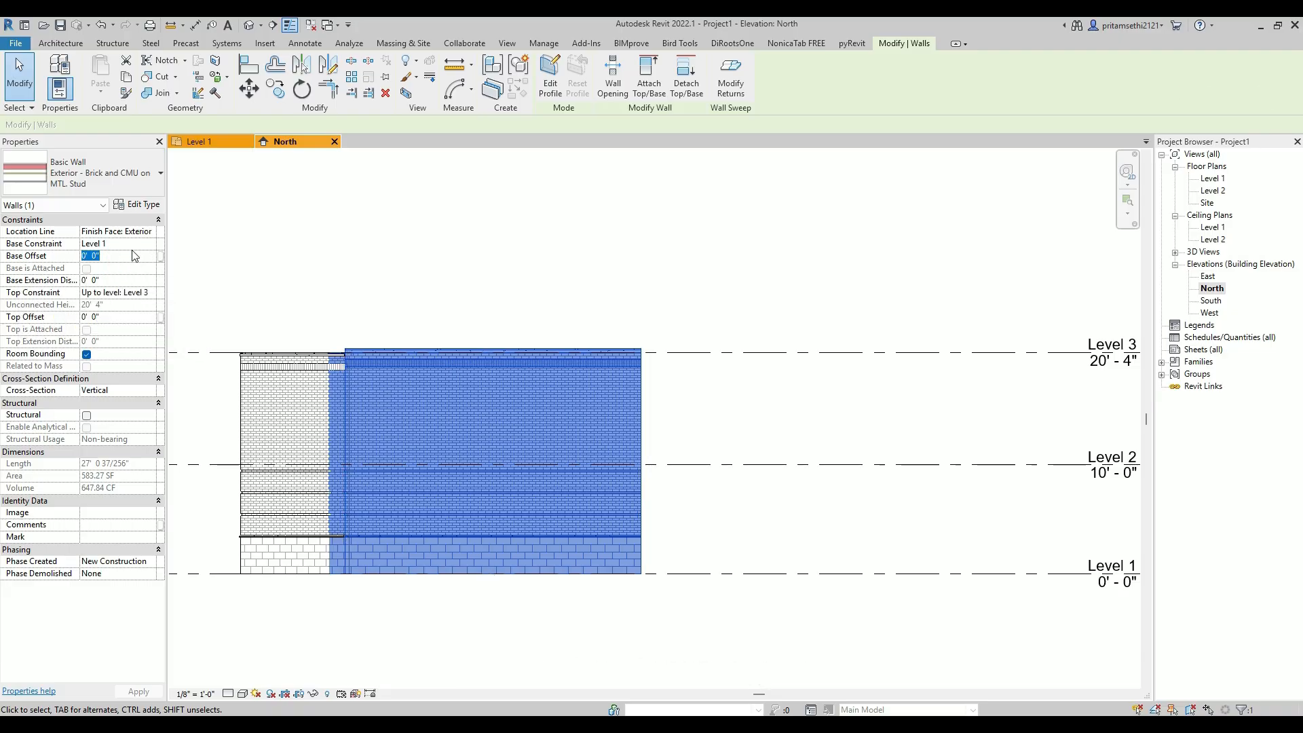
pyautogui.click(147, 244)
pyautogui.click(88, 255)
pyautogui.write('-5')
pyautogui.press('Return')
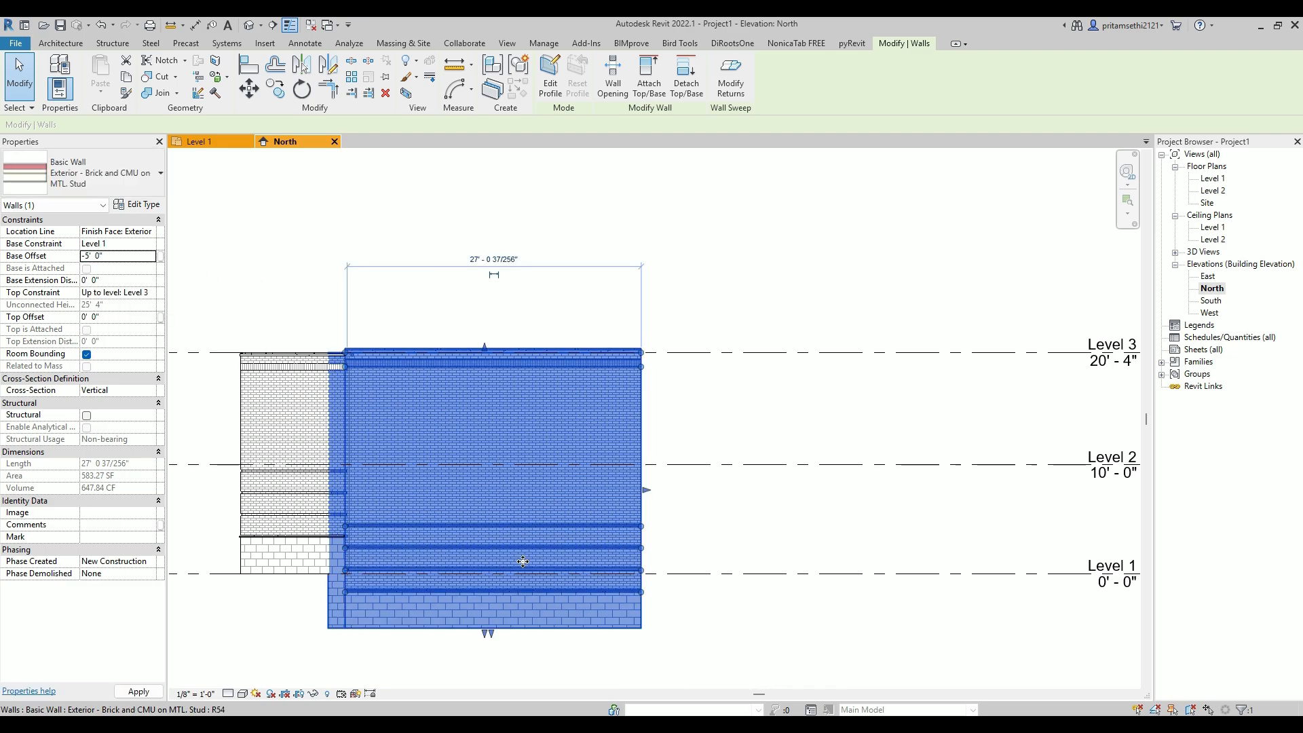
# Set the long brick wall's Base Offset to 10' 0"
pyautogui.click(136, 255)
pyautogui.write('10')
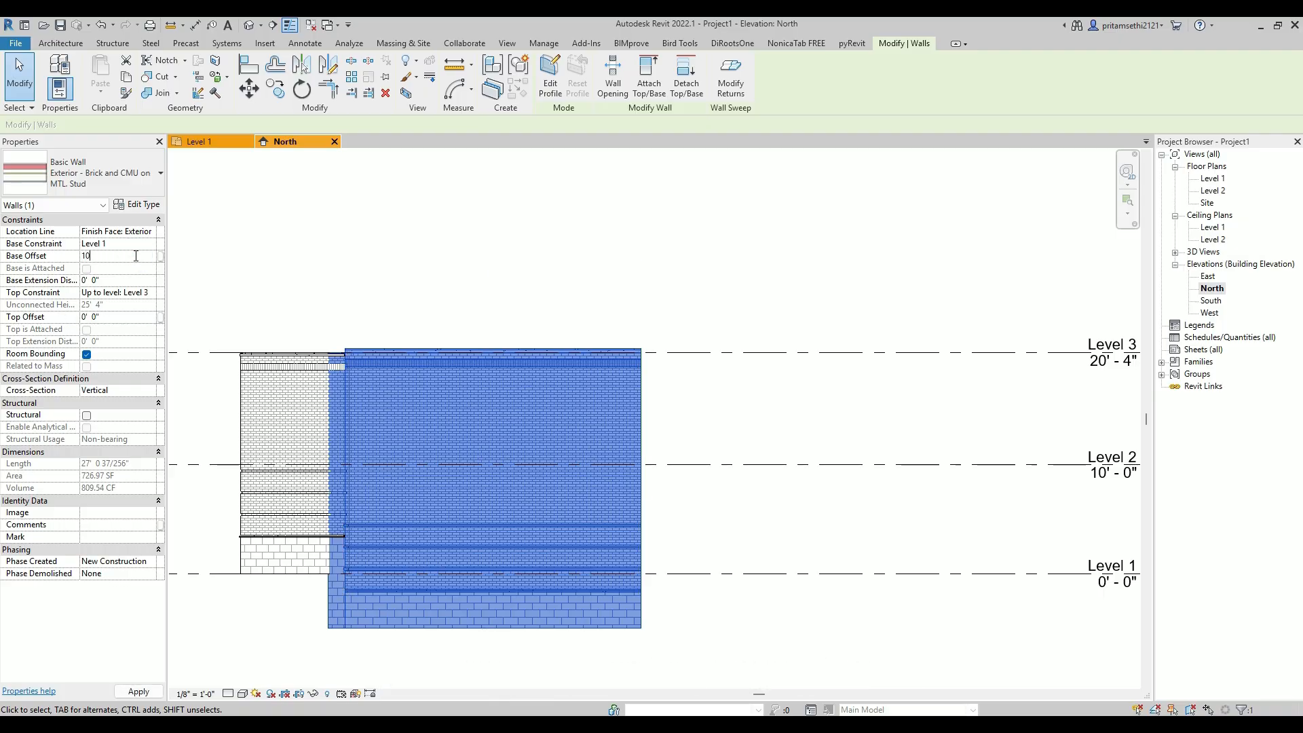
pyautogui.press('Return')
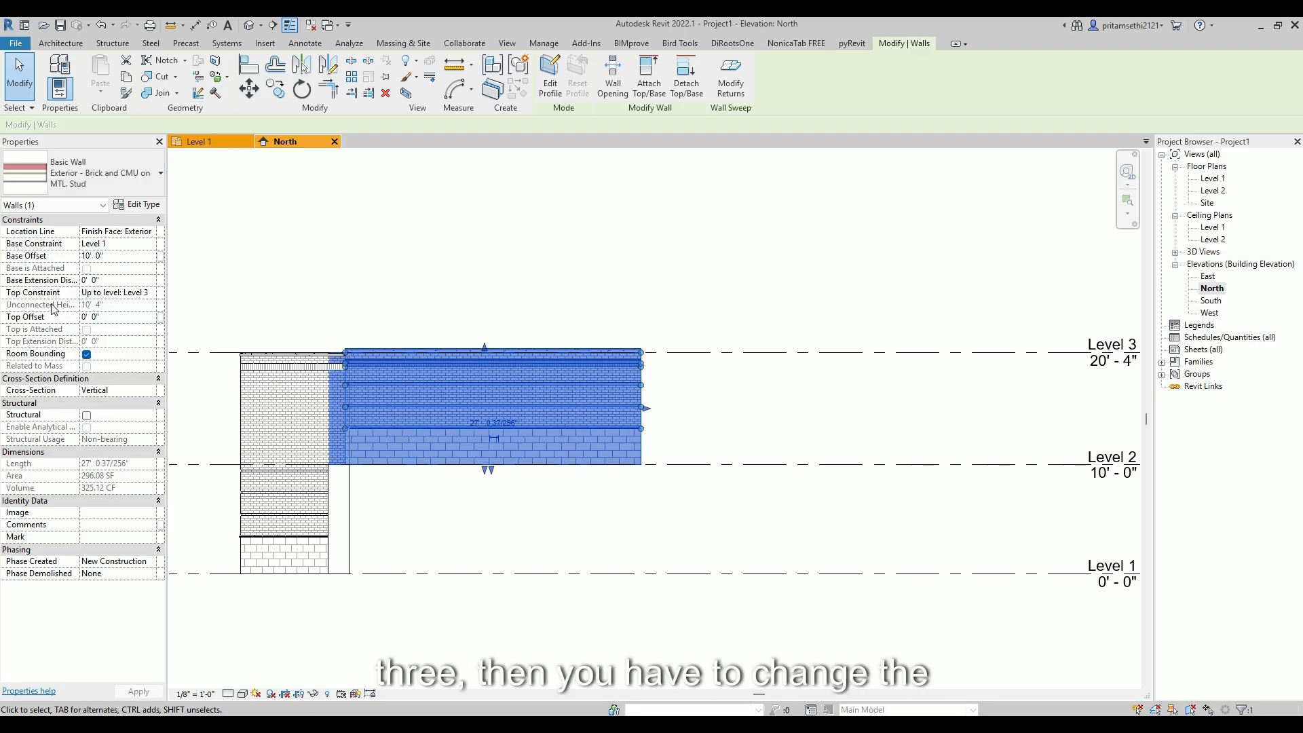
# Set the long brick wall's Top Offset to 2' 0" above Level 3
pyautogui.click(139, 321)
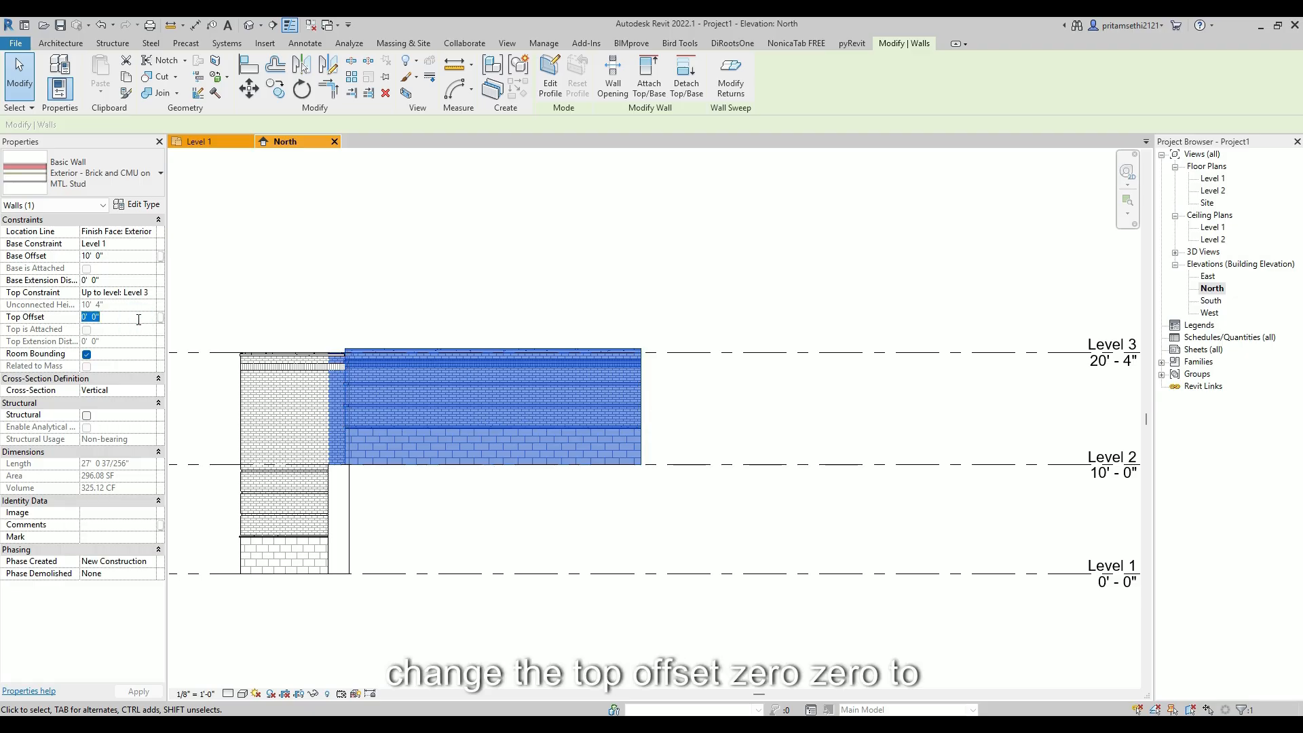
pyautogui.write('2')
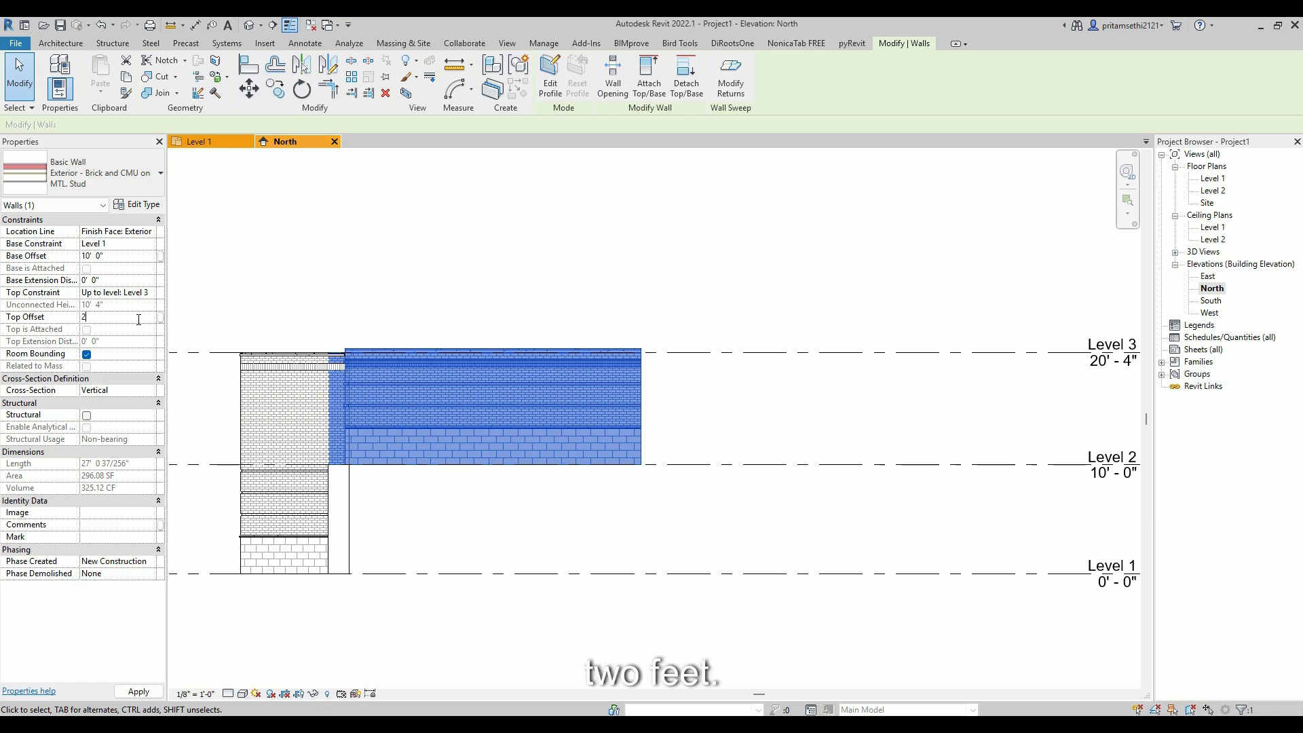
pyautogui.press('Return')
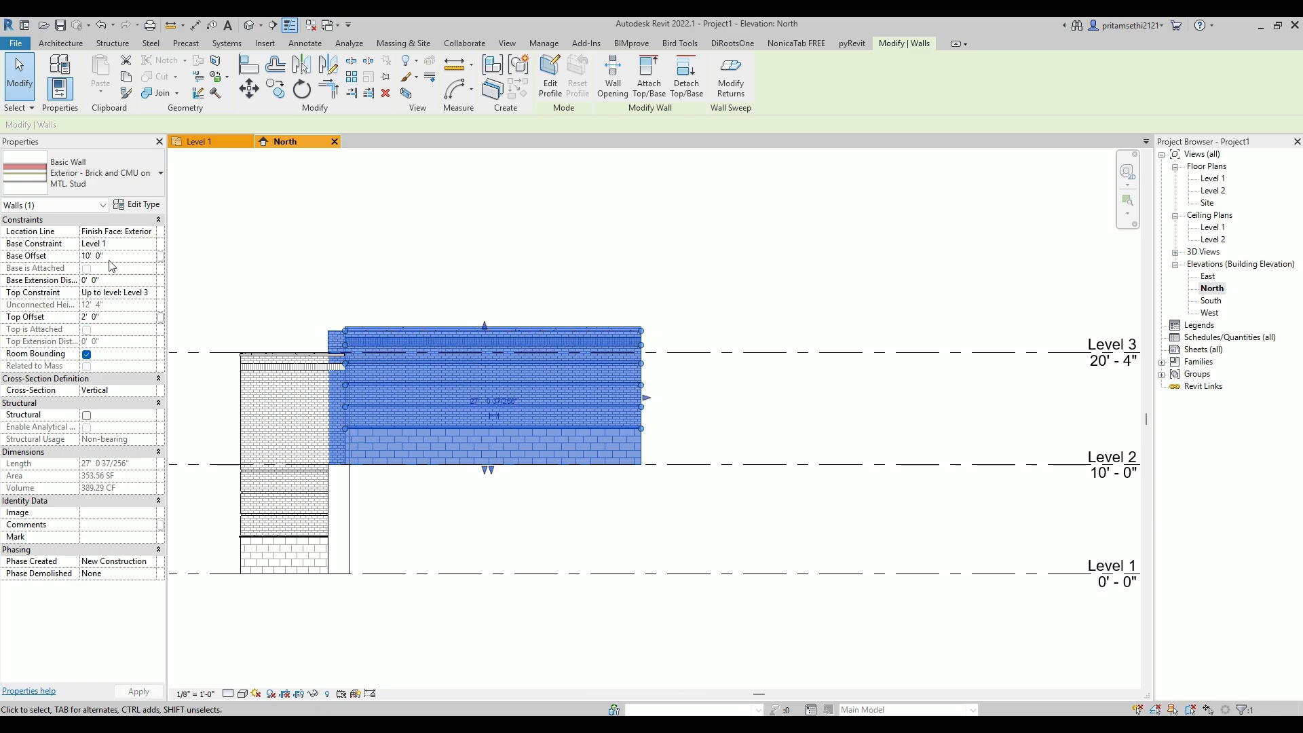
# Try to set the Base Constraint to Level 3 with the 10' 0" Base Offset still in place, and cancel the change
pyautogui.click(148, 245)
pyautogui.click(149, 244)
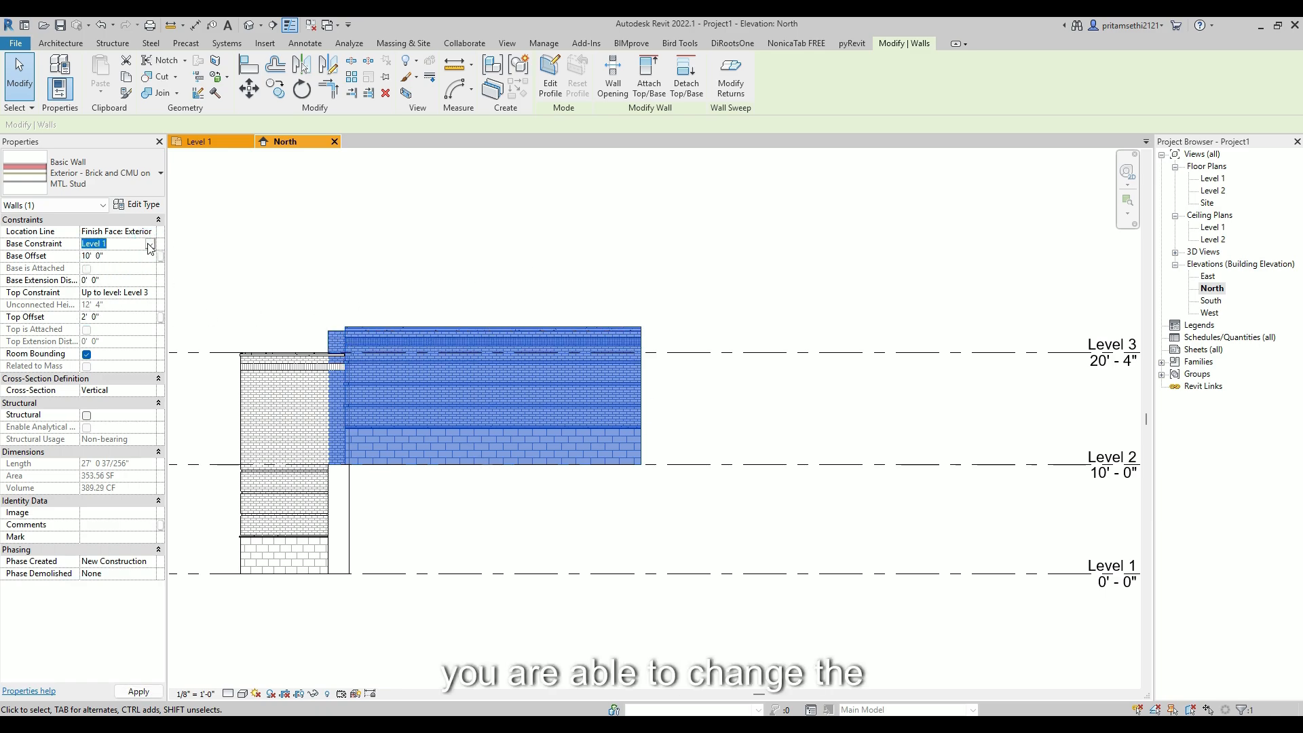
pyautogui.click(149, 244)
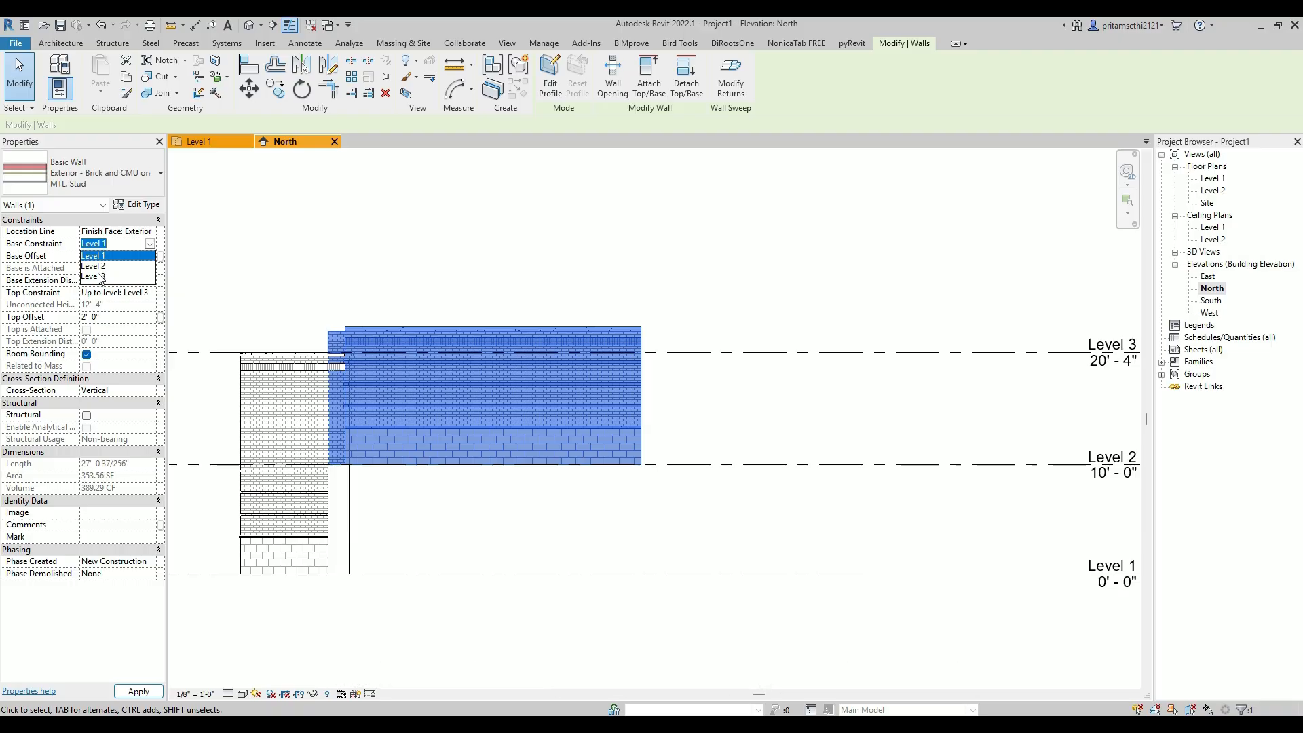
pyautogui.click(103, 277)
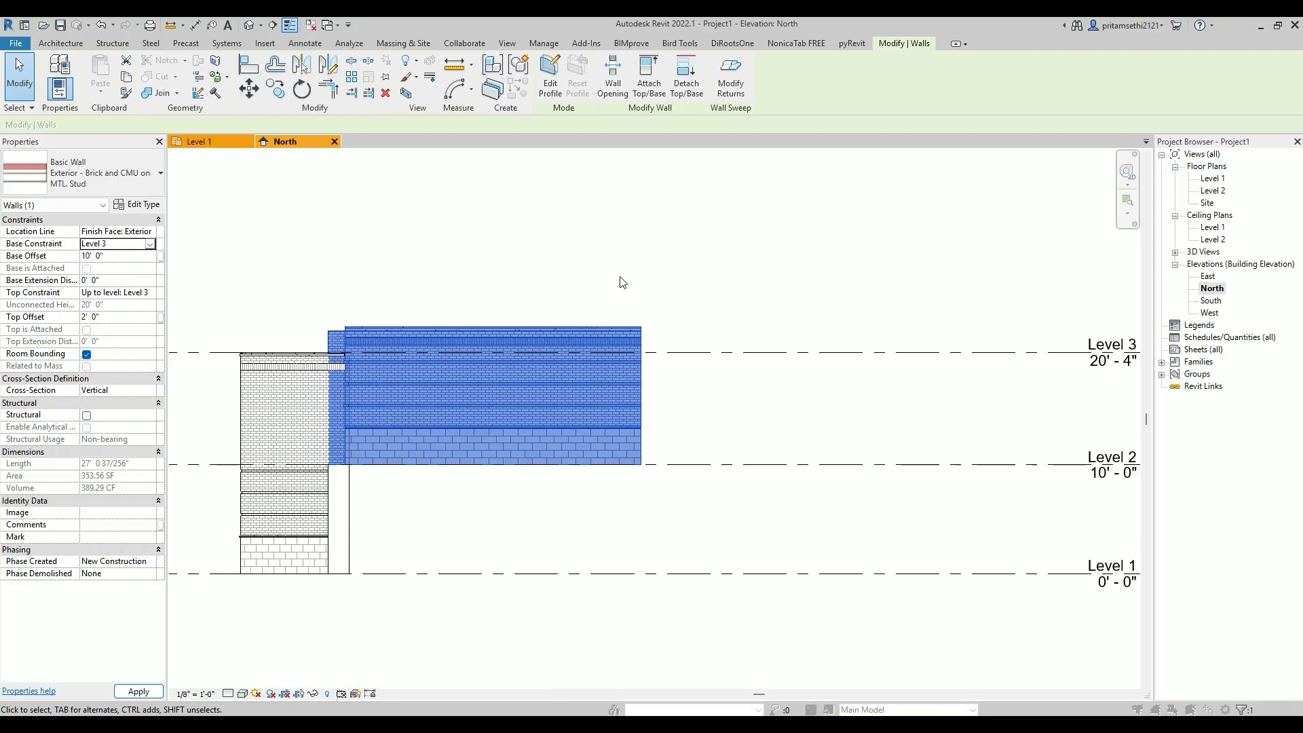
pyautogui.click(762, 421)
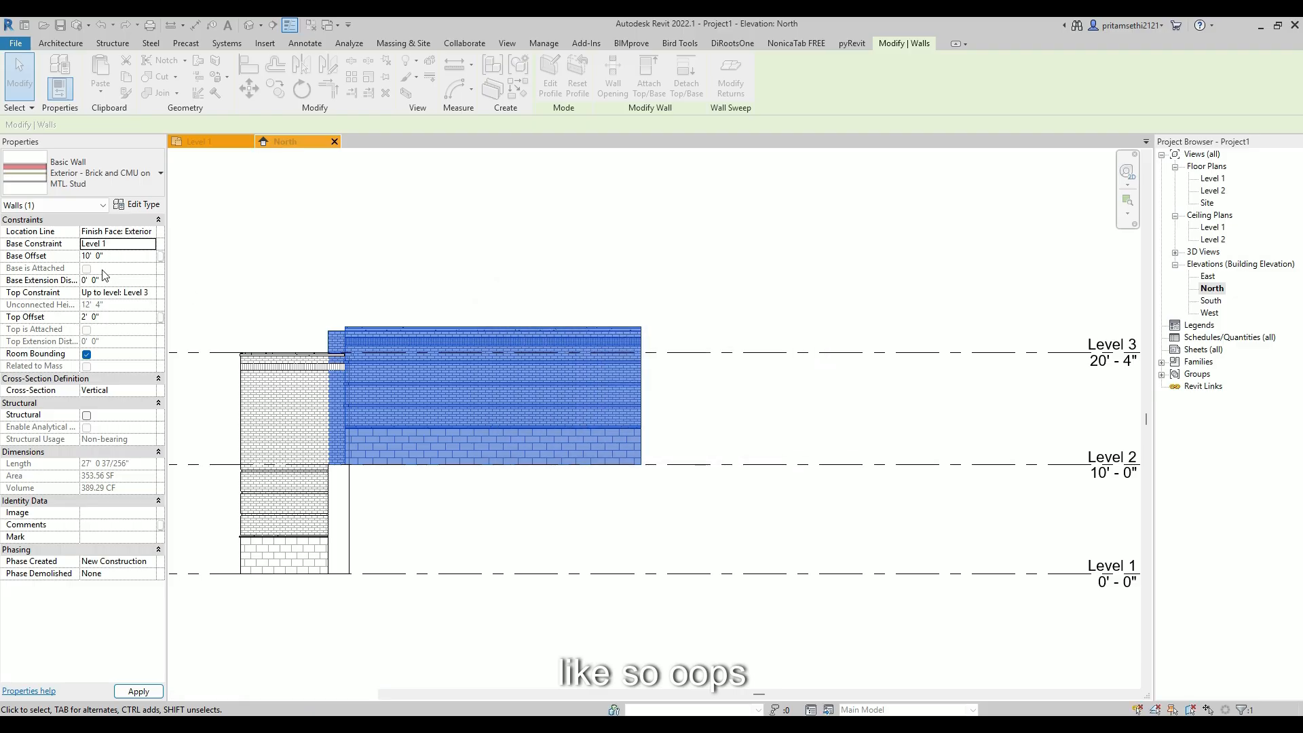
# Set the wall's Base Offset to 0' 0" and its Base Constraint to Level 3, accepting the wall sweep warnings
pyautogui.click(123, 258)
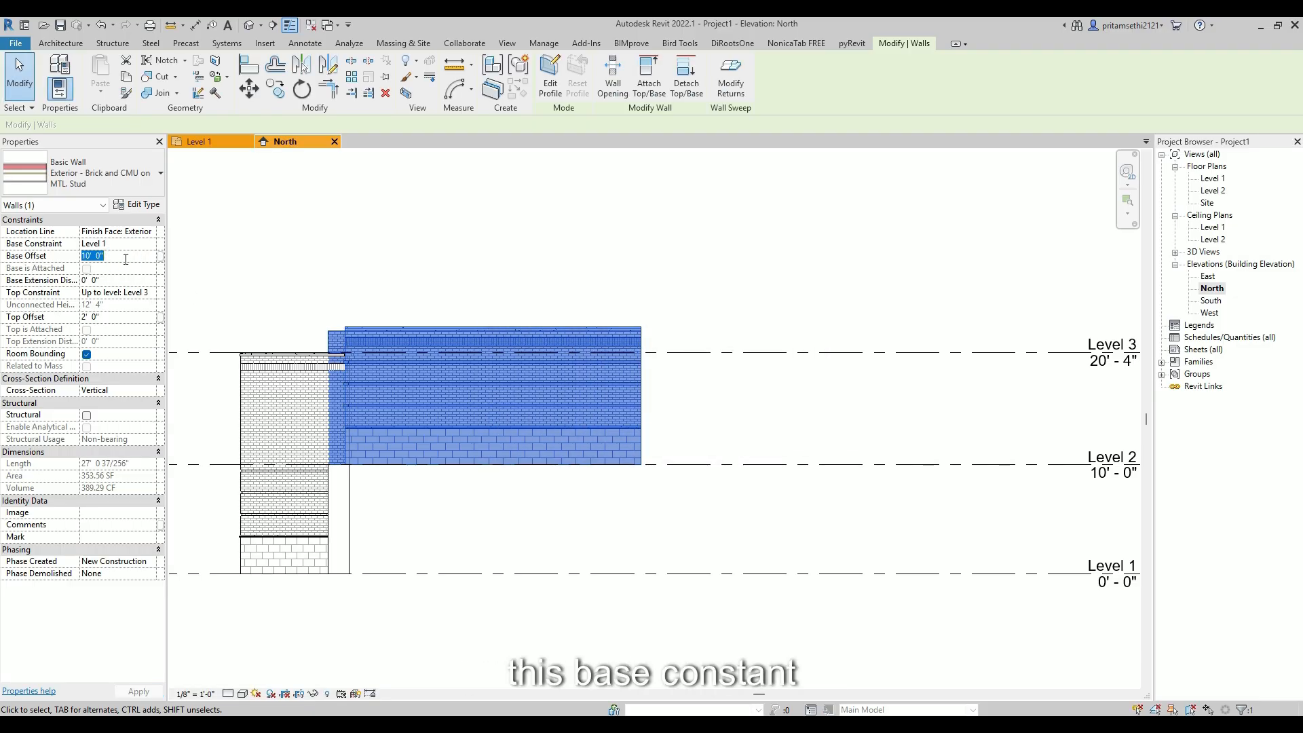
pyautogui.click(149, 244)
pyautogui.click(150, 244)
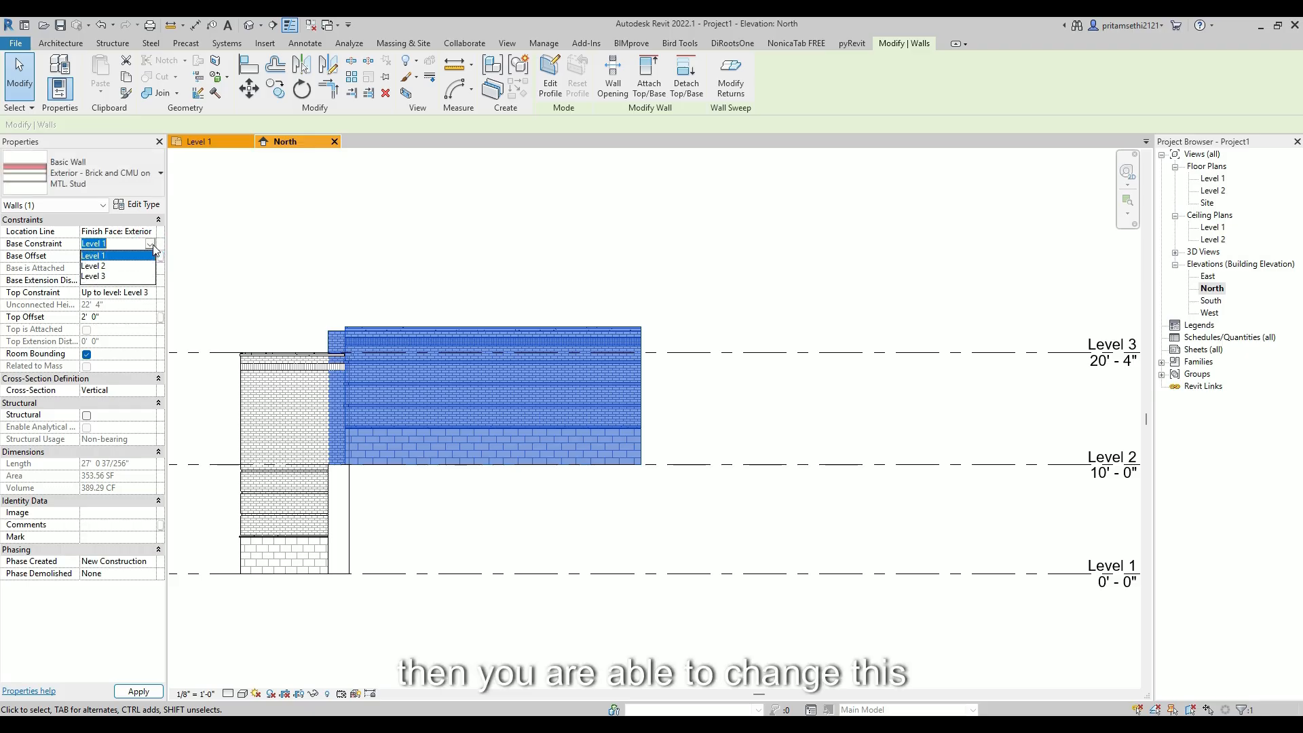
pyautogui.click(100, 276)
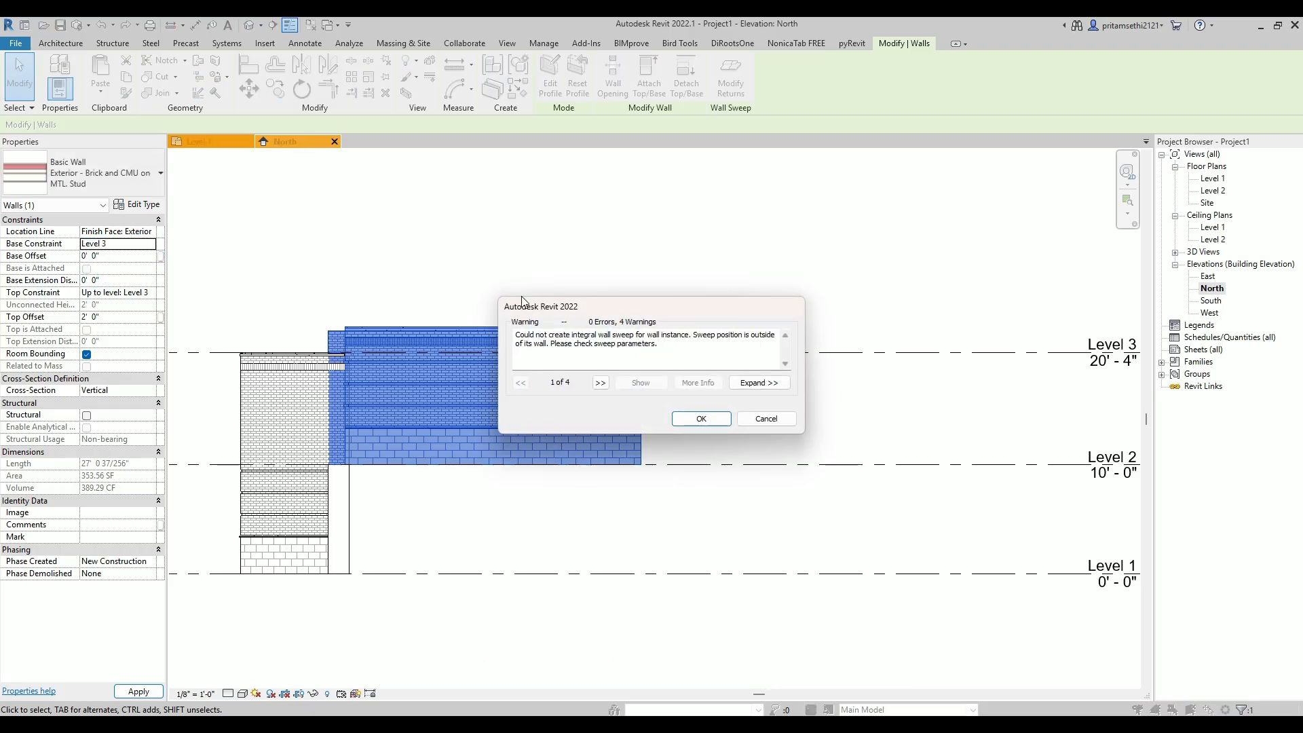
pyautogui.click(697, 421)
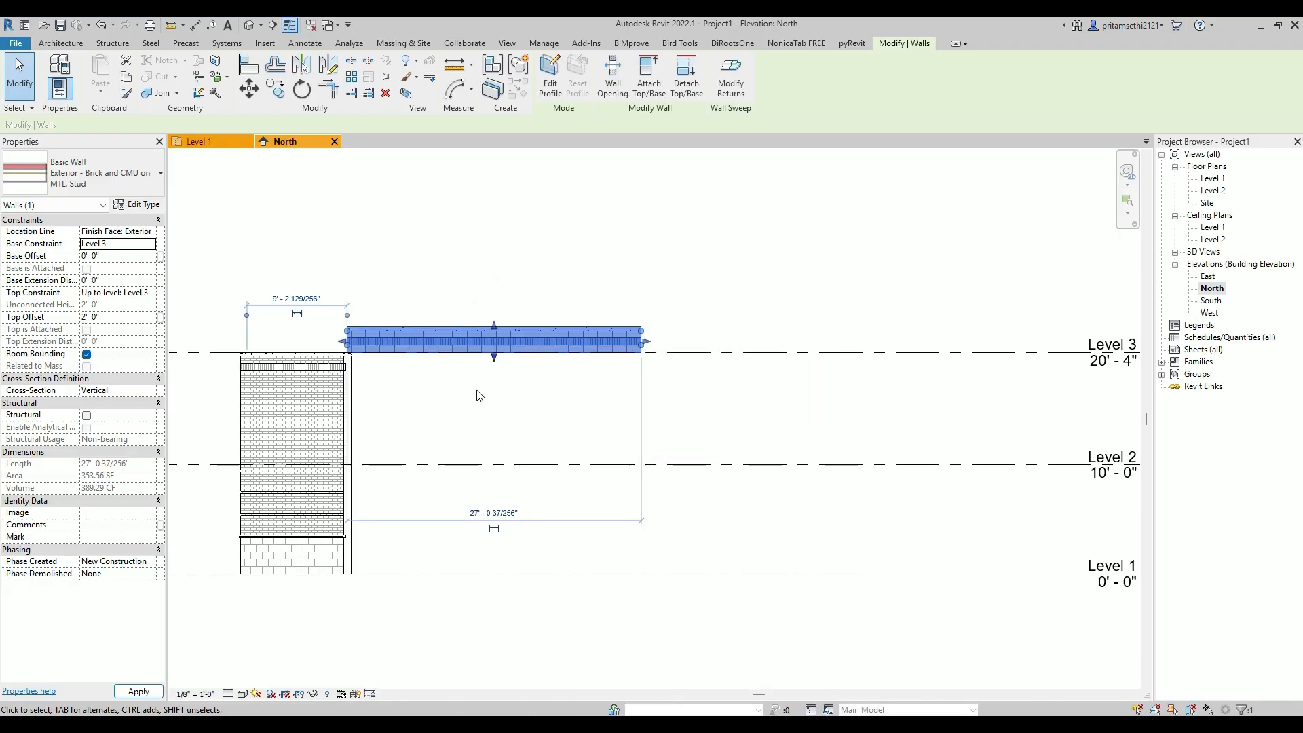
# Stretch the top of the short wall above Level 3 upward to a Top Offset of about 6', and undo the stretch
pyautogui.click(530, 361)
pyautogui.scroll(5, 529, 346)
pyautogui.click(503, 311)
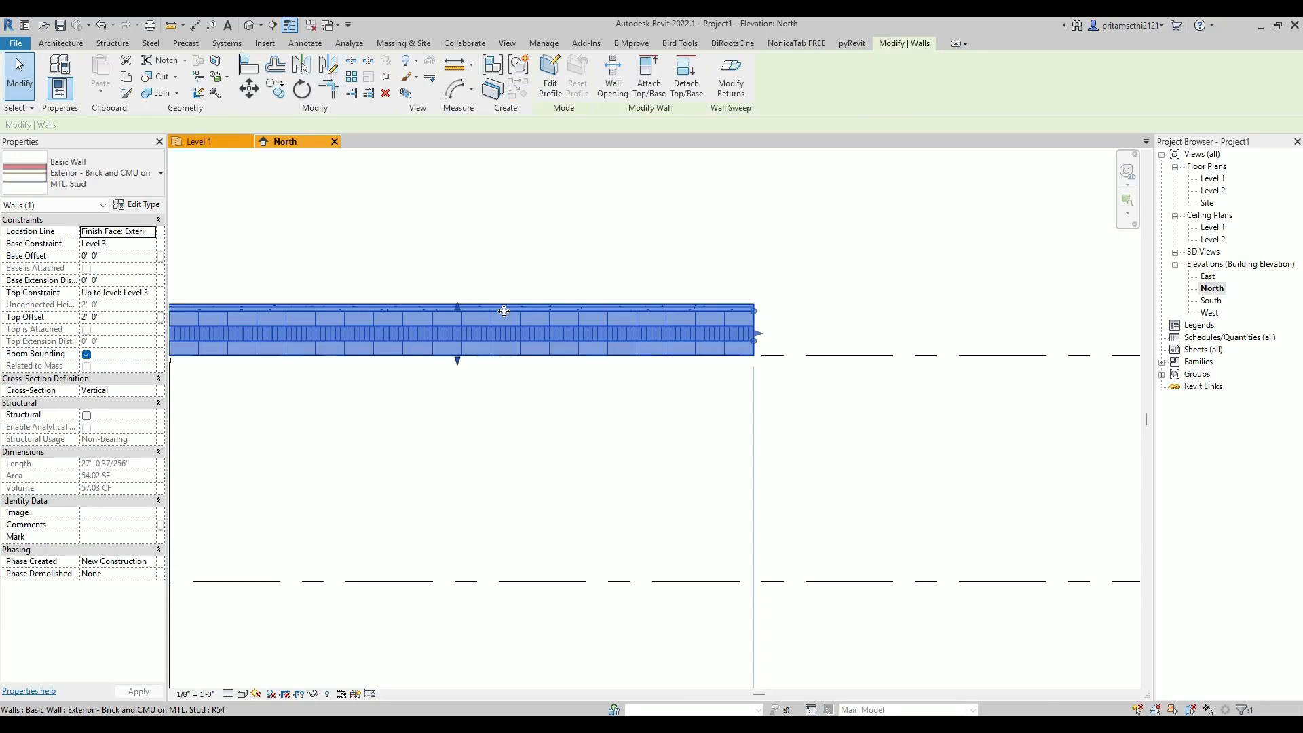
pyautogui.scroll(-2, 504, 311)
pyautogui.moveTo(504, 311); pyautogui.dragTo(631, 265)
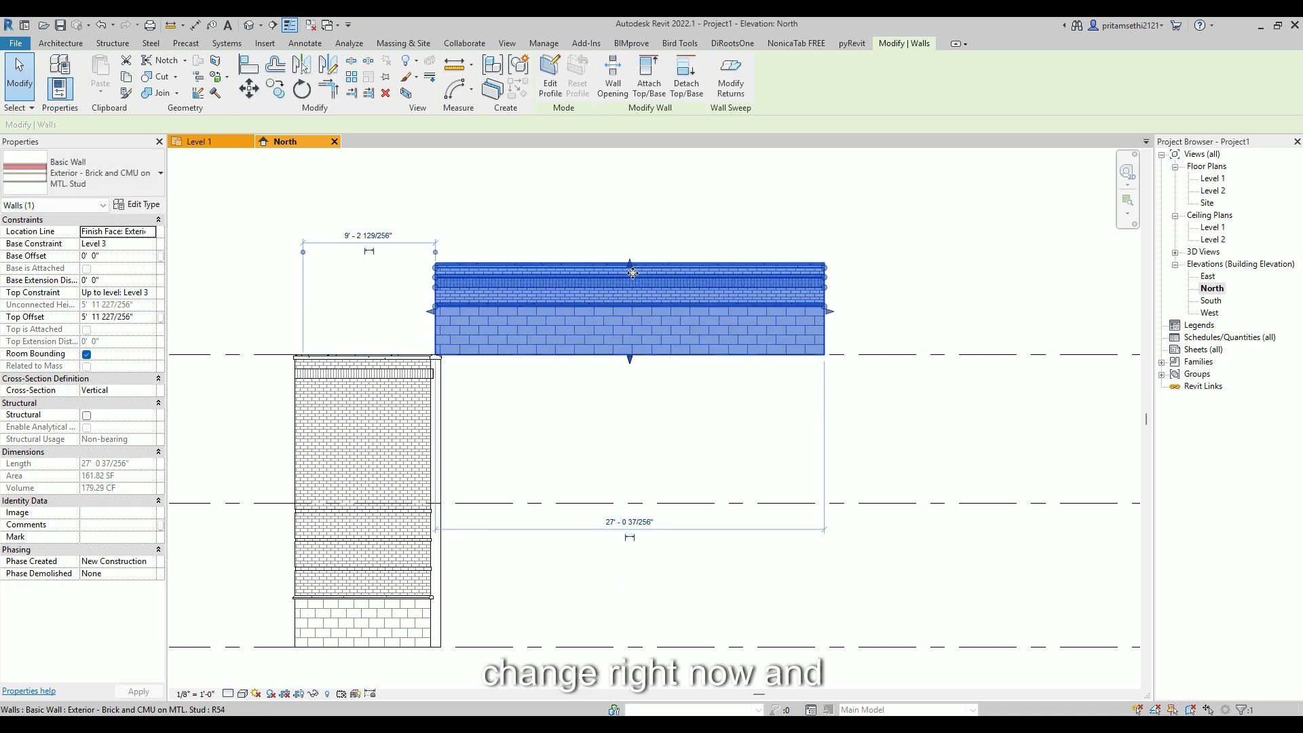
pyautogui.hotkey('ctrl', 'z')
pyautogui.scroll(-3, 655, 338)
pyautogui.moveTo(638, 344); pyautogui.dragTo(435, 329, button='middle')
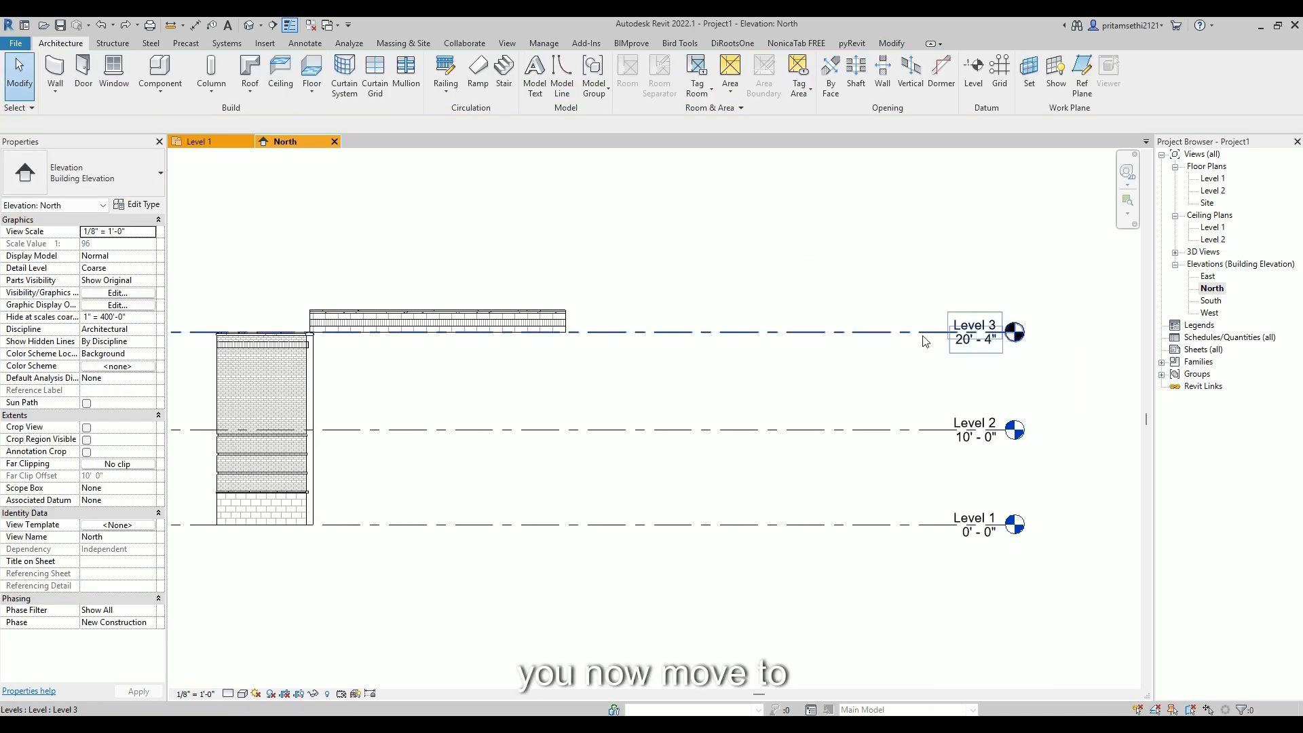
# Compare the top constraint, top offset and unconnected height of the wall above Level 3 with those of the tall brick wall
pyautogui.click(476, 307)
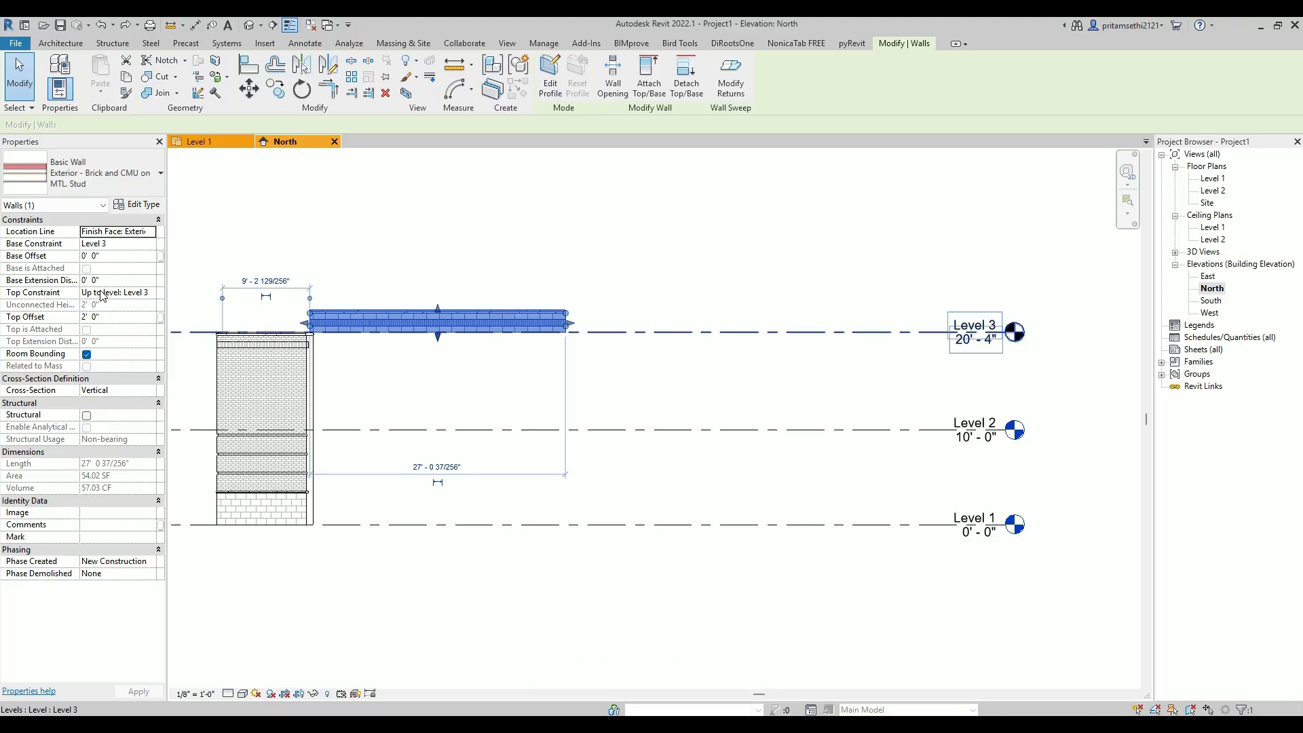
pyautogui.click(446, 416)
pyautogui.scroll(-2, 355, 387)
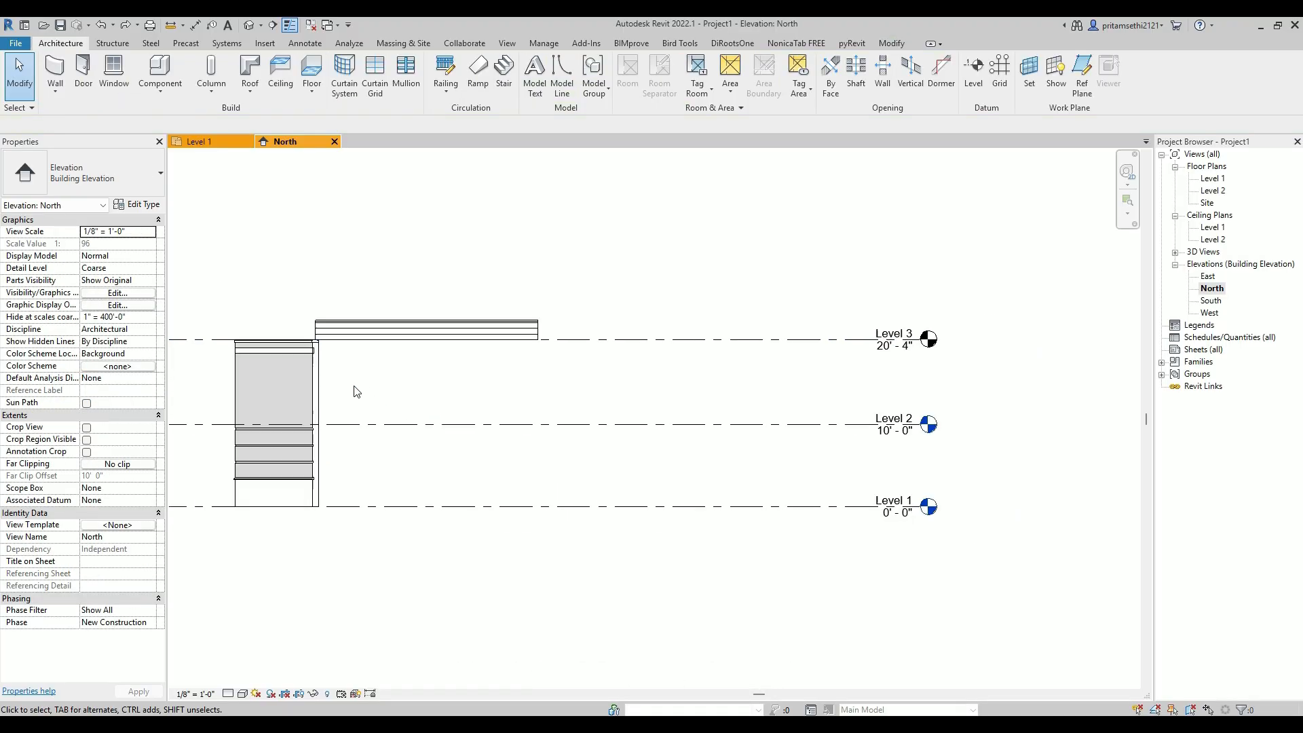
pyautogui.click(495, 323)
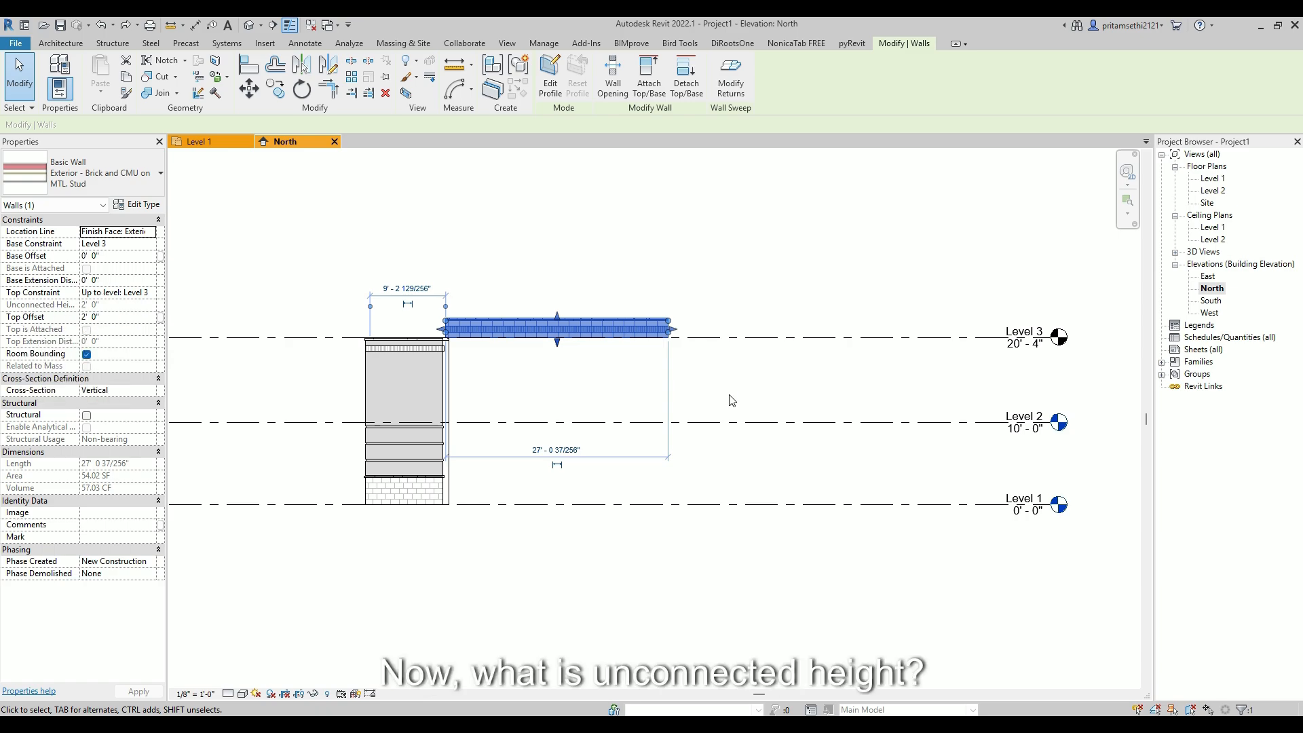
pyautogui.click(562, 388)
pyautogui.click(367, 389)
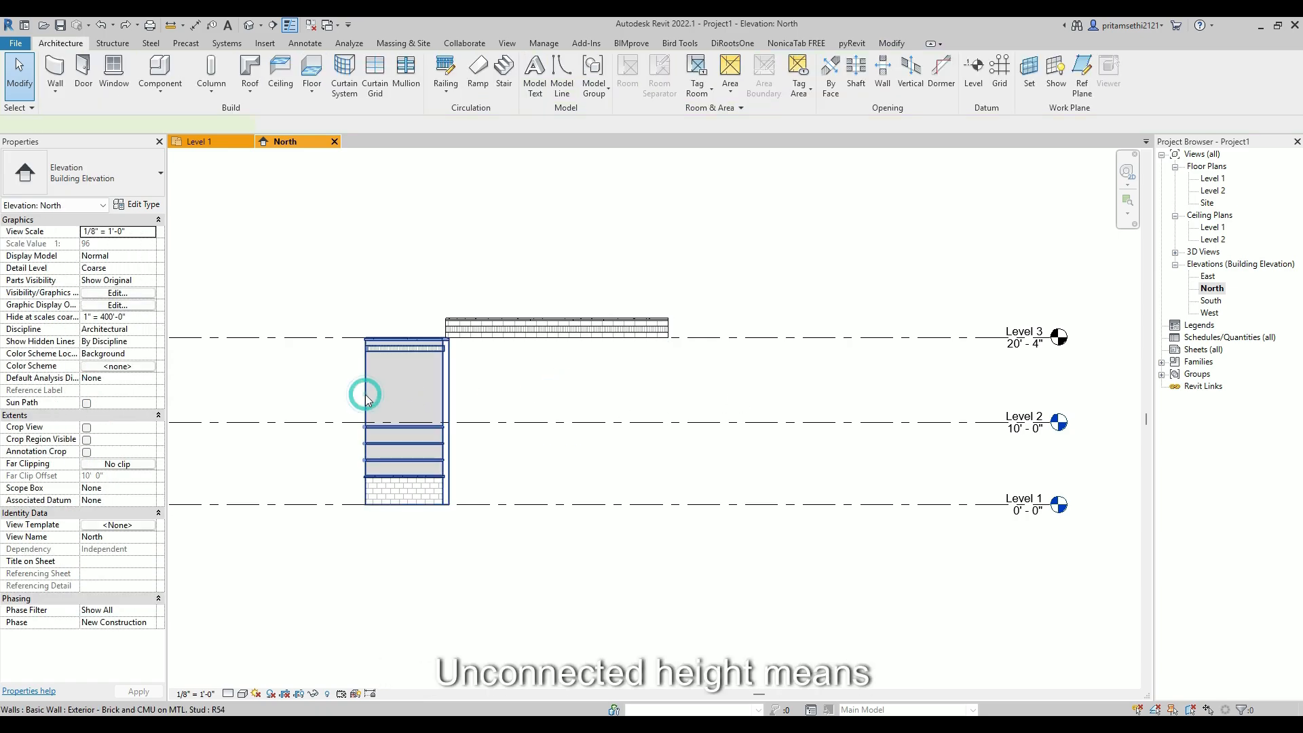
pyautogui.scroll(3, 523, 398)
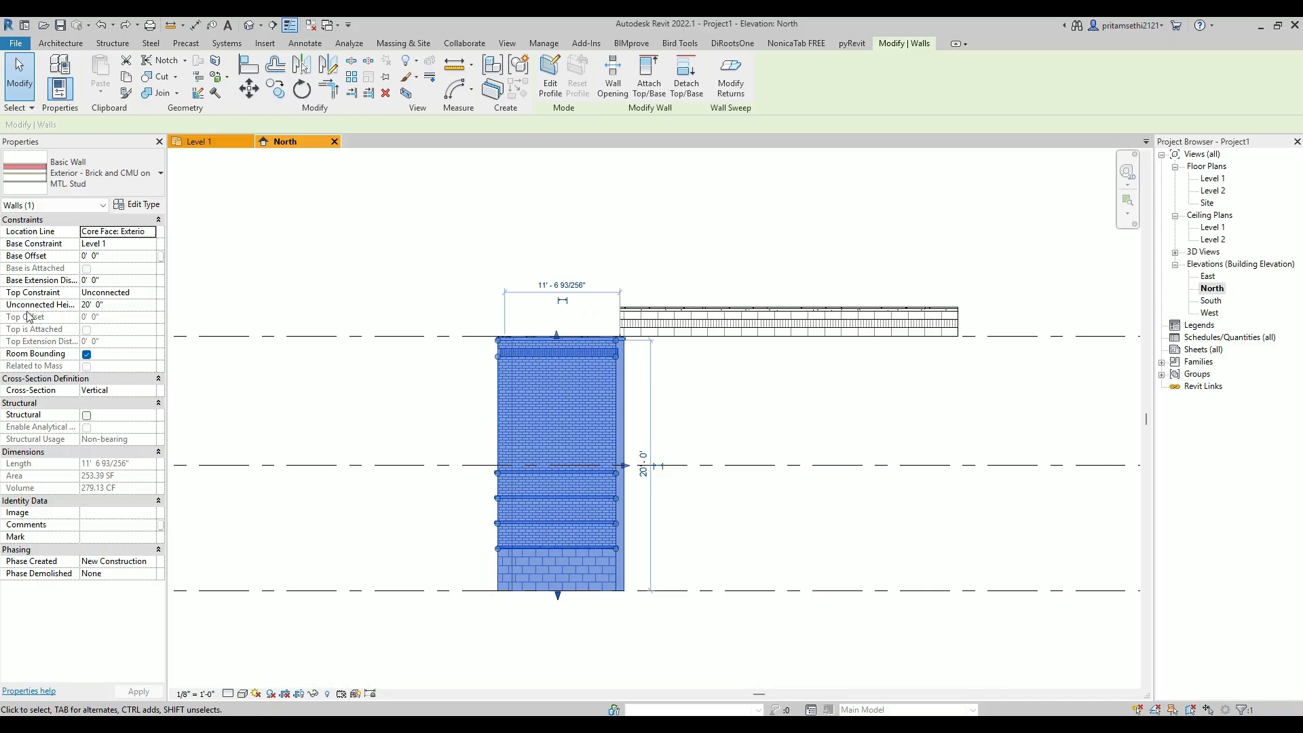
pyautogui.click(113, 306)
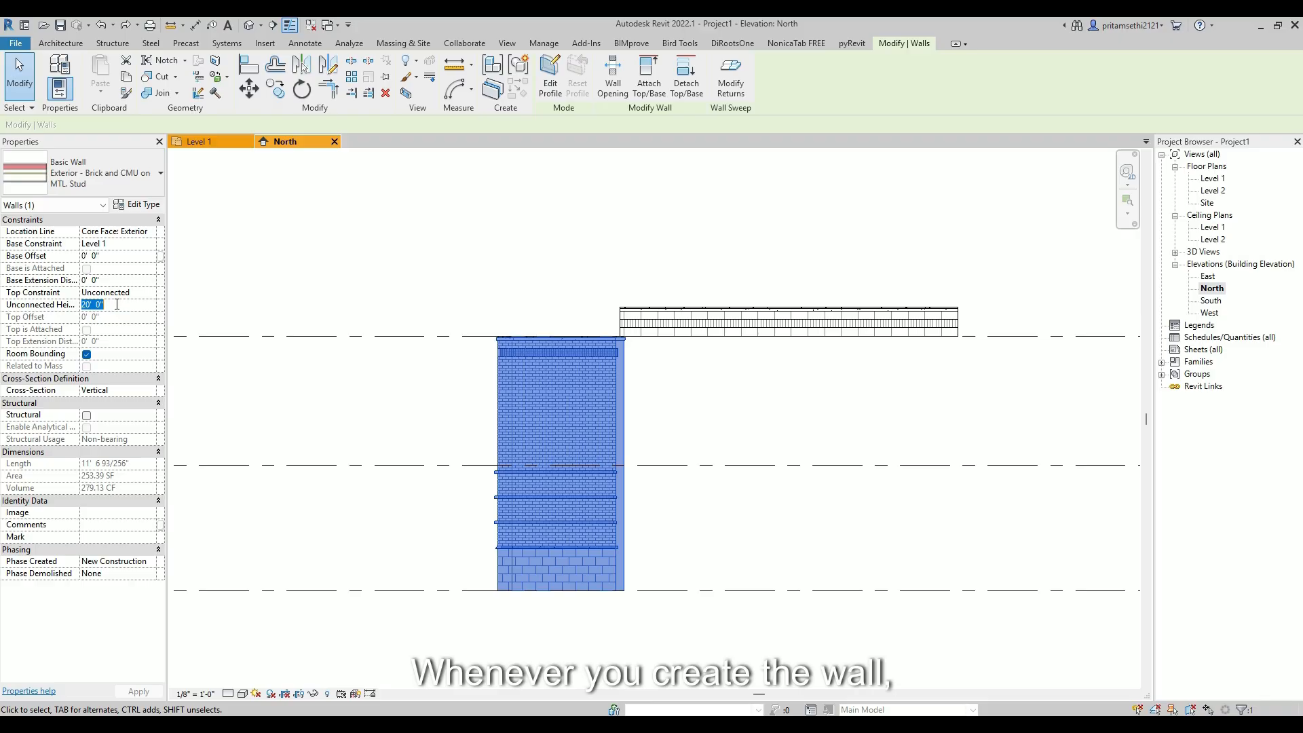
pyautogui.click(229, 172)
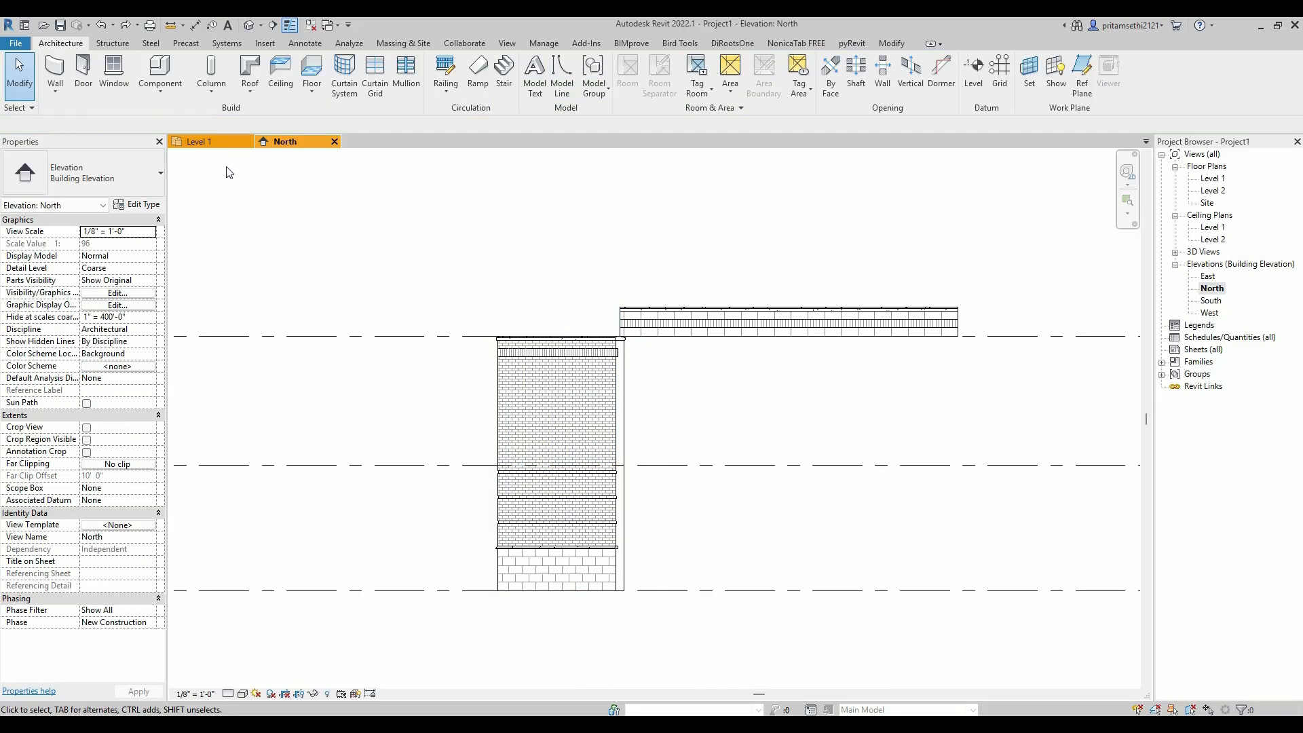
# In the Level 1 floor plan, draw a horizontal brick wall about 23' long above the angled walls and check its unconnected height
pyautogui.click(205, 141)
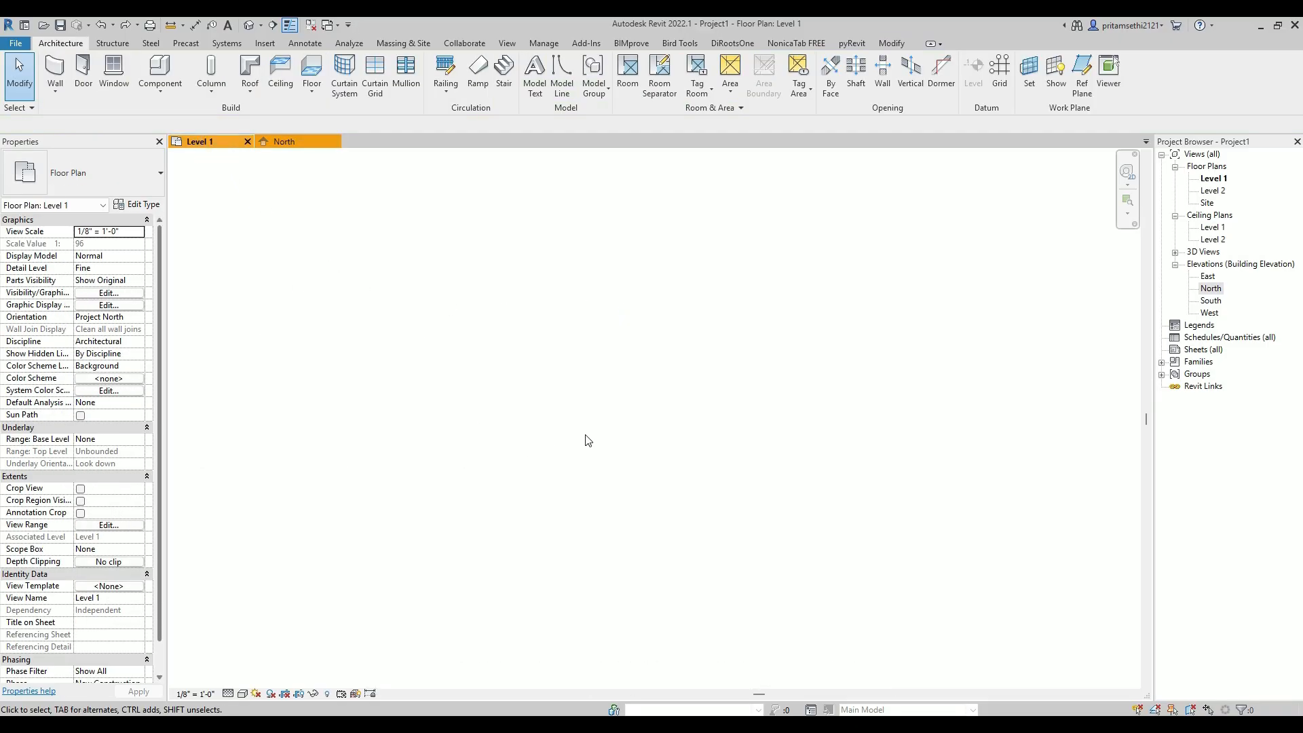
pyautogui.scroll(2, 672, 428)
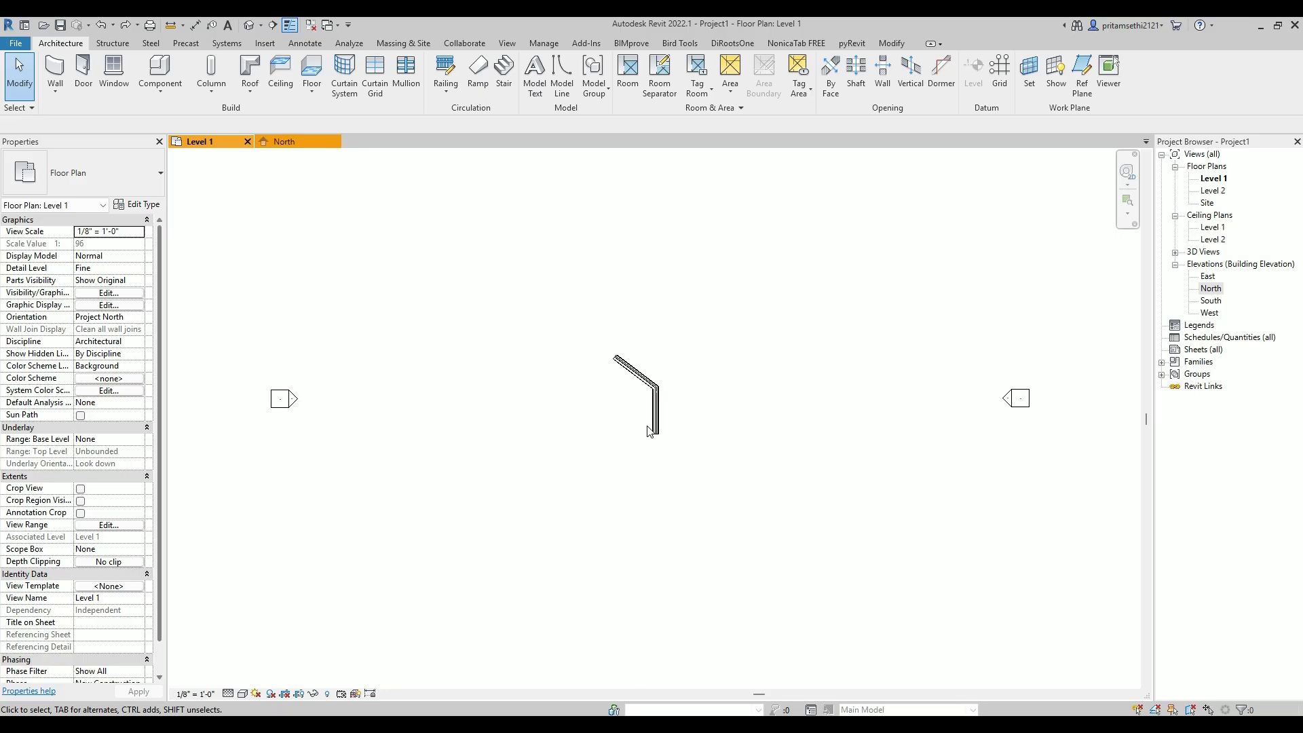
pyautogui.scroll(2, 650, 432)
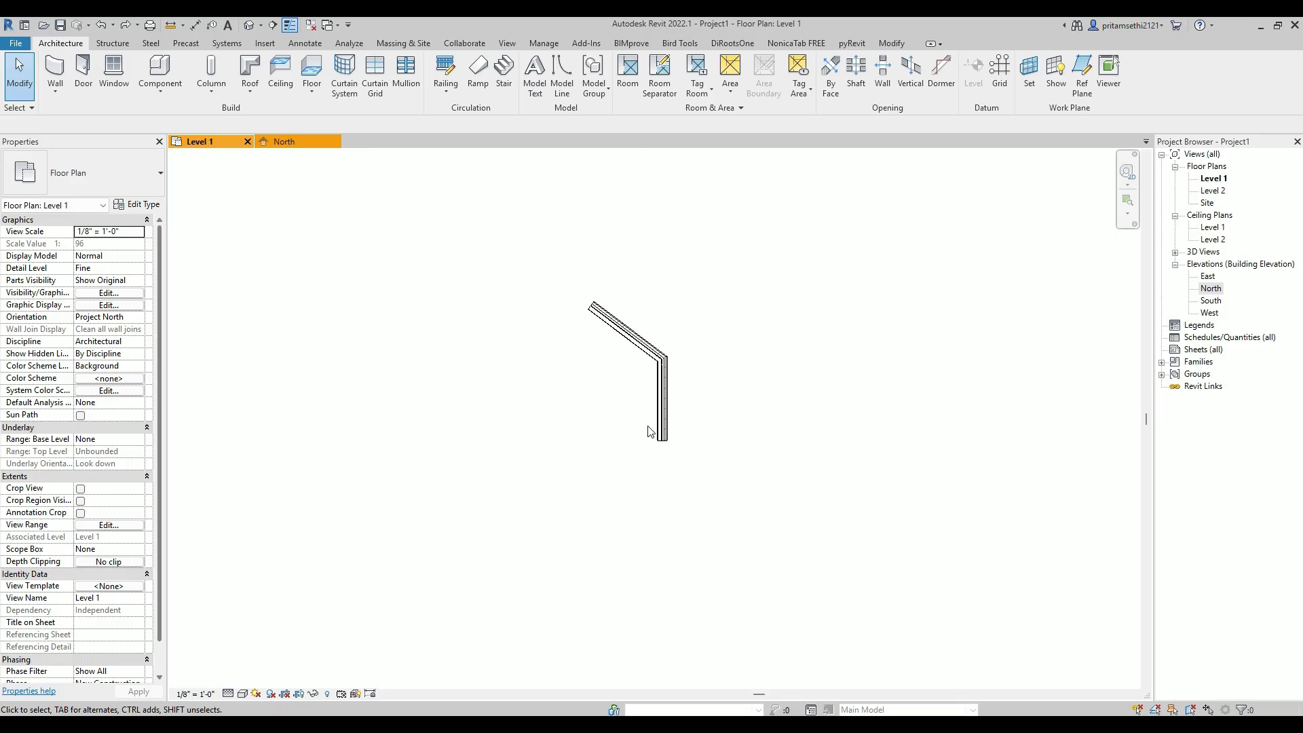
pyautogui.press('w')
pyautogui.press('a')
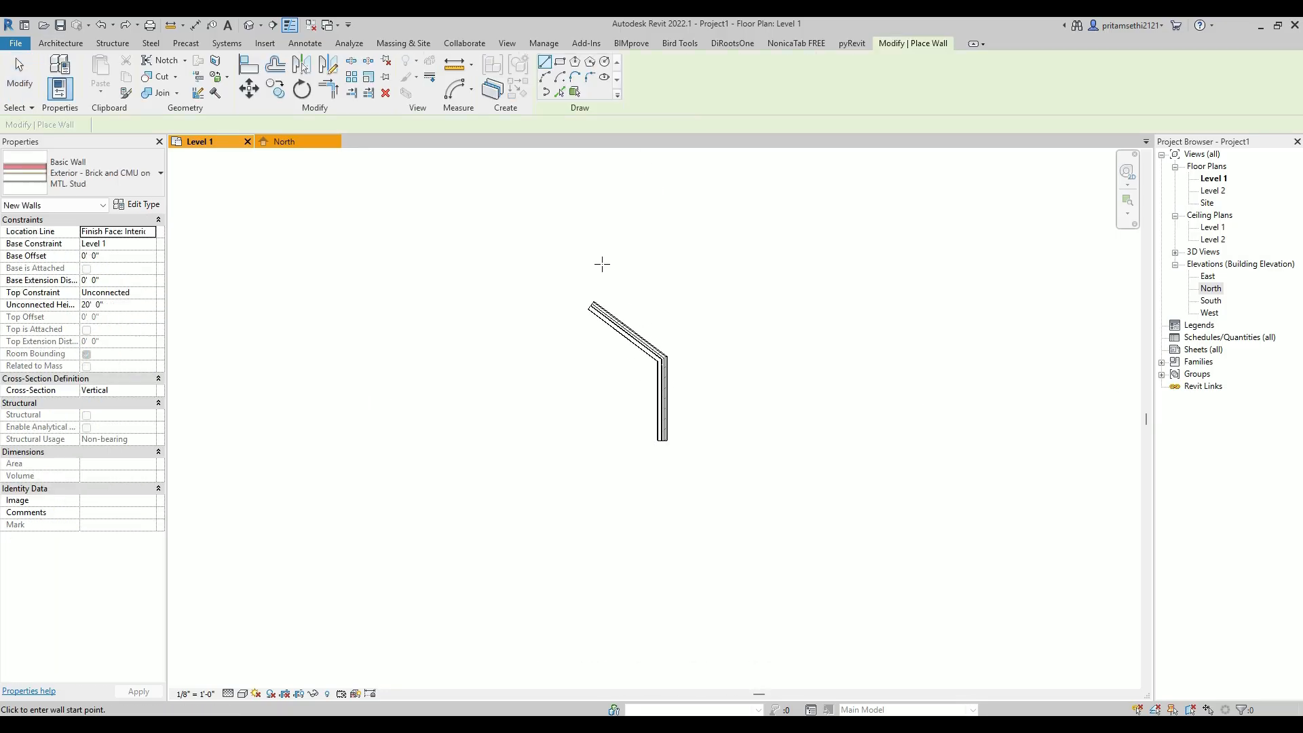
pyautogui.click(602, 264)
pyautogui.click(780, 263)
pyautogui.press('Escape')
pyautogui.press('Escape')
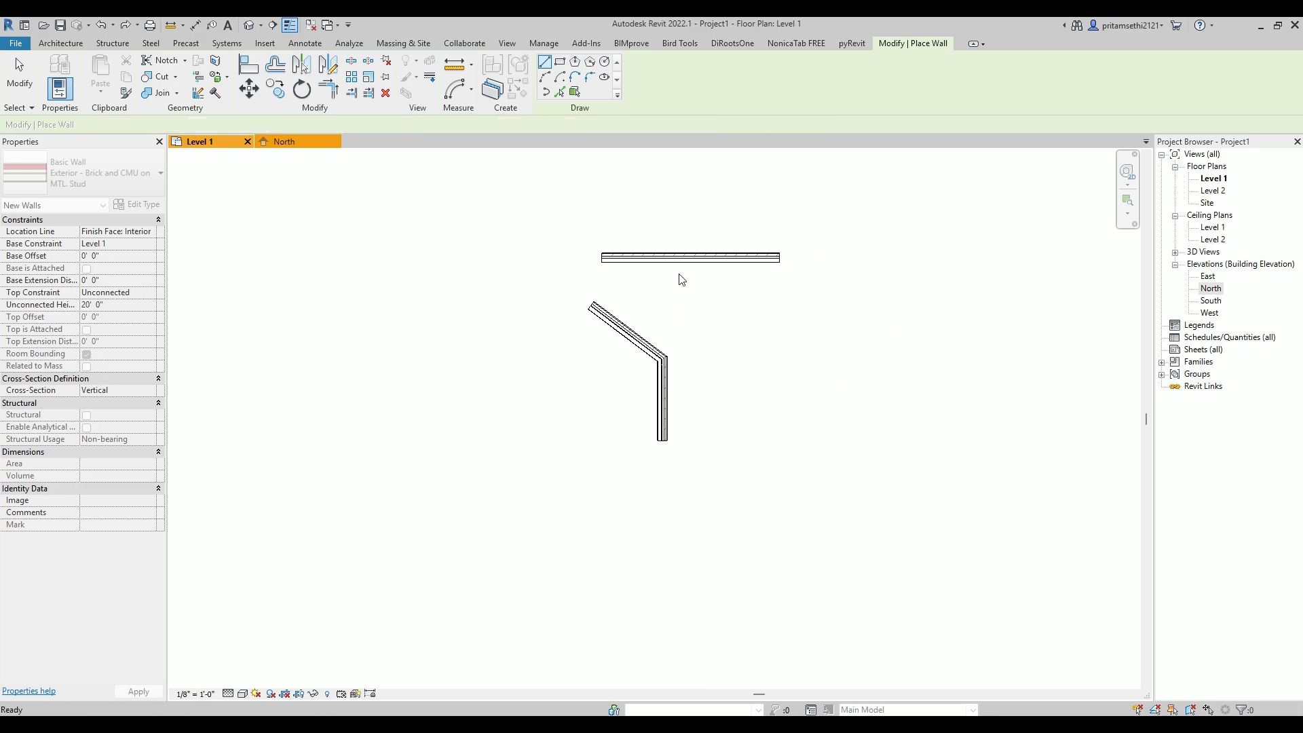
pyautogui.click(675, 259)
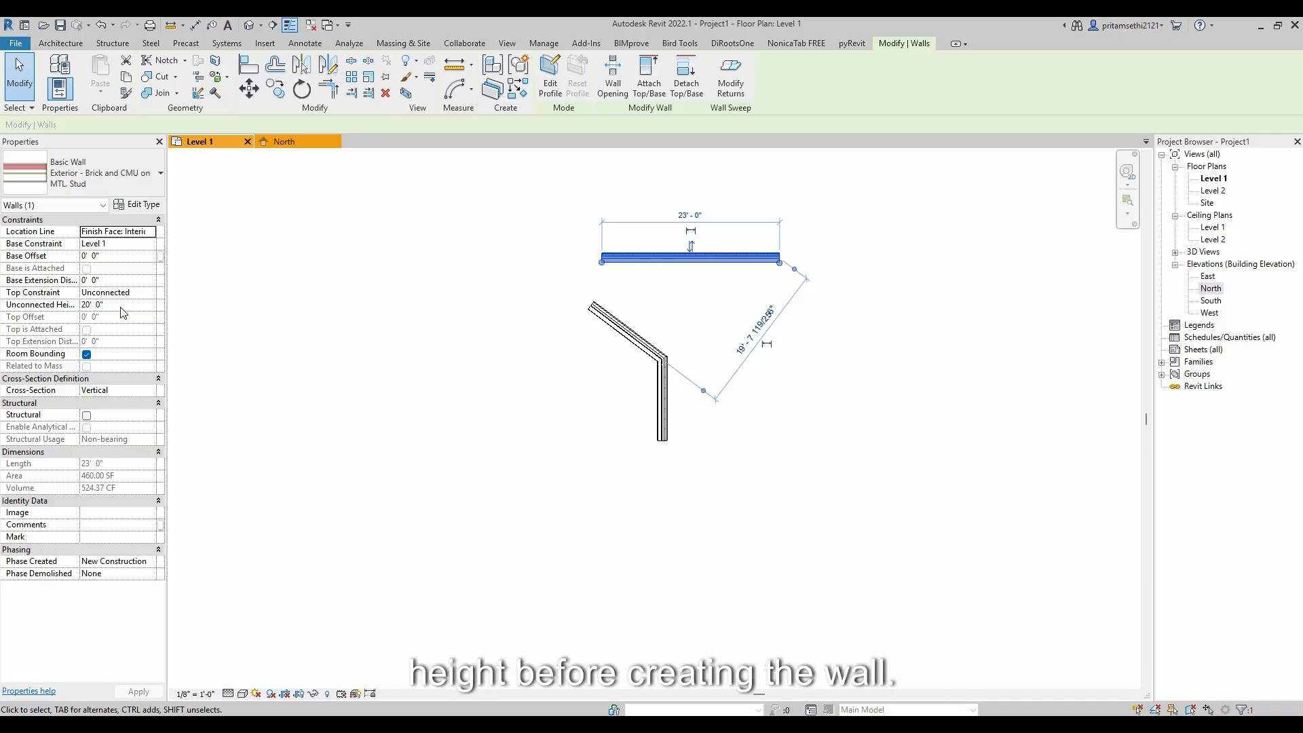
pyautogui.click(538, 283)
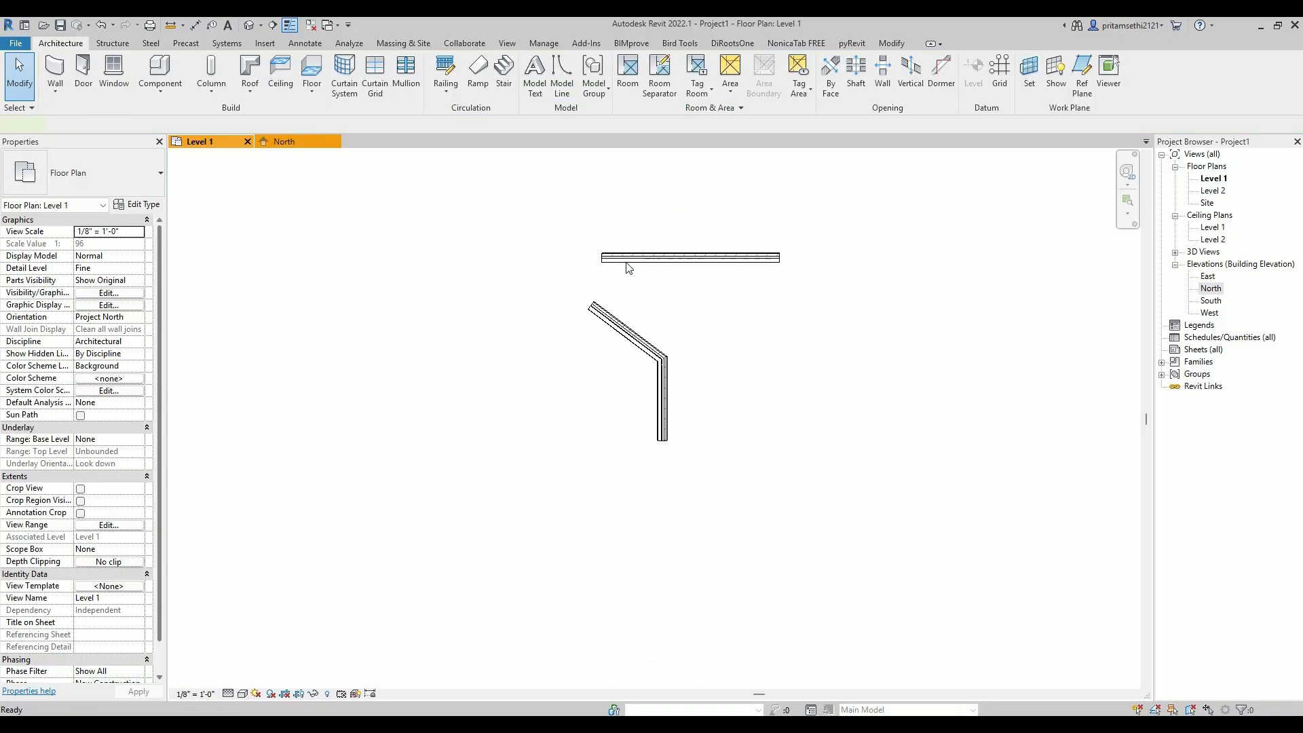
# Start a new wall at 10' unconnected height, change it to 5' 0", and draw it about 18' long just below the 23' wall
pyautogui.press('w')
pyautogui.press('a')
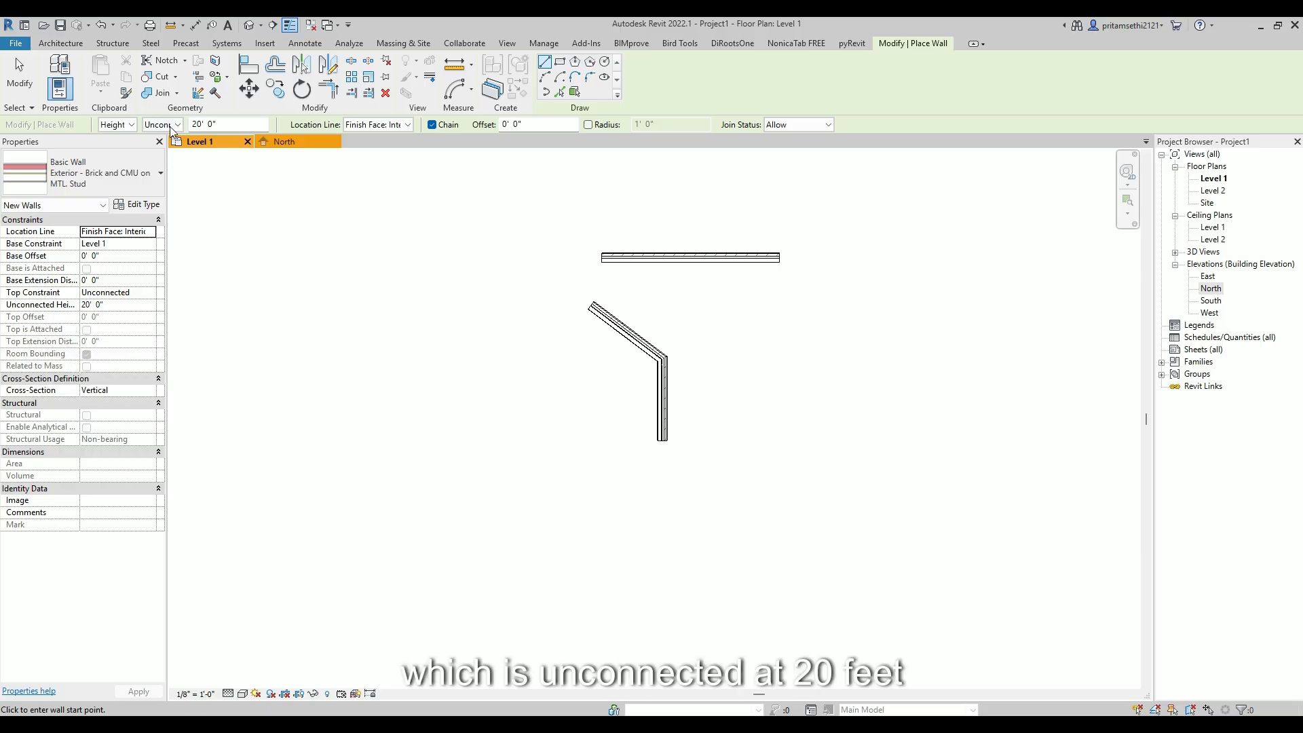
pyautogui.click(190, 125)
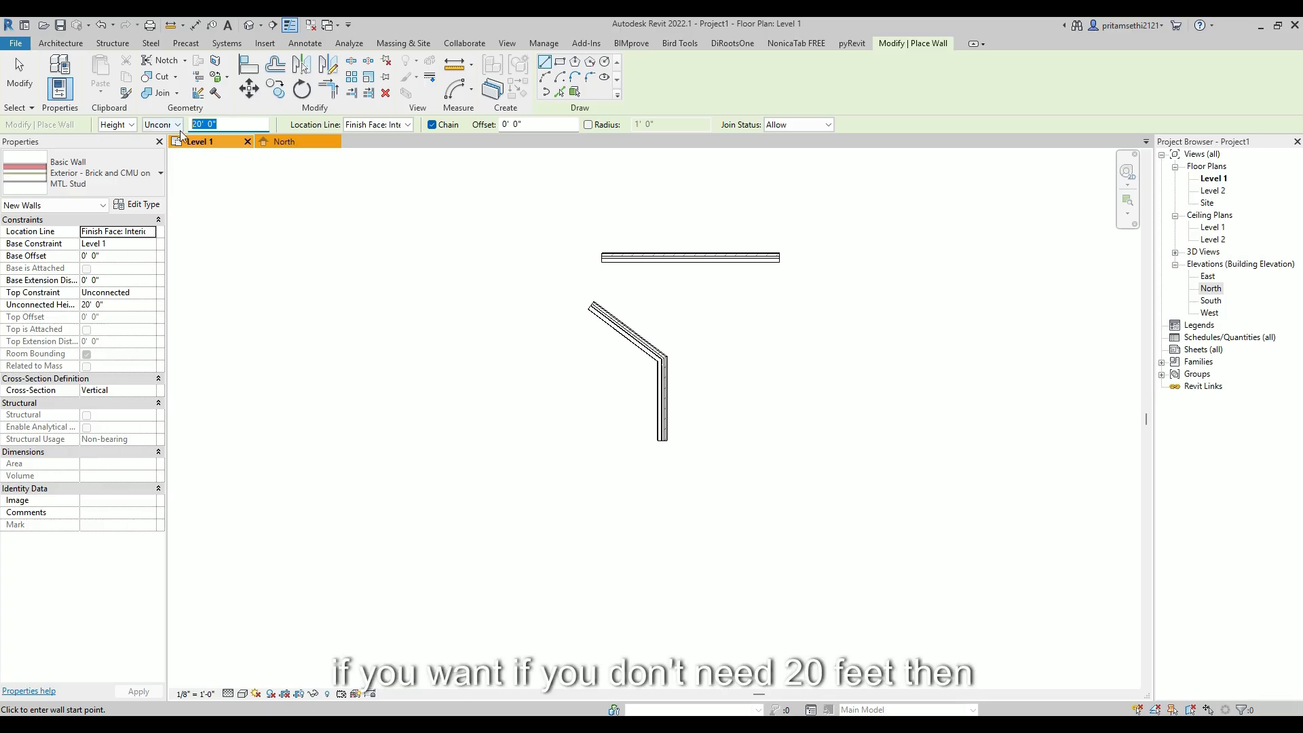
pyautogui.write('10')
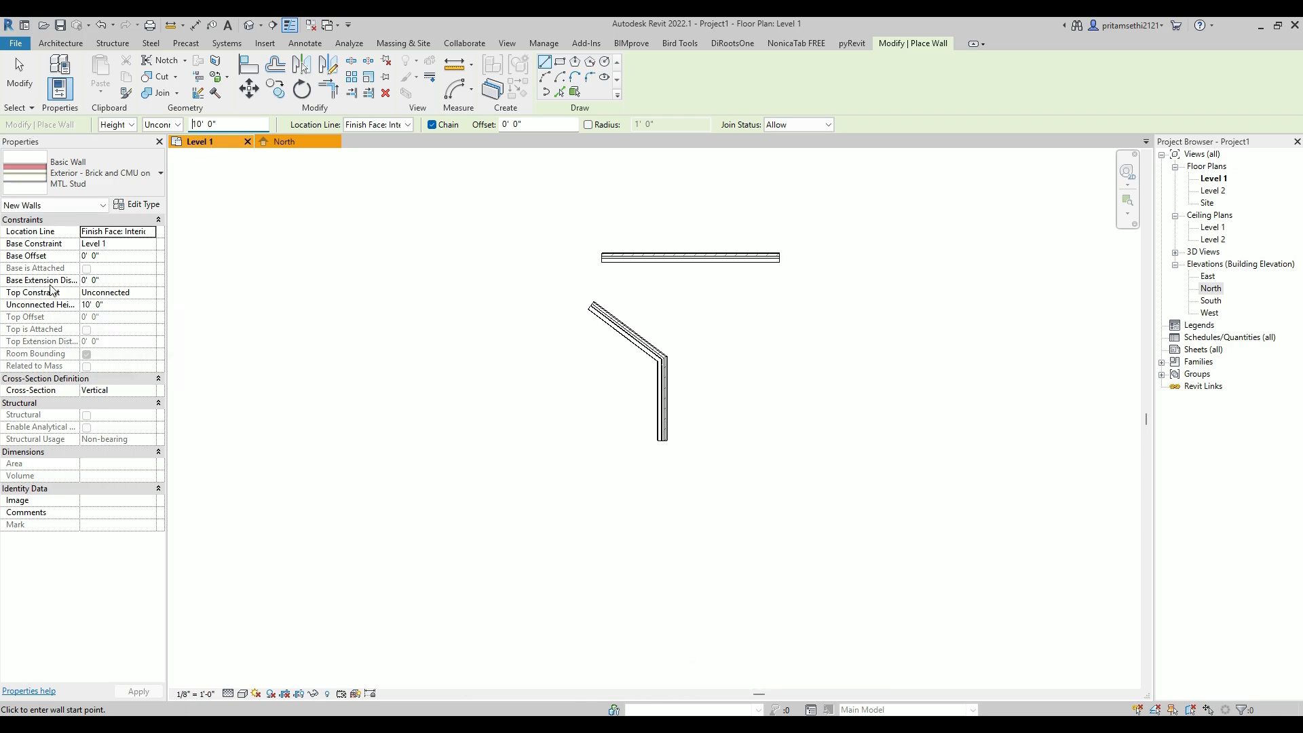
pyautogui.click(118, 307)
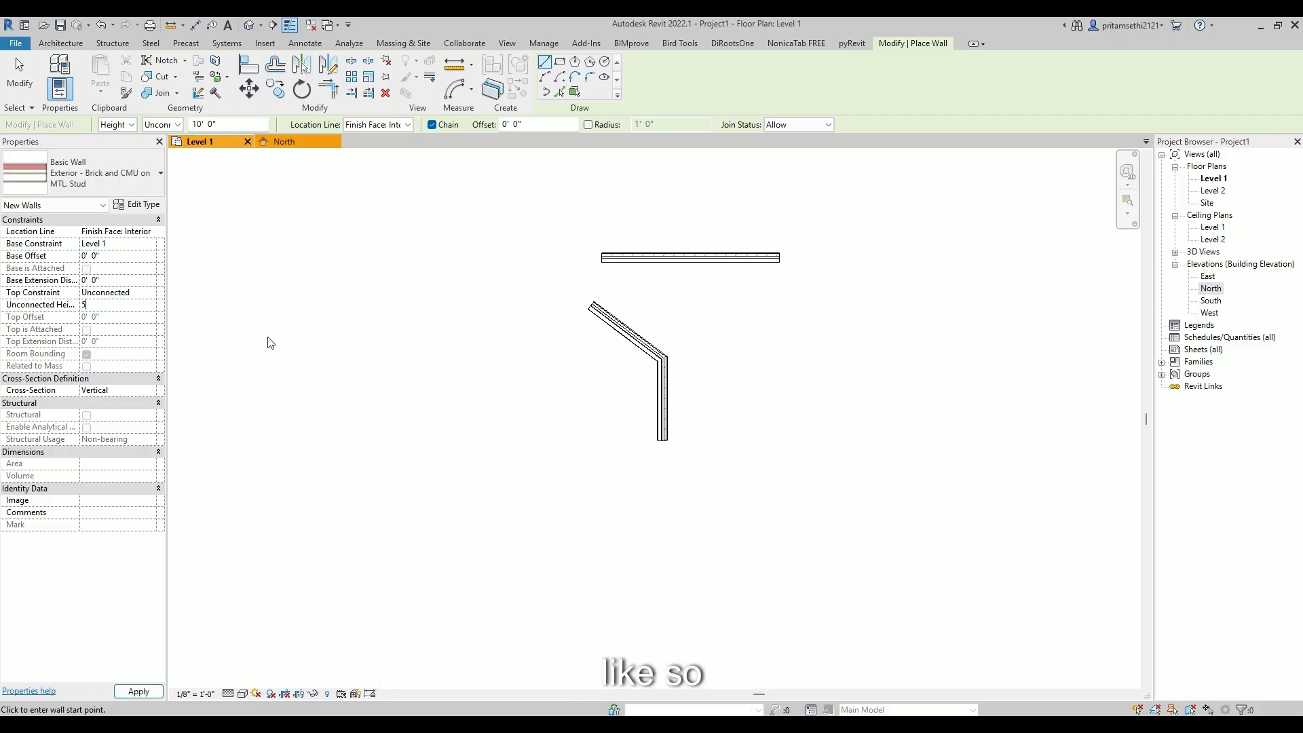
pyautogui.click(636, 290)
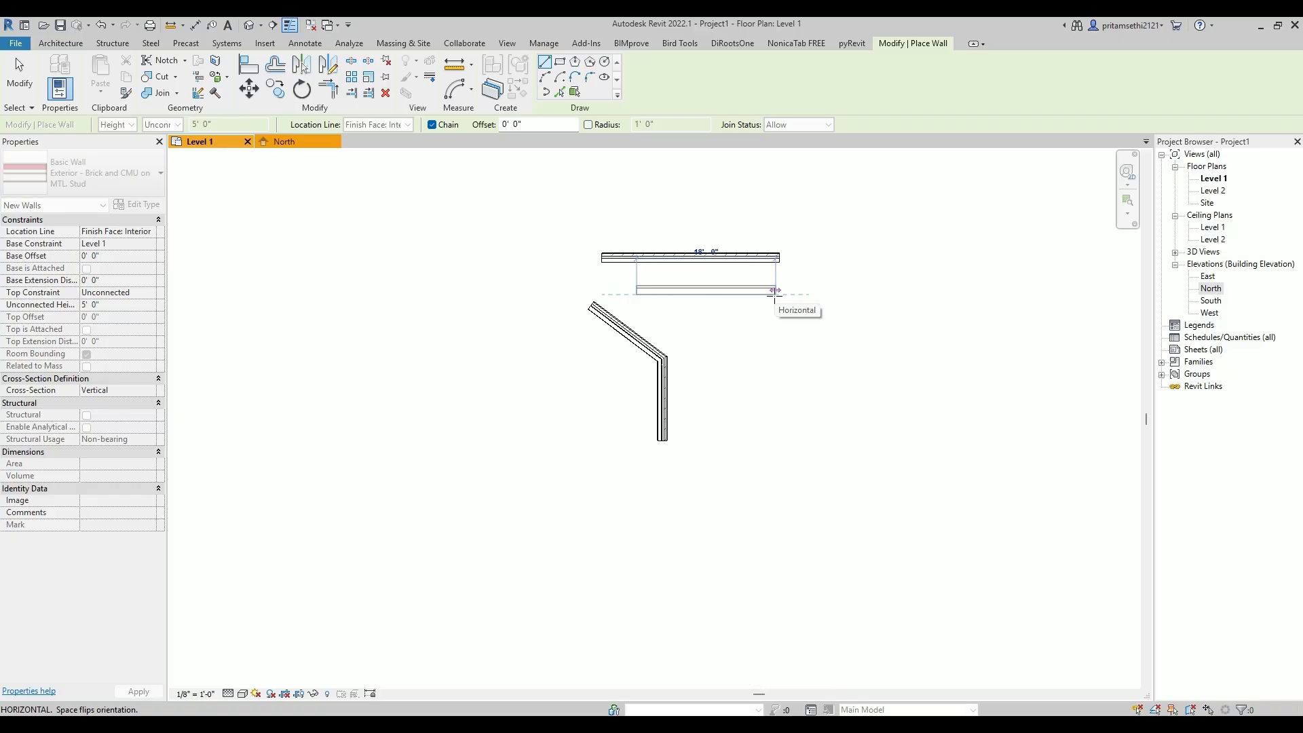
pyautogui.click(746, 293)
pyautogui.press('Escape')
pyautogui.press('Escape')
# Move the 18' wall below the angled walls in plan, and shift it right in the North elevation until it clears the tall walls
pyautogui.click(744, 293)
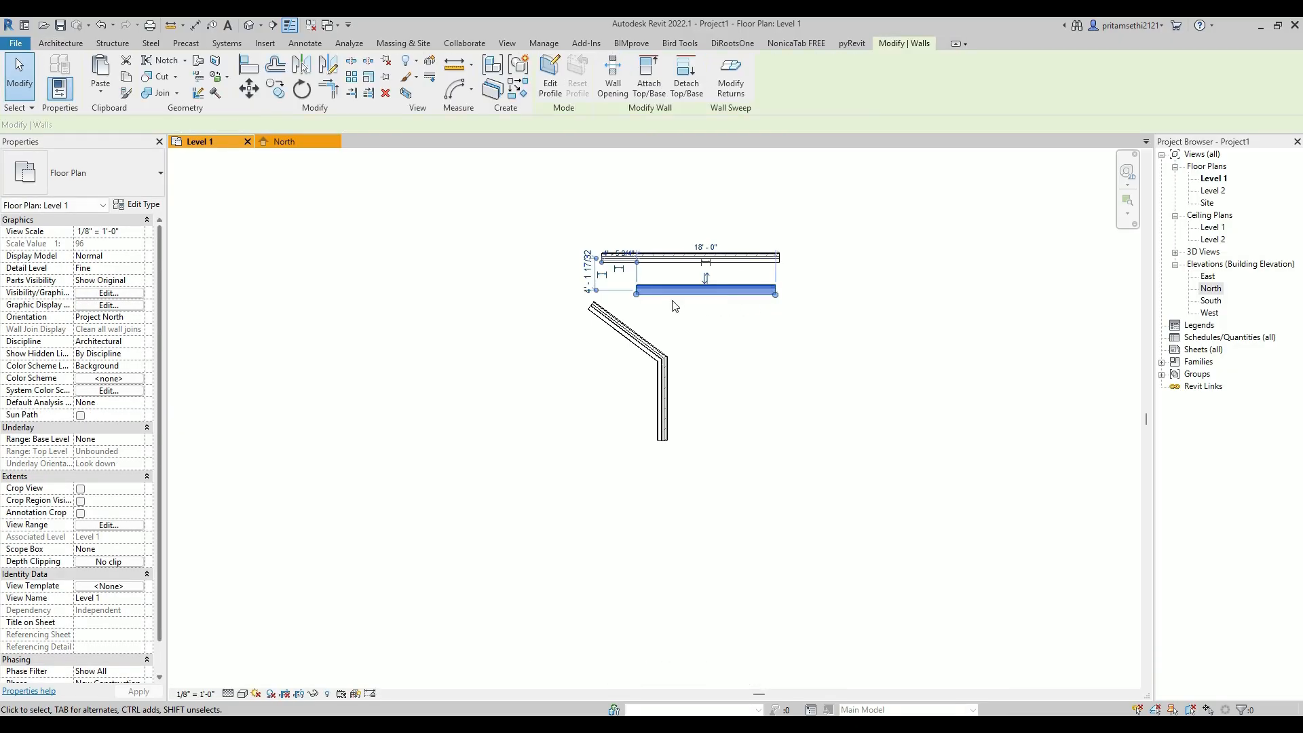
pyautogui.moveTo(727, 288); pyautogui.dragTo(719, 500)
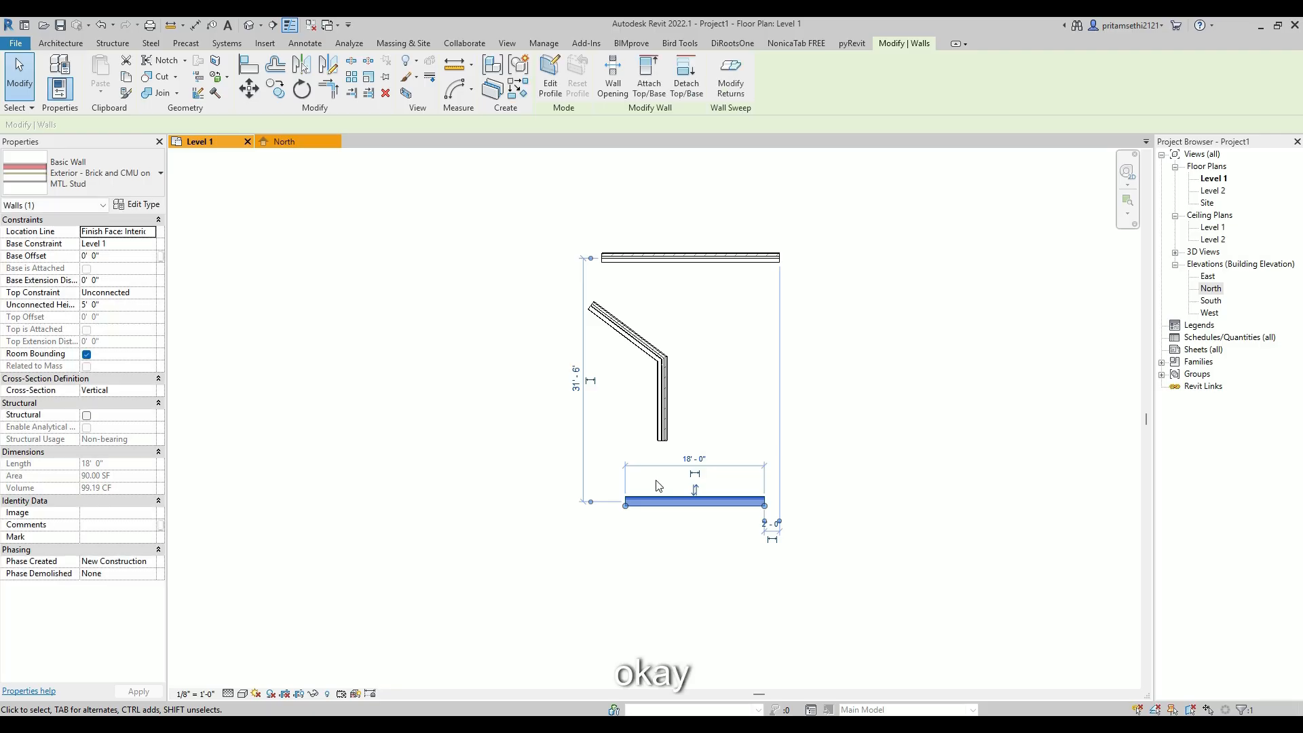
pyautogui.hotkey('ctrl', 'Tab')
pyautogui.moveTo(409, 570); pyautogui.dragTo(637, 541)
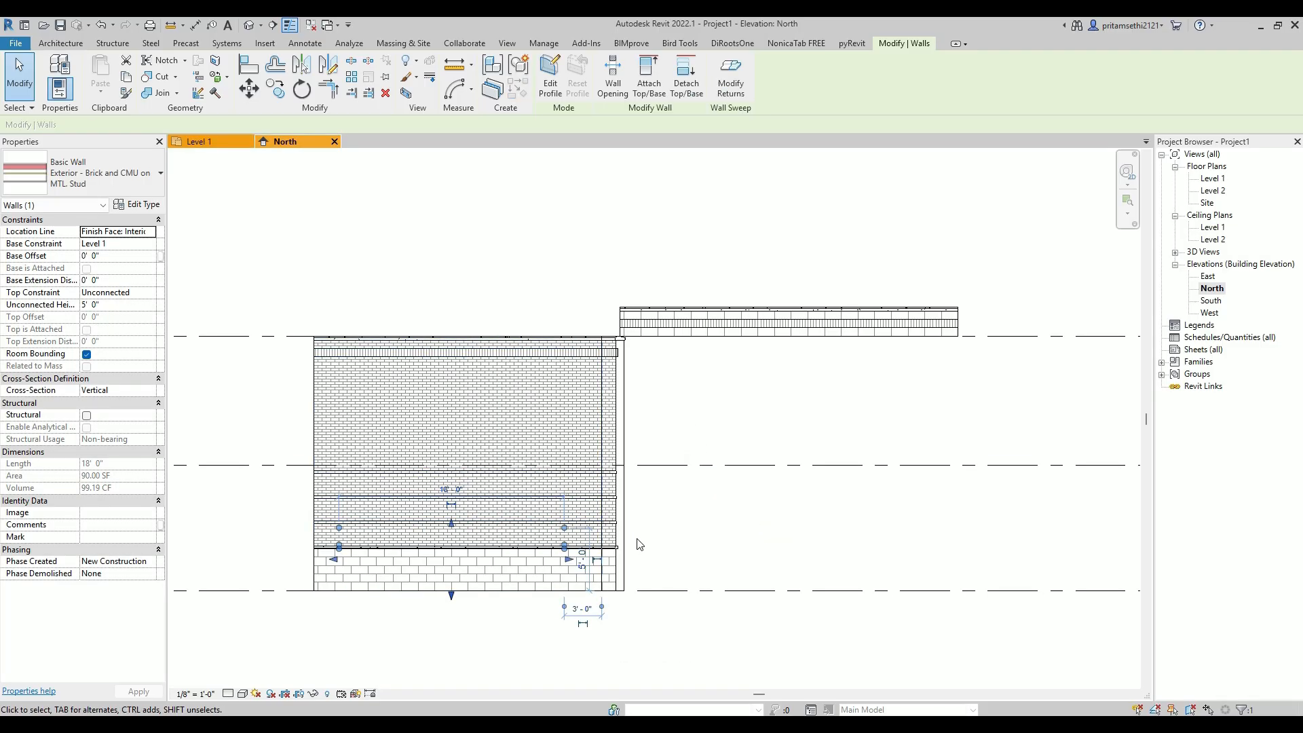
pyautogui.press('Right')
pyautogui.press('Right')
pyautogui.press('Right')
pyautogui.press('Right')
pyautogui.press('Right')
pyautogui.press('Right')
pyautogui.press('Right')
pyautogui.press('Right')
pyautogui.press('Right')
pyautogui.press('Right')
pyautogui.press('Right')
pyautogui.press('Right')
pyautogui.press('Right')
pyautogui.press('Right')
pyautogui.press('Right')
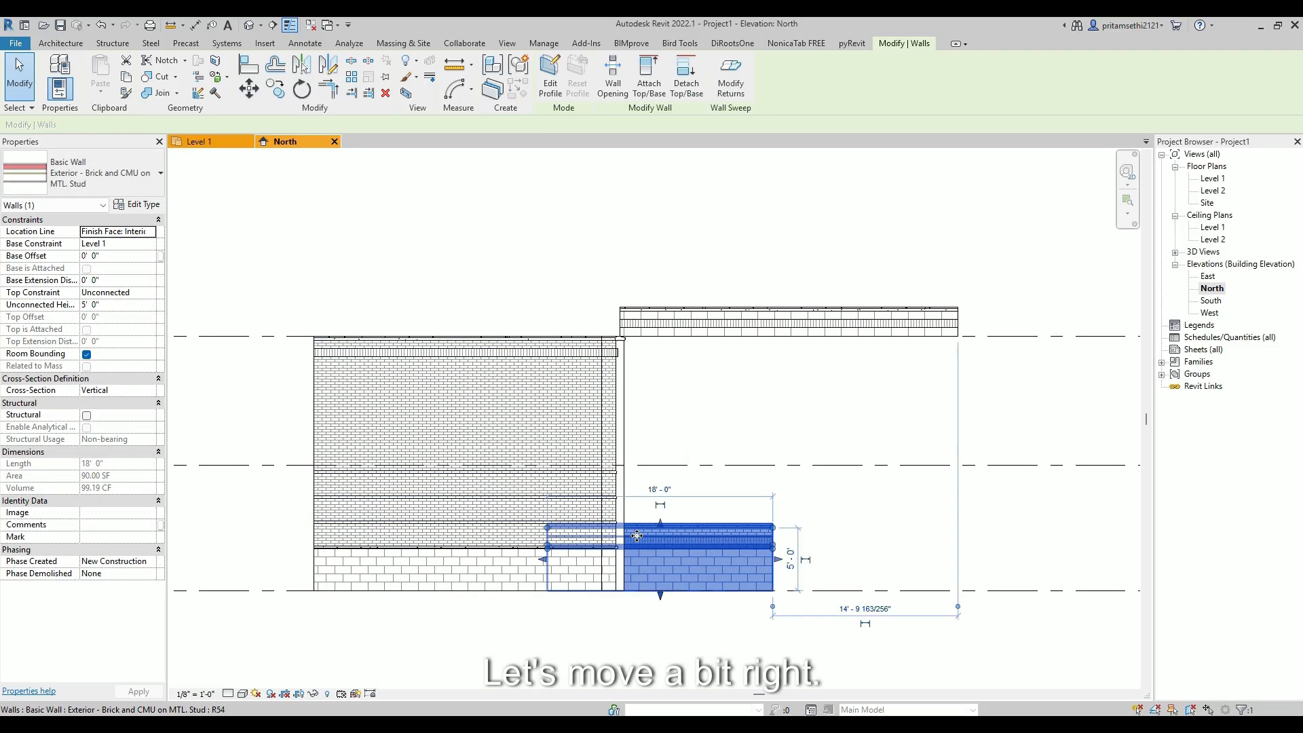
pyautogui.press('Right')
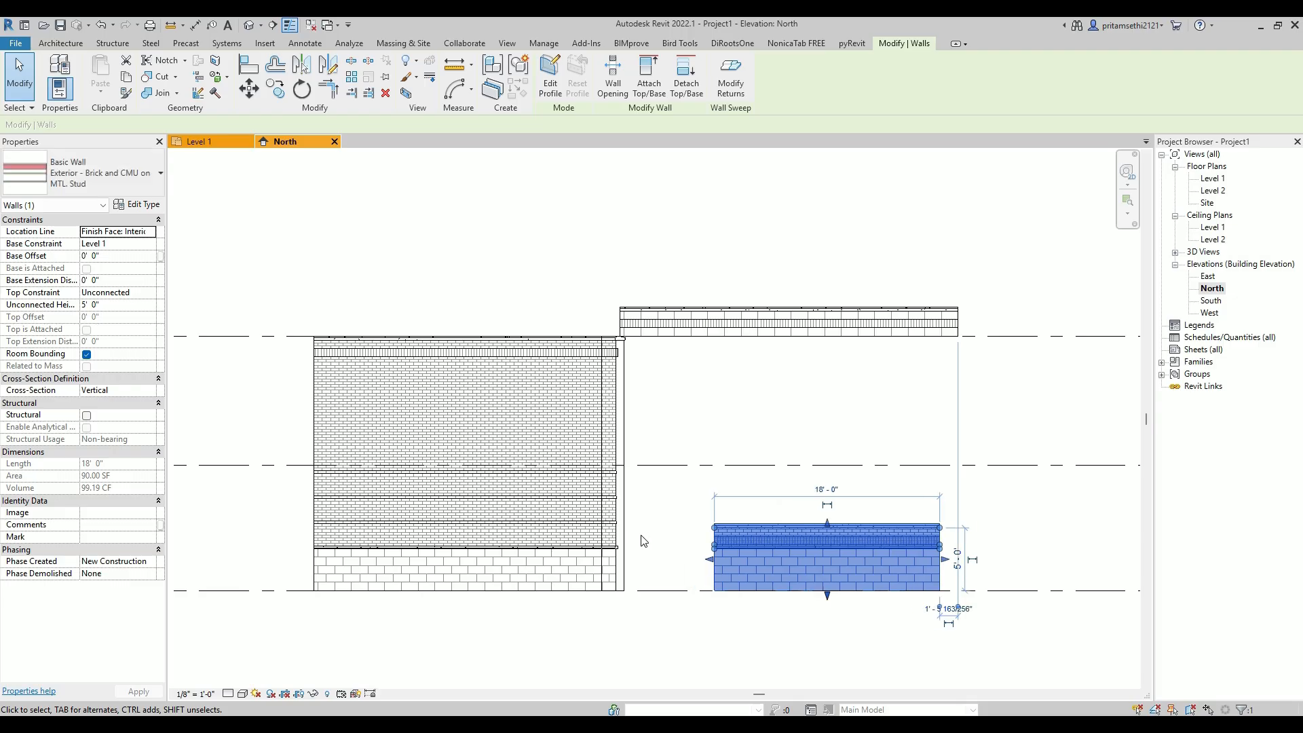
# Examine the 18' wall's height in the North elevation and its Unconnected Height, Top Constraint and Base is Attached properties
pyautogui.moveTo(637, 535); pyautogui.dragTo(520, 520, button='middle')
pyautogui.scroll(2, 723, 535)
pyautogui.press('Escape')
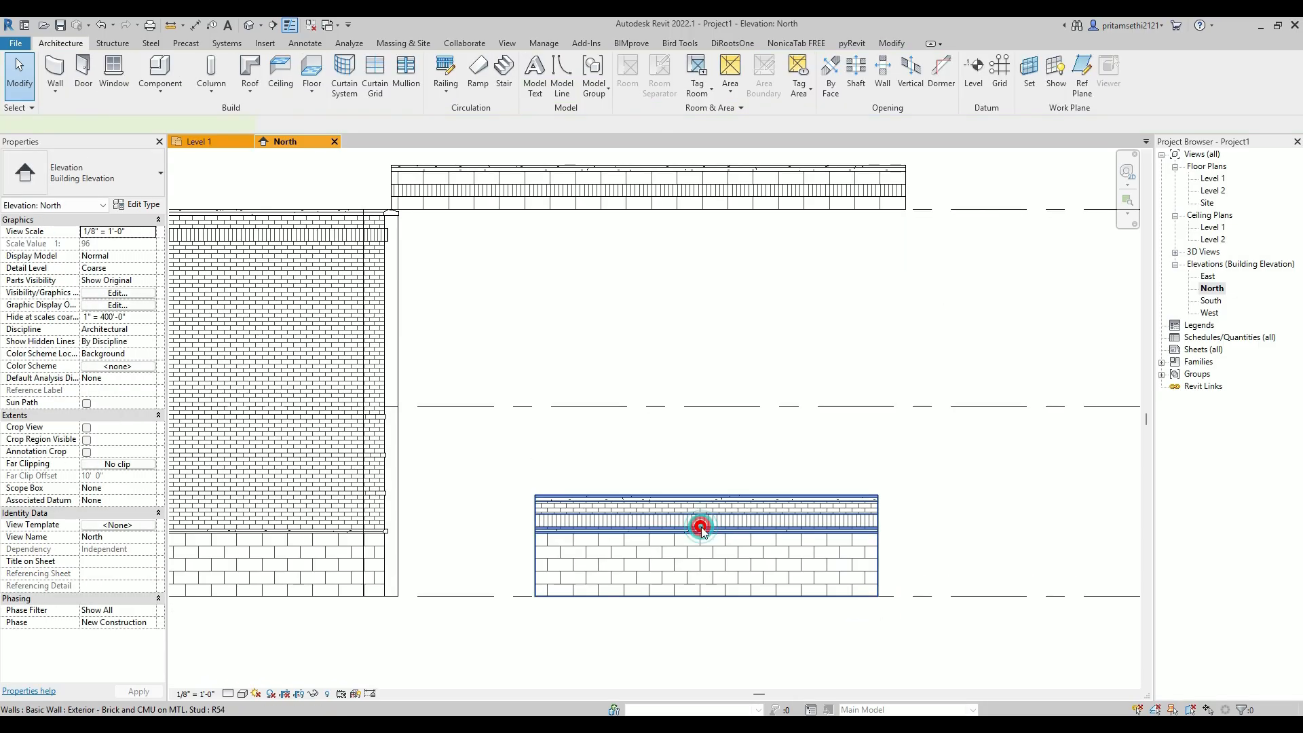
pyautogui.click(701, 528)
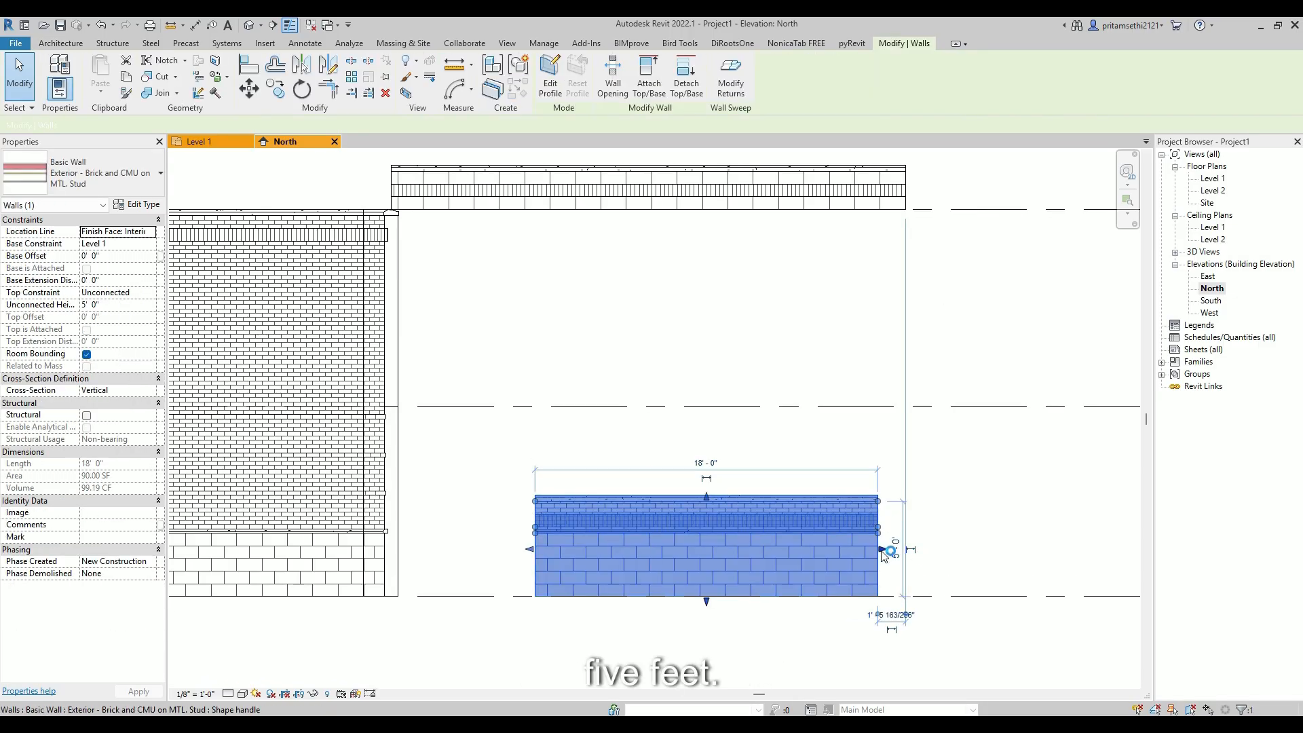
pyautogui.press('Escape')
pyautogui.scroll(-2, 817, 535)
pyautogui.moveTo(879, 535); pyautogui.dragTo(783, 535, button='middle')
pyautogui.click(582, 523)
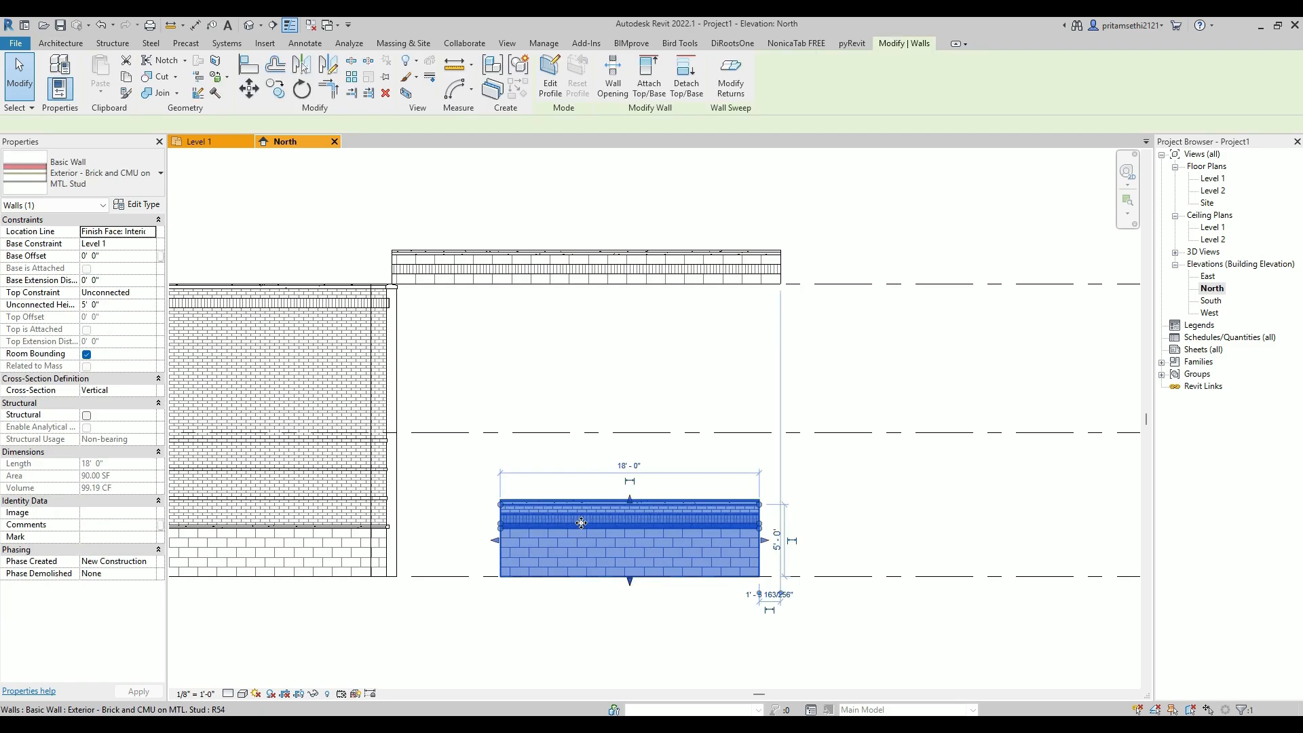
pyautogui.click(128, 303)
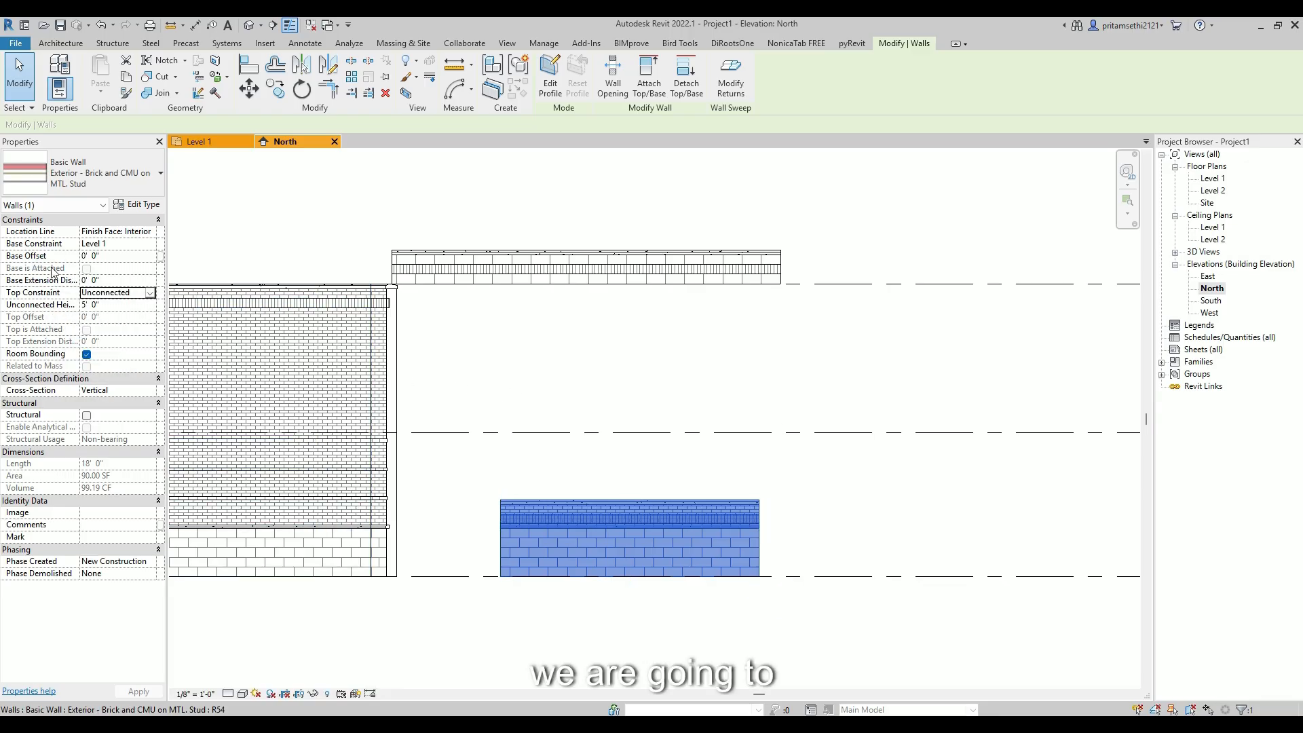
pyautogui.click(138, 268)
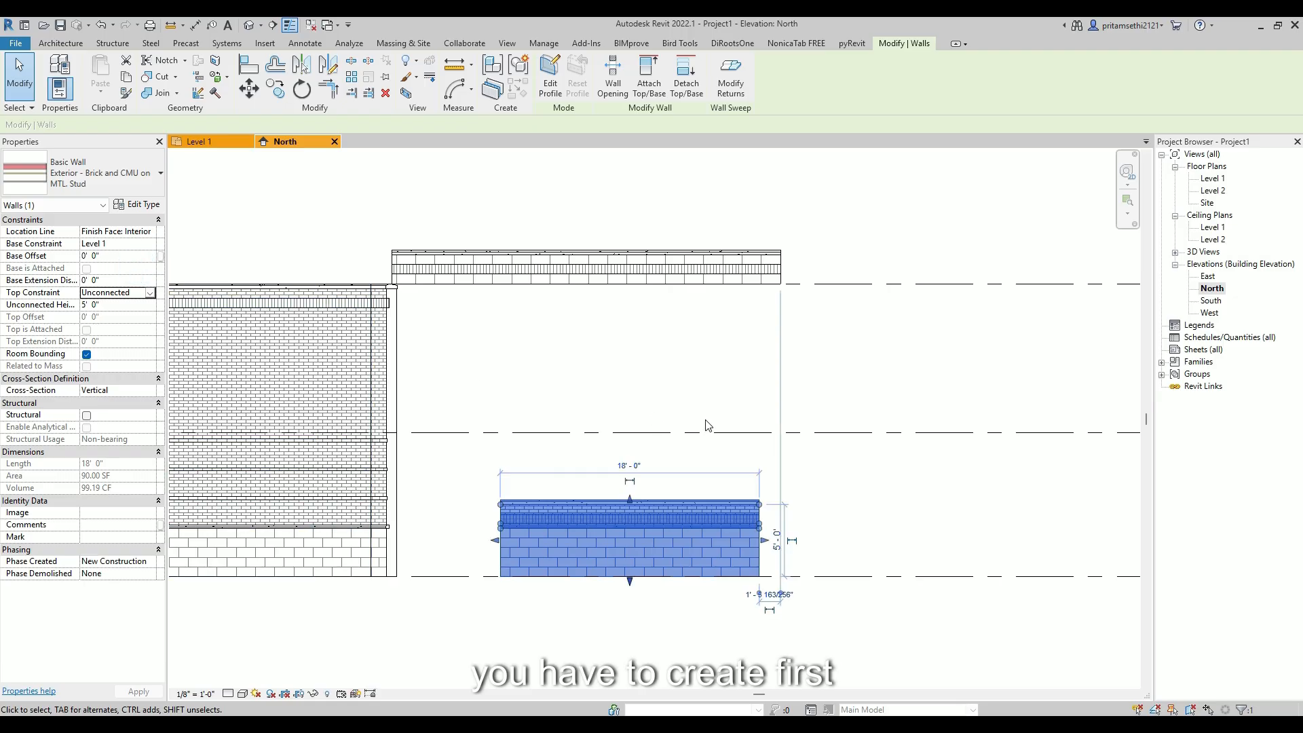
pyautogui.click(558, 382)
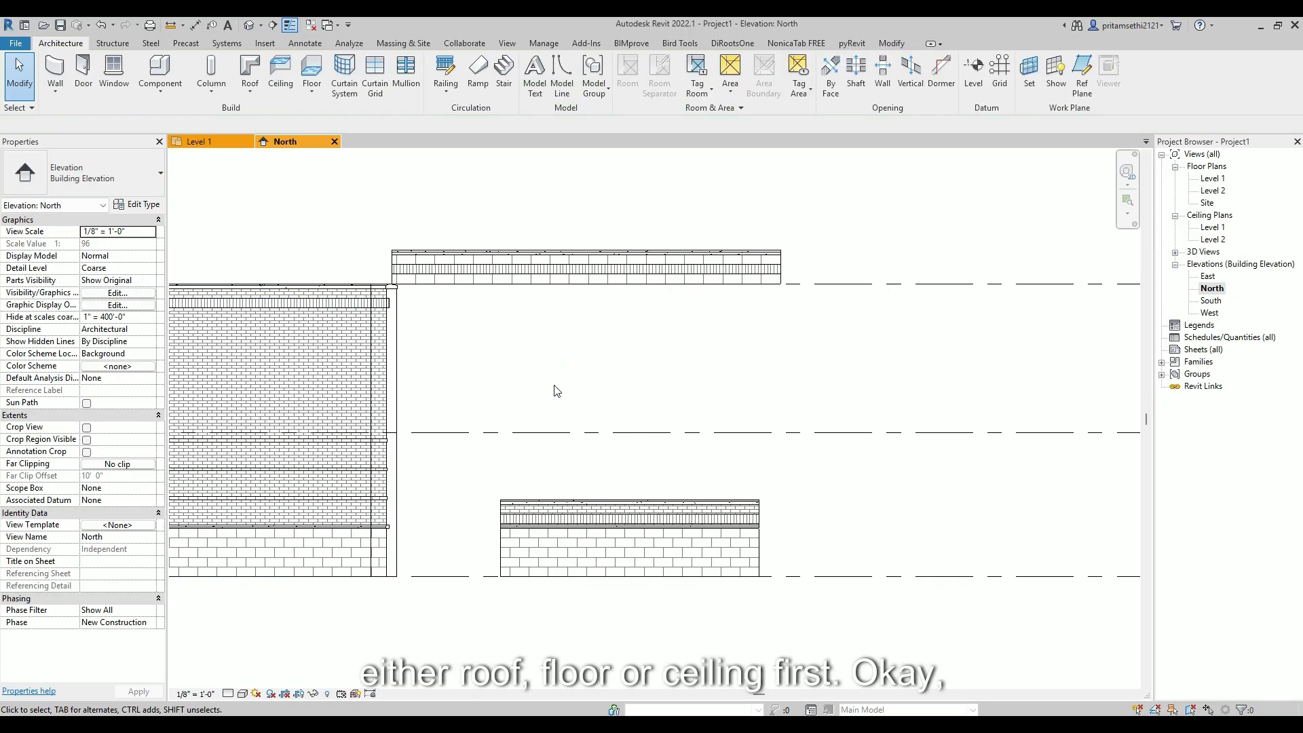
pyautogui.scroll(-2, 563, 397)
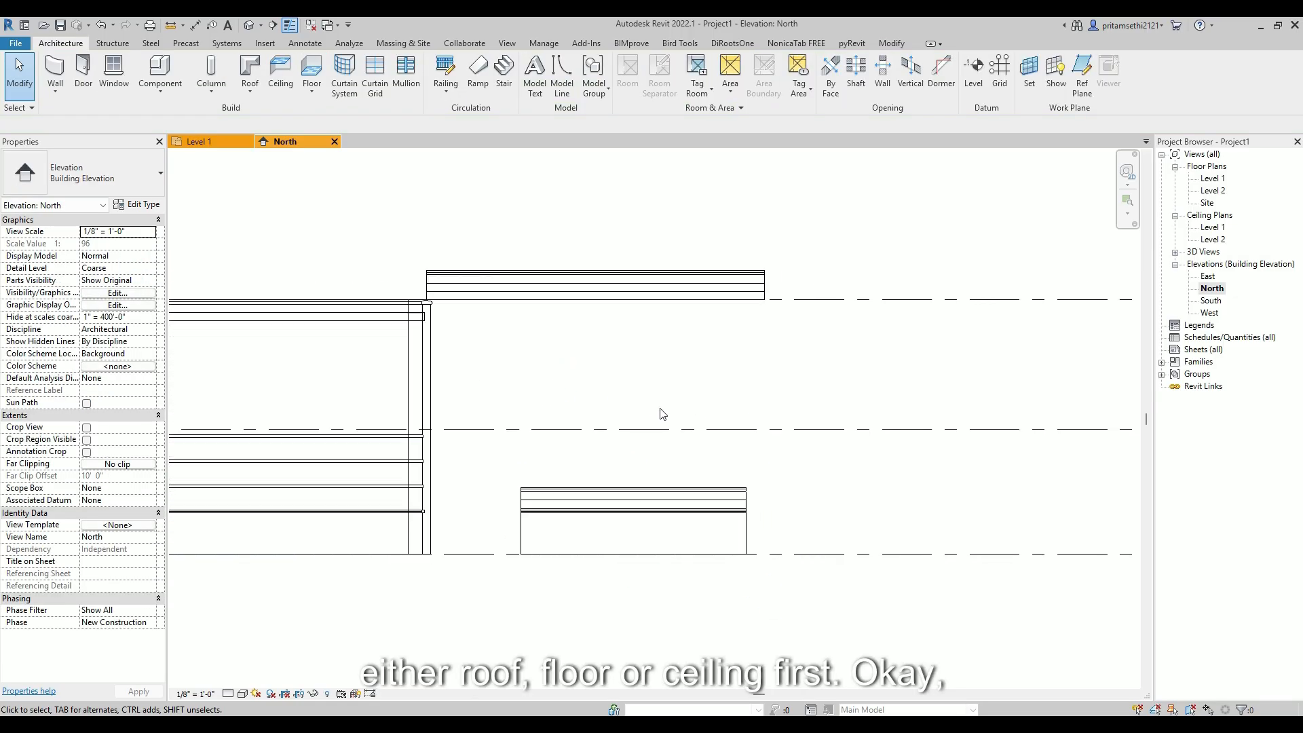
# In the Level 1 floor plan, draw a rectangle of brick walls about 28' 6" by 28' 0" with the Rectangle tool
pyautogui.click(203, 142)
pyautogui.press('w')
pyautogui.press('a')
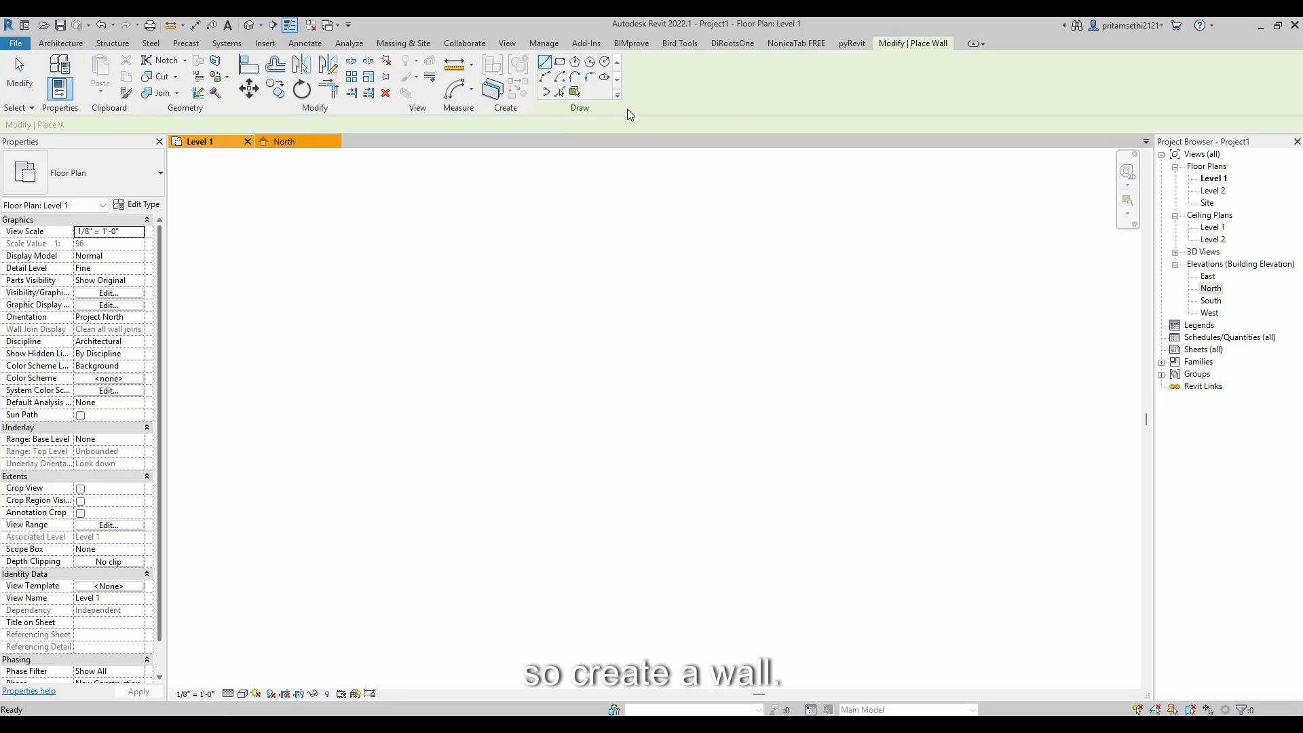
pyautogui.click(560, 62)
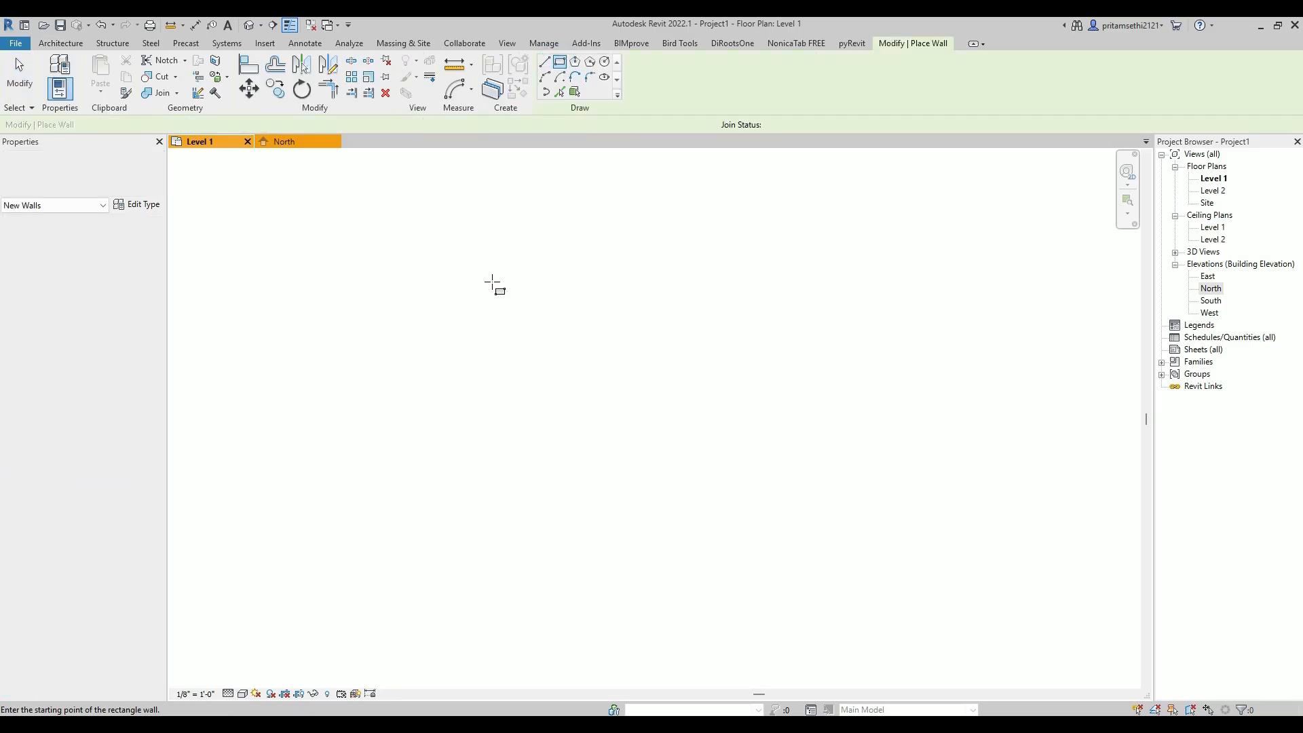
pyautogui.click(493, 282)
pyautogui.click(708, 494)
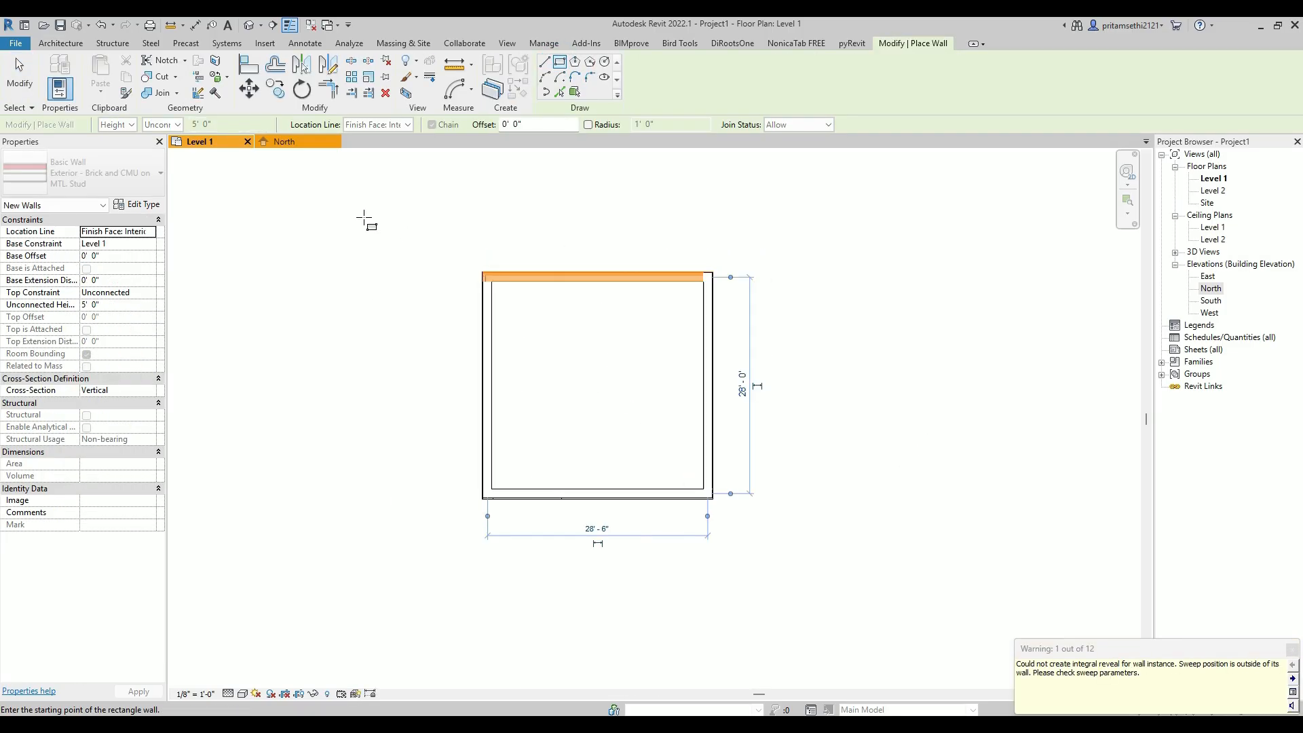
pyautogui.press('Escape')
pyautogui.press('Escape')
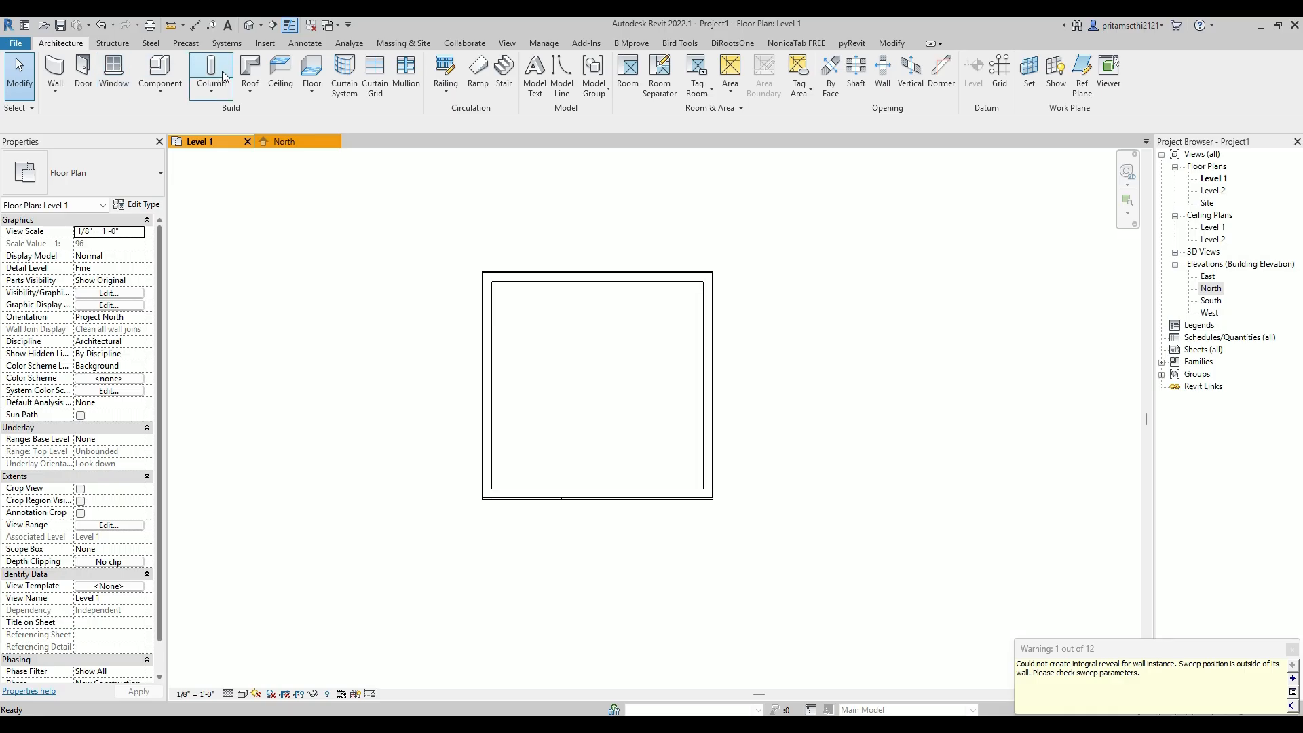
# Start a roof by footprint on Level 2 and sketch a rectangular boundary around the brick walls, with vertical edges about 40' long
pyautogui.click(250, 72)
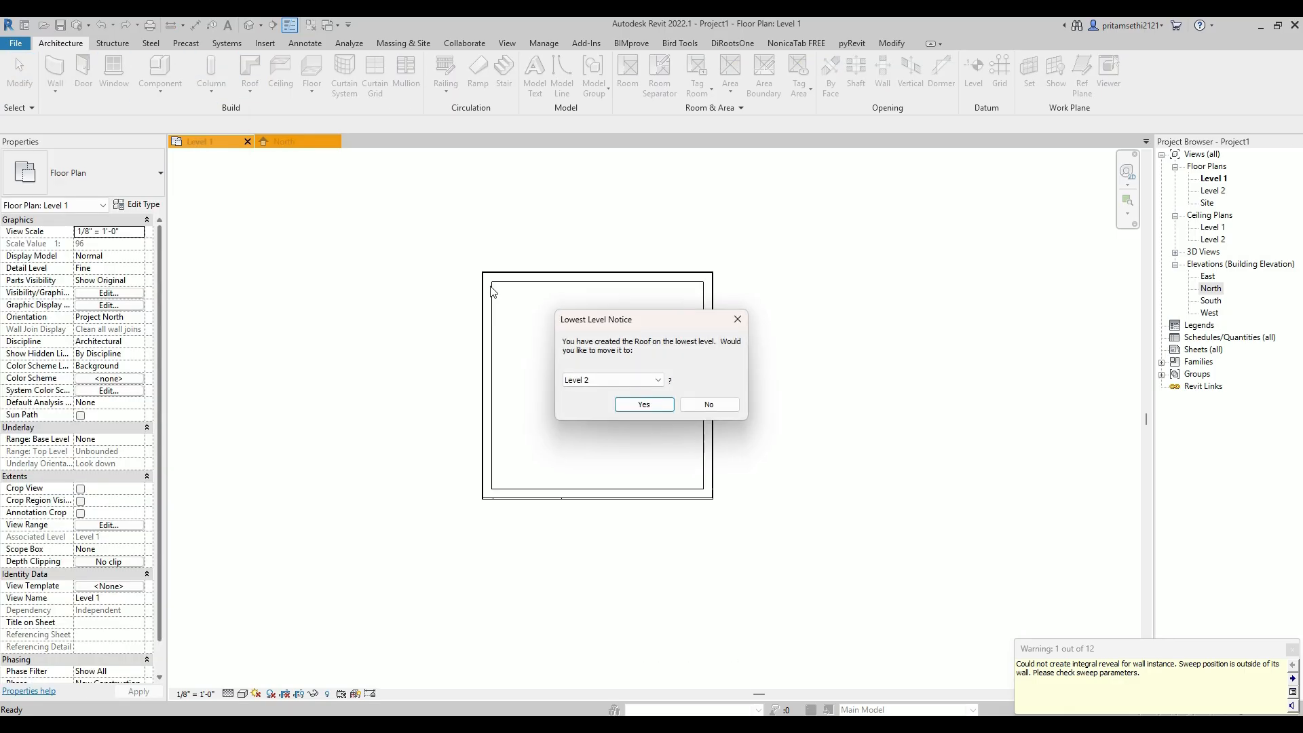
pyautogui.click(644, 404)
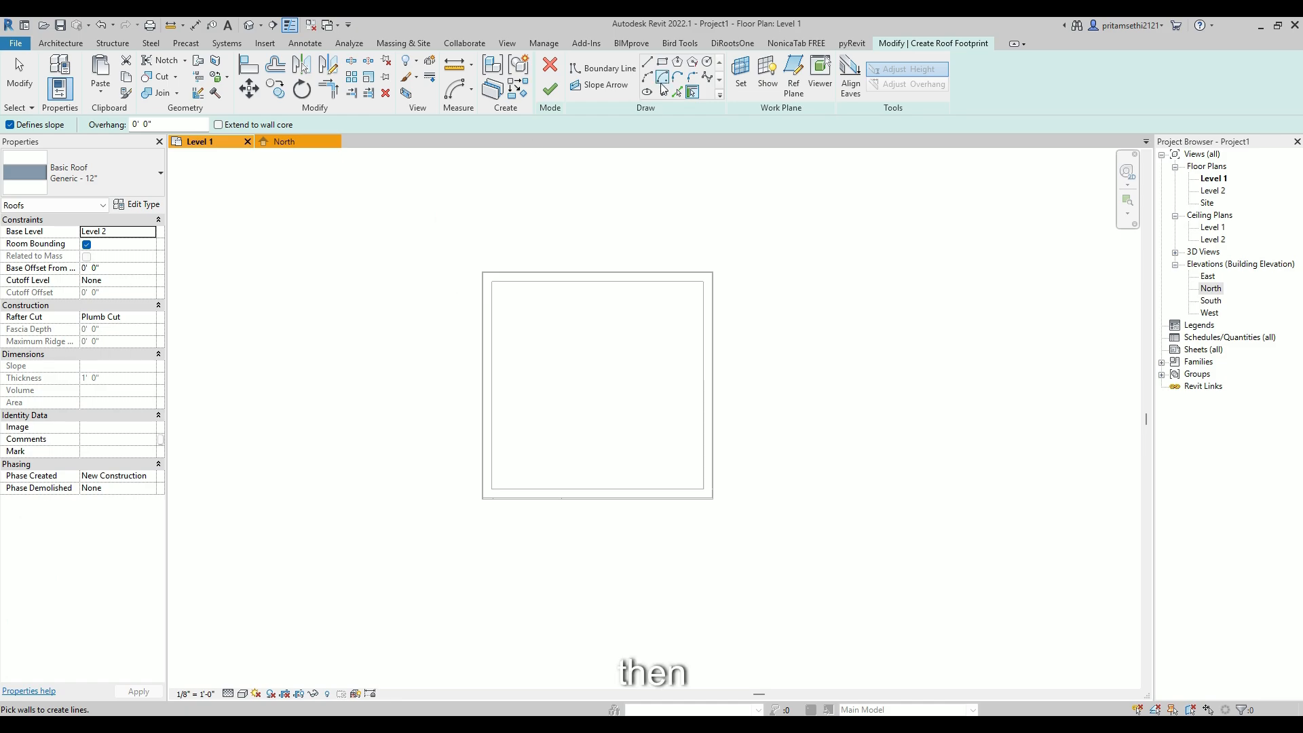
pyautogui.click(663, 61)
pyautogui.click(436, 231)
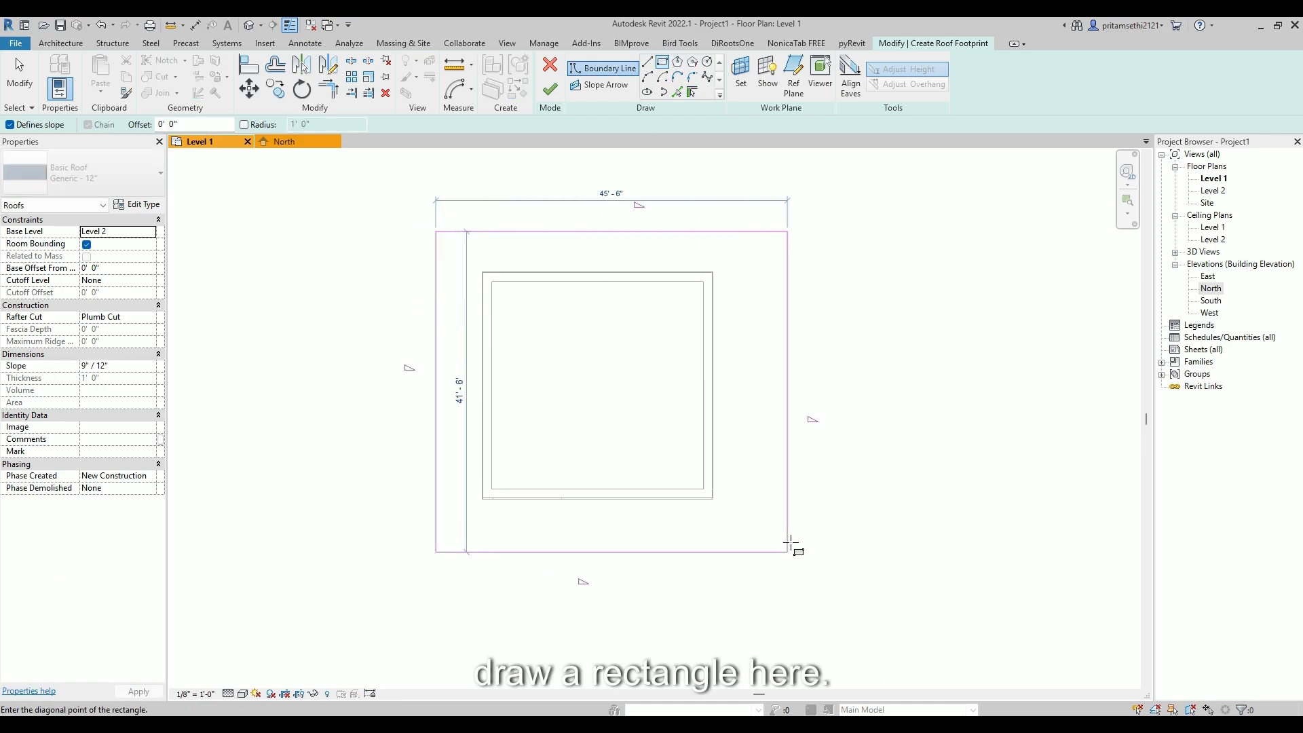
pyautogui.click(761, 541)
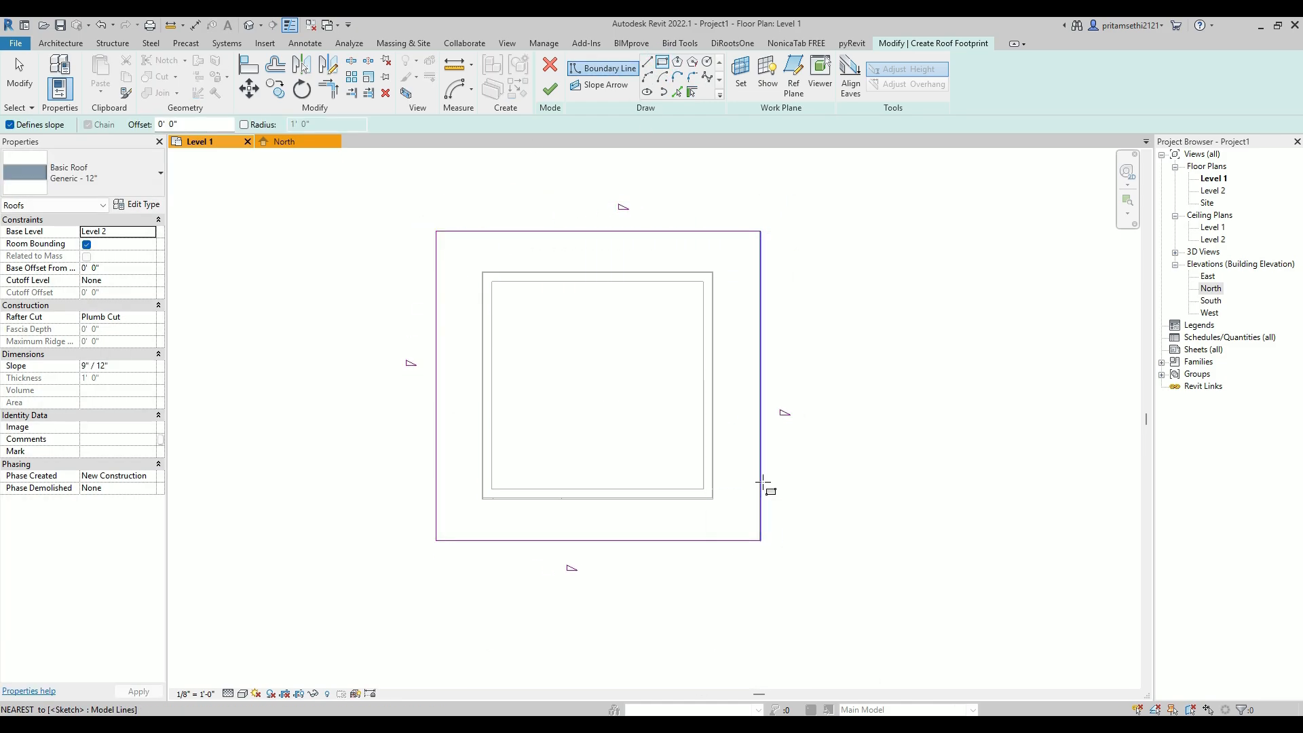
pyautogui.press('Escape')
# Turn off Defines Slope for the two vertical boundary edges of the roof footprint and finish the roof
pyautogui.click(762, 480)
pyautogui.keyDown('ctrl'); pyautogui.click(436, 460); pyautogui.keyUp('ctrl')
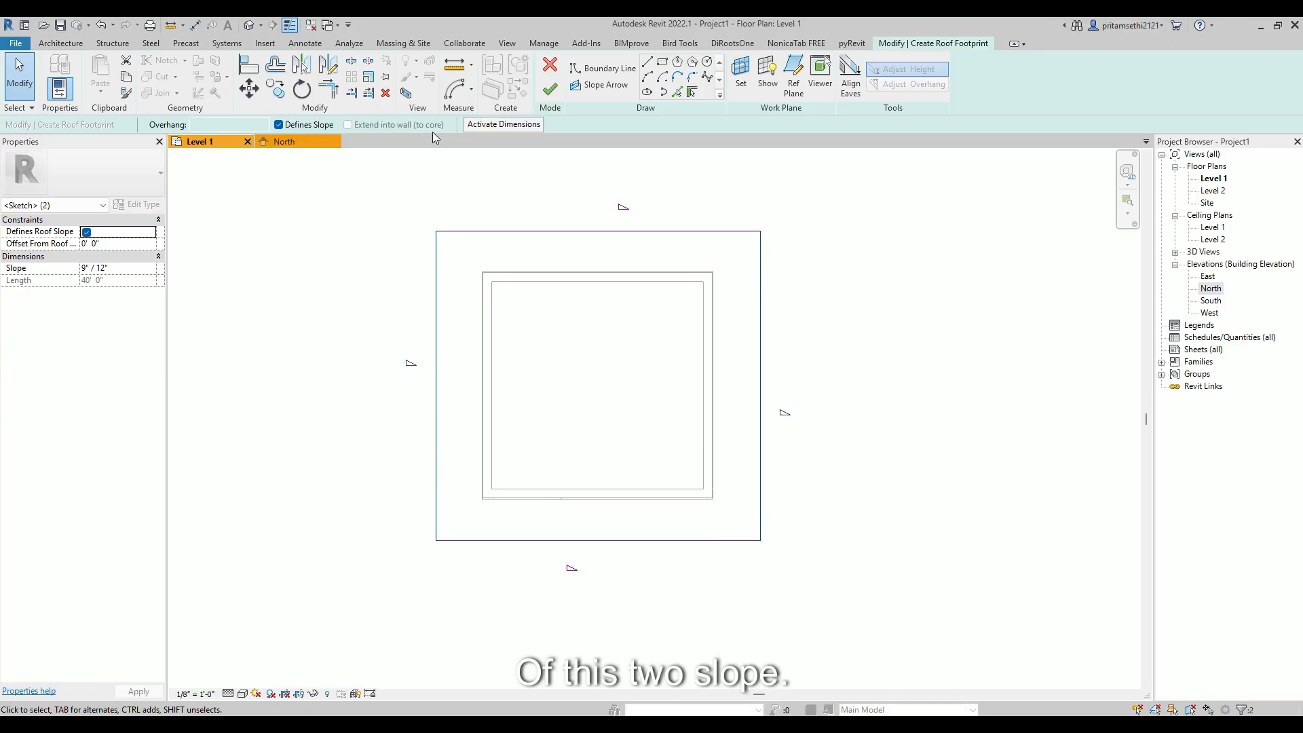
pyautogui.click(299, 361)
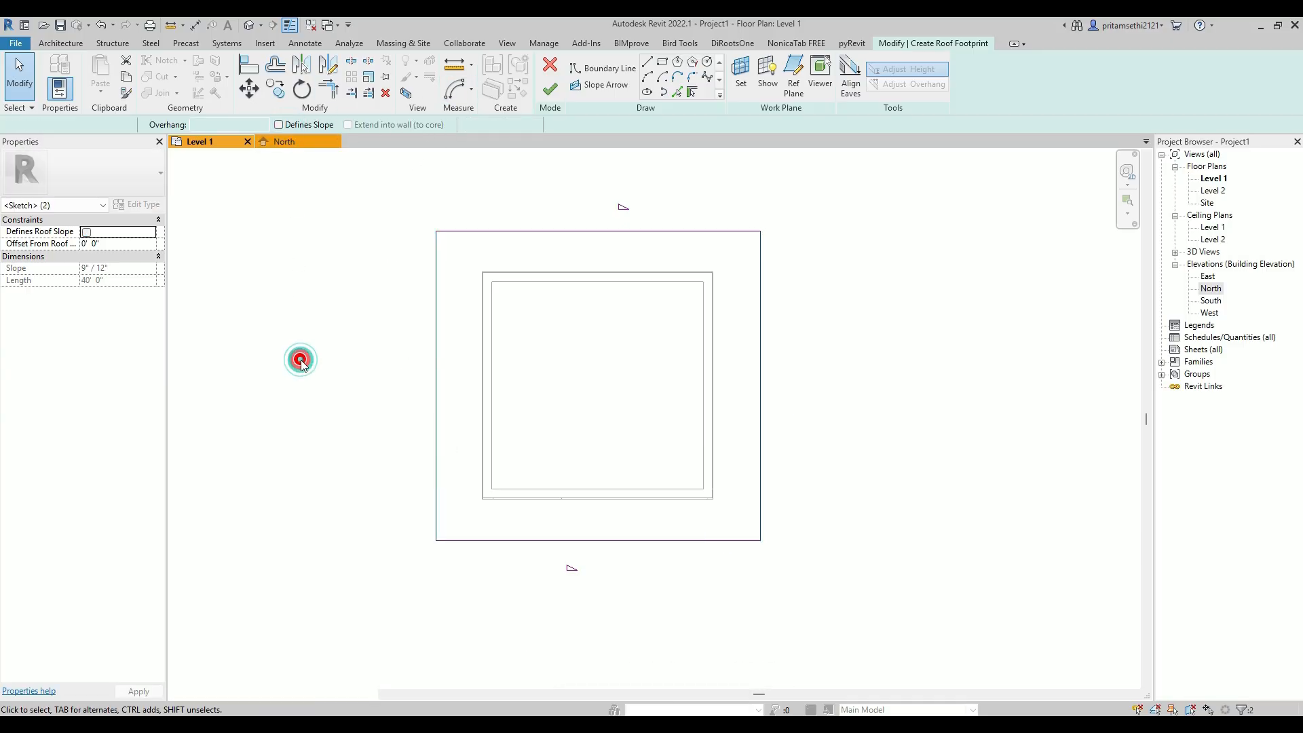
pyautogui.click(553, 95)
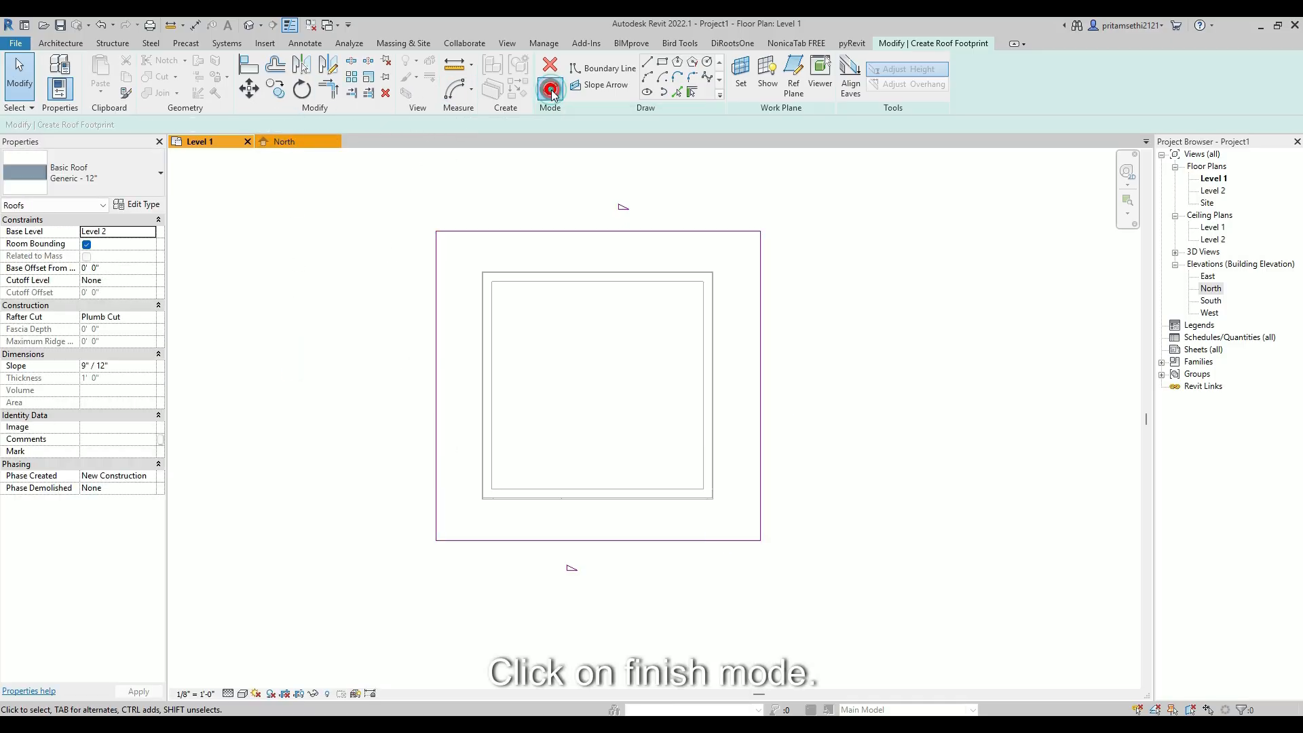
pyautogui.click(372, 474)
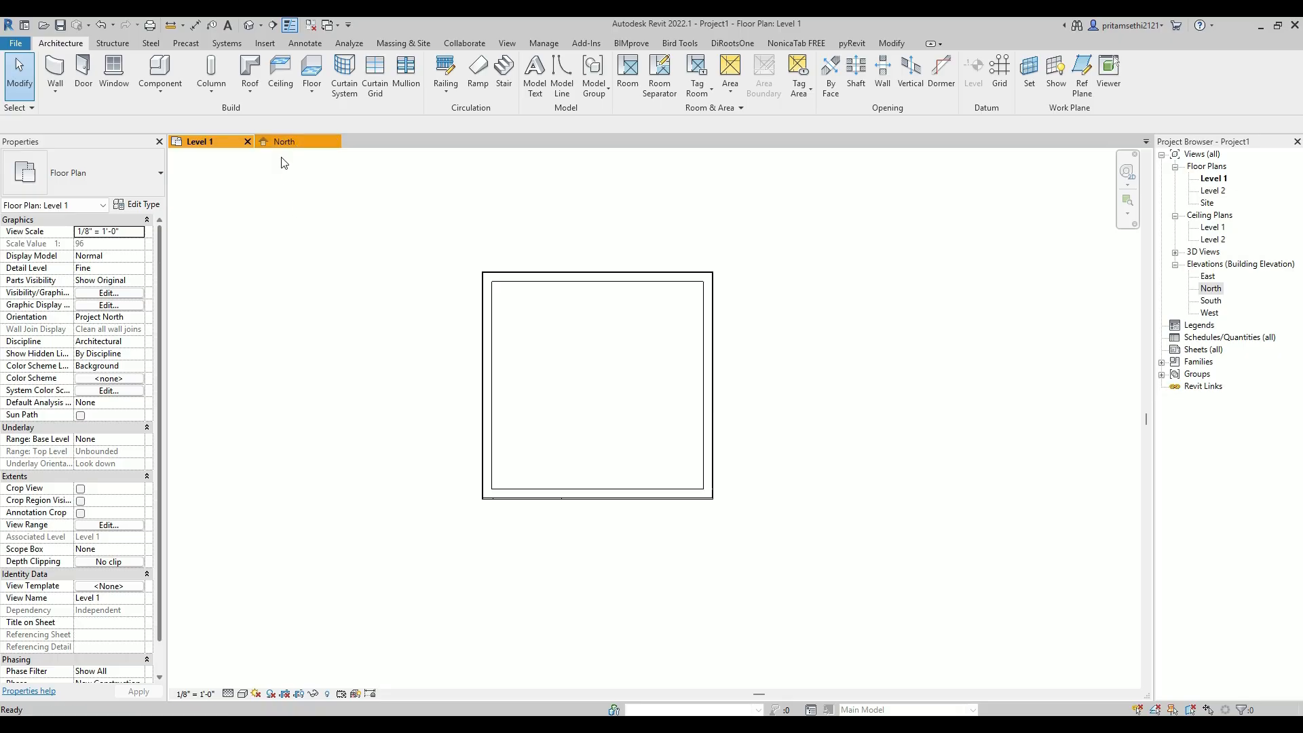
# In the default 3D view, select the four rectangle walls and set their Top Constraint to Up to level: Level 3
pyautogui.click(251, 28)
pyautogui.keyDown('shift'); pyautogui.moveTo(563, 502); pyautogui.dragTo(617, 520, button='middle'); pyautogui.keyUp('shift')
pyautogui.scroll(2, 633, 432)
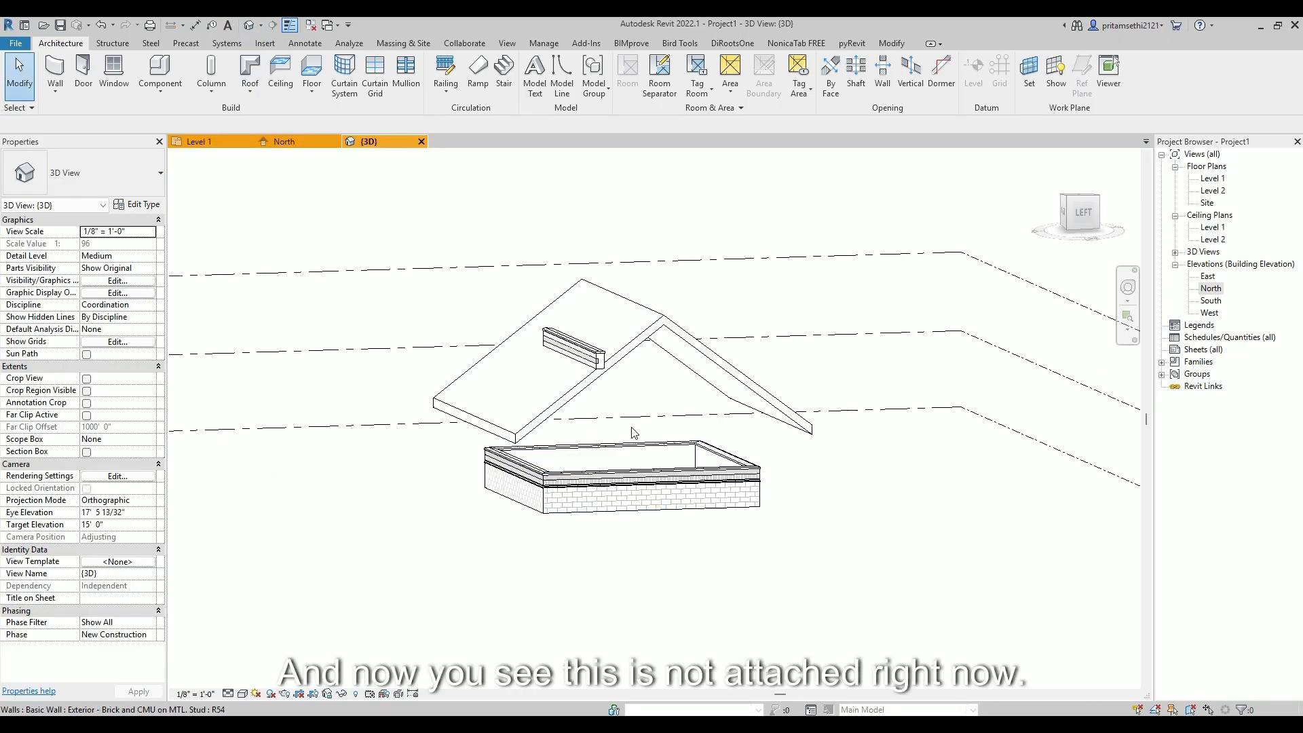
pyautogui.click(563, 346)
pyautogui.press('Escape')
pyautogui.moveTo(710, 515)
pyautogui.keyDown('shift'); pyautogui.mouseDown(button='middle')
pyautogui.moveTo(641, 521)
pyautogui.moveTo(722, 516)
pyautogui.mouseUp(button='middle'); pyautogui.keyUp('shift')
pyautogui.click(628, 490)
pyautogui.click(1095, 216)
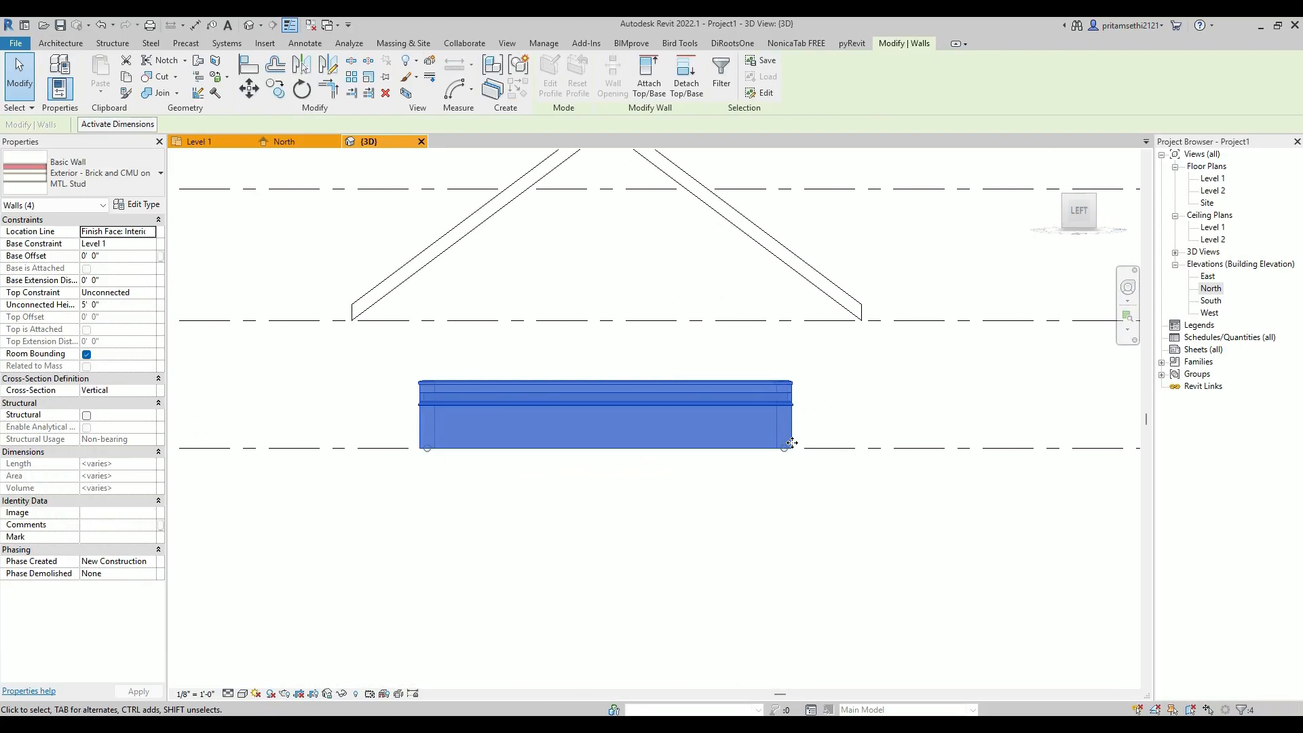
pyautogui.moveTo(707, 445); pyautogui.dragTo(663, 531, button='middle')
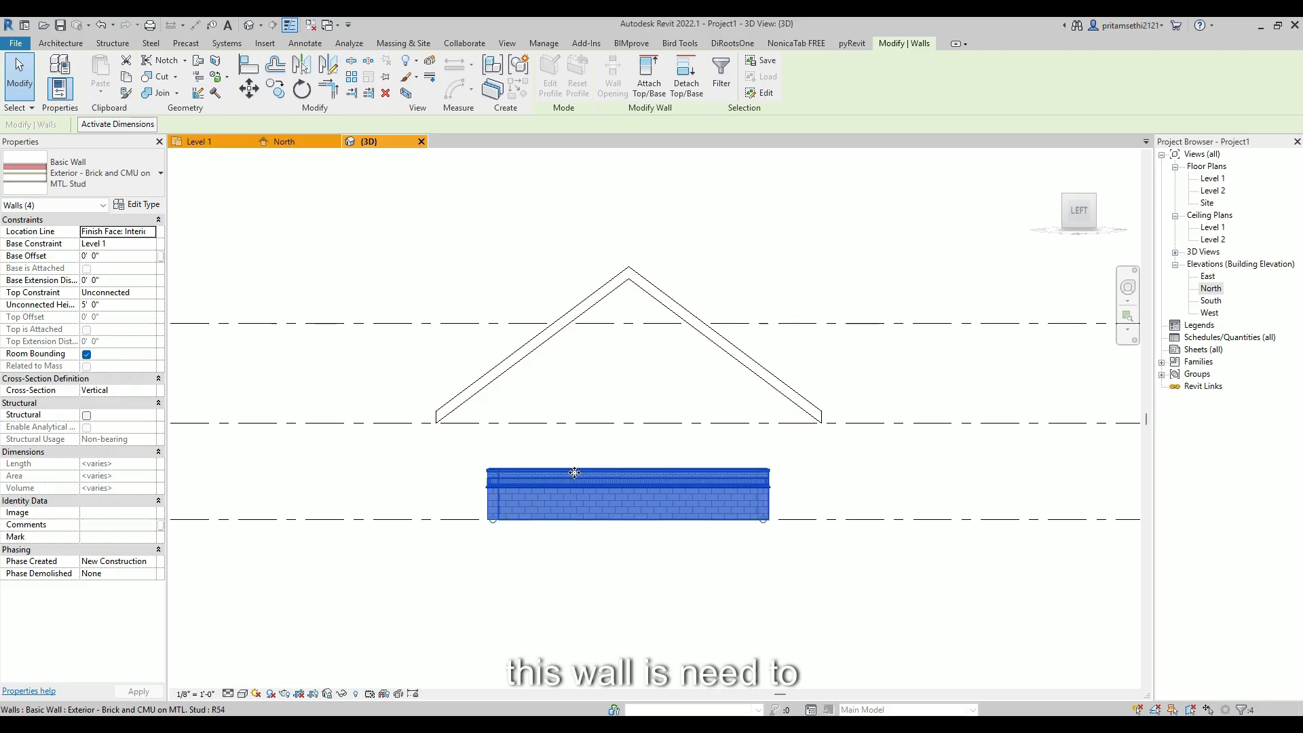
pyautogui.click(139, 293)
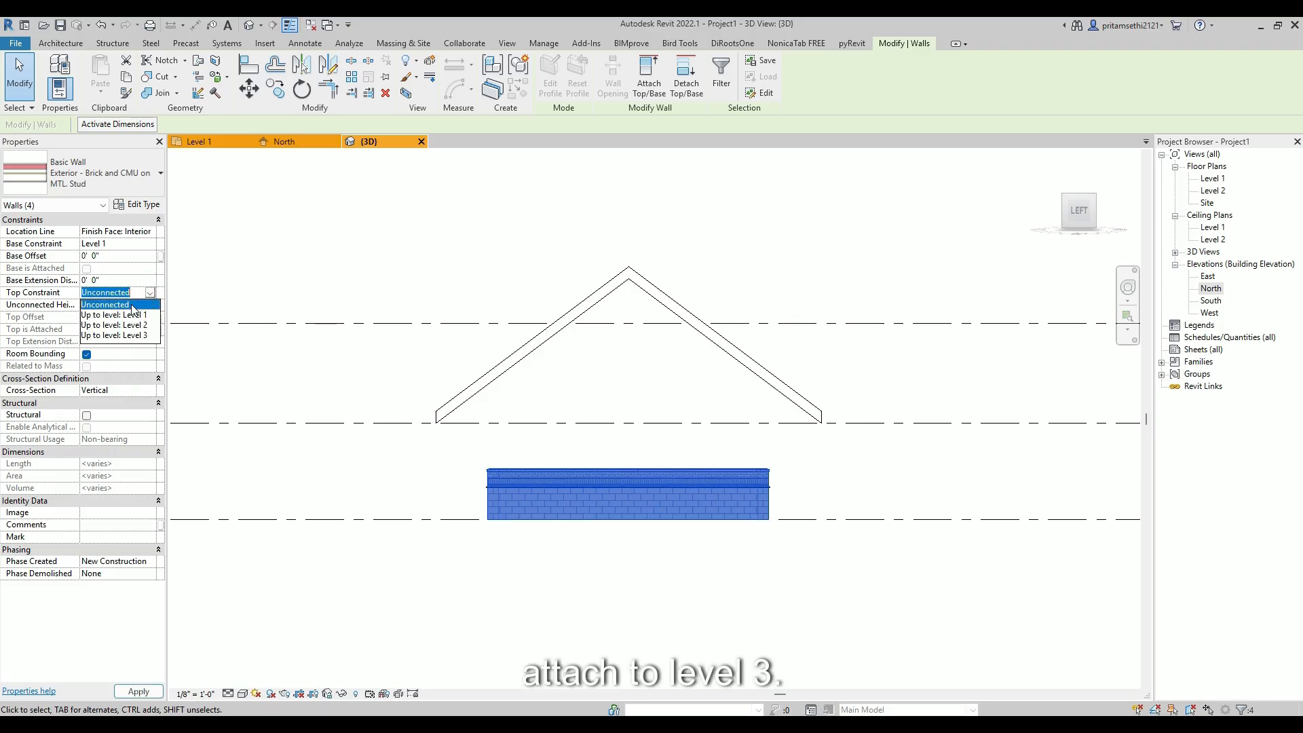
pyautogui.click(123, 335)
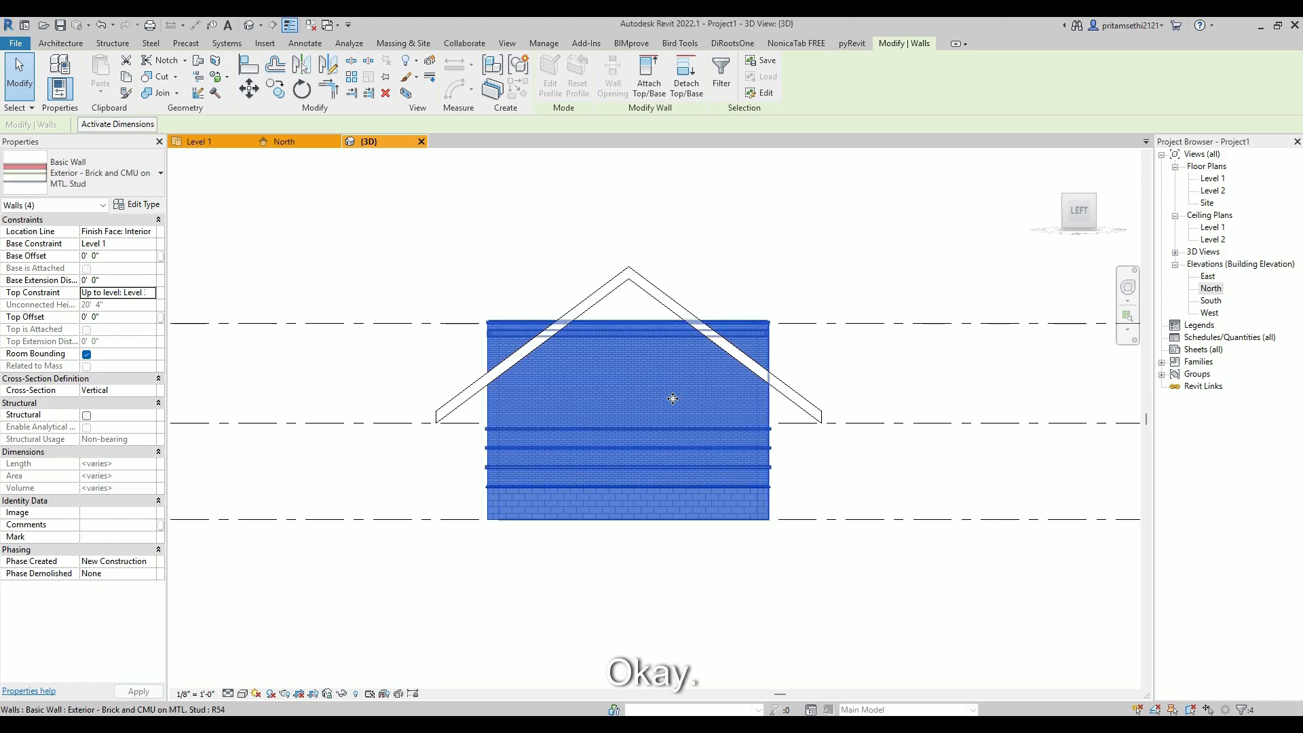
# Attach the top of the 28' 6" side wall beneath the eave to the roof
pyautogui.keyDown('shift'); pyautogui.moveTo(568, 370); pyautogui.dragTo(502, 380, button='middle'); pyautogui.keyUp('shift')
pyautogui.click(439, 377)
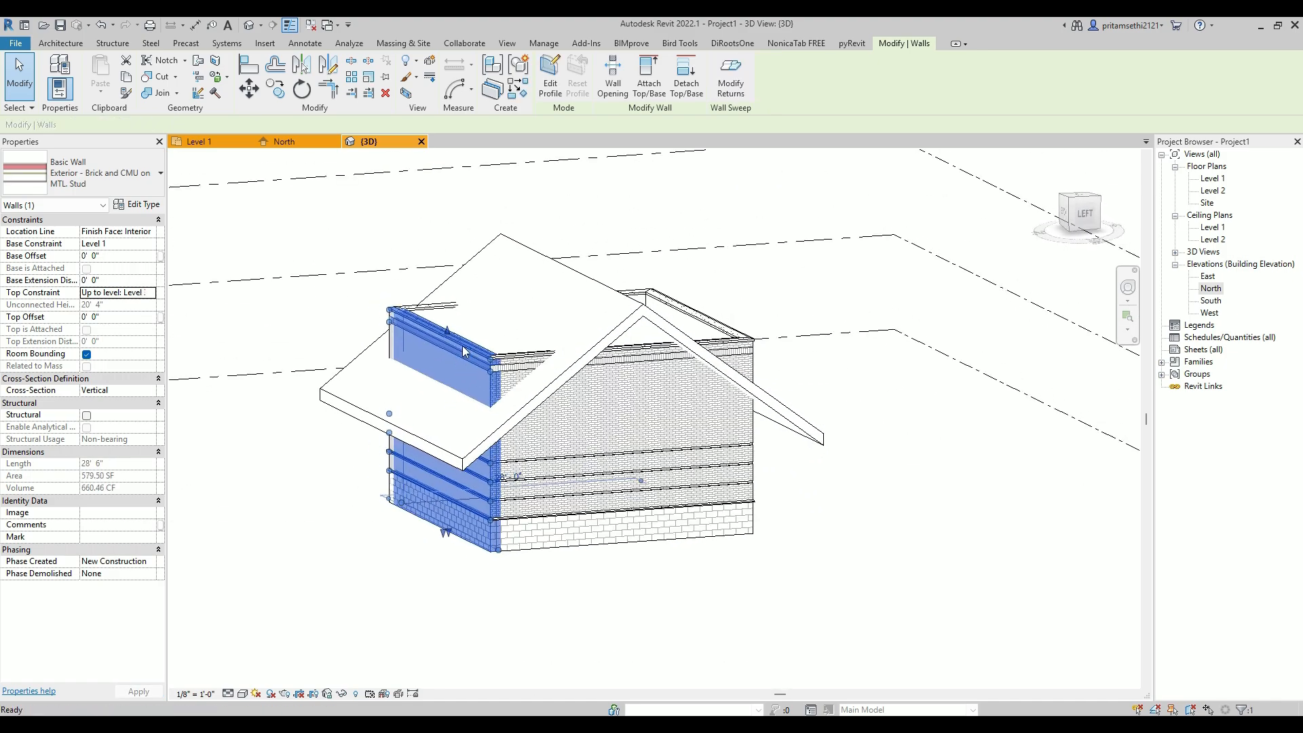
pyautogui.click(649, 88)
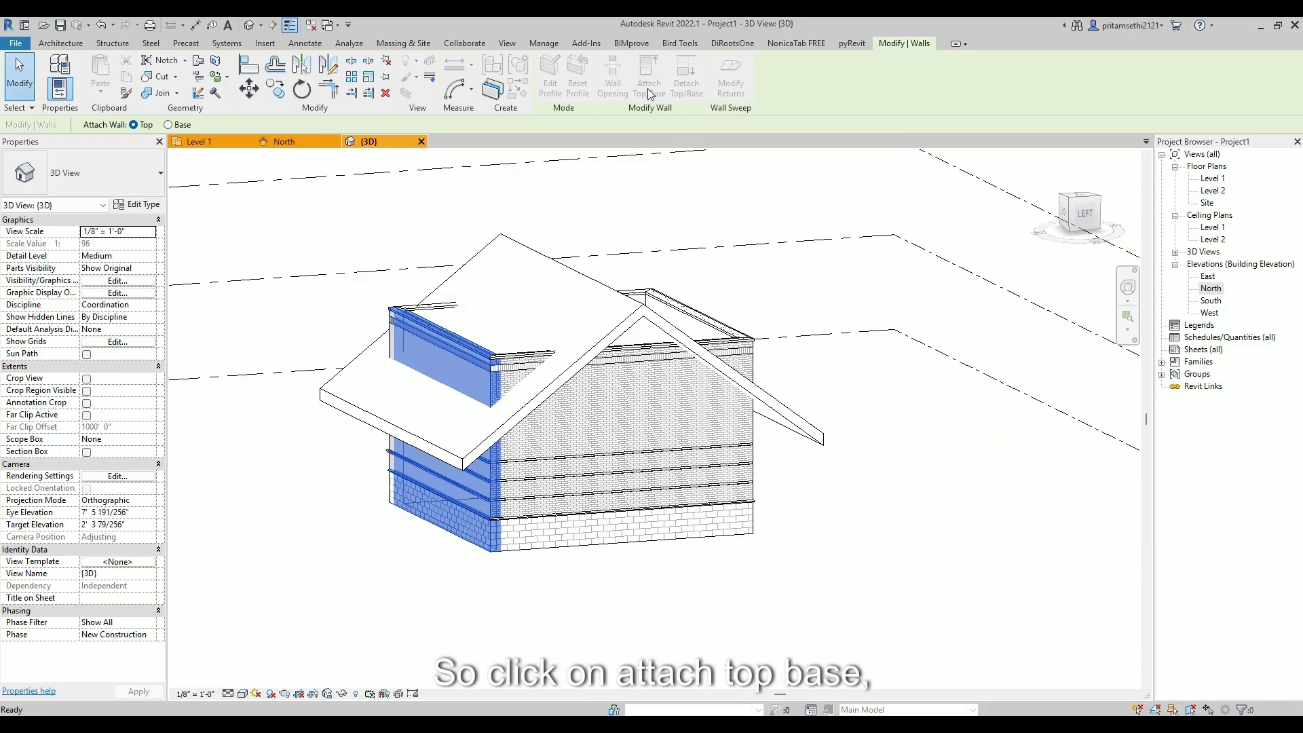
pyautogui.click(573, 275)
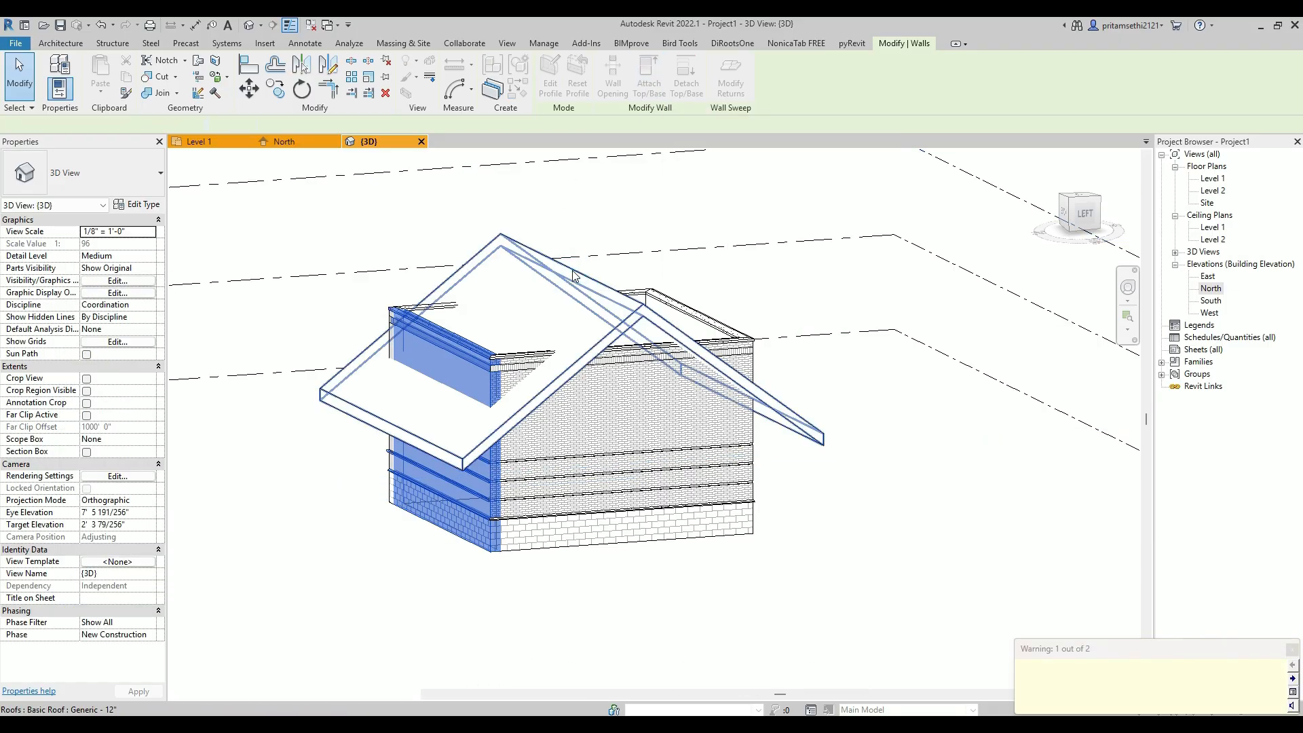
pyautogui.scroll(5, 513, 470)
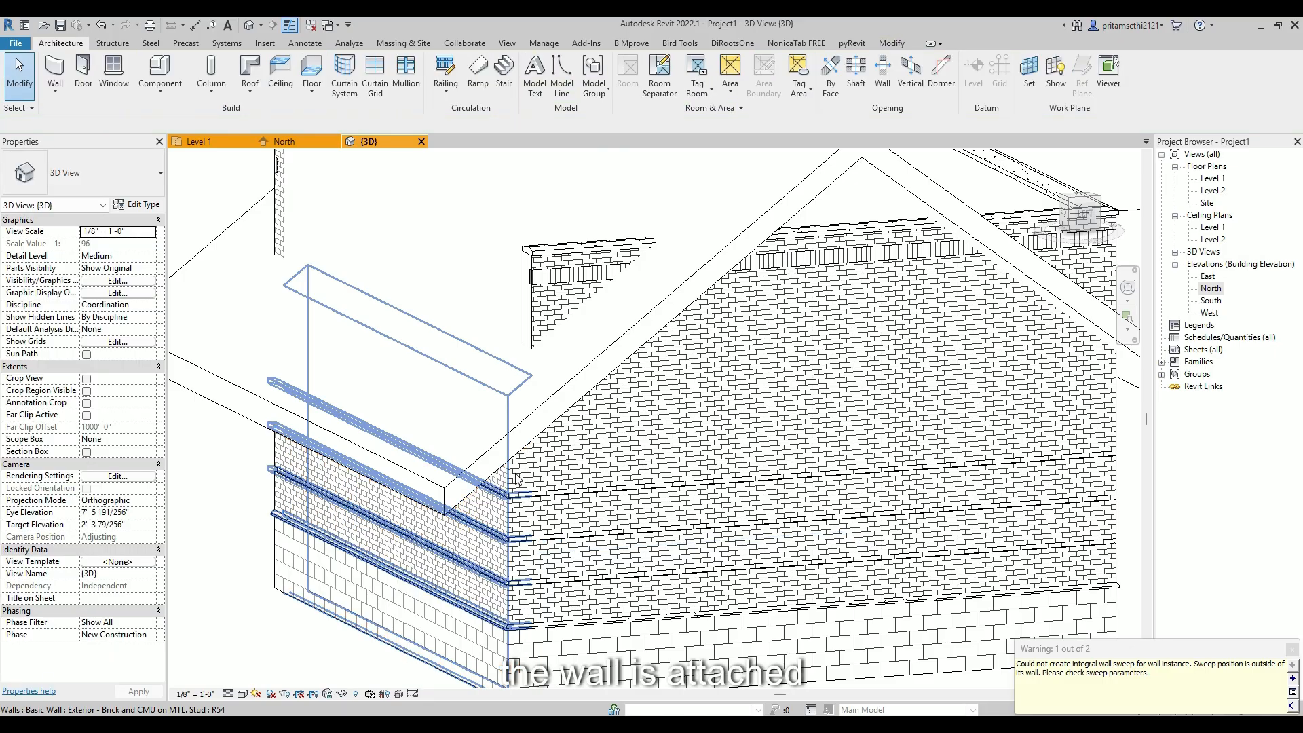
# Select the front gable-end wall and stretch its top above the roof, to a Top Offset of about 19' 4 5/8"
pyautogui.moveTo(514, 470)
pyautogui.keyDown('shift'); pyautogui.mouseDown(button='middle')
pyautogui.moveTo(446, 448)
pyautogui.moveTo(466, 436)
pyautogui.moveTo(466, 353)
pyautogui.moveTo(373, 409)
pyautogui.mouseUp(button='middle'); pyautogui.keyUp('shift')
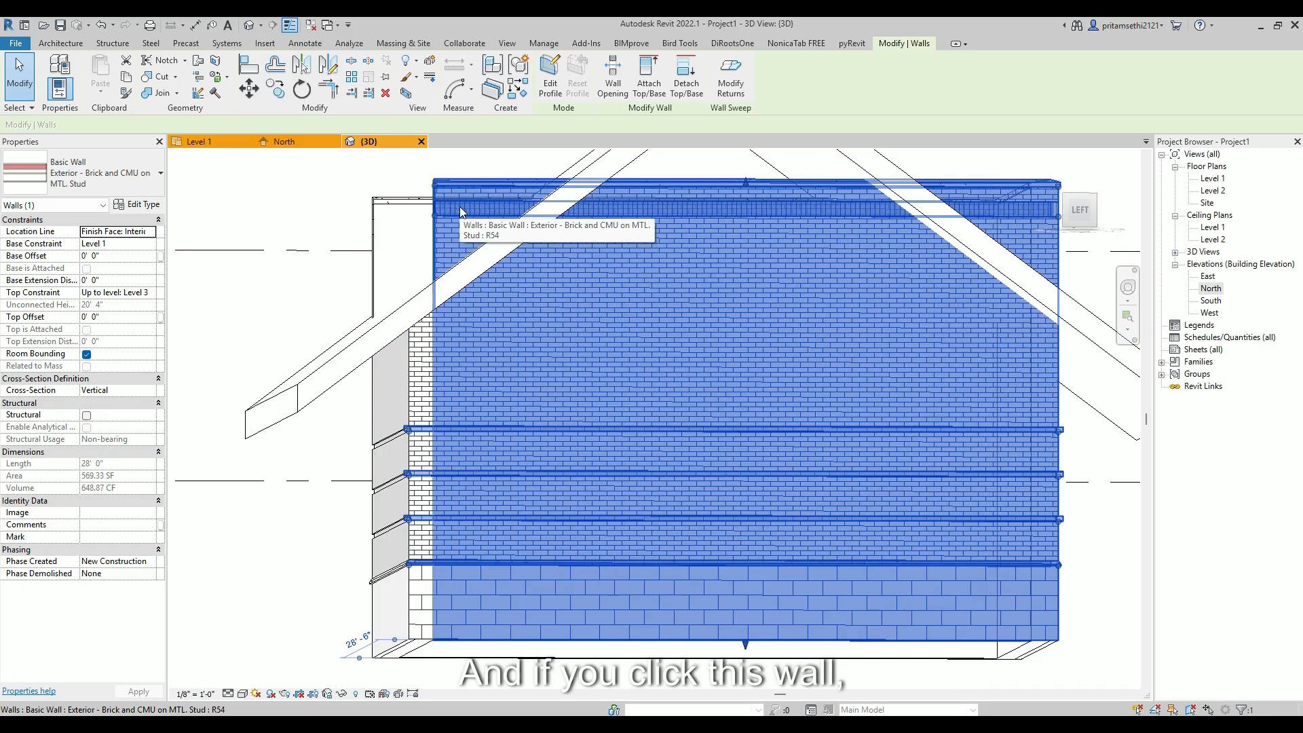
pyautogui.click(461, 213)
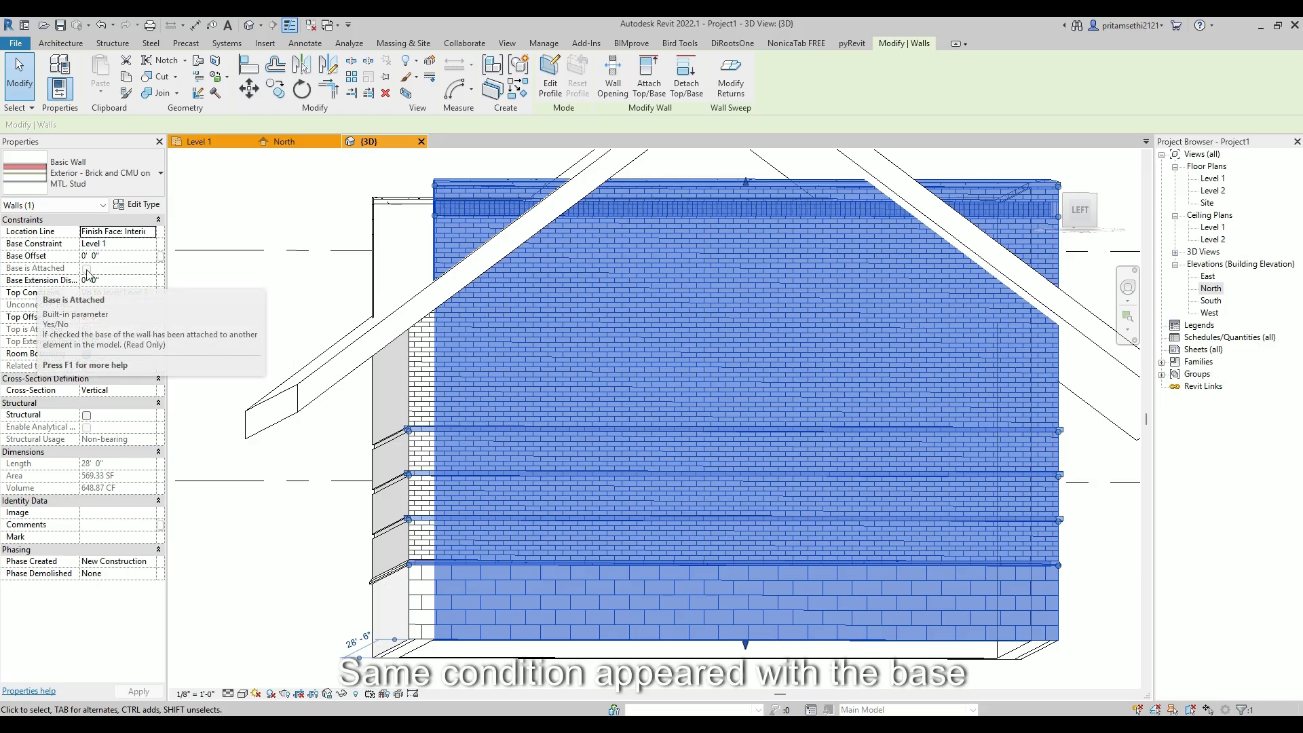
pyautogui.scroll(-3, 540, 416)
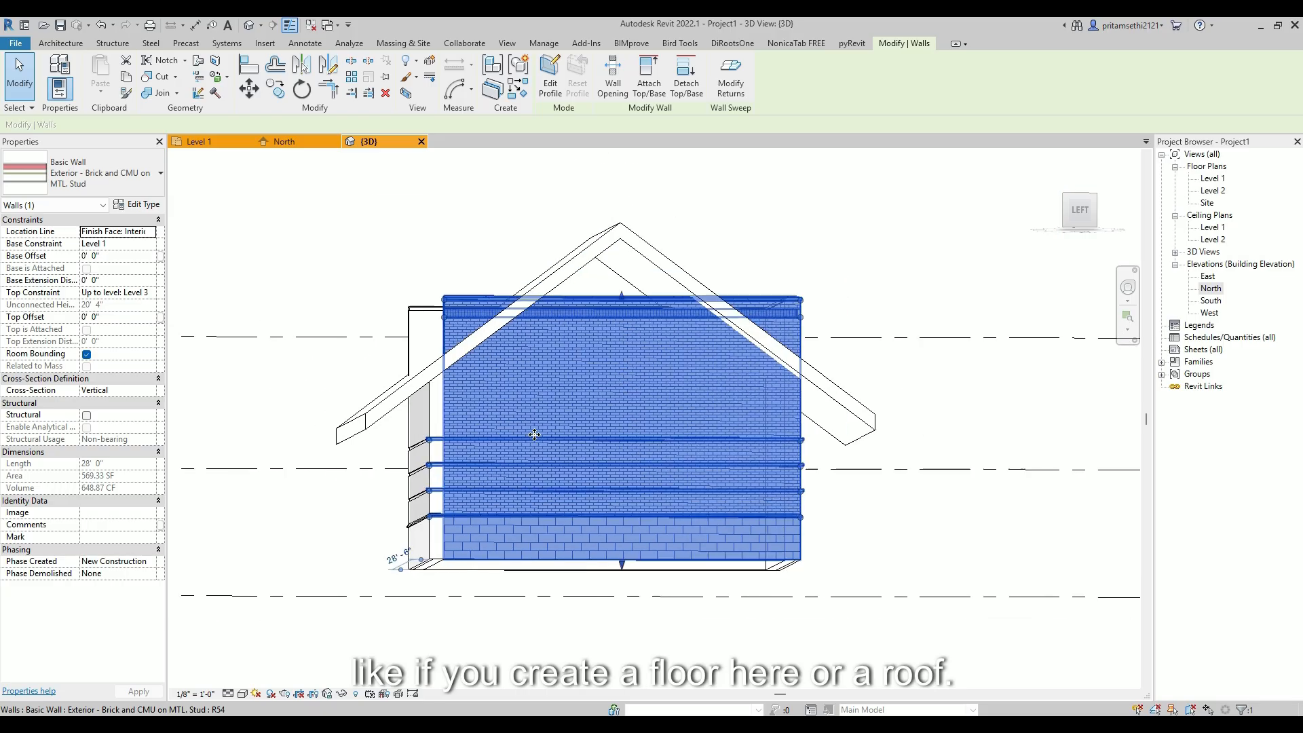
pyautogui.keyDown('shift'); pyautogui.moveTo(550, 543); pyautogui.dragTo(577, 585, button='middle'); pyautogui.keyUp('shift')
pyautogui.click(626, 438)
pyautogui.click(634, 468)
pyautogui.keyDown('shift'); pyautogui.moveTo(577, 585); pyautogui.dragTo(592, 409, button='middle'); pyautogui.keyUp('shift')
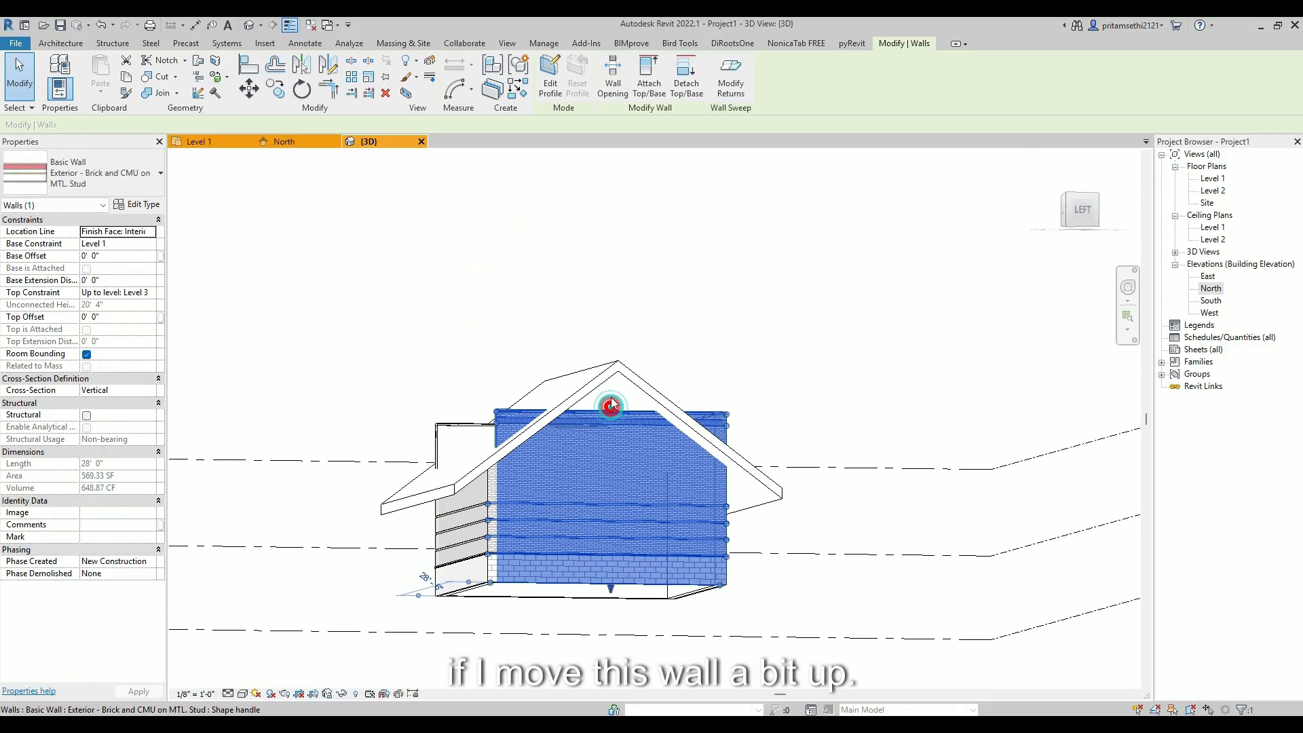
pyautogui.moveTo(610, 405); pyautogui.dragTo(611, 248)
# Try to raise the base of the brick gable-end wall by about 16' 7"
pyautogui.moveTo(609, 589); pyautogui.dragTo(617, 512)
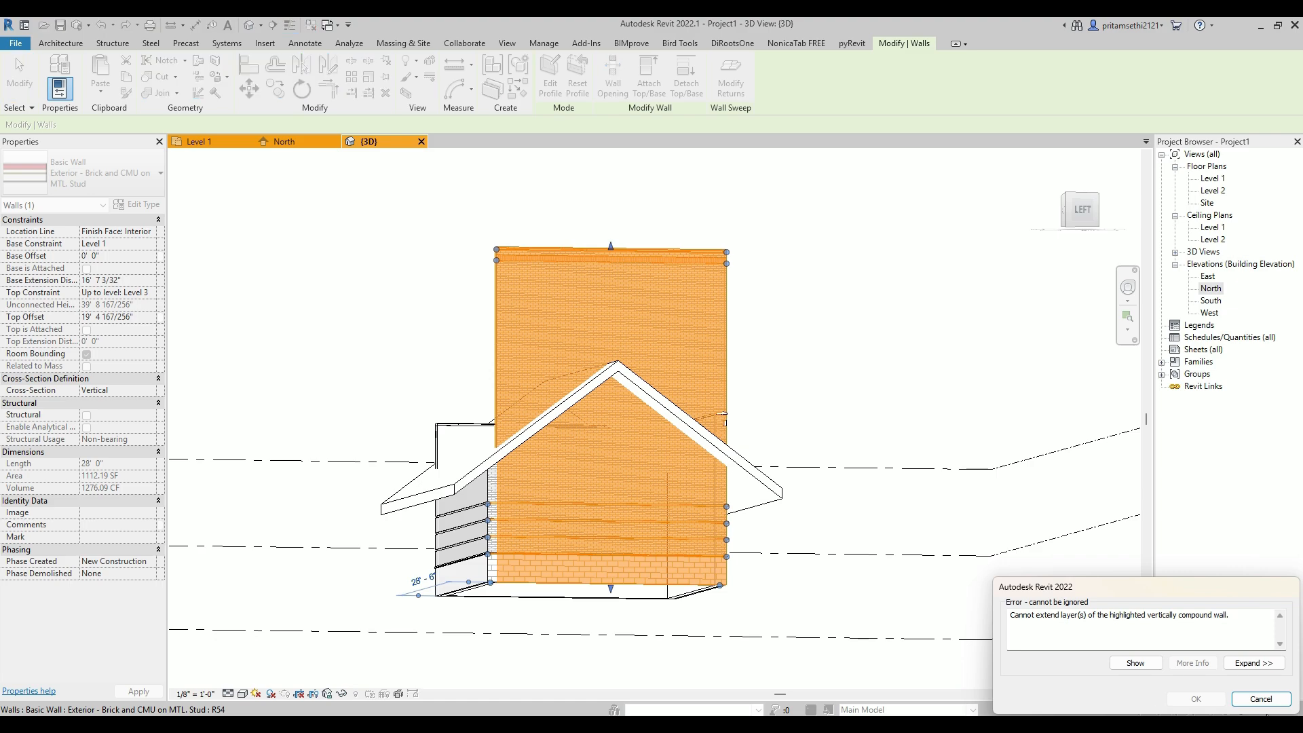
pyautogui.keyDown('shift'); pyautogui.moveTo(709, 492); pyautogui.dragTo(662, 552, button='middle'); pyautogui.keyUp('shift')
pyautogui.click(1258, 698)
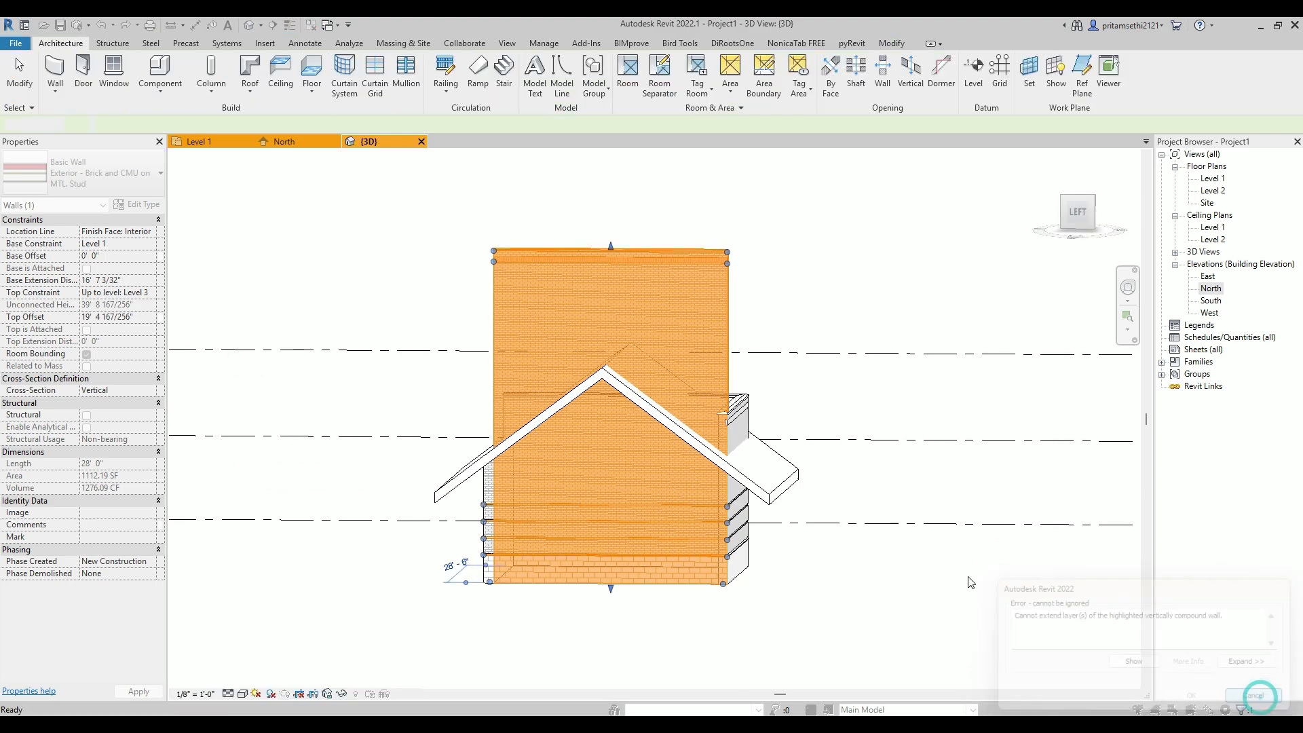
# Change the tall gable-end wall's type to Generic - 5"
pyautogui.click(727, 331)
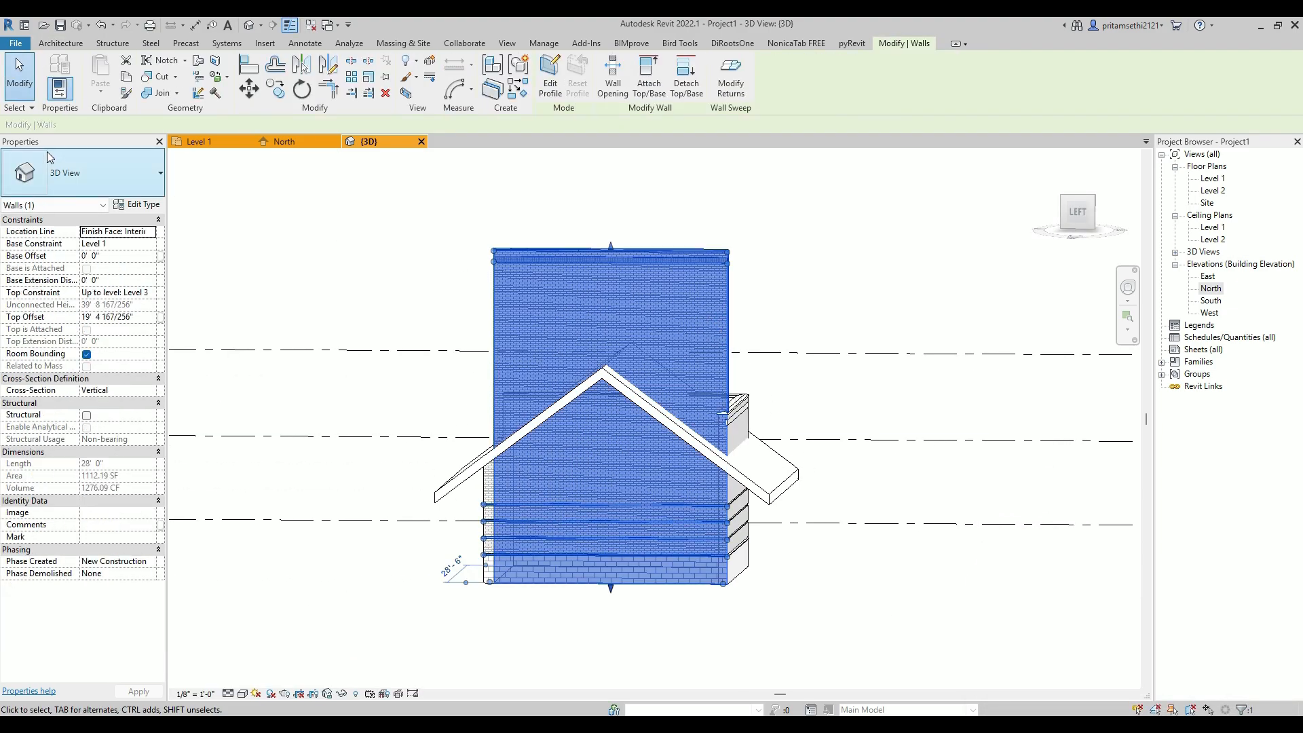
pyautogui.click(82, 173)
pyautogui.scroll(-2, 75, 404)
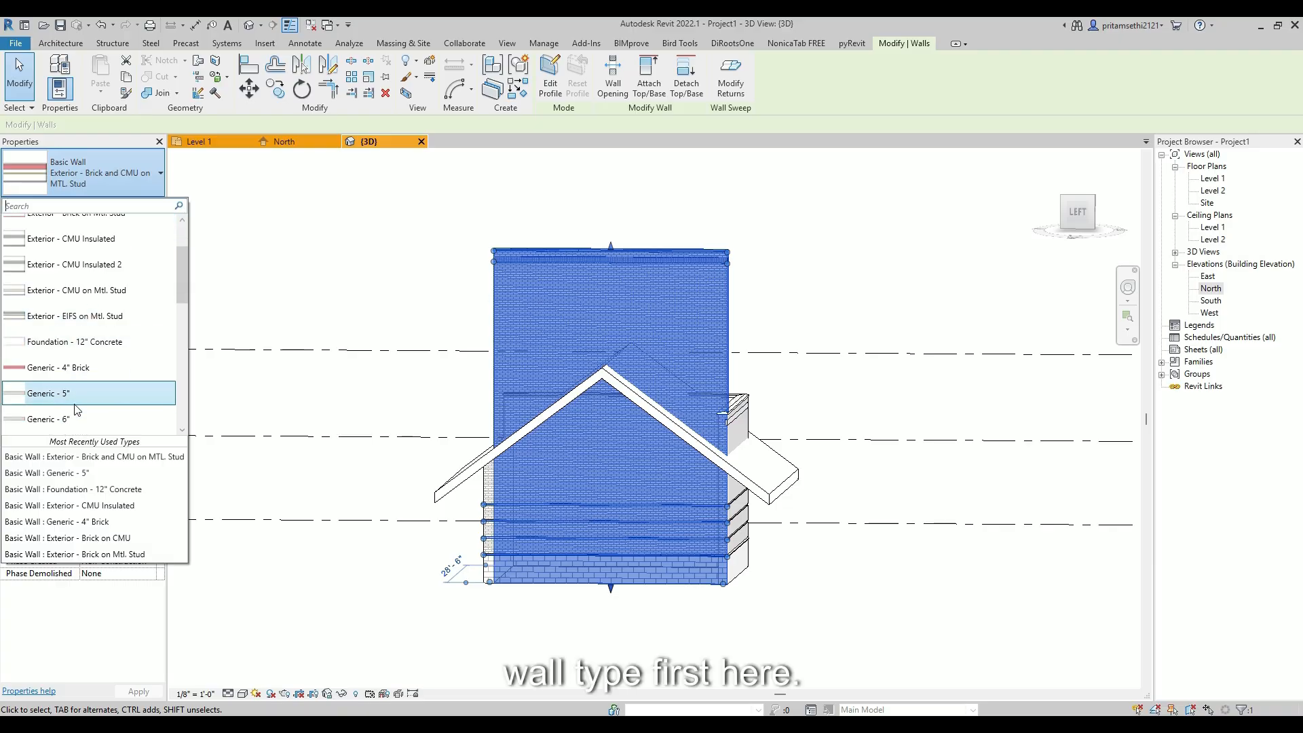
pyautogui.click(91, 397)
pyautogui.click(785, 321)
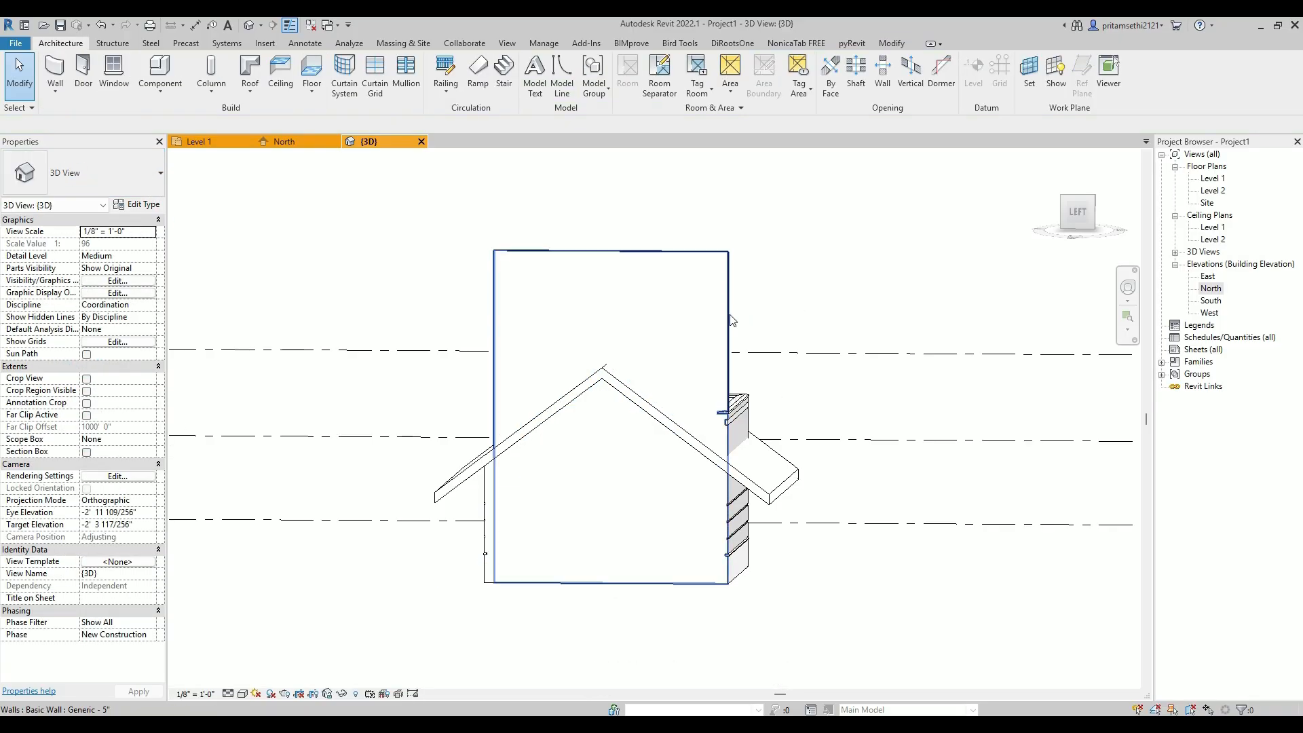
# Raise the base of the Generic - 5" wall to about the roof ridge, a Base Offset of about 23' 5 7/8"
pyautogui.click(719, 336)
pyautogui.keyDown('shift'); pyautogui.moveTo(716, 340); pyautogui.dragTo(766, 375, button='middle'); pyautogui.keyUp('shift')
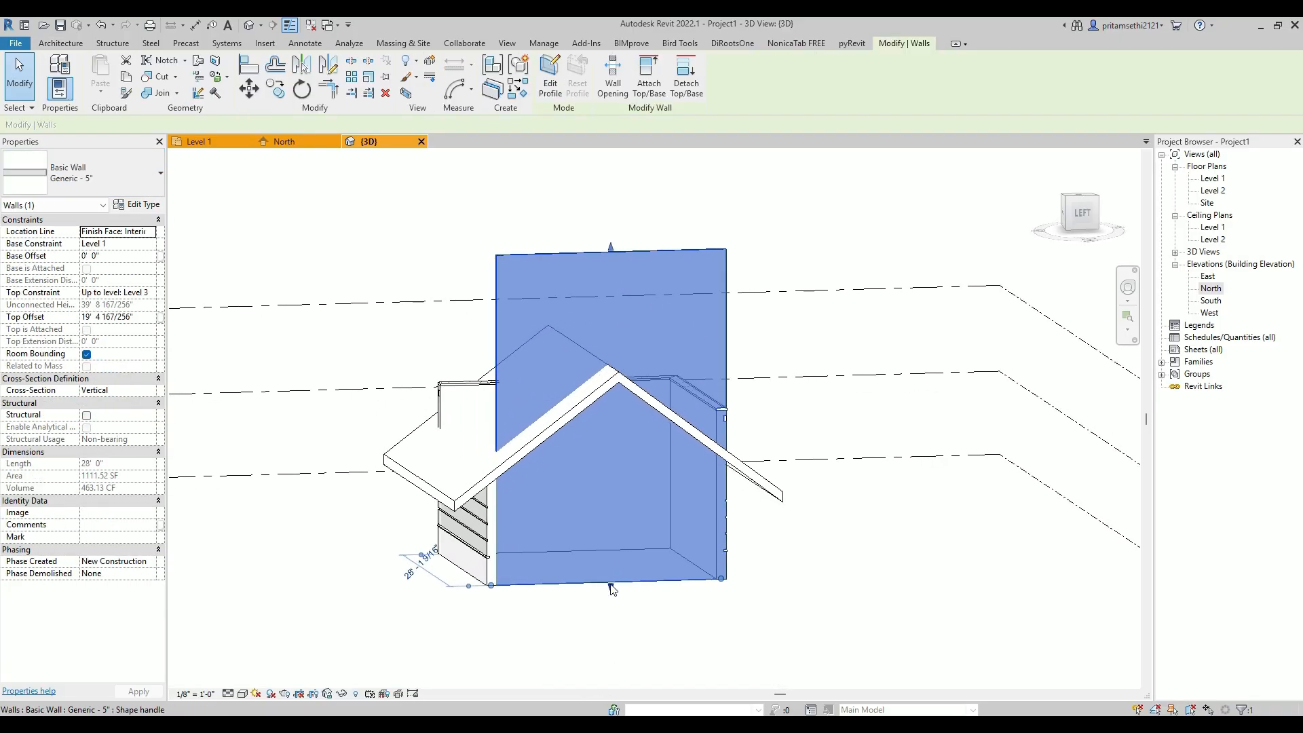
pyautogui.moveTo(610, 585); pyautogui.dragTo(617, 385)
# Attach the base of the raised Generic - 5" wall to the roof below it
pyautogui.keyDown('shift'); pyautogui.moveTo(623, 450); pyautogui.dragTo(803, 340, button='middle'); pyautogui.keyUp('shift')
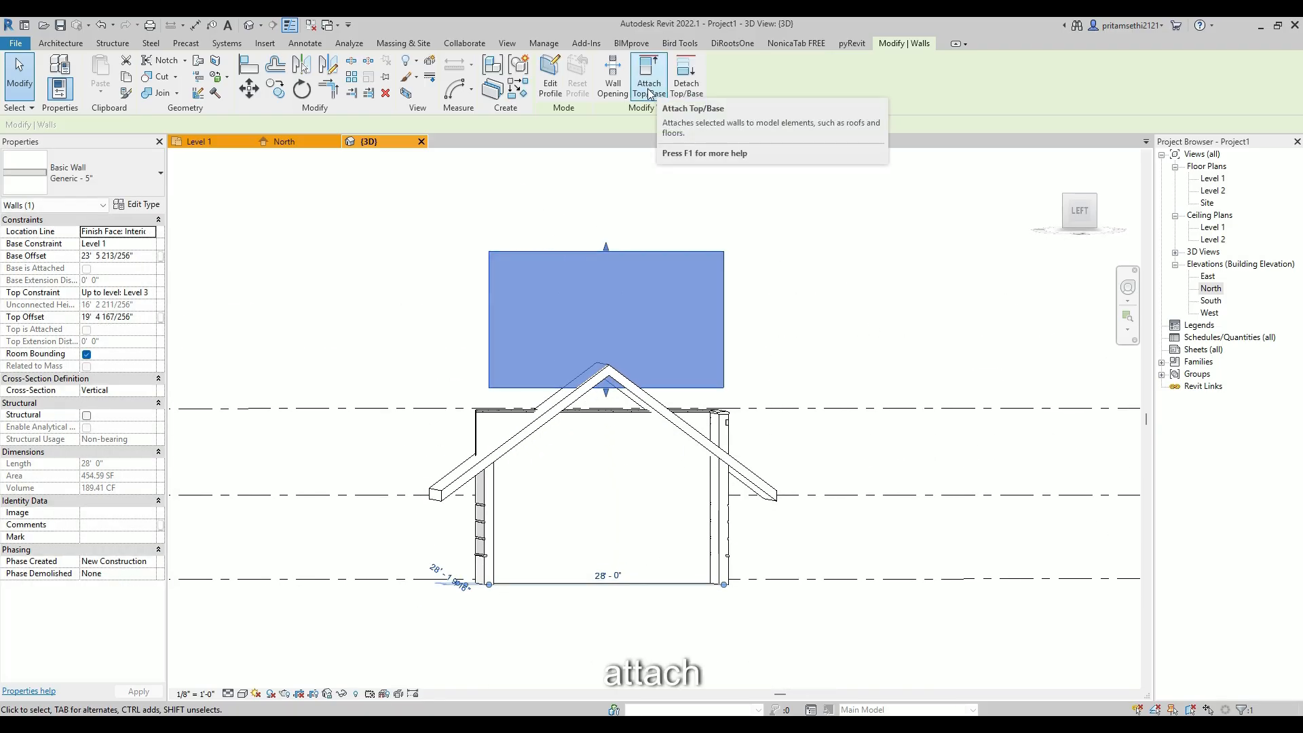
pyautogui.click(650, 93)
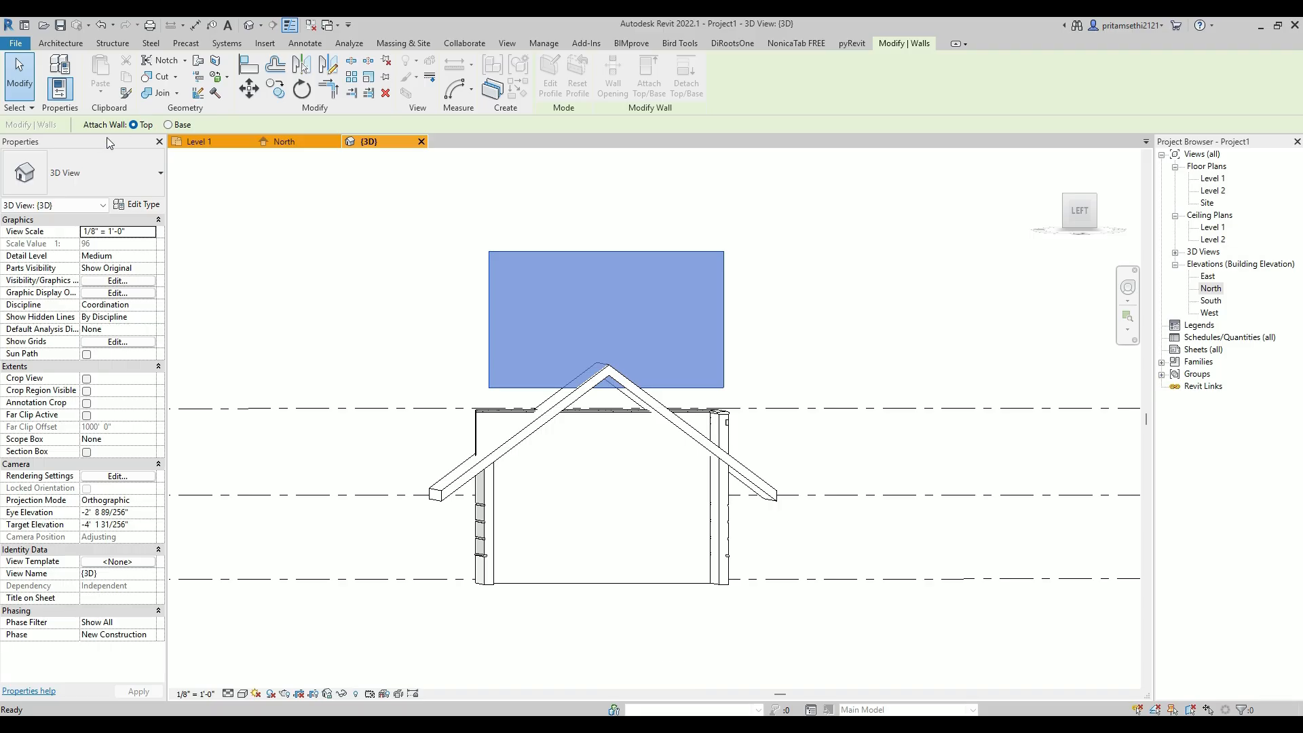
pyautogui.click(168, 126)
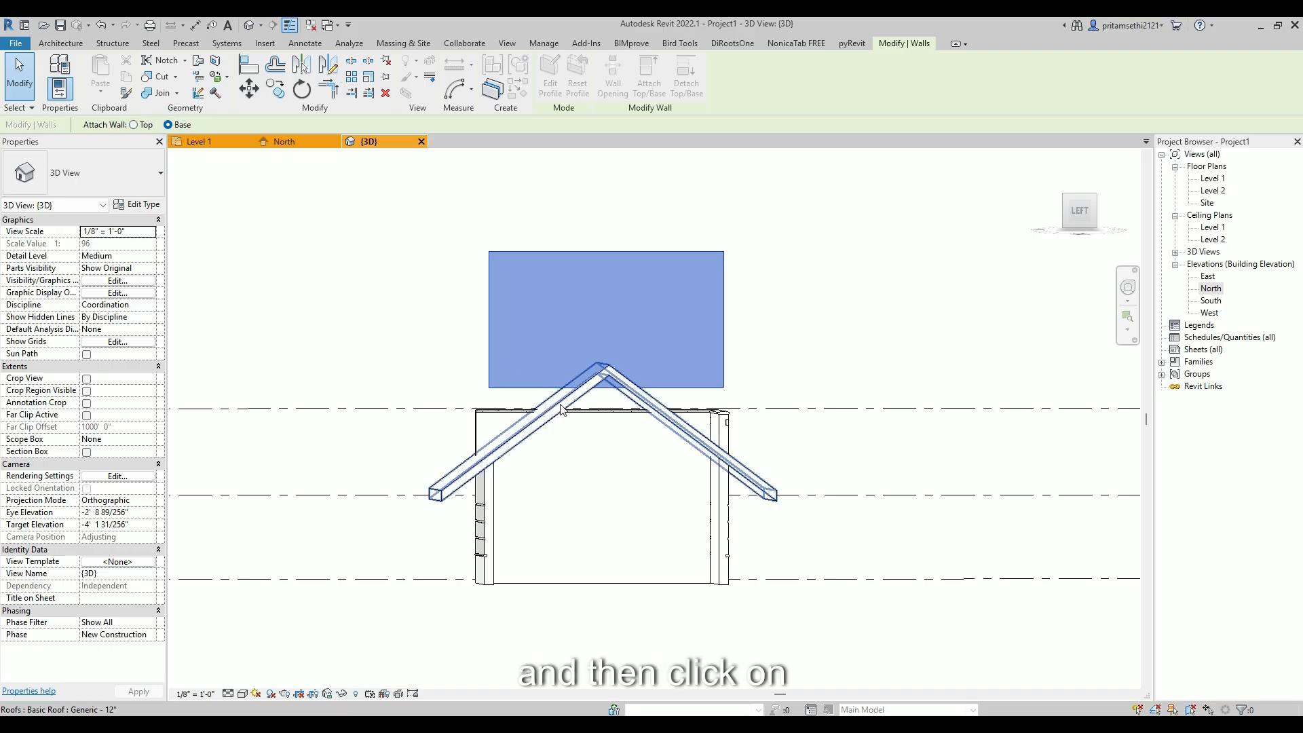
pyautogui.click(561, 407)
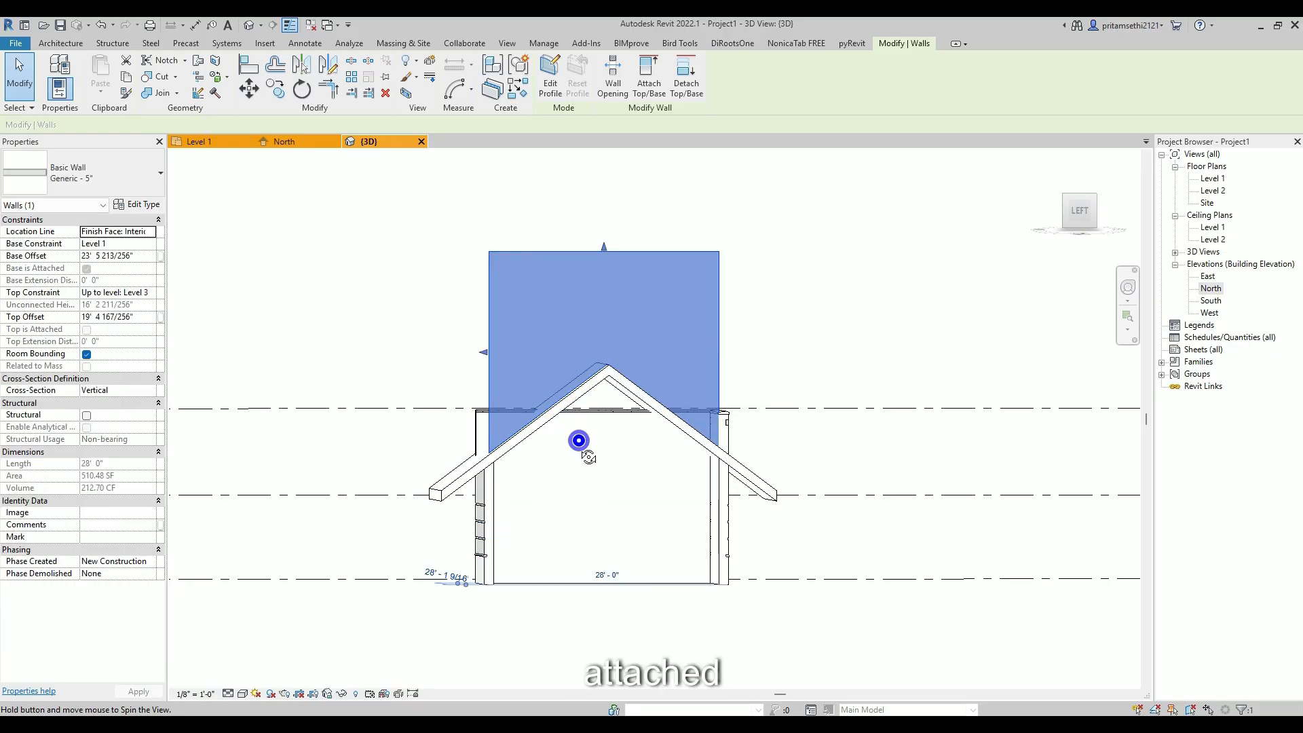
pyautogui.keyDown('shift'); pyautogui.moveTo(579, 440); pyautogui.dragTo(620, 442, button='middle'); pyautogui.keyUp('shift')
pyautogui.press('Escape')
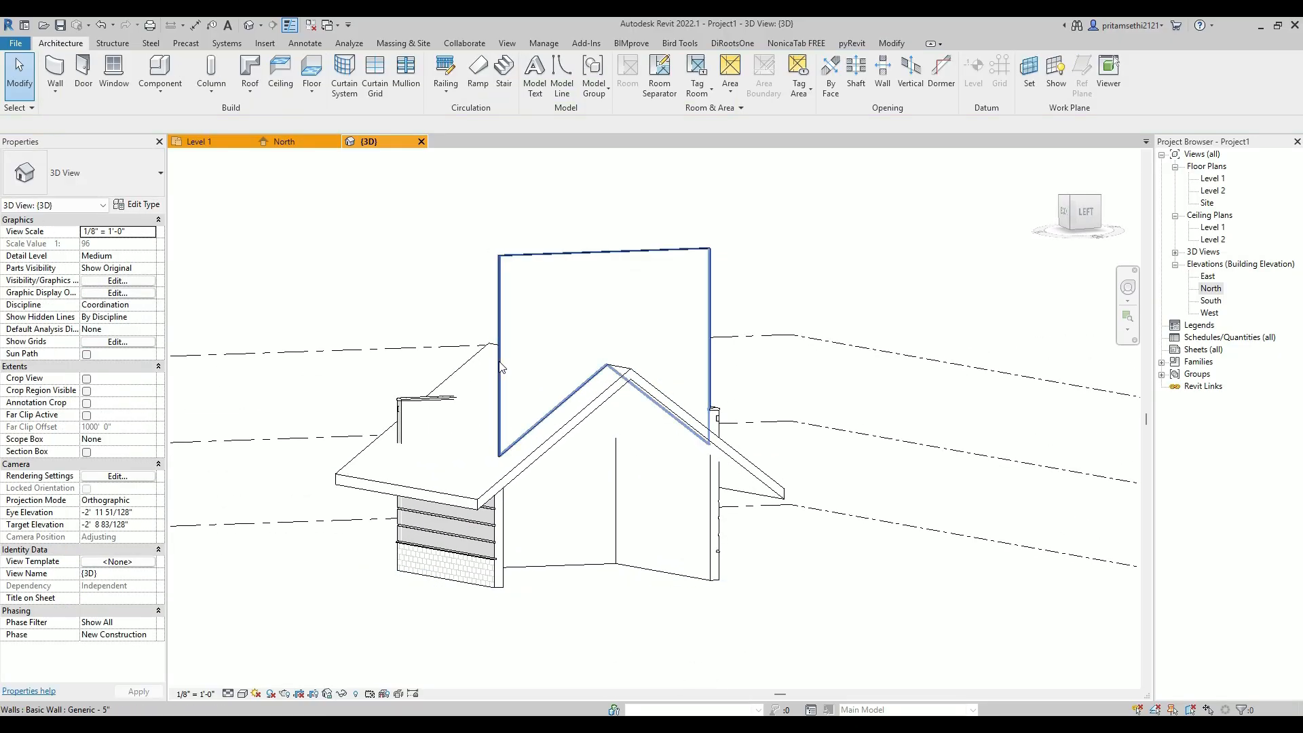
# Examine the raised wall's Base is Attached and Top Extension Distance properties, viewing the wall from the left side
pyautogui.click(500, 364)
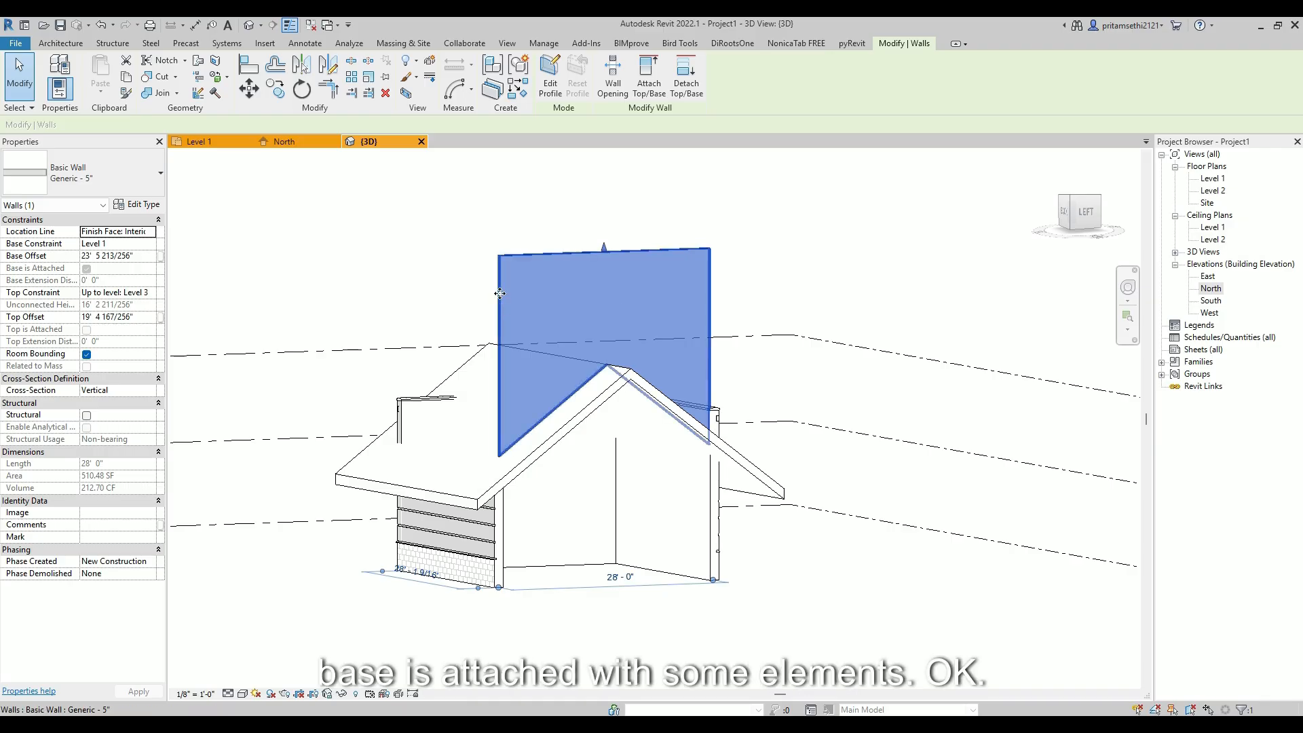
pyautogui.click(1084, 212)
pyautogui.scroll(-1, 531, 375)
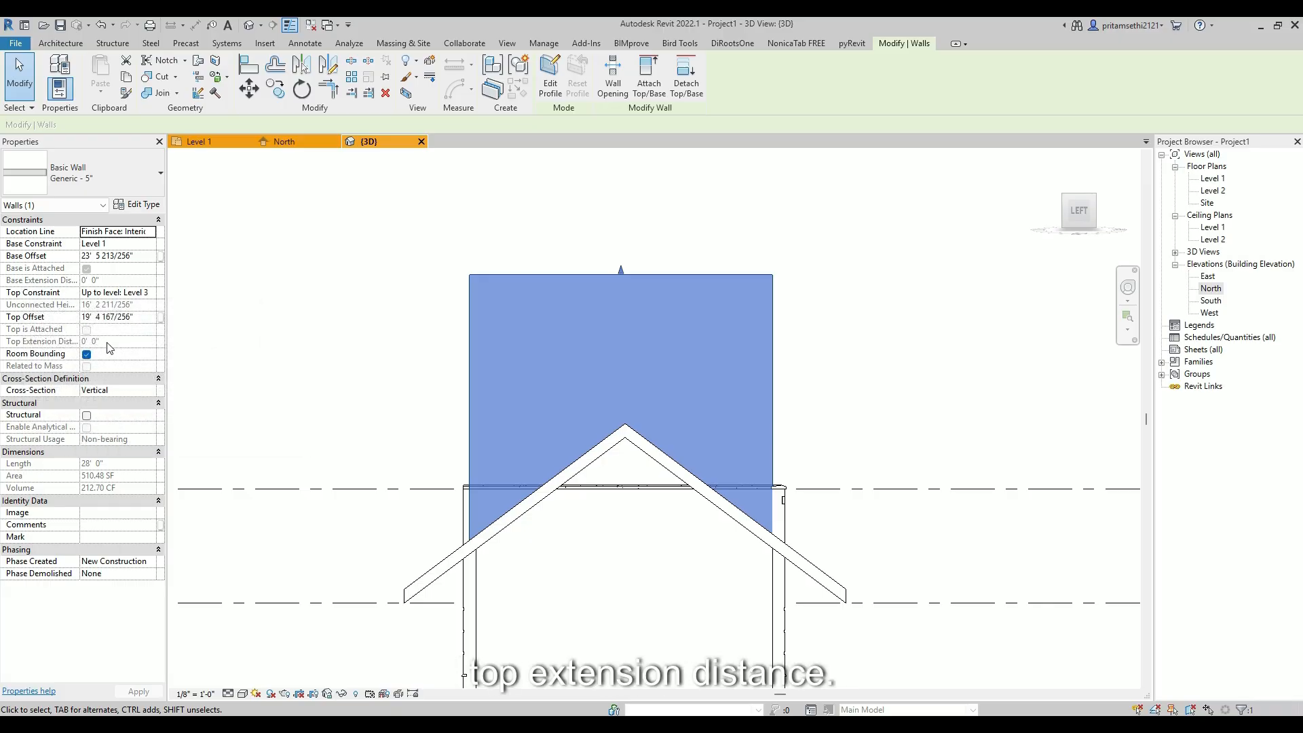
pyautogui.click(107, 341)
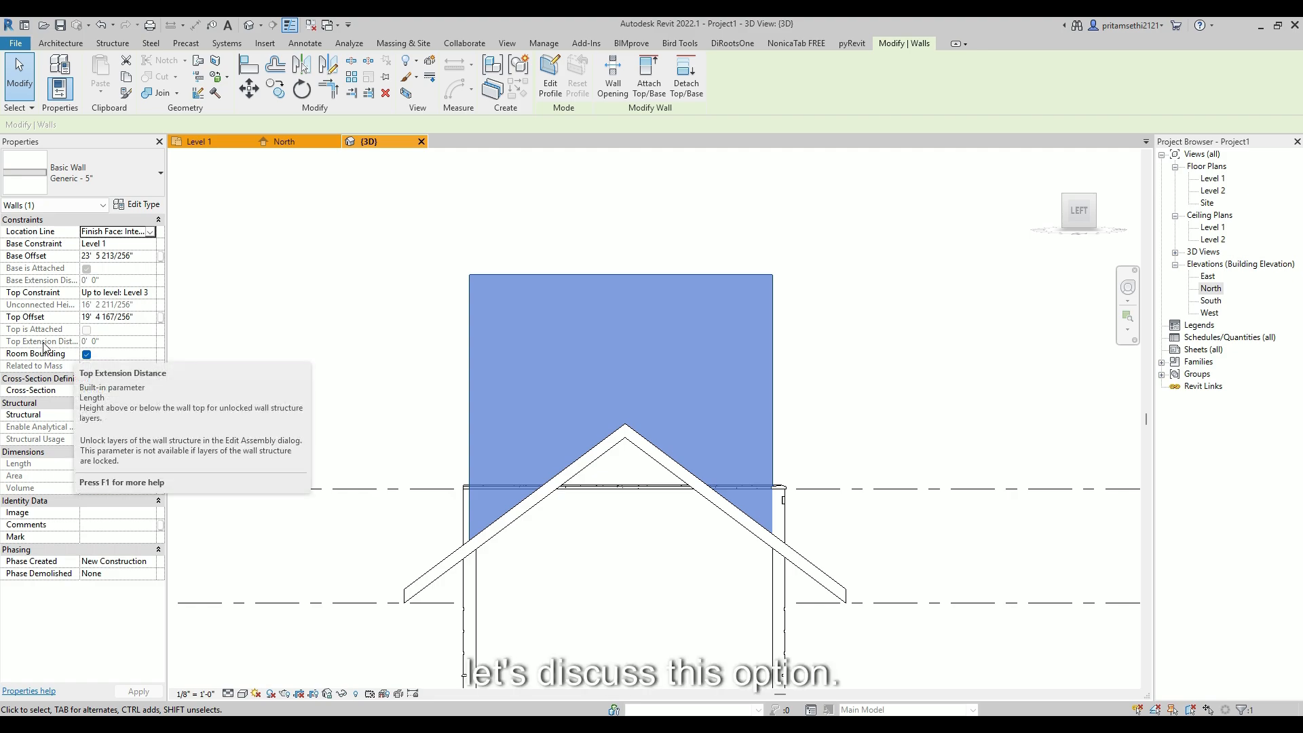
# Delete all the walls shown in the Level 1 floor plan
pyautogui.click(350, 367)
pyautogui.scroll(-2, 354, 370)
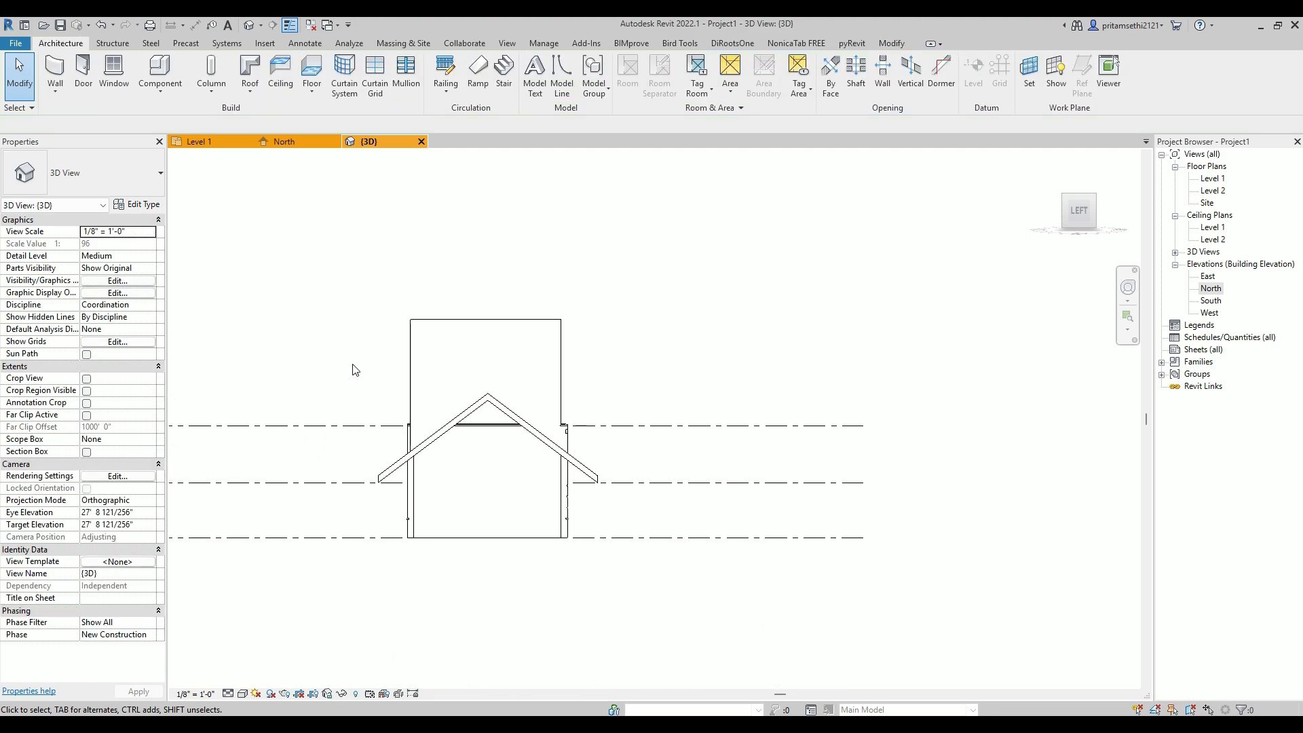
pyautogui.keyDown('shift'); pyautogui.moveTo(353, 370); pyautogui.dragTo(343, 435, button='middle'); pyautogui.keyUp('shift')
pyautogui.click(215, 144)
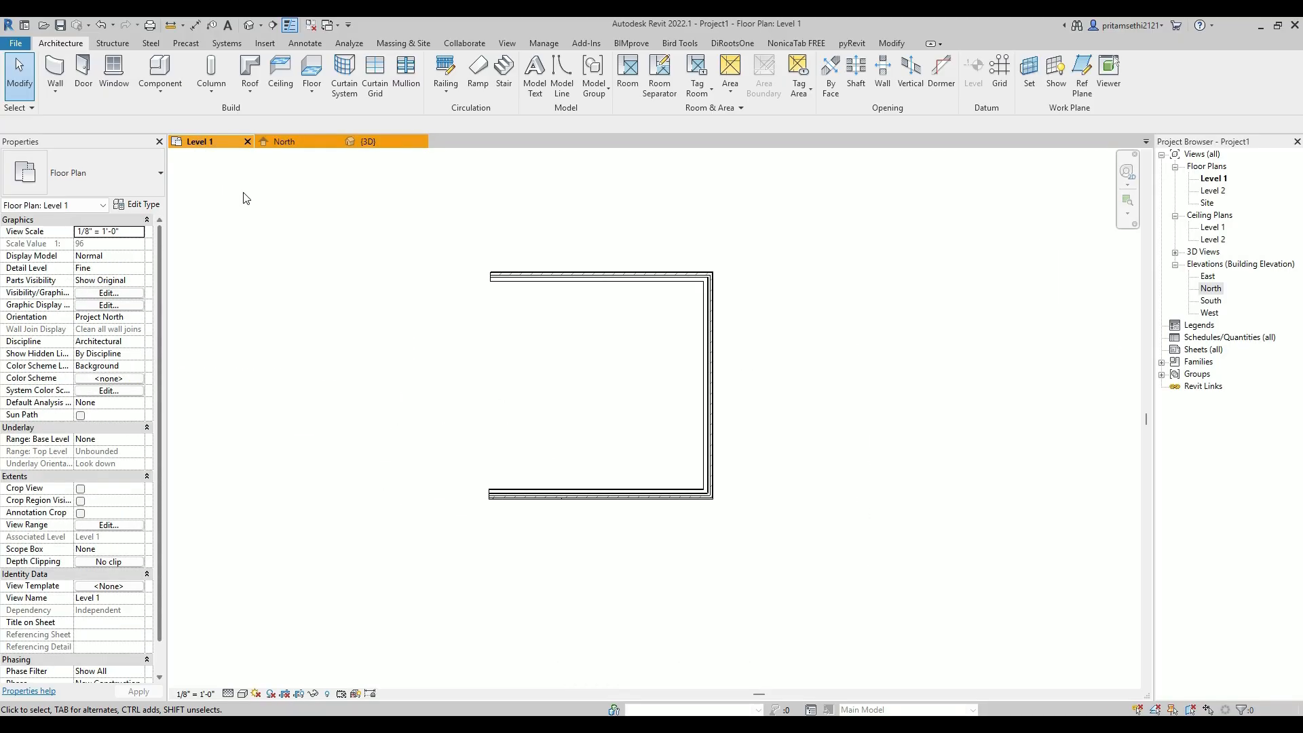
pyautogui.moveTo(409, 250); pyautogui.dragTo(754, 544)
pyautogui.press('Delete')
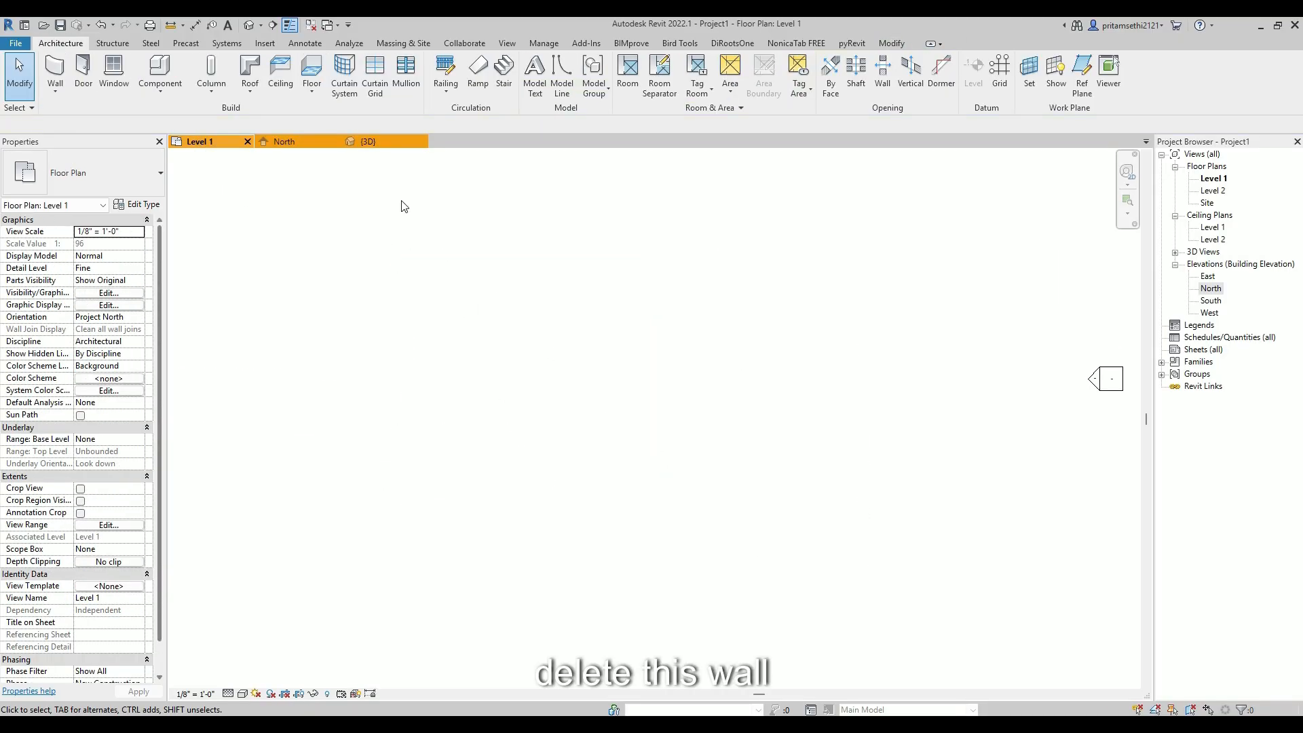
# Delete the remaining roof and the raised Generic - 5" wall in the 3D view
pyautogui.click(249, 26)
pyautogui.moveTo(655, 526); pyautogui.dragTo(516, 426)
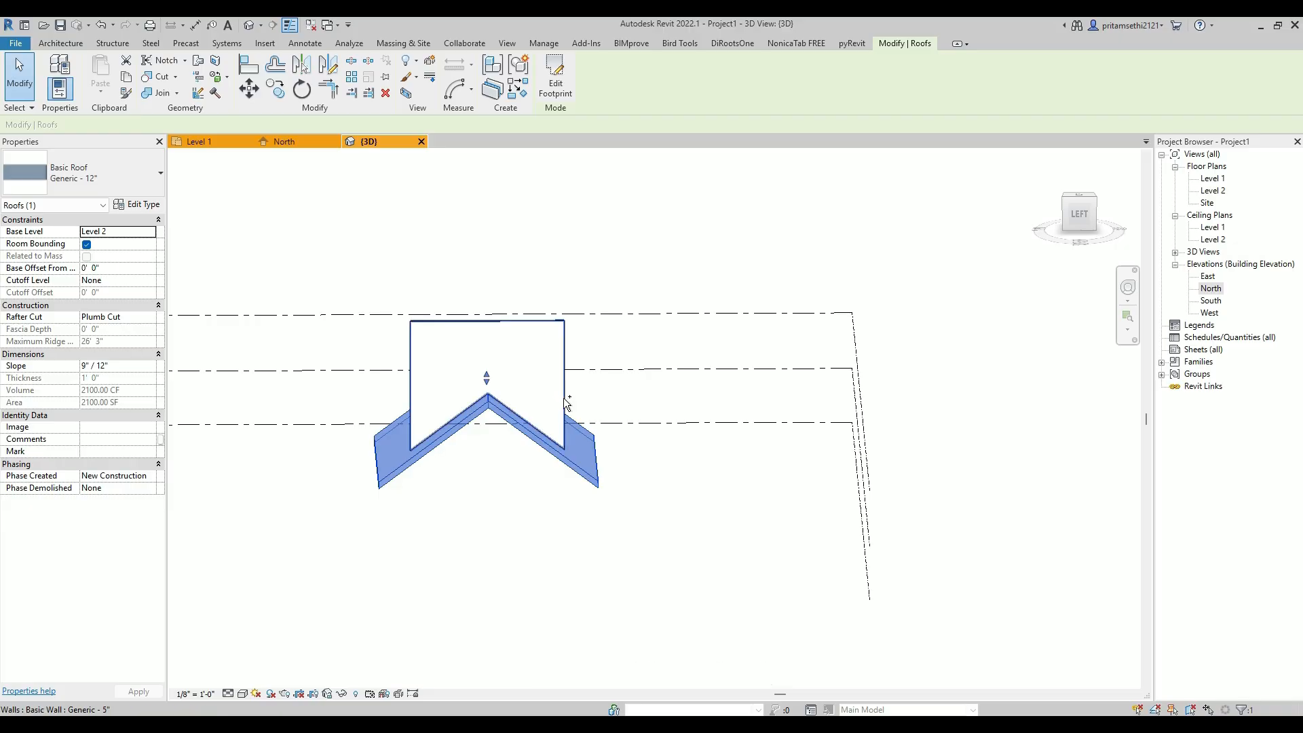
pyautogui.press('Delete')
# Draw a horizontal Exterior - Brick and CMU on MTL. Stud wall about 27' 6" long on the Level 1 plan
pyautogui.click(200, 141)
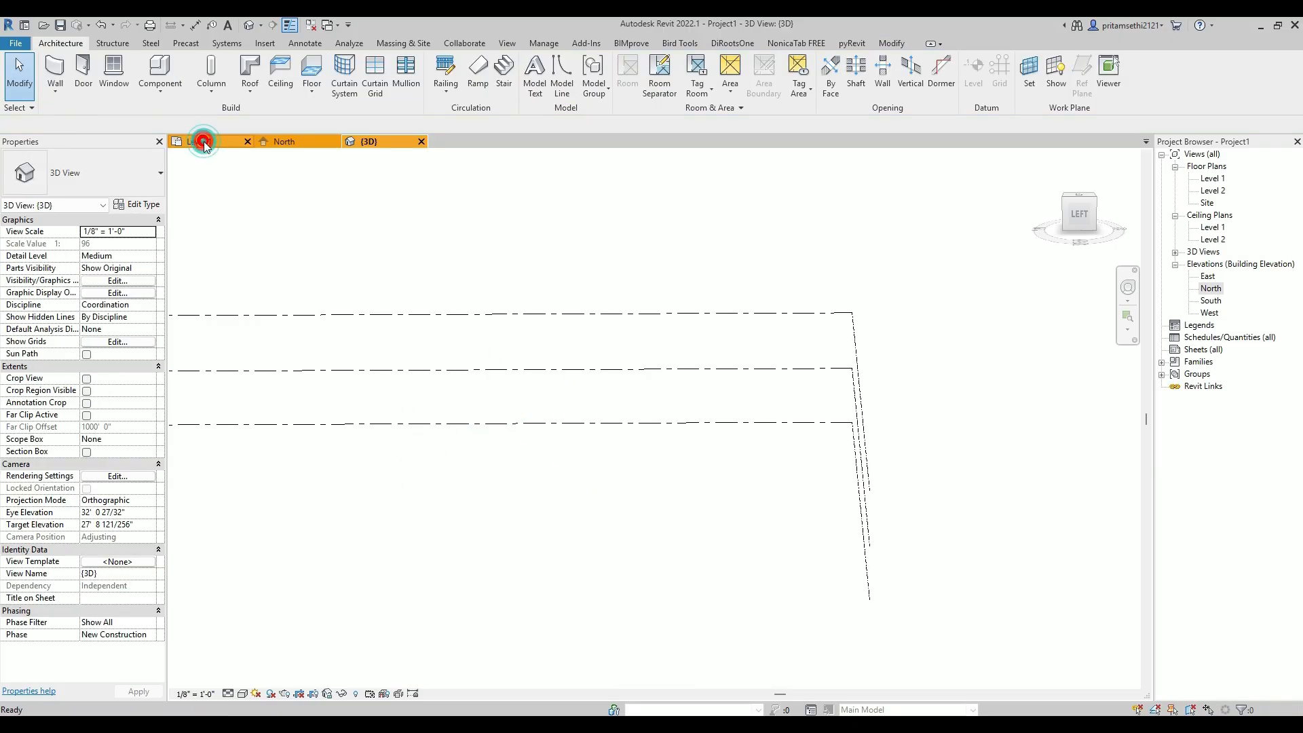
pyautogui.click(55, 68)
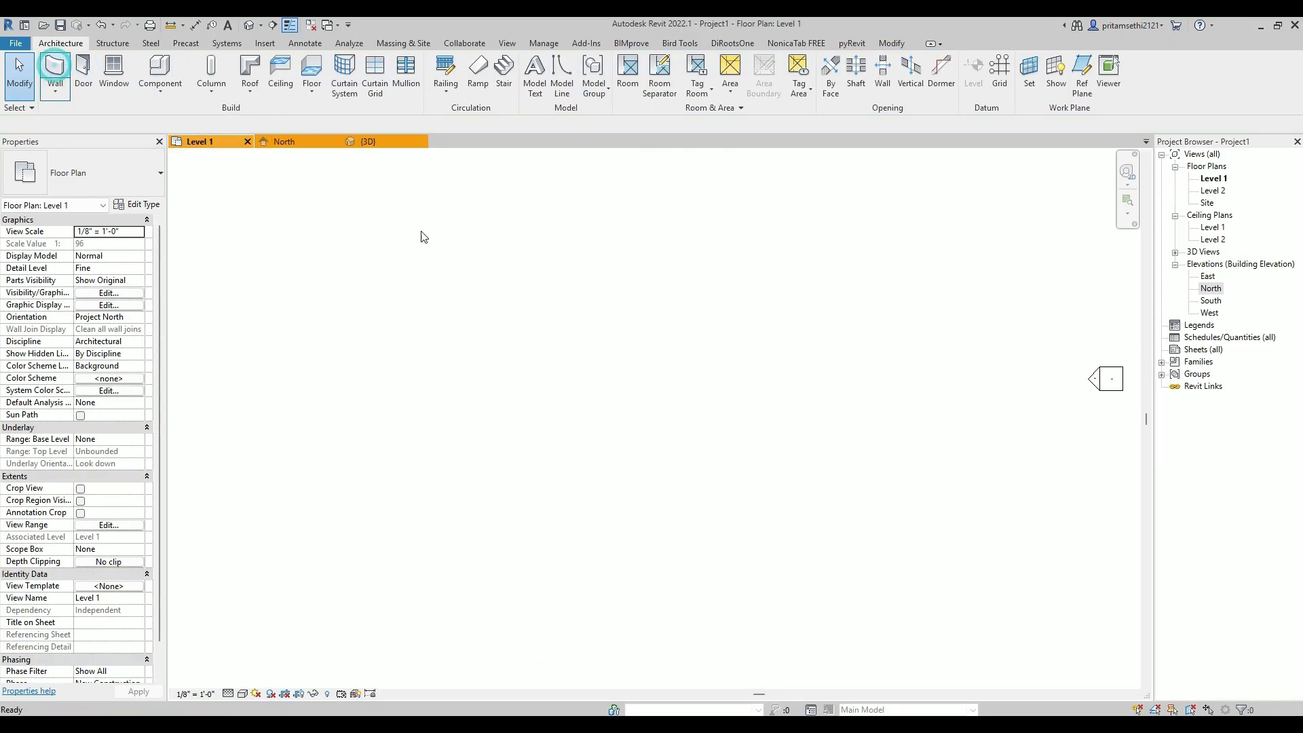
pyautogui.click(533, 384)
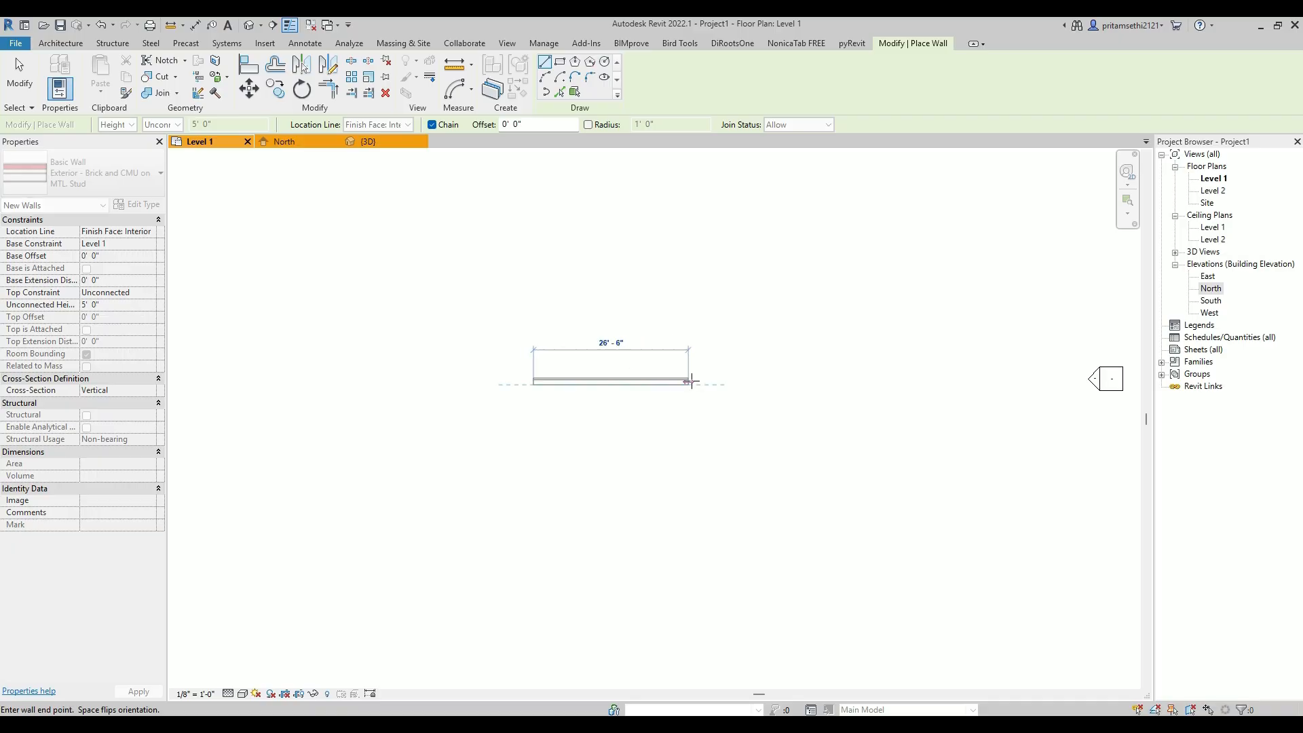
pyautogui.click(693, 381)
pyautogui.press('Escape')
pyautogui.press('Escape')
pyautogui.click(594, 380)
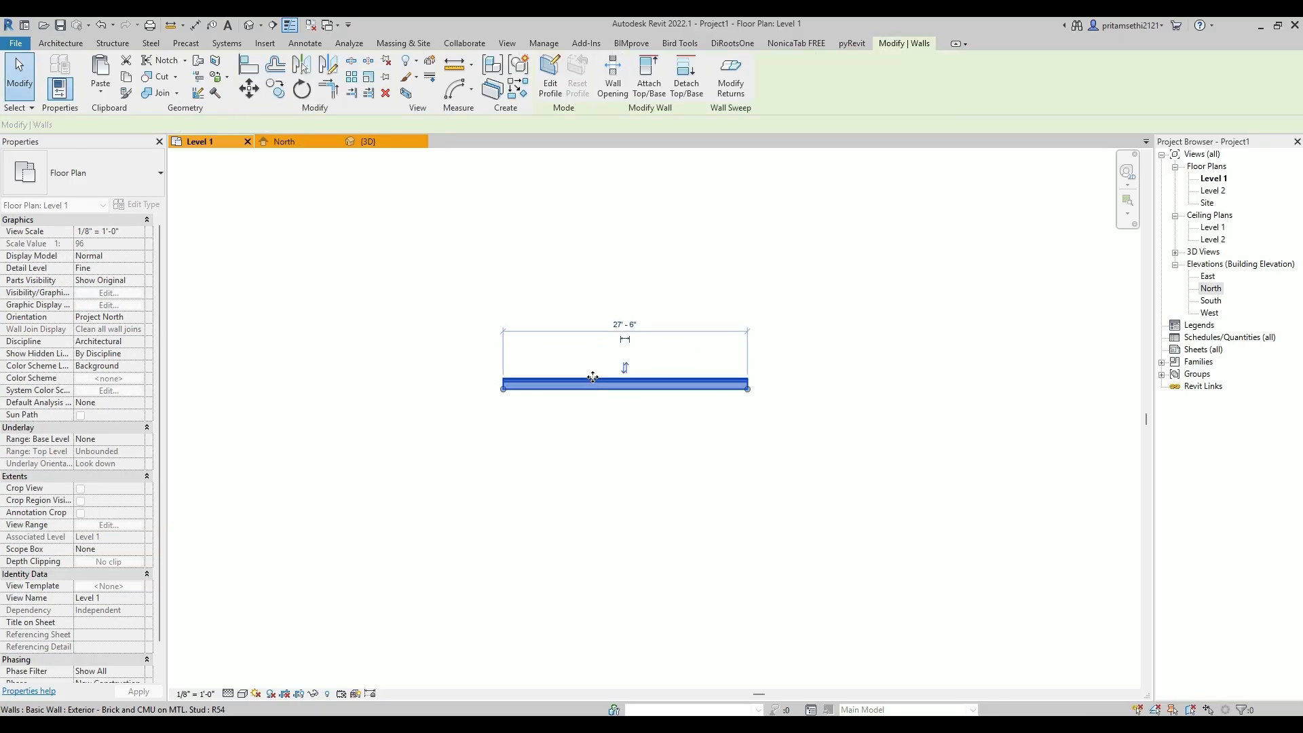
pyautogui.scroll(6, 541, 404)
pyautogui.moveTo(474, 411); pyautogui.dragTo(588, 414, button='middle')
pyautogui.scroll(1, 588, 414)
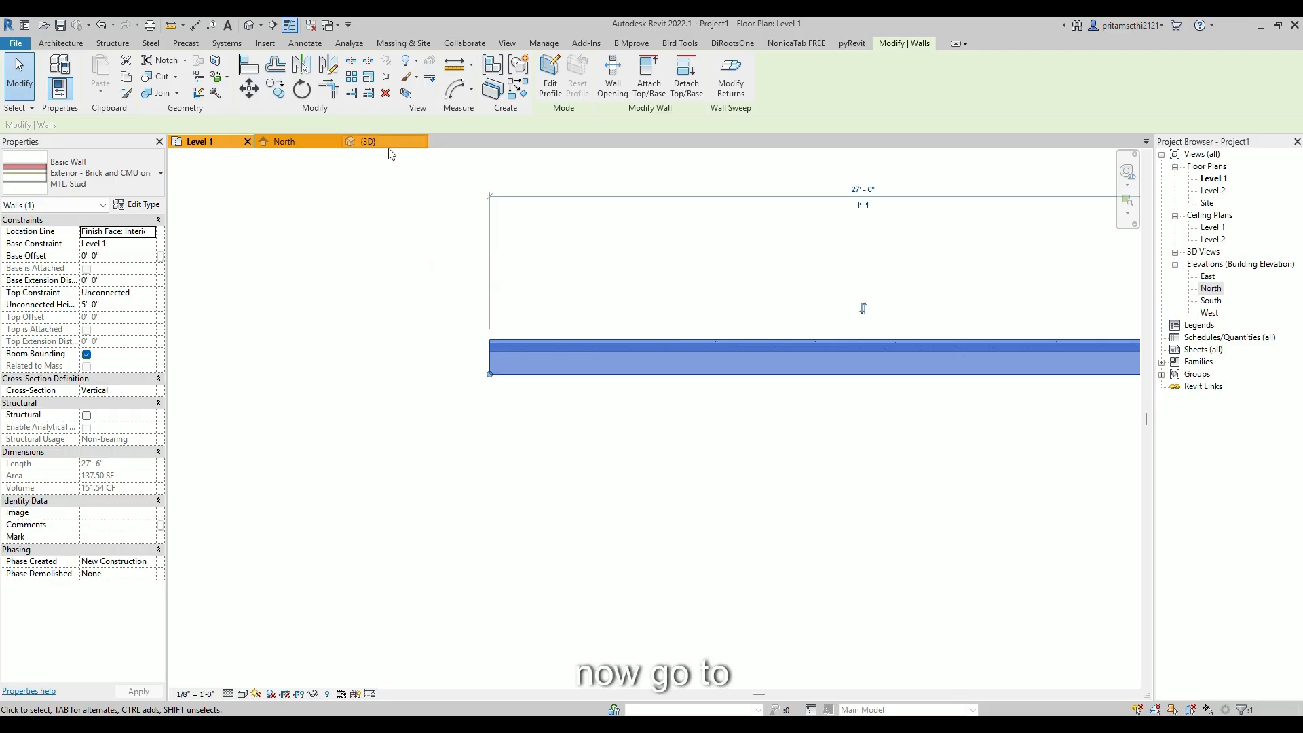
# Change the new wall's type to Exterior - Brick on CMU in the East elevation
pyautogui.doubleClick(1208, 276)
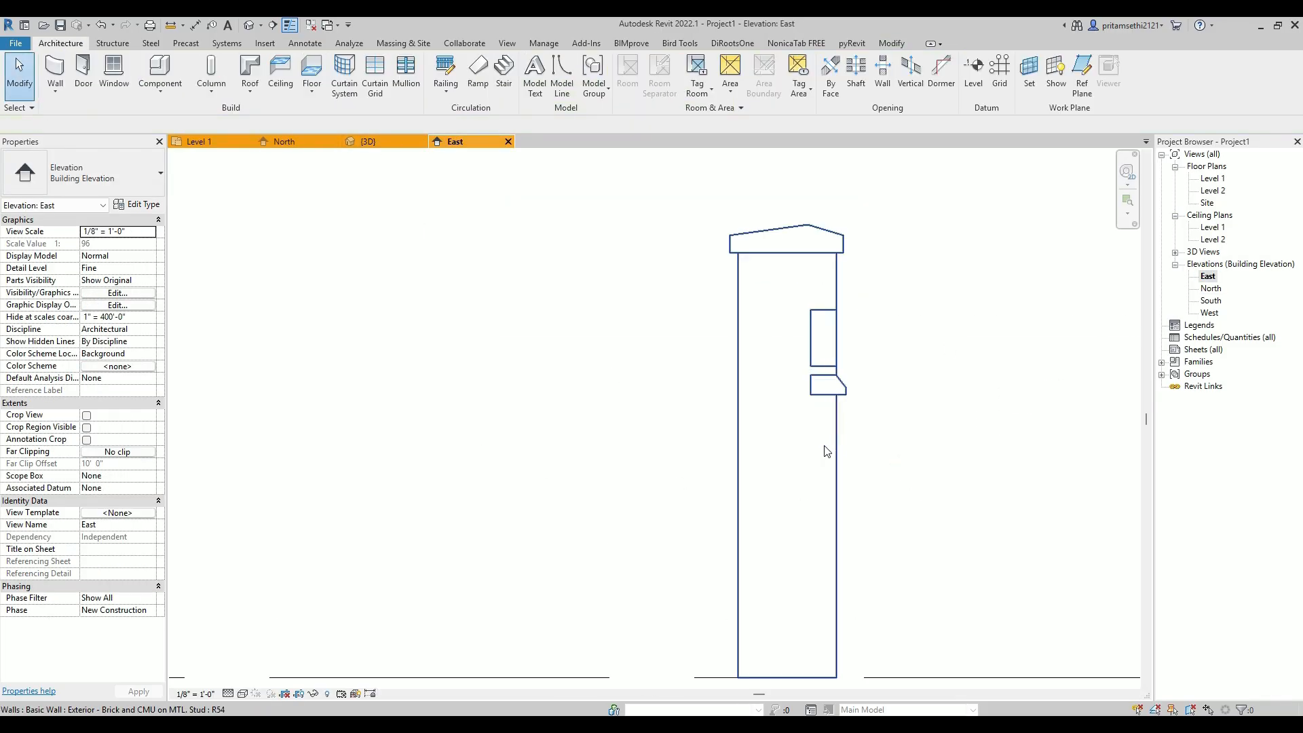
pyautogui.click(837, 506)
pyautogui.scroll(-1, 517, 515)
pyautogui.click(102, 173)
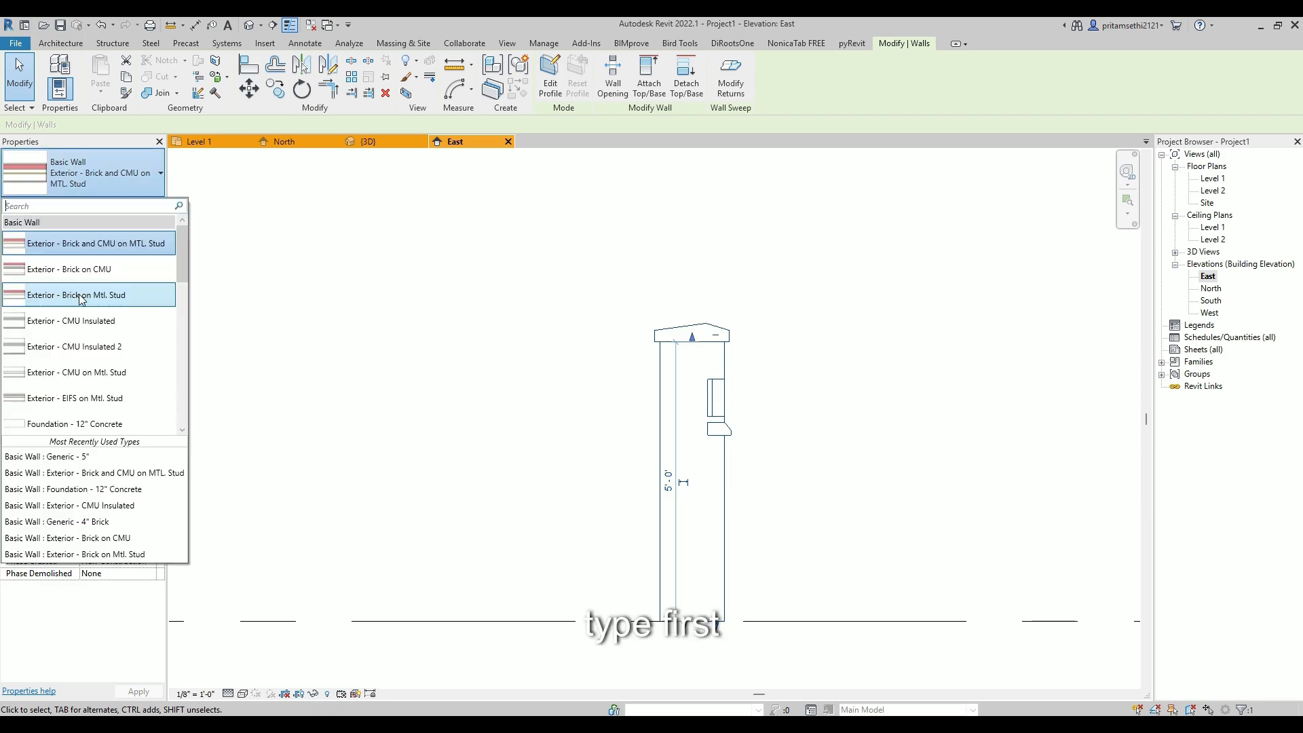
pyautogui.click(81, 264)
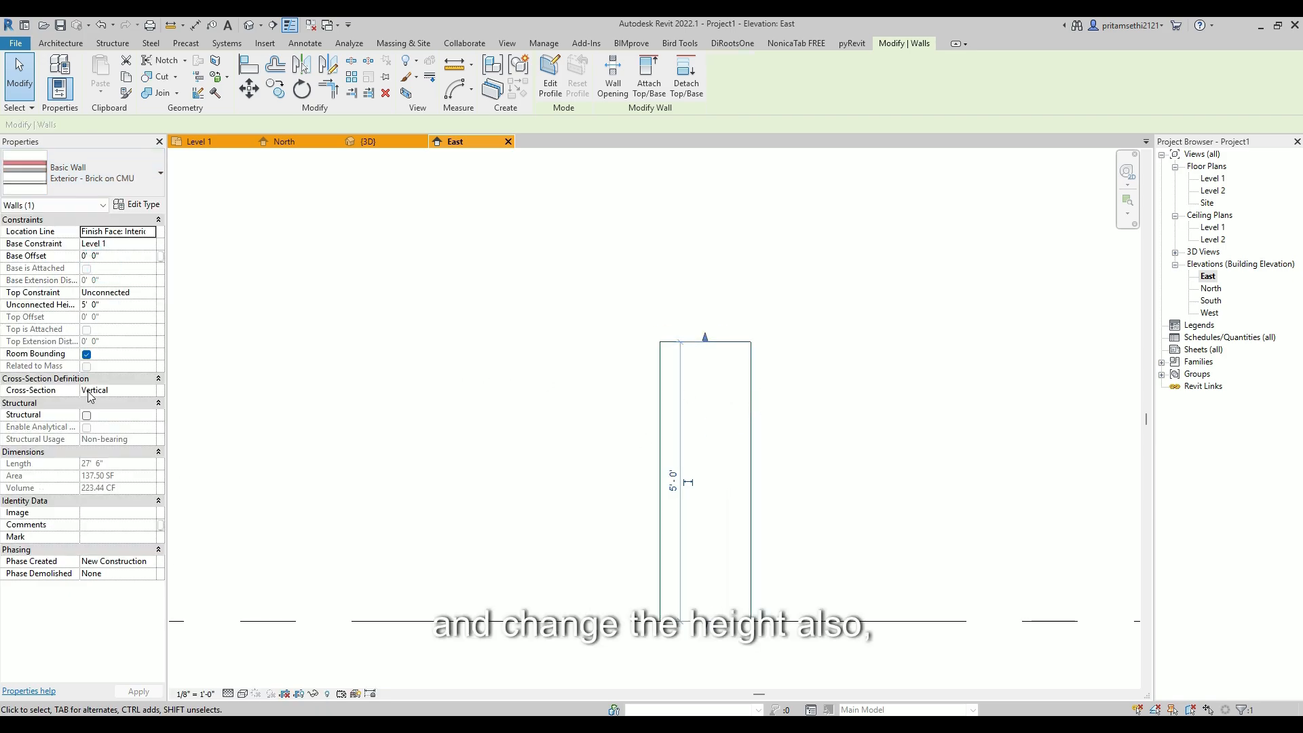
# Set the Brick on CMU wall's Top Constraint to Up to level: Level 2
pyautogui.click(115, 293)
pyautogui.click(151, 293)
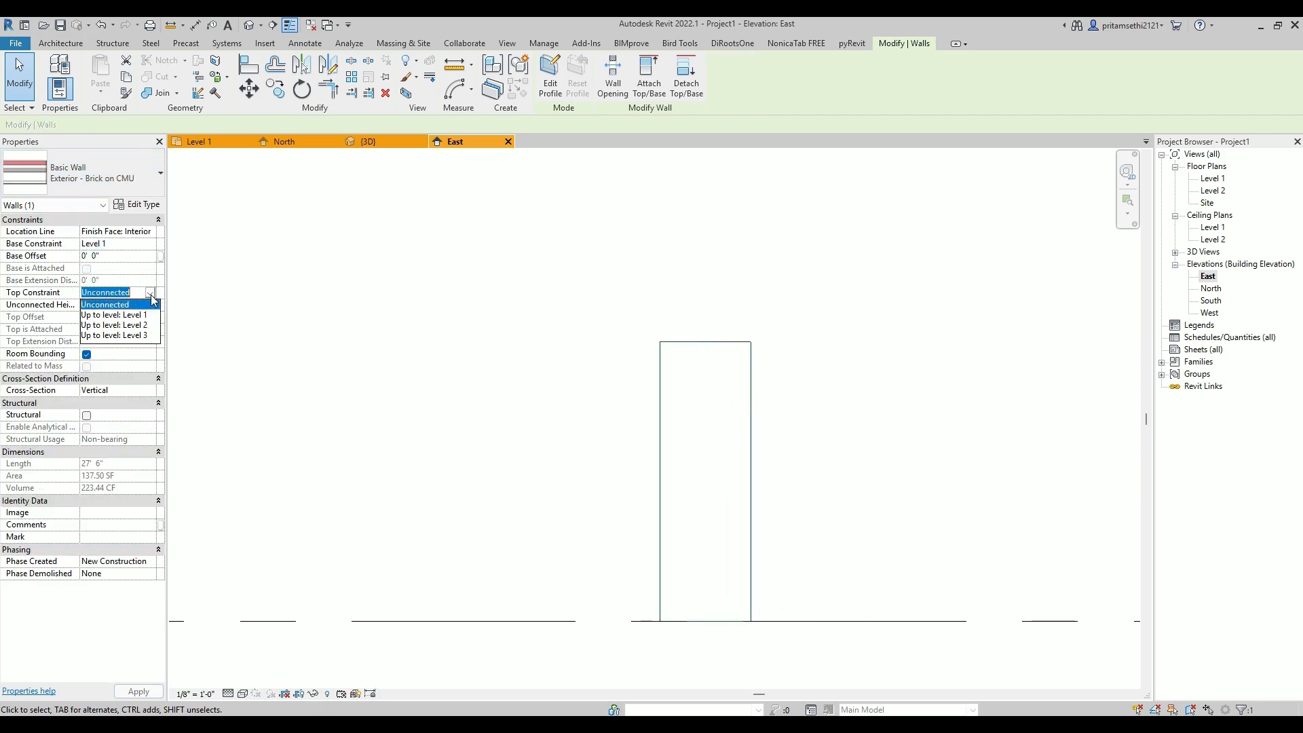
pyautogui.click(122, 325)
pyautogui.scroll(-3, 684, 390)
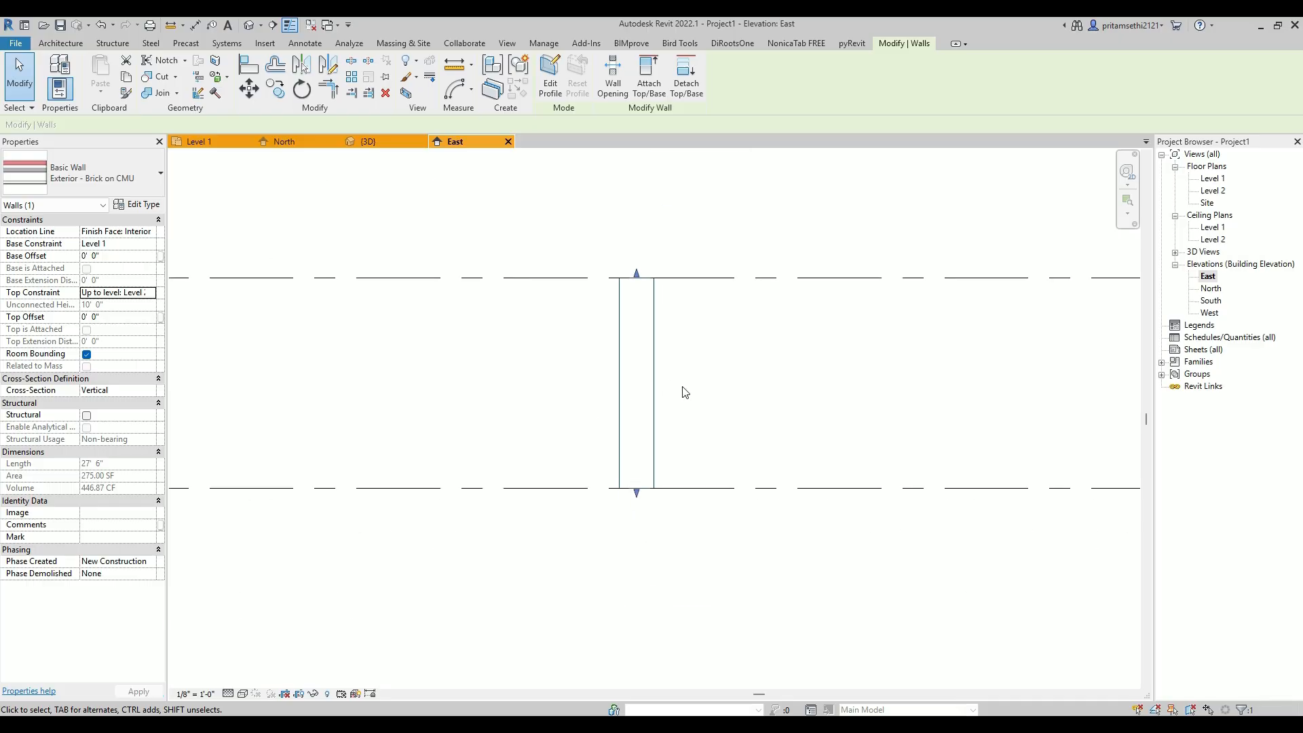
pyautogui.scroll(1, 584, 410)
# Check whether the selected wall's Top Extension Distance can be edited
pyautogui.click(585, 410)
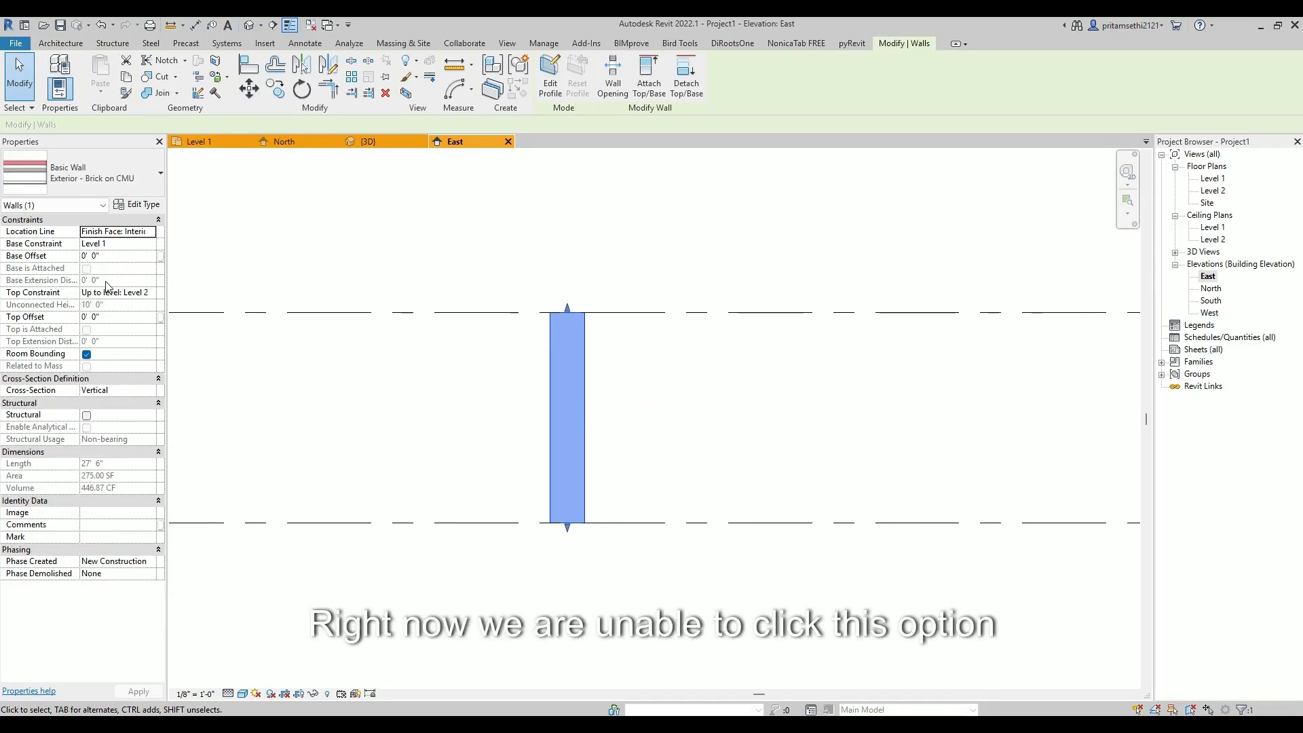
pyautogui.click(93, 344)
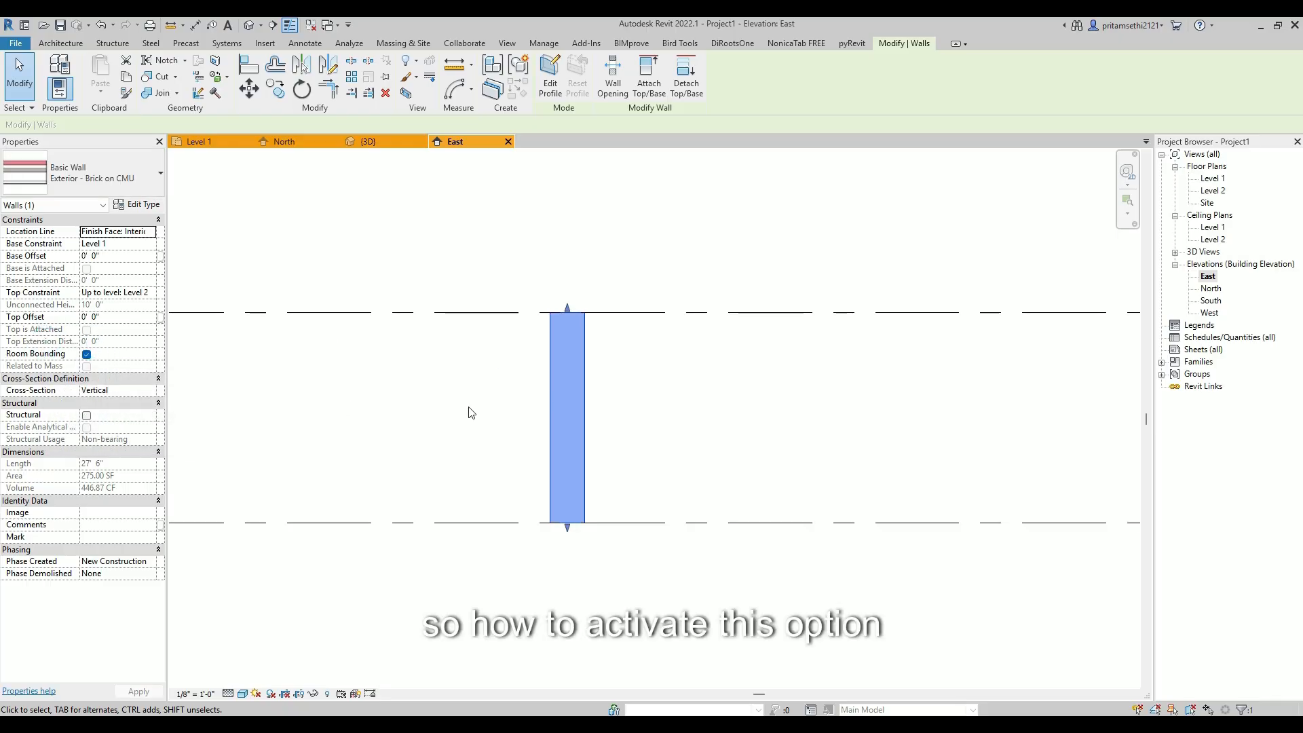
pyautogui.click(508, 403)
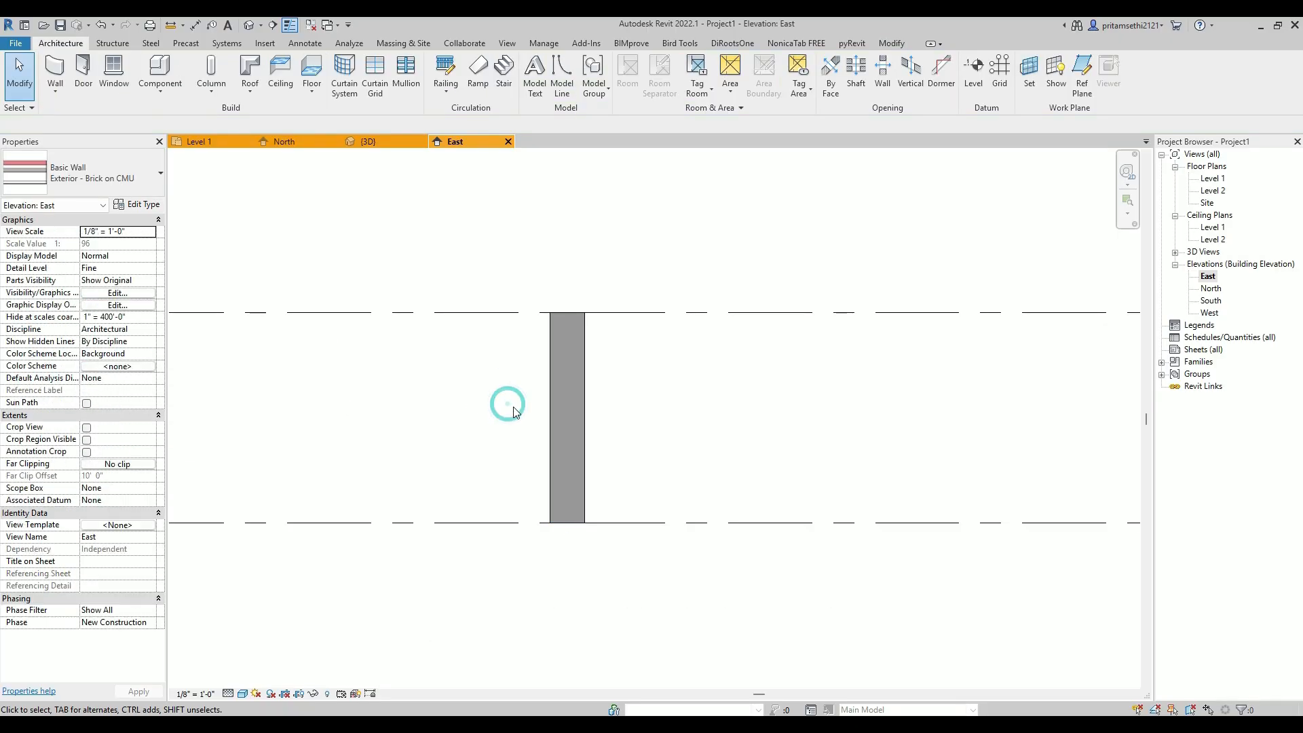
# Open the Exterior - Brick on CMU type's structure for editing, with the preview set to Section: Modify type attributes
pyautogui.click(552, 421)
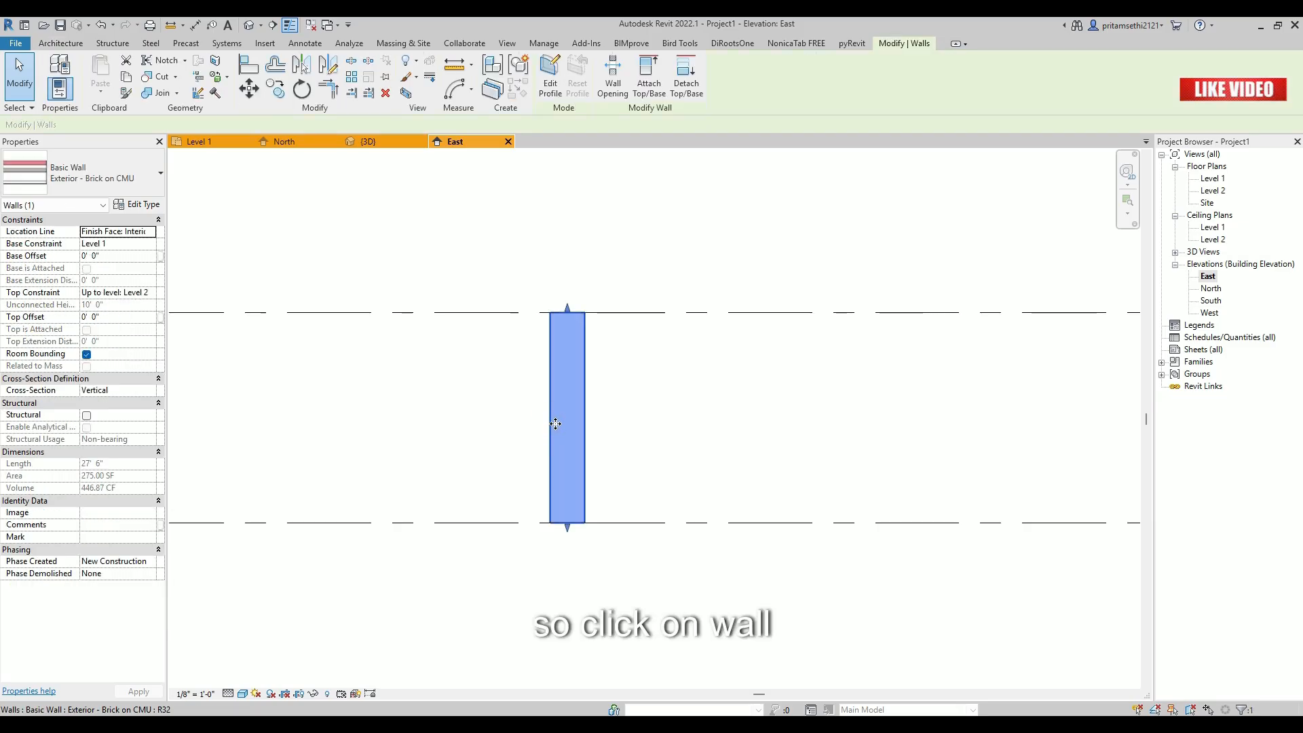
pyautogui.click(136, 205)
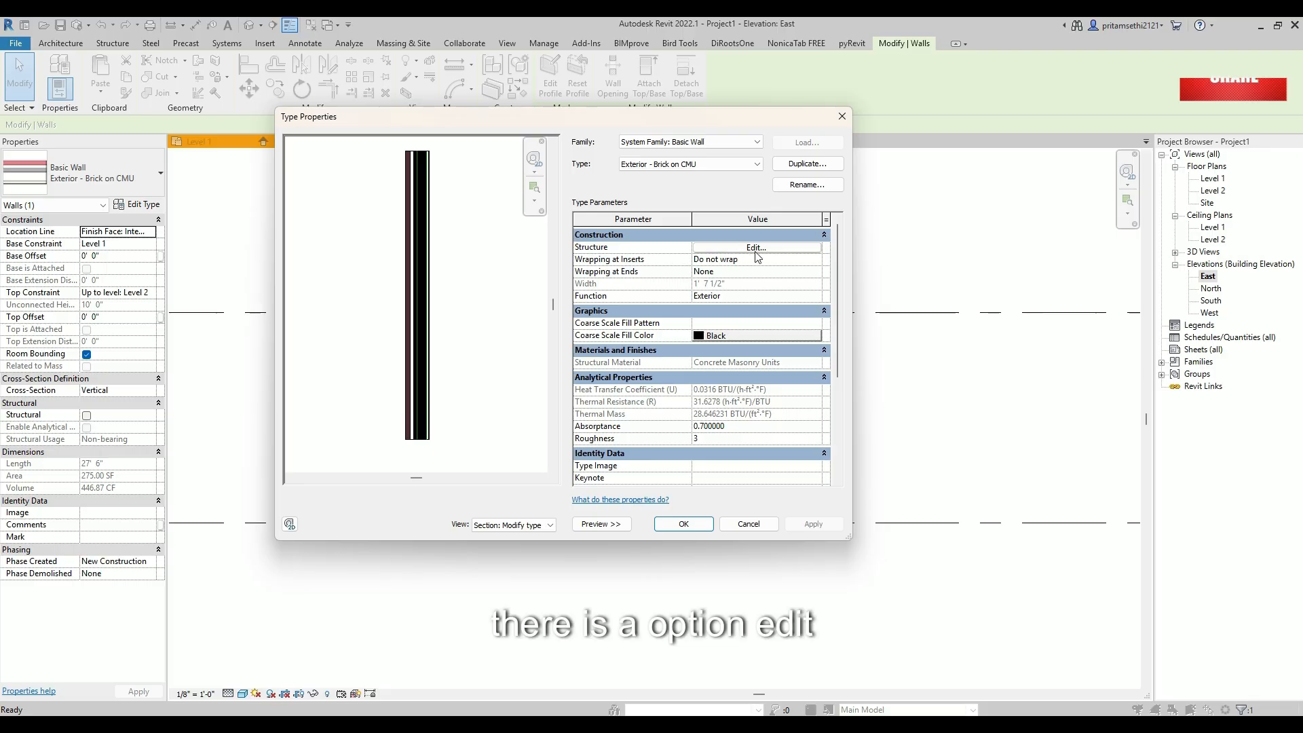
pyautogui.click(757, 249)
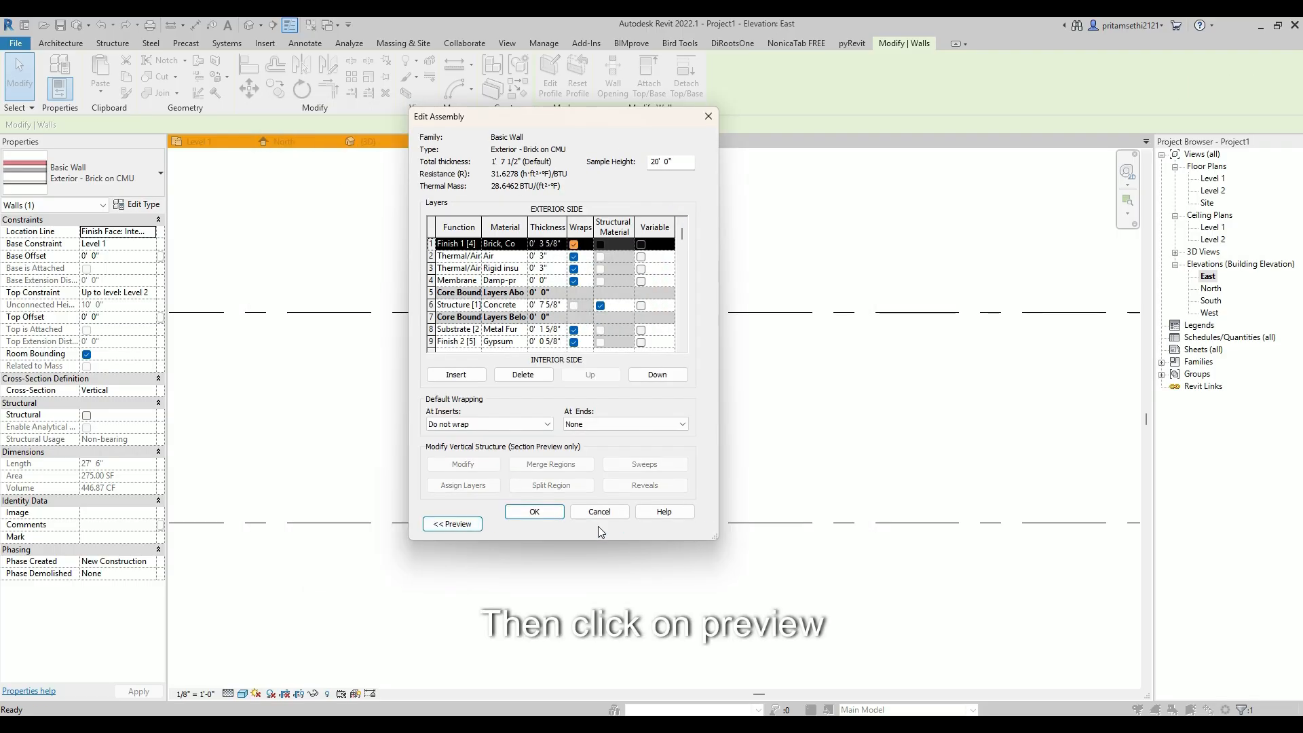
pyautogui.click(475, 528)
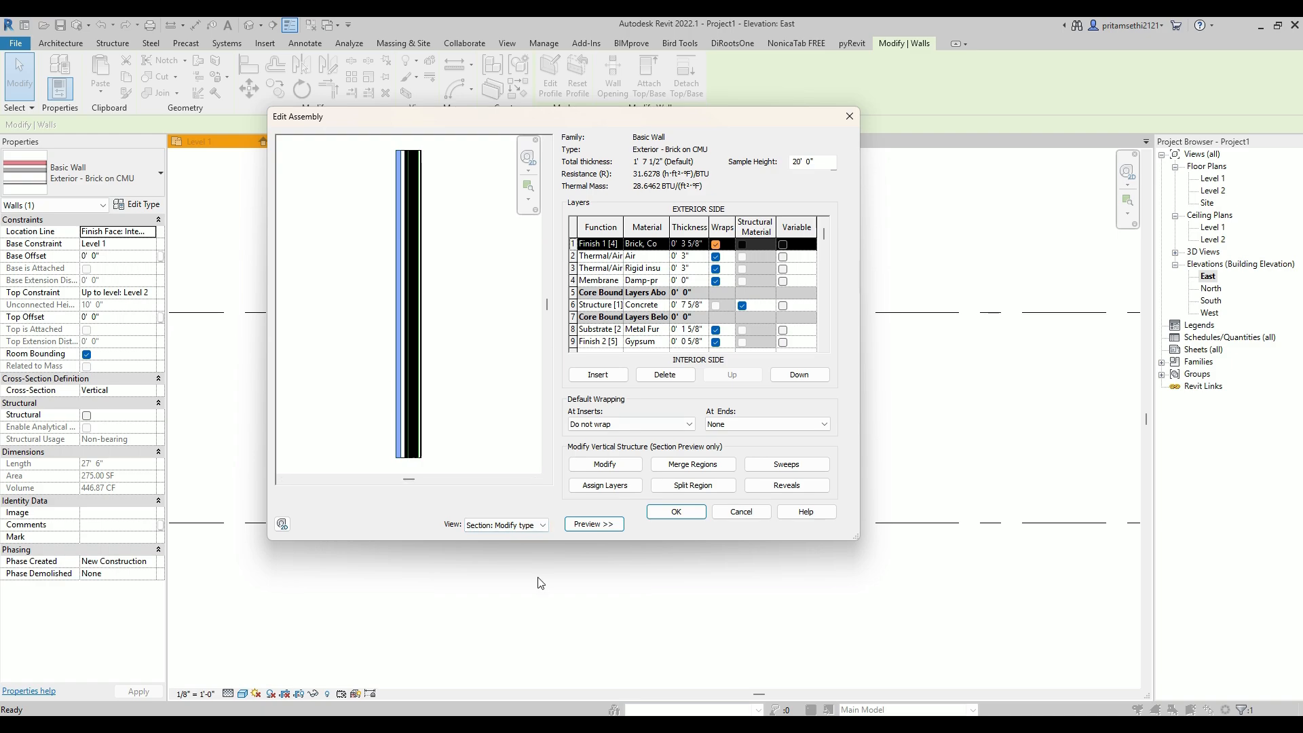
pyautogui.click(504, 526)
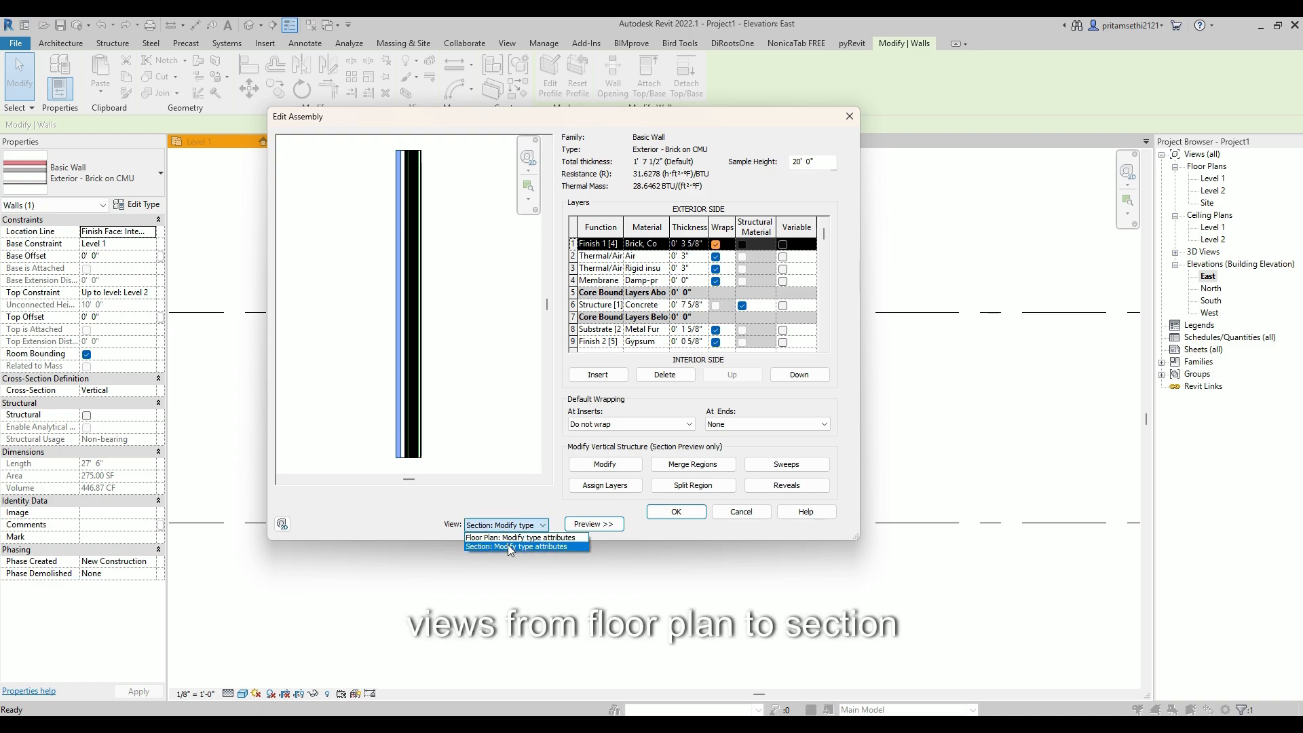
pyautogui.click(510, 547)
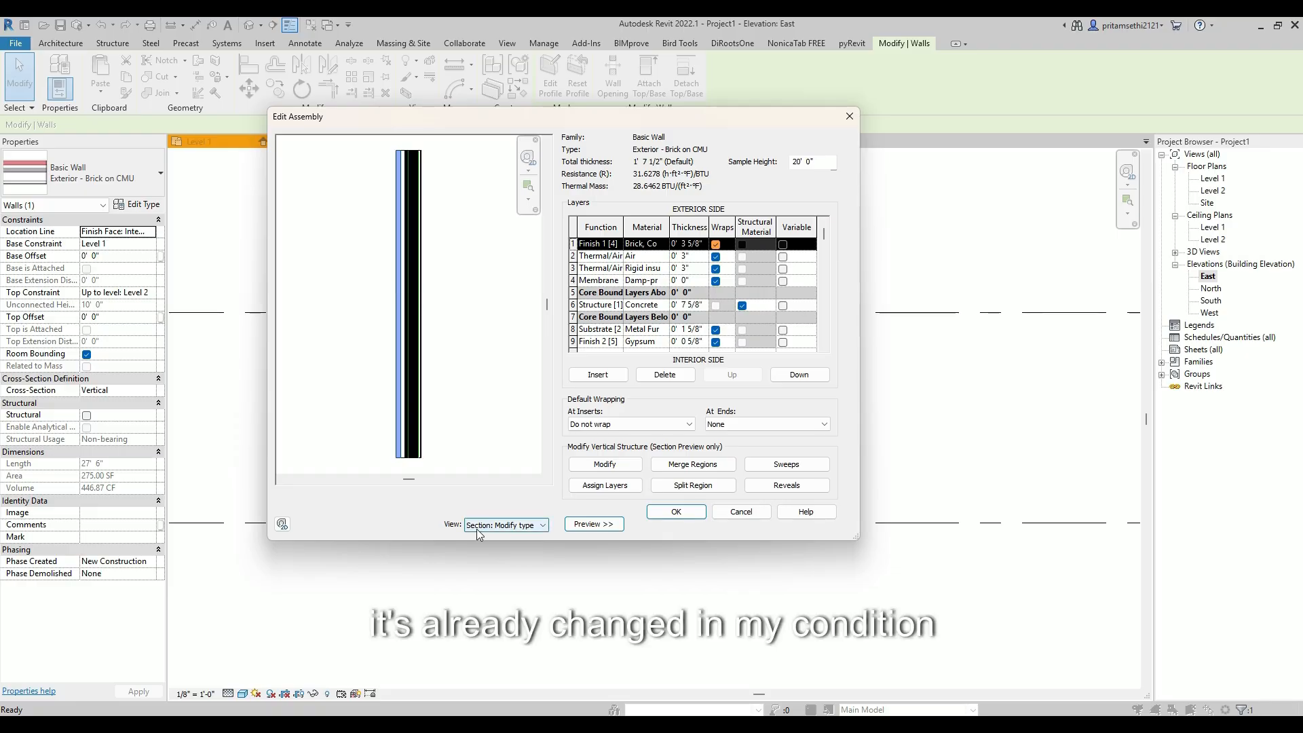
pyautogui.click(531, 530)
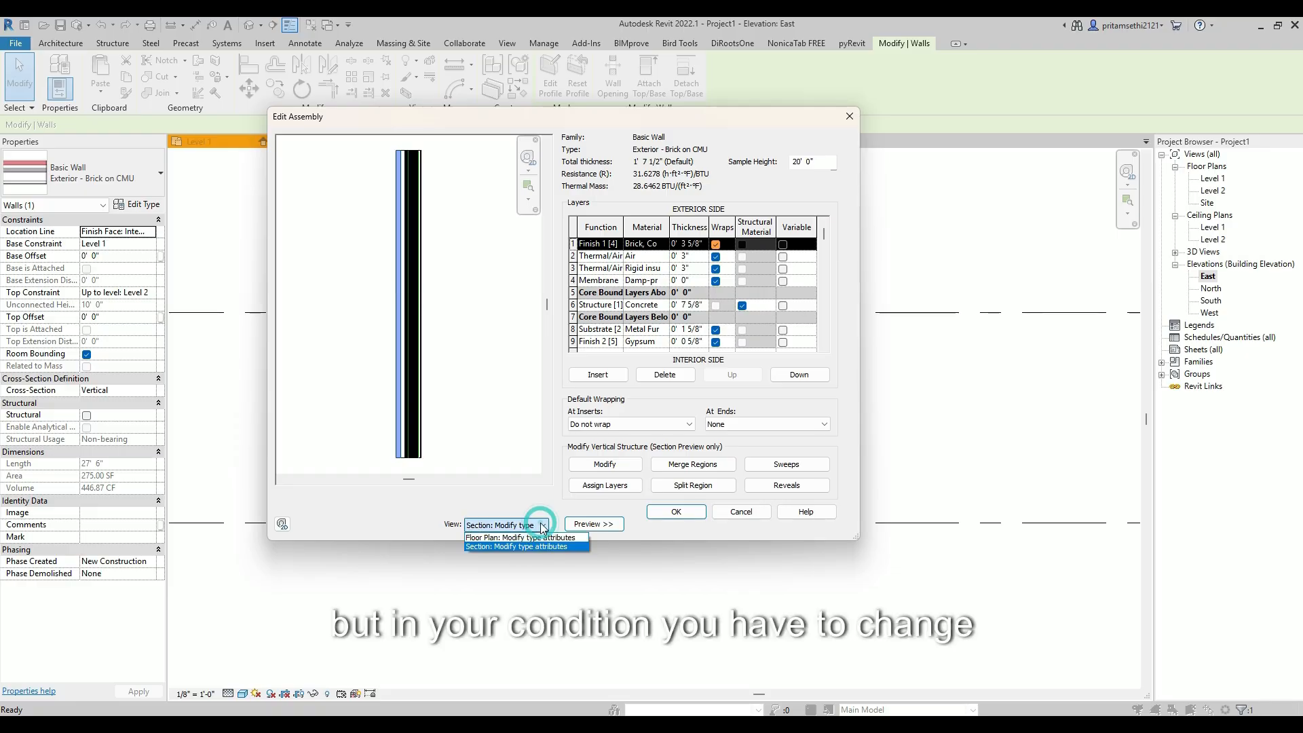
pyautogui.click(479, 548)
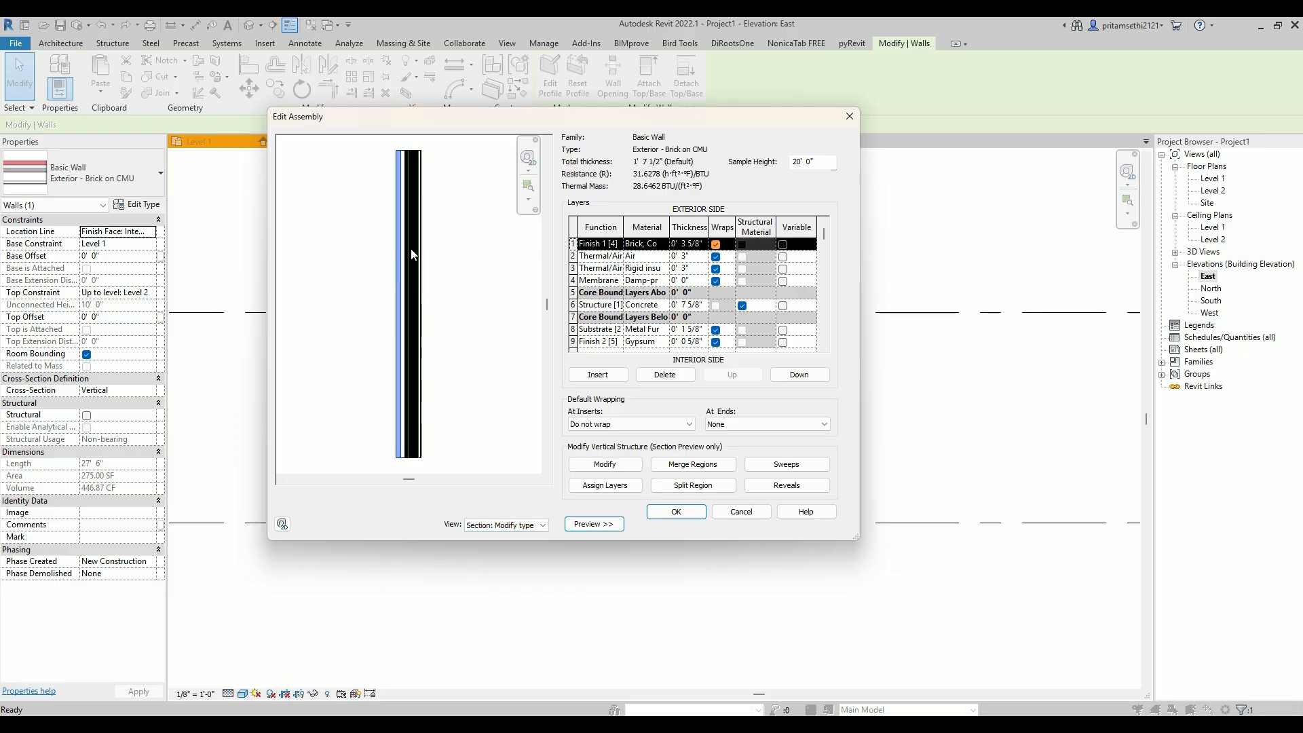
# Unlock the top edge of the exterior brick layer in the section preview and accept the wall type changes
pyautogui.scroll(3, 406, 149)
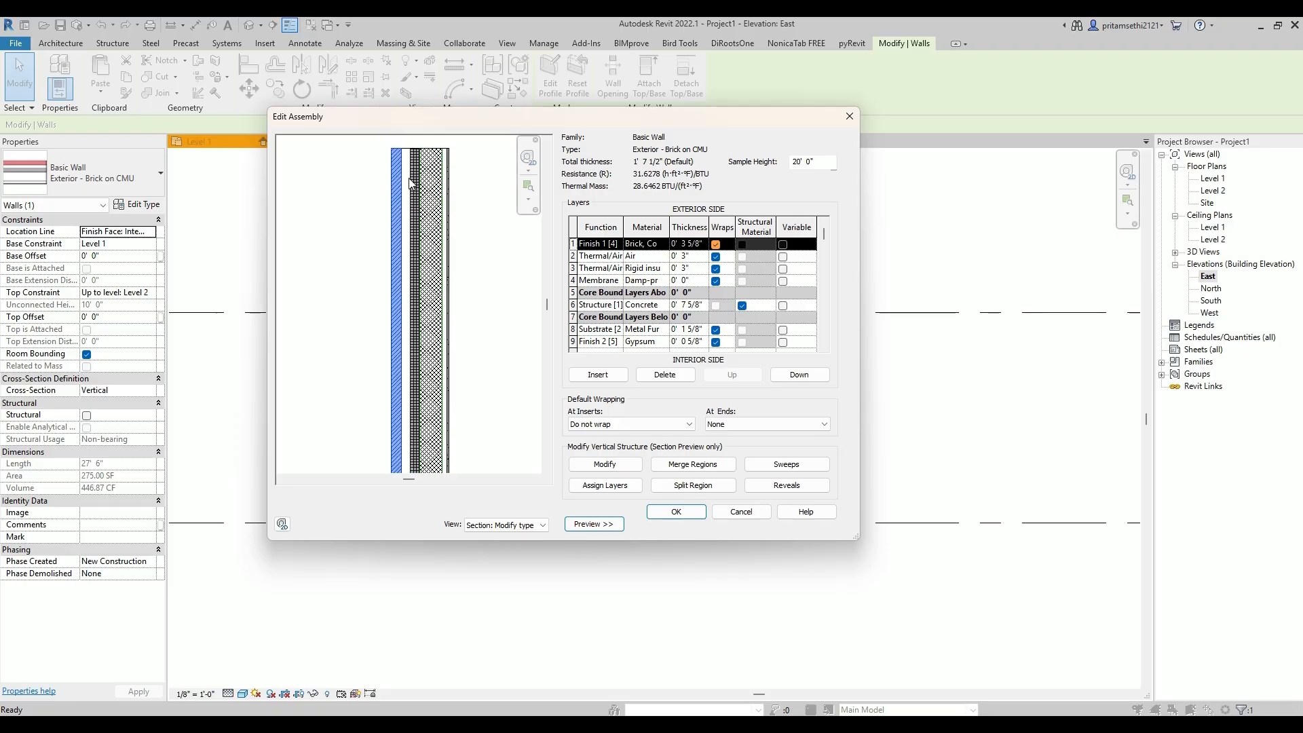
pyautogui.scroll(-4, 403, 183)
pyautogui.scroll(7, 404, 185)
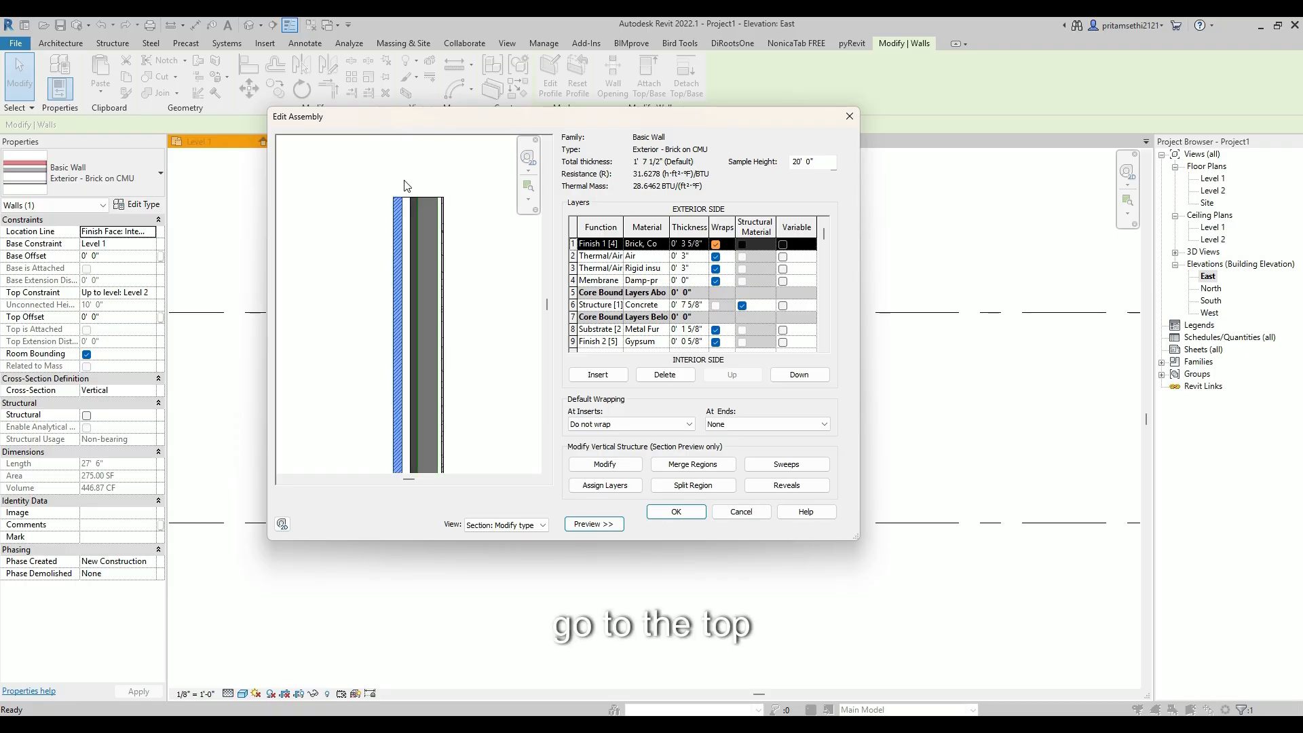
pyautogui.scroll(-3, 408, 193)
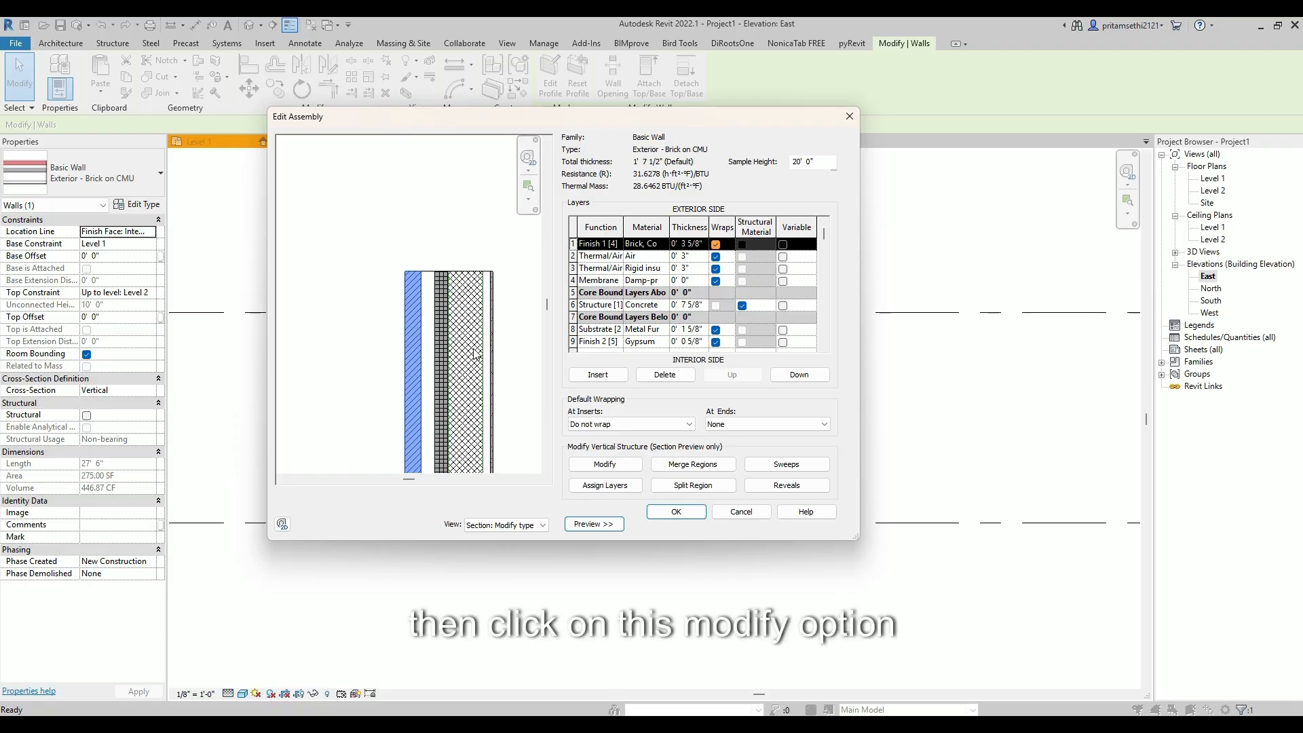
pyautogui.click(605, 466)
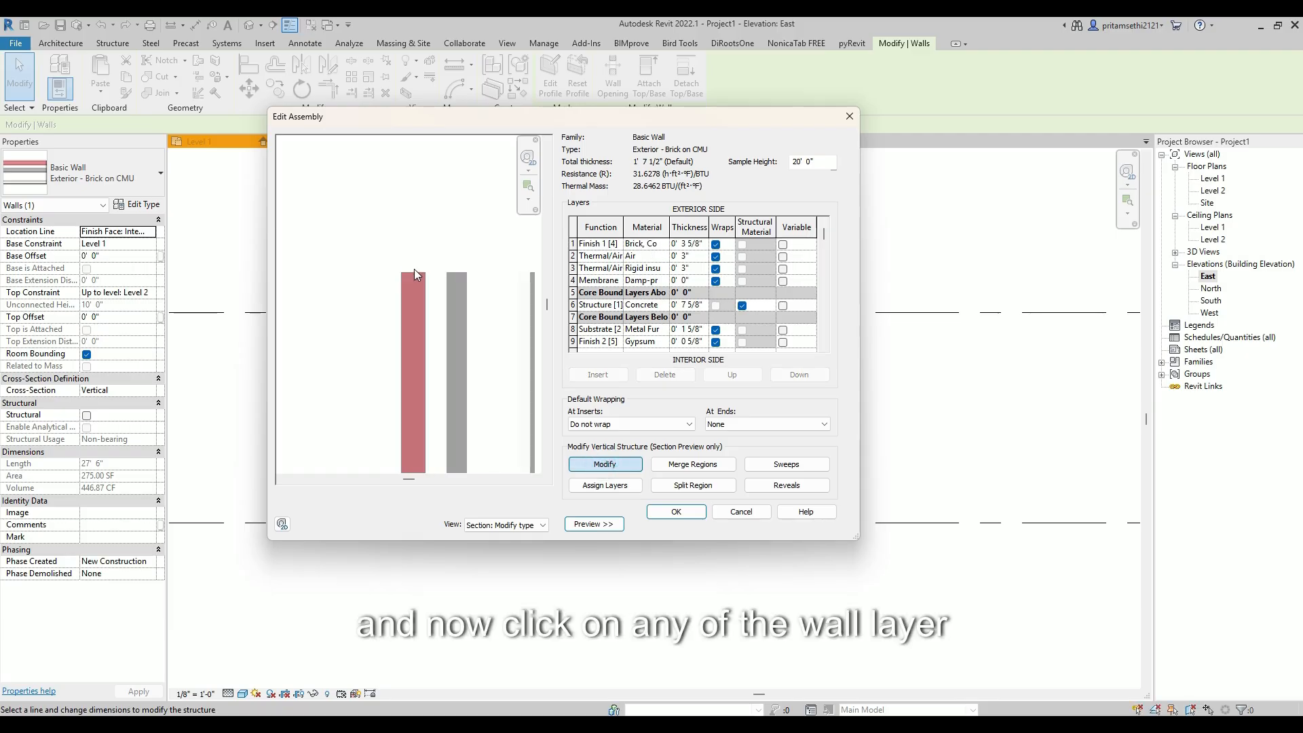
pyautogui.scroll(2, 484, 285)
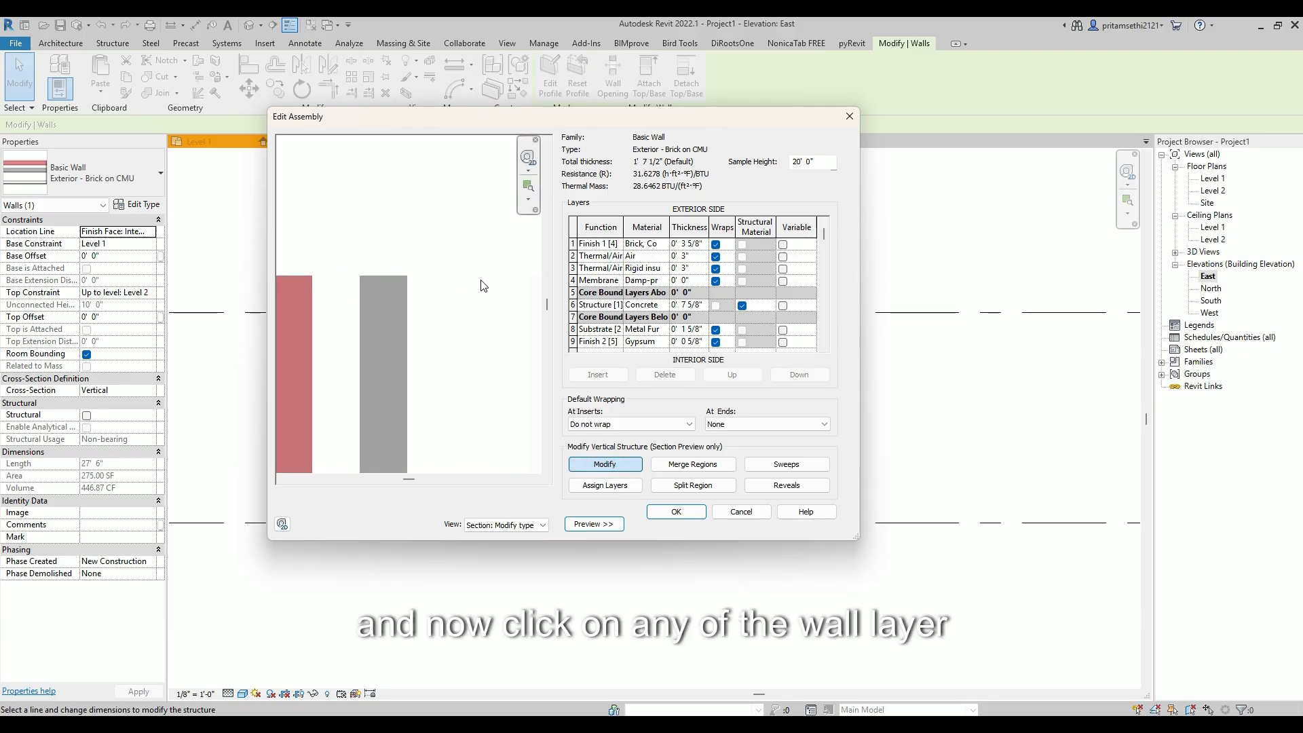
pyautogui.scroll(3, 316, 280)
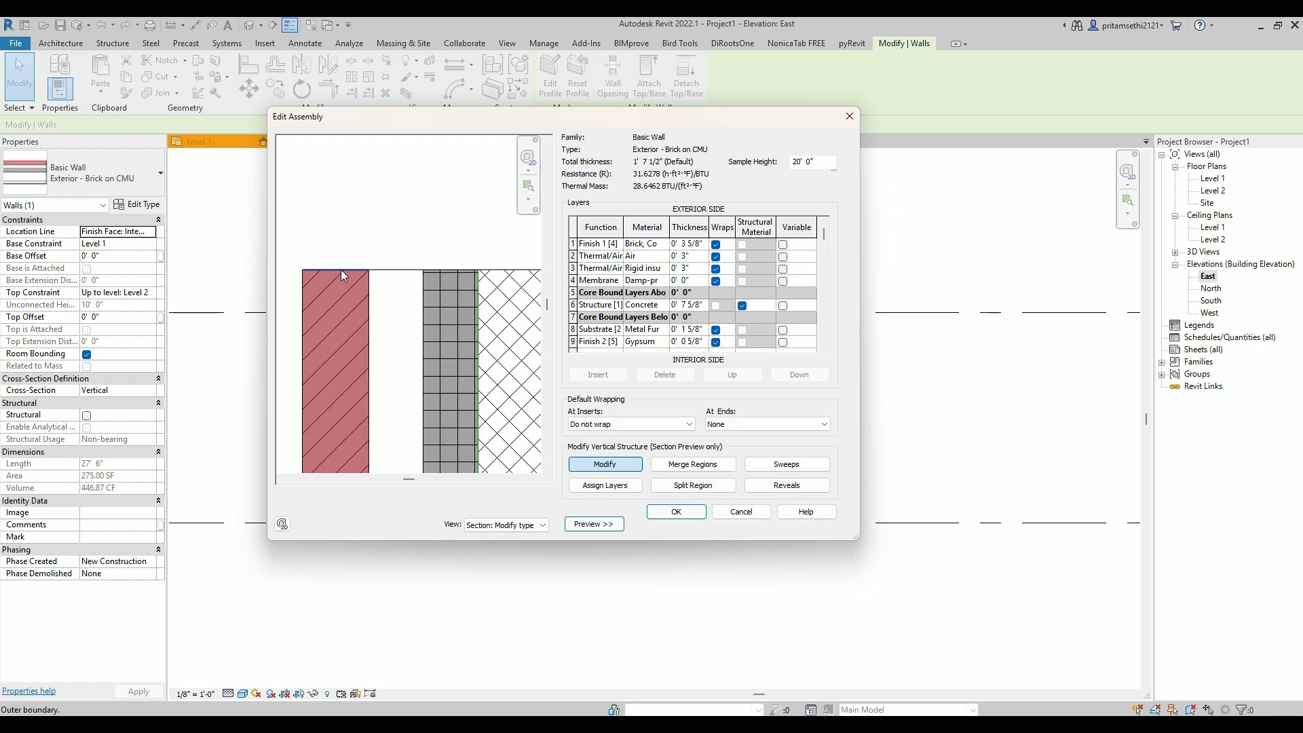
pyautogui.click(340, 270)
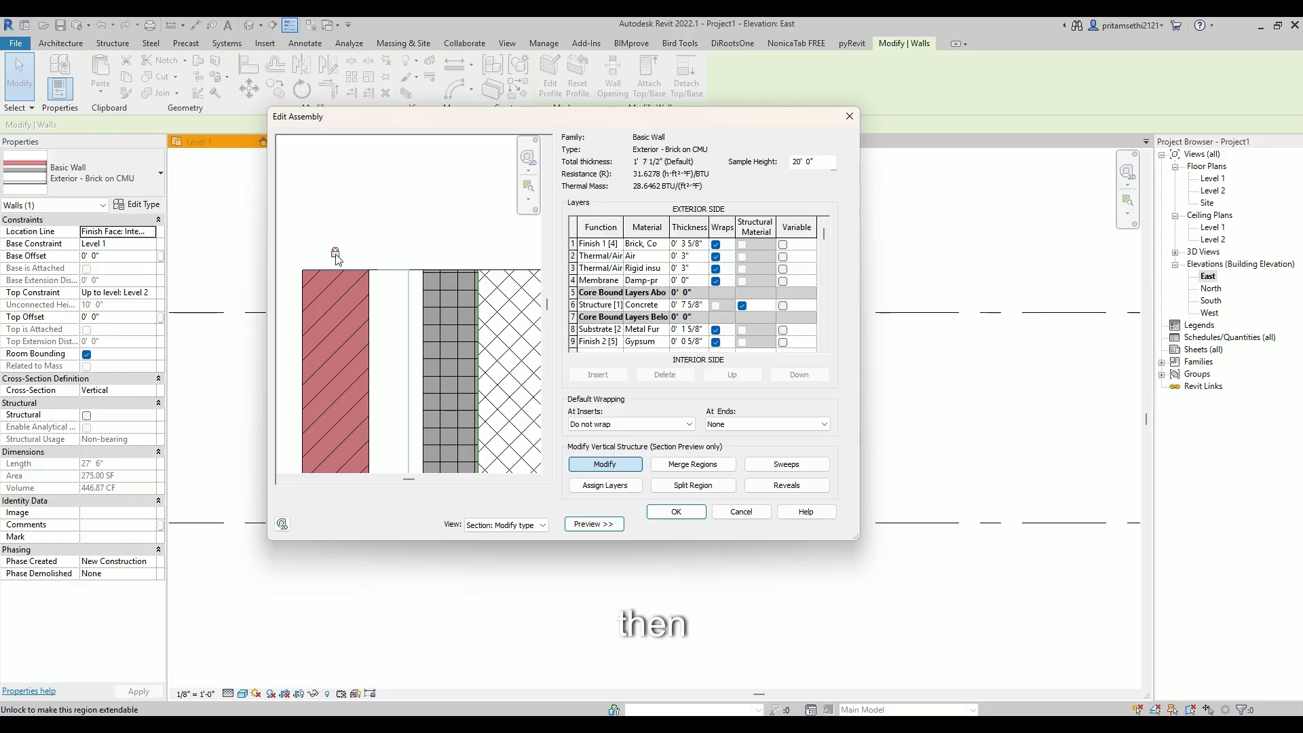
pyautogui.scroll(1, 335, 256)
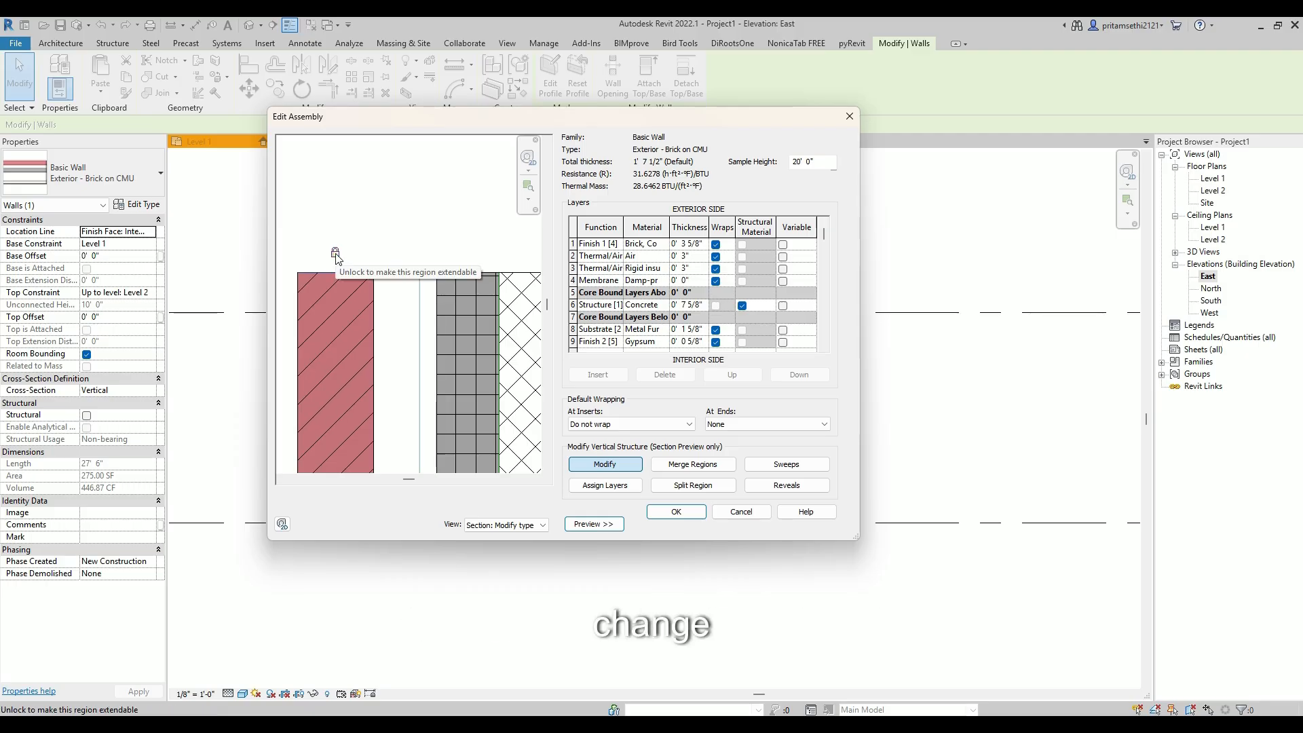
pyautogui.click(335, 254)
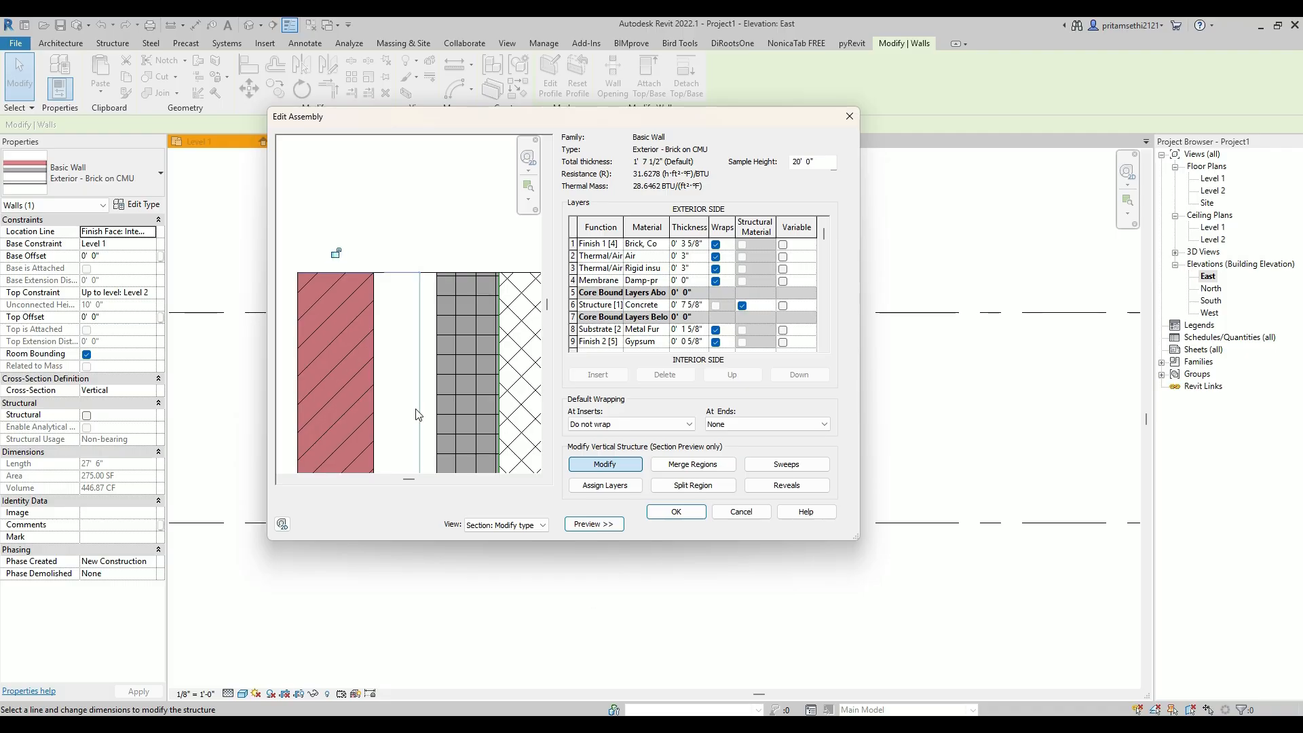
pyautogui.click(676, 511)
pyautogui.click(682, 523)
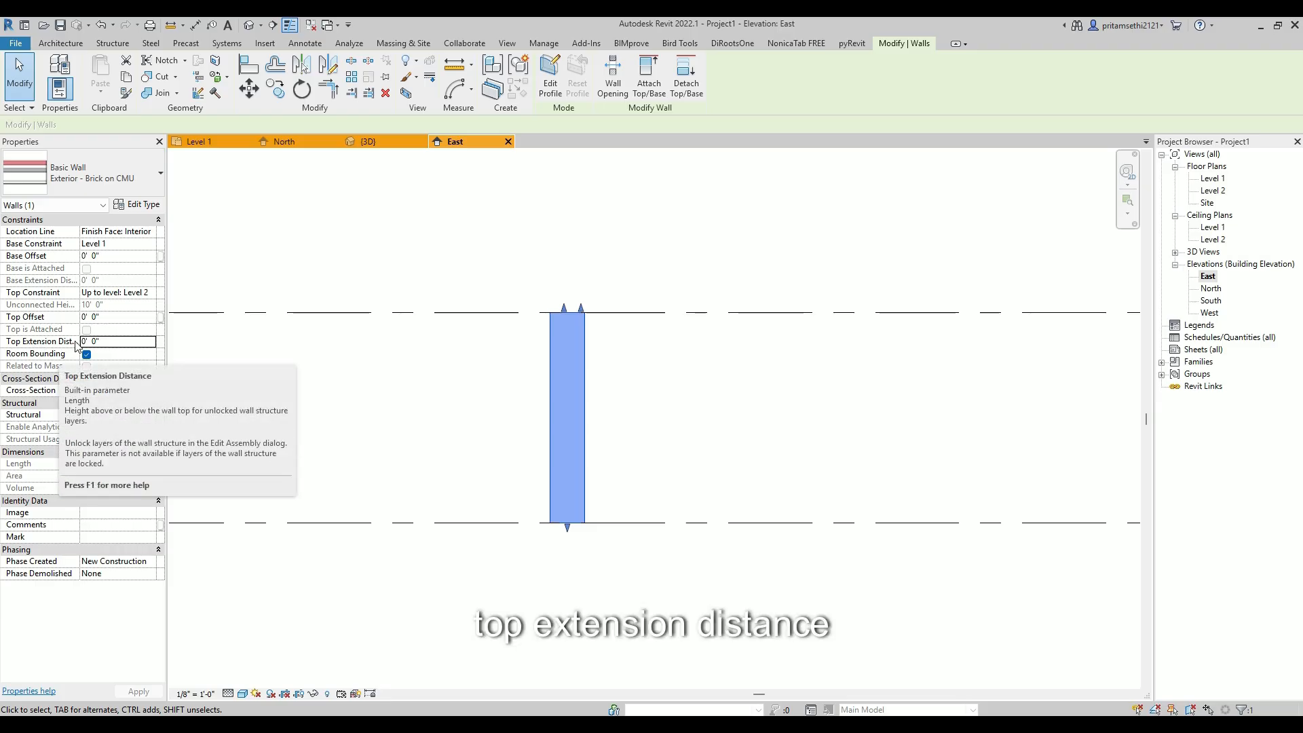
# Lower the top of the unlocked exterior brick layer to about 1' 8 3/4" below the wall top in the East elevation
pyautogui.scroll(2, 576, 332)
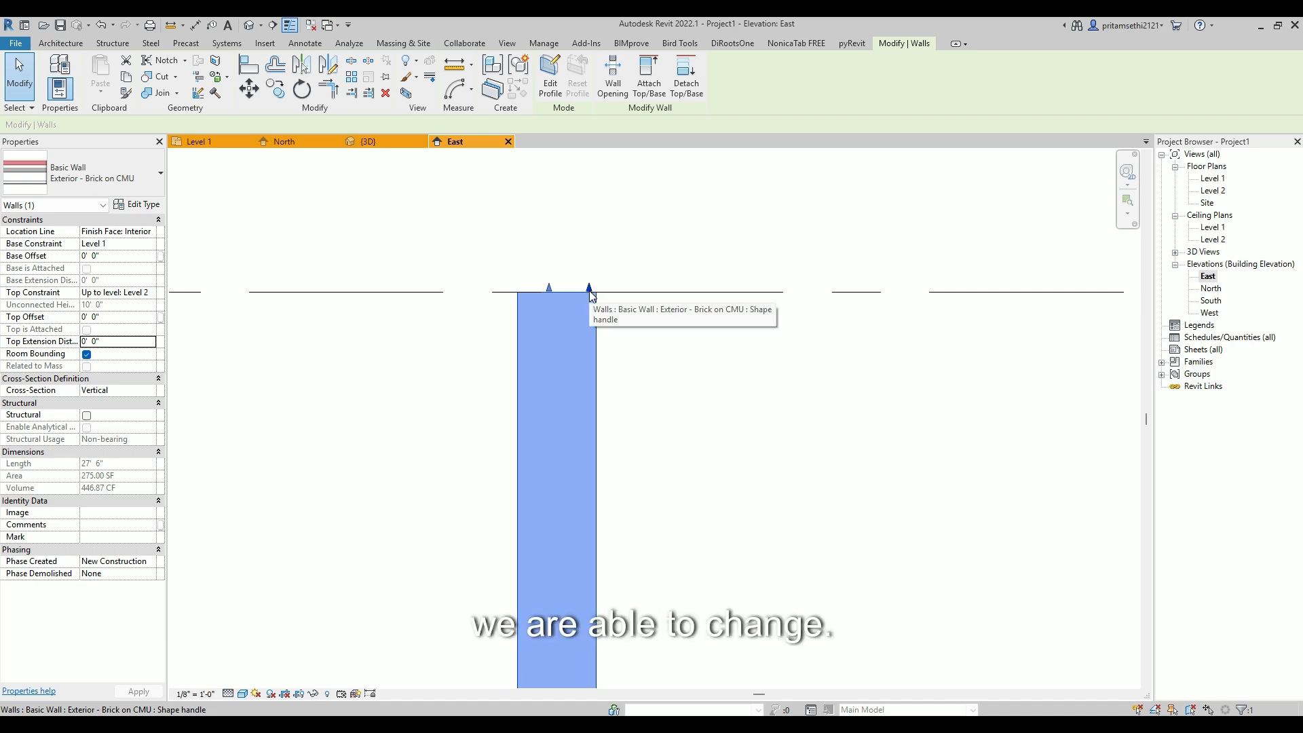
pyautogui.moveTo(590, 293); pyautogui.dragTo(593, 306)
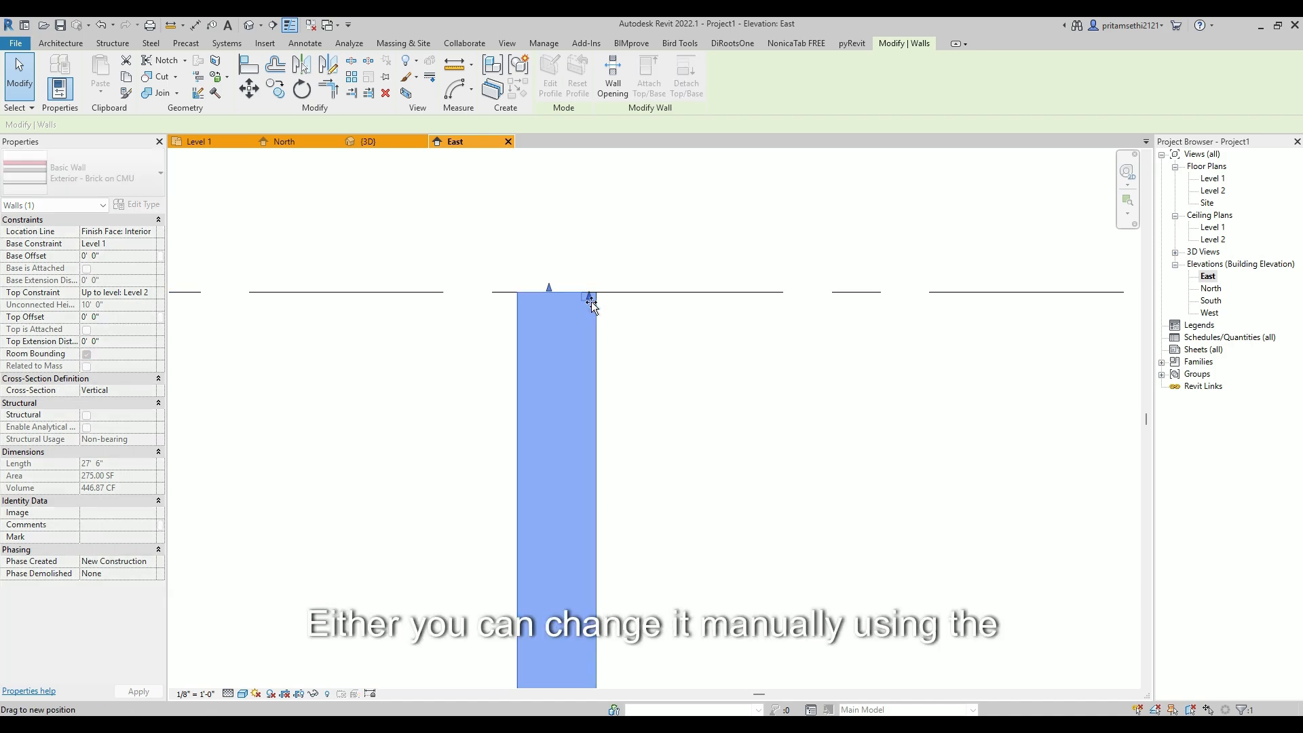
pyautogui.moveTo(593, 360)
pyautogui.mouseDown()
pyautogui.moveTo(590, 404)
pyautogui.moveTo(590, 376)
pyautogui.mouseUp()
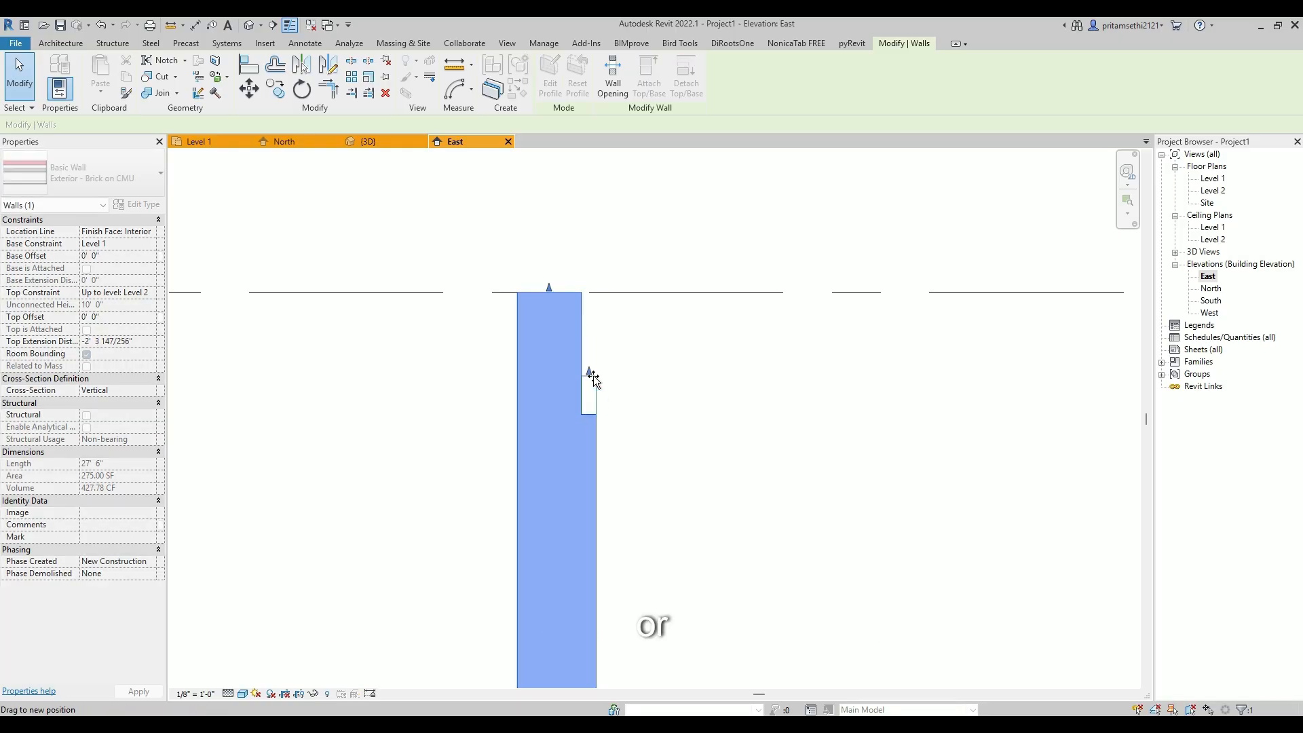
# Try to set the wall's Top Extension Distance to -12' 0"
pyautogui.click(132, 342)
pyautogui.moveTo(132, 342); pyautogui.dragTo(86, 342)
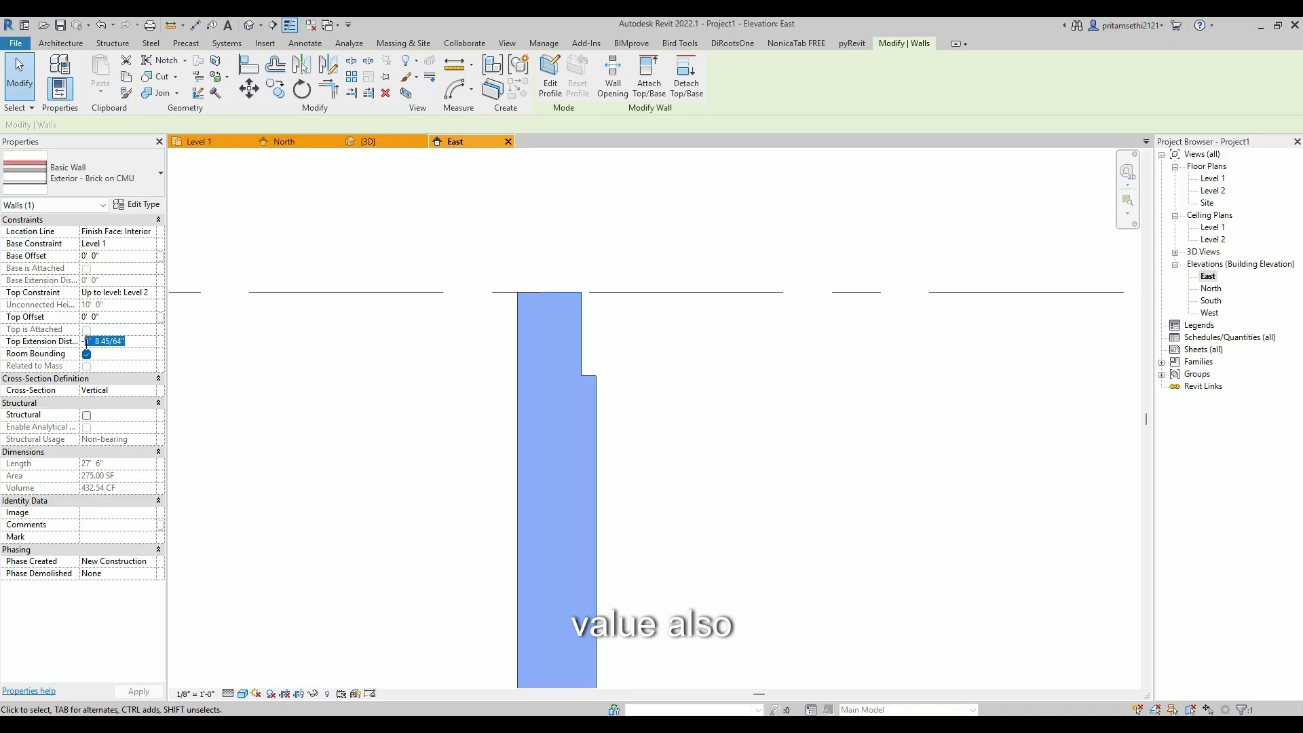
pyautogui.press('BackSpace')
pyautogui.write("12' 0")
pyautogui.press('Return')
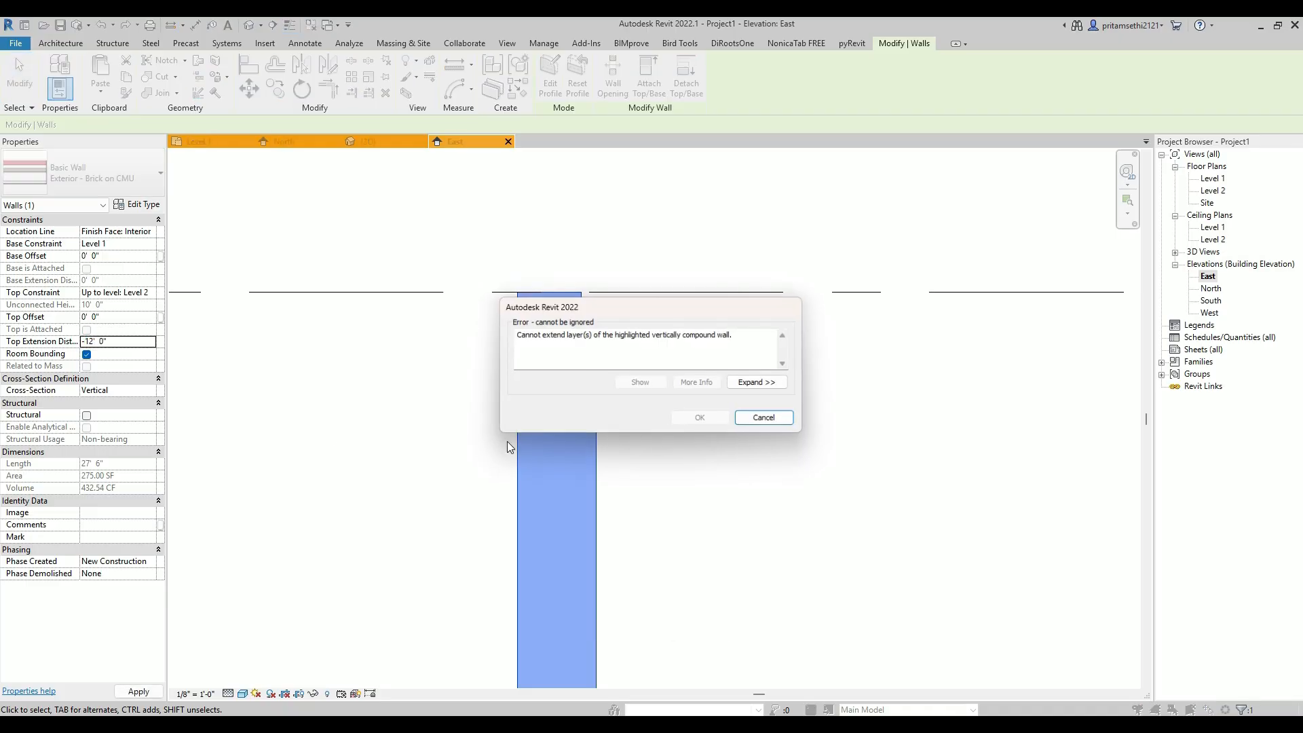
pyautogui.click(783, 417)
# Set the wall's Top Extension Distance to 12' 0"
pyautogui.click(132, 342)
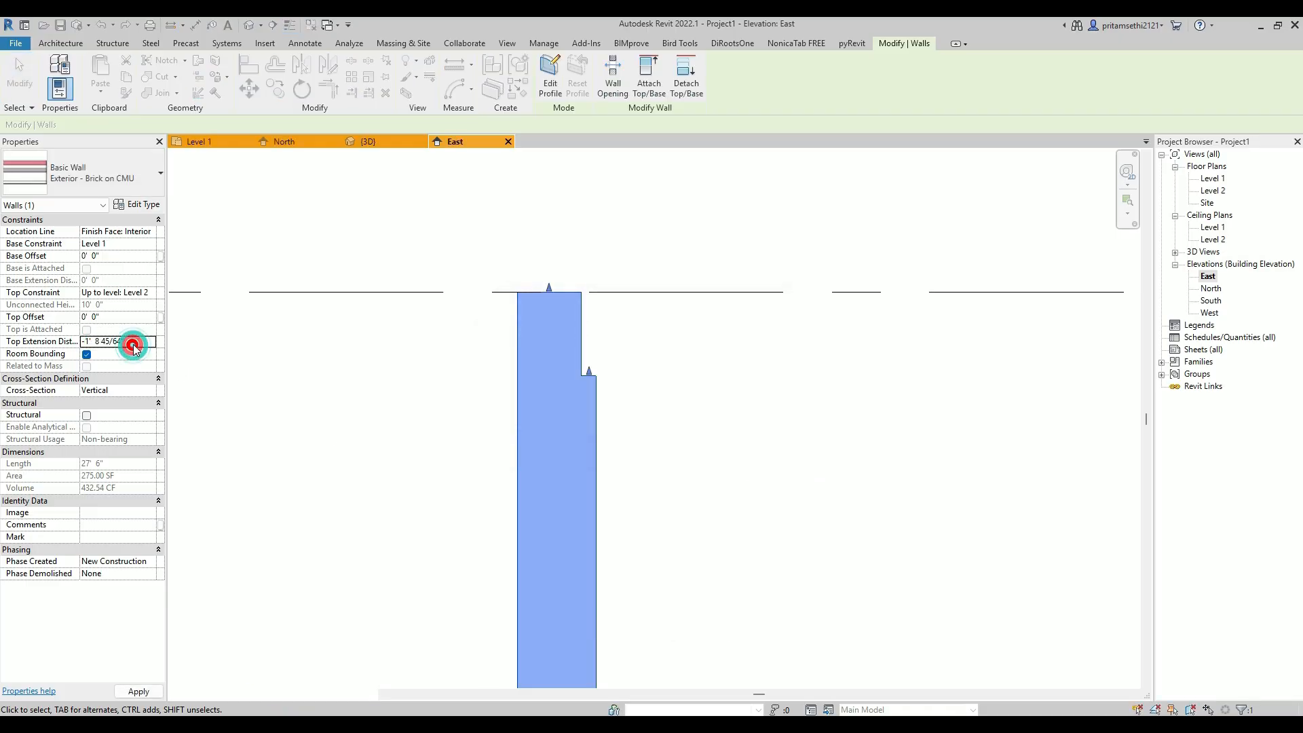
pyautogui.scroll(-3, 709, 432)
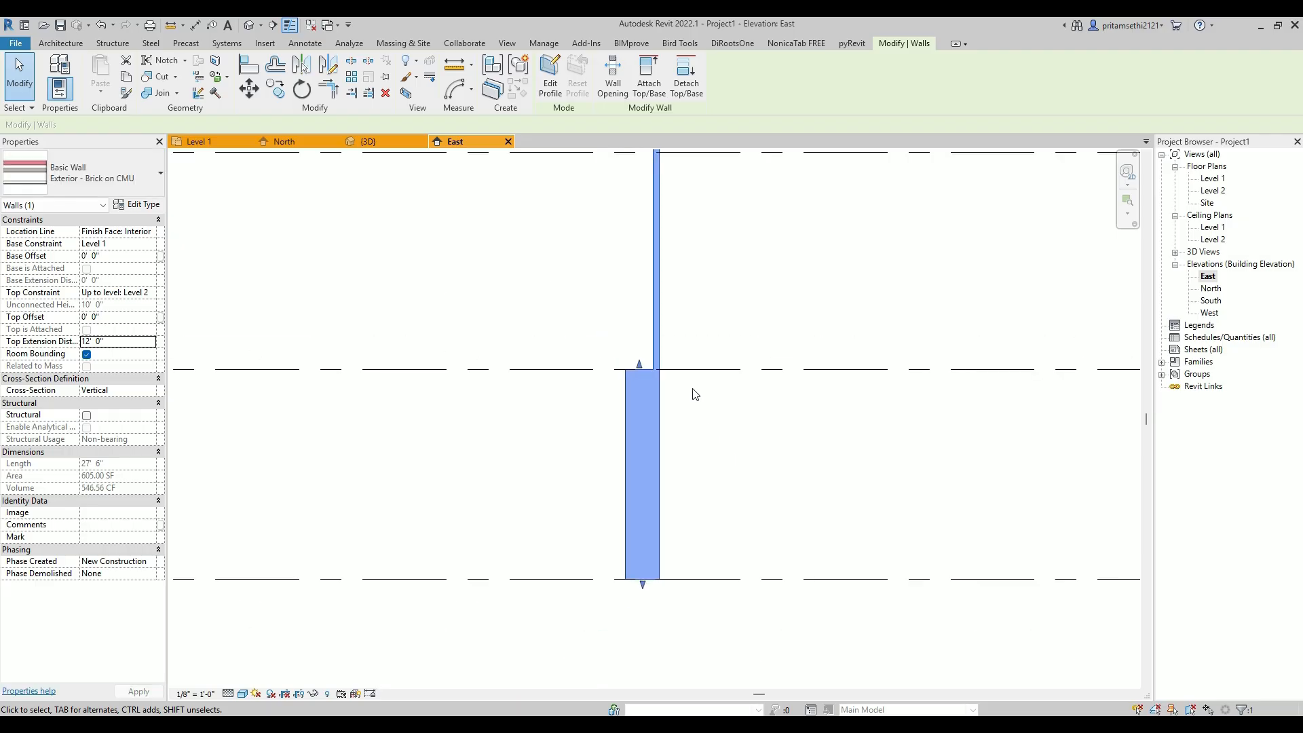
pyautogui.scroll(-1, 687, 363)
pyautogui.moveTo(695, 381); pyautogui.dragTo(651, 477, button='middle')
# In the 3D view, lower the brick layer's top to about 9' 4" below the wall top and inspect the remaining strip
pyautogui.click(359, 154)
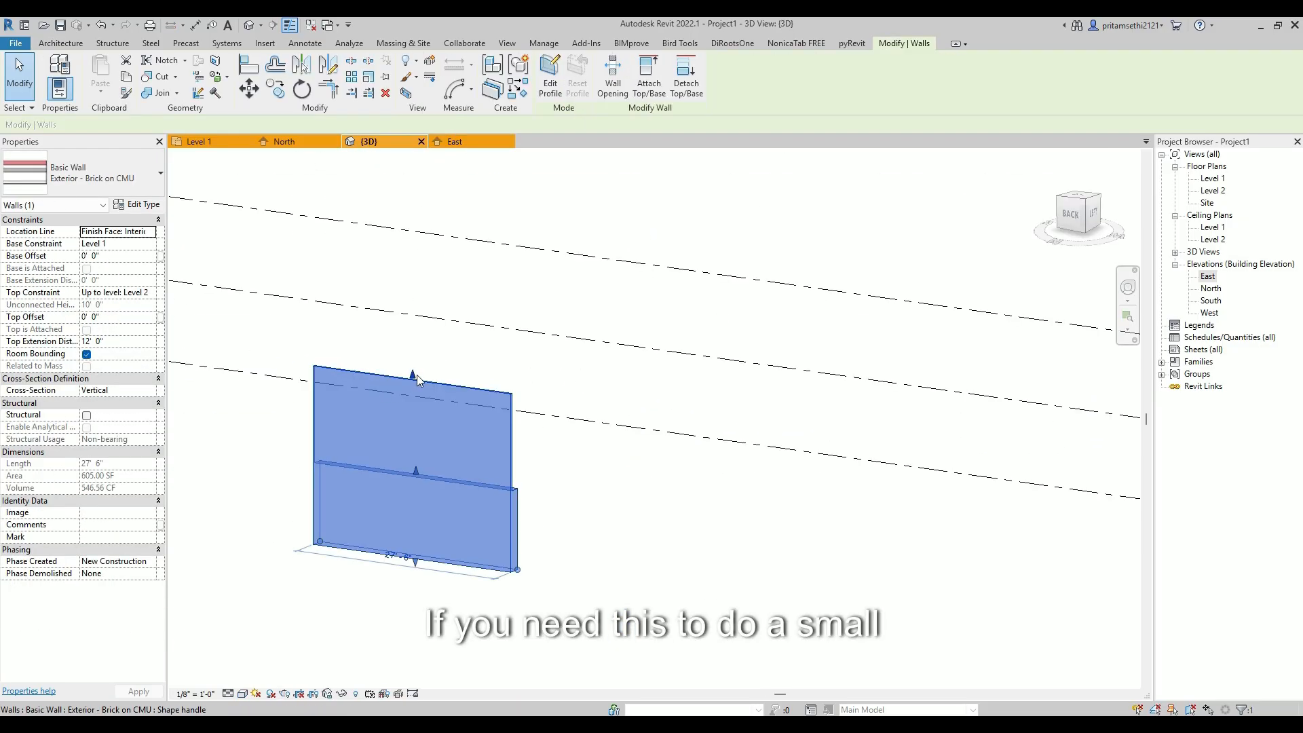
pyautogui.click(410, 370)
pyautogui.moveTo(421, 530); pyautogui.dragTo(422, 552)
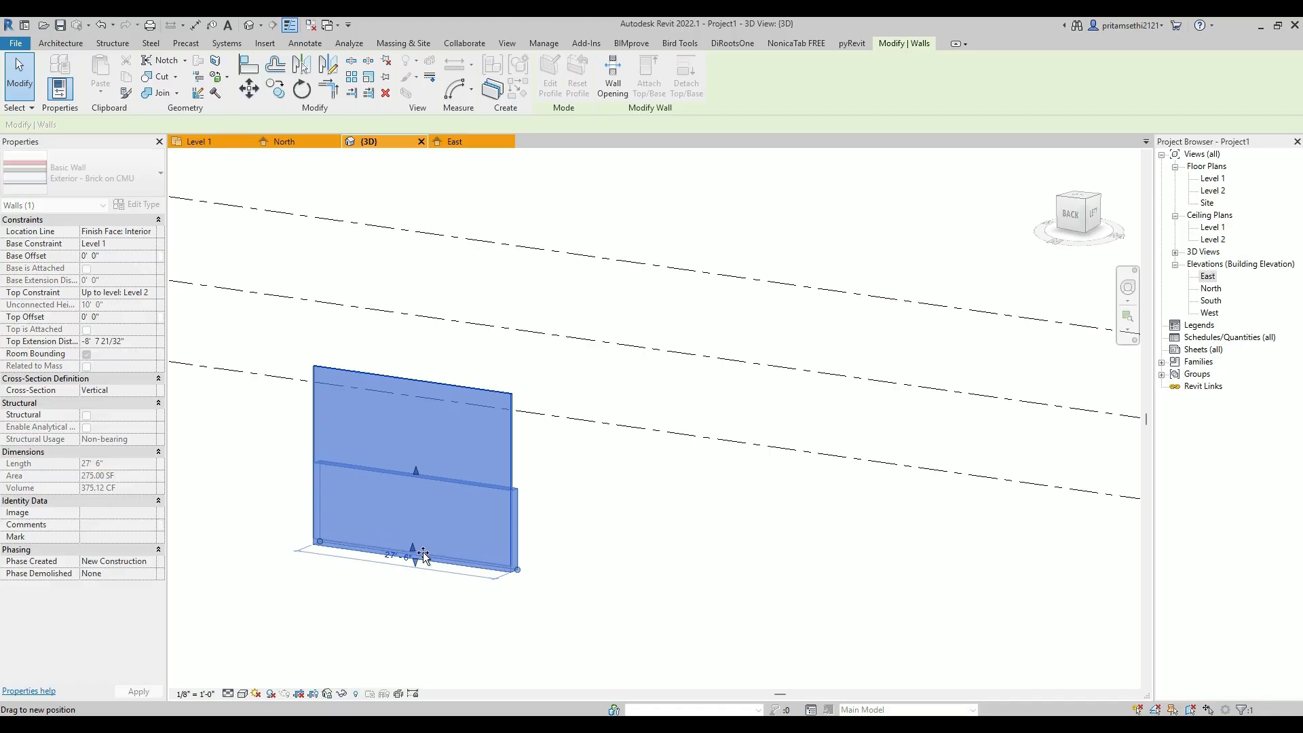
pyautogui.keyDown('shift'); pyautogui.moveTo(422, 552); pyautogui.dragTo(305, 618, button='middle'); pyautogui.keyUp('shift')
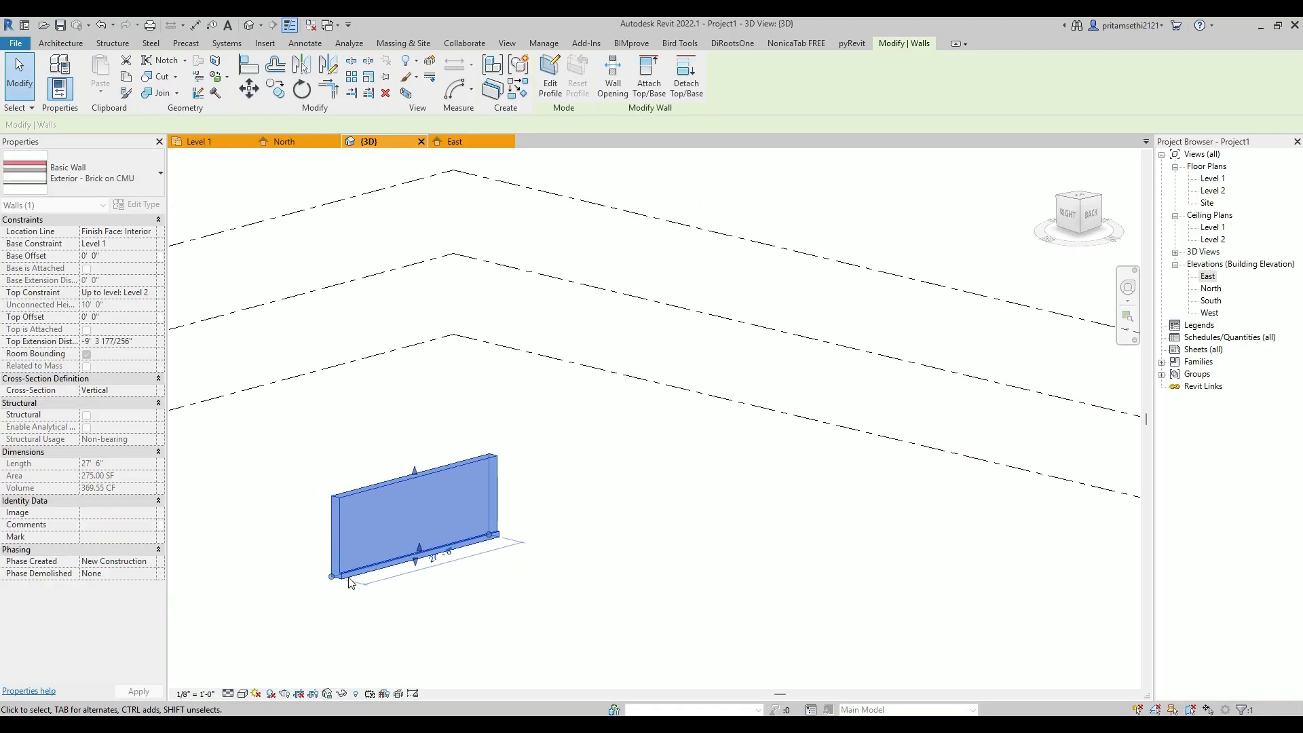
pyautogui.scroll(5, 340, 553)
pyautogui.keyDown('shift'); pyautogui.moveTo(340, 554); pyautogui.dragTo(489, 540, button='middle'); pyautogui.keyUp('shift')
pyautogui.click(602, 597)
pyautogui.keyDown('shift'); pyautogui.moveTo(532, 602); pyautogui.dragTo(509, 604, button='middle'); pyautogui.keyUp('shift')
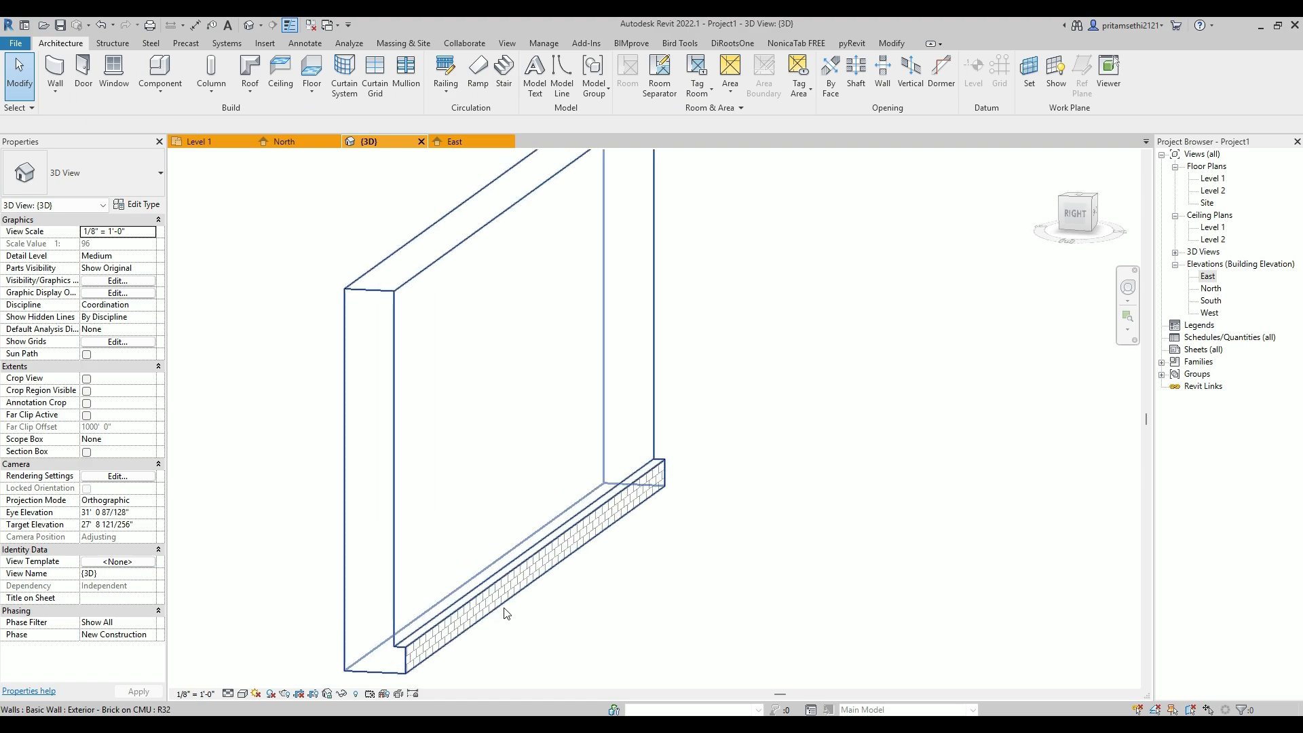
# Open the structure of the selected wall's Exterior - Brick on CMU type for editing
pyautogui.click(509, 605)
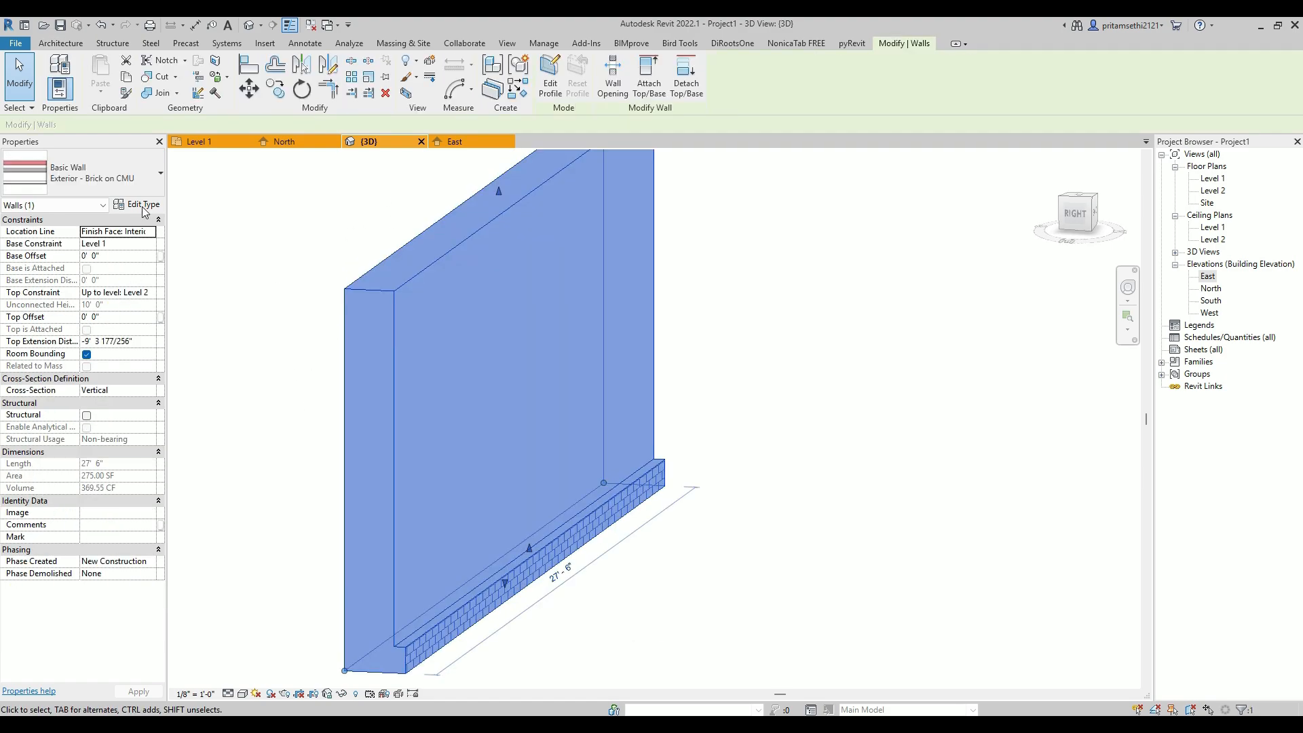
pyautogui.click(139, 205)
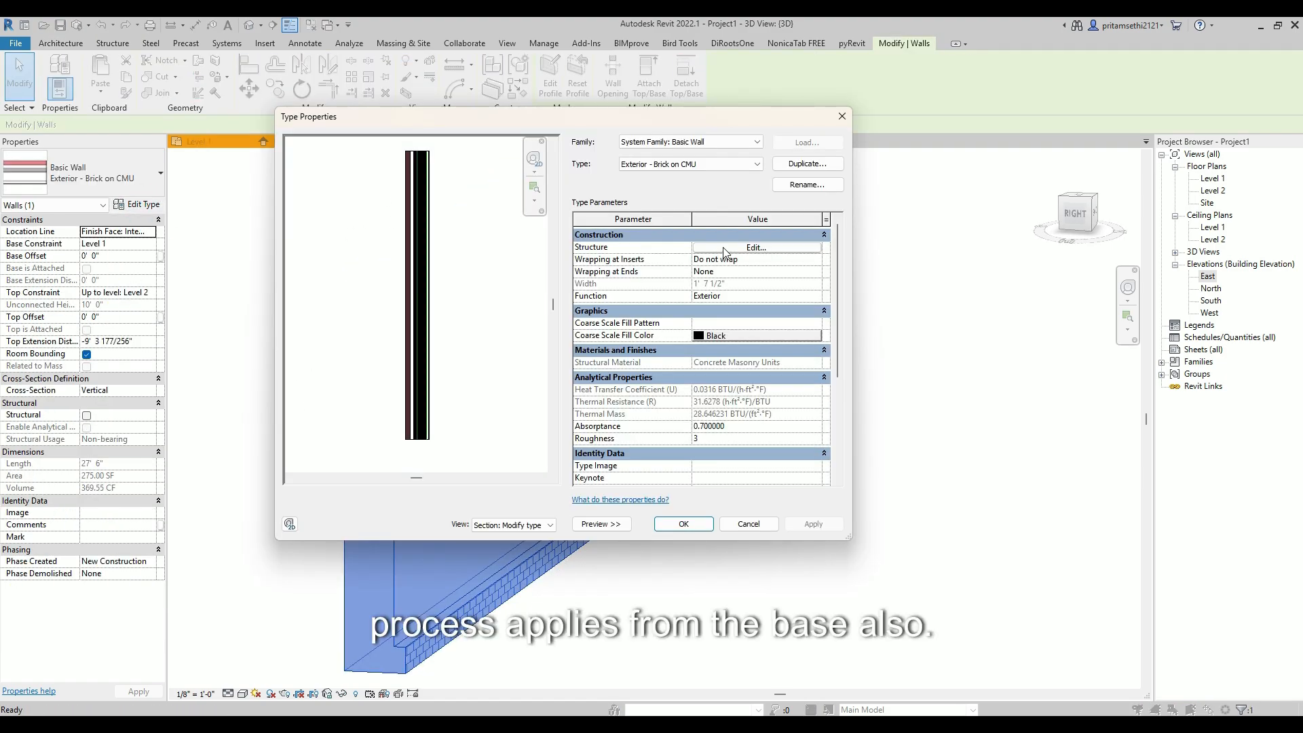
pyautogui.click(725, 248)
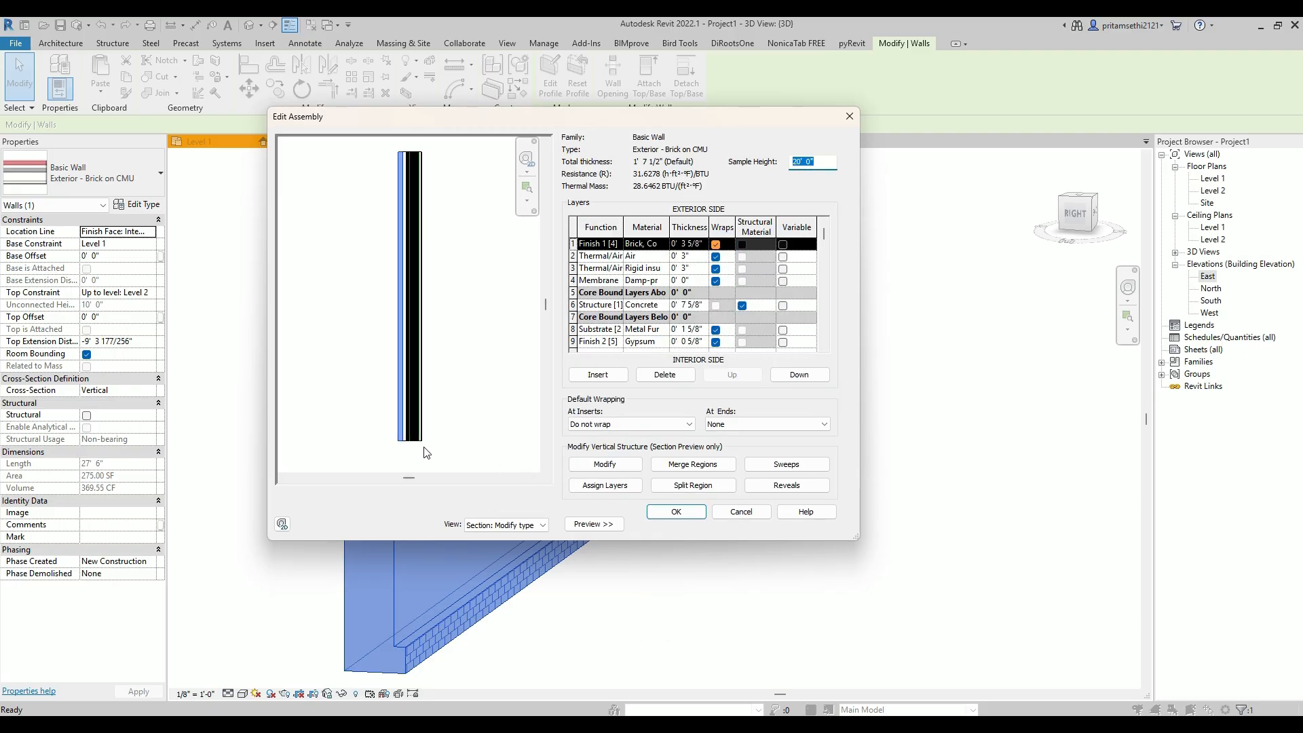
# Unlock the bottom edge of the exterior brick layer in the section preview and accept the wall type changes
pyautogui.scroll(5, 380, 451)
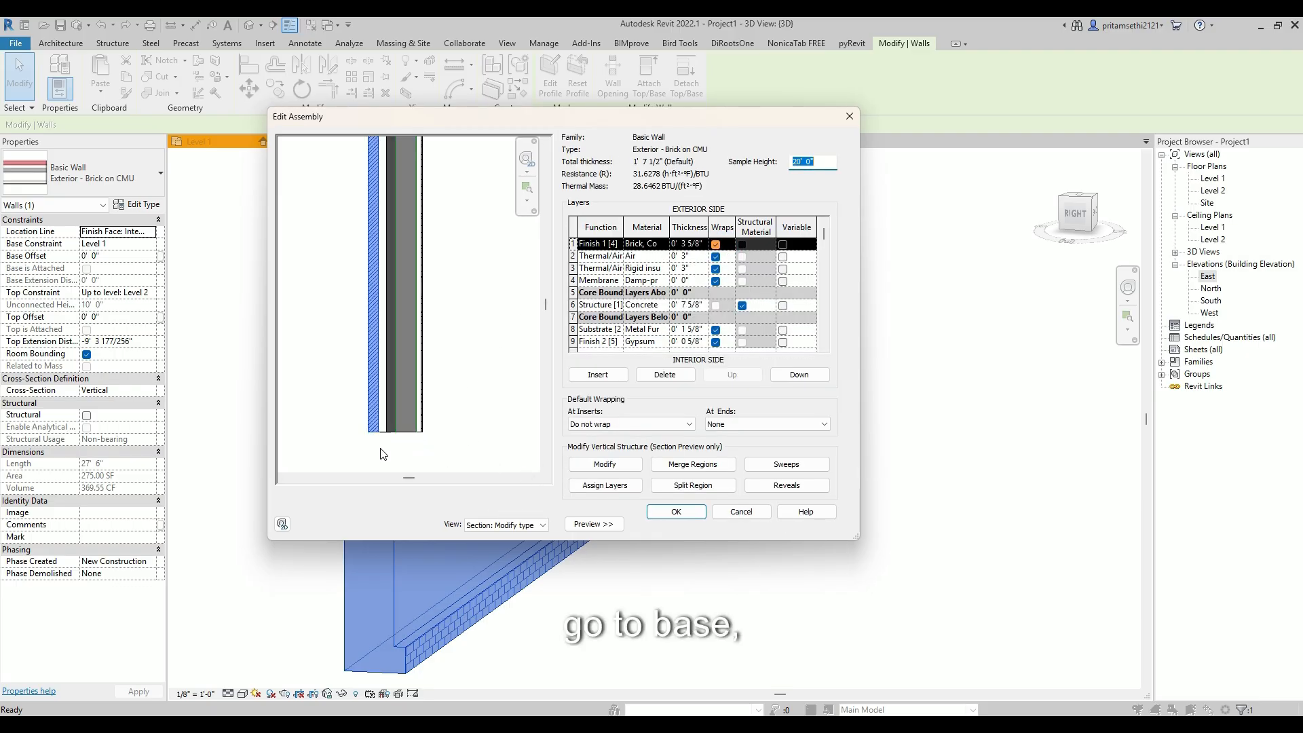
pyautogui.click(603, 468)
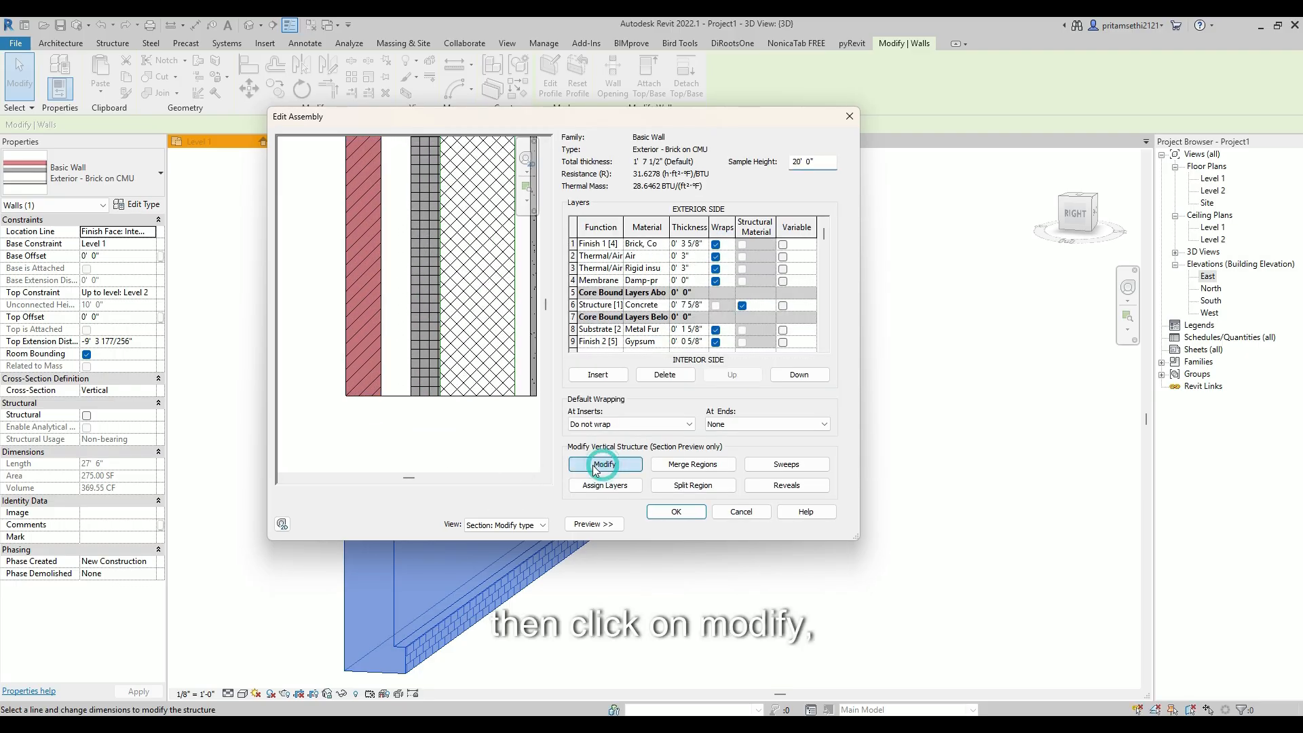
pyautogui.click(364, 398)
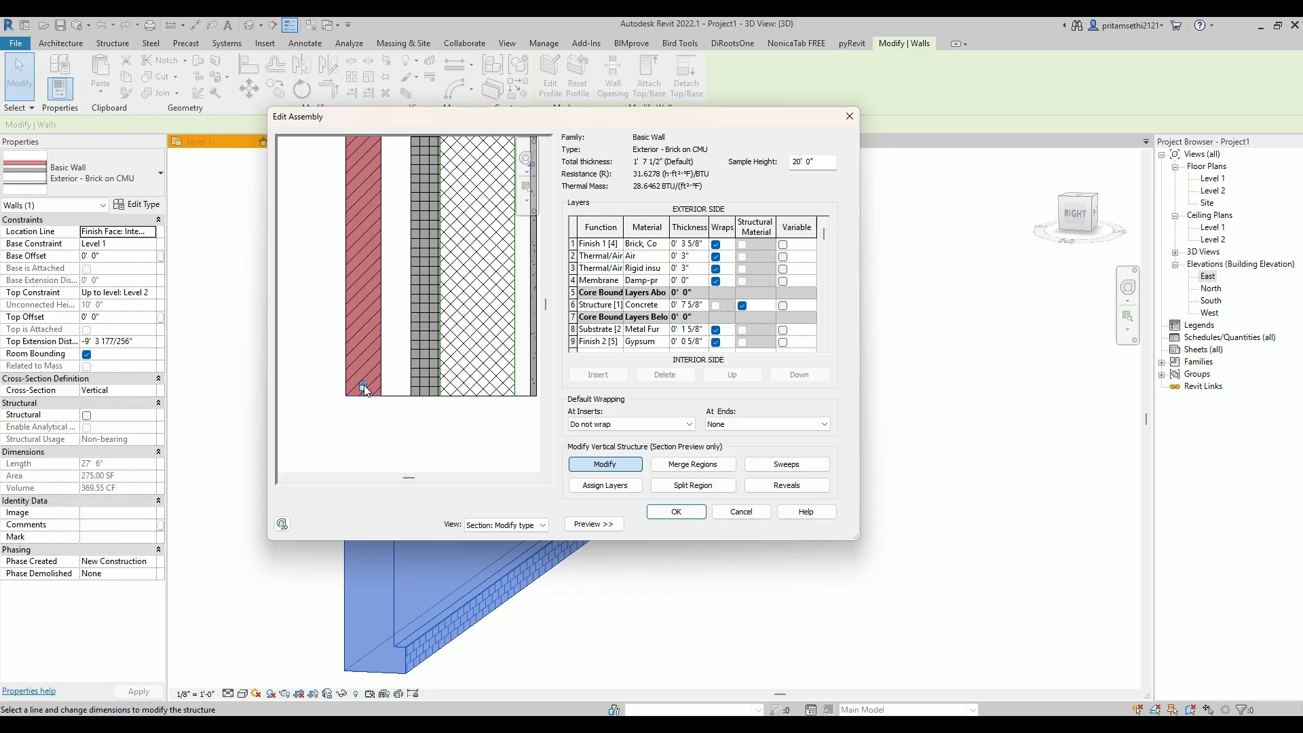
pyautogui.click(363, 389)
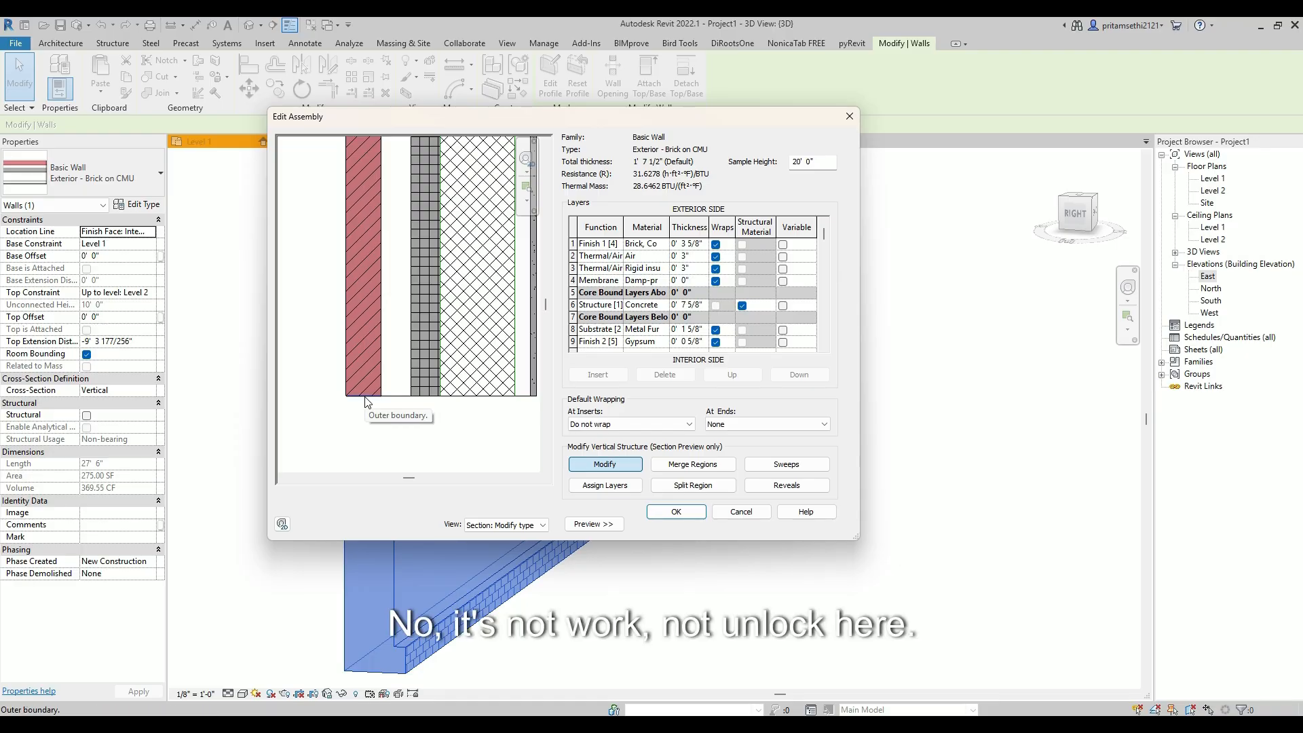
pyautogui.click(365, 402)
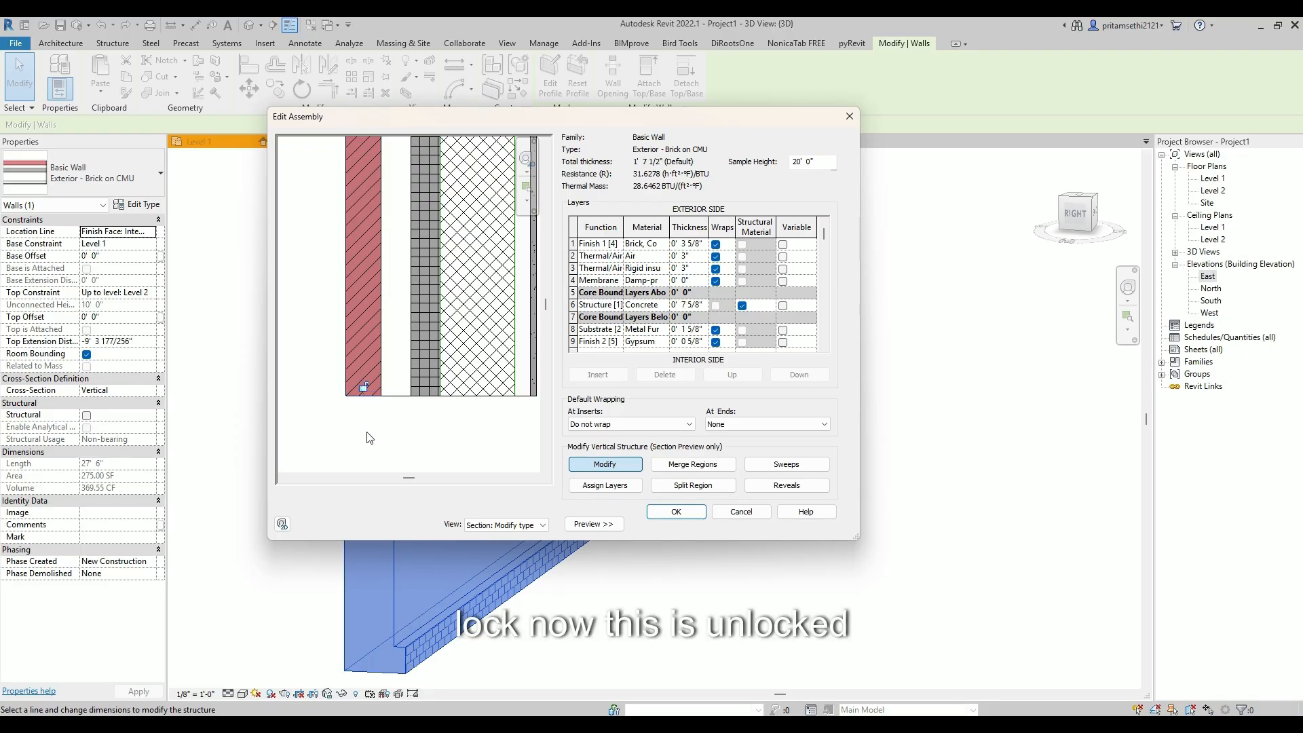
pyautogui.click(660, 514)
pyautogui.click(677, 516)
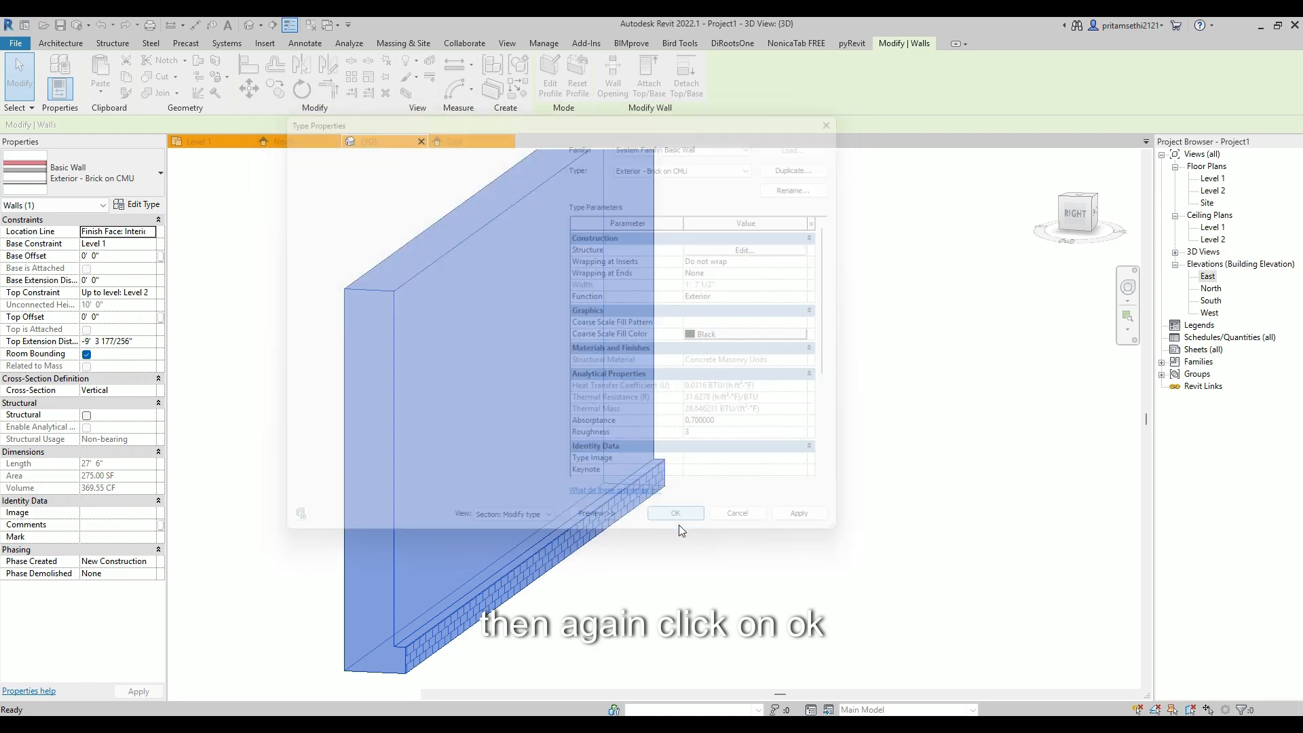
pyautogui.click(751, 467)
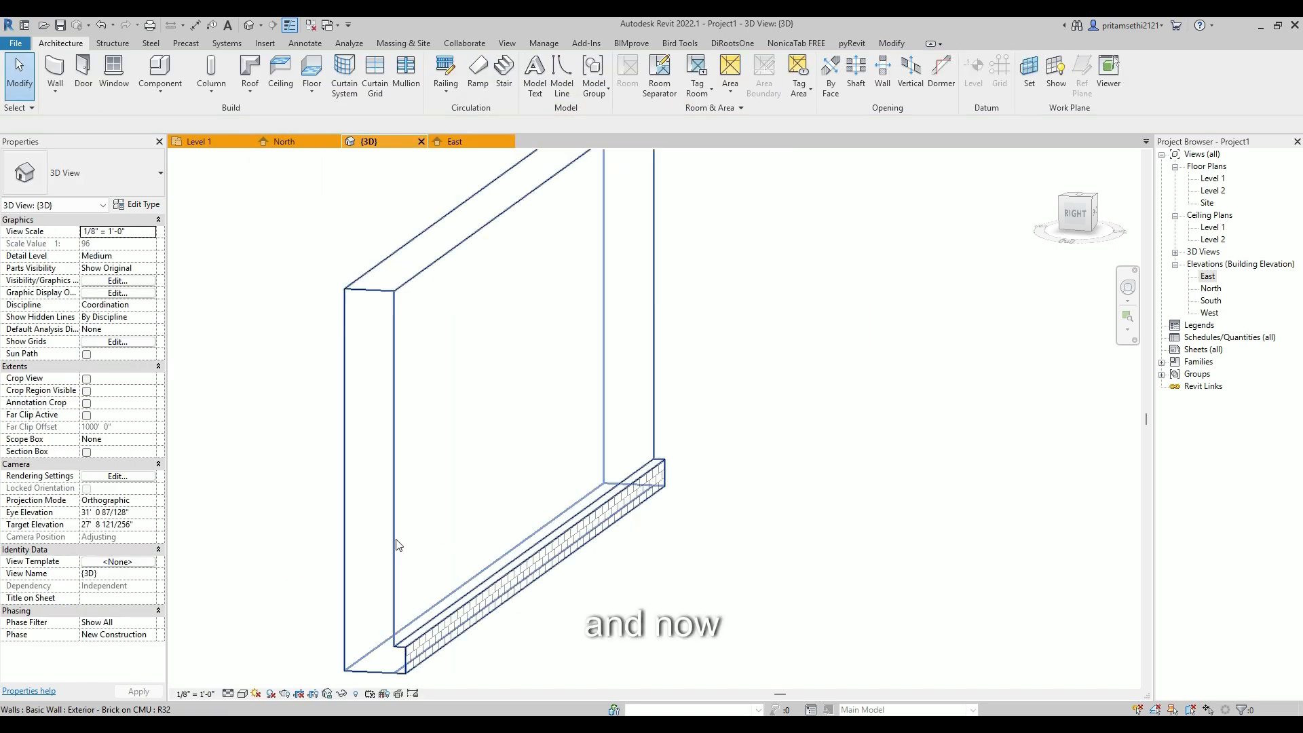
# Set the wall's Base Extension Distance to -1' 0" and inspect the brick layer's lower edge in 3D
pyautogui.click(398, 545)
pyautogui.moveTo(412, 570); pyautogui.dragTo(461, 501, button='middle')
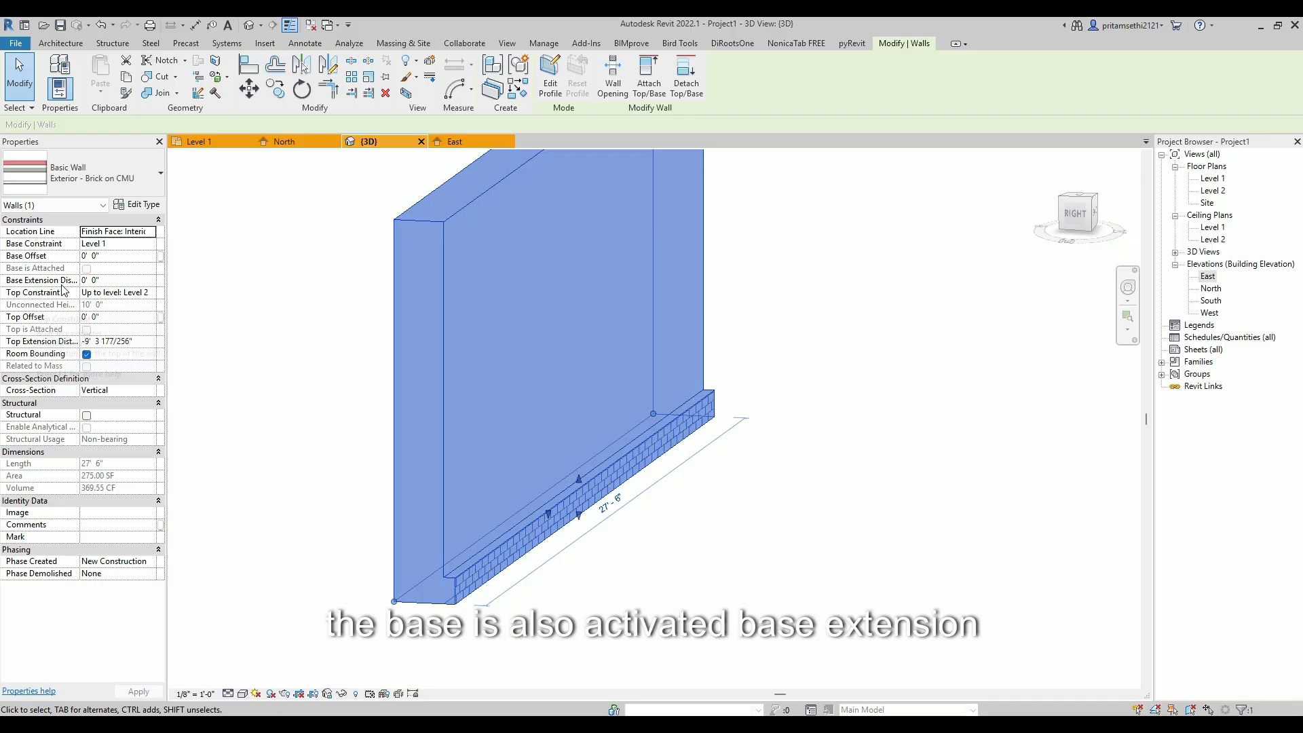
pyautogui.click(113, 279)
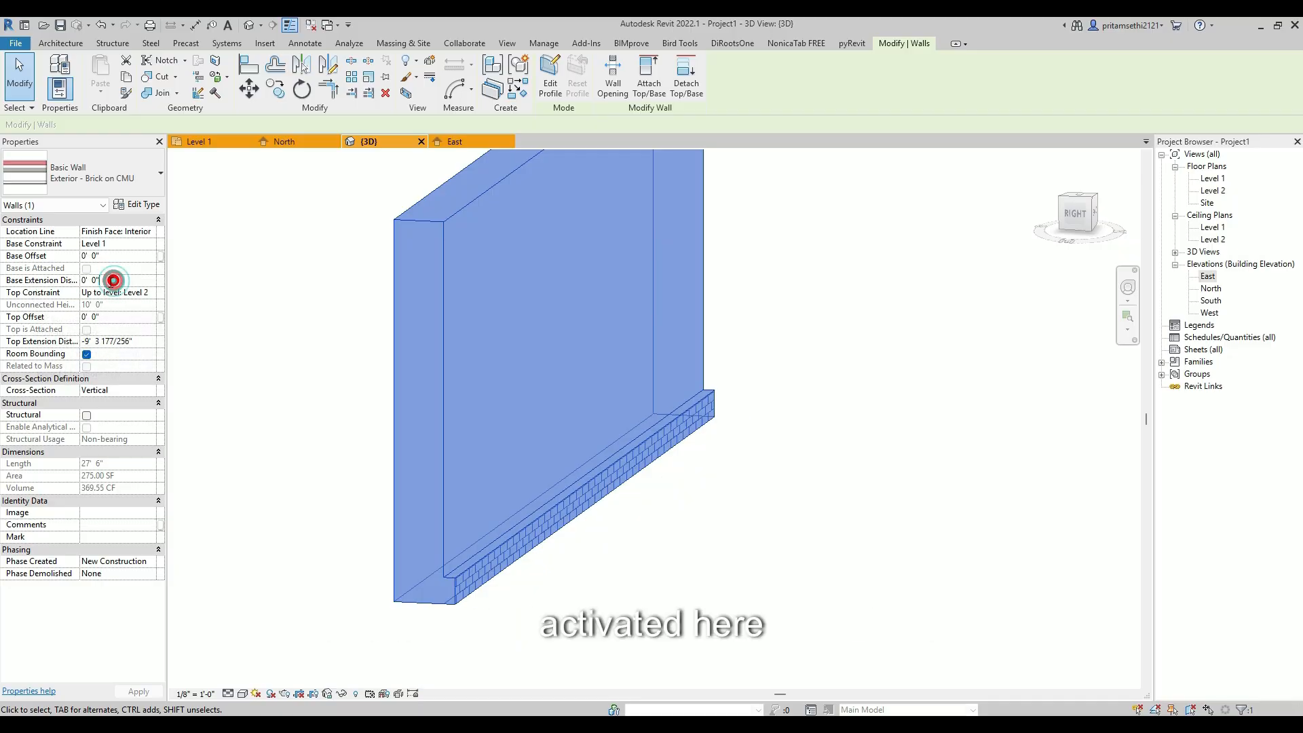
pyautogui.write('-')
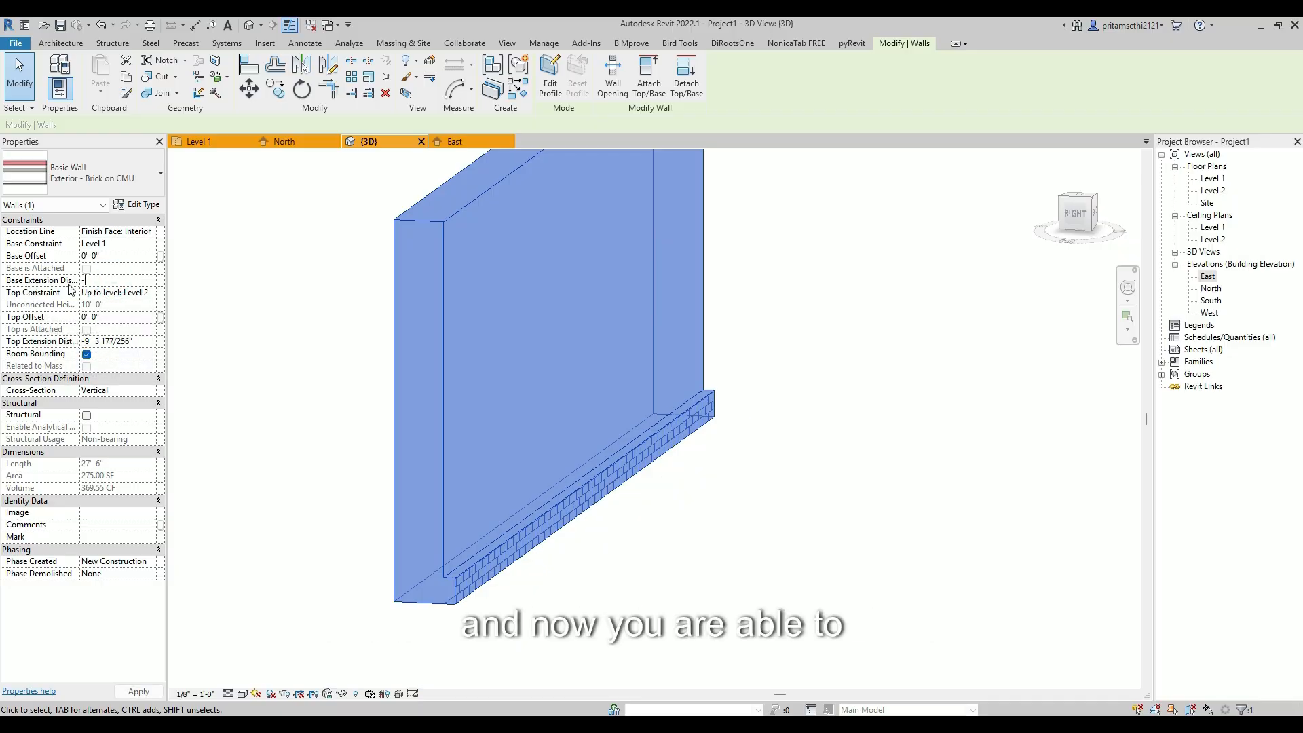
pyautogui.write('1\'  0"')
pyautogui.press('Return')
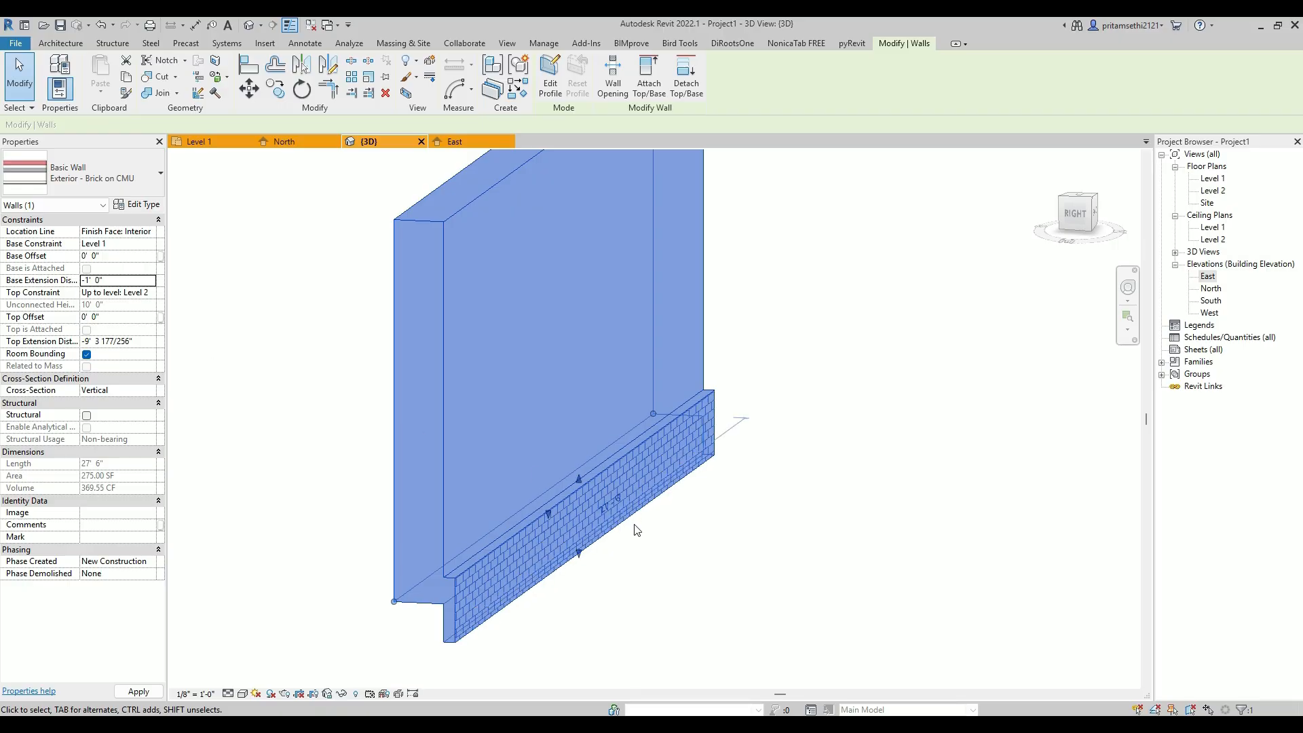
pyautogui.scroll(-3, 504, 564)
pyautogui.keyDown('shift'); pyautogui.moveTo(535, 625); pyautogui.dragTo(447, 428, button='middle'); pyautogui.keyUp('shift')
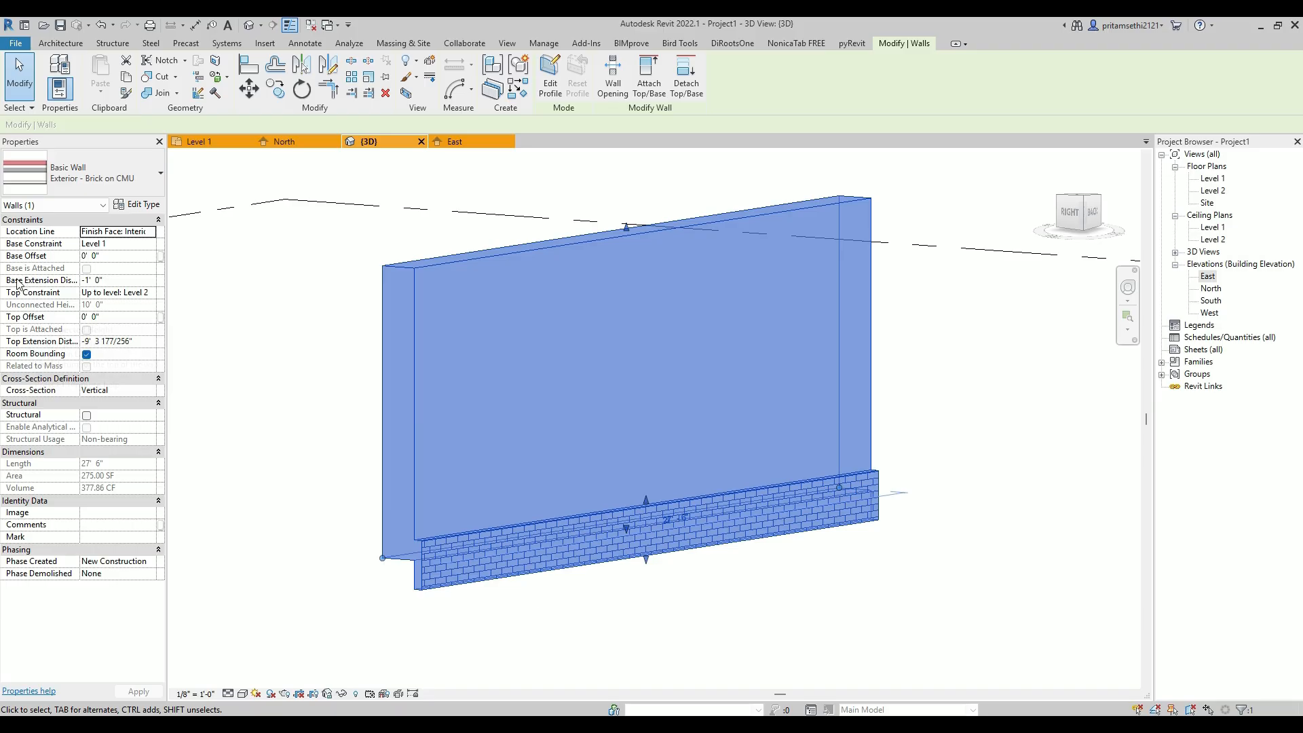
pyautogui.click(343, 459)
pyautogui.click(418, 438)
pyautogui.click(272, 380)
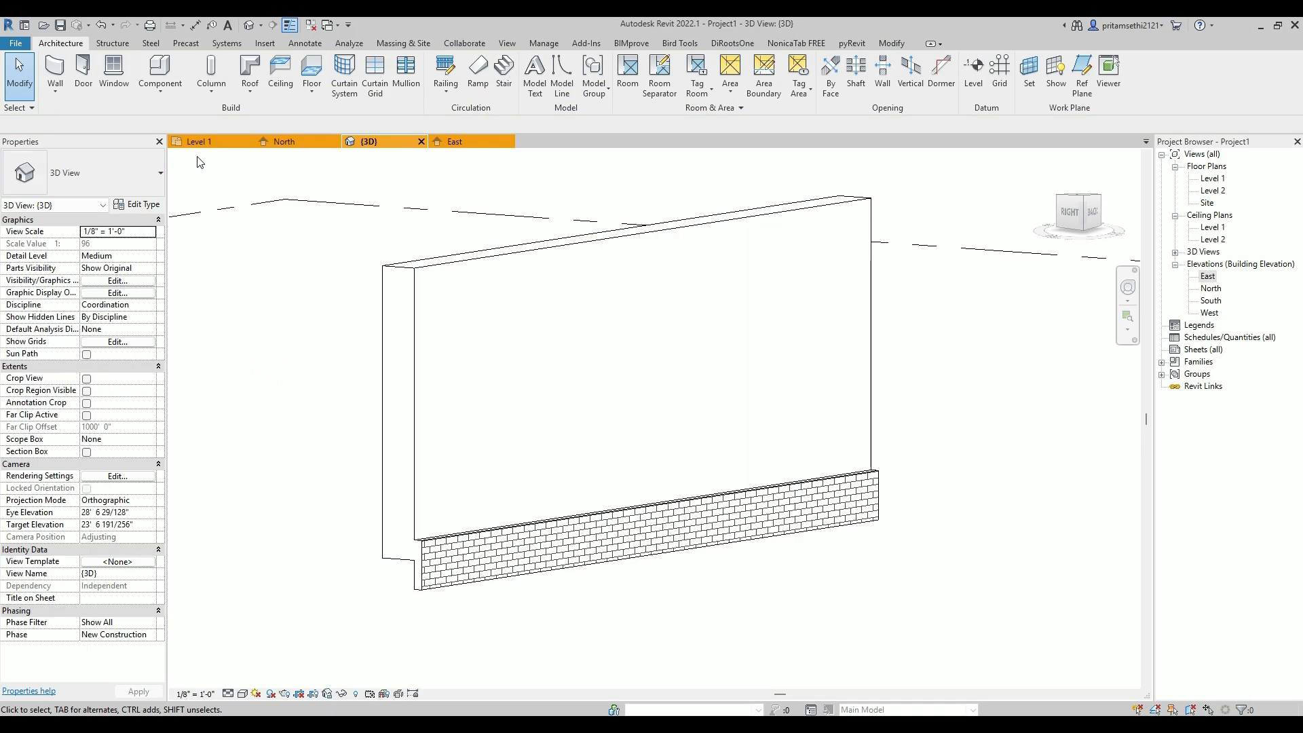
# Delete the existing wall from the Level 1 floor plan
pyautogui.click(204, 141)
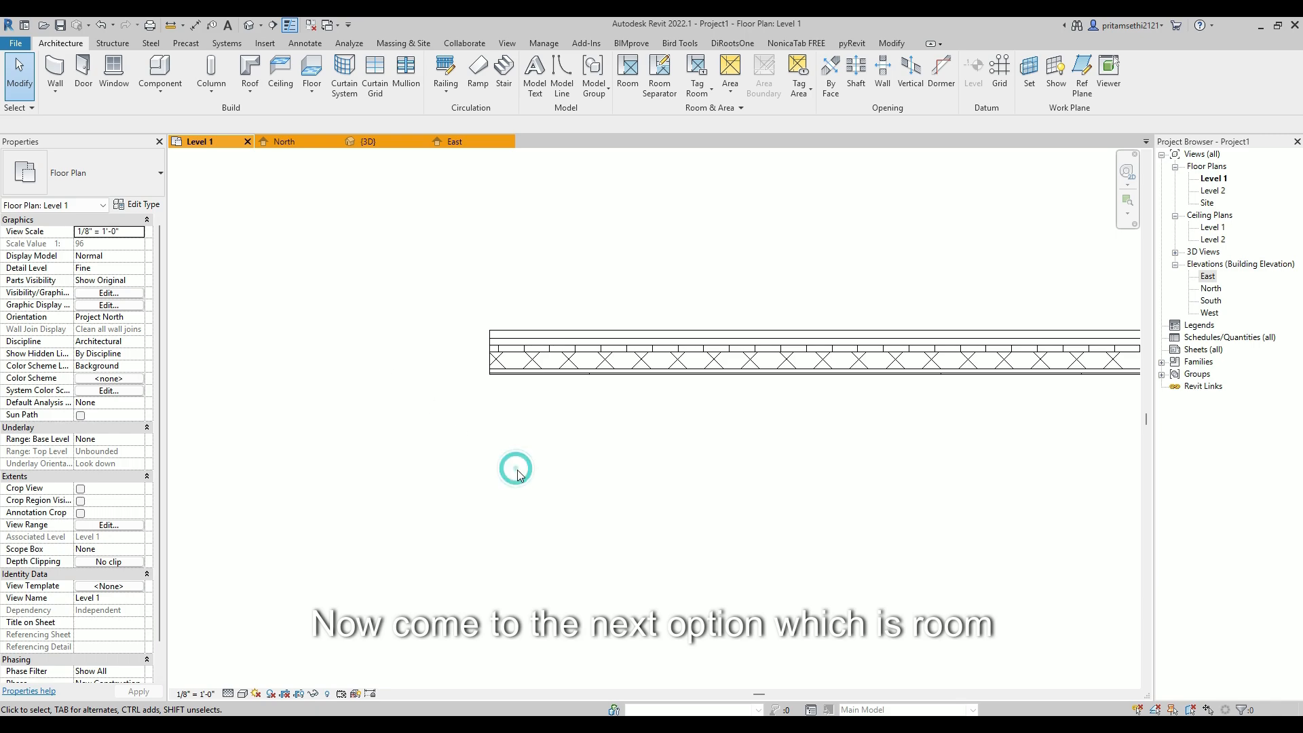
pyautogui.scroll(-2, 517, 473)
pyautogui.scroll(-4, 570, 457)
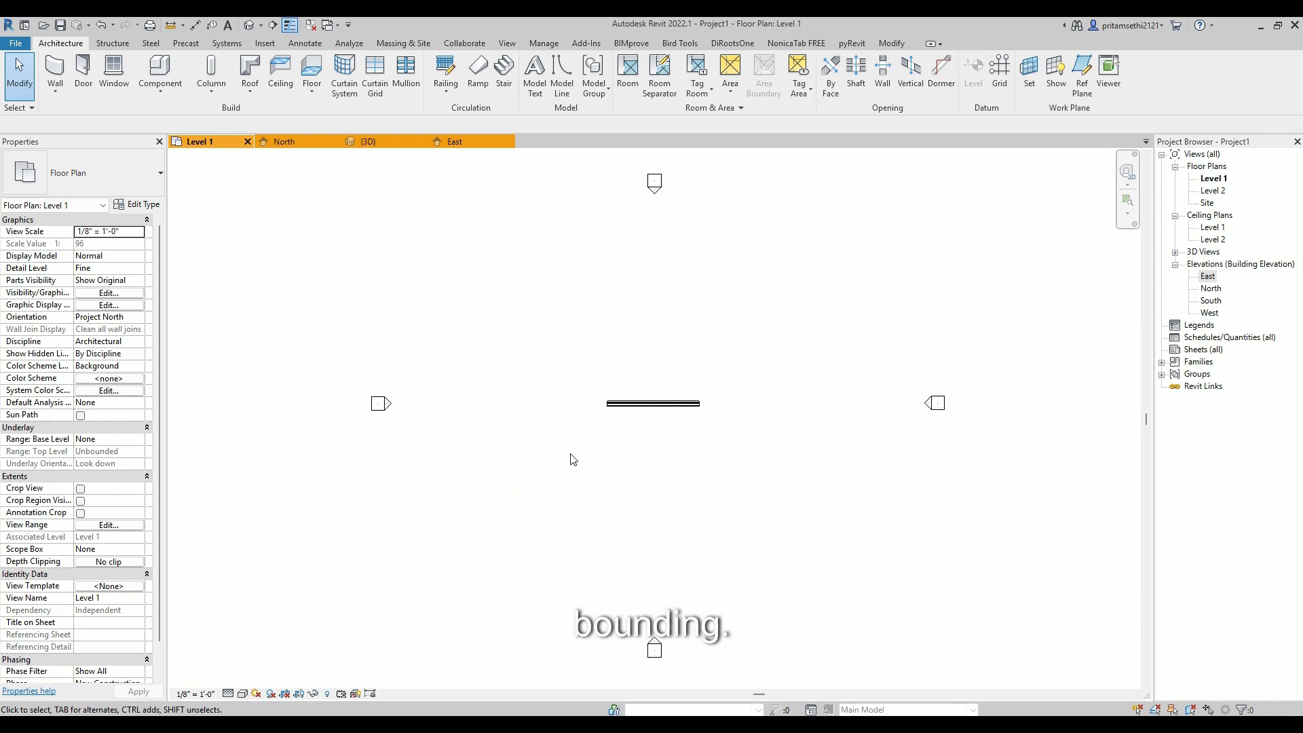
pyautogui.click(664, 407)
pyautogui.press('Delete')
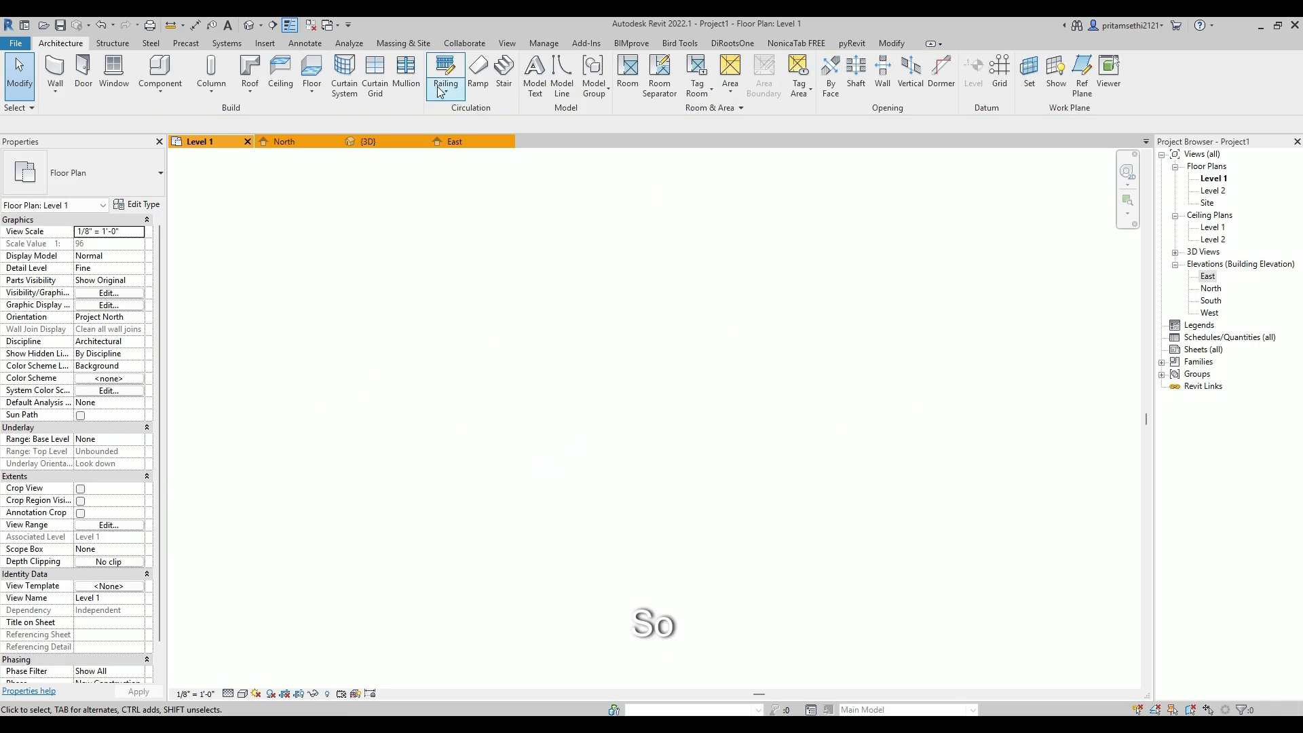
# Draw a rectangle of Exterior - Brick and CMU on MTL. Stud walls about 67' 6" by 28' 6" in the Level 1 plan
pyautogui.click(65, 68)
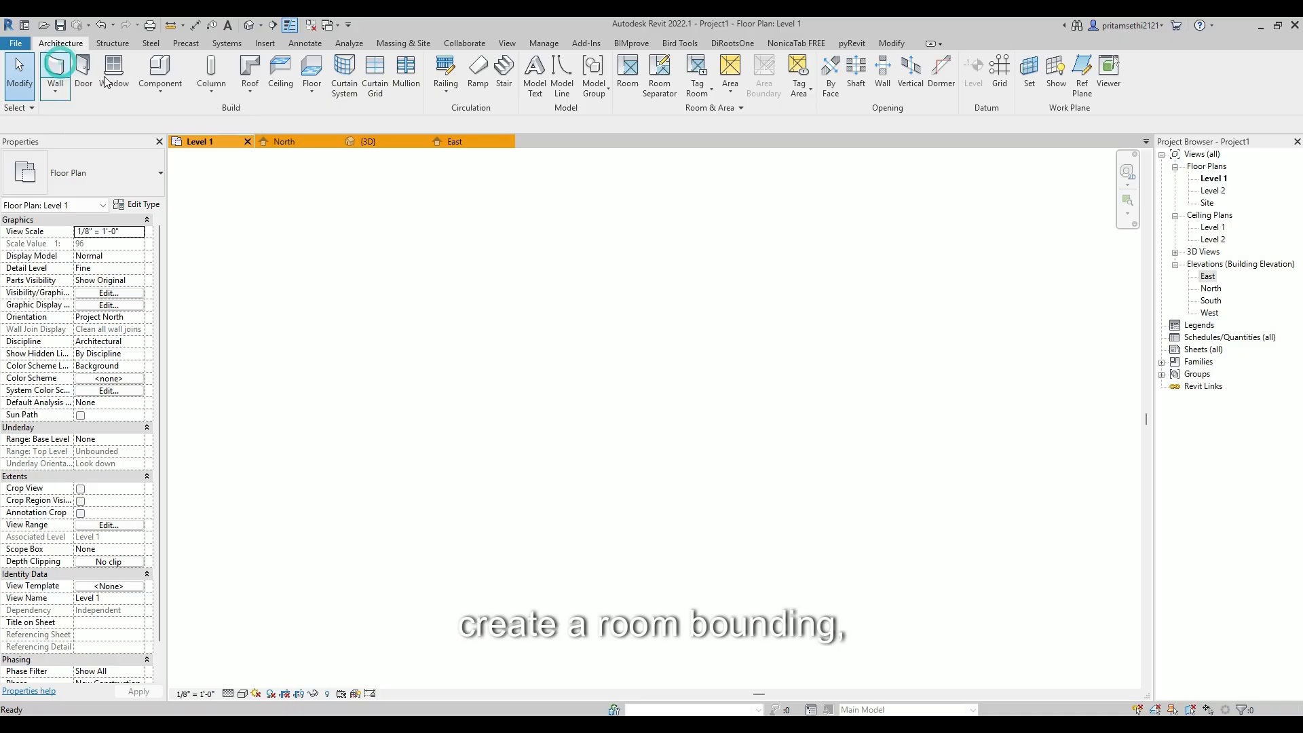
pyautogui.click(562, 63)
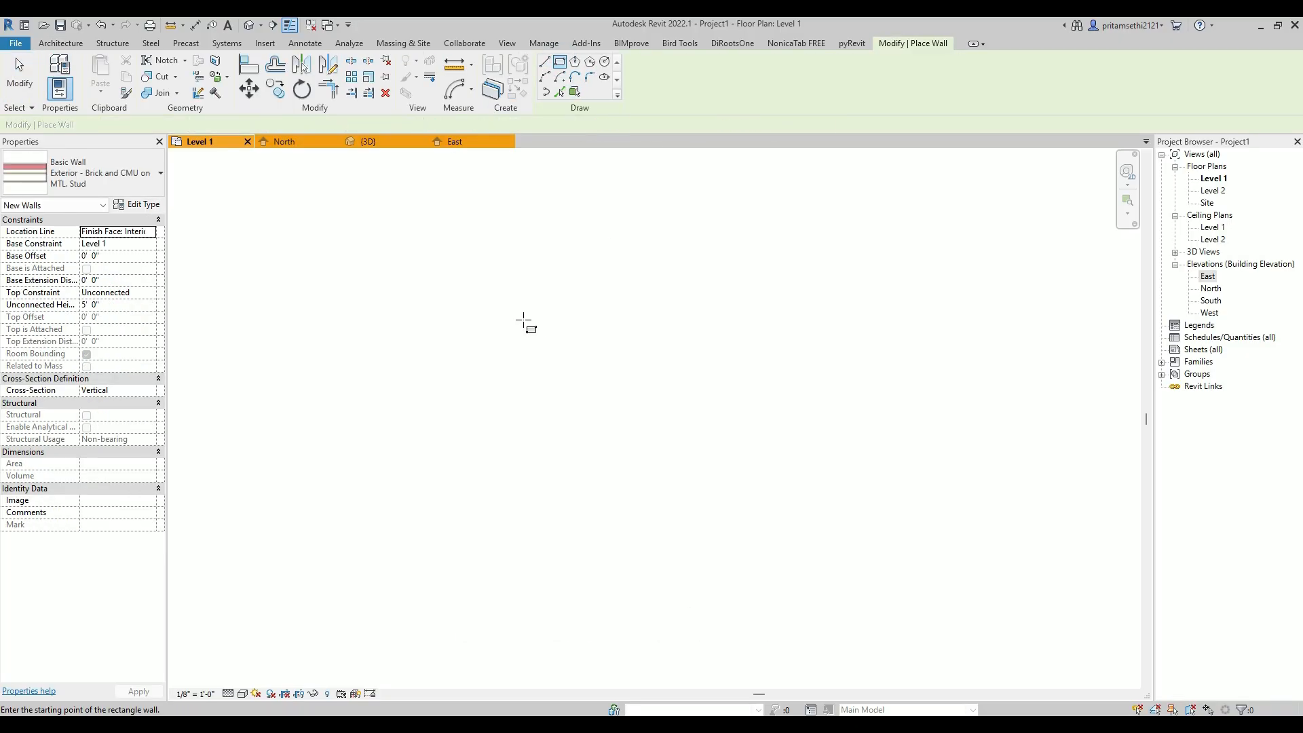
pyautogui.click(479, 317)
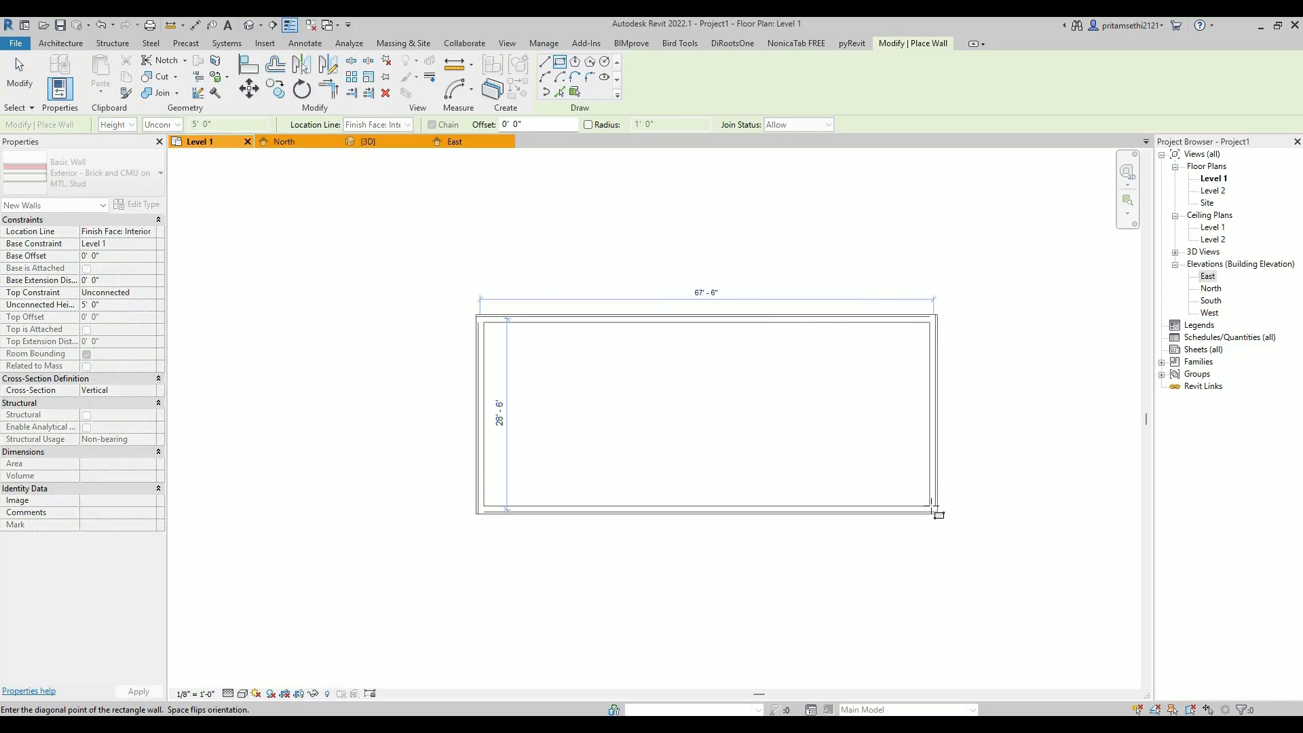
pyautogui.click(938, 514)
# Draw two full-height partition walls across the rectangle's interior in plan, dividing it into three compartments
pyautogui.click(545, 62)
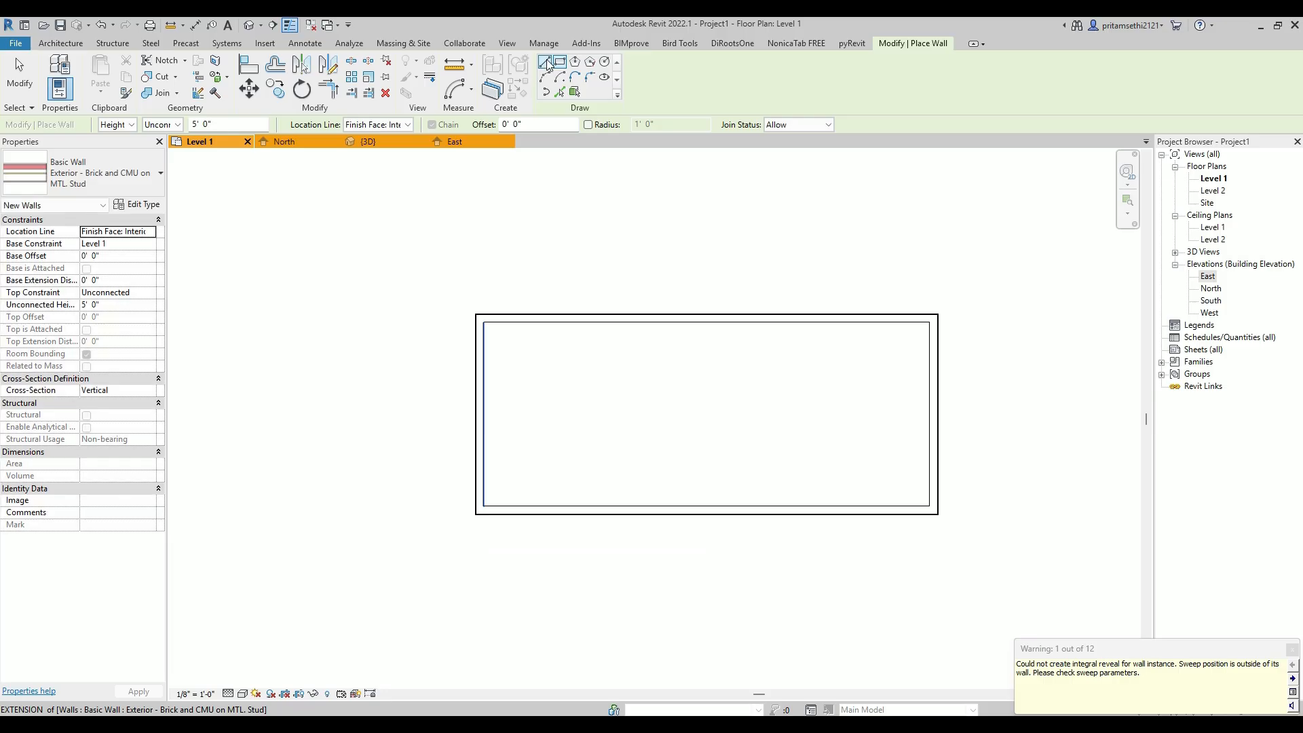
pyautogui.click(597, 316)
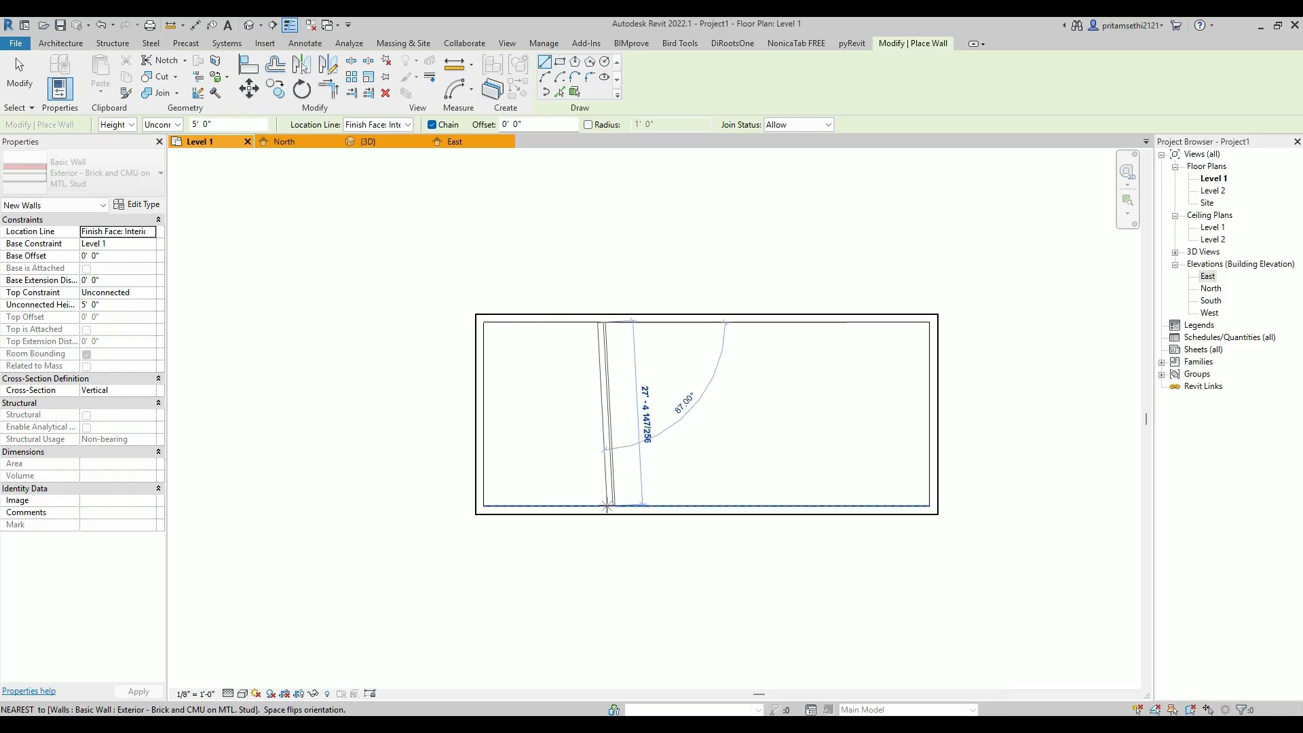
pyautogui.press('Escape')
pyautogui.click(787, 321)
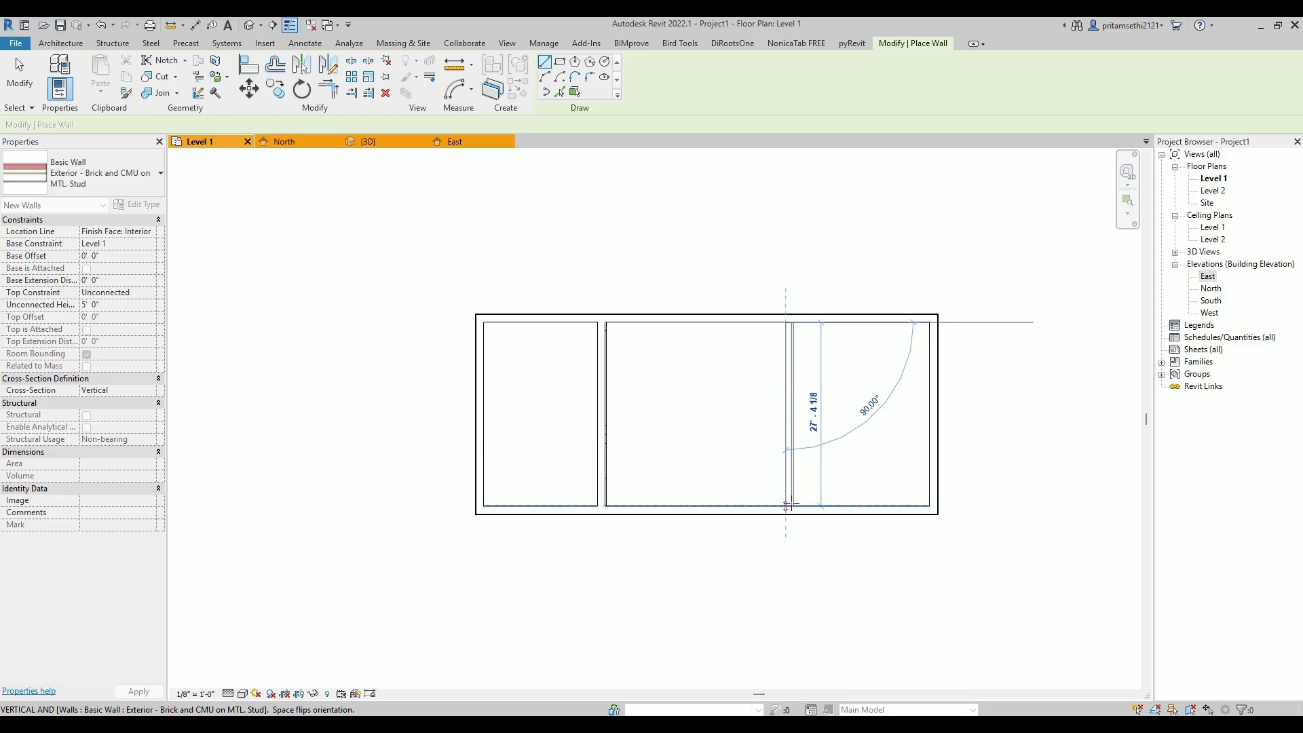
pyautogui.click(786, 503)
pyautogui.press('Escape')
pyautogui.press('Escape')
# Place tagged rooms in the first and middle compartments of the Level 1 plan
pyautogui.scroll(-1, 656, 466)
pyautogui.moveTo(657, 465); pyautogui.dragTo(596, 487, button='middle')
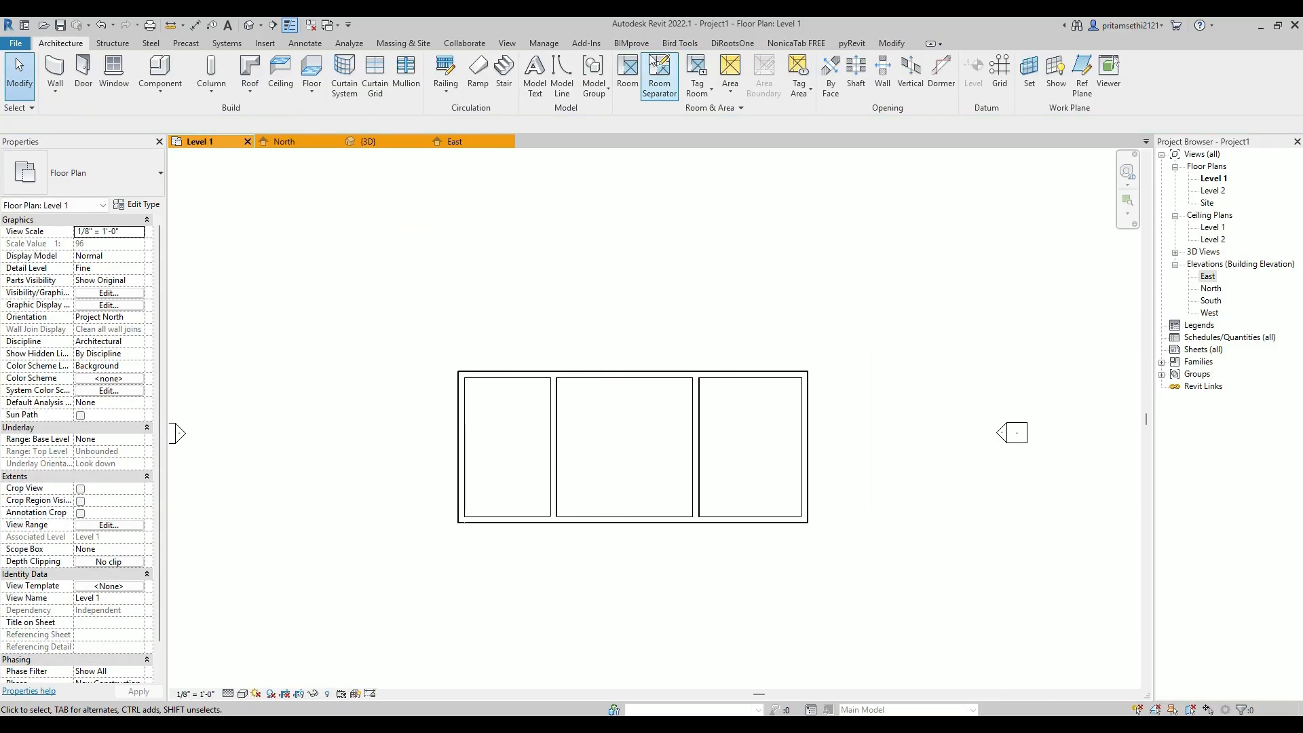
pyautogui.click(628, 76)
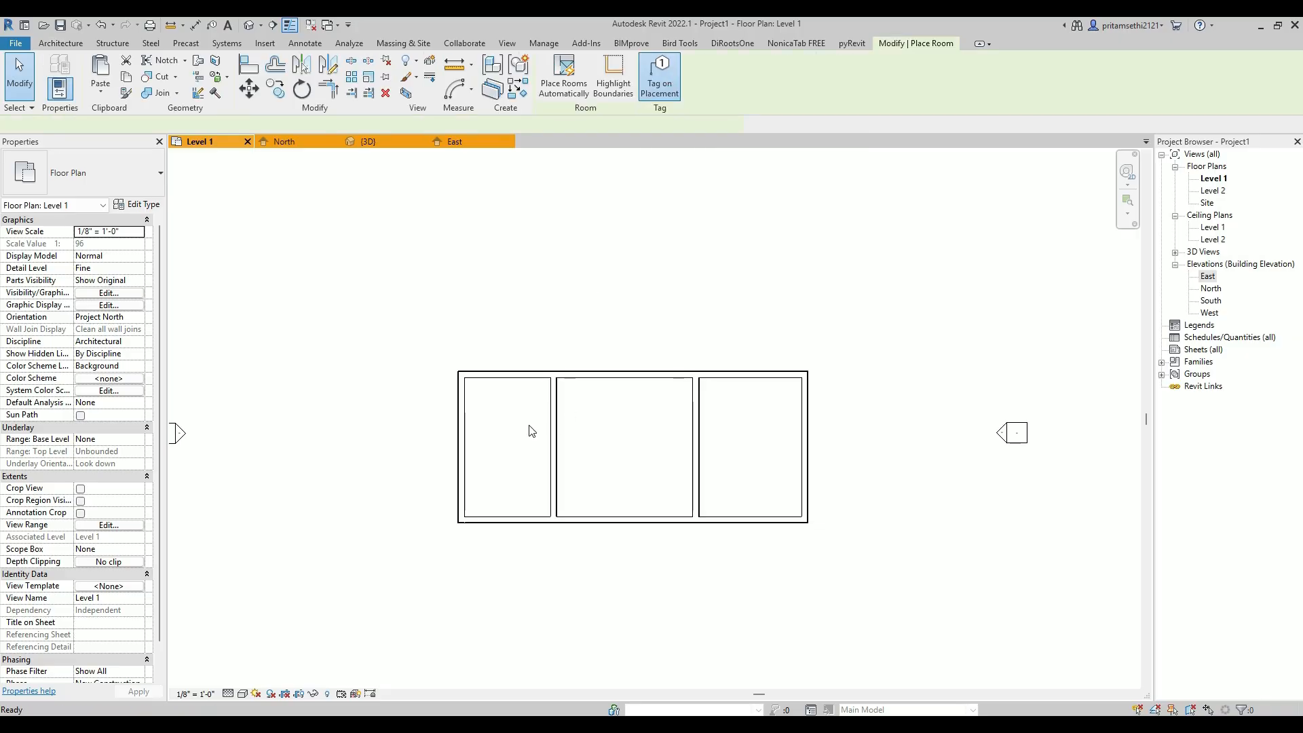
pyautogui.scroll(3, 513, 440)
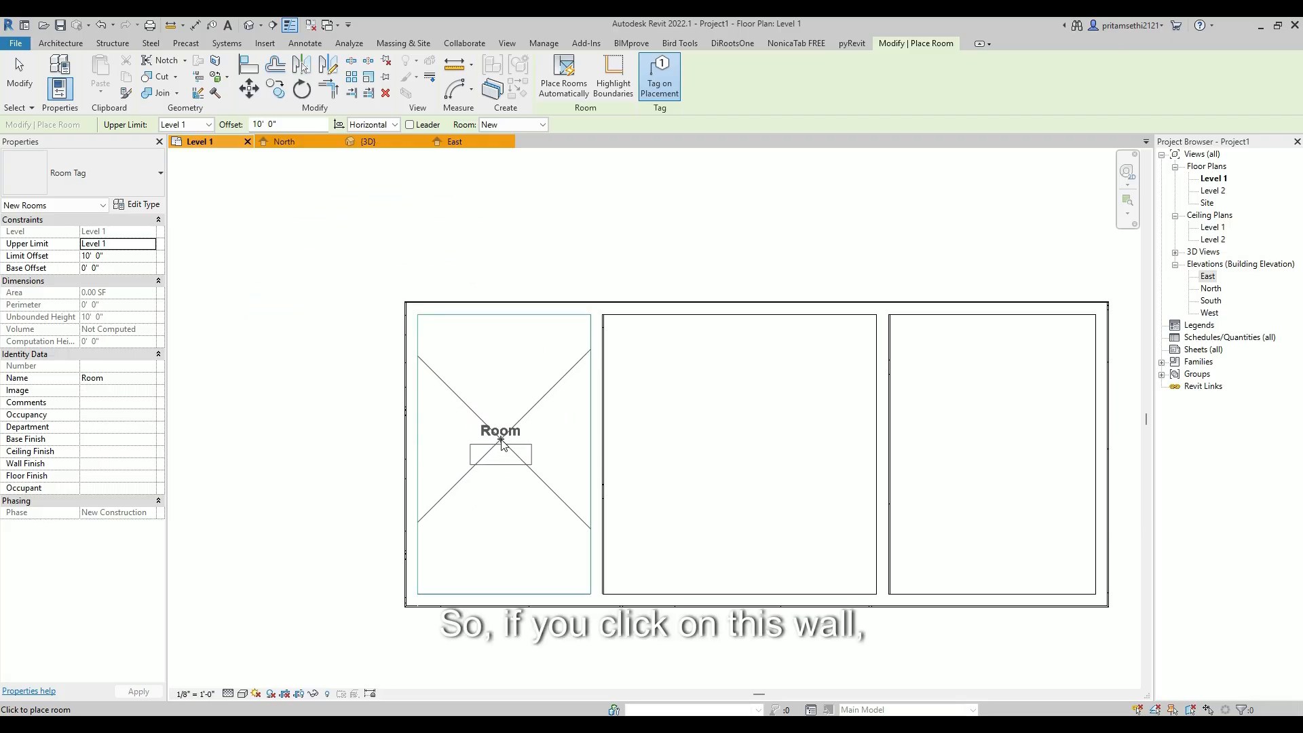
pyautogui.click(502, 443)
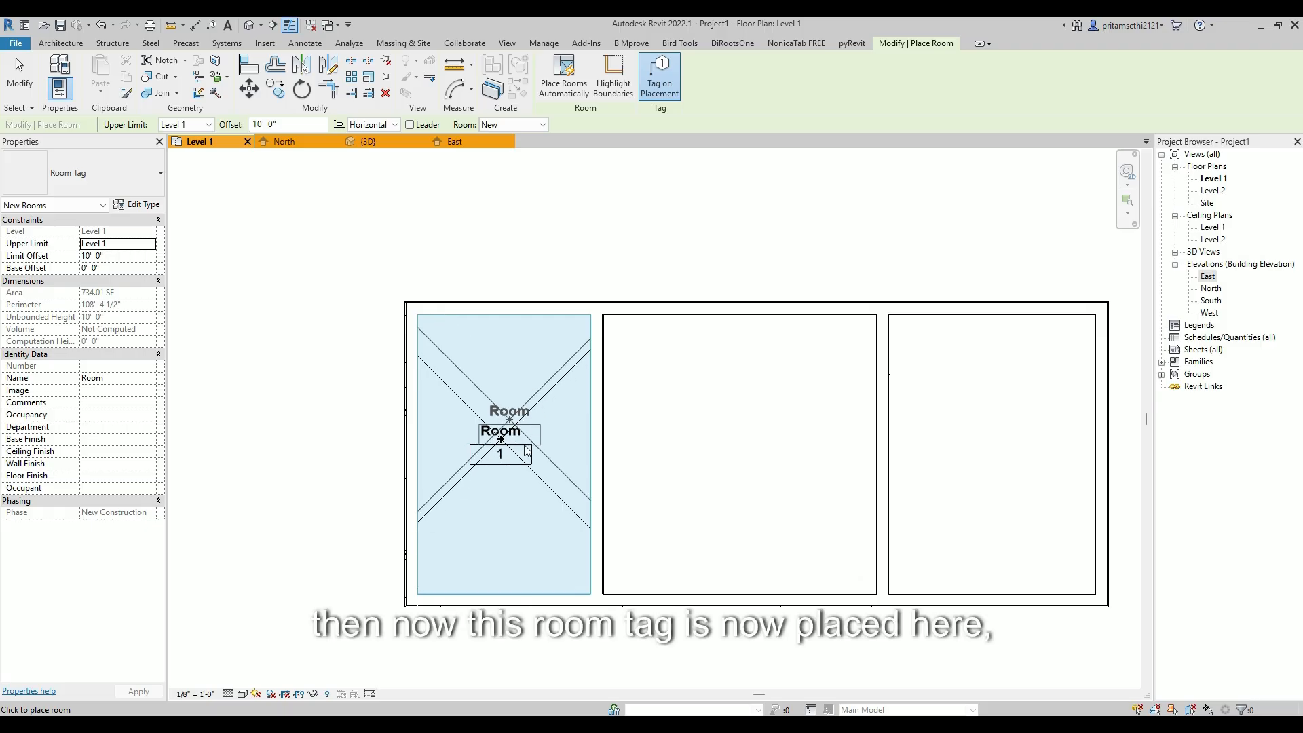
pyautogui.click(751, 442)
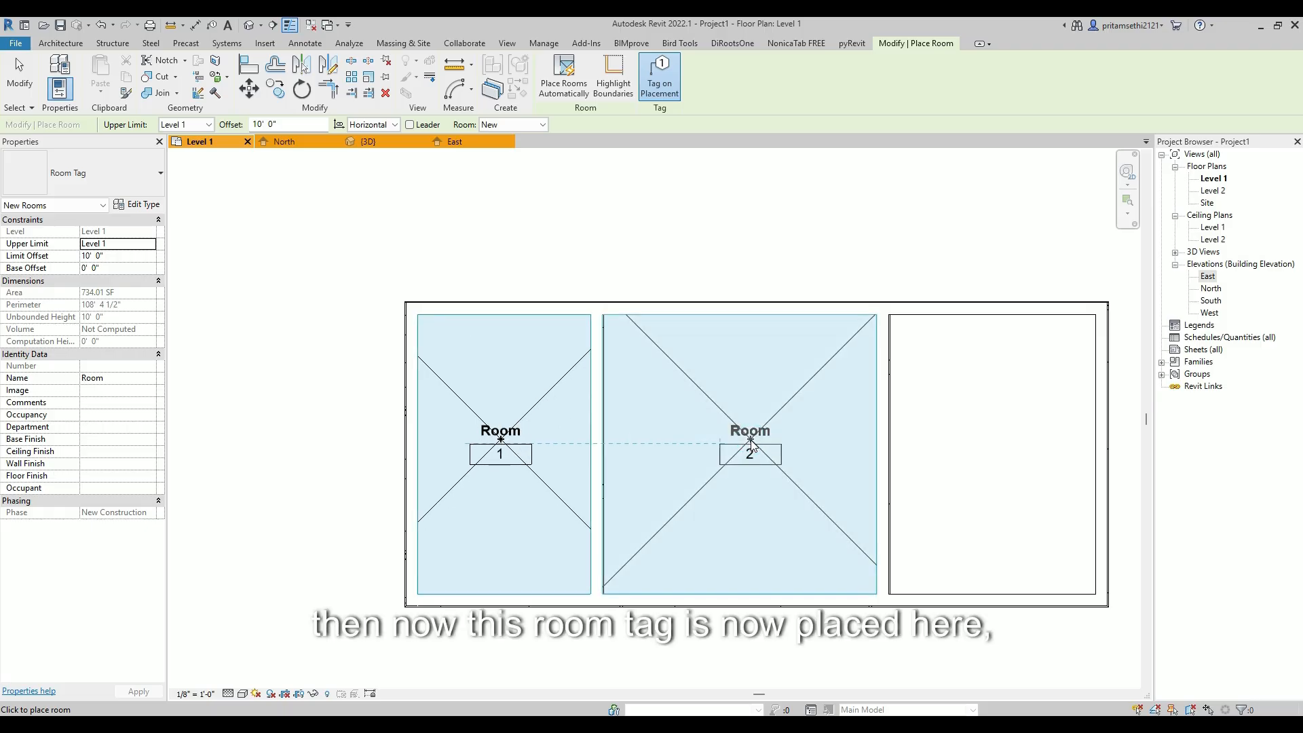
pyautogui.press('Escape')
pyautogui.press('Escape')
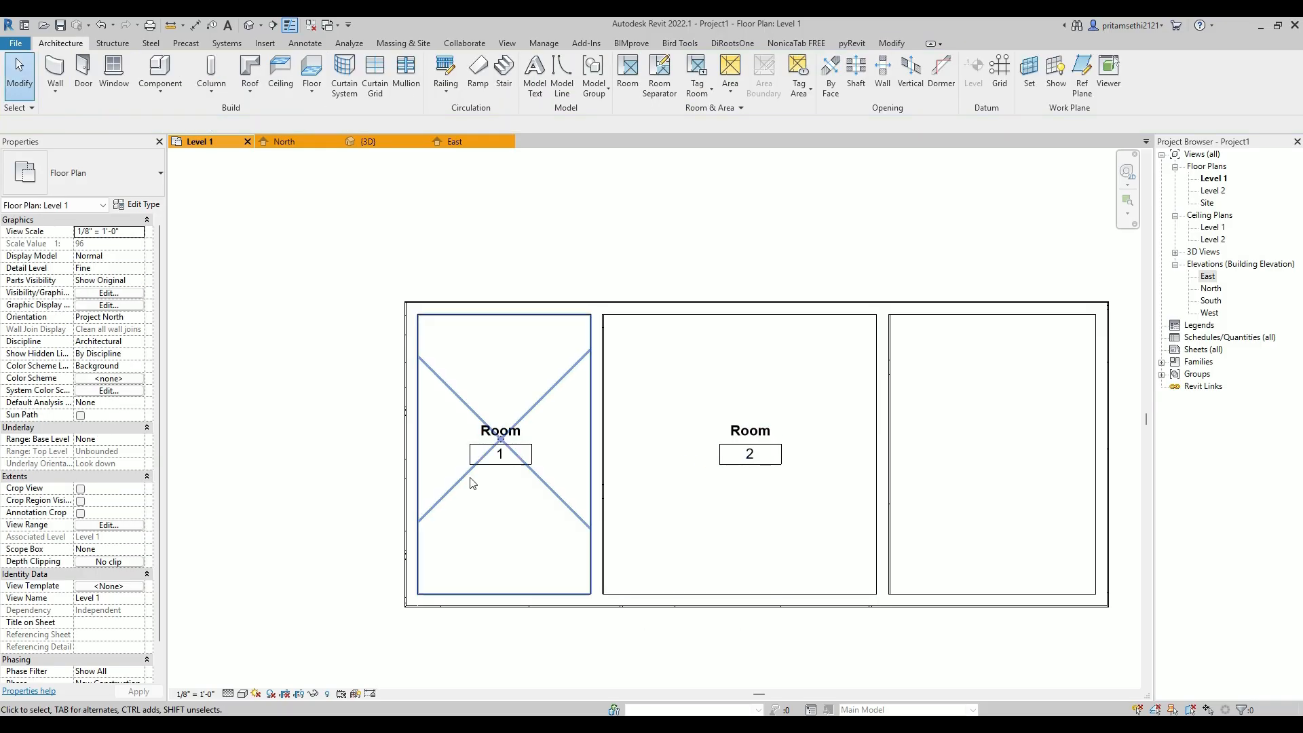
# Check the two partition walls' properties and shift the Room 2 tag slightly west within its room
pyautogui.click(589, 478)
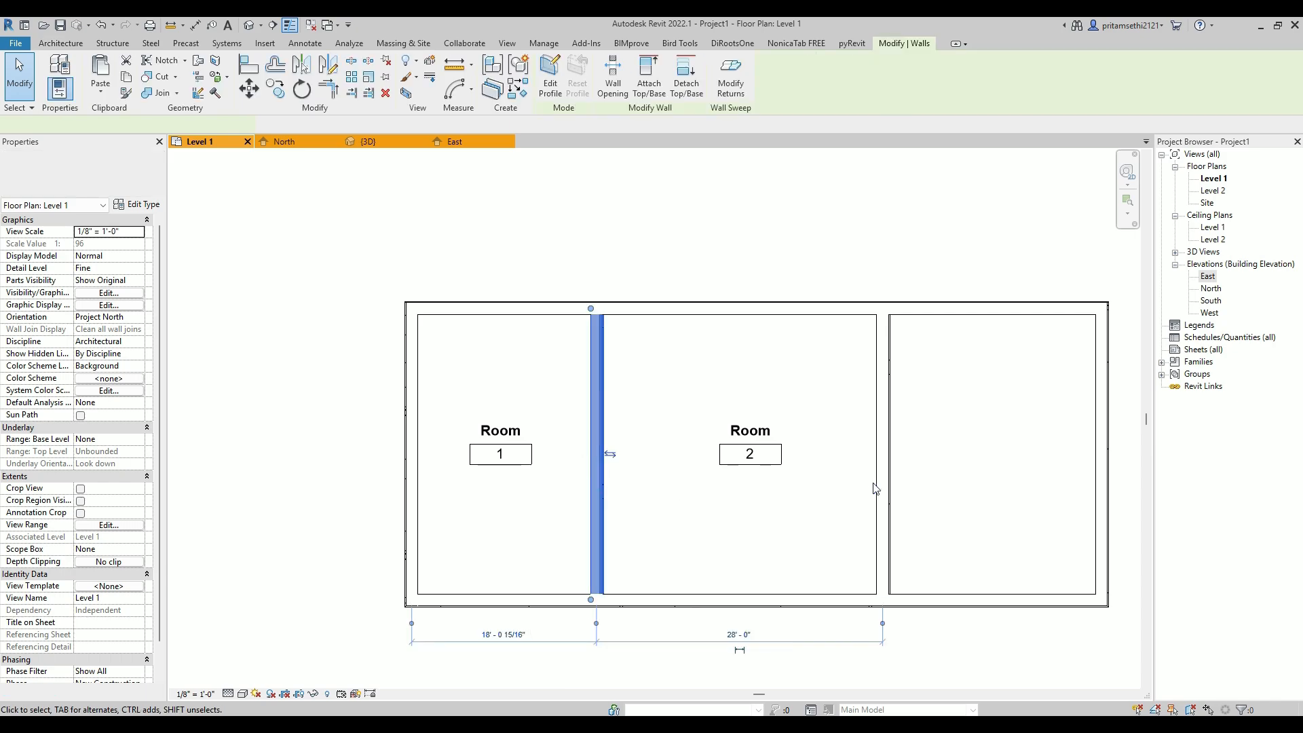
pyautogui.press('Escape')
pyautogui.click(875, 466)
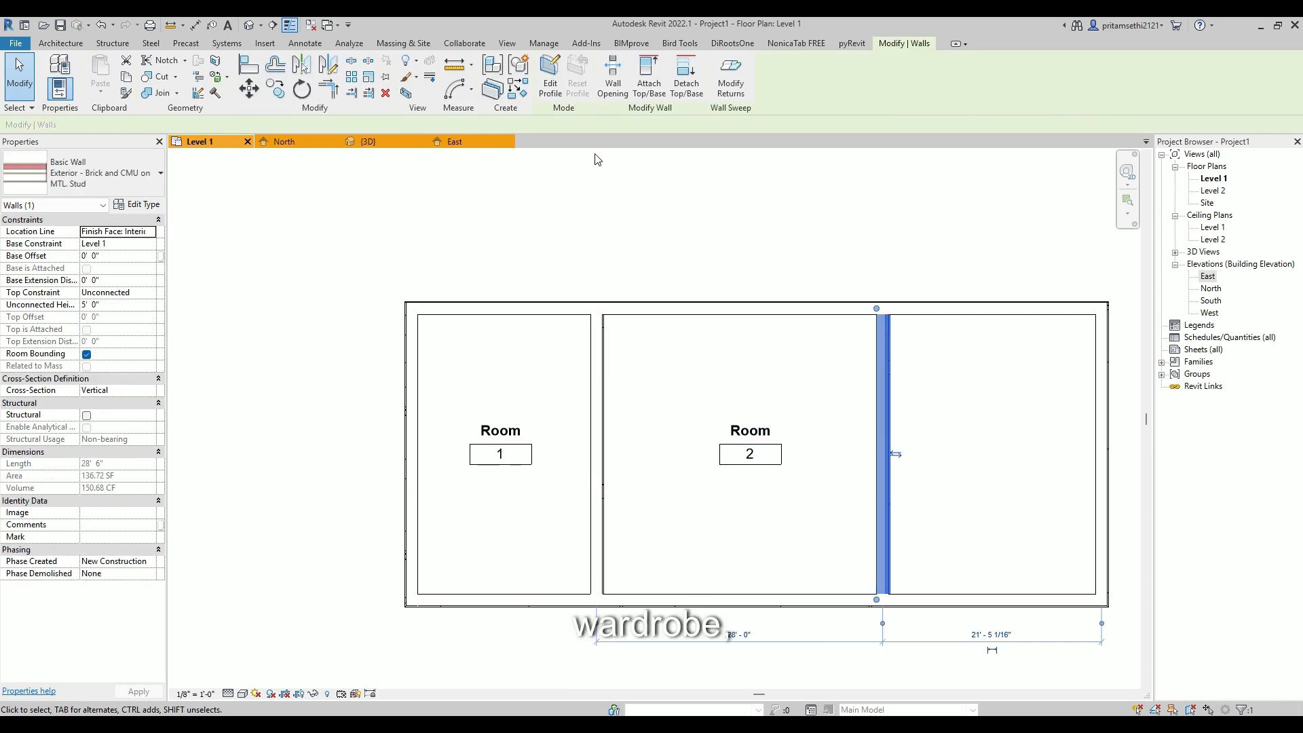
pyautogui.moveTo(750, 463); pyautogui.dragTo(698, 475)
# Draw an L-shaped wardrobe enclosure about 7' 5" by 5' 6" in the northeast corner of Room 2
pyautogui.click(60, 43)
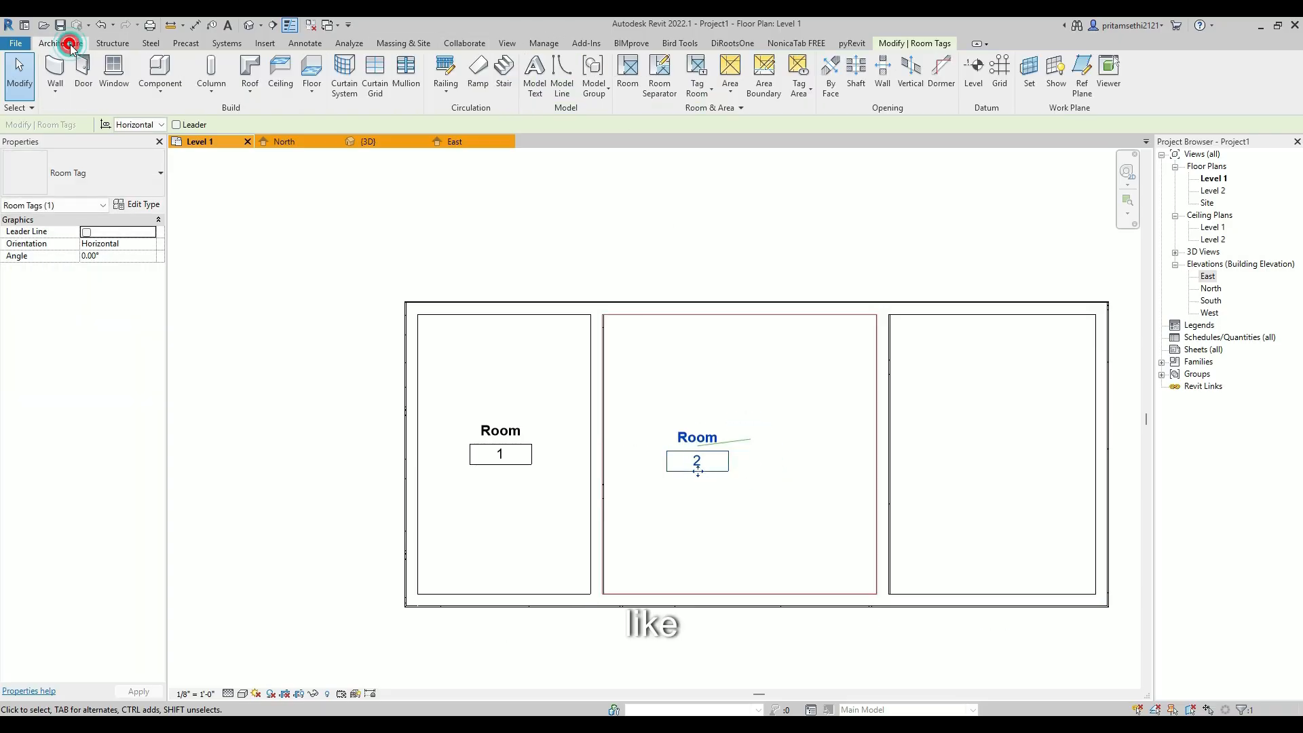
pyautogui.click(58, 68)
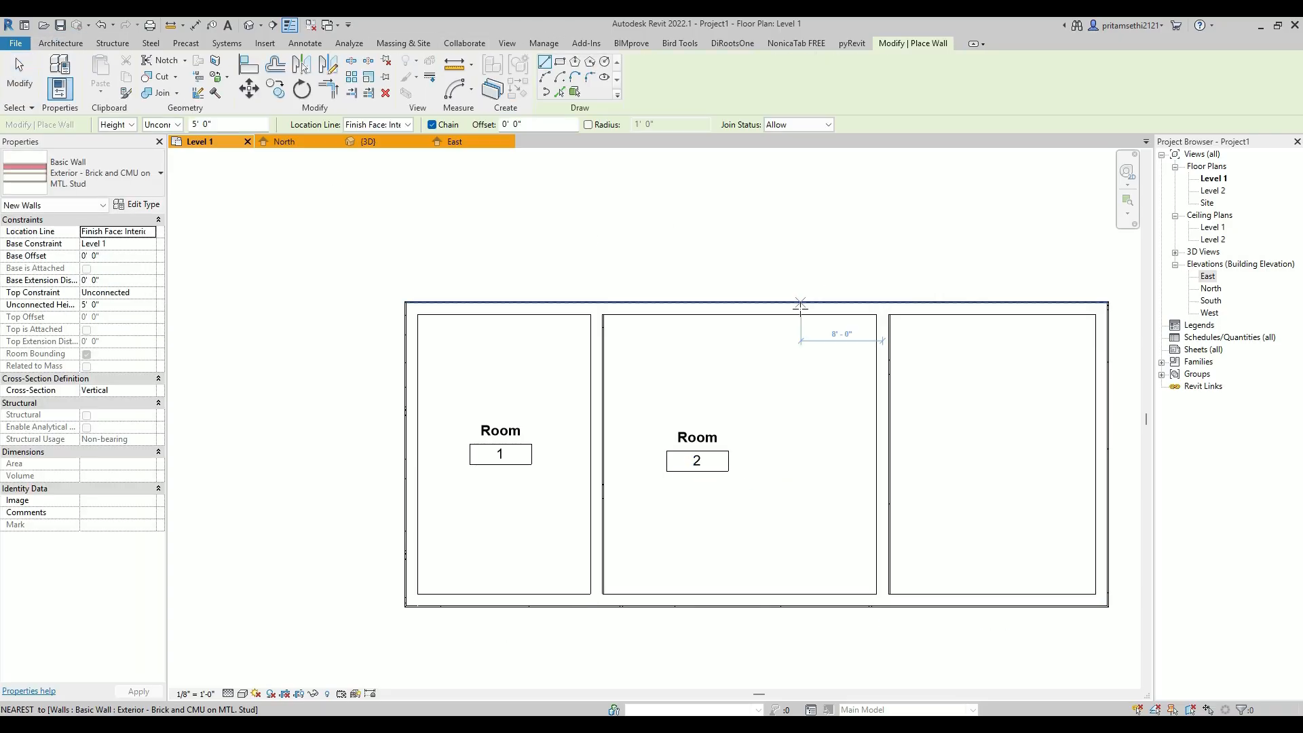
pyautogui.click(803, 314)
pyautogui.click(803, 370)
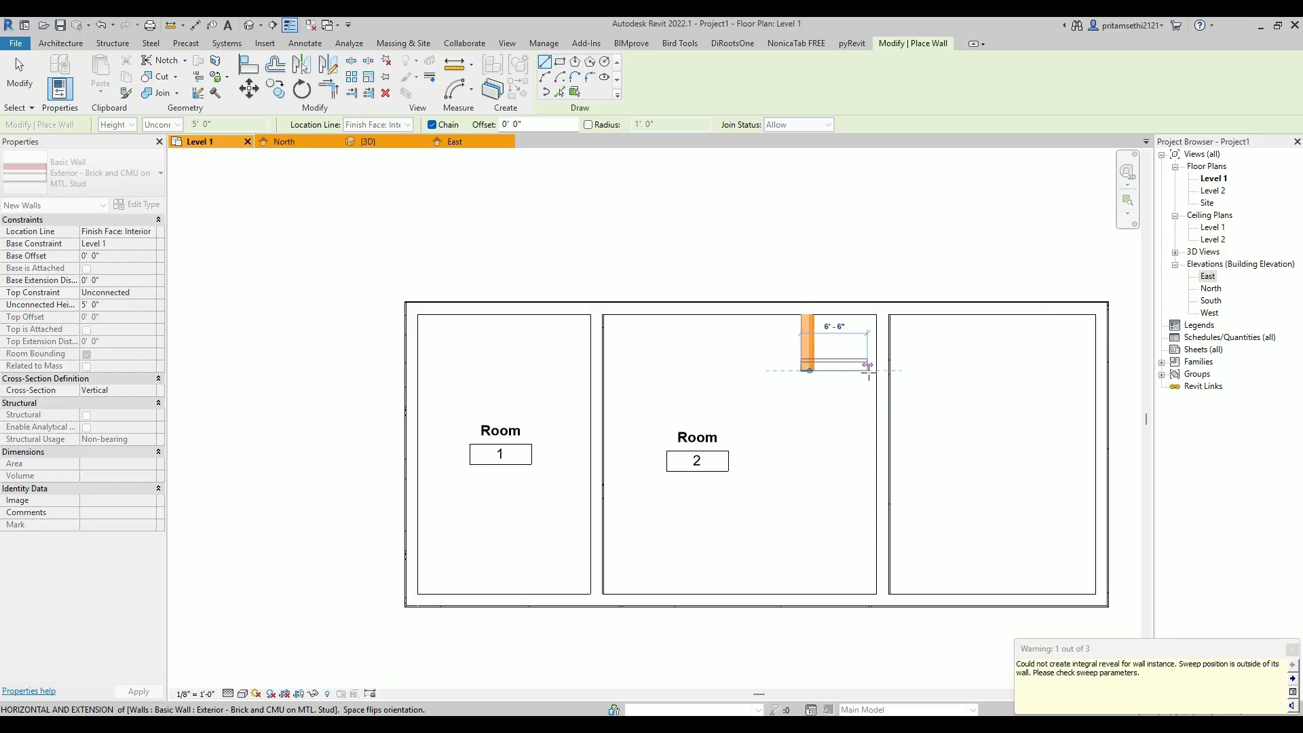
pyautogui.click(882, 371)
pyautogui.press('Escape')
pyautogui.press('Escape')
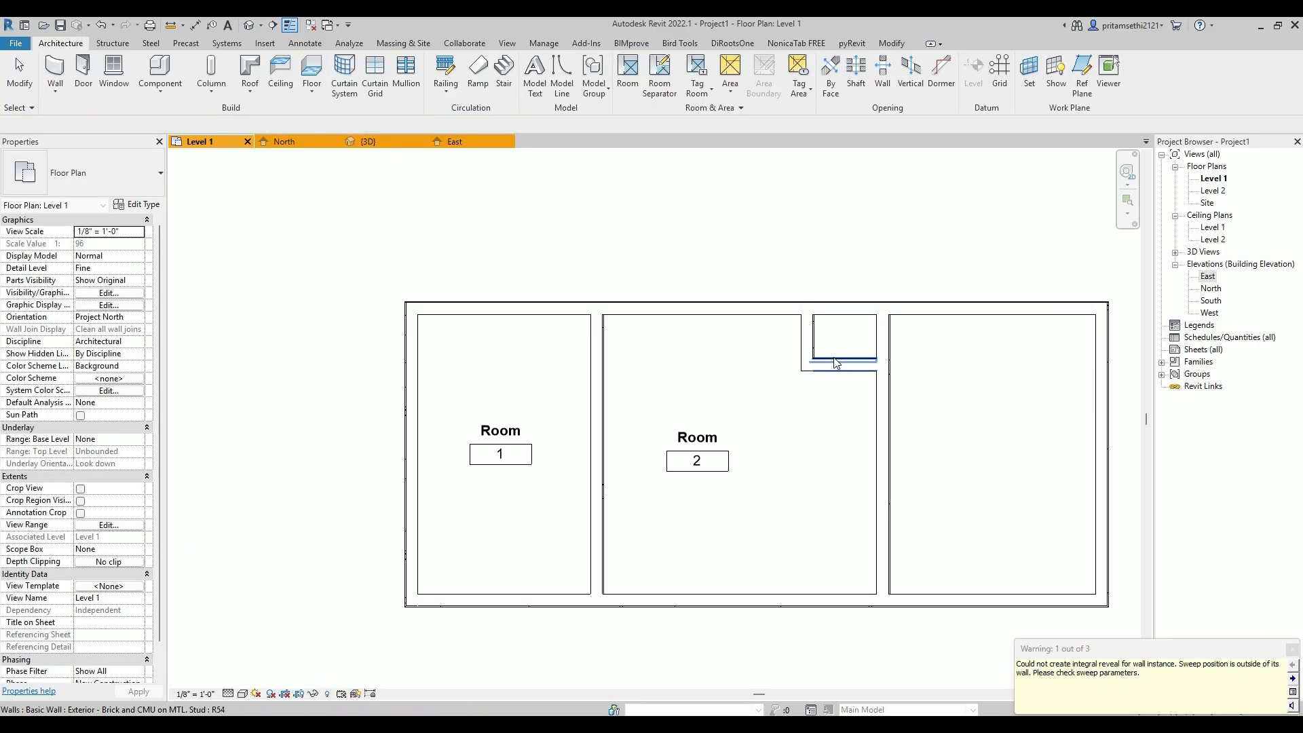
# Move the wardrobe's short horizontal wall south until it sits just above the exterior wall, stretching the enclosure along Room 2
pyautogui.click(841, 364)
pyautogui.scroll(3, 834, 356)
pyautogui.click(799, 344)
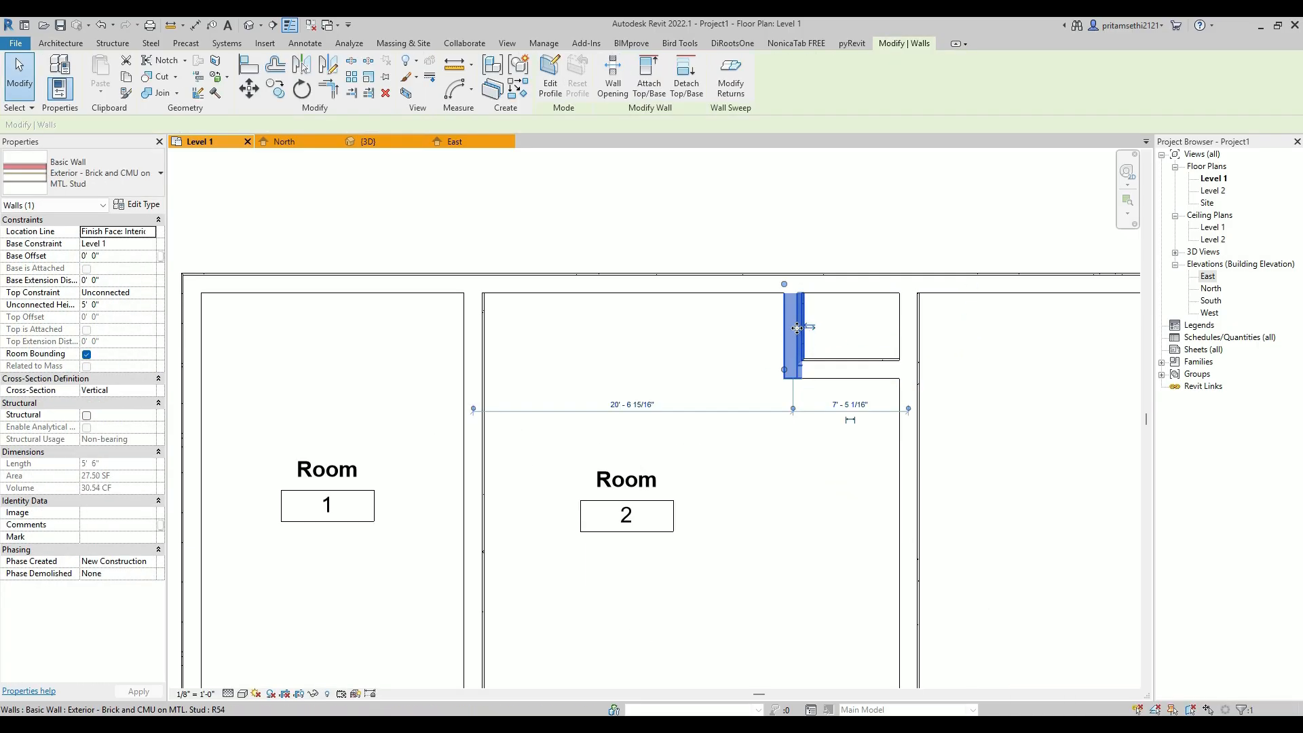
pyautogui.click(835, 363)
pyautogui.moveTo(836, 364); pyautogui.dragTo(858, 469)
pyautogui.press('Down')
pyautogui.press('Down')
pyautogui.press('Down')
pyautogui.press('Down')
pyautogui.press('Down')
pyautogui.press('Down')
pyautogui.press('Down')
pyautogui.press('Down')
pyautogui.press('Down')
pyautogui.press('Down')
pyautogui.press('Down')
pyautogui.press('Down')
pyautogui.press('Down')
pyautogui.press('Down')
pyautogui.press('Down')
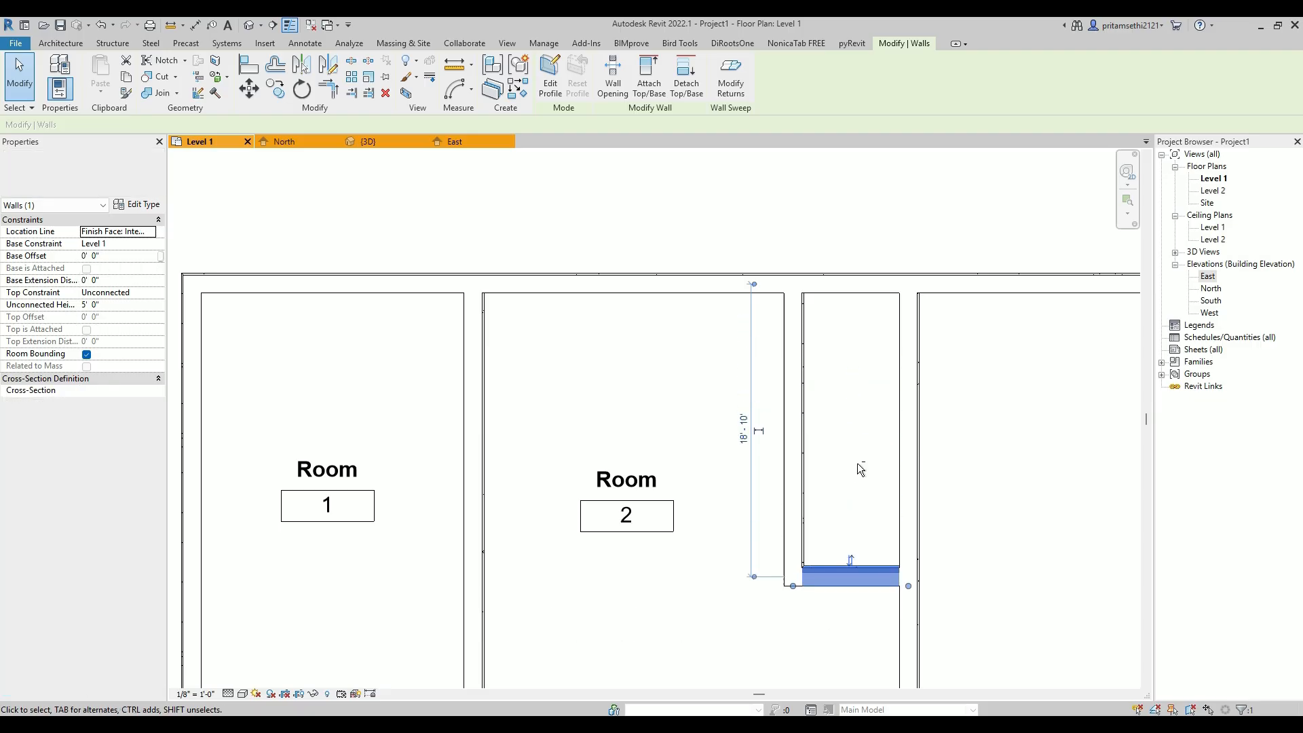
pyautogui.scroll(-1, 857, 463)
pyautogui.moveTo(858, 463); pyautogui.dragTo(869, 341, button='middle')
pyautogui.press('Down')
pyautogui.press('Down')
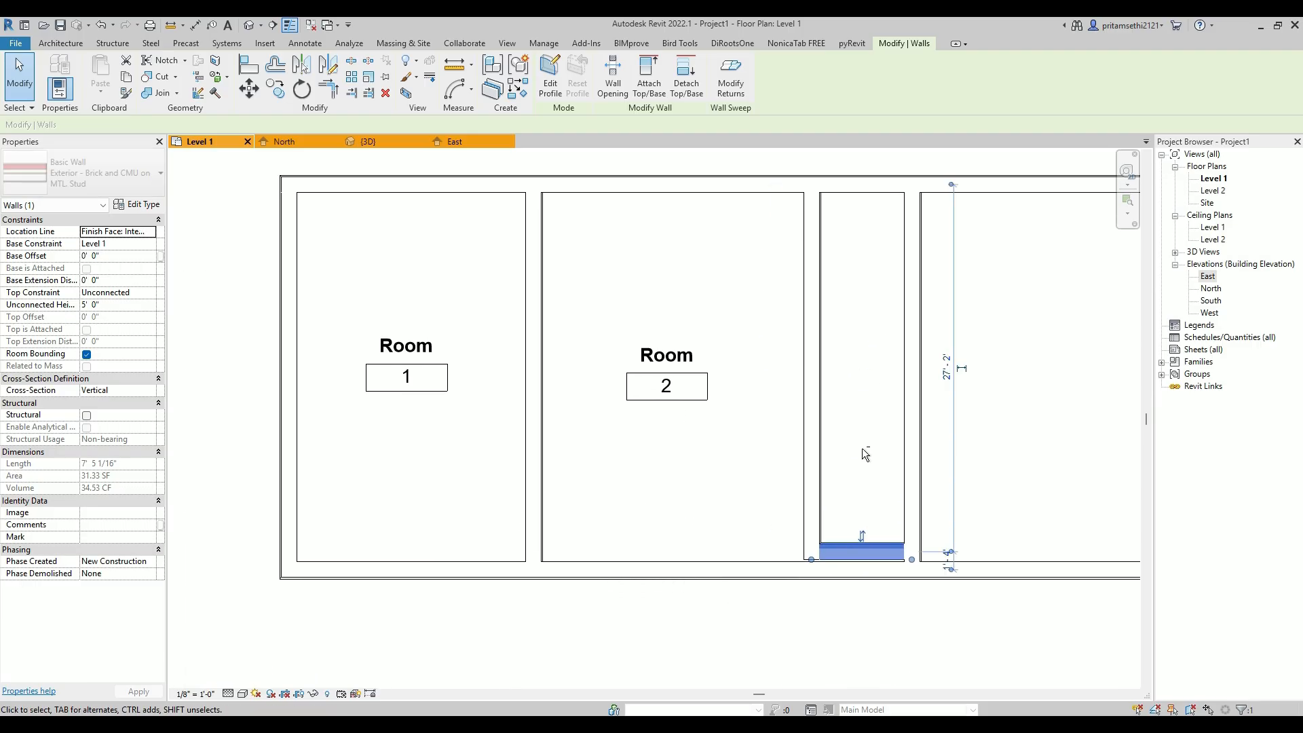
pyautogui.click(841, 533)
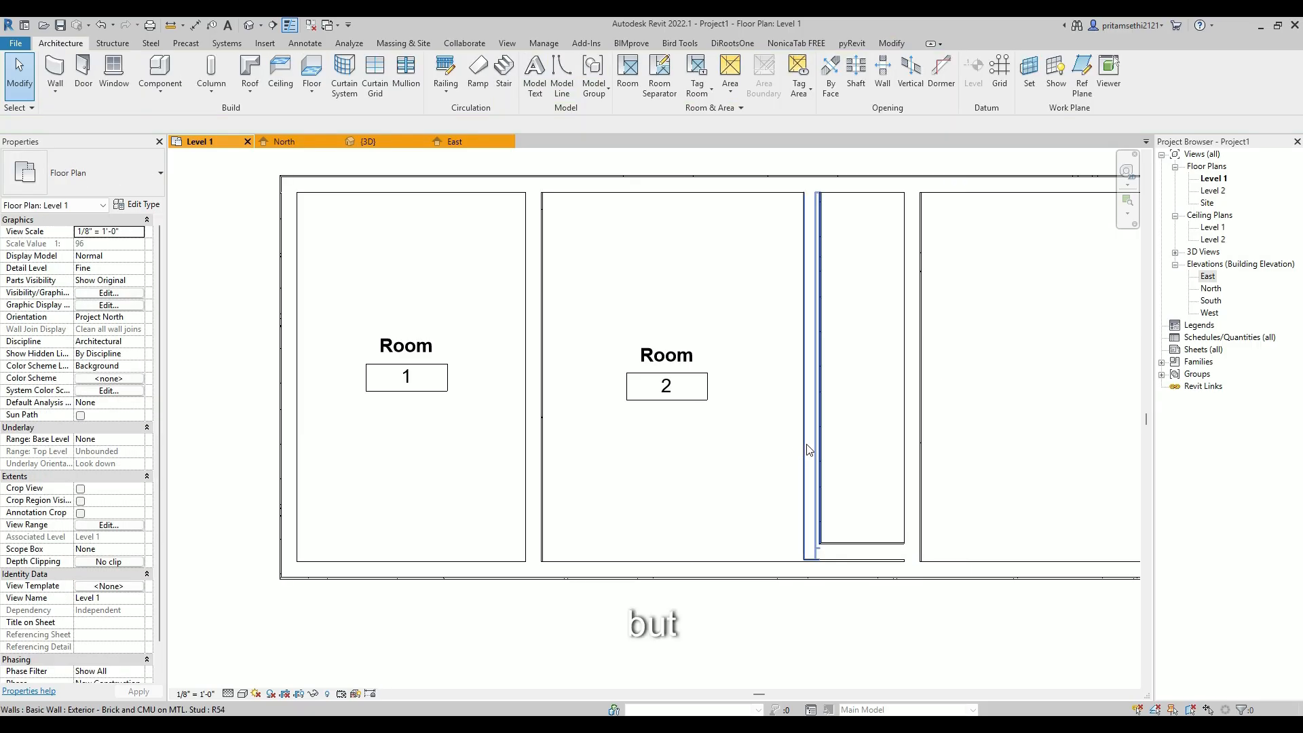
# Turn off Room Bounding for the wardrobe's long vertical wall, checking Room 2's extent before and after the change
pyautogui.click(809, 448)
pyautogui.click(767, 395)
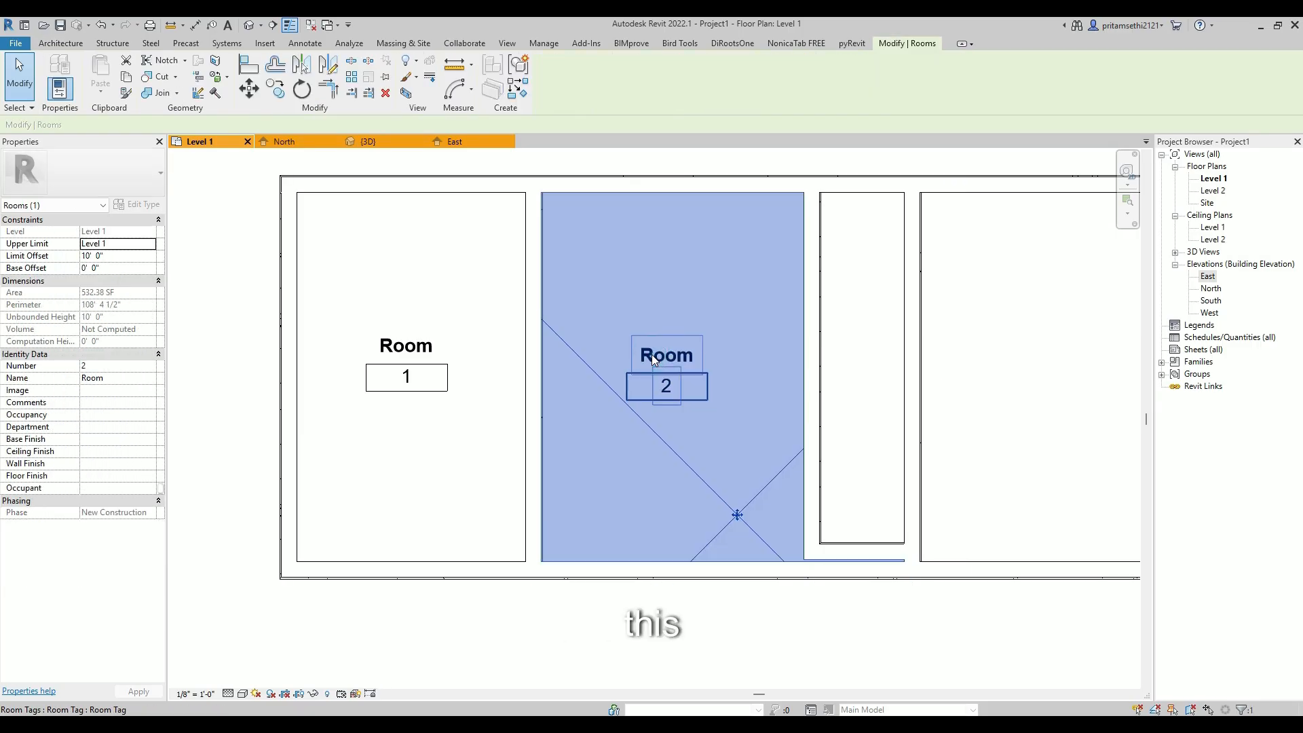
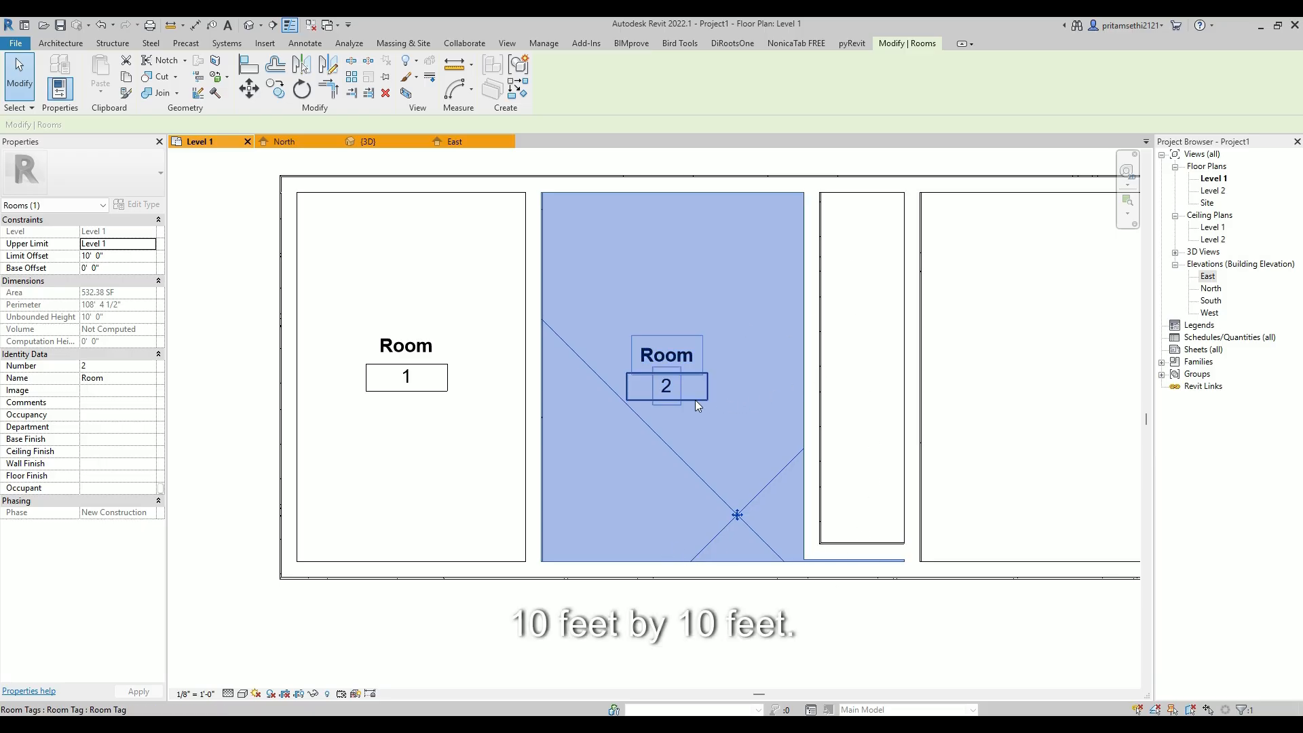
pyautogui.click(817, 381)
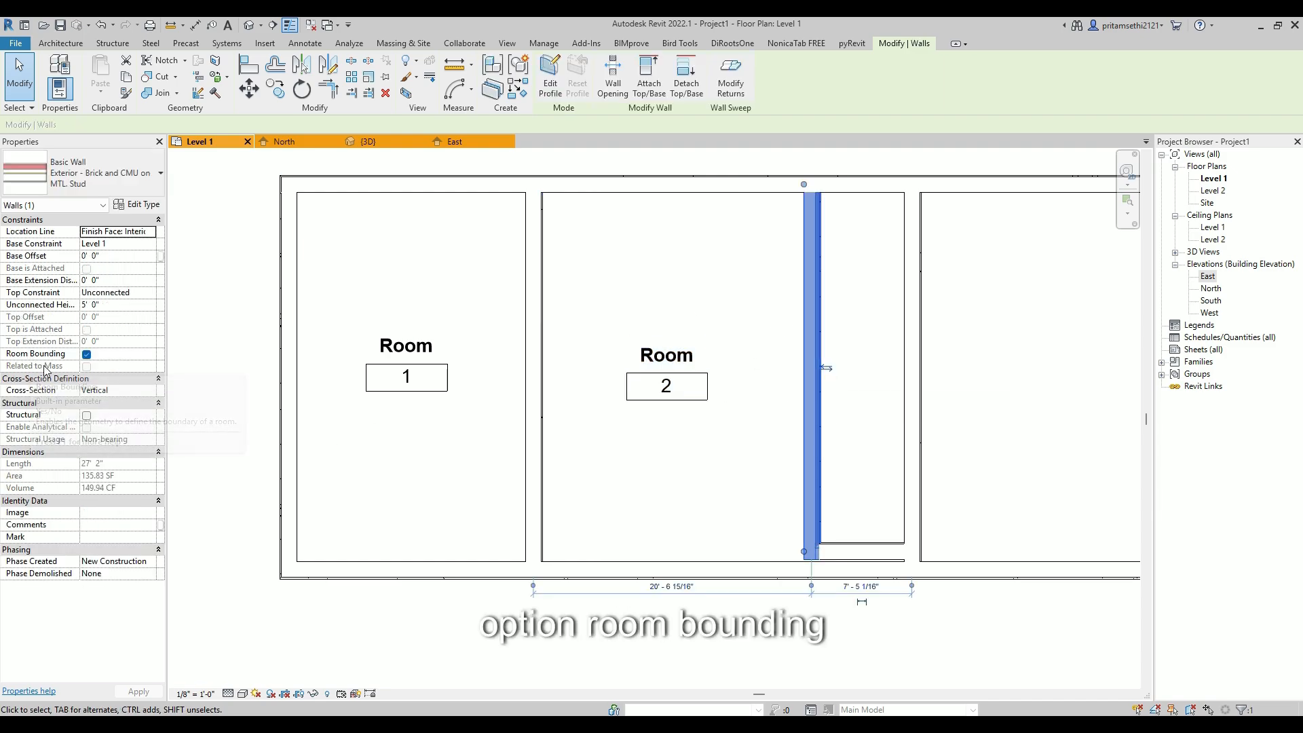
pyautogui.click(87, 355)
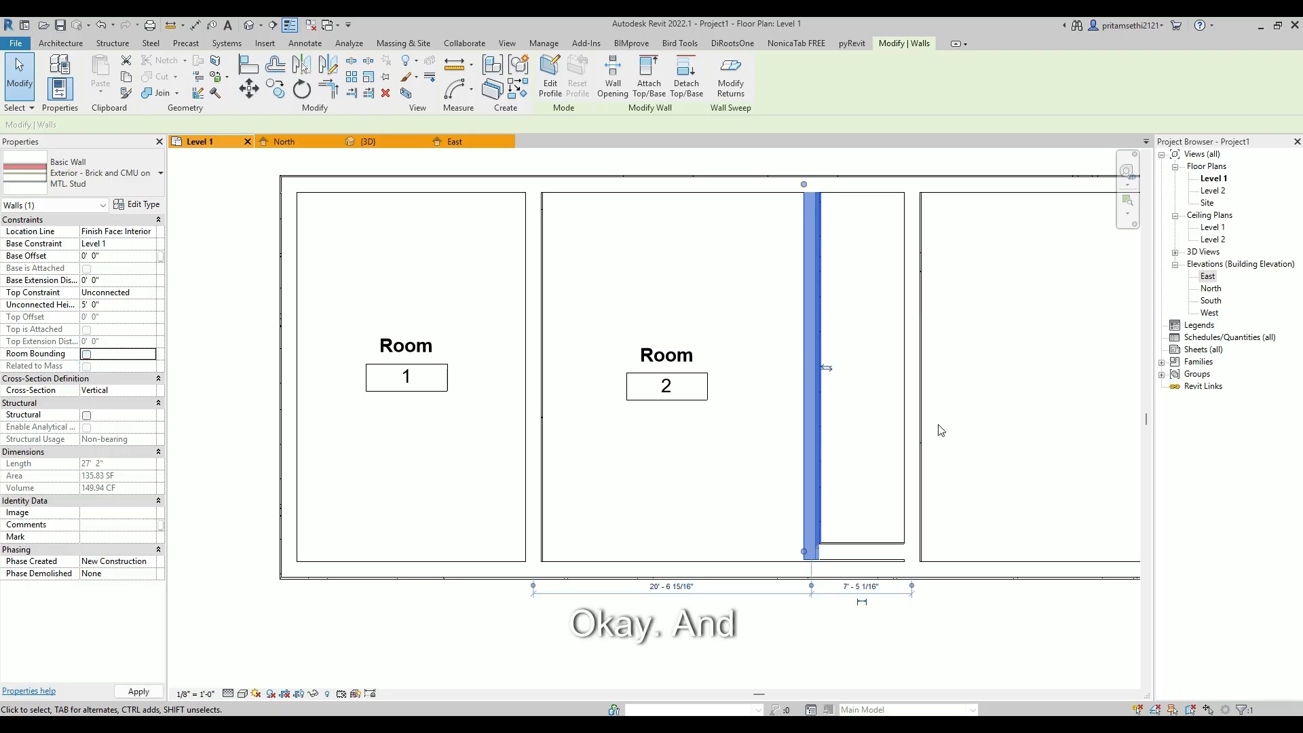
pyautogui.click(875, 435)
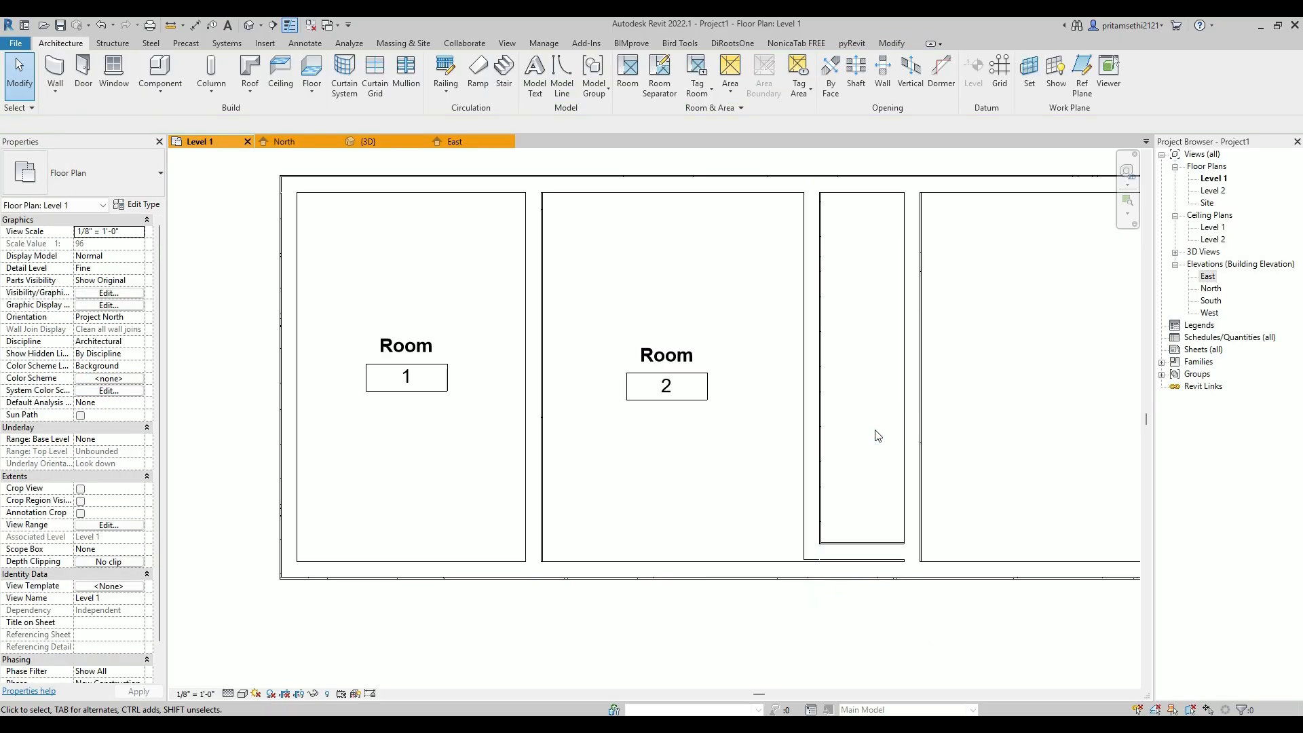
pyautogui.click(662, 360)
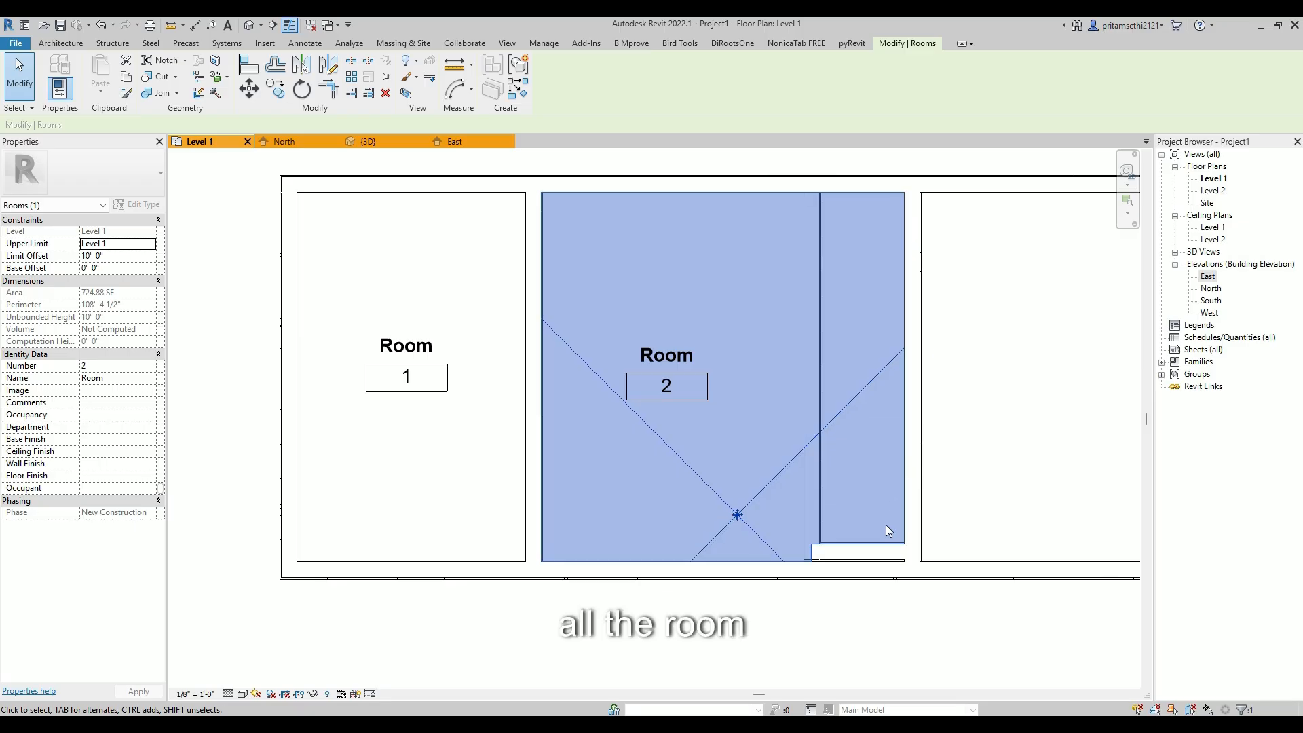
# Turn off Room Bounding for the wardrobe's short horizontal wall and check Room 2's extent
pyautogui.scroll(5, 859, 557)
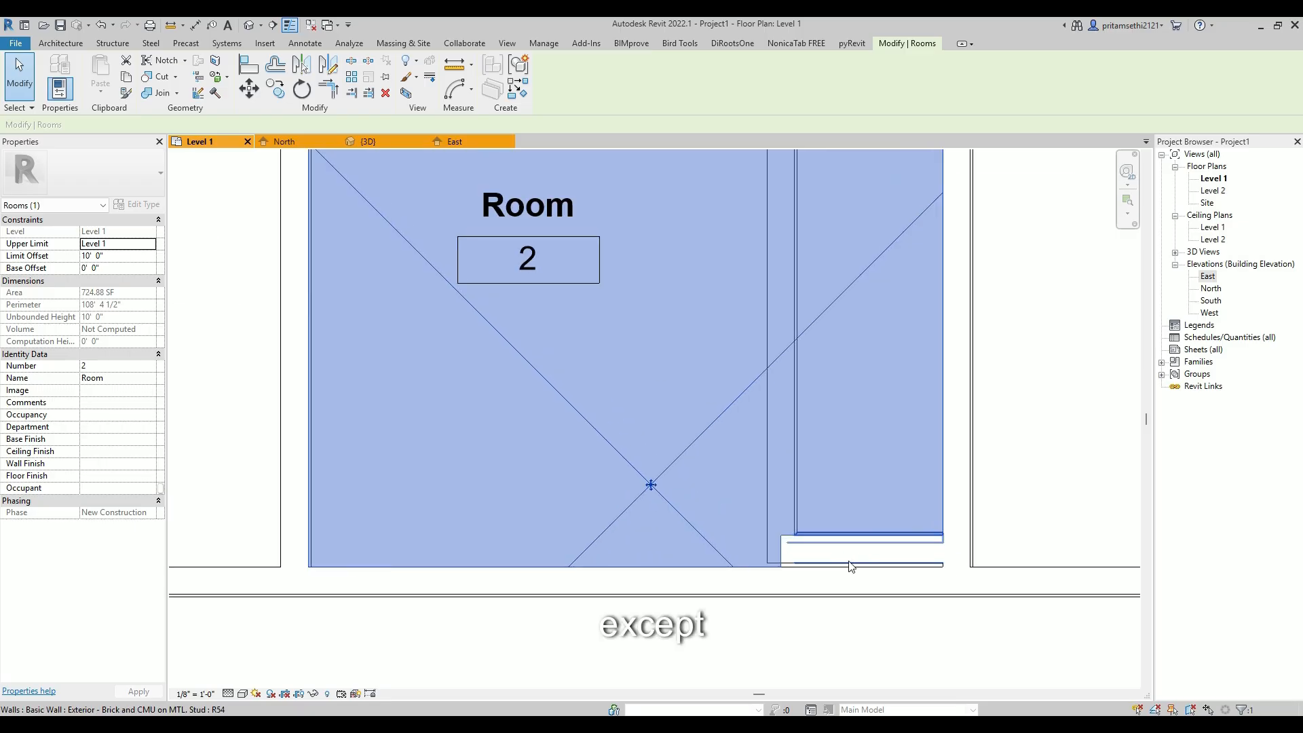
pyautogui.scroll(2, 823, 571)
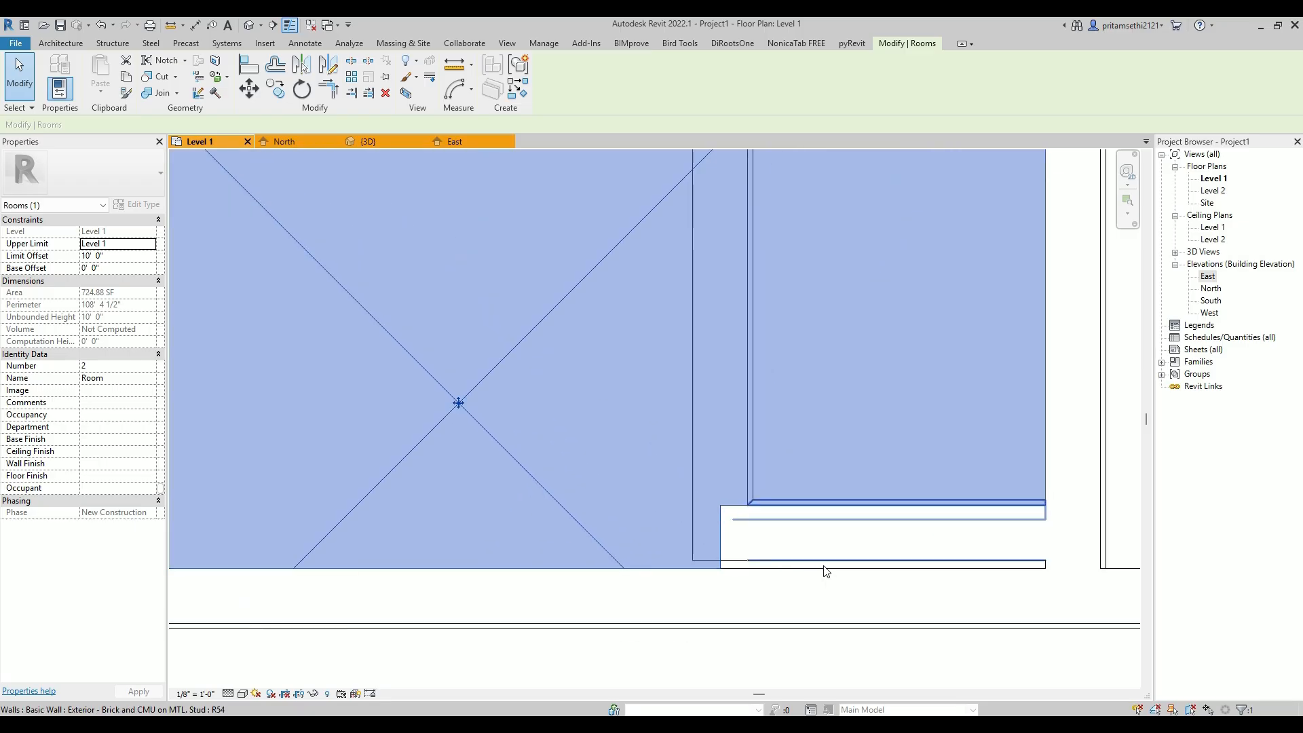
pyautogui.click(820, 560)
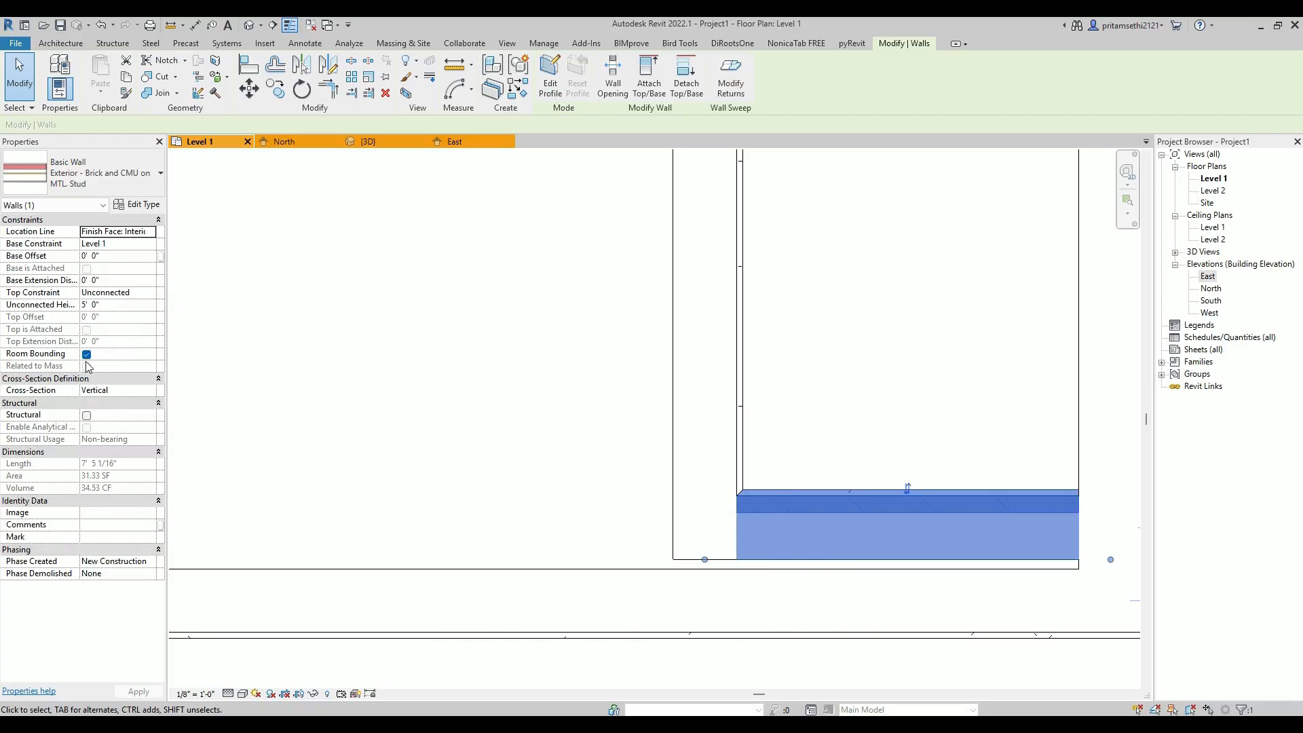
pyautogui.click(86, 355)
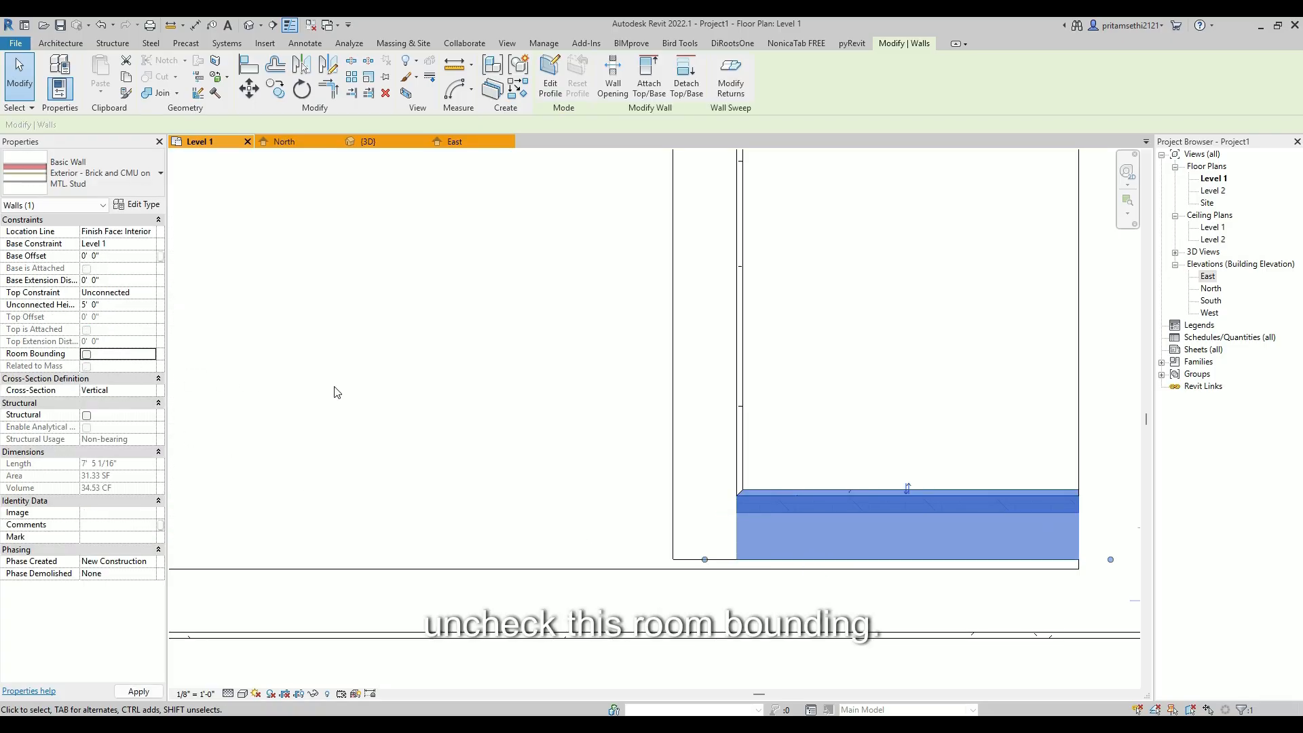
pyautogui.scroll(-3, 602, 442)
pyautogui.click(542, 307)
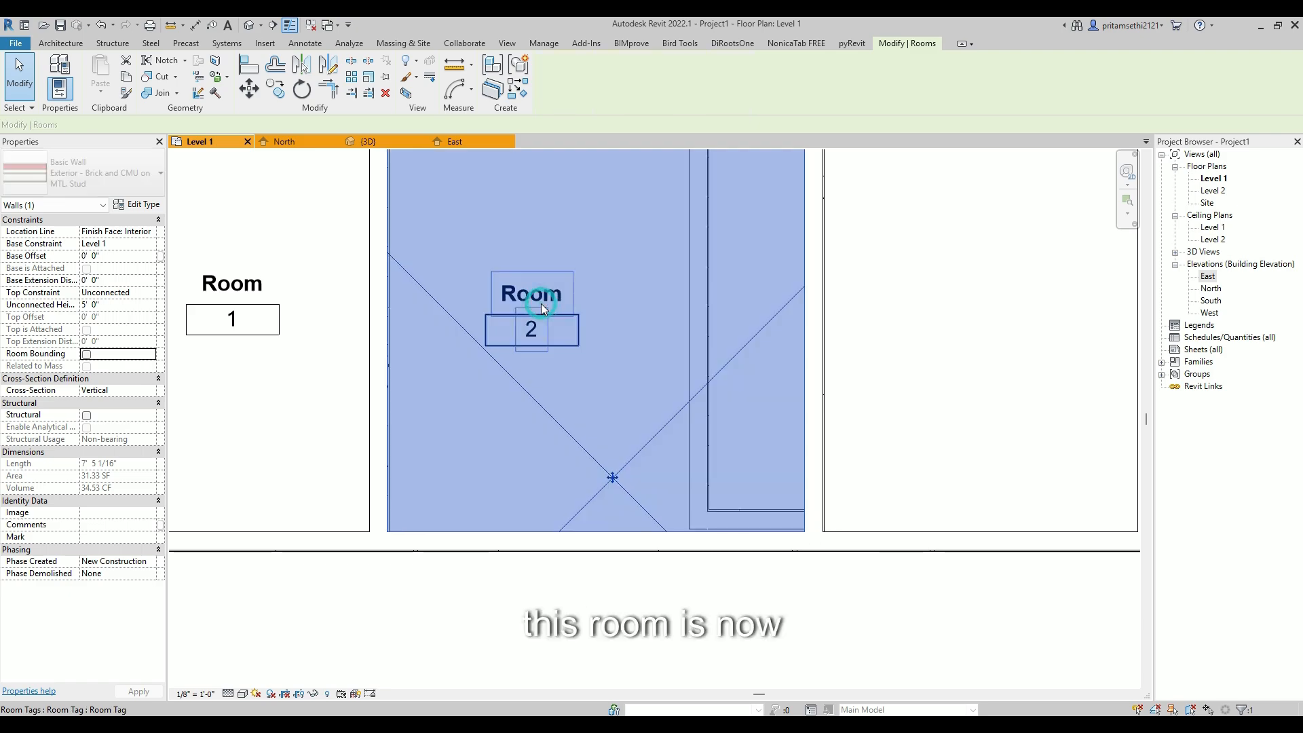
pyautogui.moveTo(824, 275); pyautogui.dragTo(826, 376, button='middle')
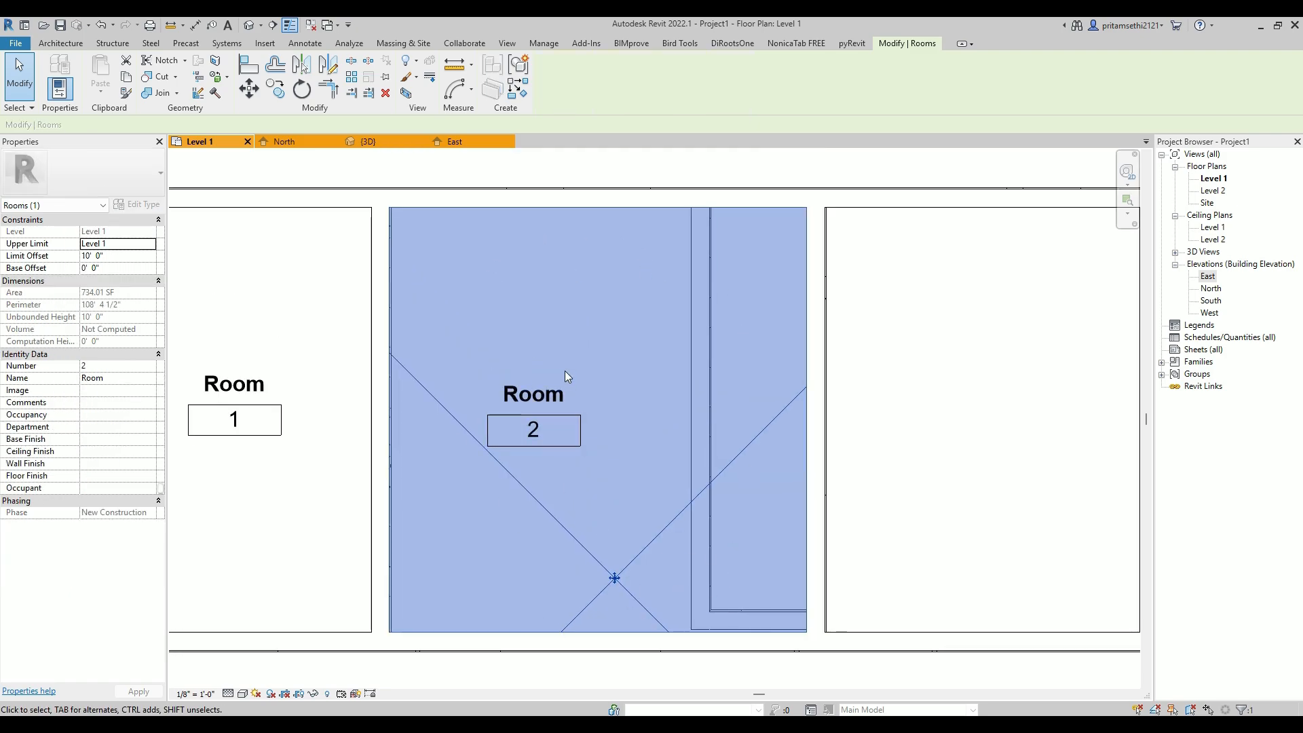
pyautogui.click(592, 328)
# Place a tagged room in the empty compartment east of Room 2
pyautogui.scroll(-2, 553, 425)
pyautogui.moveTo(635, 436); pyautogui.dragTo(489, 421, button='middle')
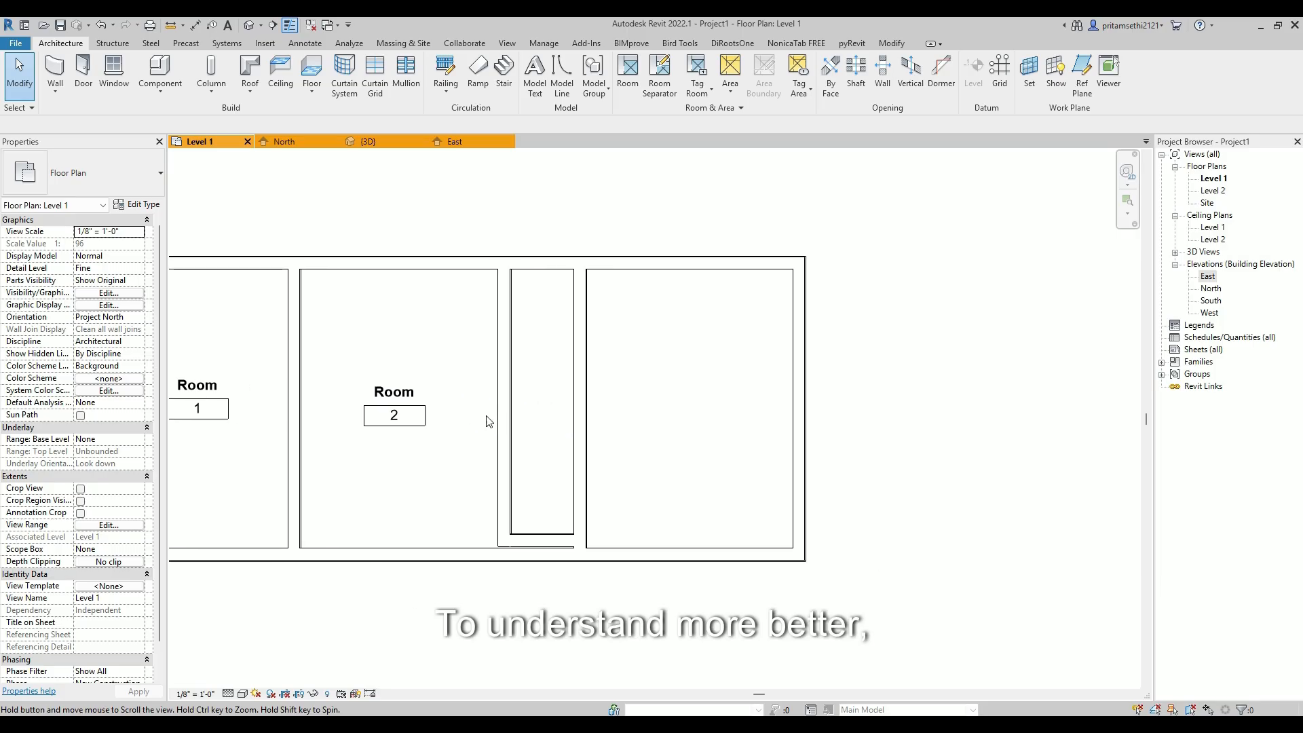
pyautogui.scroll(2, 588, 414)
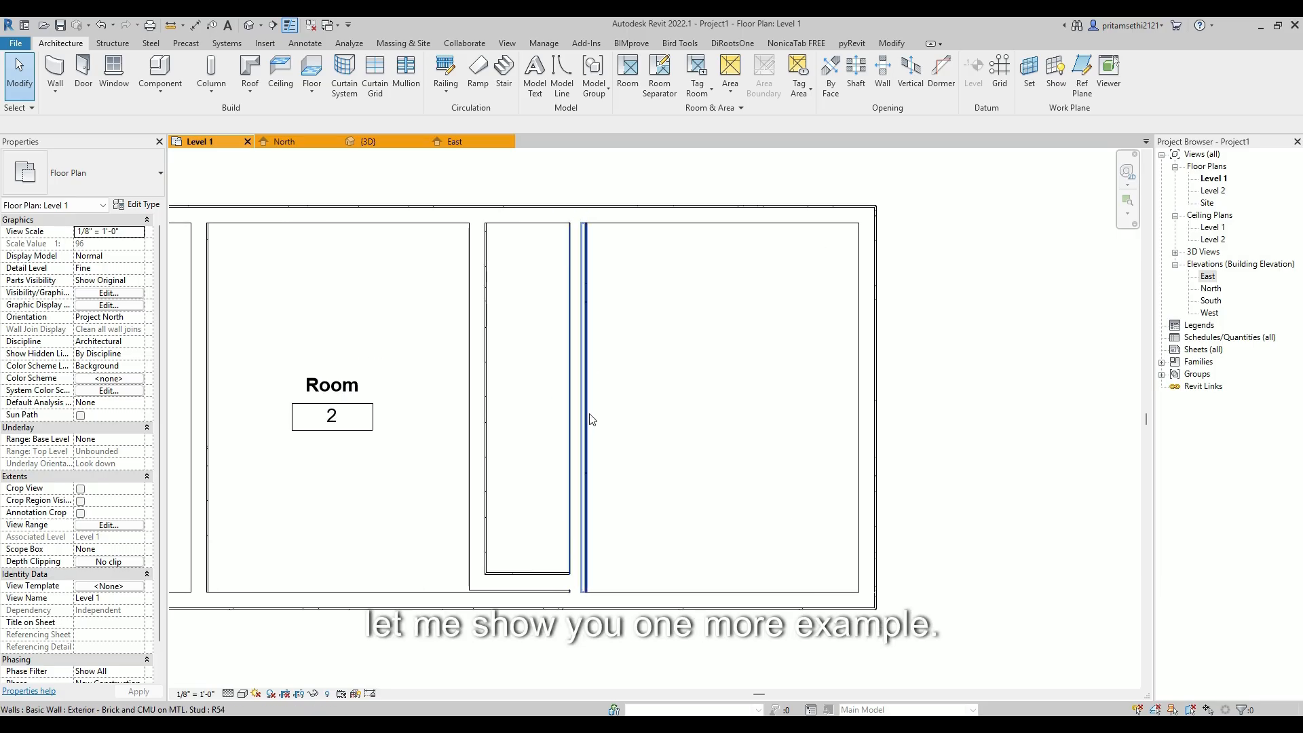
pyautogui.scroll(1, 591, 420)
pyautogui.scroll(-1, 693, 420)
pyautogui.press('r')
pyautogui.press('m')
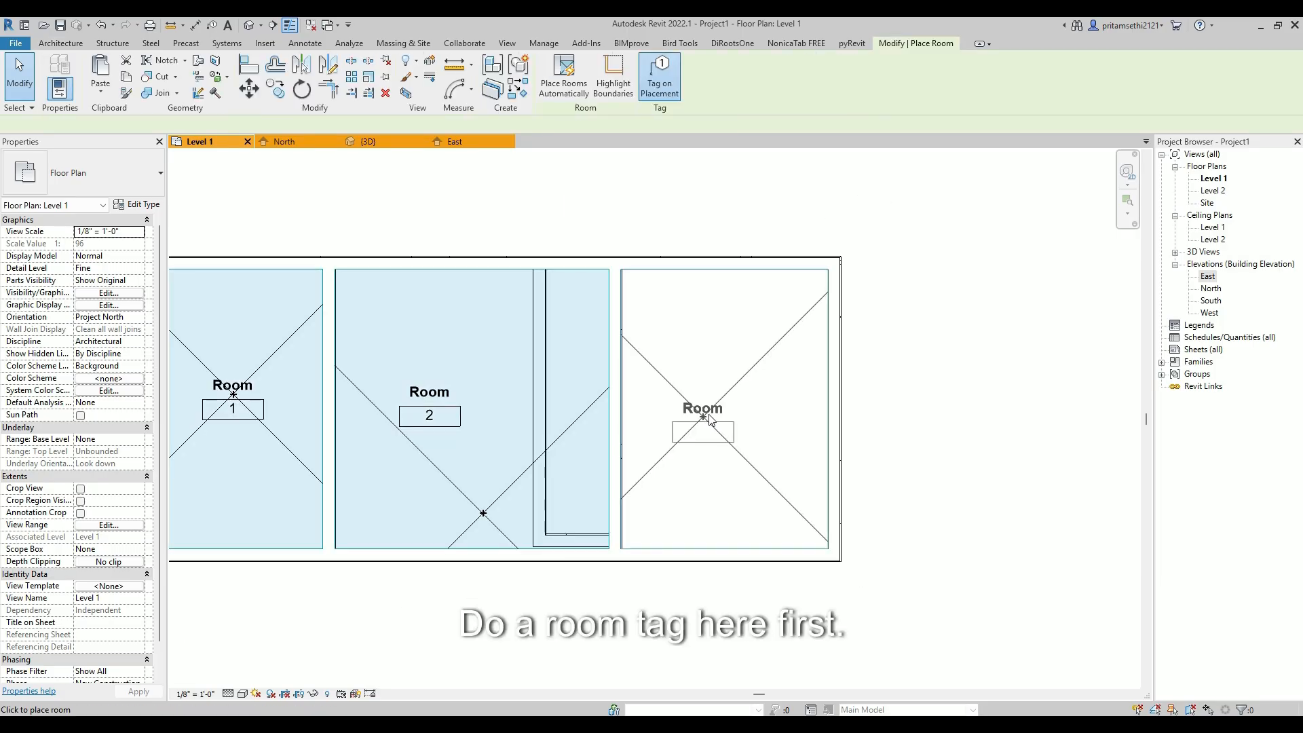
pyautogui.click(722, 431)
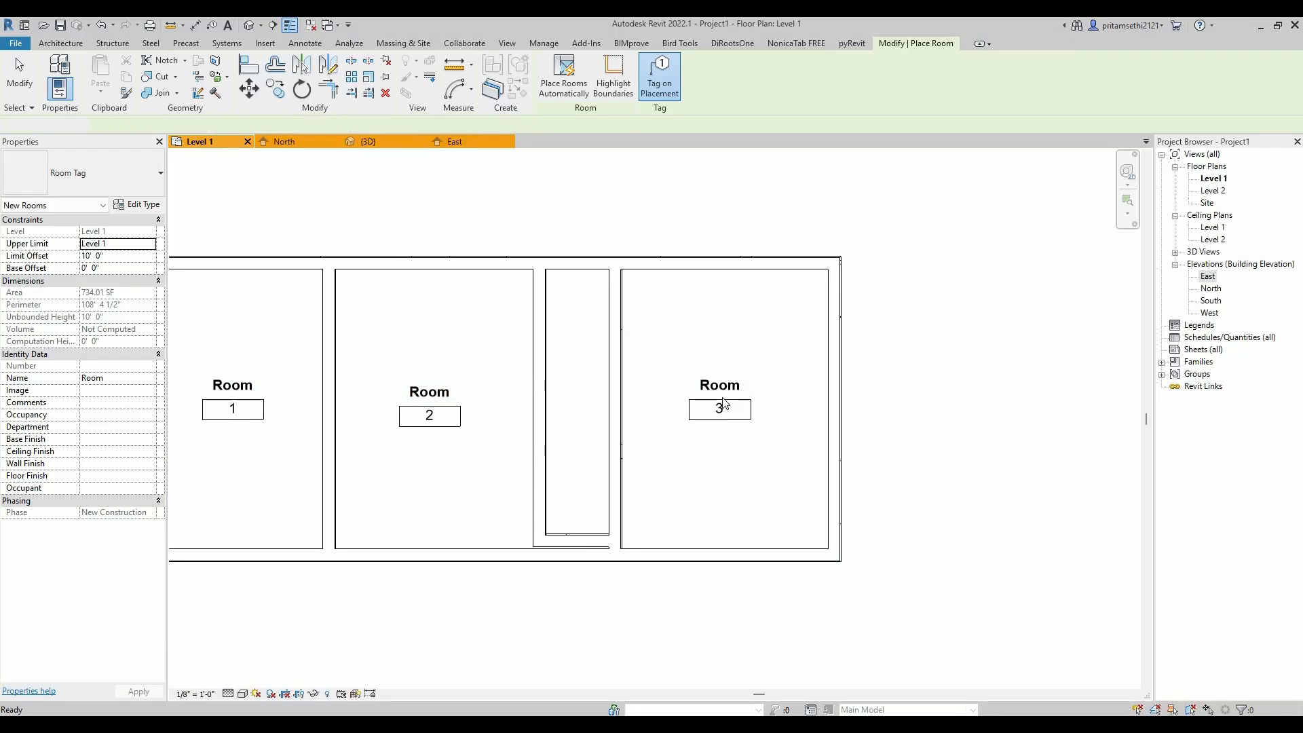
# Switch Room 3's tag to the Room Tag With Area type and move the tag slightly west
pyautogui.press('Escape')
pyautogui.press('Escape')
pyautogui.click(719, 409)
pyautogui.click(88, 182)
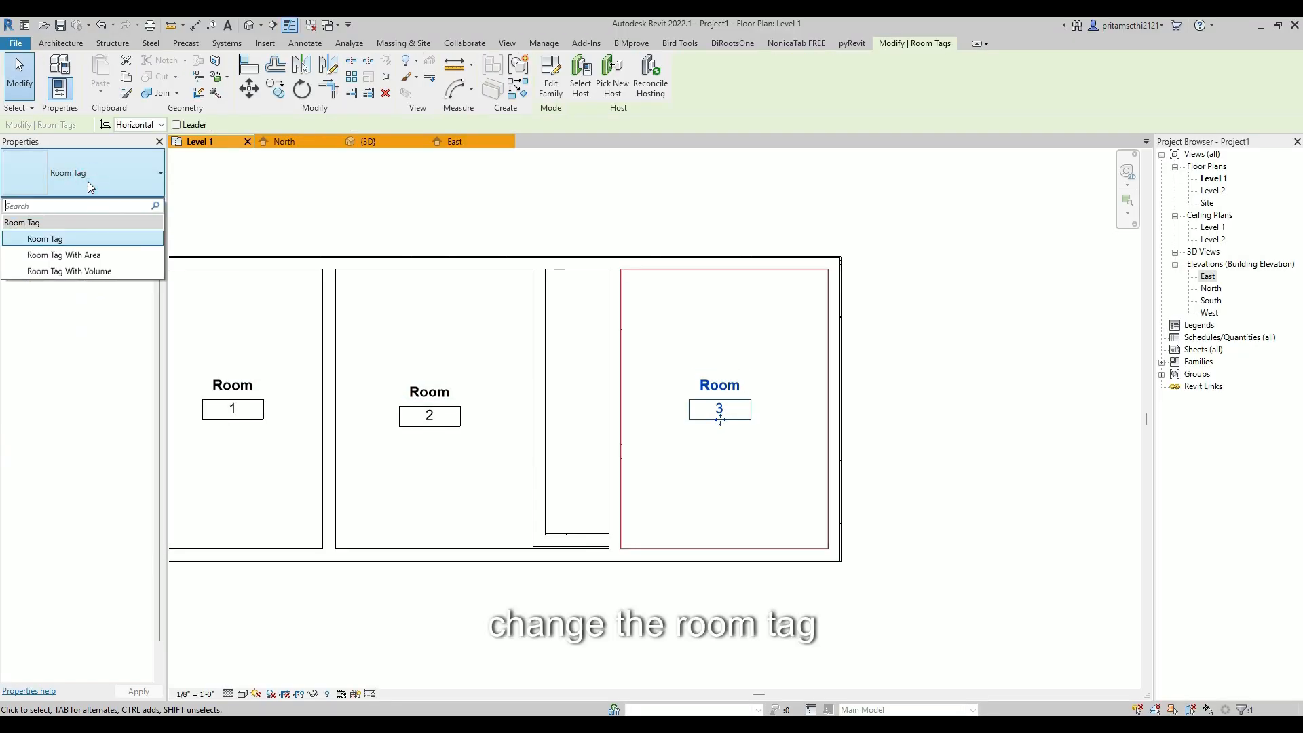
pyautogui.click(80, 255)
pyautogui.scroll(3, 814, 470)
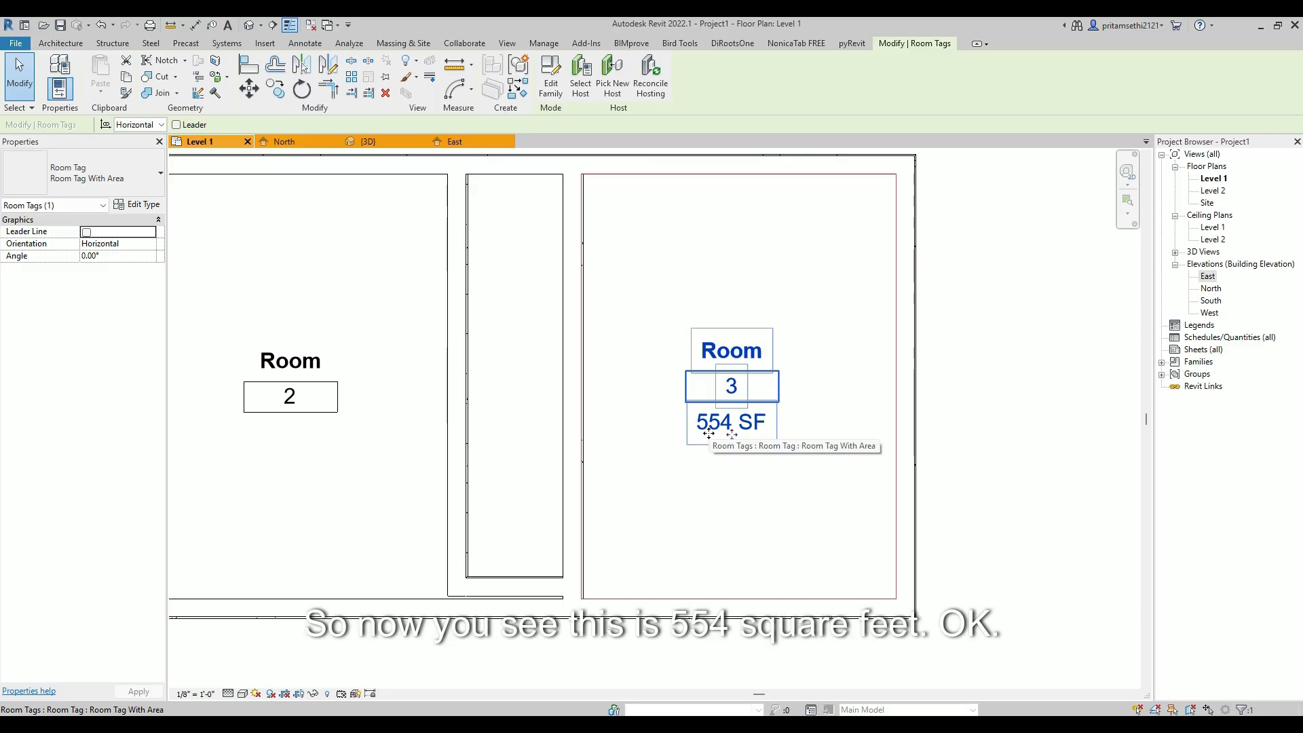
pyautogui.scroll(-1, 749, 426)
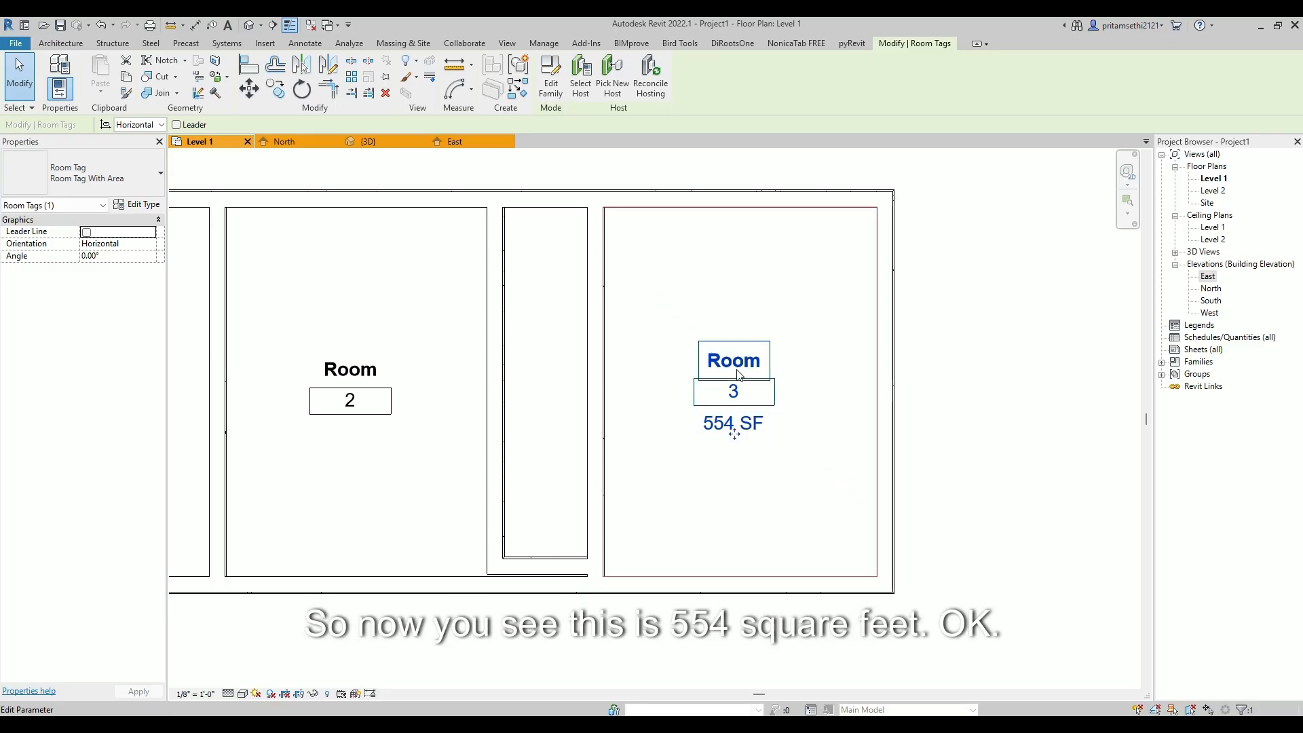
pyautogui.moveTo(739, 434); pyautogui.dragTo(699, 431)
pyautogui.click(772, 300)
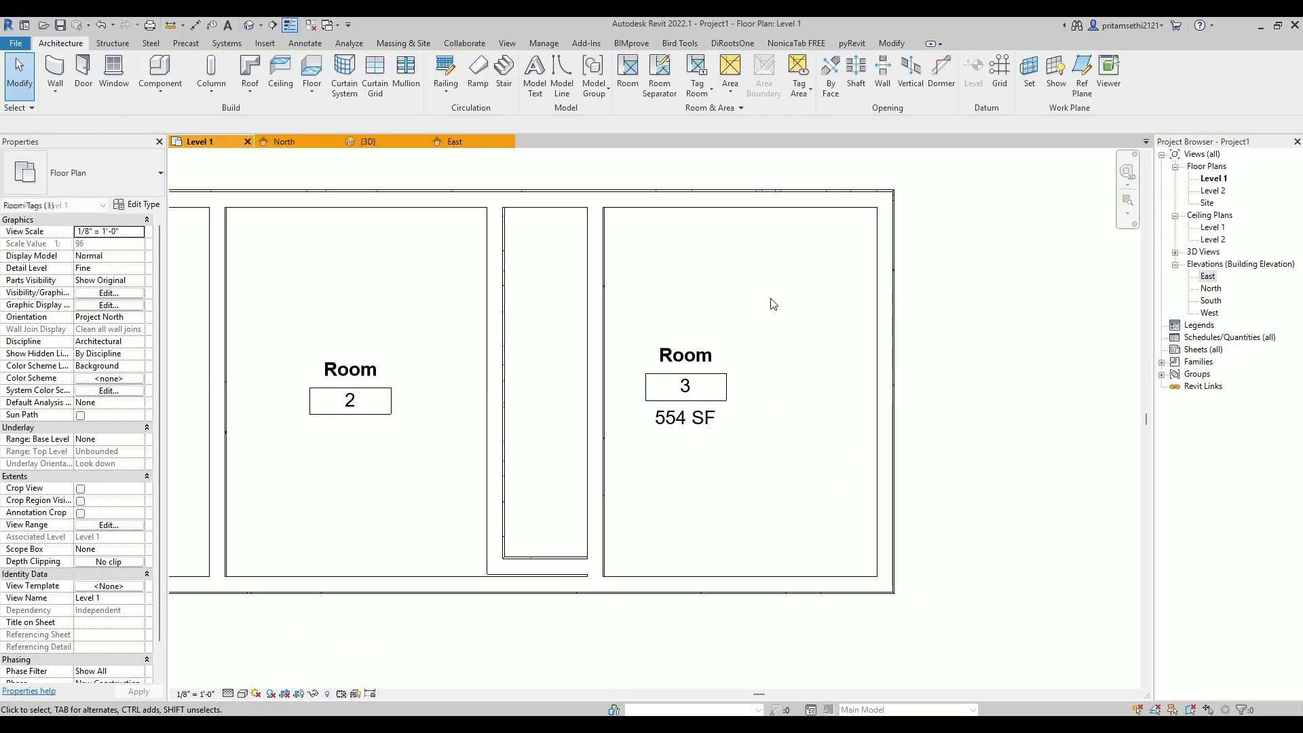
# Draw a north-south wall across the eastern part of Room 3 between the exterior walls, then check the room's extent
pyautogui.press('w')
pyautogui.press('a')
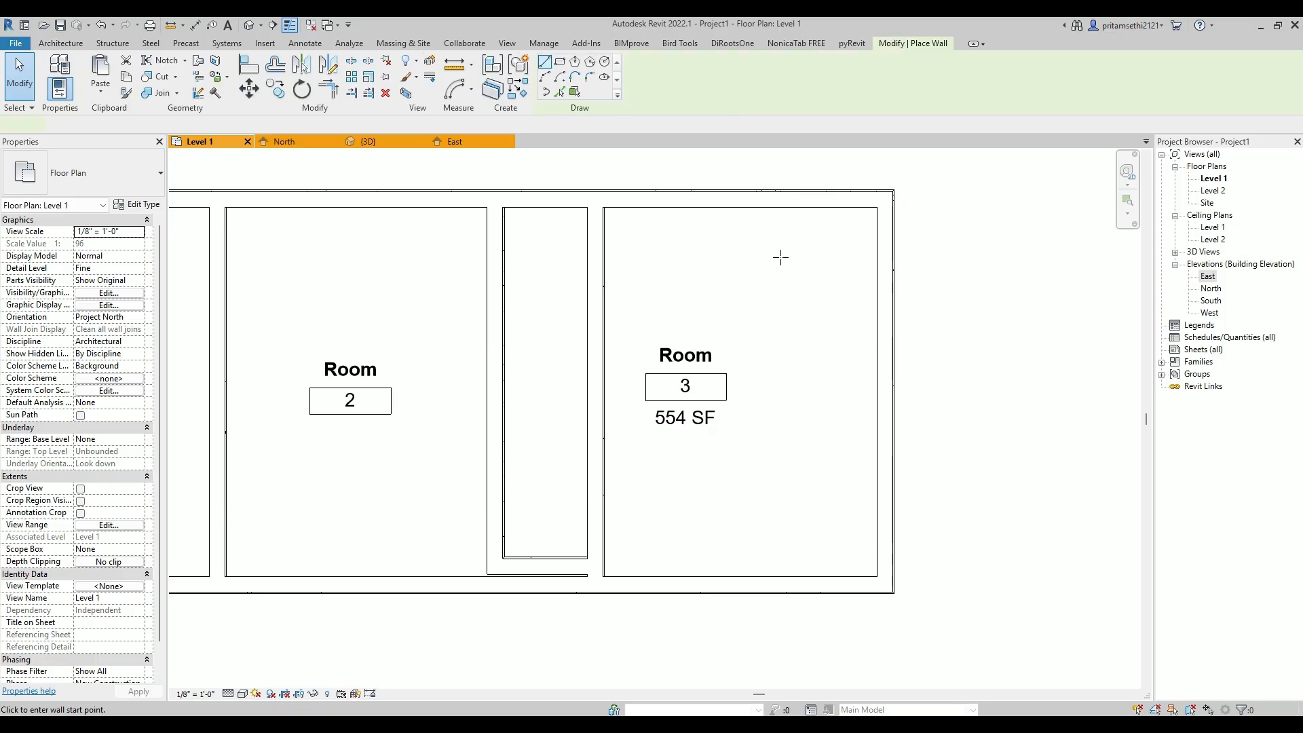
pyautogui.click(782, 207)
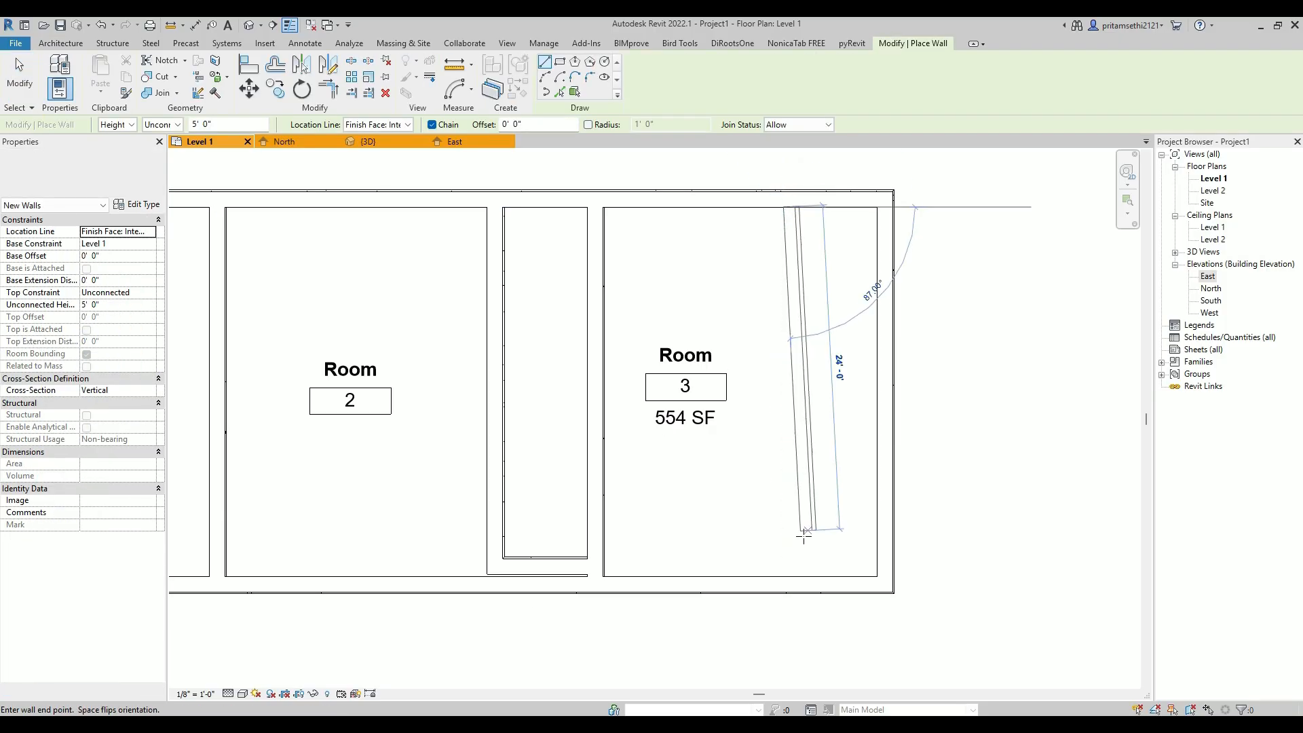
pyautogui.click(792, 576)
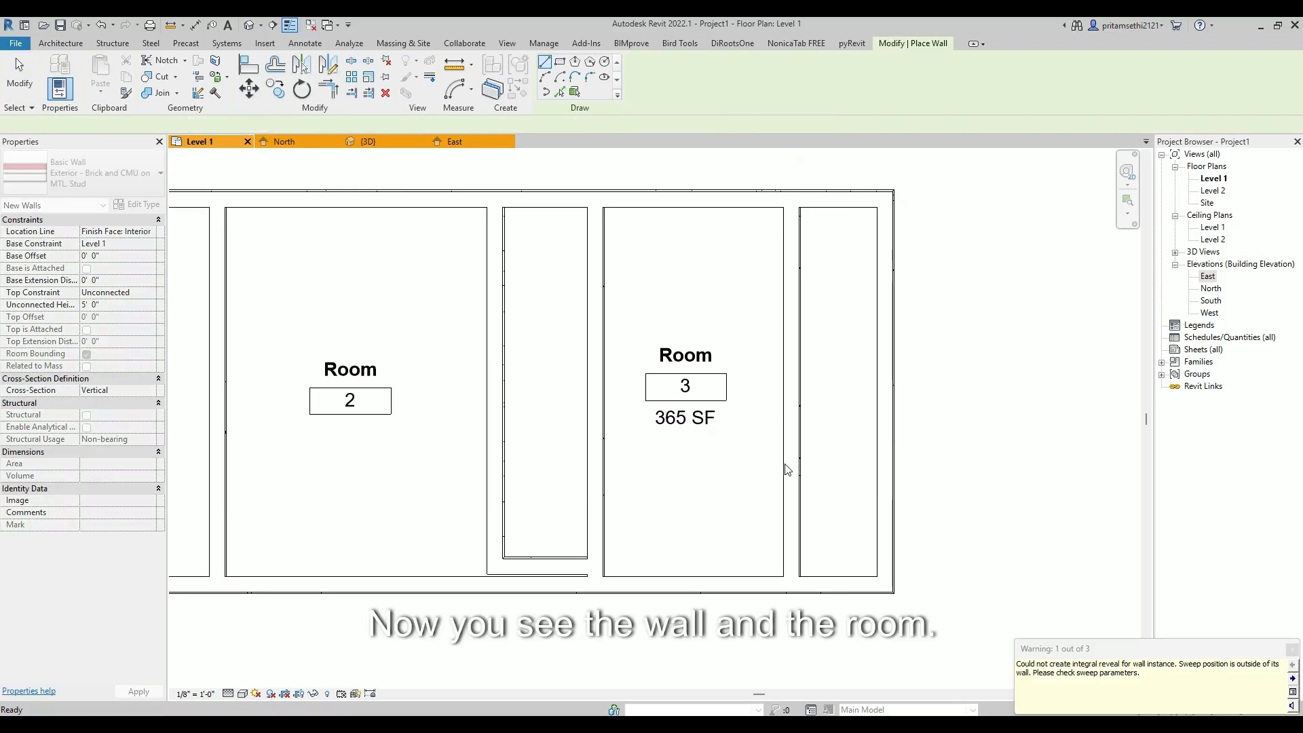
pyautogui.press('Escape')
pyautogui.press('Escape')
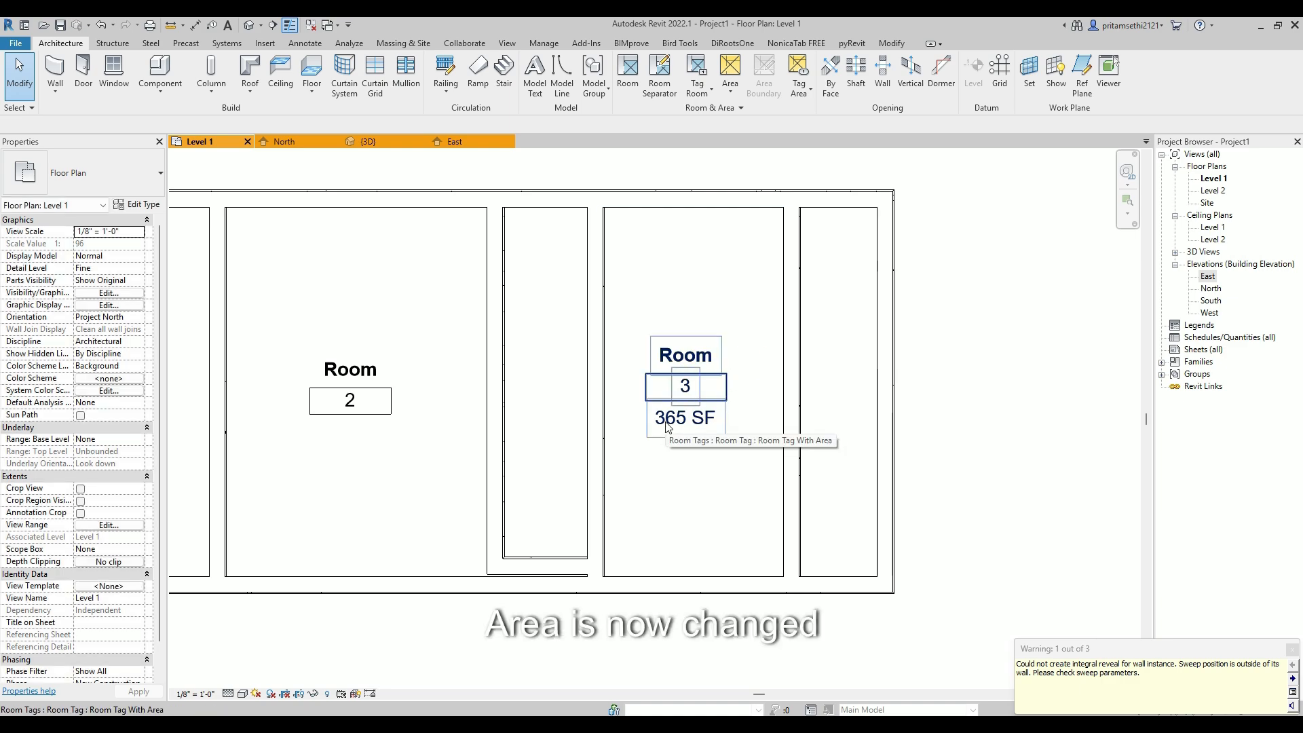
pyautogui.click(787, 476)
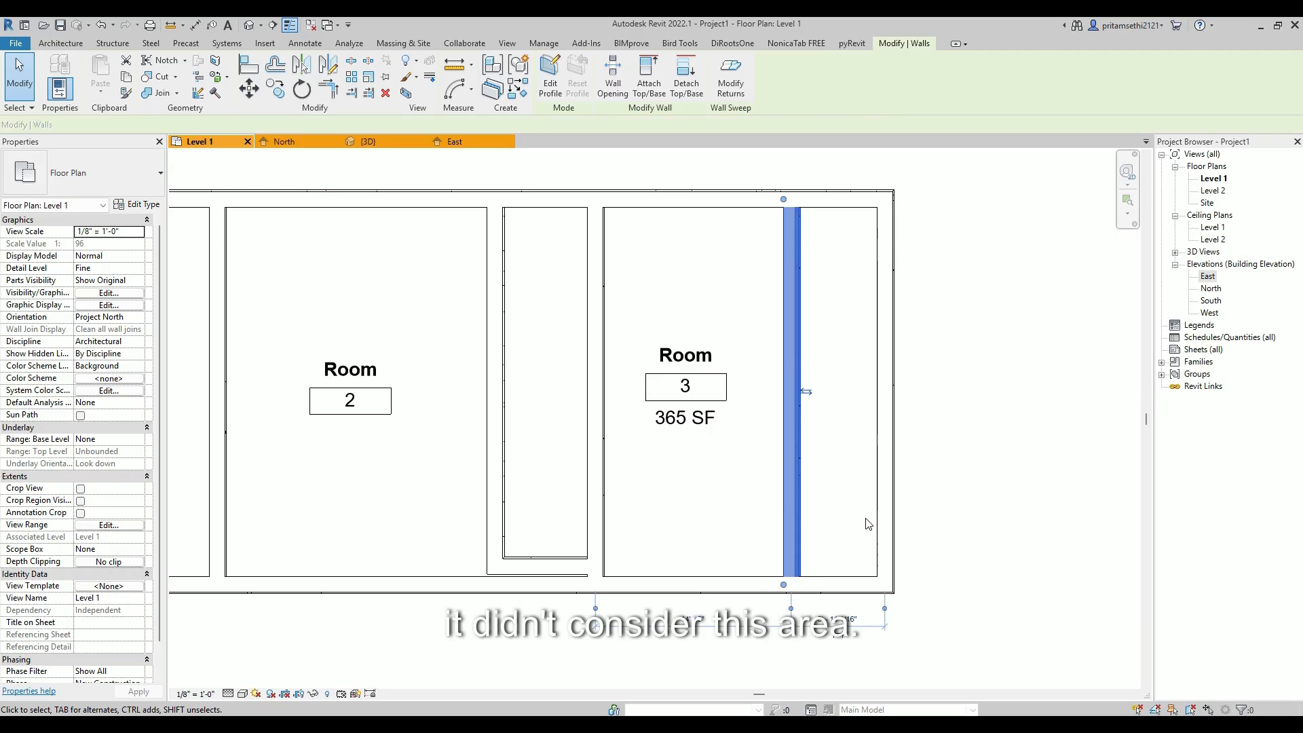
pyautogui.click(693, 378)
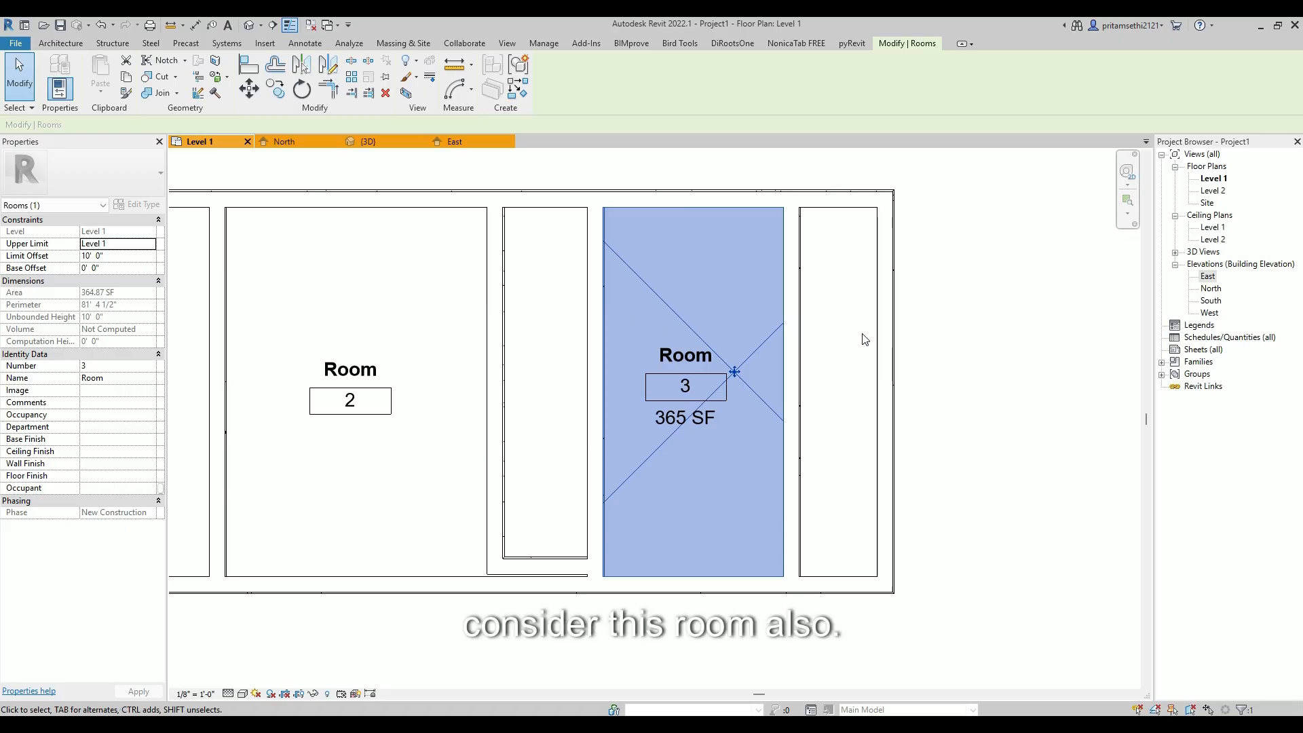
# Turn off Room Bounding for the dividing wall inside Room 3 and check the room's extent
pyautogui.click(798, 437)
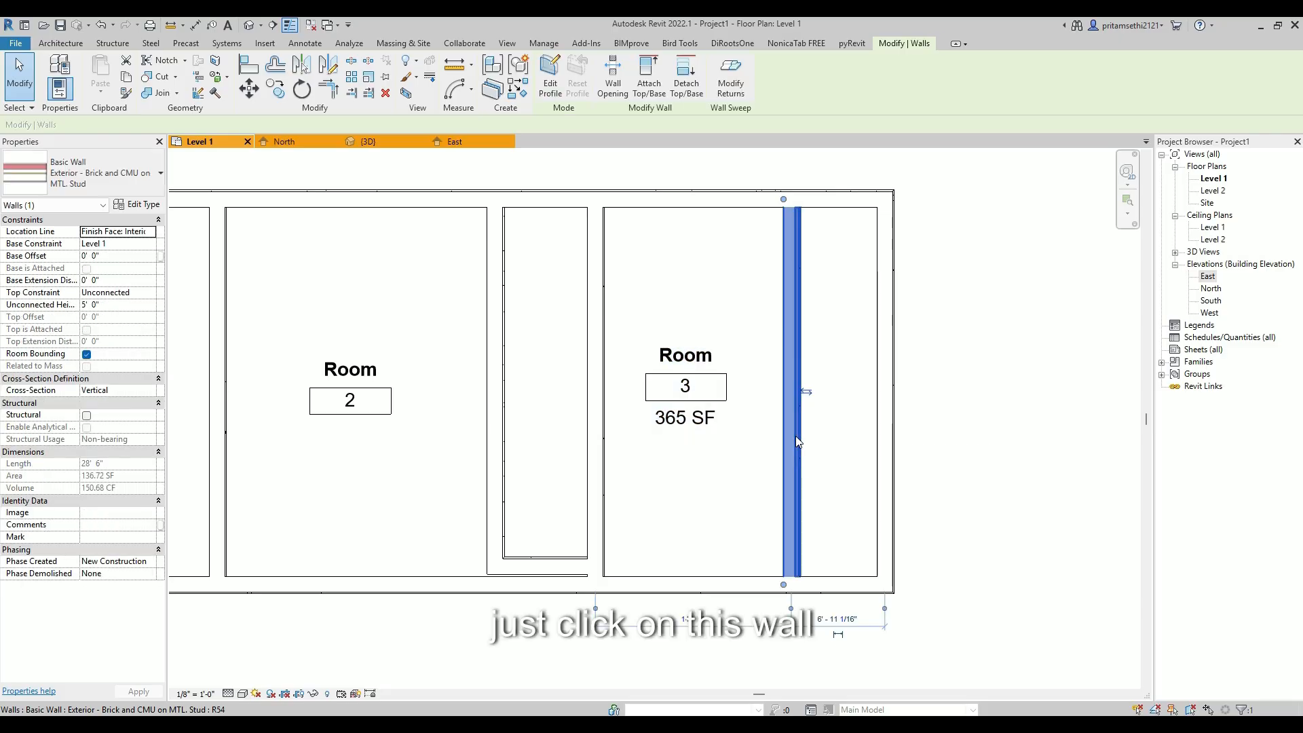
pyautogui.click(86, 354)
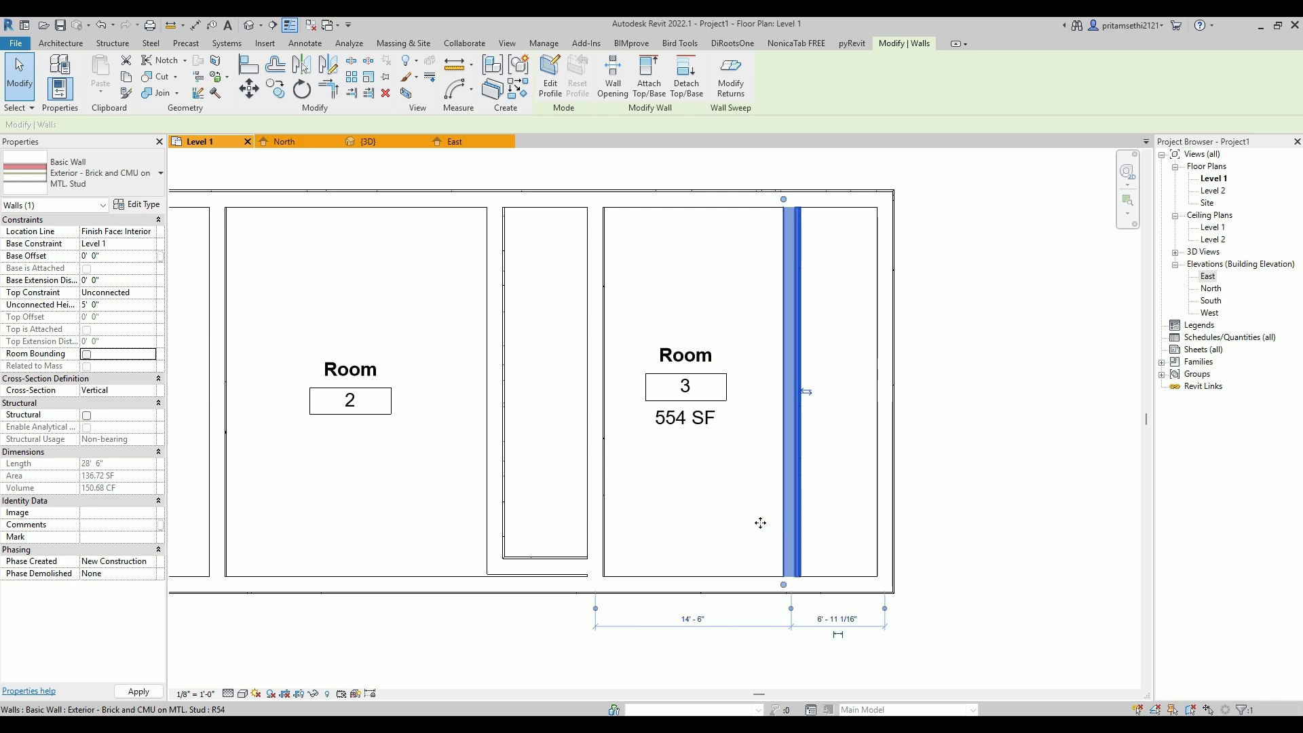
pyautogui.click(713, 489)
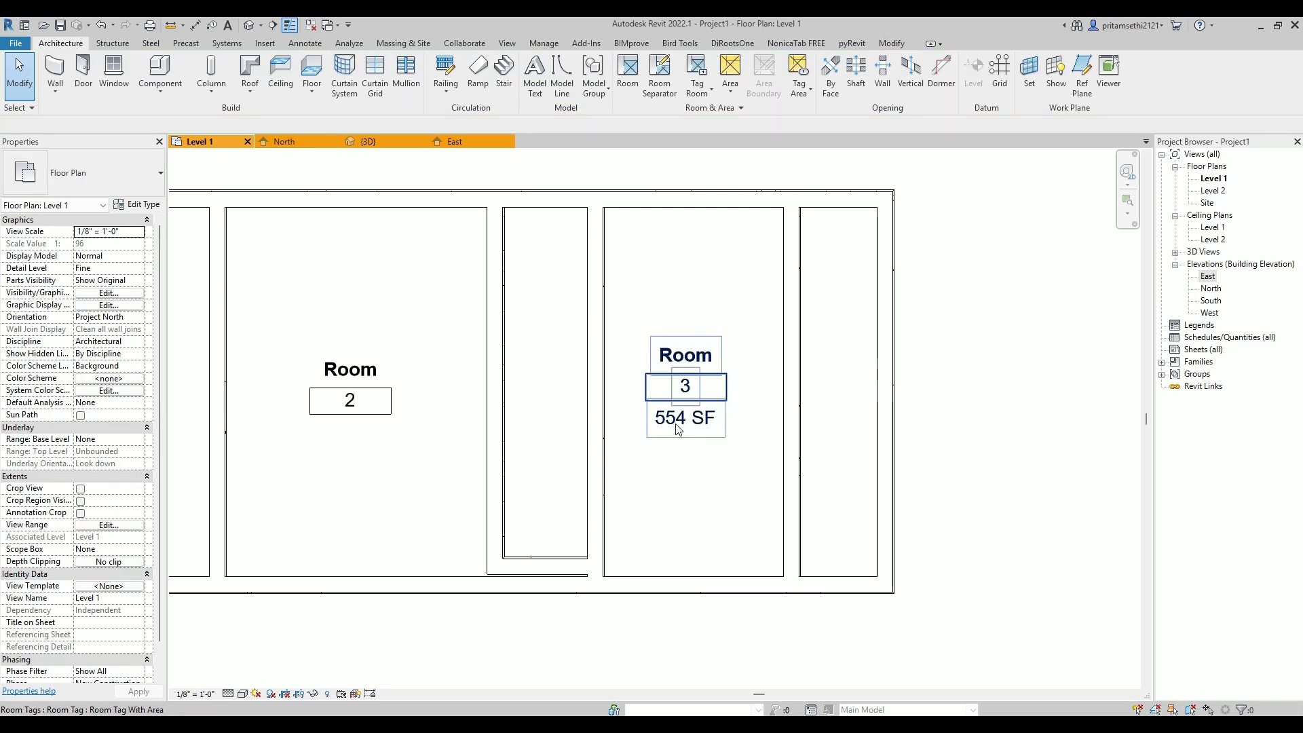
pyautogui.click(690, 387)
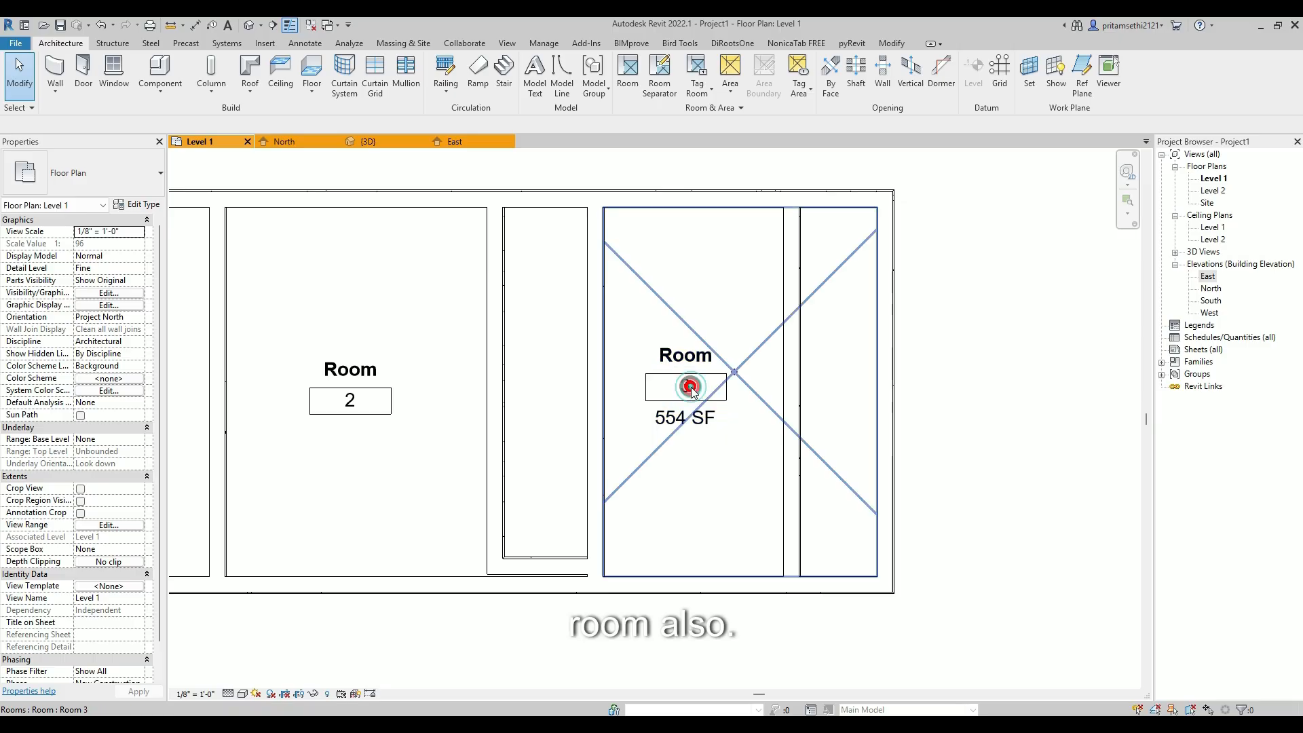
pyautogui.press('Escape')
# Delete the dividing wall in Room 3 to compare the tagged area, and undo the deletion
pyautogui.click(785, 491)
pyautogui.press('Delete')
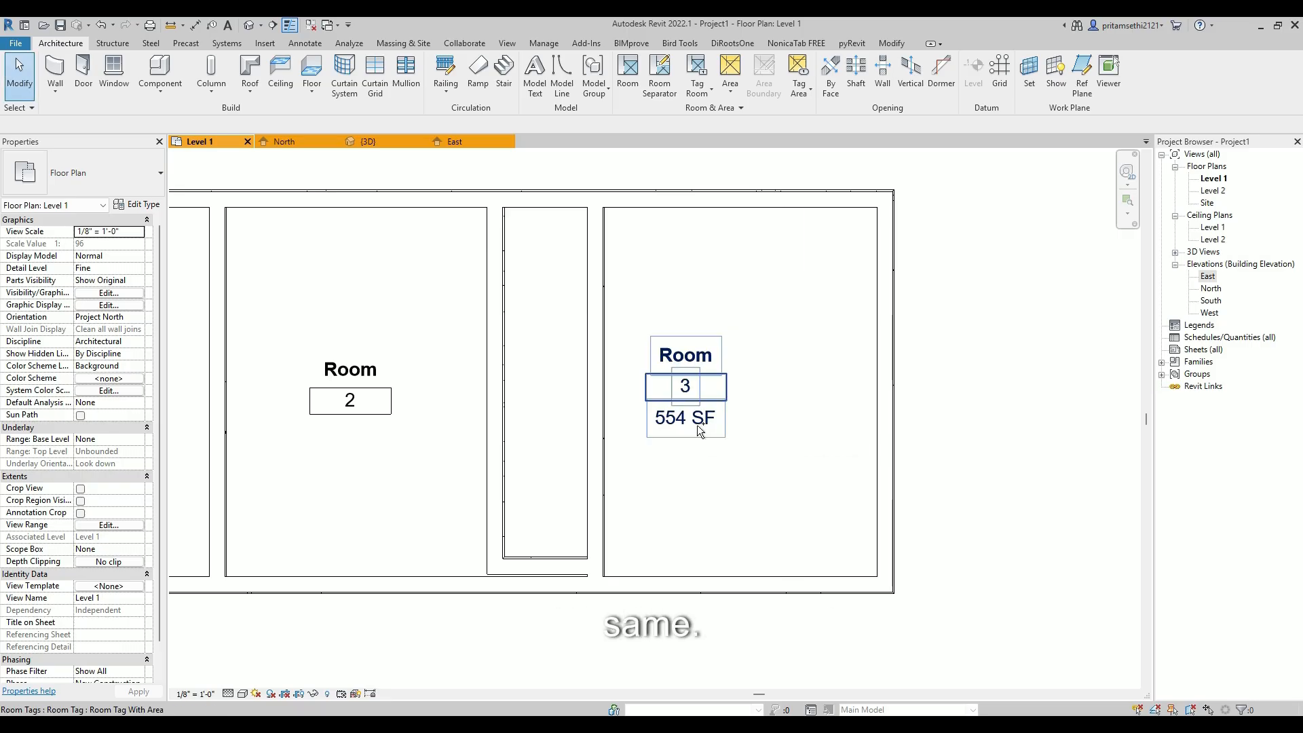
pyautogui.hotkey('ctrl', 'z')
# Move Room 3's tag slightly east and turn Room Bounding back on for the dividing wall
pyautogui.moveTo(698, 425); pyautogui.dragTo(722, 425)
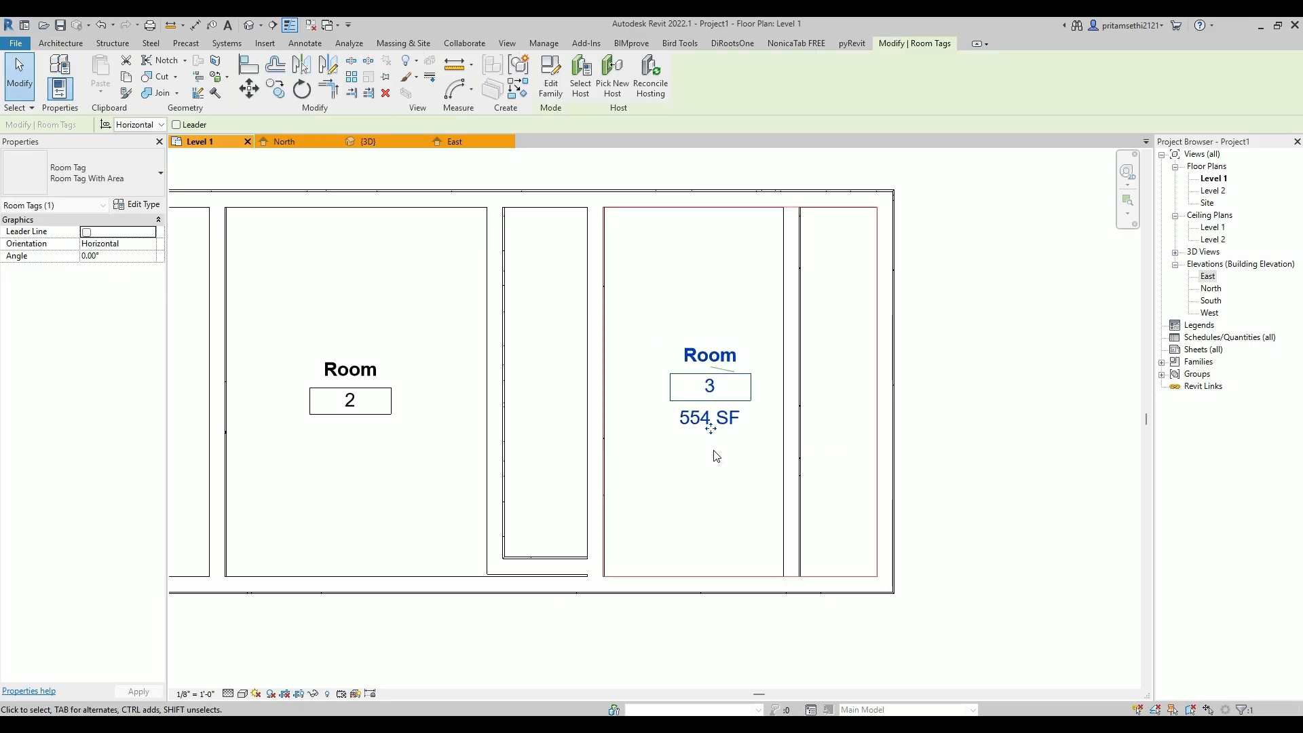
pyautogui.click(786, 483)
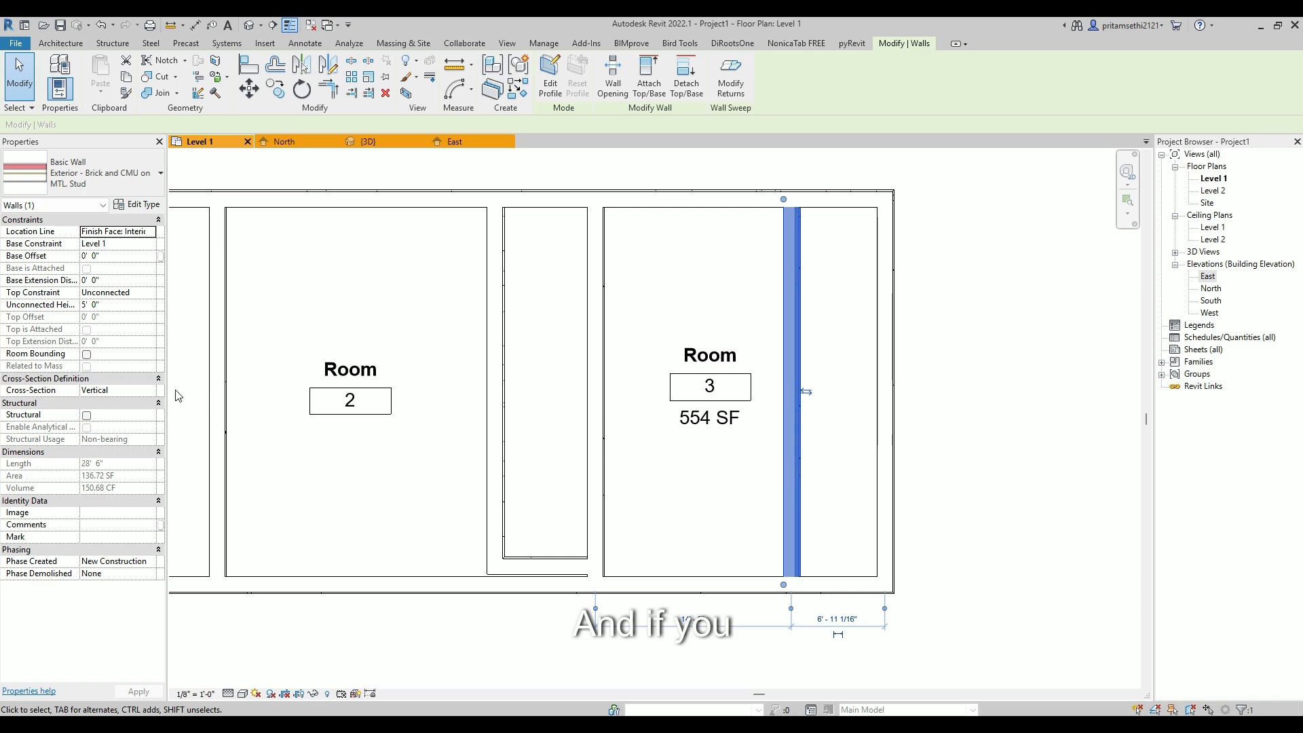
pyautogui.click(86, 354)
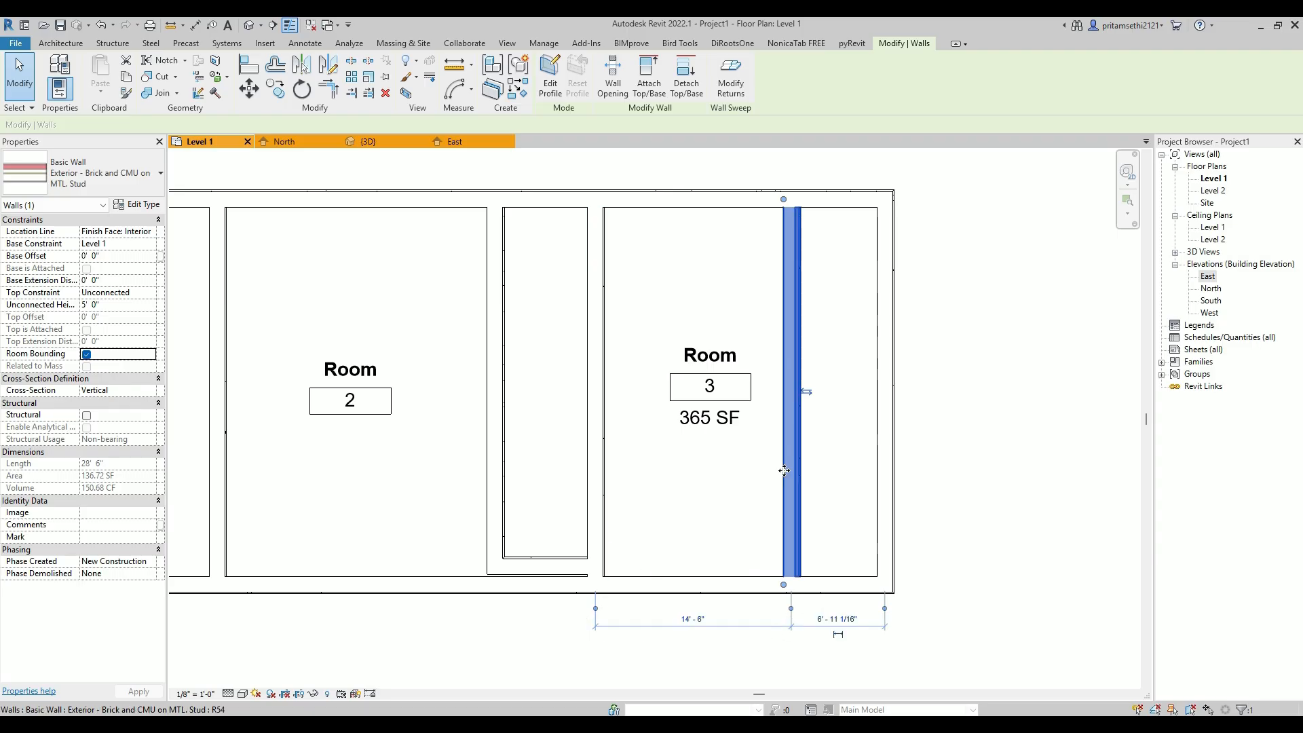
# Trace Room 3's extent up to the dividing wall and its full extent in red screen ink, and clear the marks
pyautogui.hotkey('ctrl', 'alt', 'd')
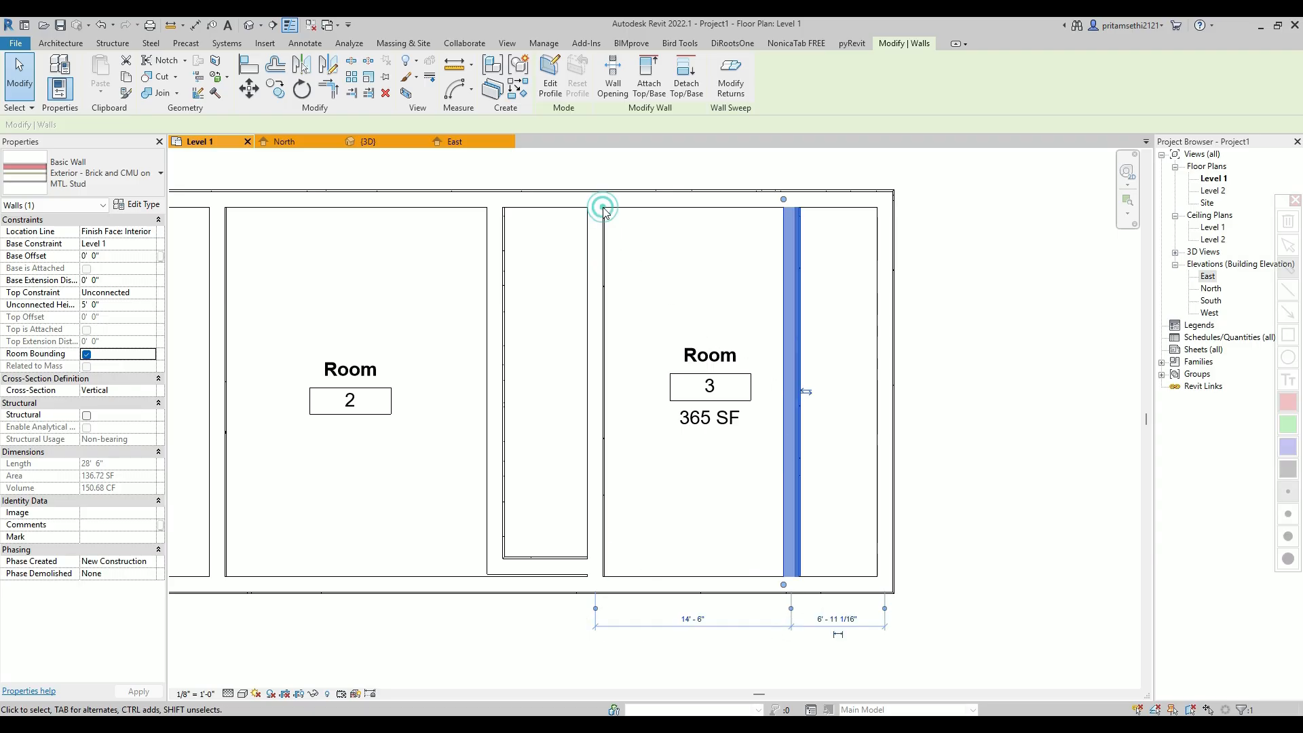
pyautogui.moveTo(747, 212); pyautogui.dragTo(782, 224)
pyautogui.moveTo(791, 457); pyautogui.dragTo(782, 581)
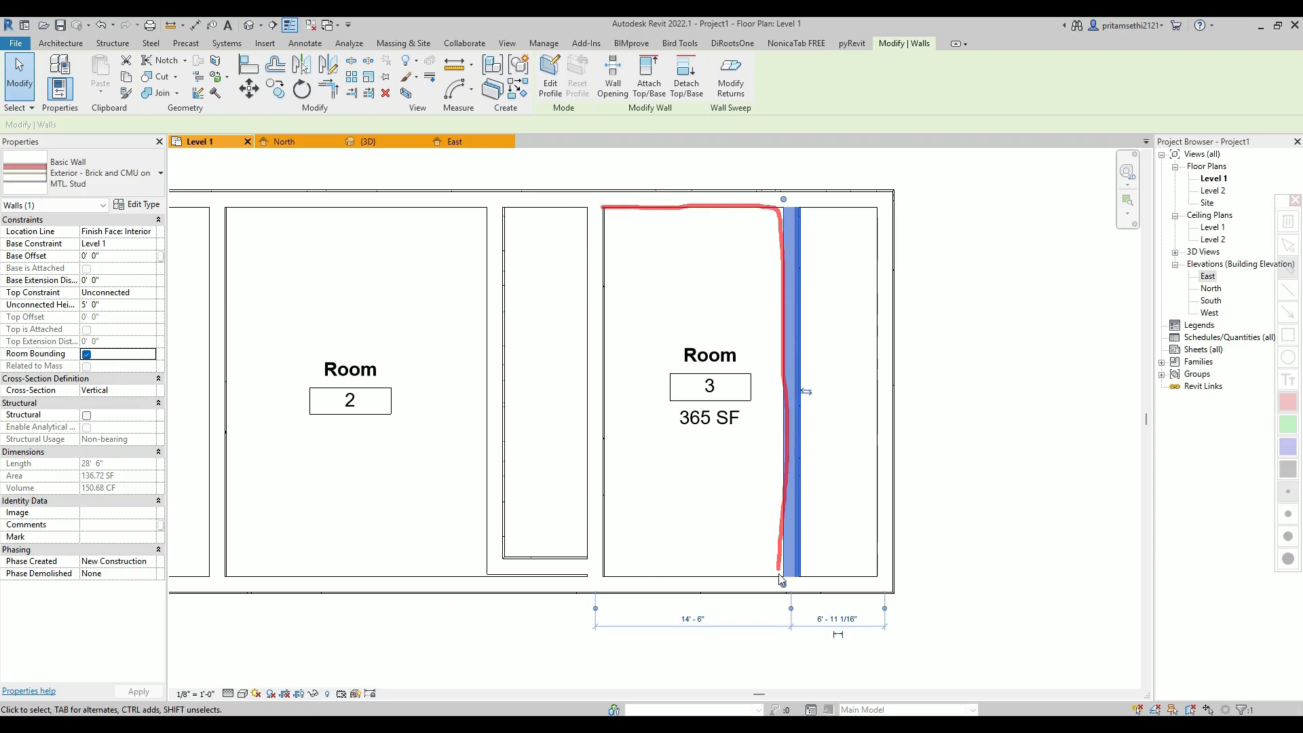
pyautogui.moveTo(624, 585); pyautogui.dragTo(603, 435)
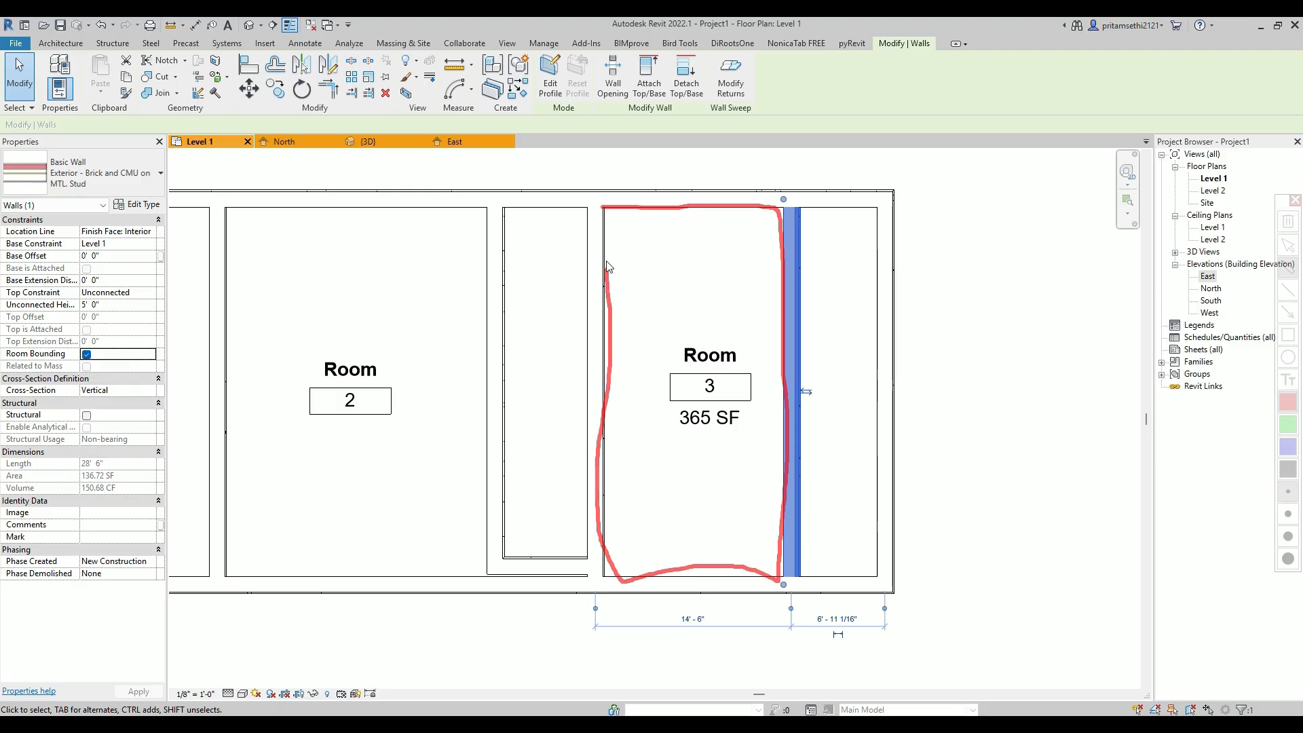
pyautogui.moveTo(608, 267); pyautogui.dragTo(606, 201)
pyautogui.moveTo(600, 214)
pyautogui.mouseDown()
pyautogui.moveTo(879, 209)
pyautogui.moveTo(888, 334)
pyautogui.mouseUp()
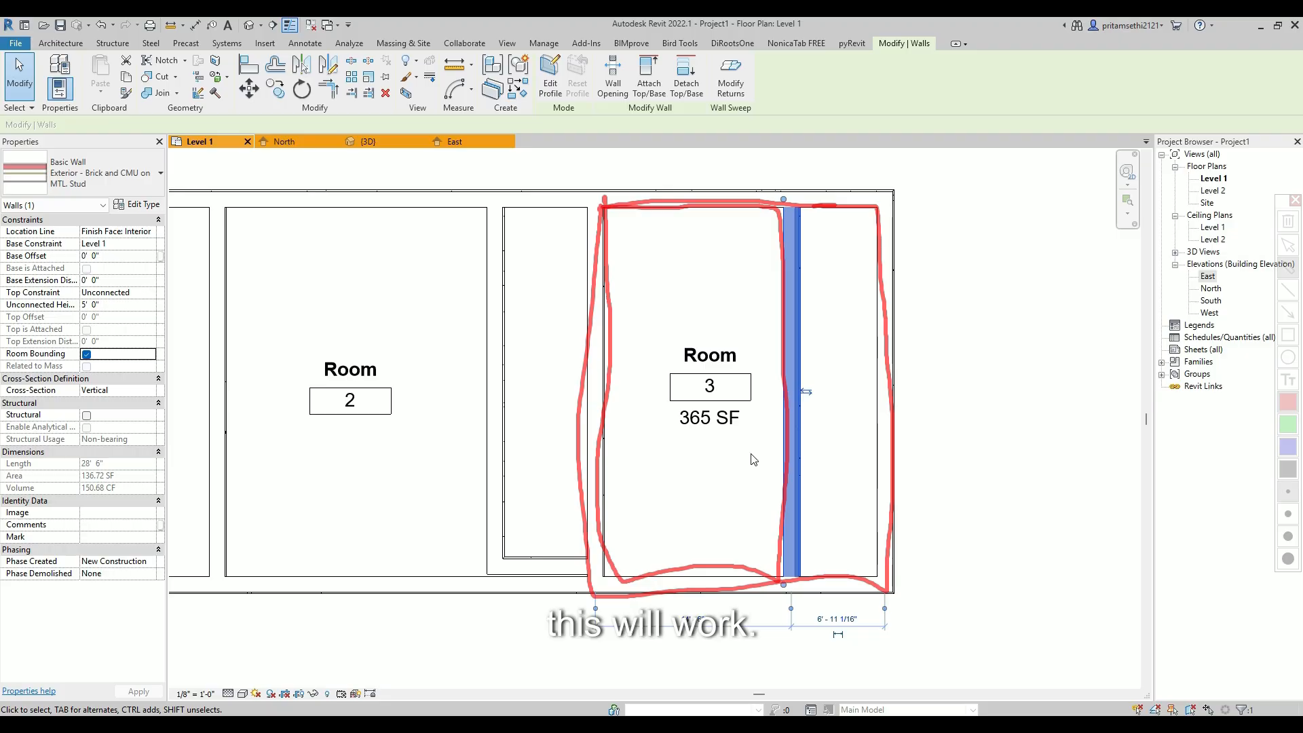
pyautogui.click(698, 452)
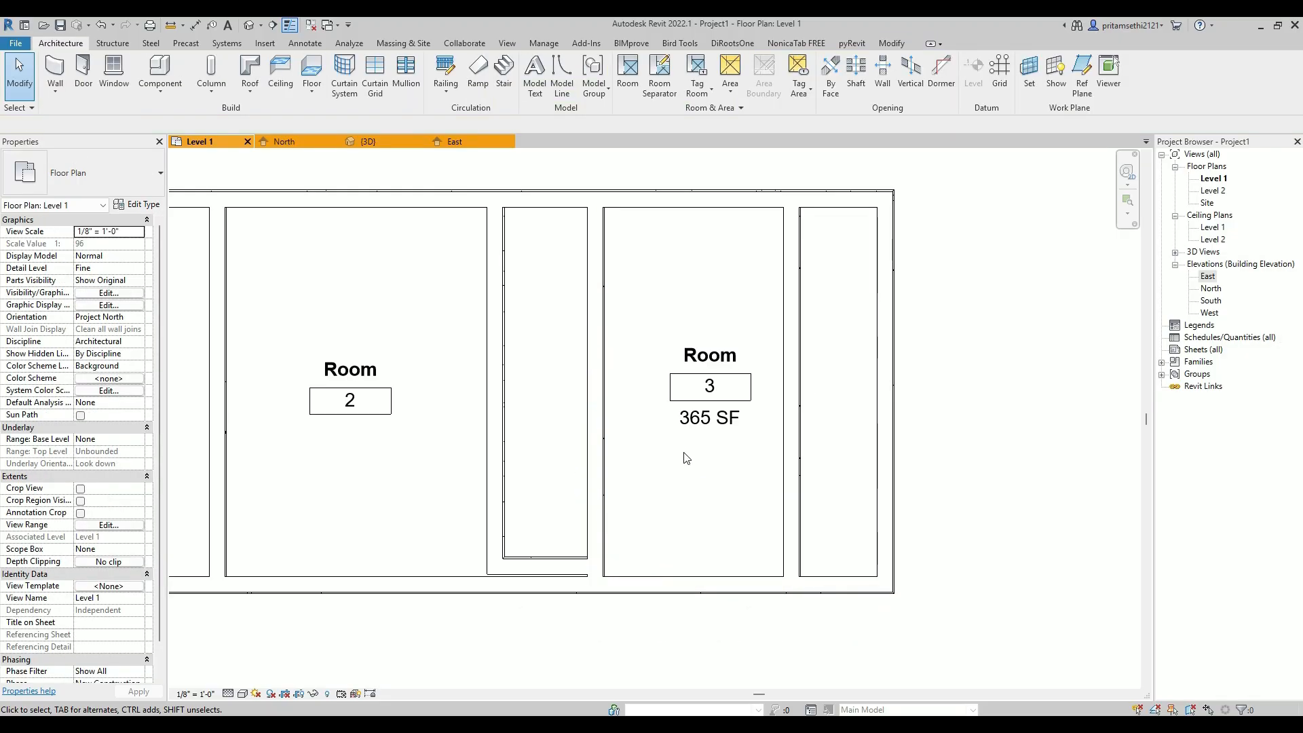
# Examine the Related to Mass property for new walls without placing a wall
pyautogui.scroll(-3, 769, 487)
pyautogui.press('w')
pyautogui.press('a')
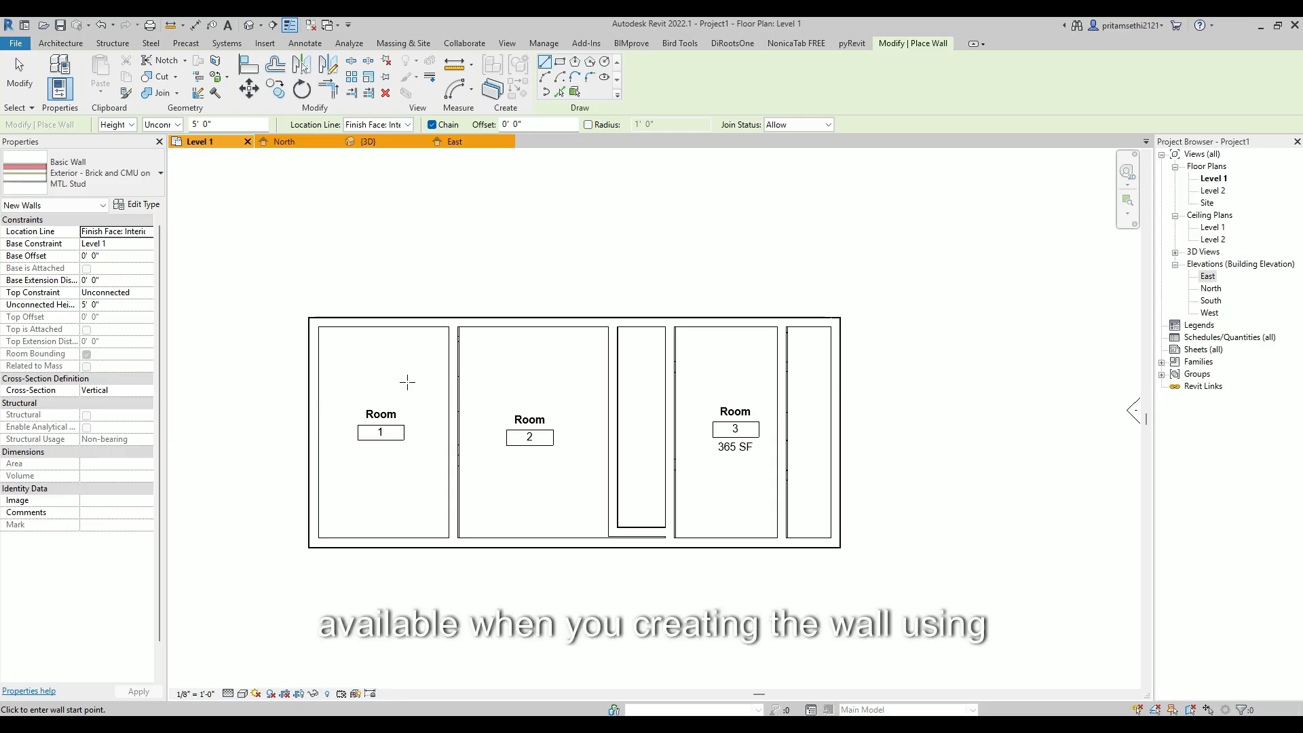
pyautogui.press('Escape')
pyautogui.press('Escape')
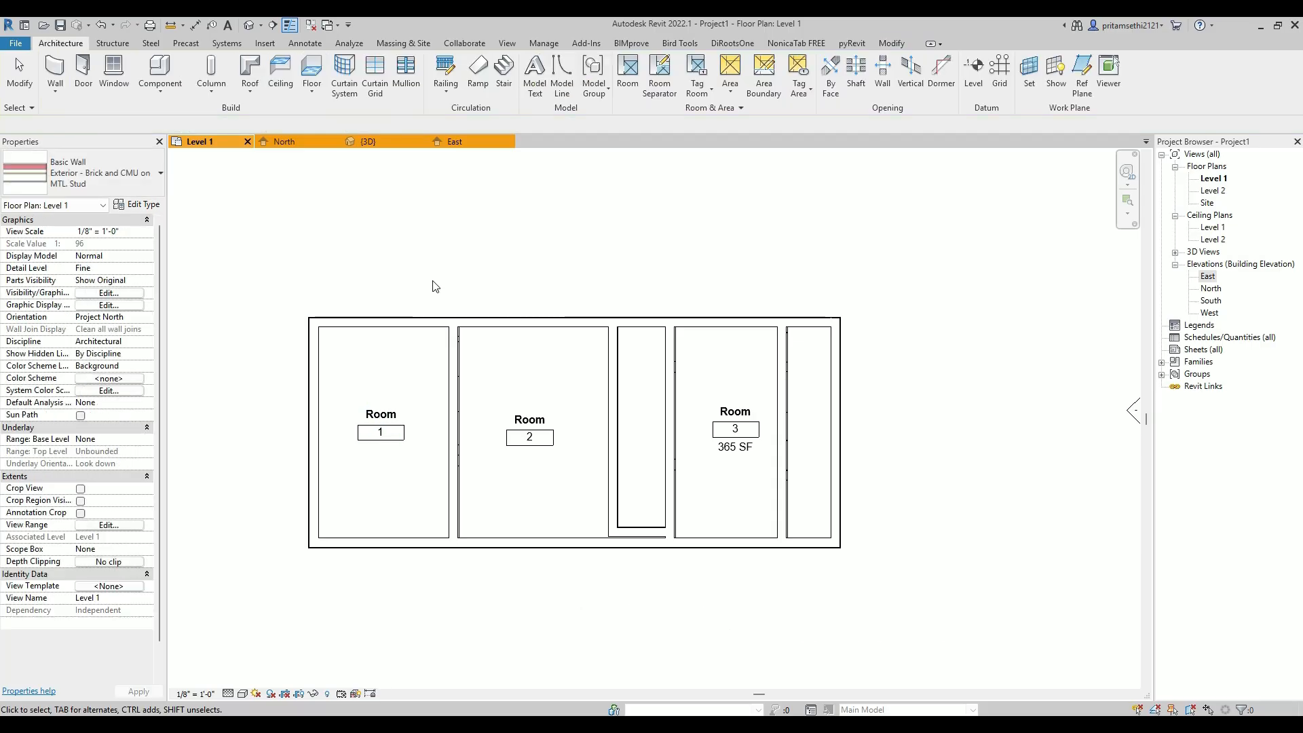
# Start a new in-place mass in the Level 1 plan
pyautogui.click(417, 44)
pyautogui.click(137, 75)
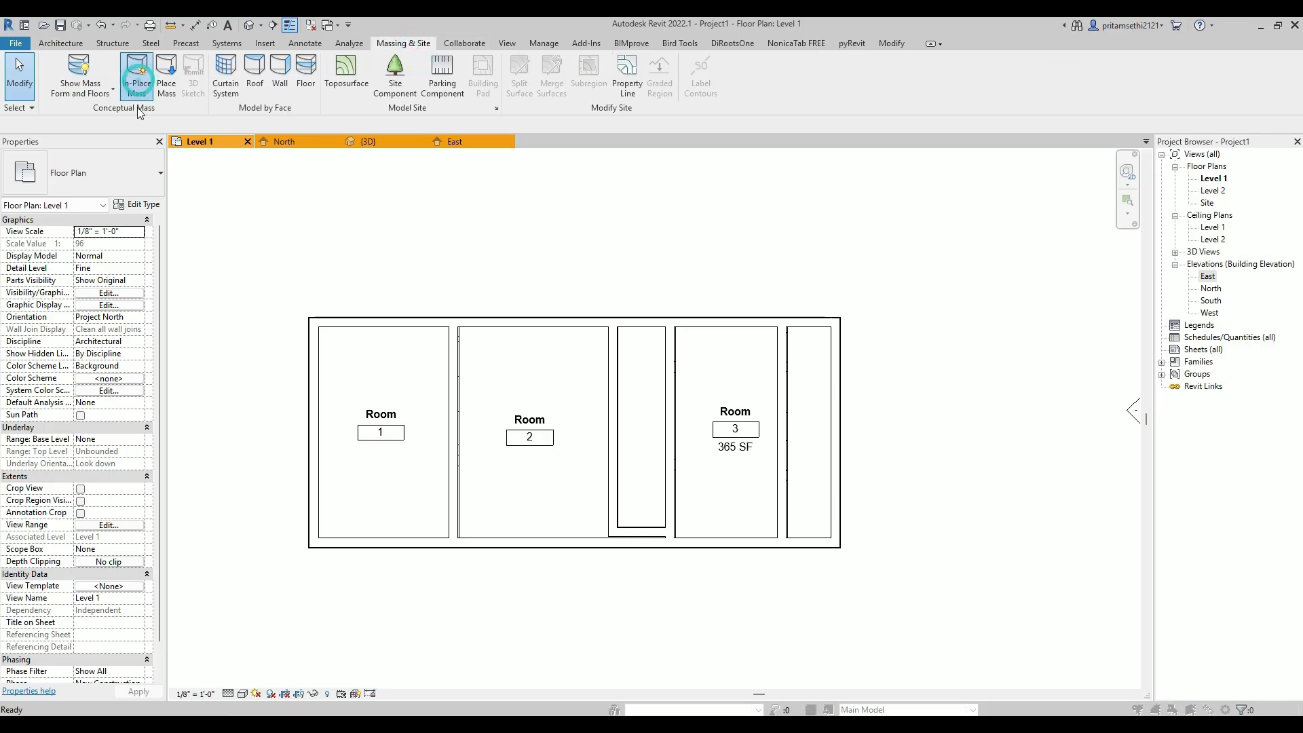
pyautogui.click(642, 409)
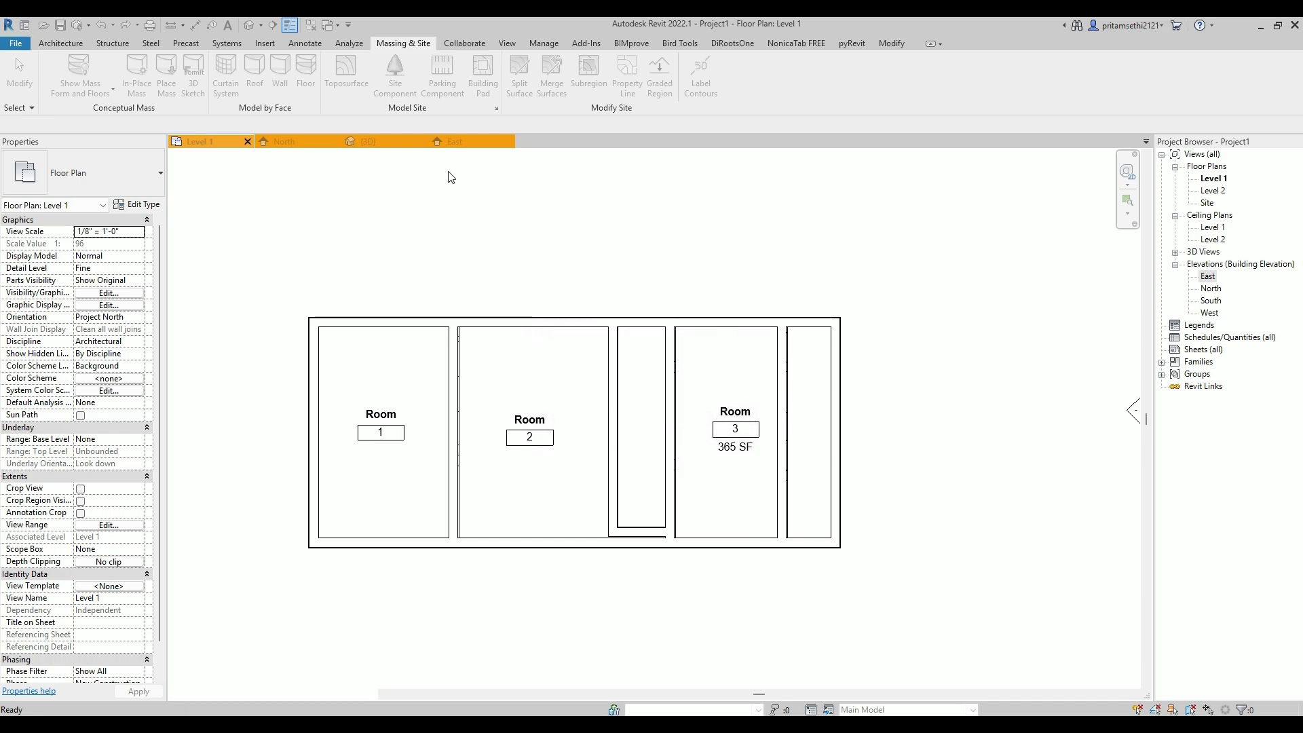
pyautogui.press('d')
pyautogui.press('i')
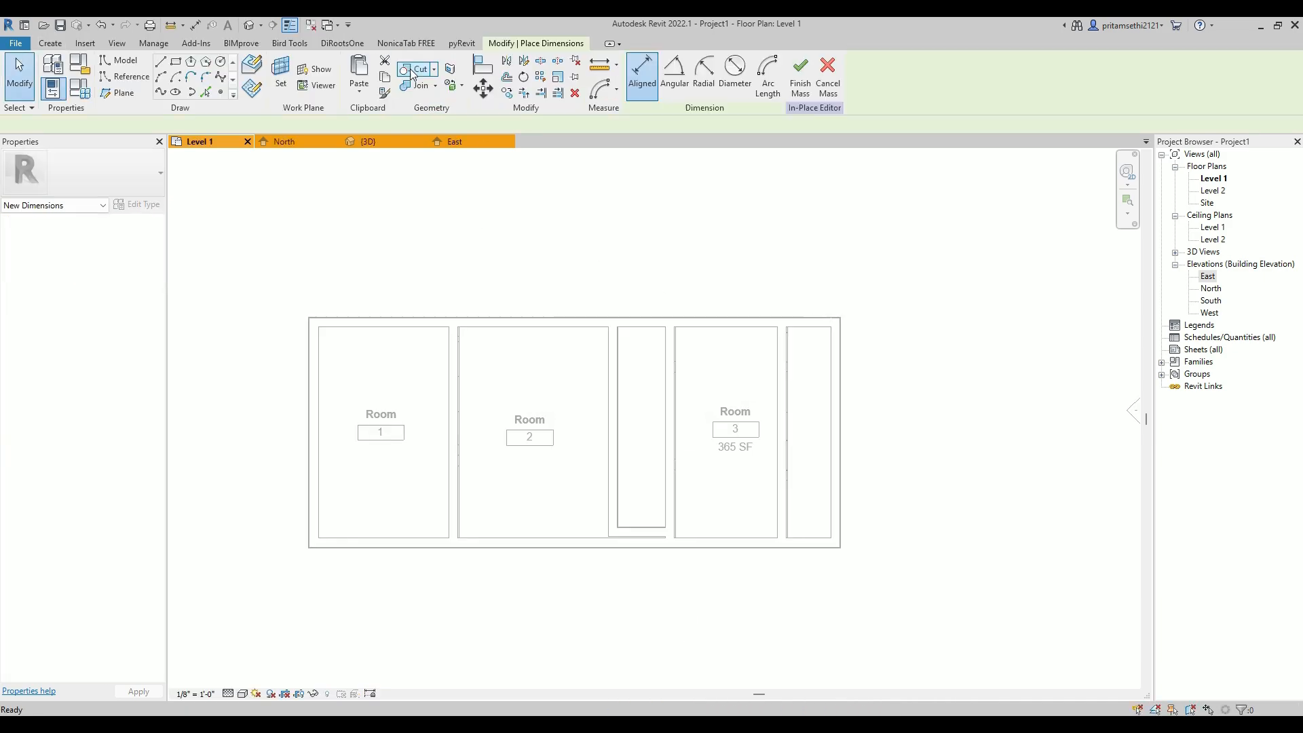
pyautogui.press('Escape')
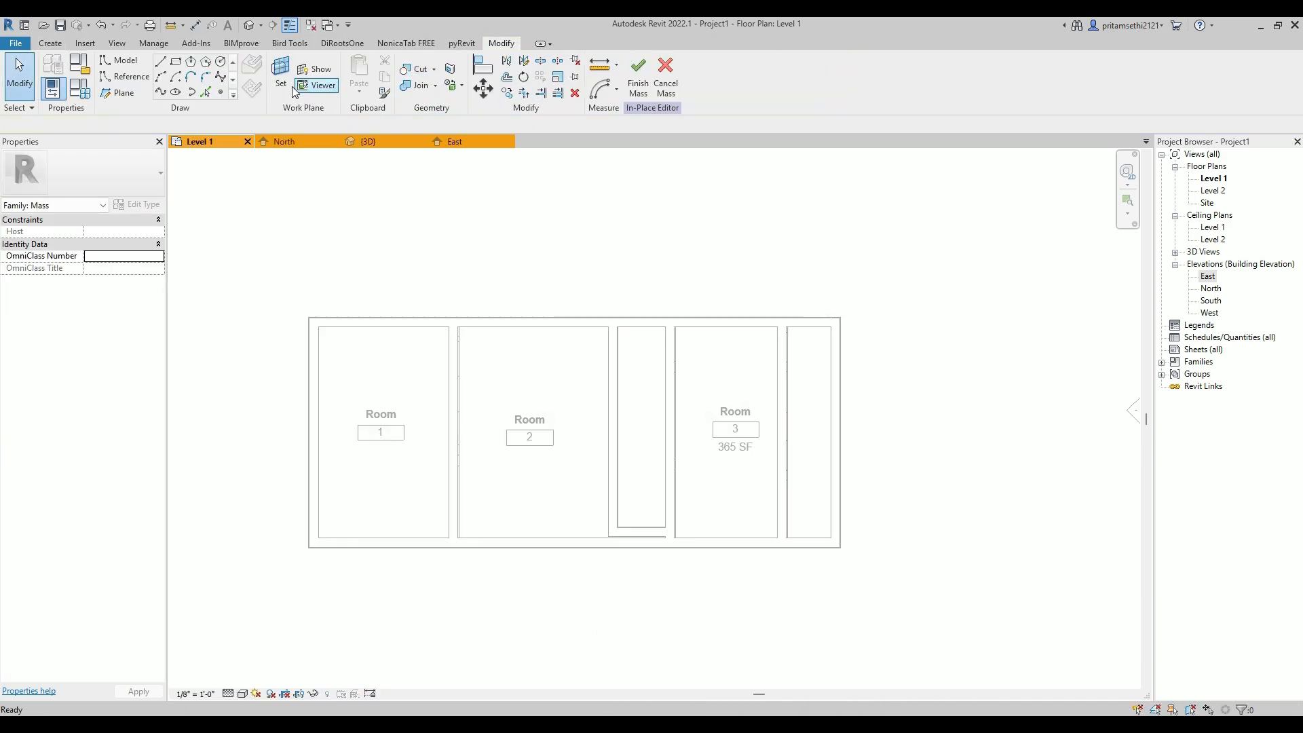
# Sketch an open chain of three connected arcs as model lines on Level 1, east of the building
pyautogui.click(175, 61)
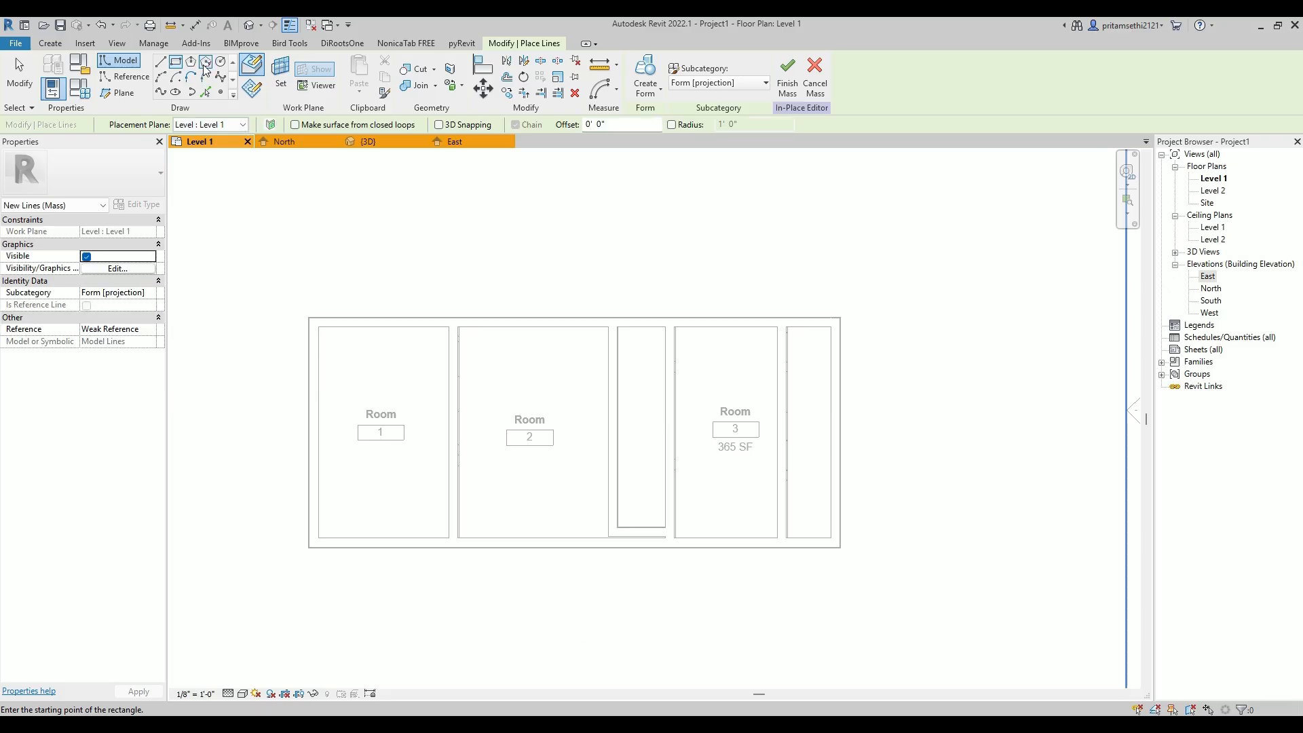
pyautogui.click(161, 76)
pyautogui.click(937, 318)
pyautogui.click(1060, 318)
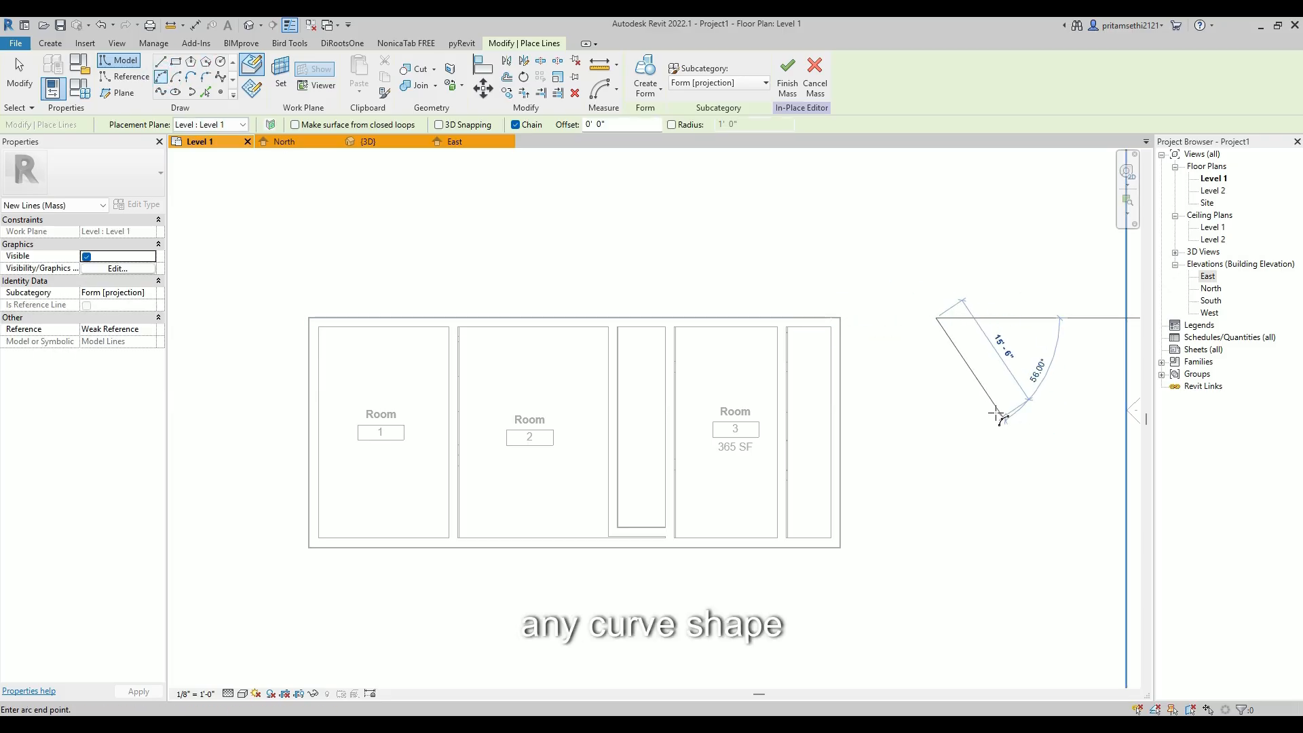
pyautogui.click(1016, 397)
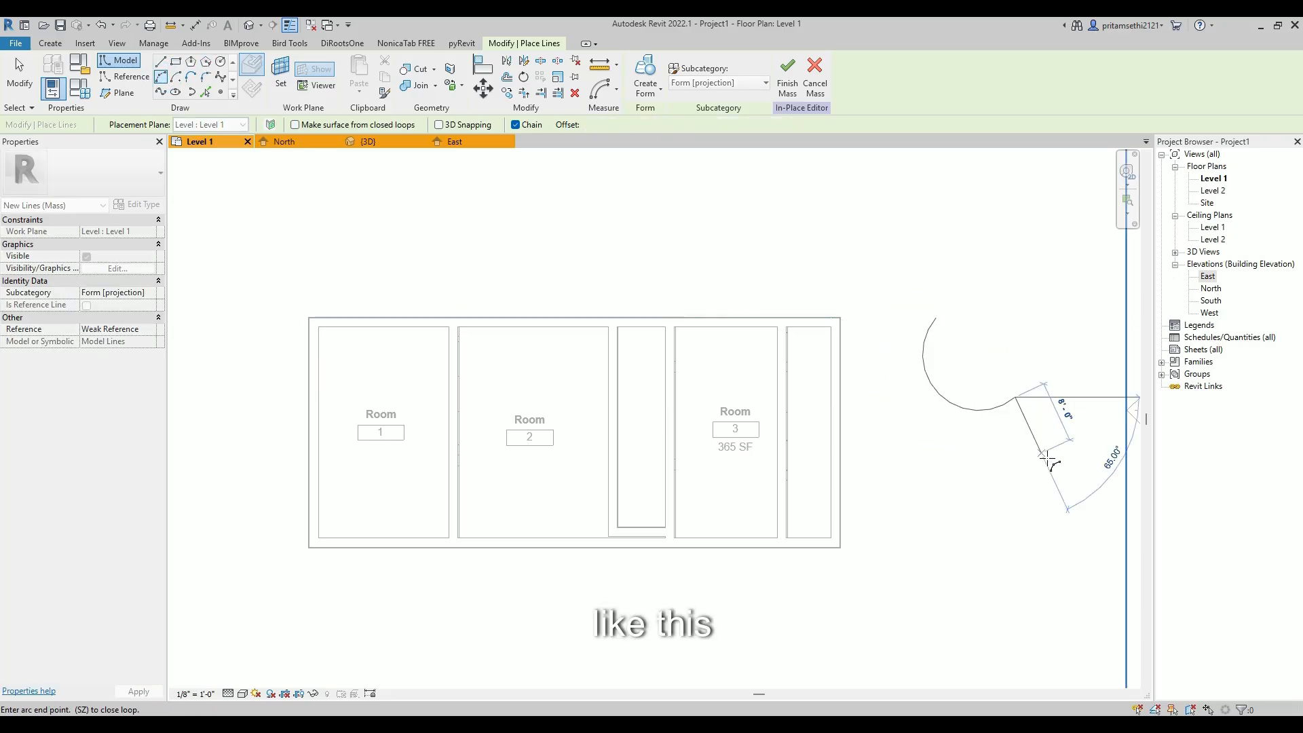
pyautogui.click(1071, 472)
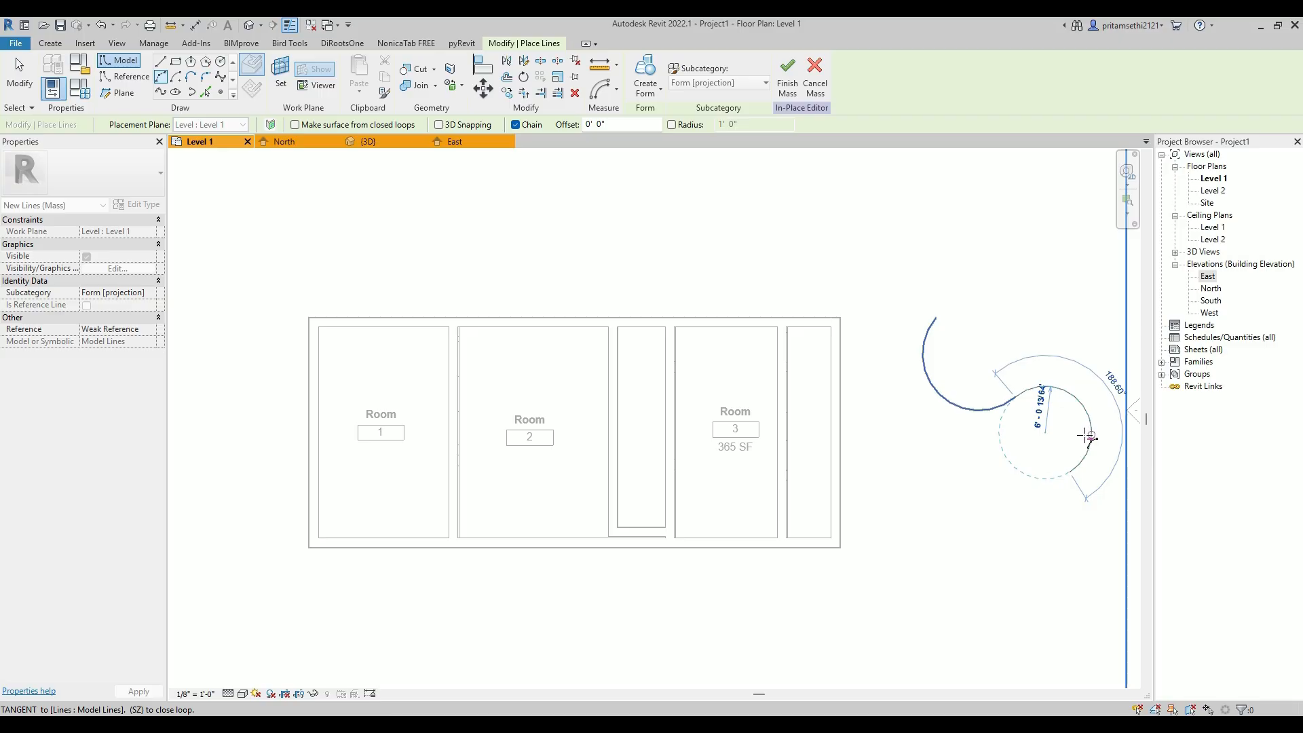
pyautogui.click(1073, 441)
pyautogui.click(1023, 539)
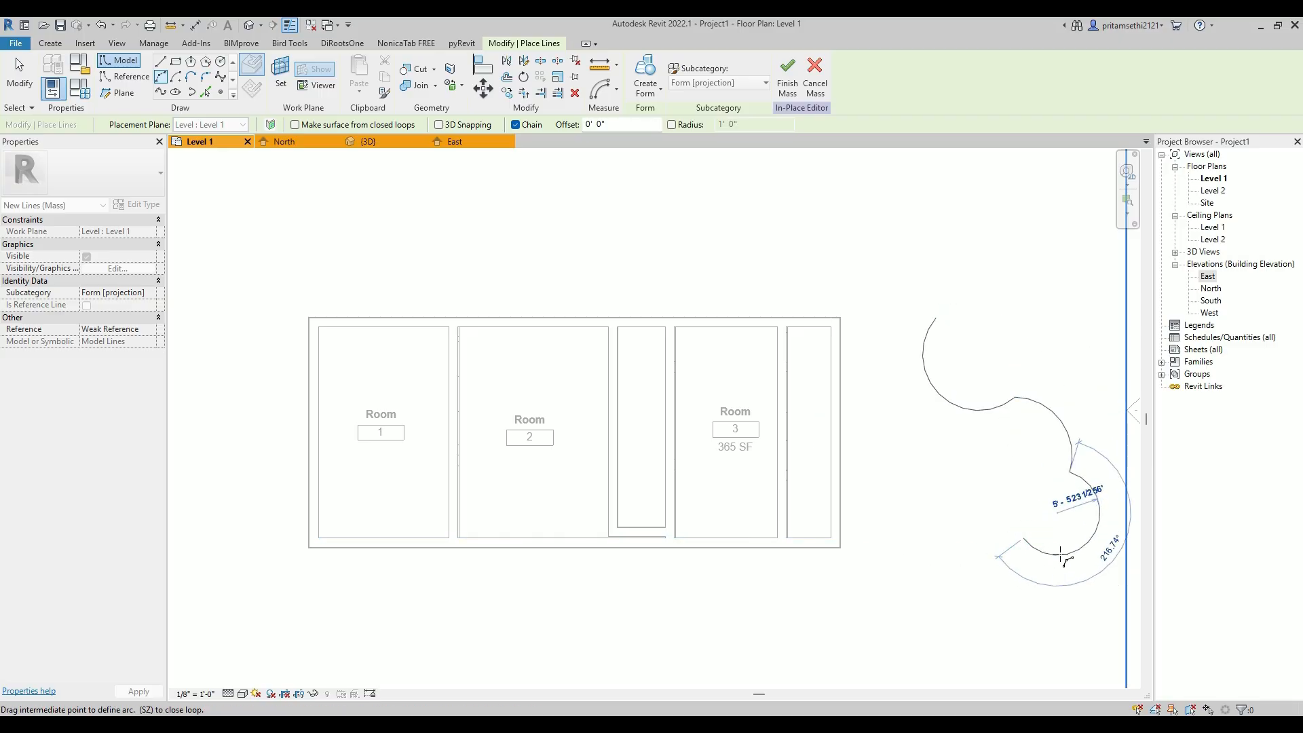
pyautogui.click(1048, 528)
pyautogui.press('Escape')
pyautogui.press('Escape')
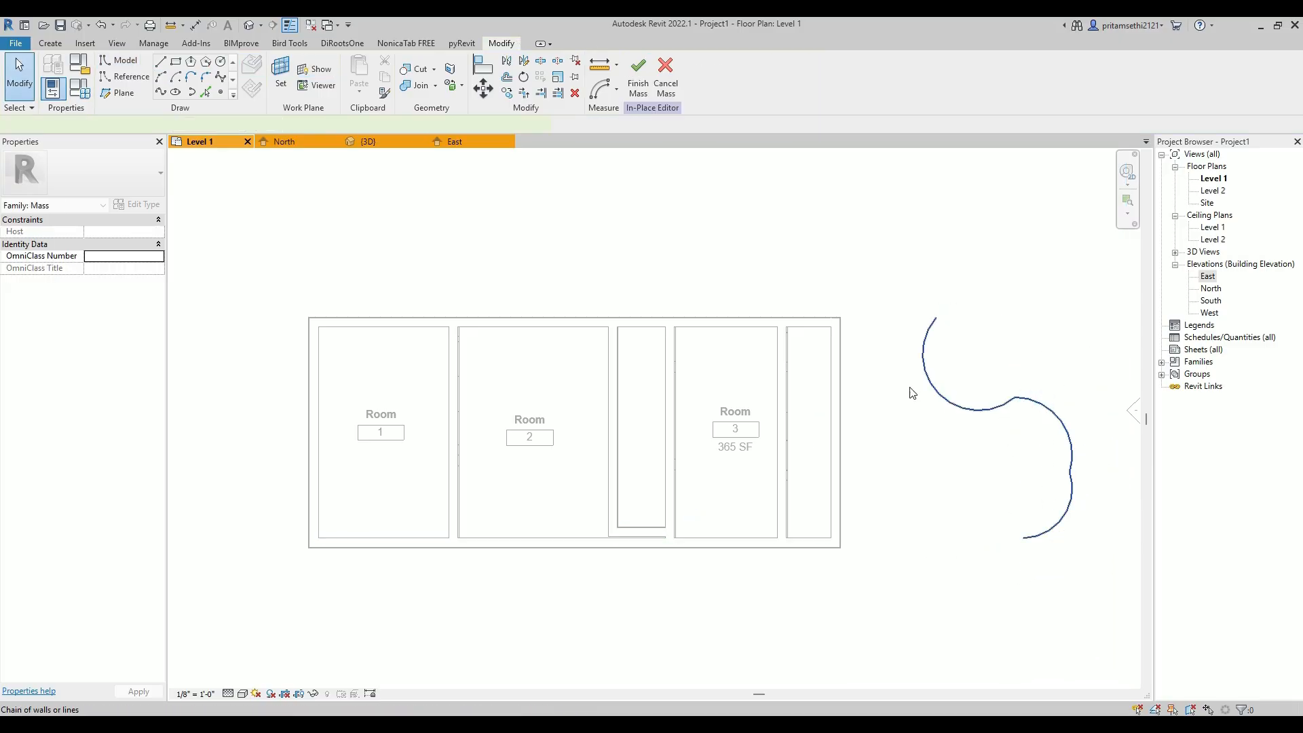
# Create a form from the chain of three arcs and finish the in-place mass in the 3D view
pyautogui.click(913, 393)
pyautogui.press('Escape')
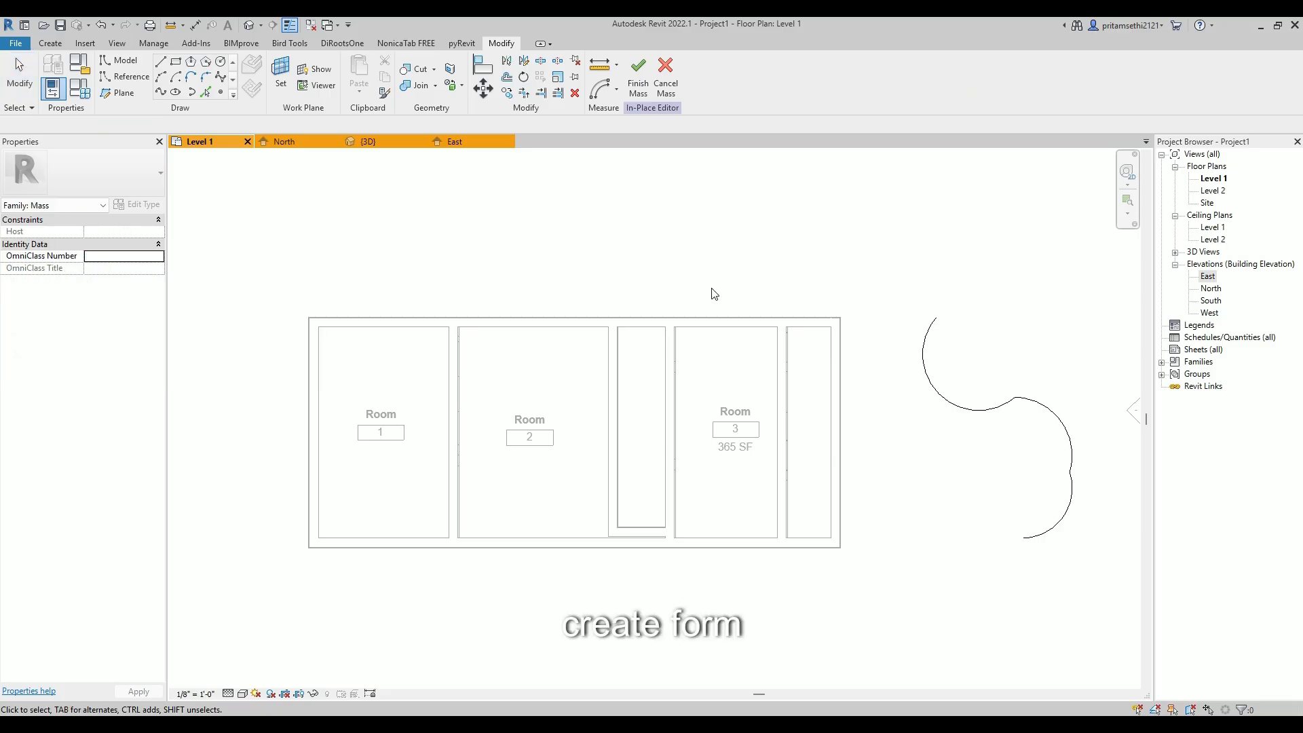
pyautogui.click(384, 141)
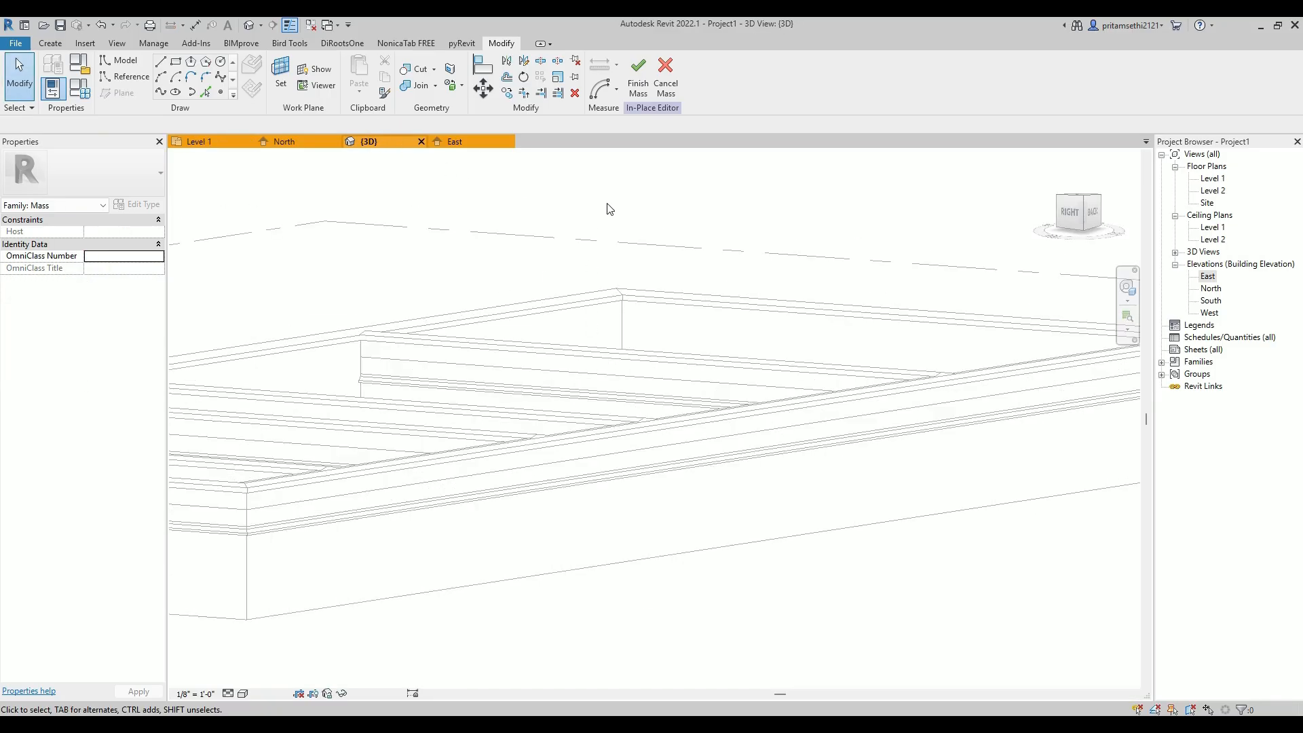
pyautogui.click(638, 74)
pyautogui.keyDown('shift'); pyautogui.moveTo(611, 407); pyautogui.dragTo(831, 379, button='middle'); pyautogui.keyUp('shift')
pyautogui.click(640, 400)
pyautogui.click(794, 467)
pyautogui.scroll(3, 668, 410)
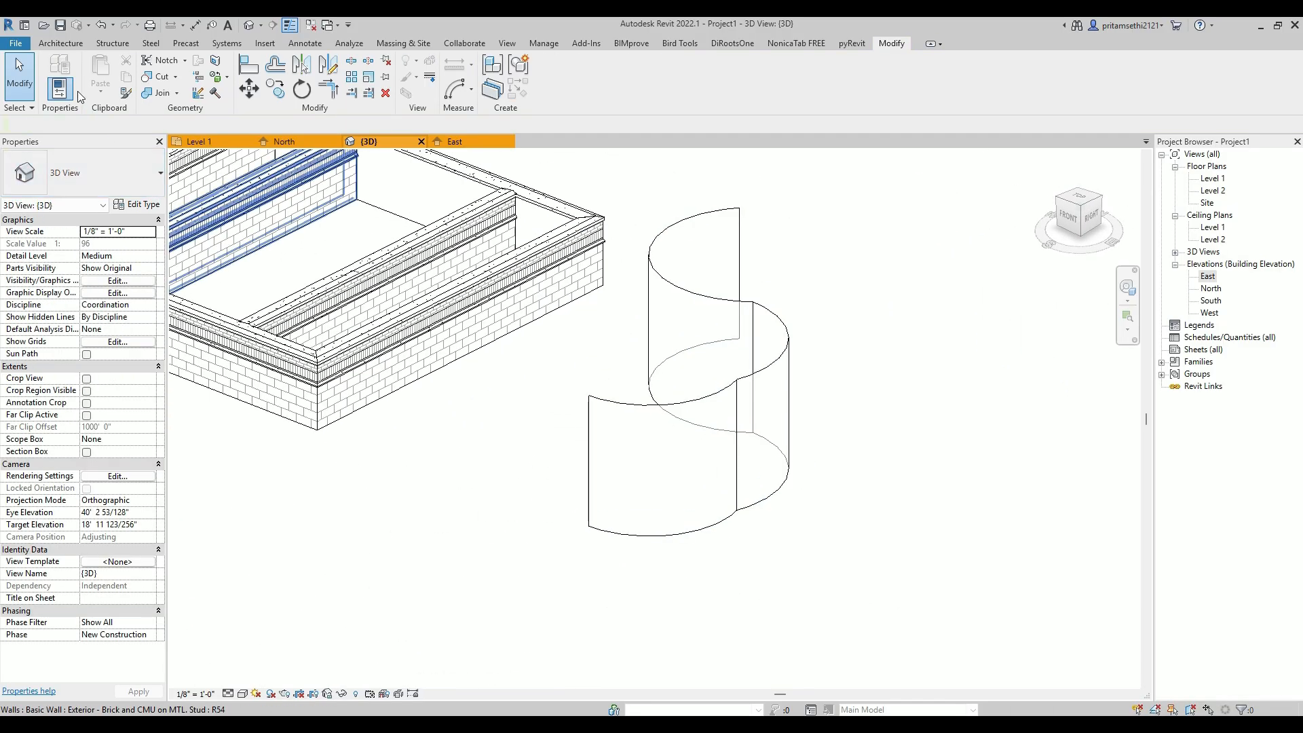
# Place Exterior - Brick and CMU on MTL. Stud walls by picking the three curved mass faces, and unjoin the conflicting elements
pyautogui.click(61, 42)
pyautogui.click(57, 68)
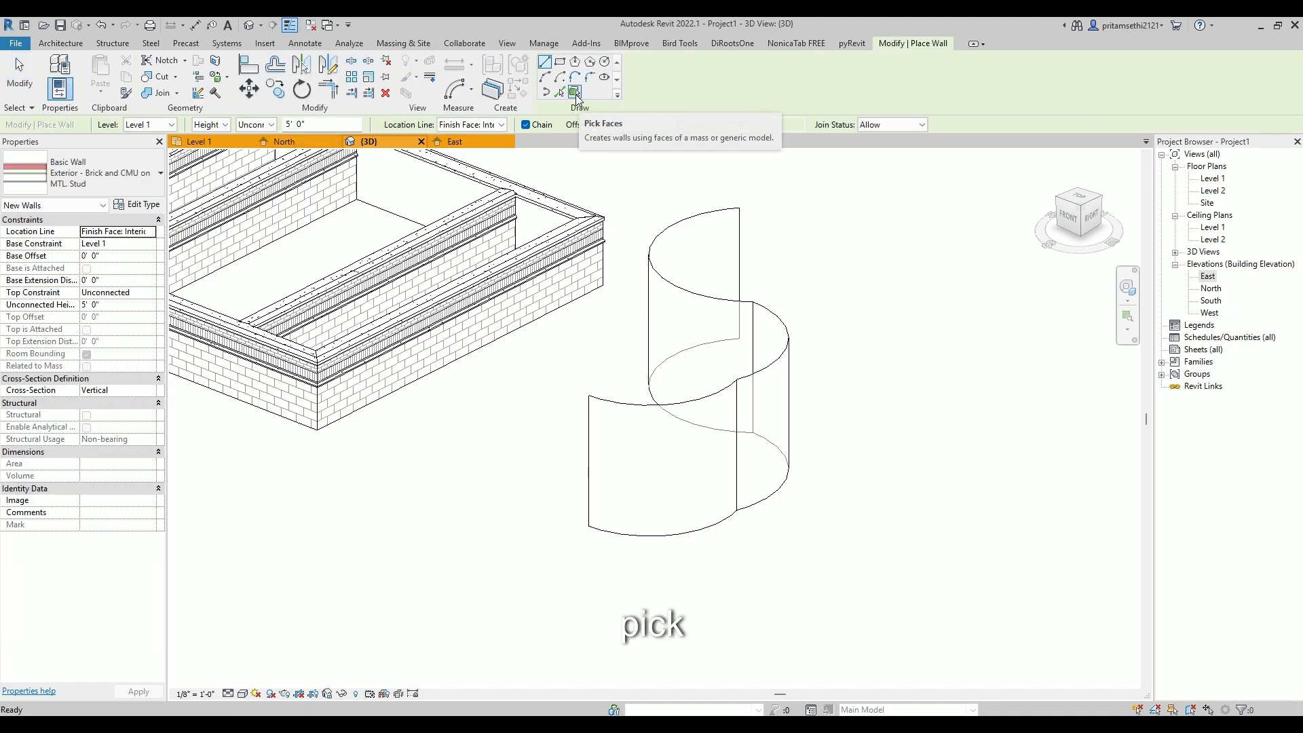
pyautogui.click(575, 93)
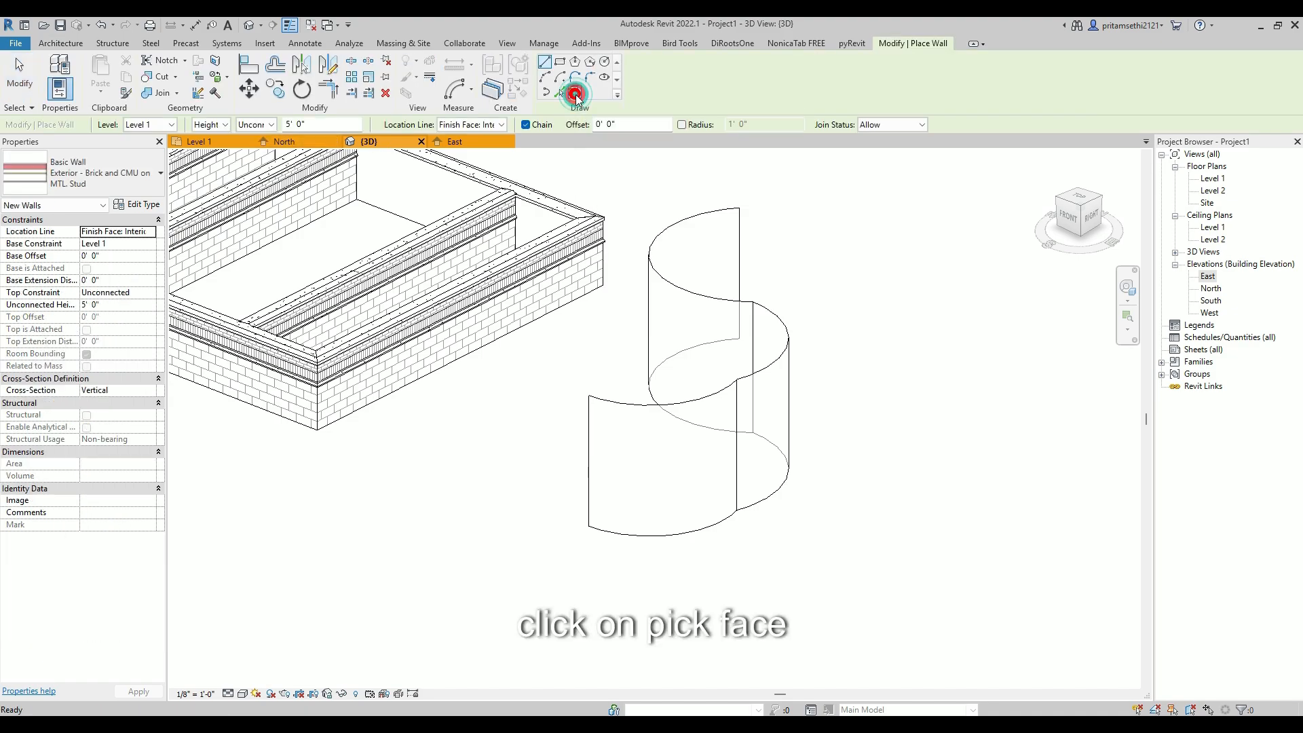
pyautogui.click(641, 414)
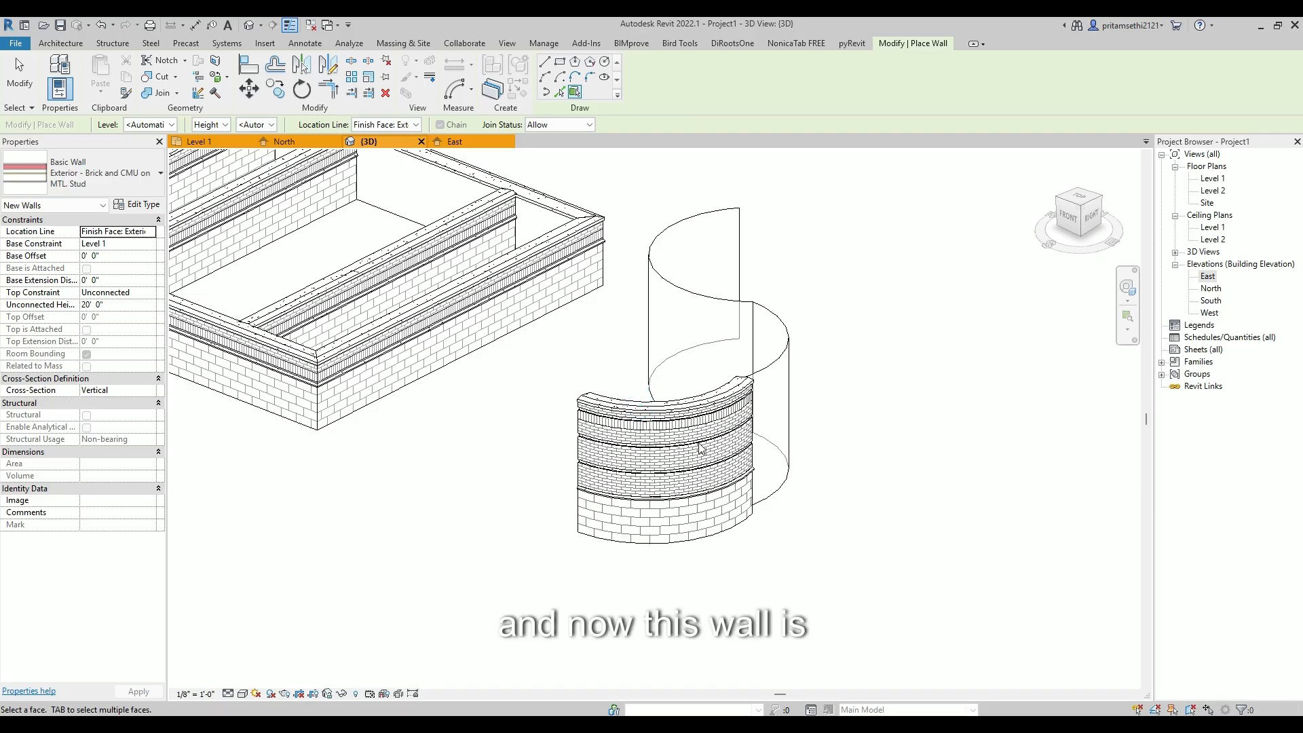
pyautogui.scroll(3, 720, 380)
pyautogui.keyDown('shift'); pyautogui.moveTo(778, 371); pyautogui.dragTo(672, 380, button='middle'); pyautogui.keyUp('shift')
pyautogui.click(699, 302)
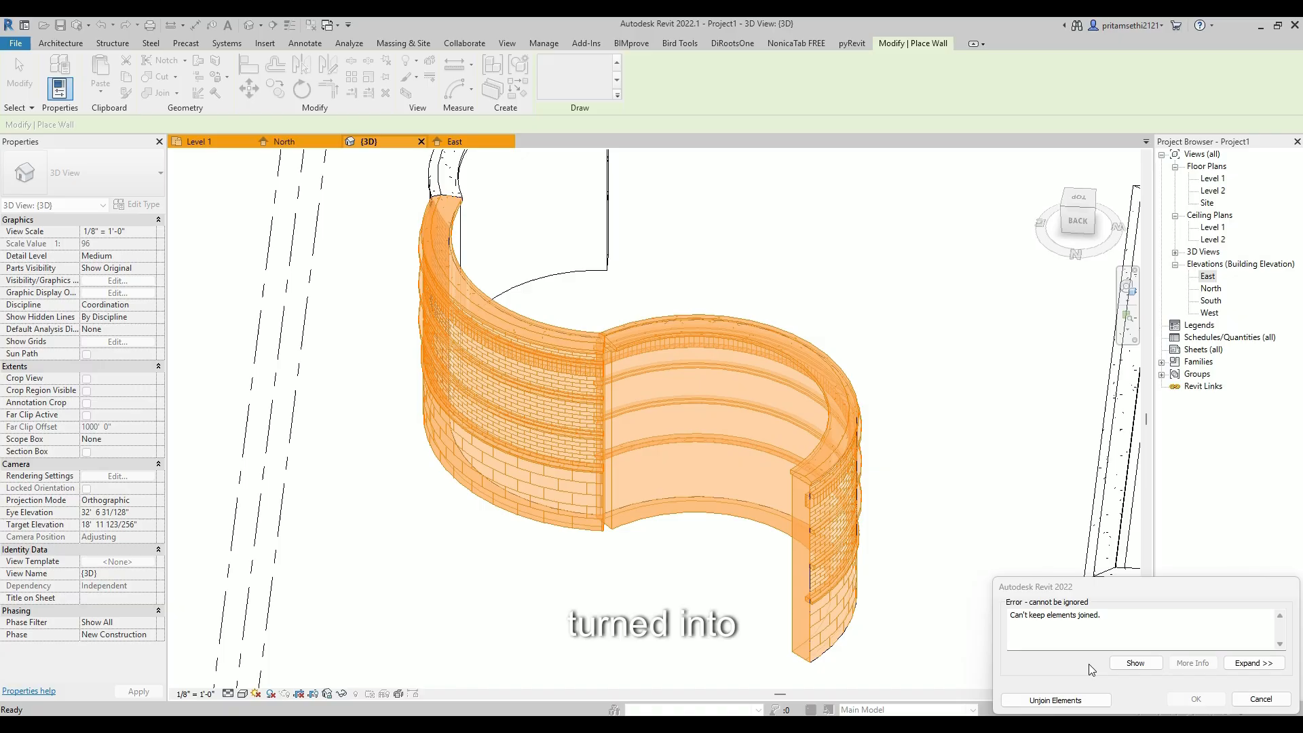
pyautogui.click(1057, 700)
pyautogui.press('Escape')
pyautogui.press('Escape')
# Examine the Related to Mass property of the middle and front curved walls
pyautogui.moveTo(675, 483)
pyautogui.keyDown('shift'); pyautogui.mouseDown(button='middle')
pyautogui.moveTo(867, 544)
pyautogui.moveTo(750, 473)
pyautogui.moveTo(905, 460)
pyautogui.moveTo(806, 434)
pyautogui.mouseUp(button='middle'); pyautogui.keyUp('shift')
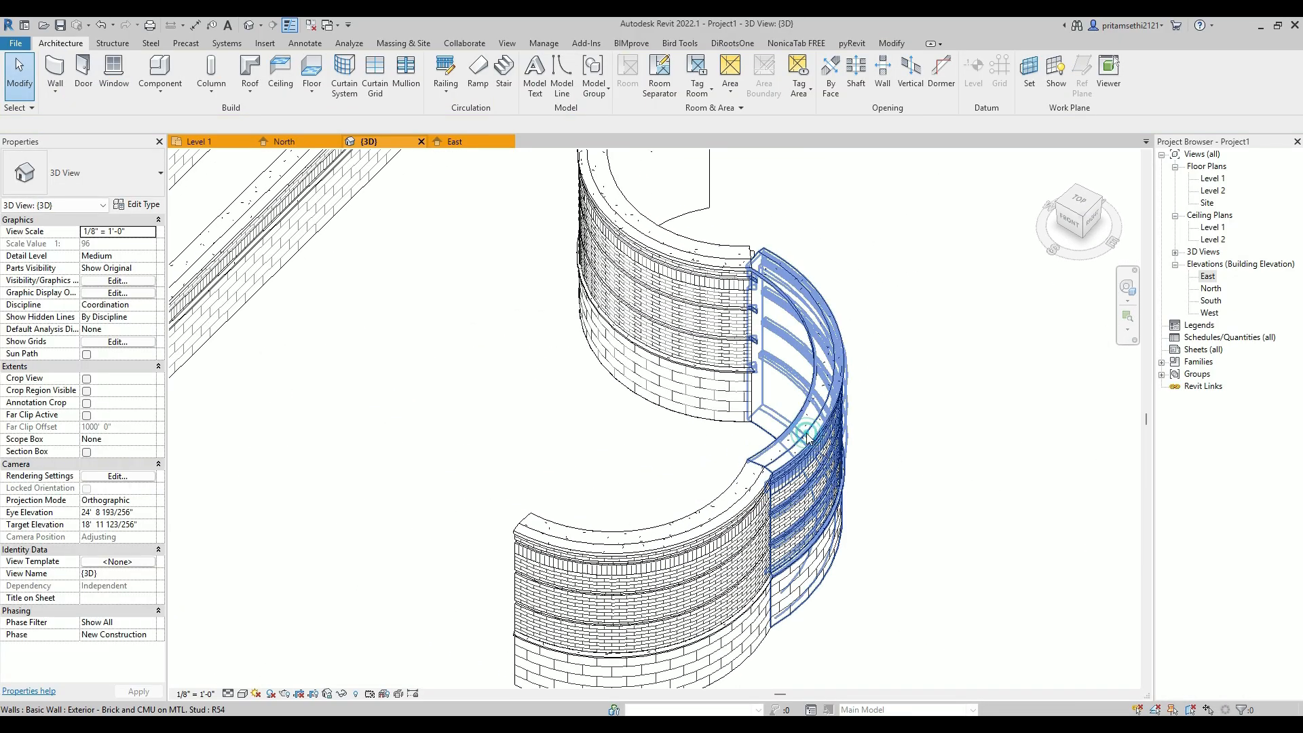
pyautogui.click(806, 435)
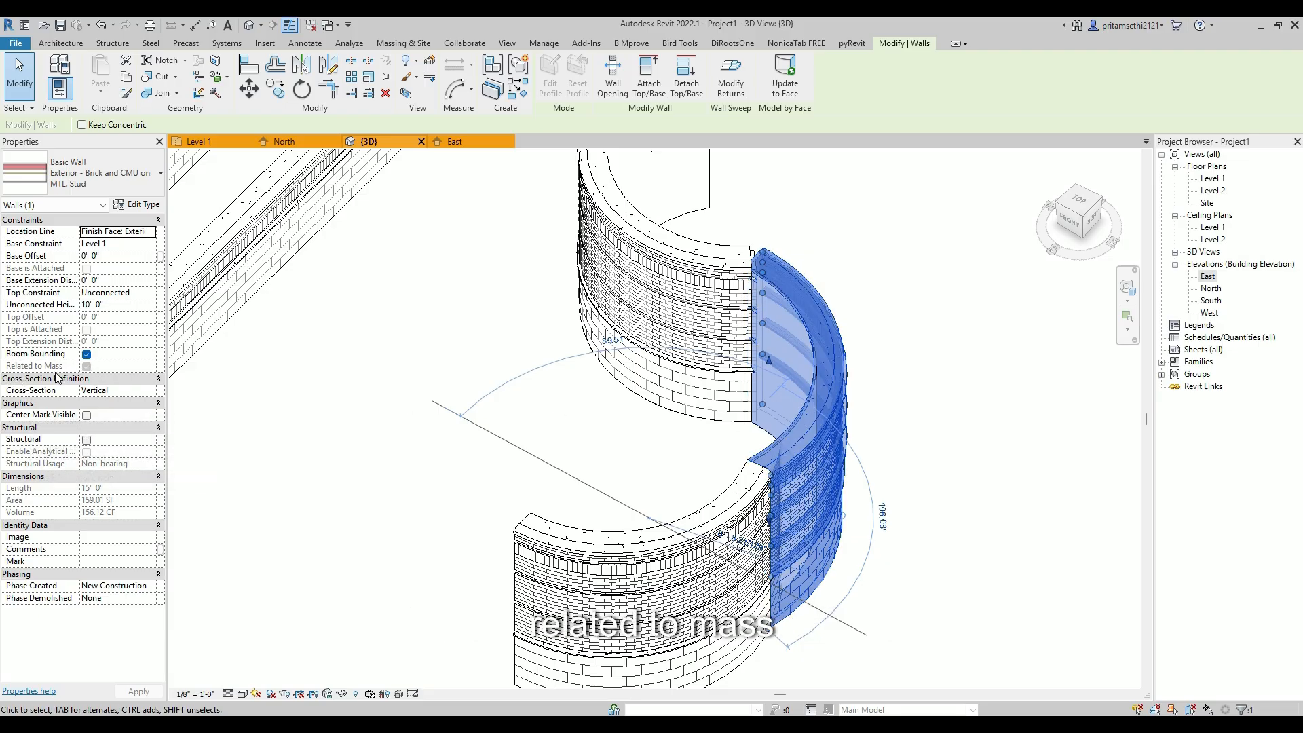
pyautogui.click(595, 555)
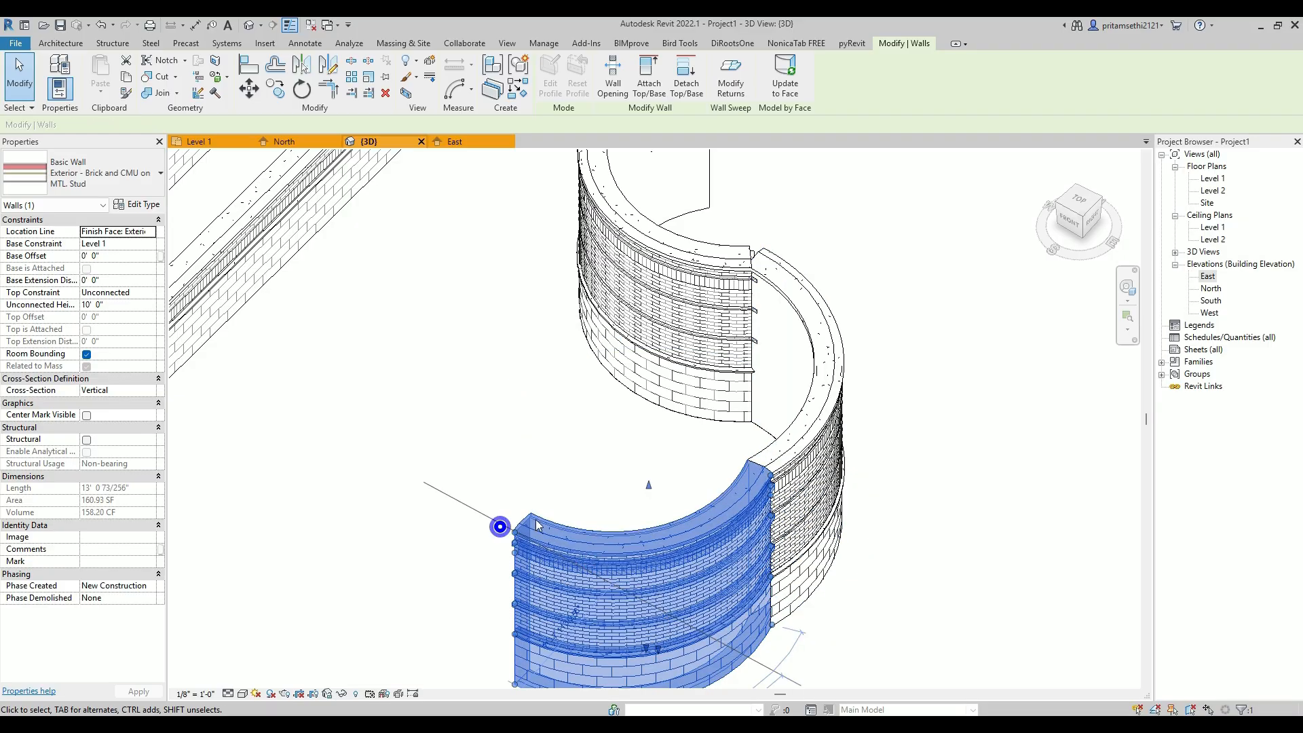
pyautogui.moveTo(619, 304); pyautogui.dragTo(694, 435, button='middle')
pyautogui.click(779, 266)
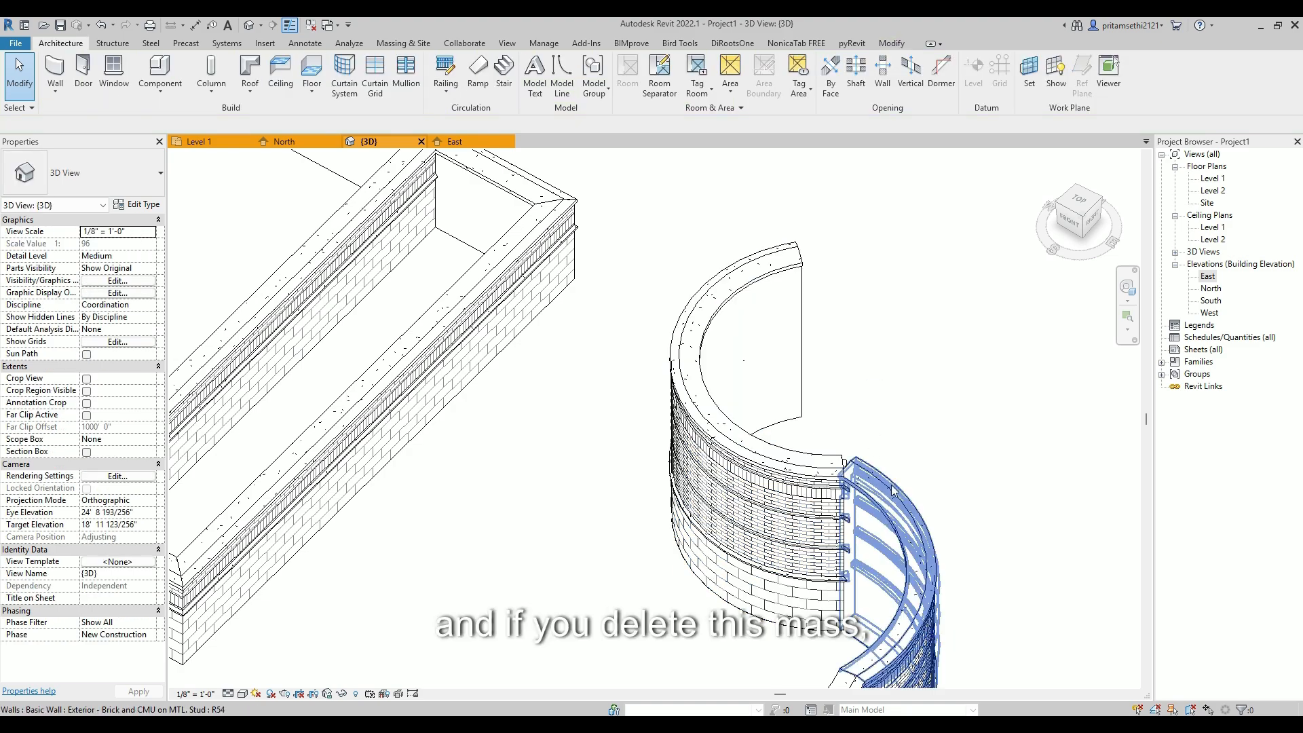
# Temporarily hide the middle curved wall and delete the mass behind it
pyautogui.press('Tab')
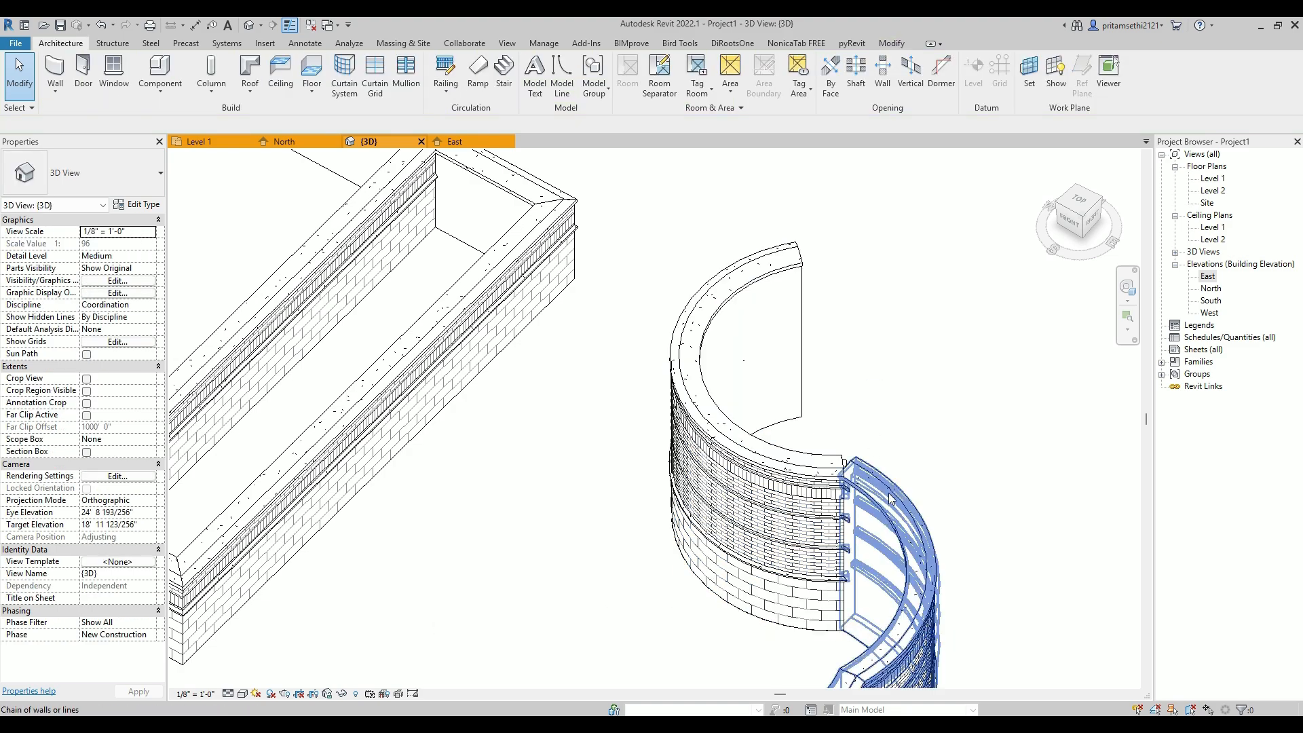
pyautogui.click(903, 499)
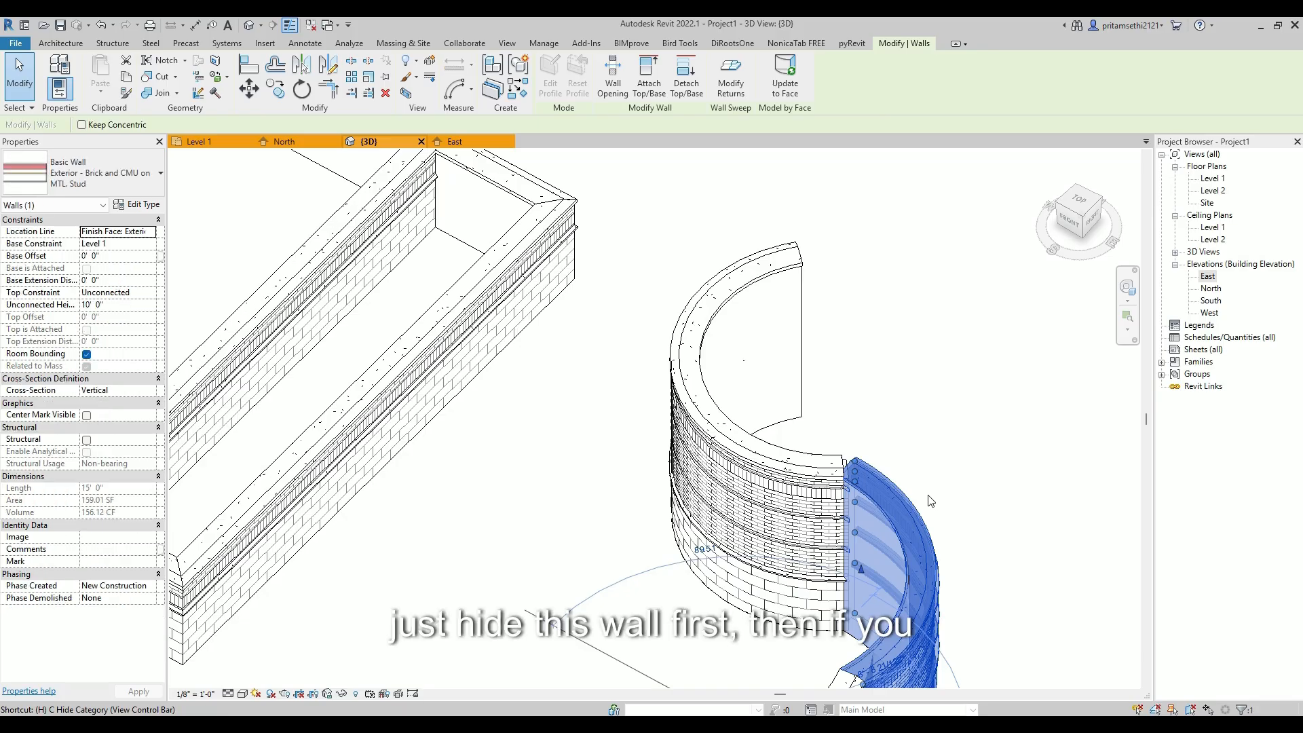
pyautogui.press('h')
pyautogui.press('h')
pyautogui.click(892, 528)
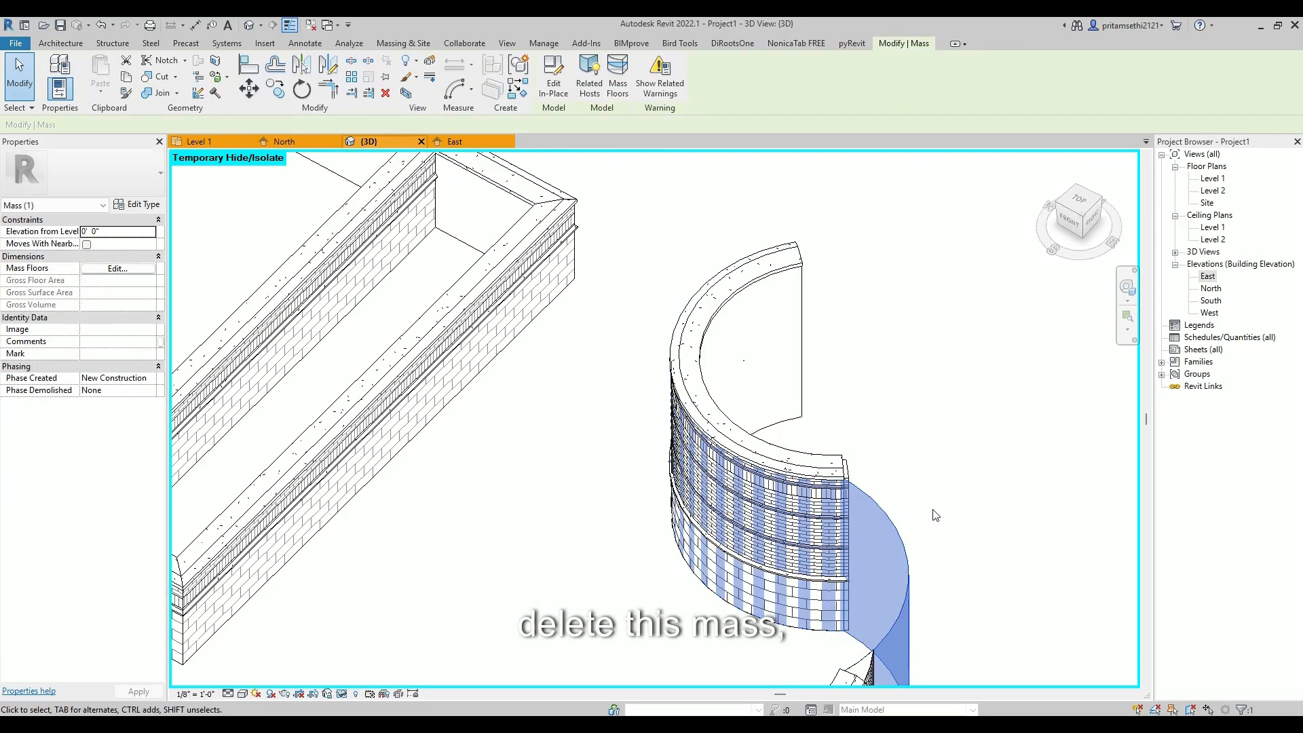
pyautogui.press('Delete')
# Check the Related to Mass property of the rear curved wall and reset the temporary hide
pyautogui.click(852, 493)
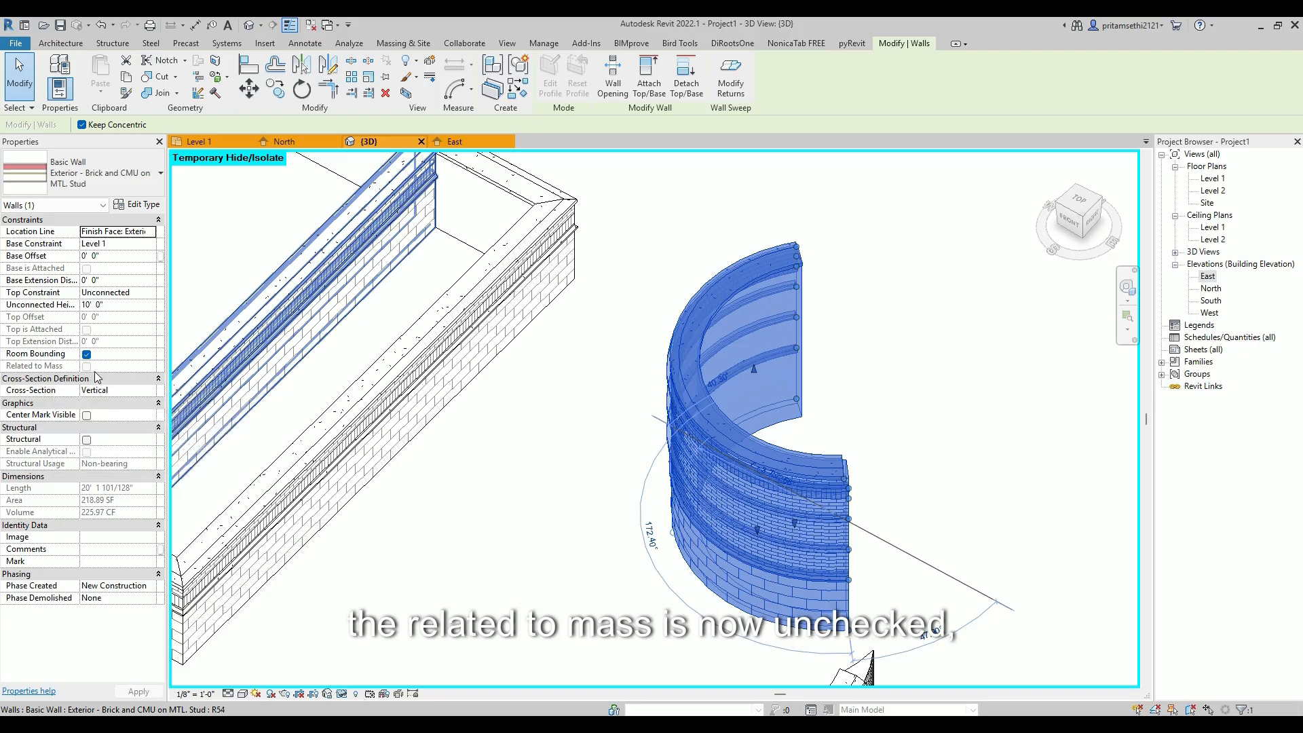
pyautogui.click(894, 467)
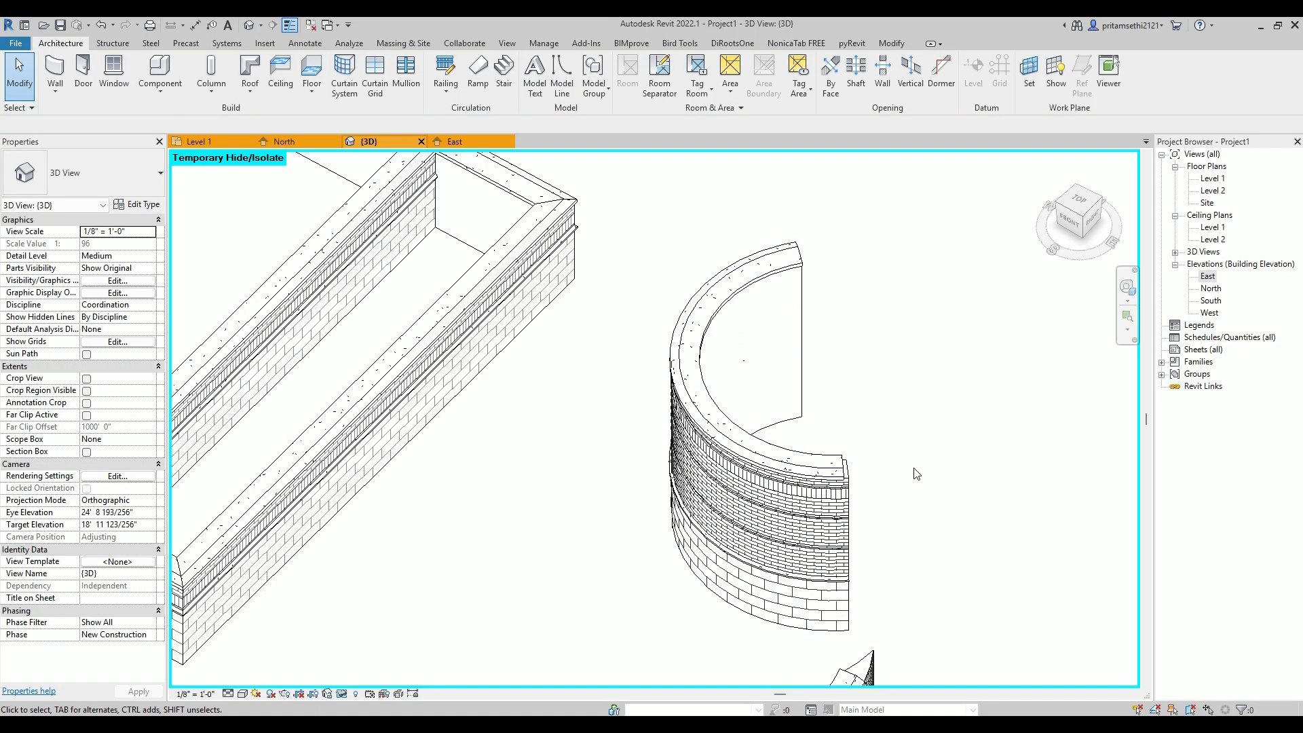
pyautogui.press('r')
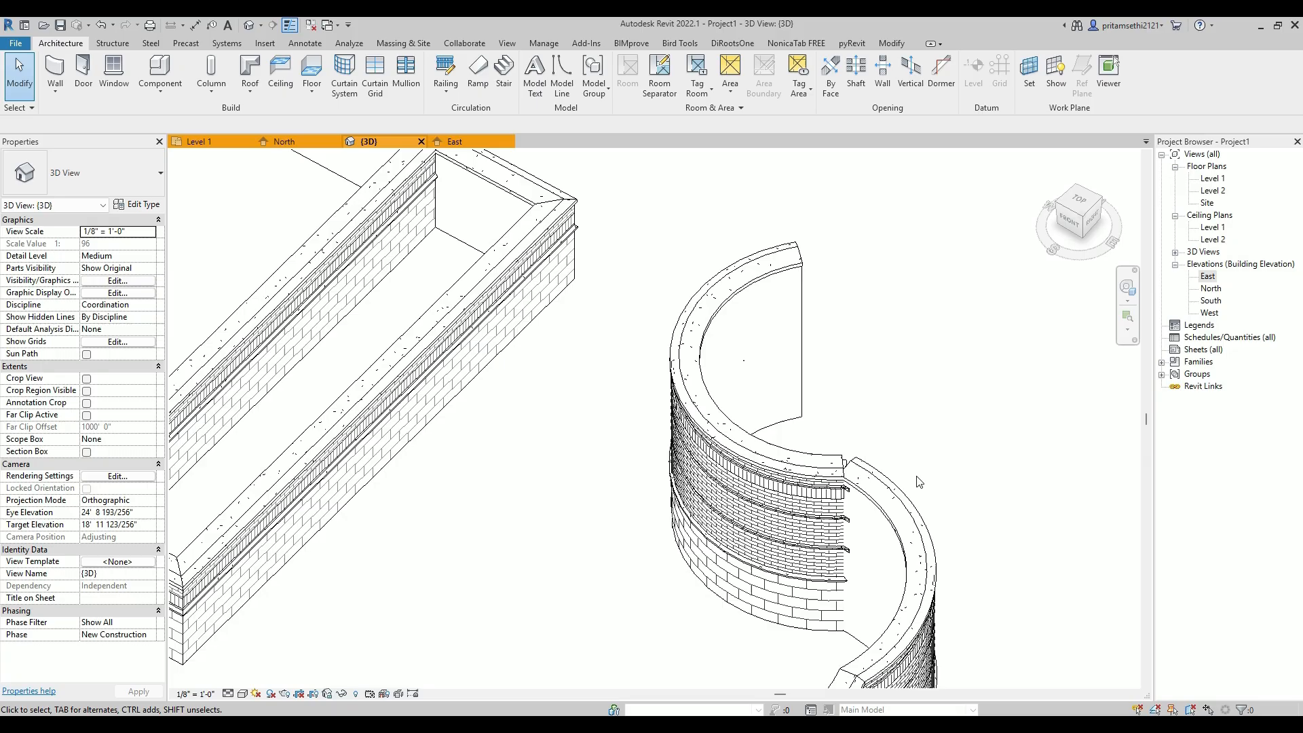
# Temporarily hide the middle curved wall to look for the mass, and restore the wall
pyautogui.click(913, 515)
pyautogui.press('Escape')
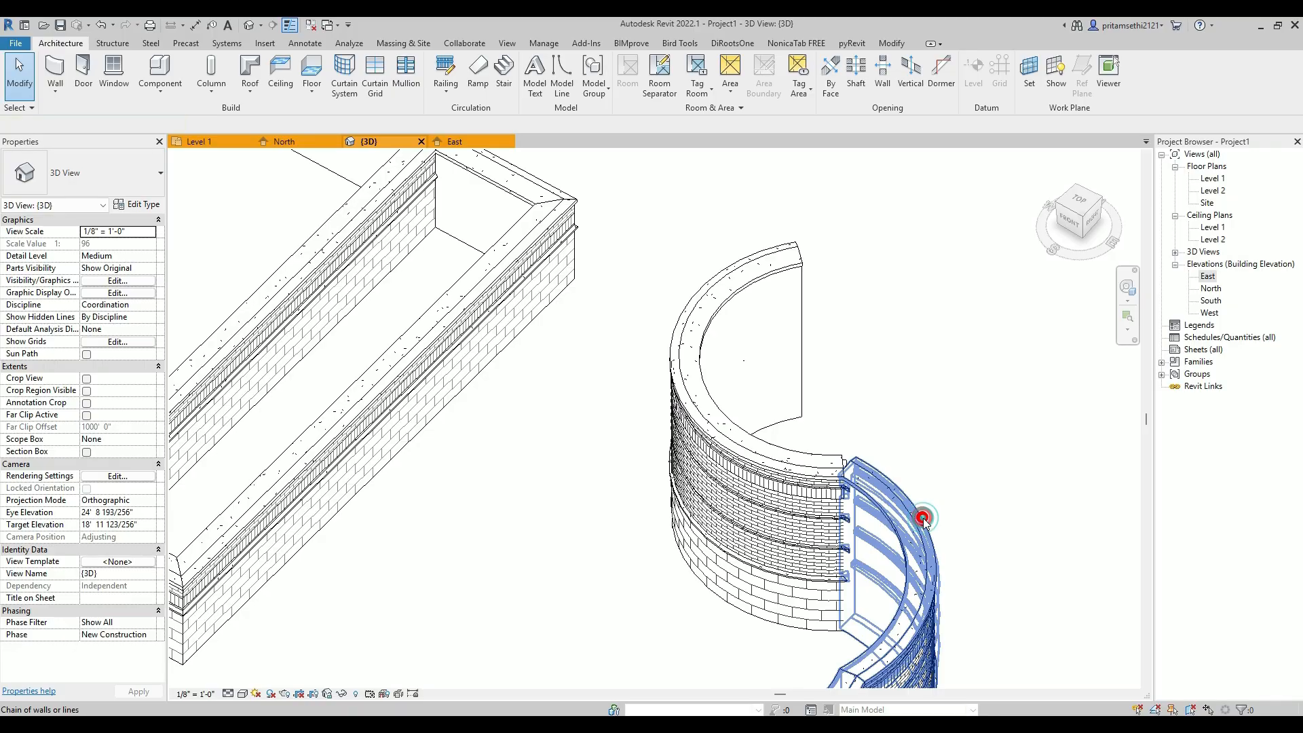
pyautogui.click(923, 518)
pyautogui.press('Escape')
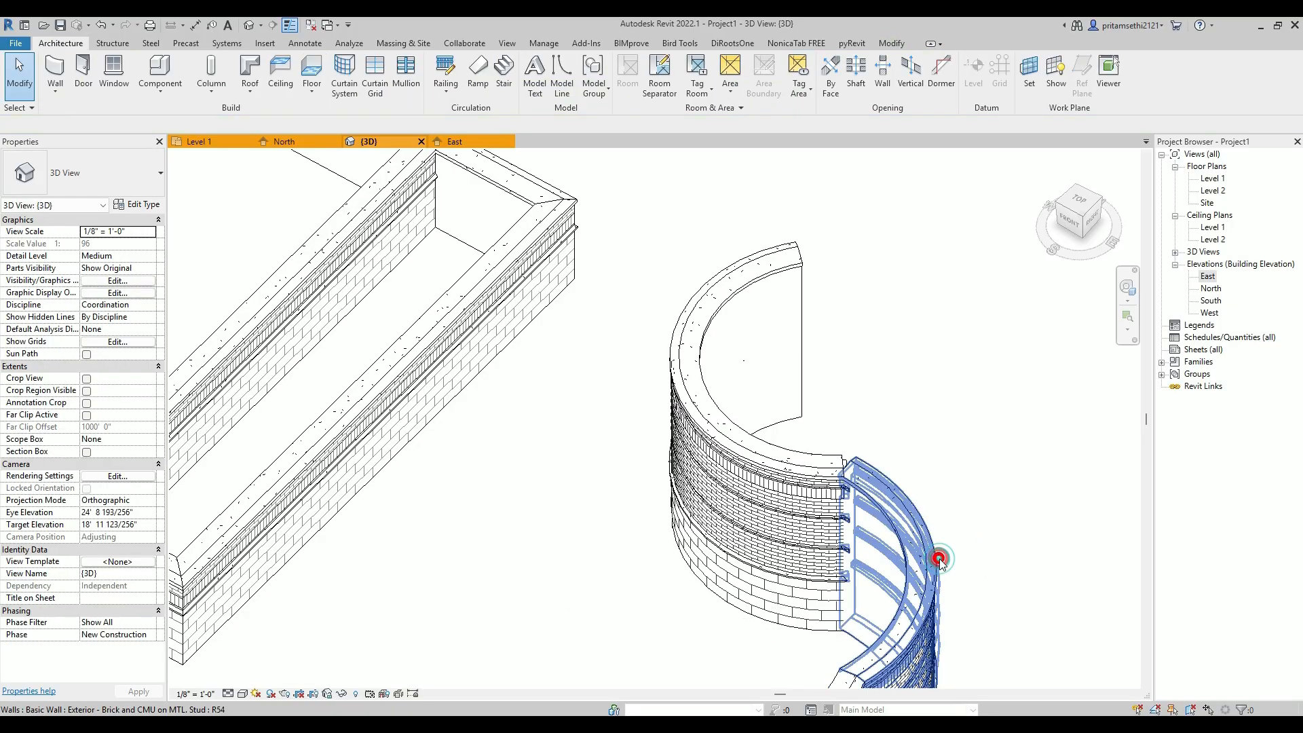
pyautogui.click(938, 559)
pyautogui.press('h')
pyautogui.press('h')
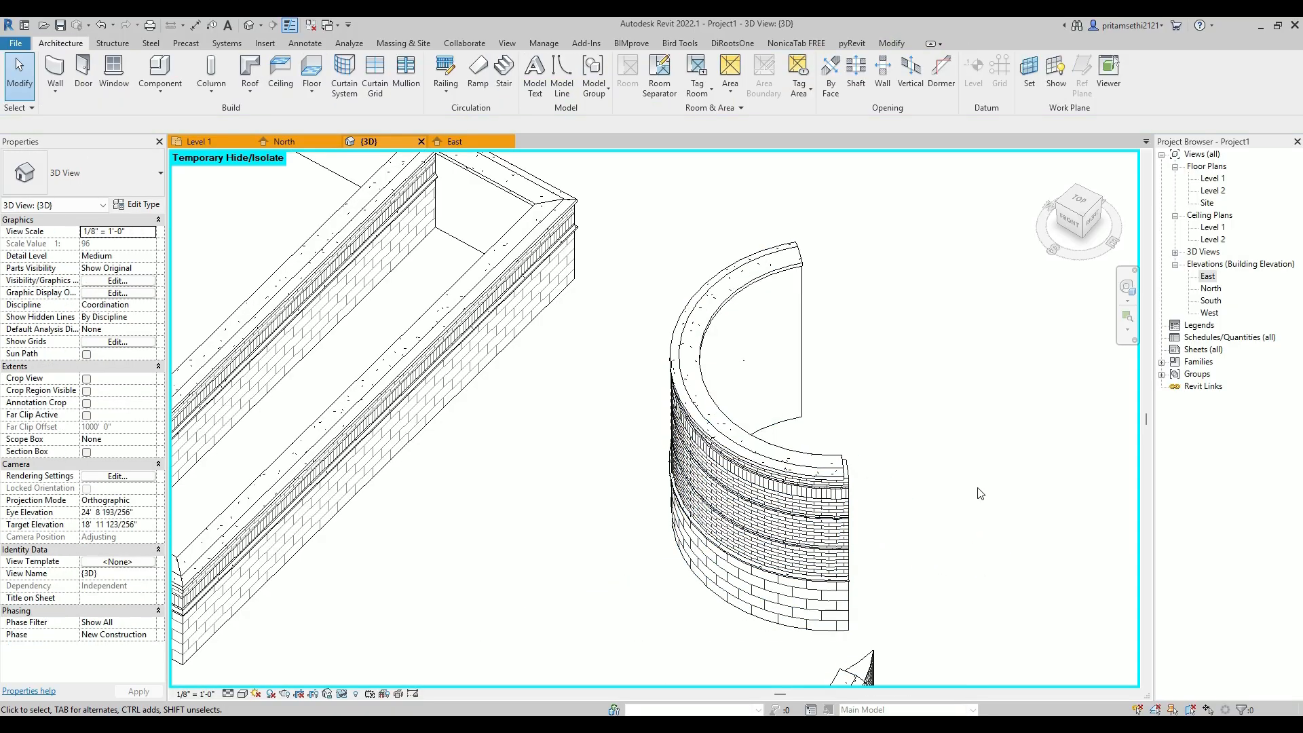
pyautogui.press('h')
pyautogui.press('r')
# Hide the middle curved wall again, inspect the curved walls from the other side, and reset the temporary hide
pyautogui.click(914, 503)
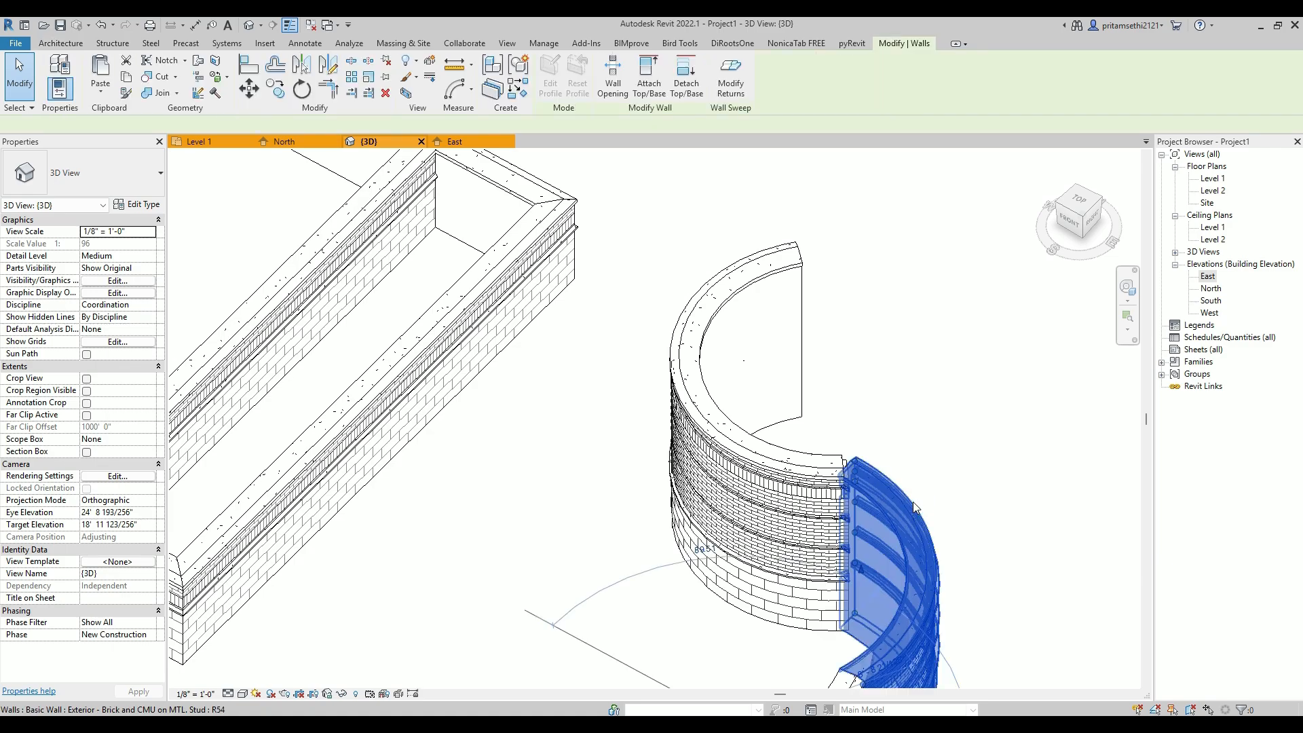
pyautogui.press('h')
pyautogui.press('h')
pyautogui.keyDown('shift'); pyautogui.moveTo(837, 493); pyautogui.dragTo(704, 526, button='middle'); pyautogui.keyUp('shift')
pyautogui.press('h')
pyautogui.press('r')
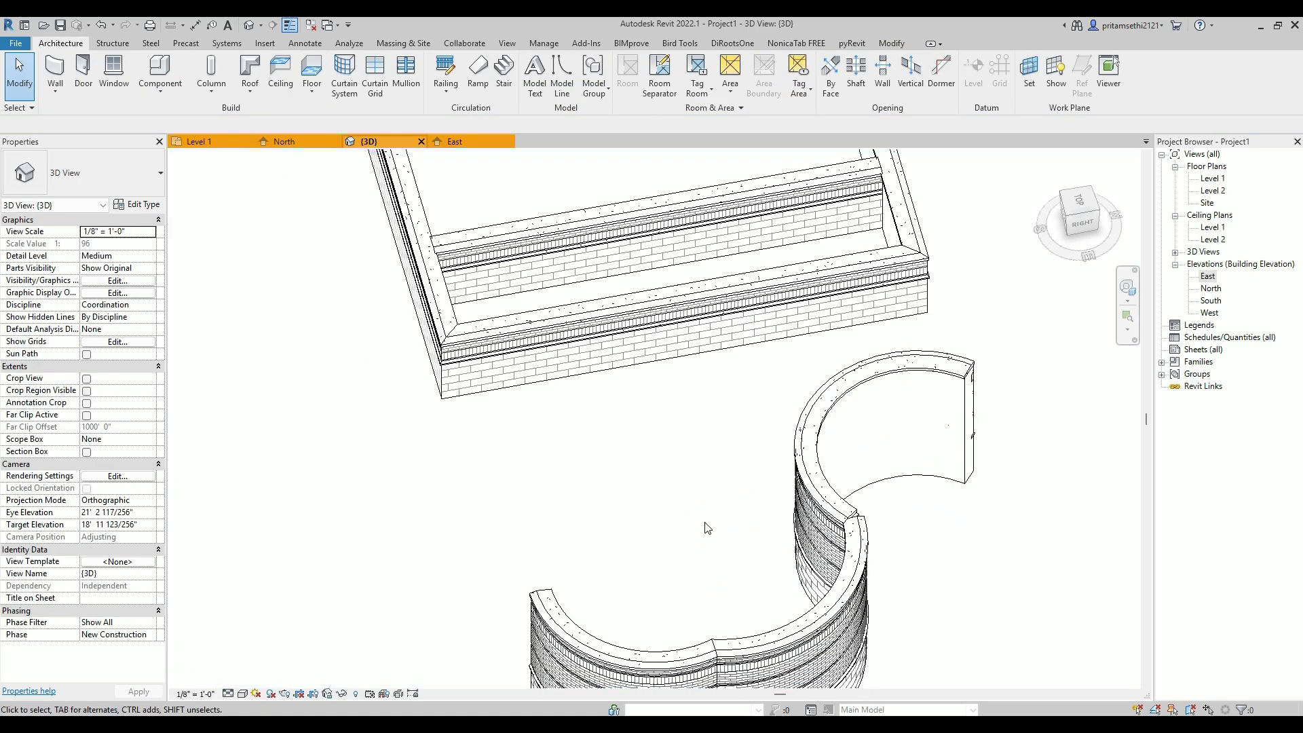
pyautogui.click(830, 505)
pyautogui.keyDown('shift'); pyautogui.moveTo(830, 505); pyautogui.dragTo(723, 458, button='middle'); pyautogui.keyUp('shift')
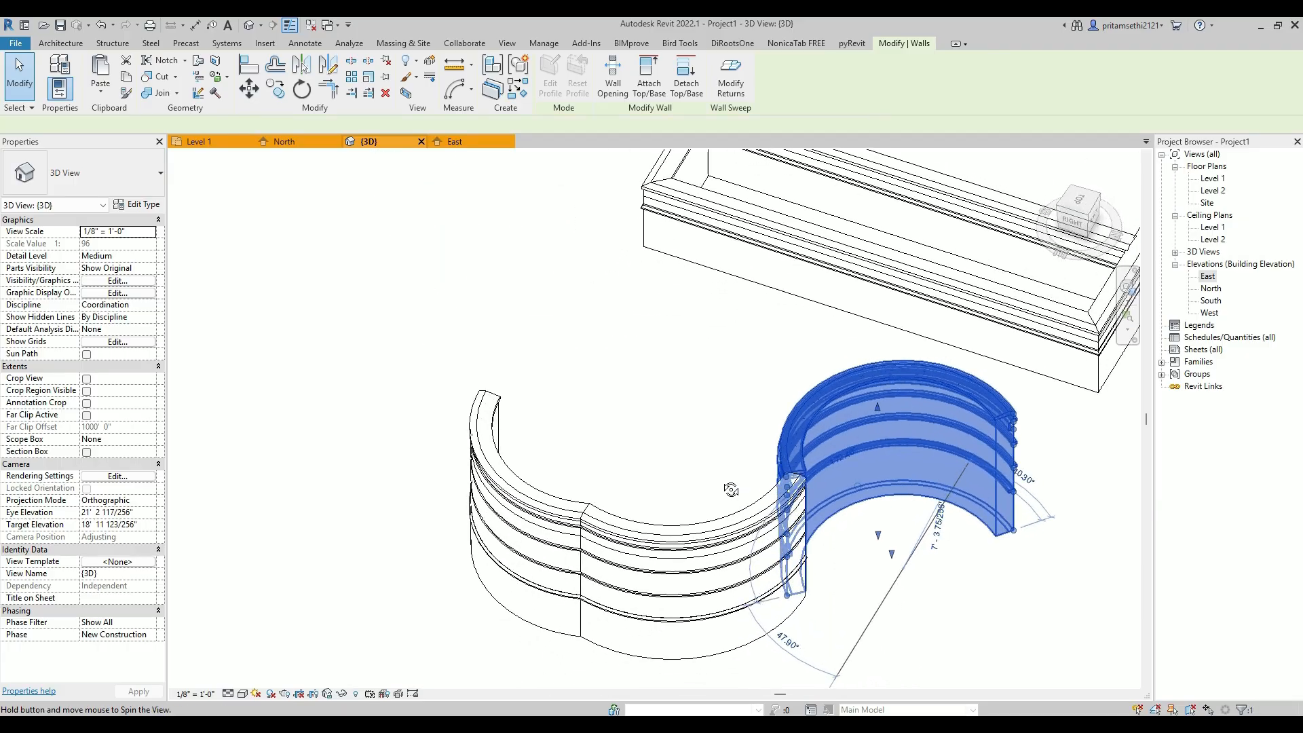
pyautogui.click(712, 451)
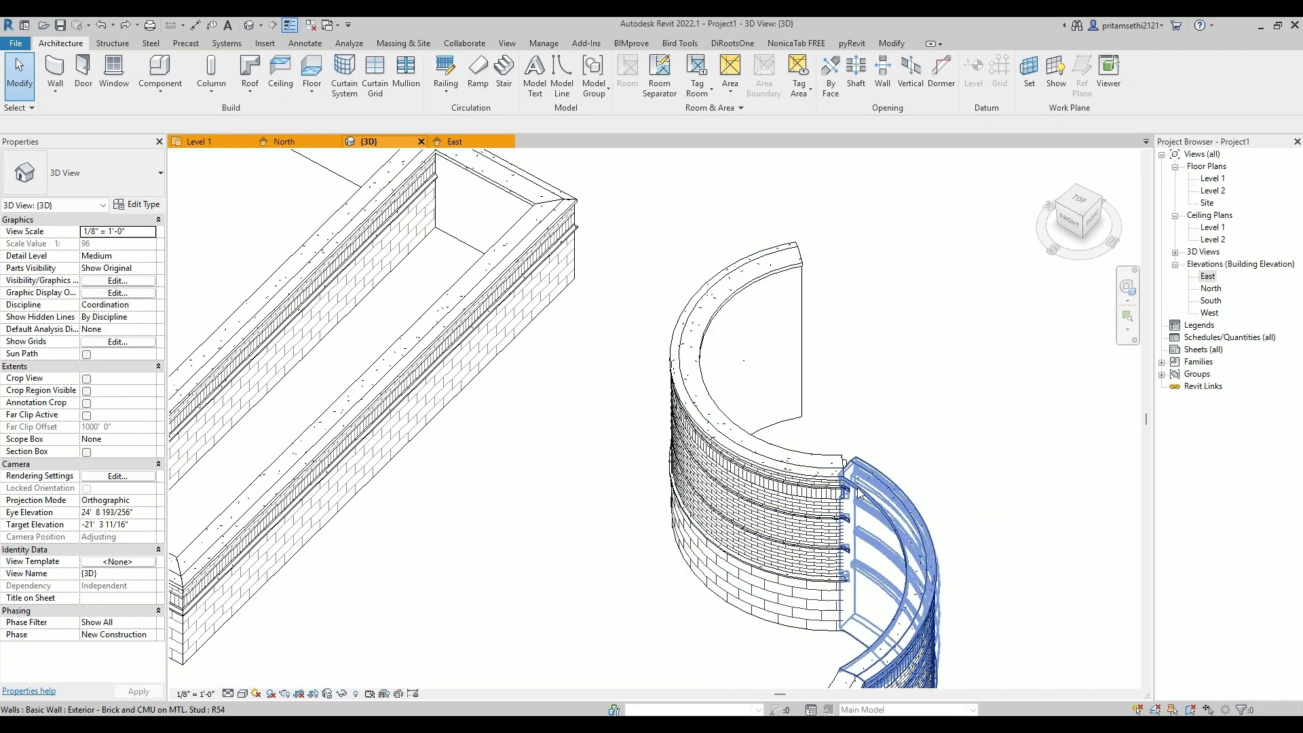
# Recheck for the mass by temporarily hiding the middle curved wall once more and resetting the hide
pyautogui.click(859, 499)
pyautogui.press('h')
pyautogui.press('h')
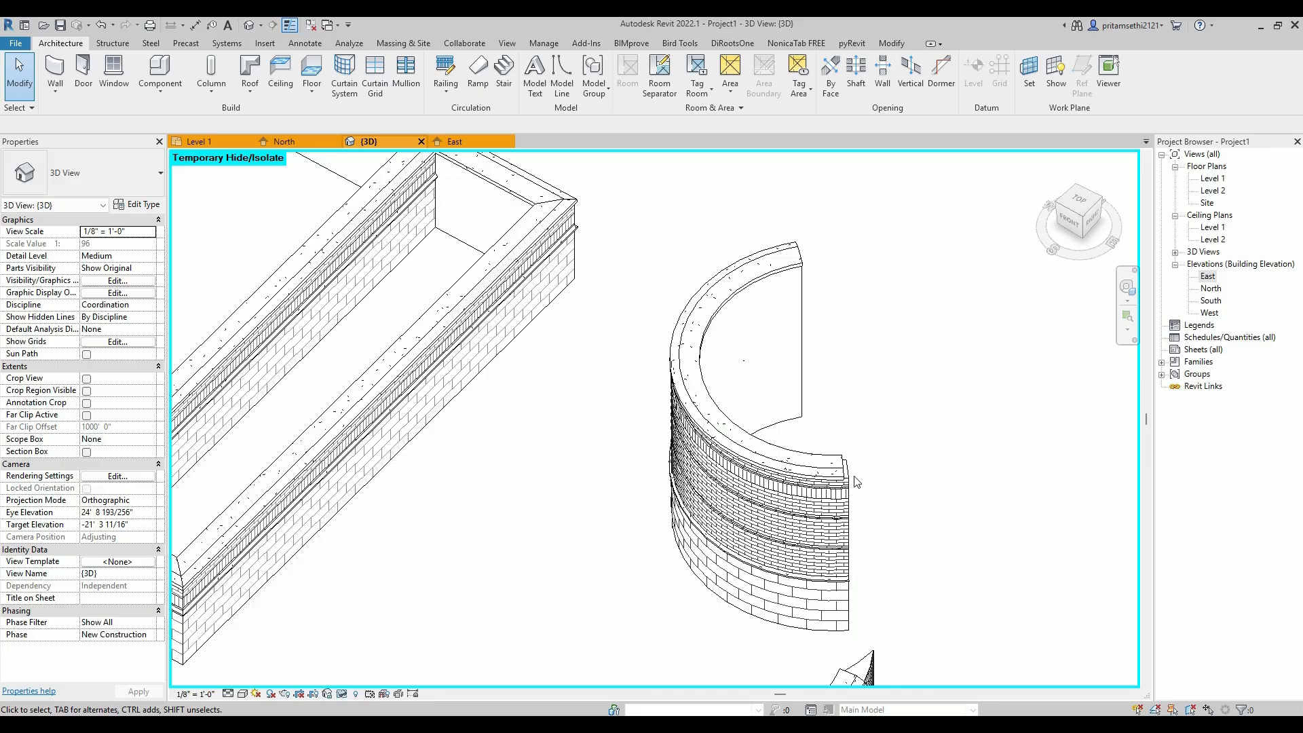
pyautogui.press('h')
pyautogui.press('r')
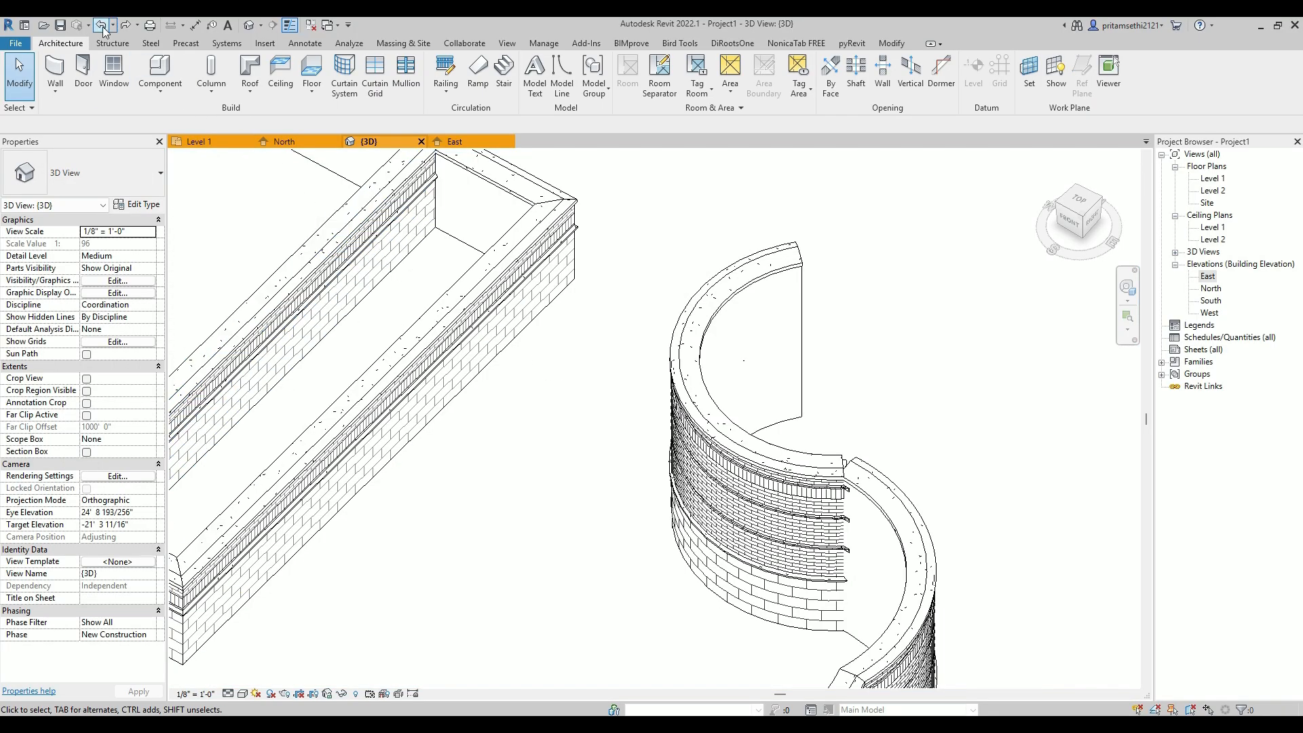
# Undo back through the mass deletion and select the restored mass form
pyautogui.click(113, 25)
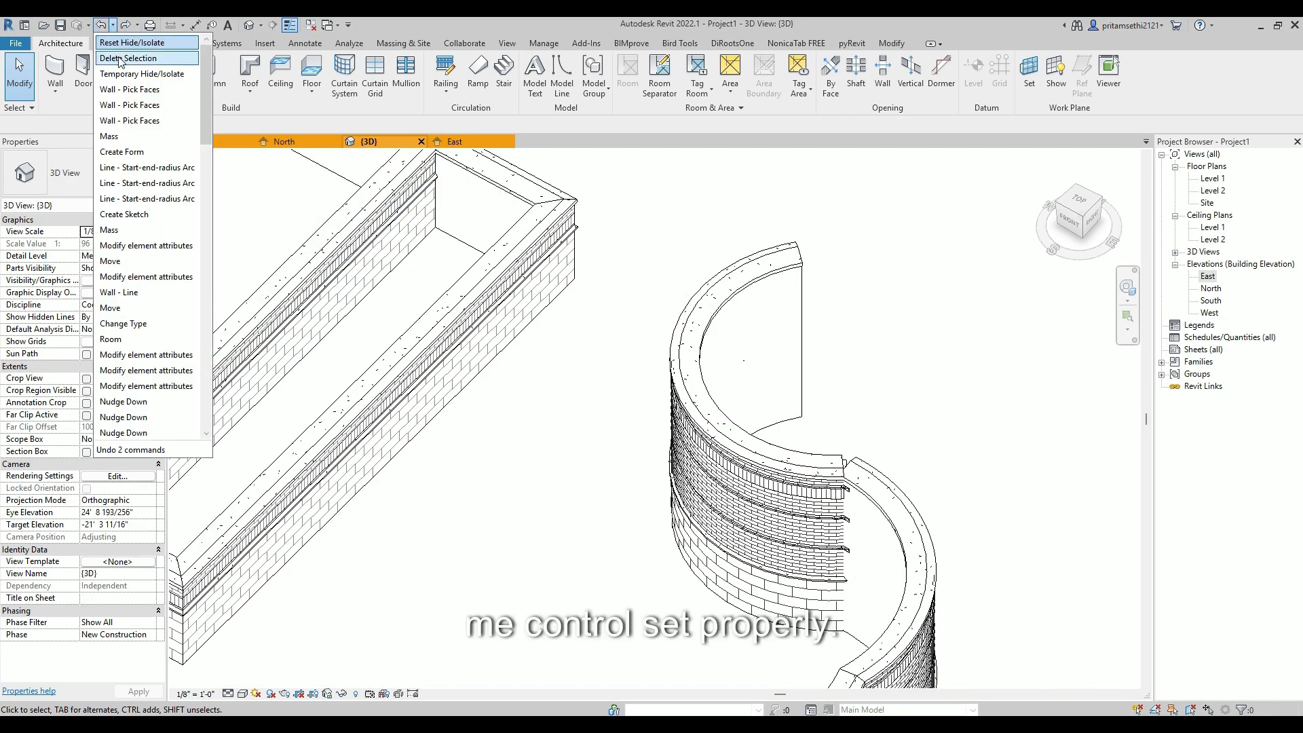
pyautogui.click(122, 59)
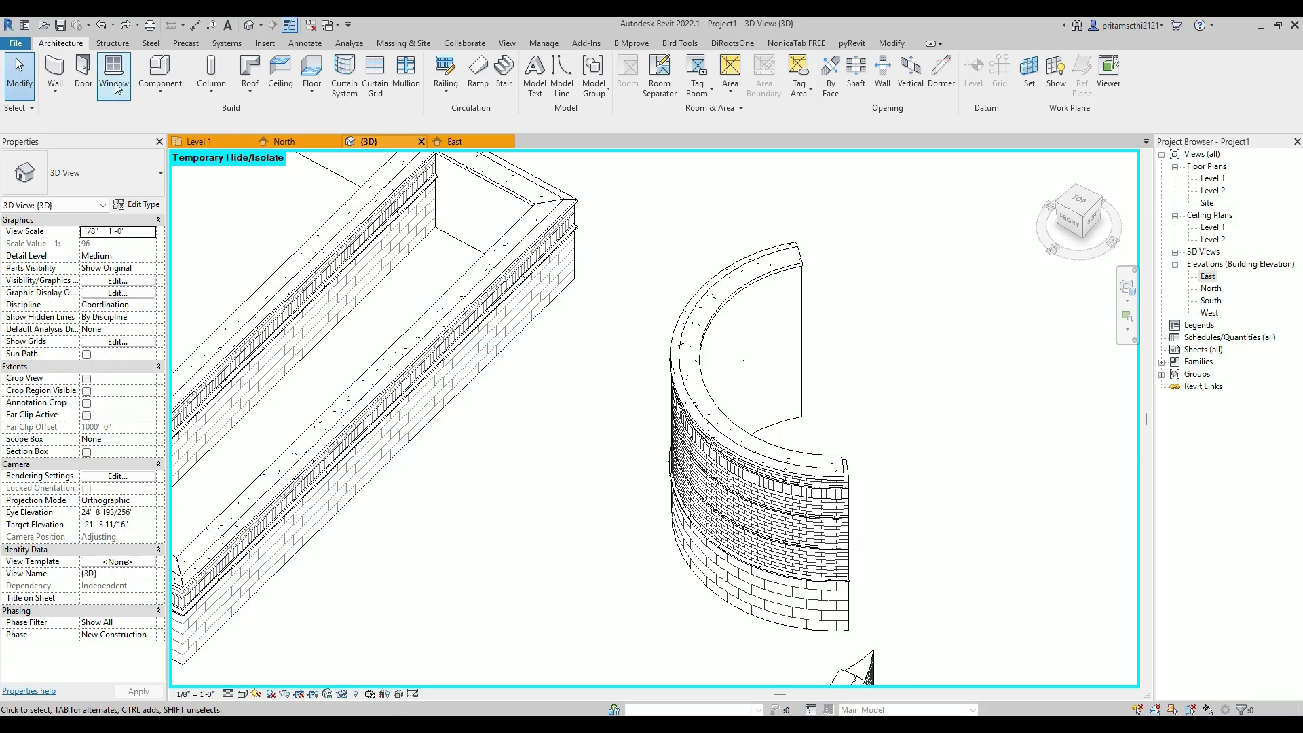
pyautogui.click(115, 25)
pyautogui.click(120, 52)
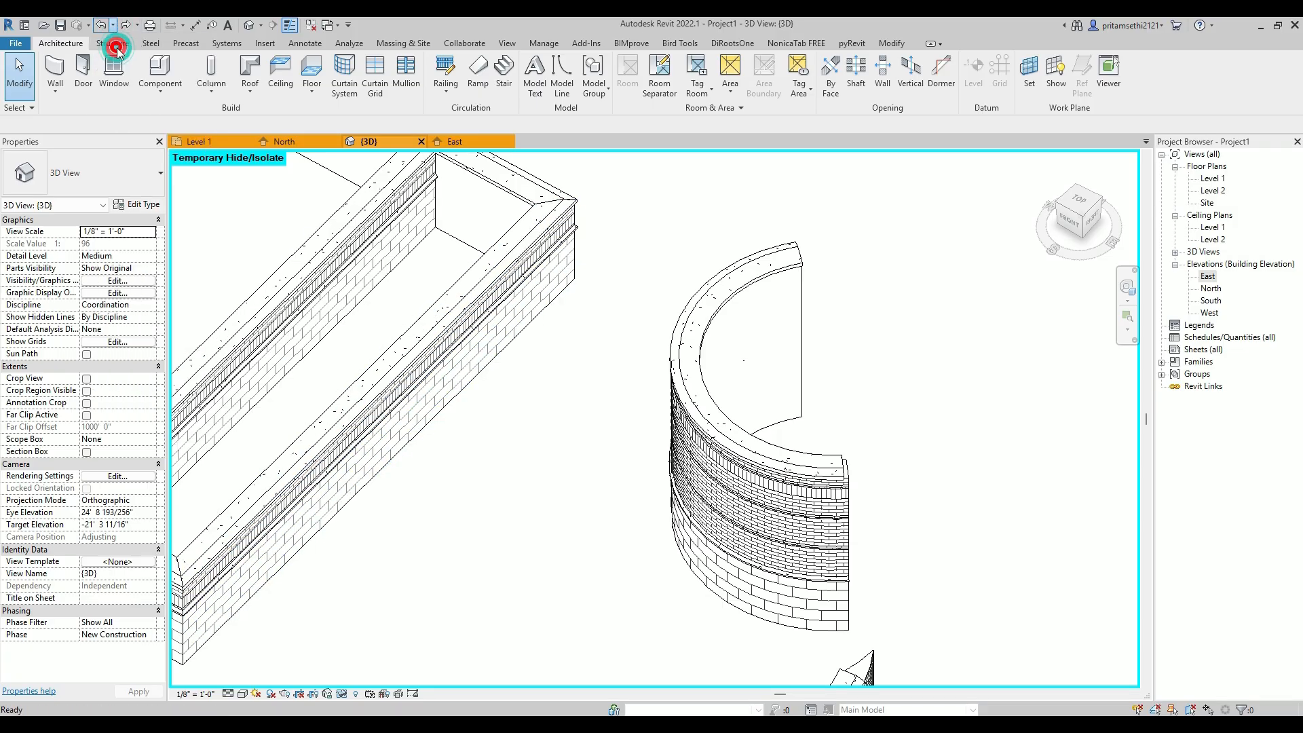
pyautogui.click(907, 553)
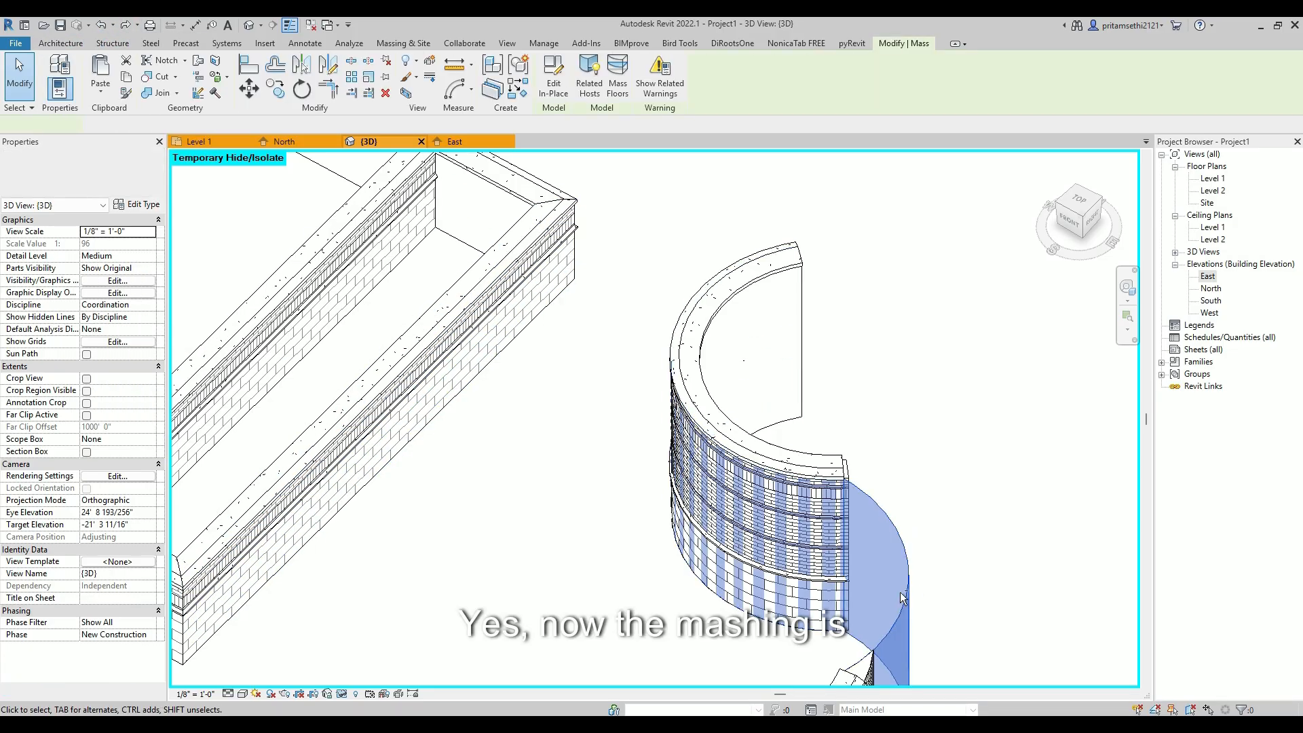
pyautogui.moveTo(907, 553)
pyautogui.keyDown('shift'); pyautogui.mouseDown(button='middle')
pyautogui.moveTo(786, 574)
pyautogui.moveTo(901, 574)
pyautogui.mouseUp(button='middle'); pyautogui.keyUp('shift')
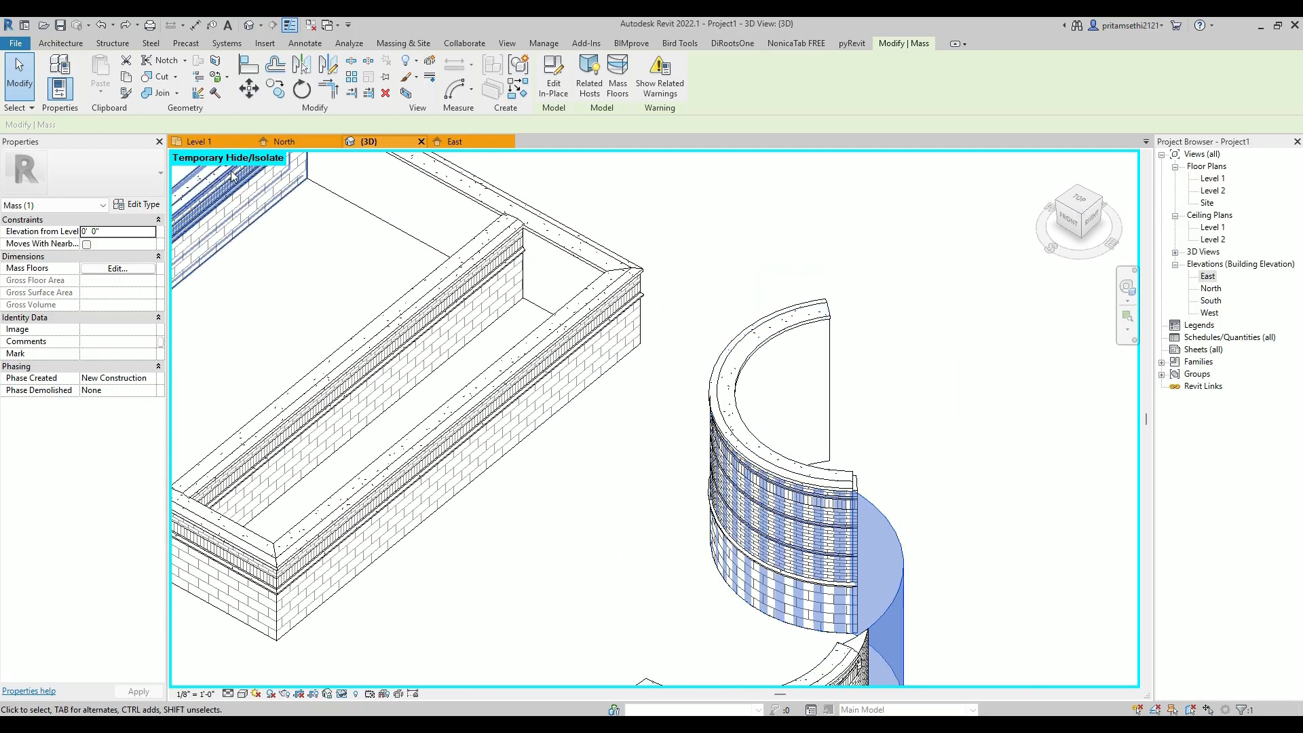
# Switch the mass display from Show Mass Form and Floors to Show Mass by View Settings and reset the temporary hide
pyautogui.click(387, 44)
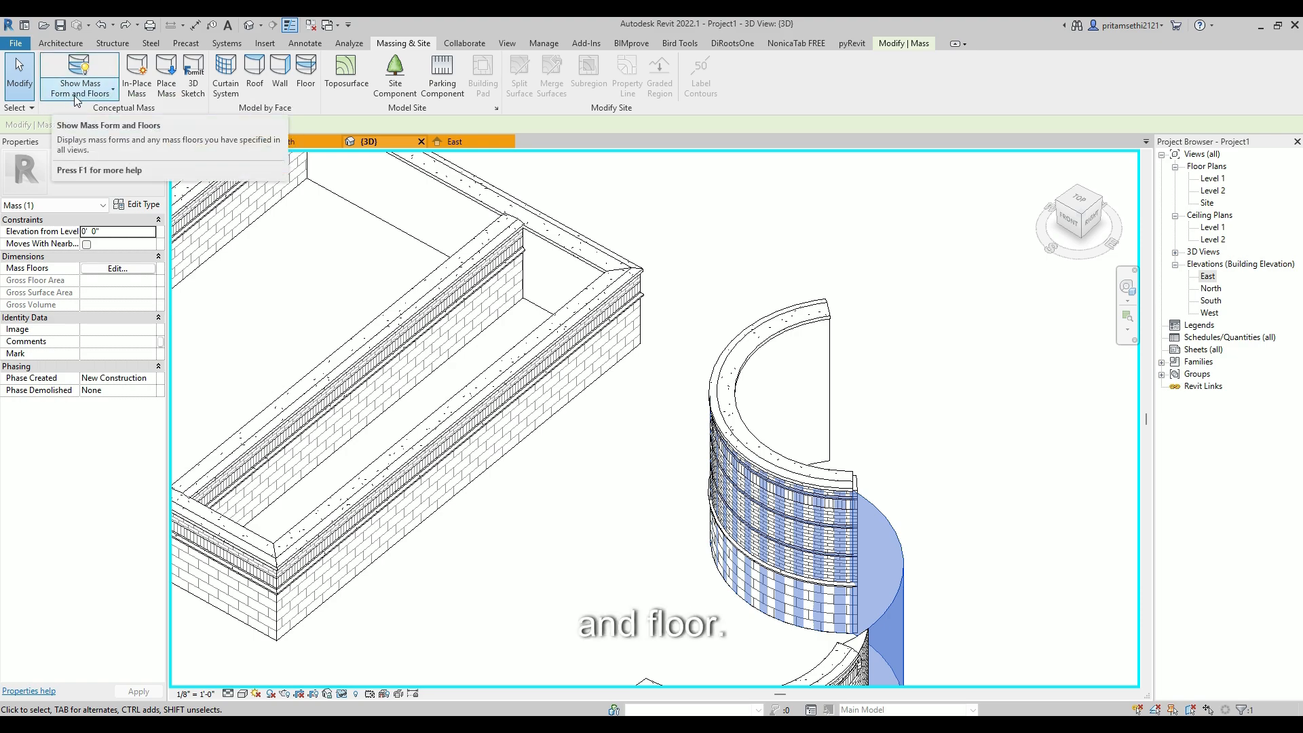
pyautogui.click(74, 76)
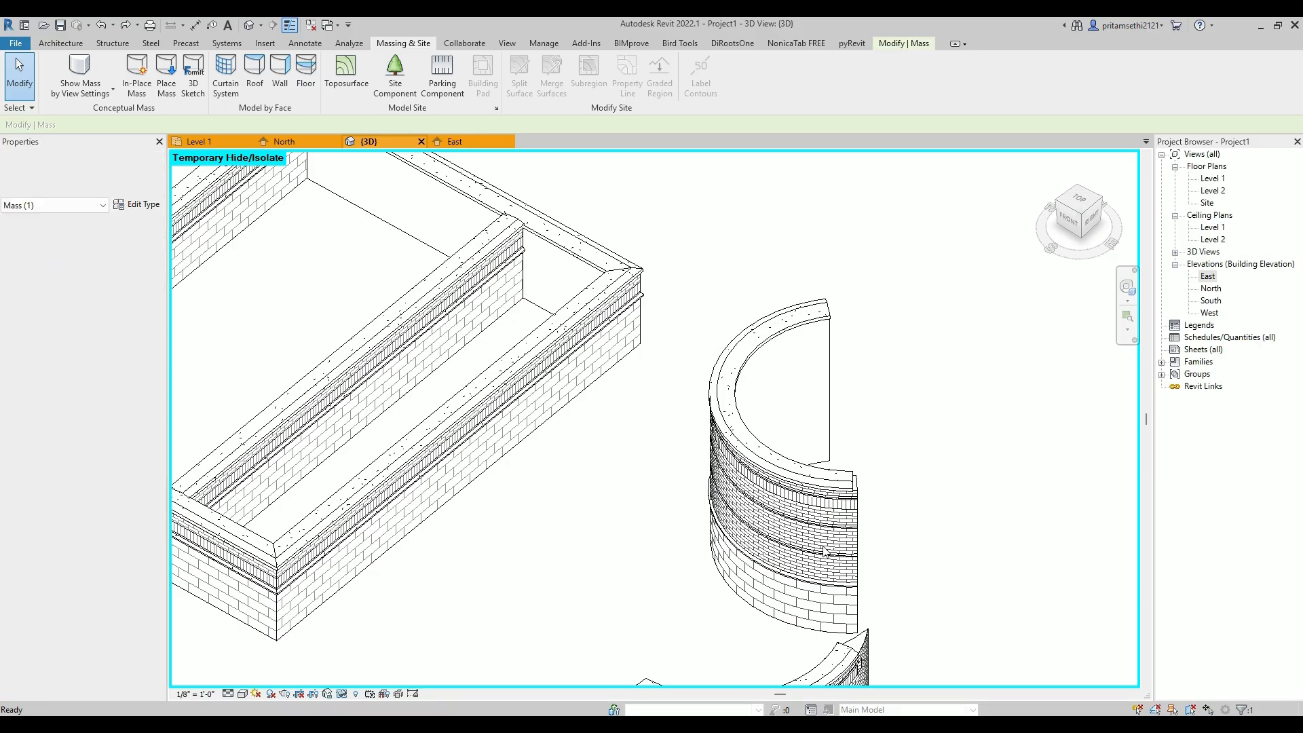
pyautogui.click(902, 510)
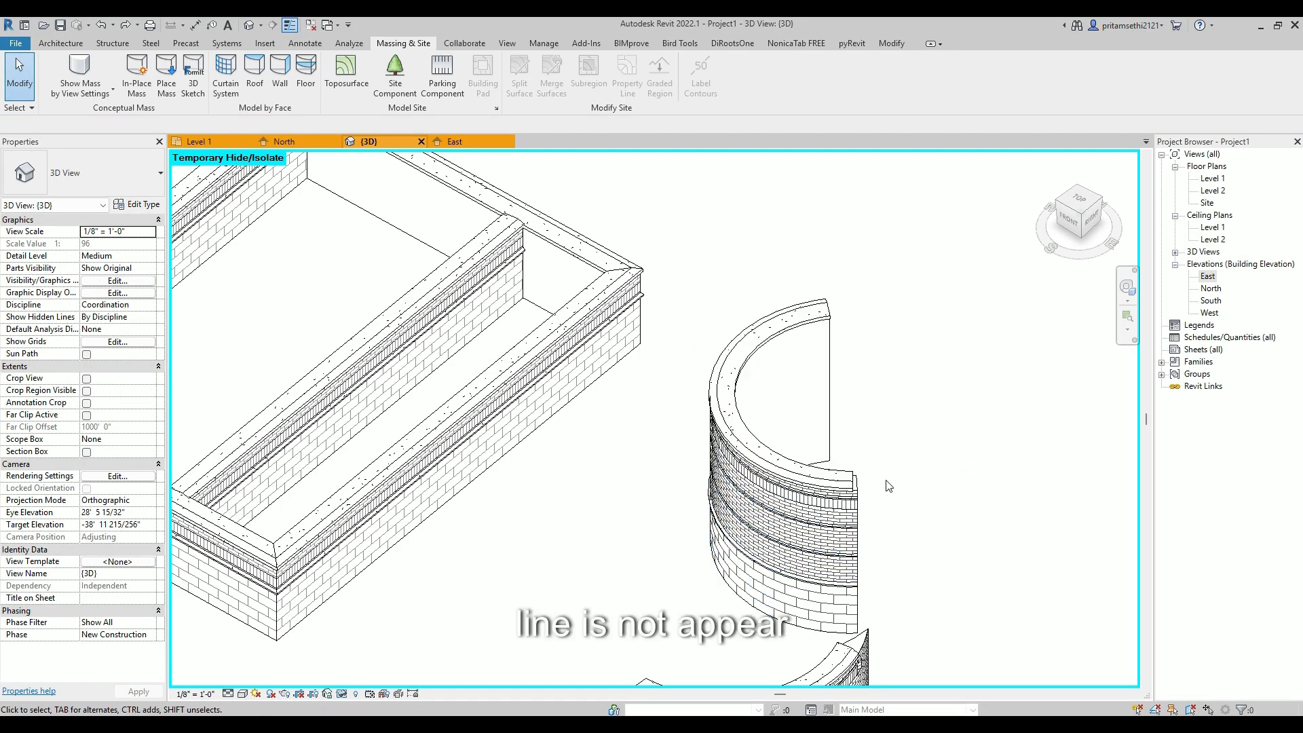
pyautogui.keyDown('shift'); pyautogui.moveTo(800, 490); pyautogui.dragTo(853, 522, button='middle'); pyautogui.keyUp('shift')
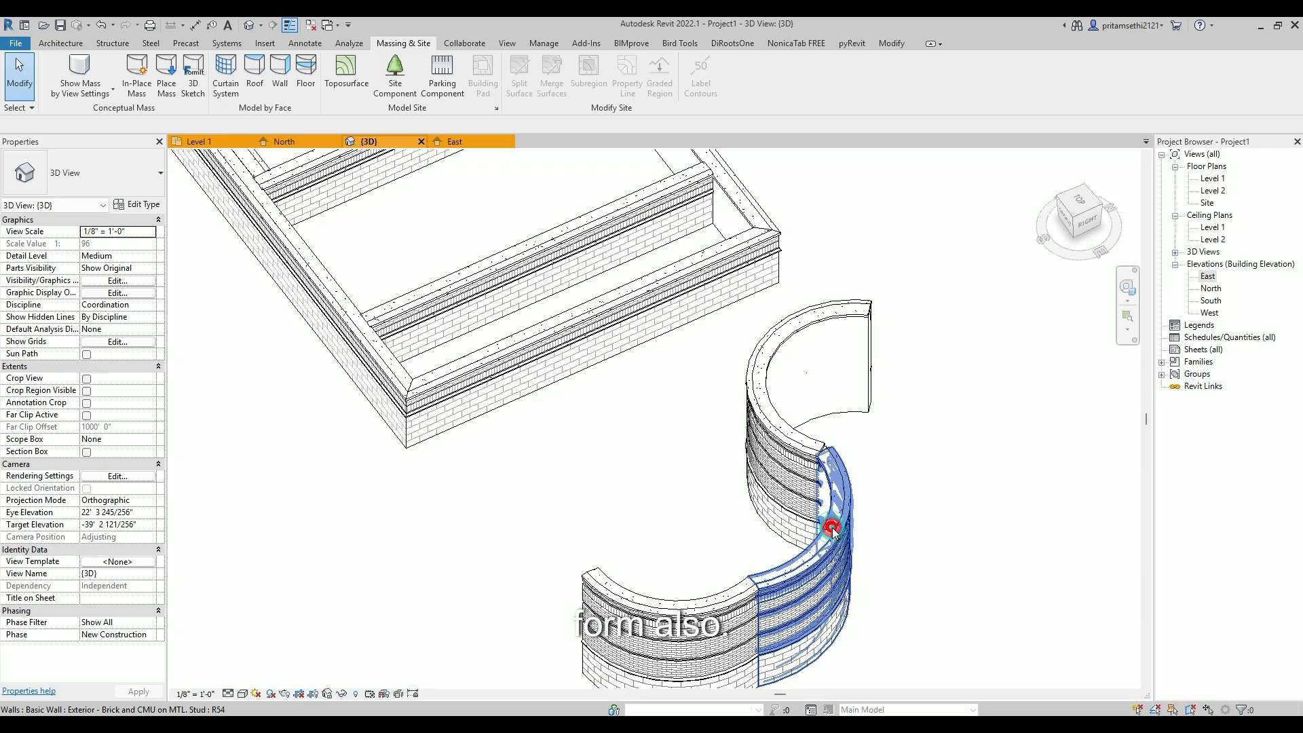
# Select the middle curved wall twice to check its Related to Mass property, then clear the selection
pyautogui.click(832, 523)
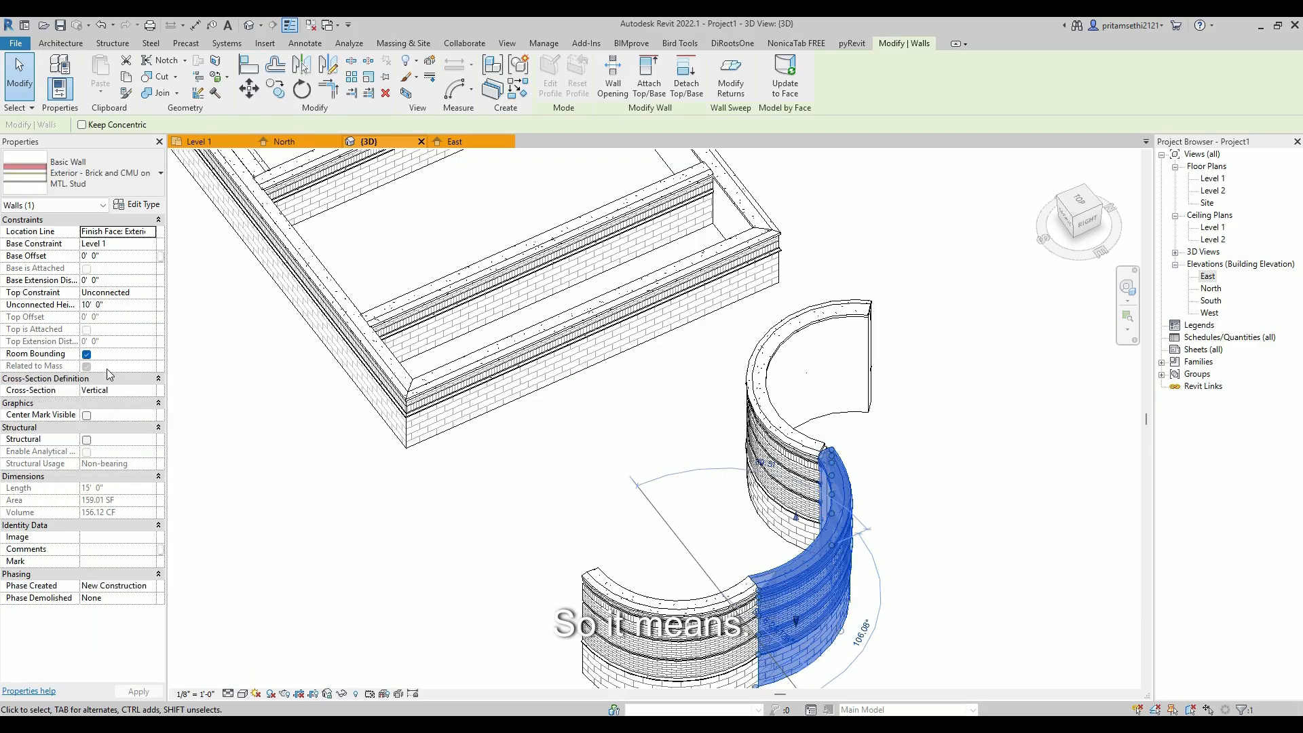
pyautogui.click(988, 538)
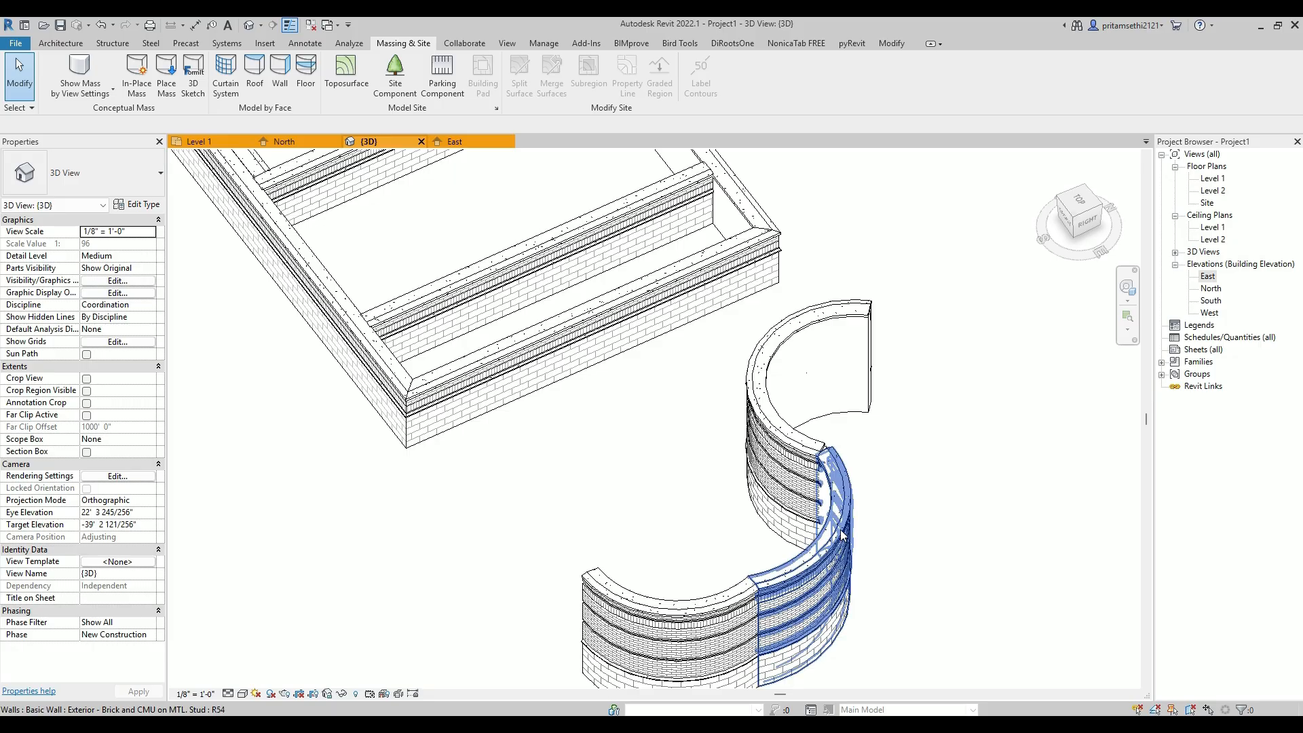
pyautogui.click(813, 567)
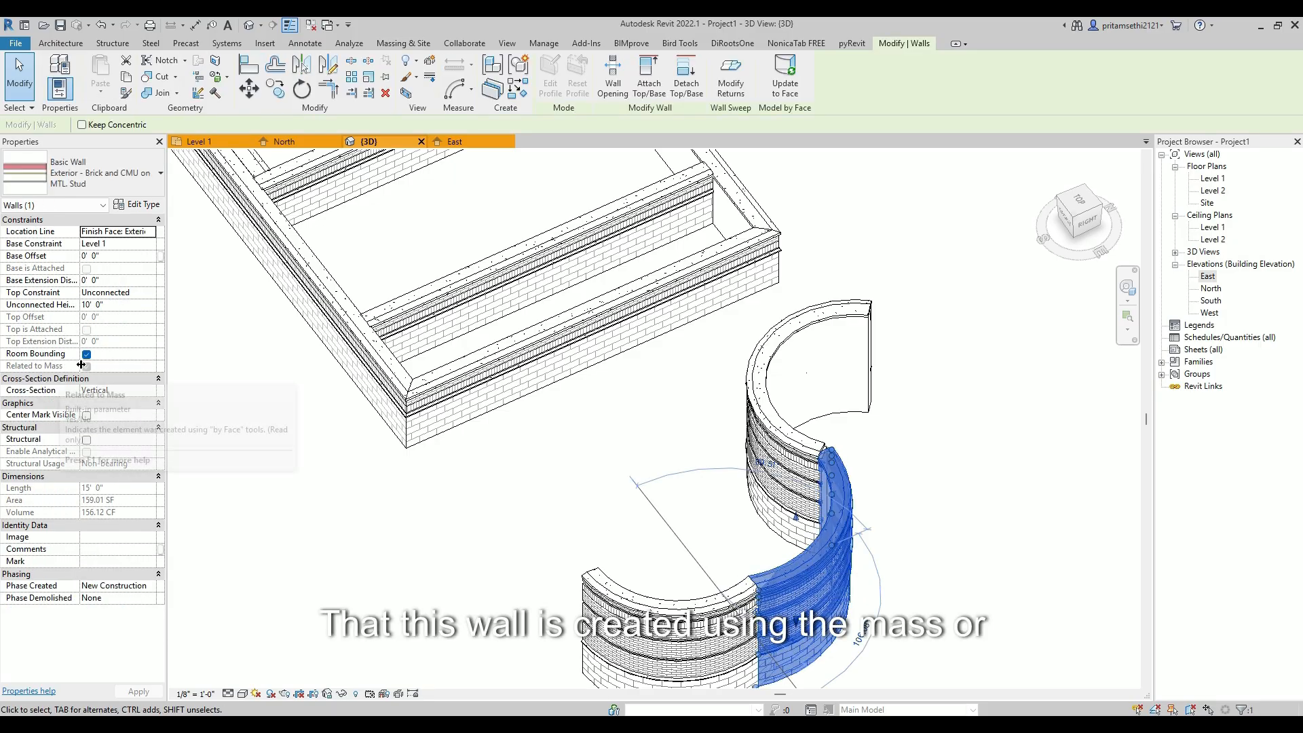
pyautogui.click(547, 530)
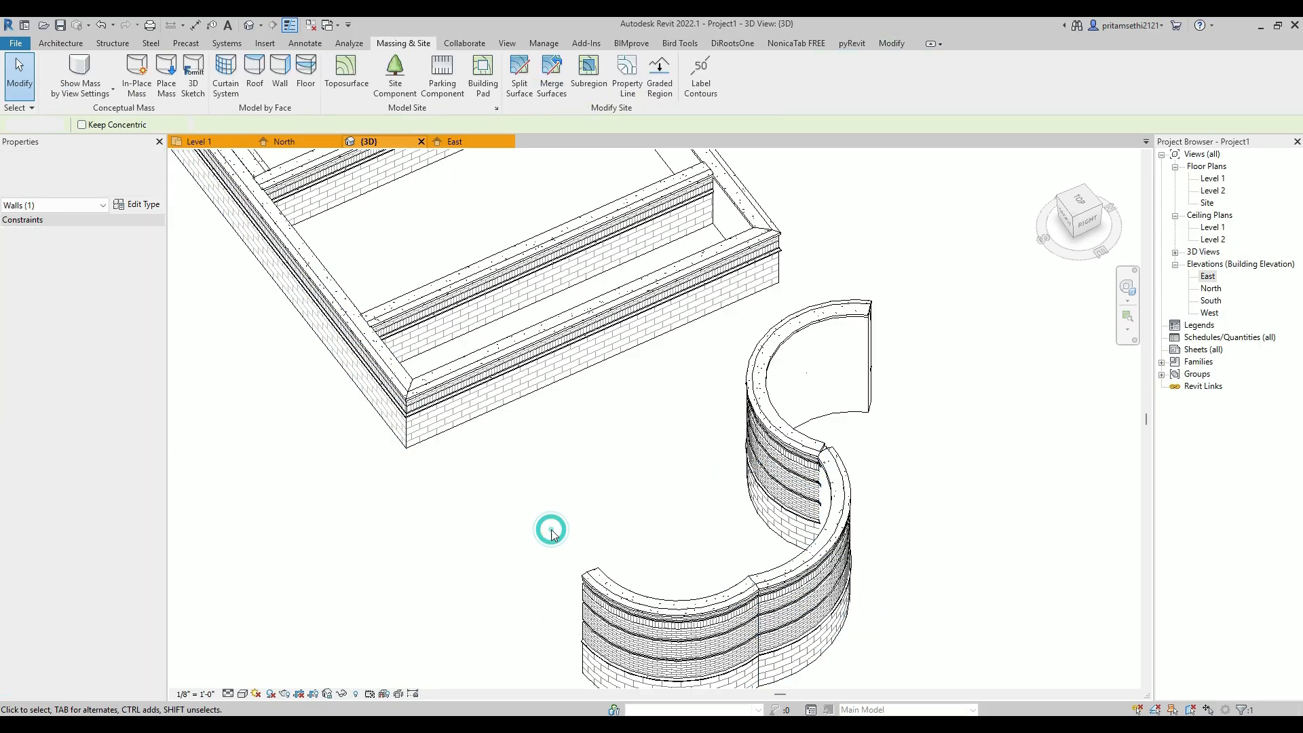
pyautogui.click(653, 592)
pyautogui.click(611, 489)
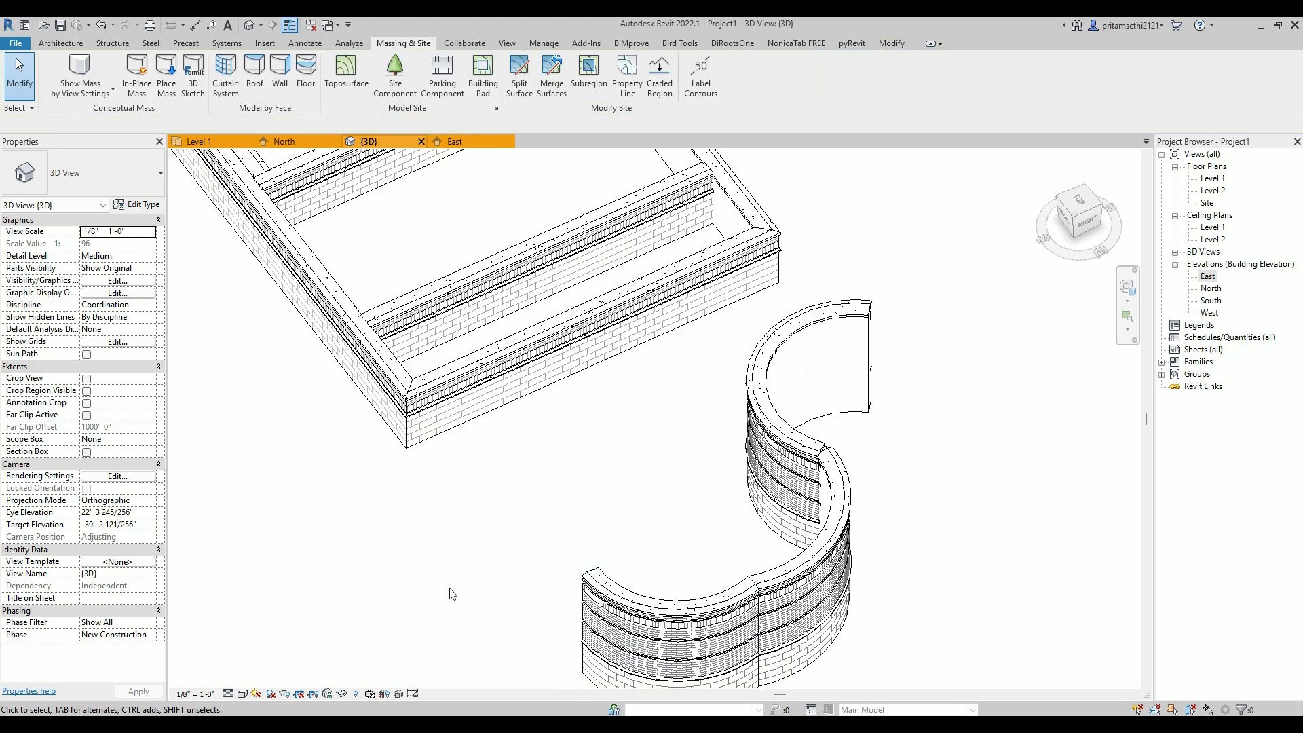
# Select all the straight and curved walls in the 3D view and delete them
pyautogui.scroll(-2, 410, 589)
pyautogui.scroll(-3, 410, 590)
pyautogui.moveTo(387, 266); pyautogui.dragTo(721, 645)
pyautogui.press('Delete')
# Draw a straight Exterior - Brick and CMU on MTL. Stud wall about 32' 6" long with a Vertical cross-section
pyautogui.click(61, 43)
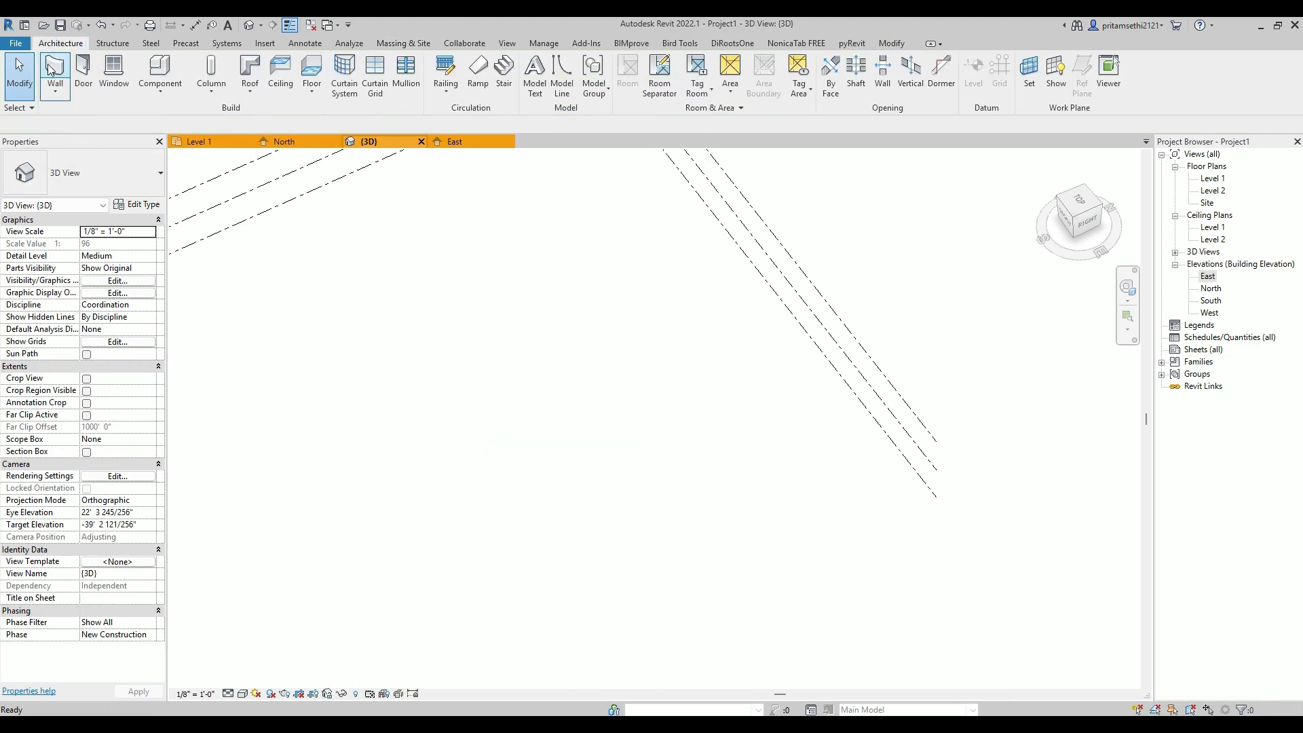
pyautogui.click(45, 67)
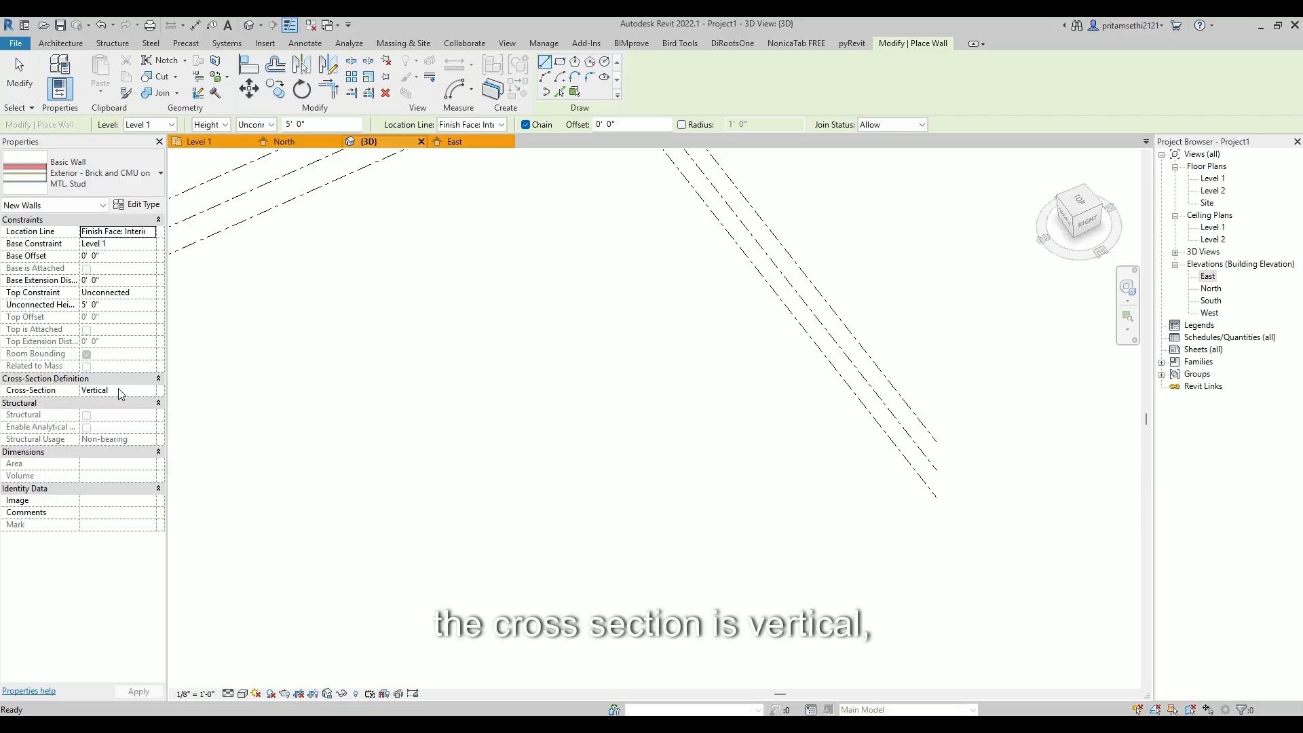
pyautogui.click(345, 454)
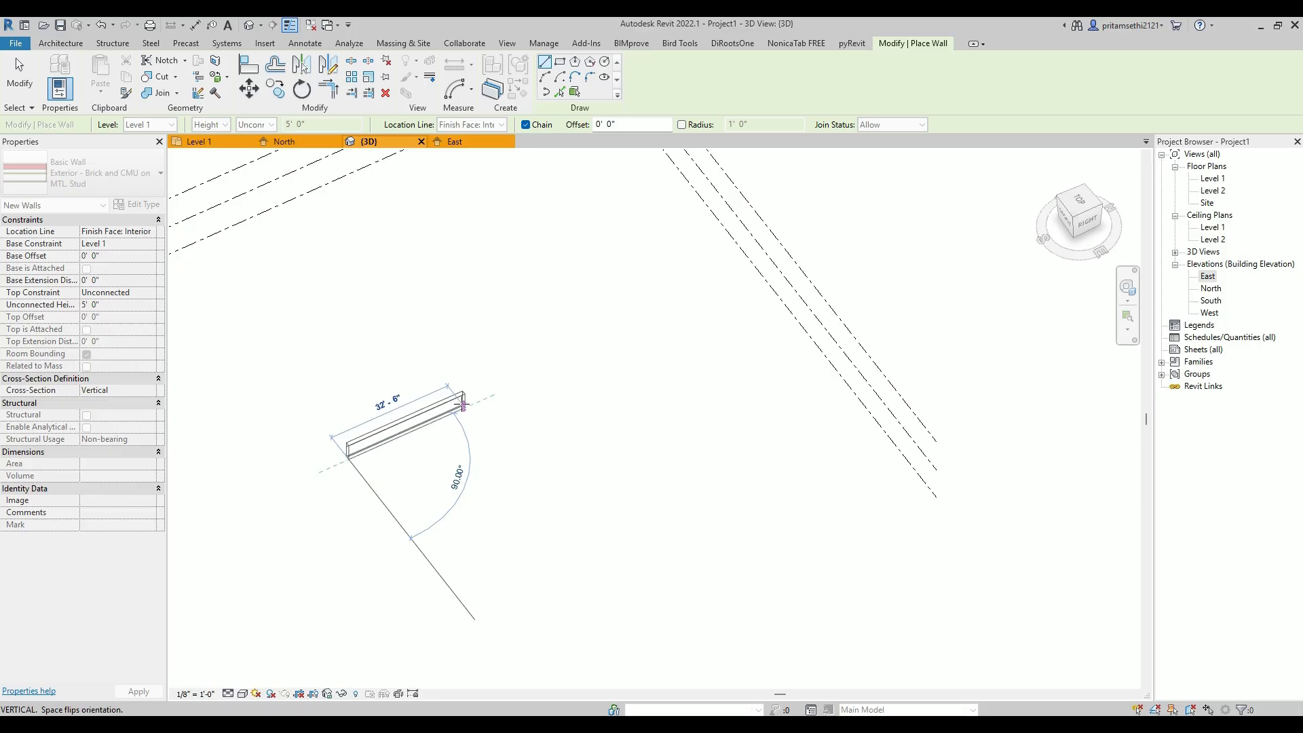
pyautogui.click(462, 402)
pyautogui.press('Escape')
pyautogui.press('Escape')
# Stretch the top of the new wall up to an unconnected height of 10' 0"
pyautogui.click(405, 425)
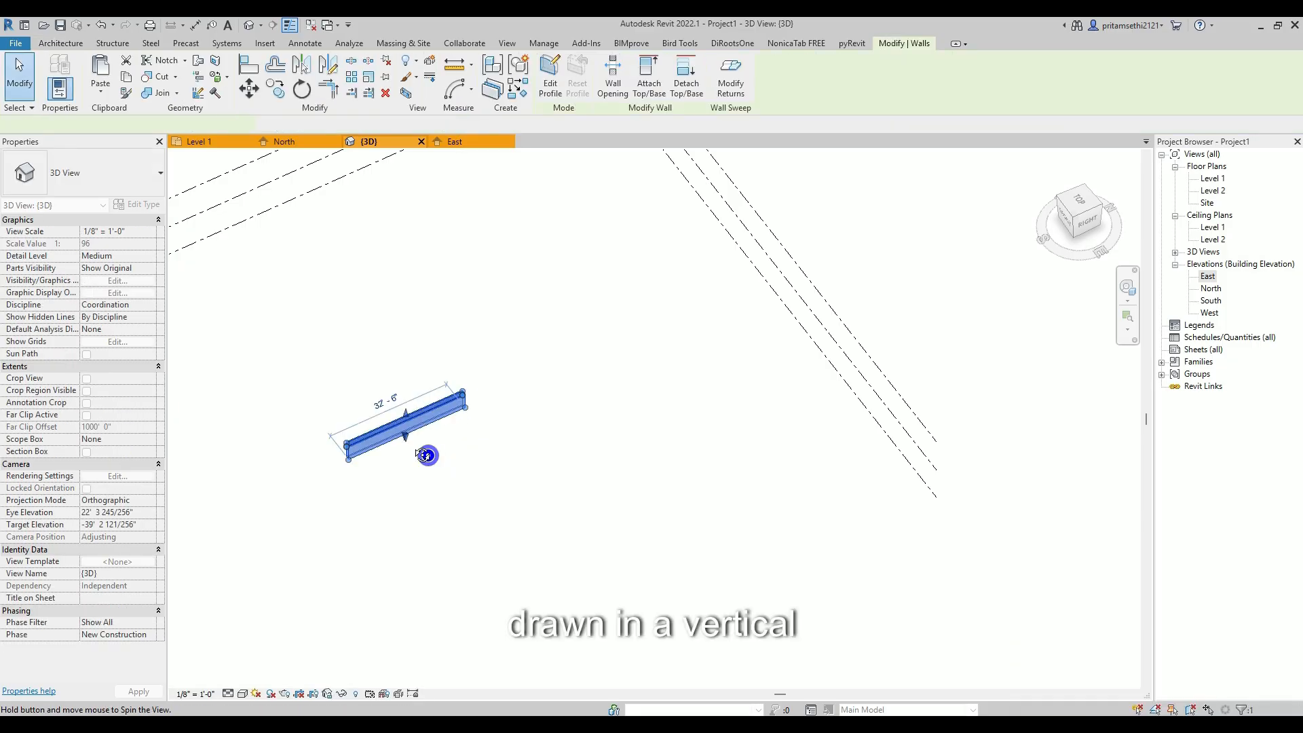
pyautogui.keyDown('shift'); pyautogui.moveTo(428, 533); pyautogui.dragTo(358, 238, button='middle'); pyautogui.keyUp('shift')
pyautogui.scroll(6, 391, 397)
pyautogui.moveTo(419, 435); pyautogui.dragTo(421, 367)
# Change the wall's type to Foundation - 12" Concrete
pyautogui.click(609, 373)
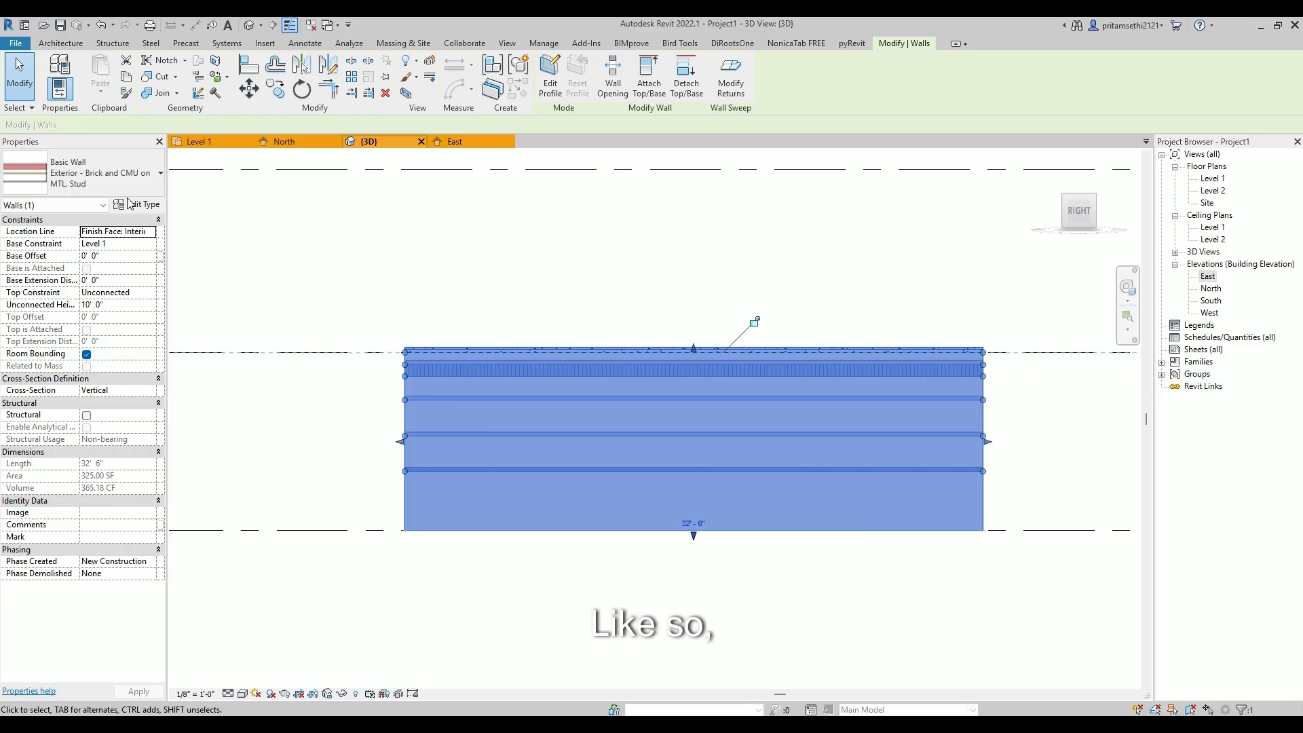
pyautogui.click(125, 184)
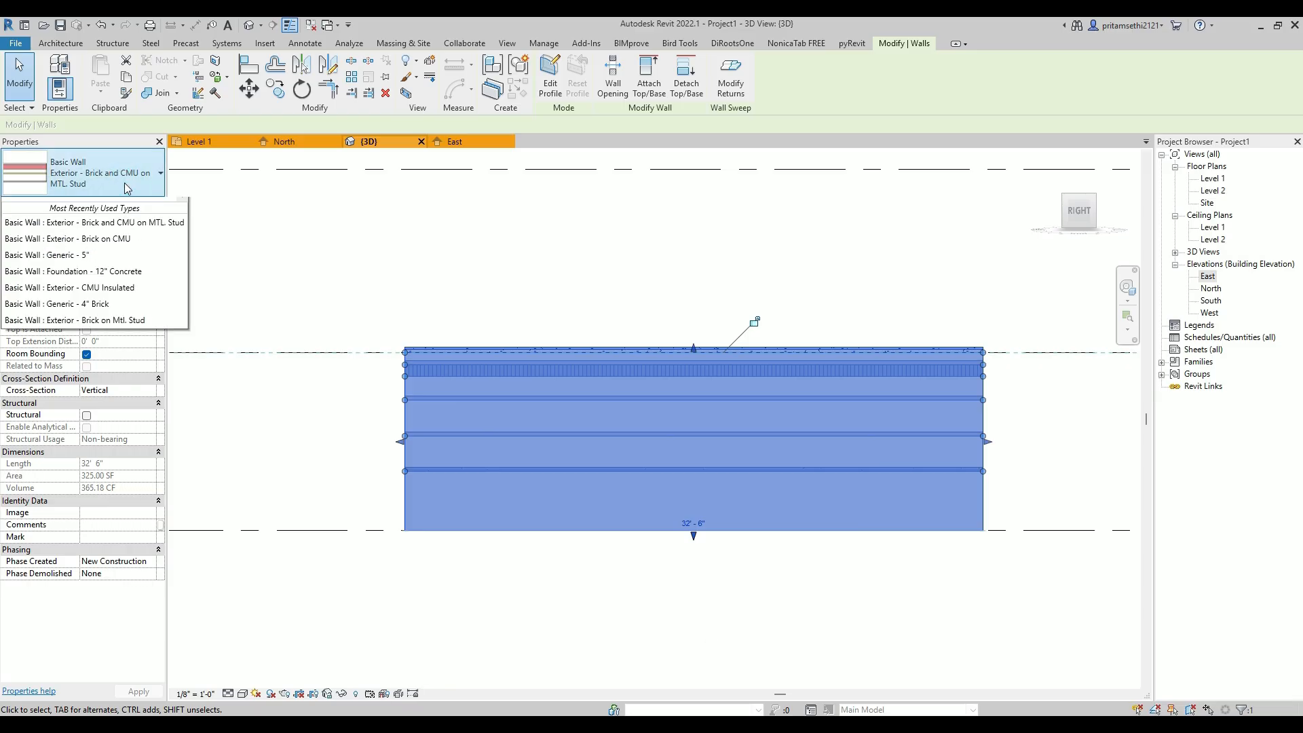
pyautogui.scroll(-1, 111, 372)
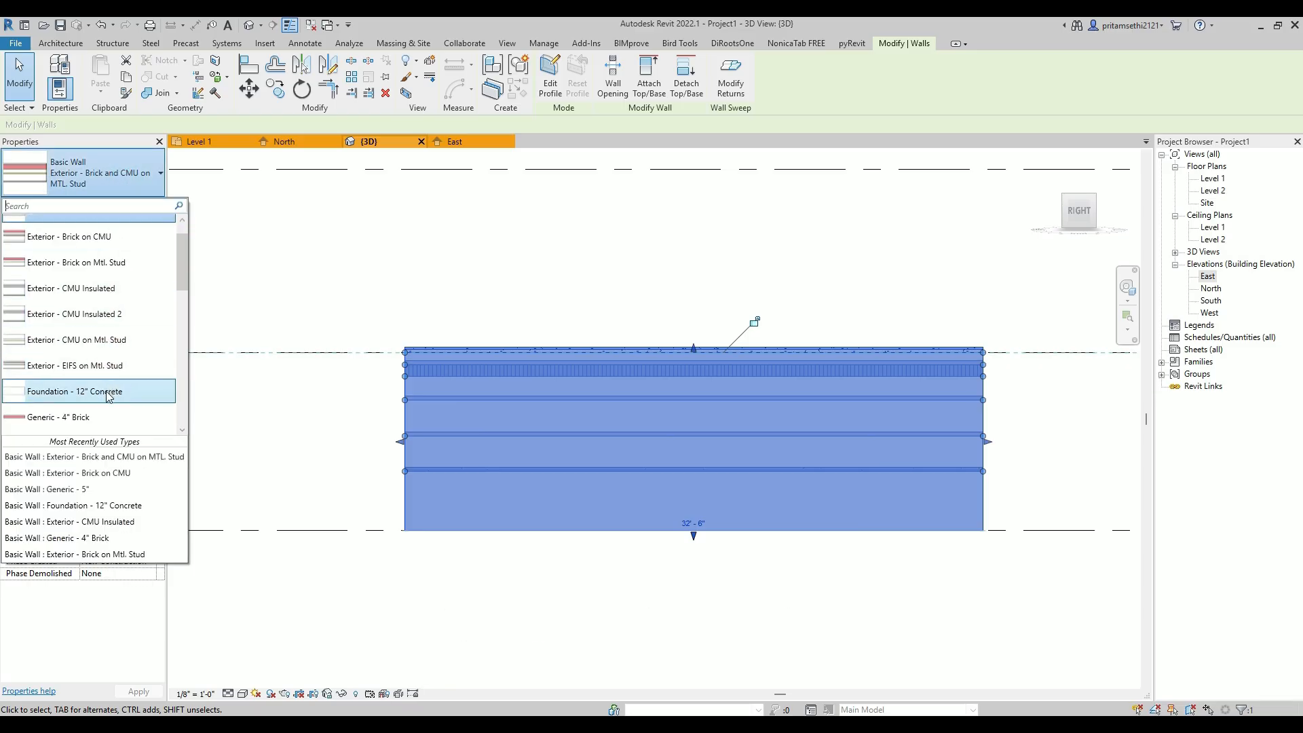
pyautogui.click(110, 391)
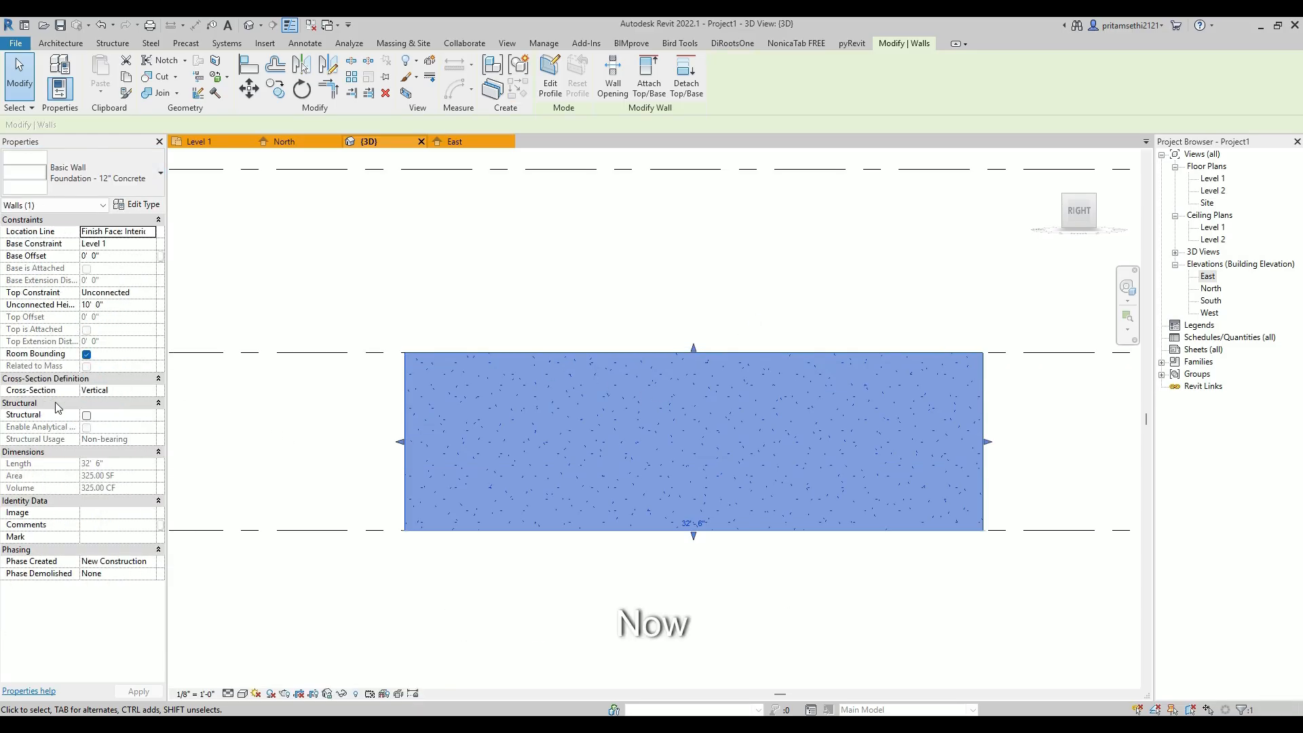
# Set the concrete wall's cross-section to Slanted and view it end-on from the front
pyautogui.click(155, 392)
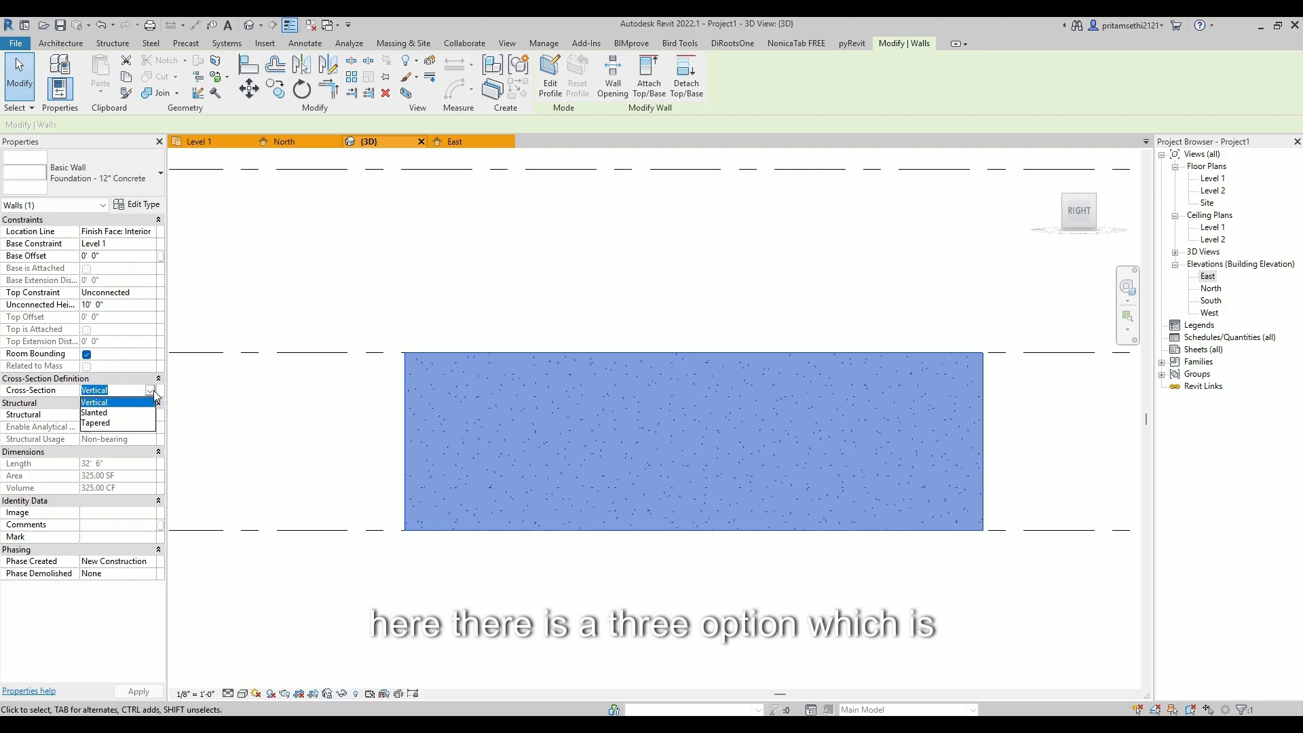
pyautogui.click(95, 412)
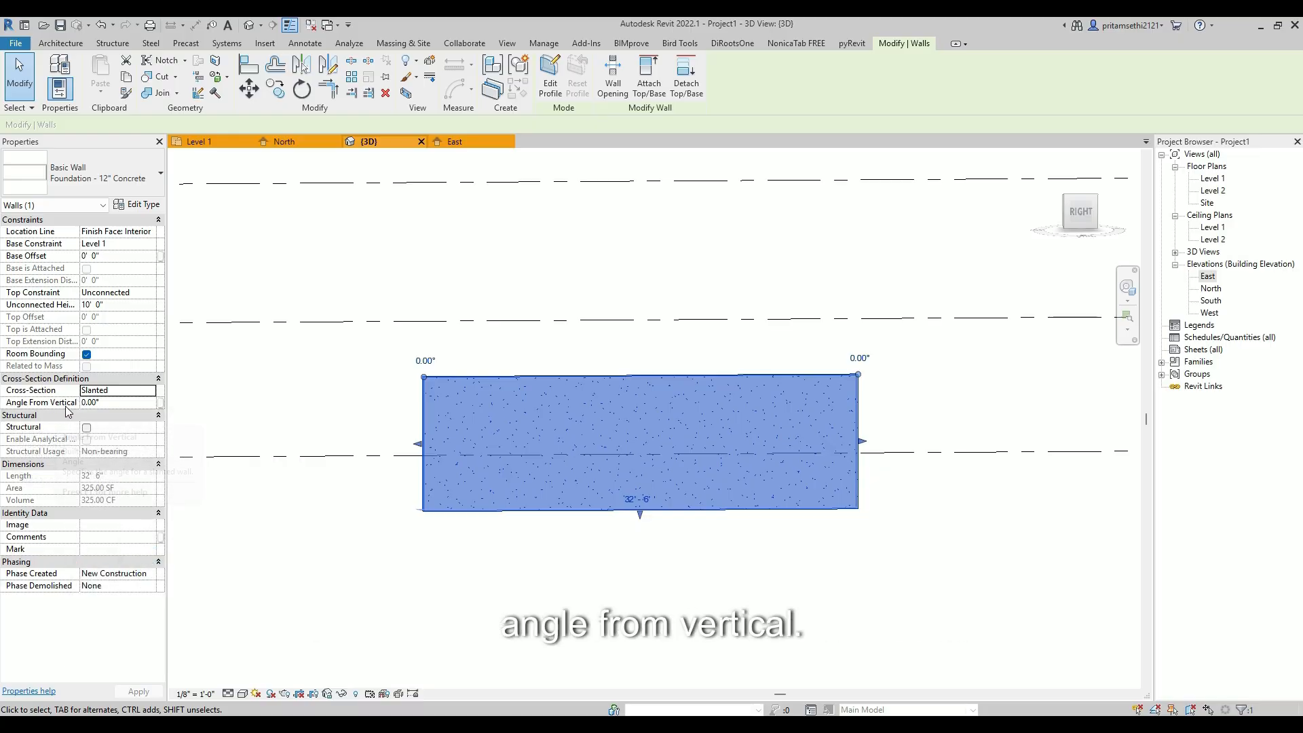
pyautogui.keyDown('shift'); pyautogui.moveTo(494, 467); pyautogui.dragTo(741, 565, button='middle'); pyautogui.keyUp('shift')
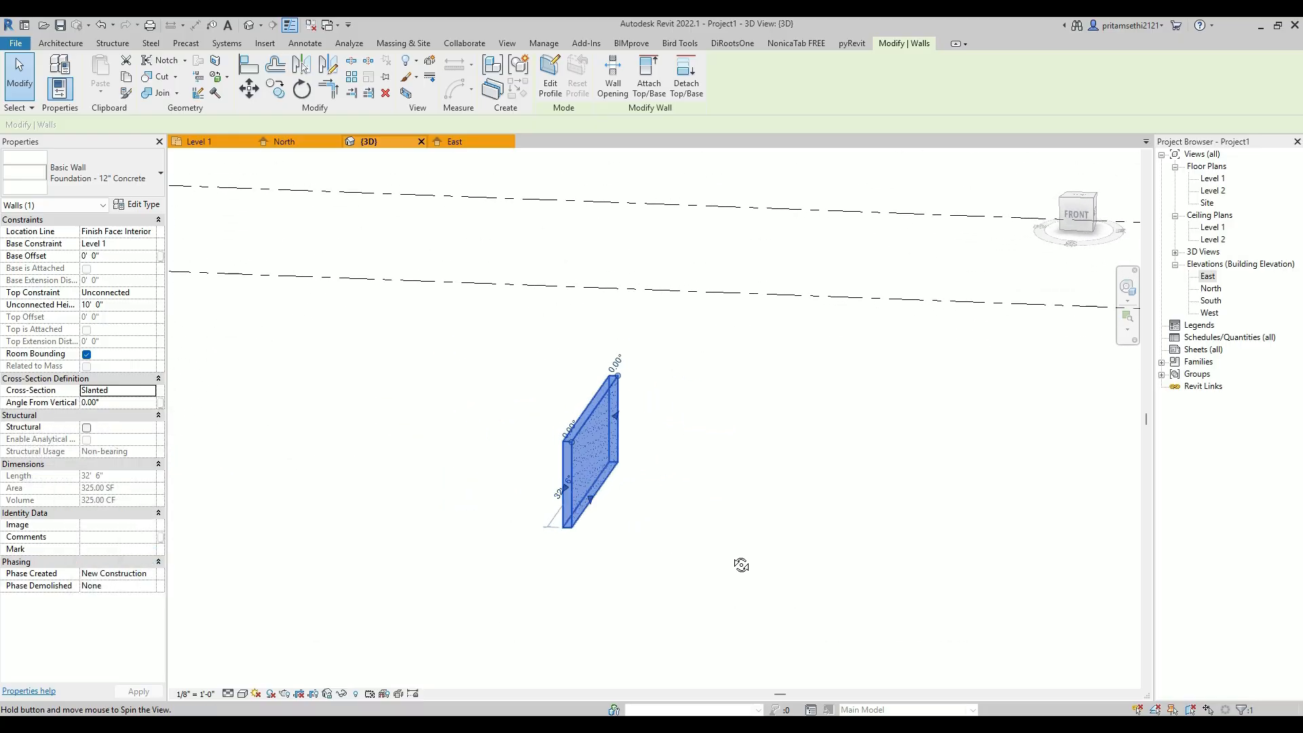
pyautogui.click(1078, 216)
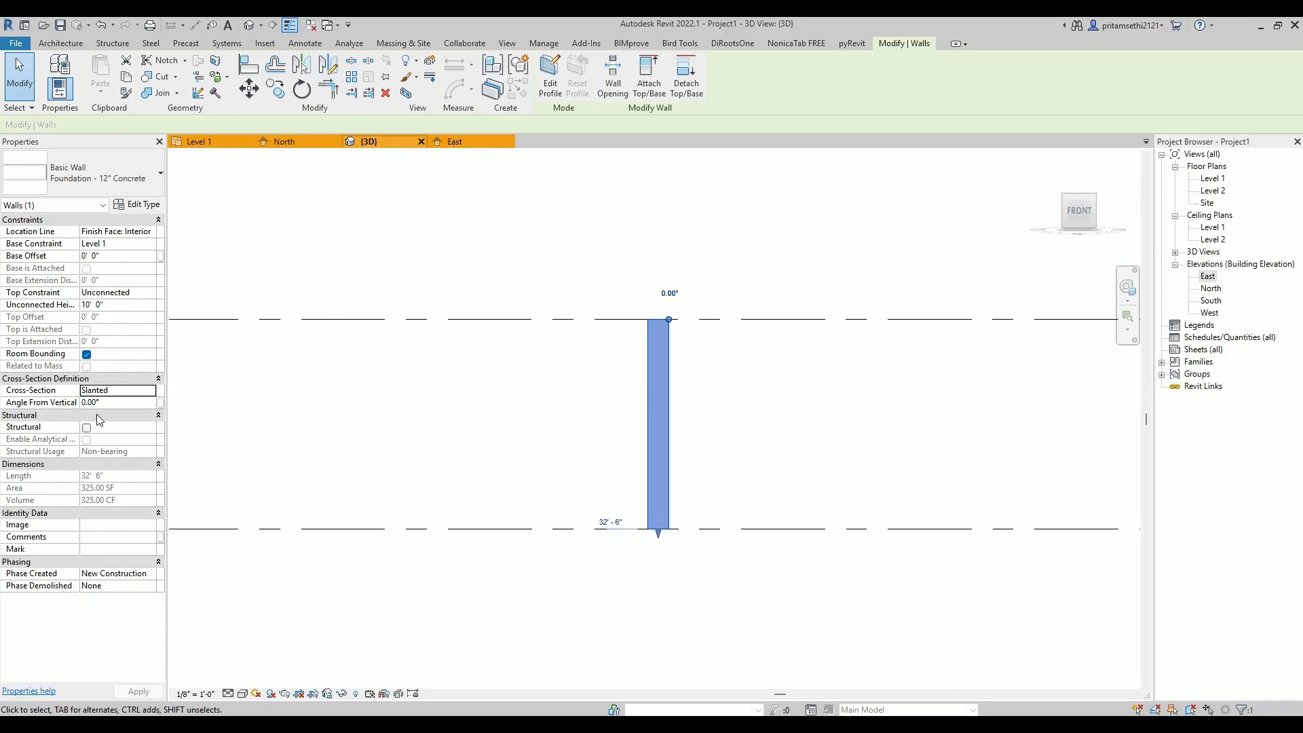
# Try an Angle From Vertical of 45° and then -45° on the slanted wall
pyautogui.click(115, 403)
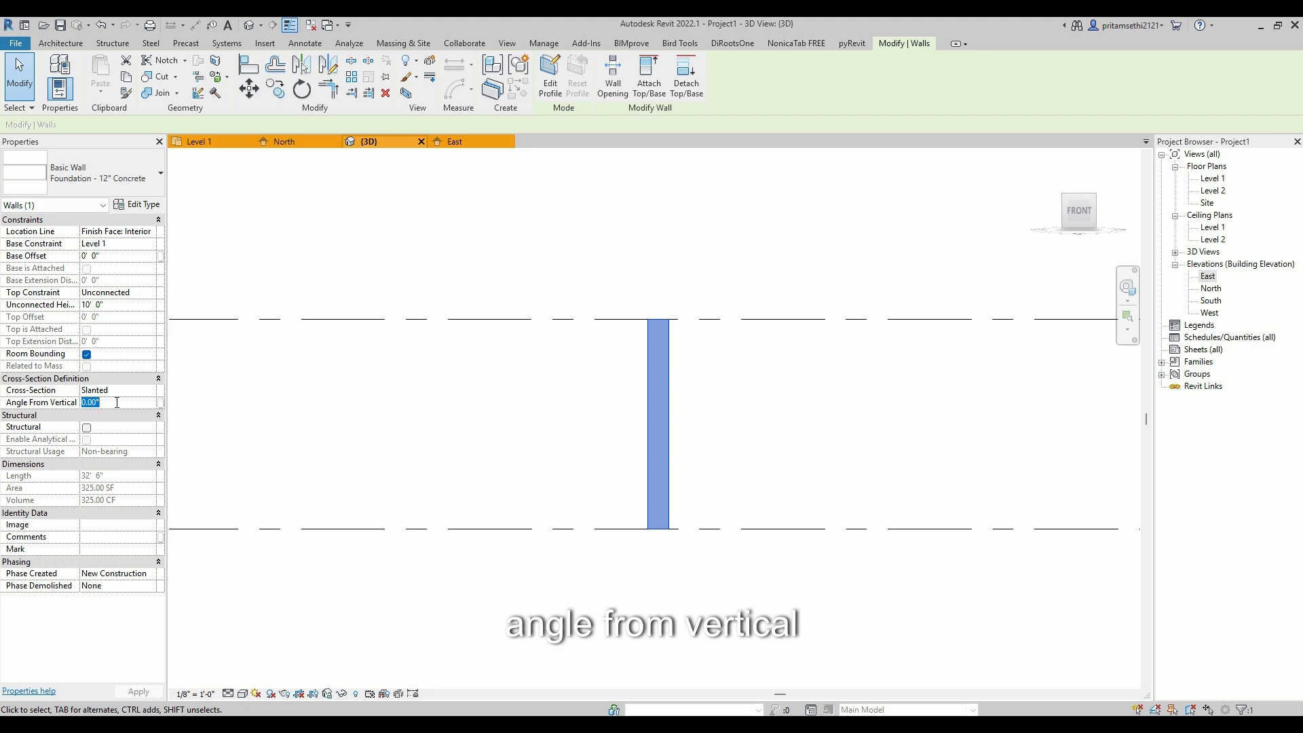
pyautogui.write('45')
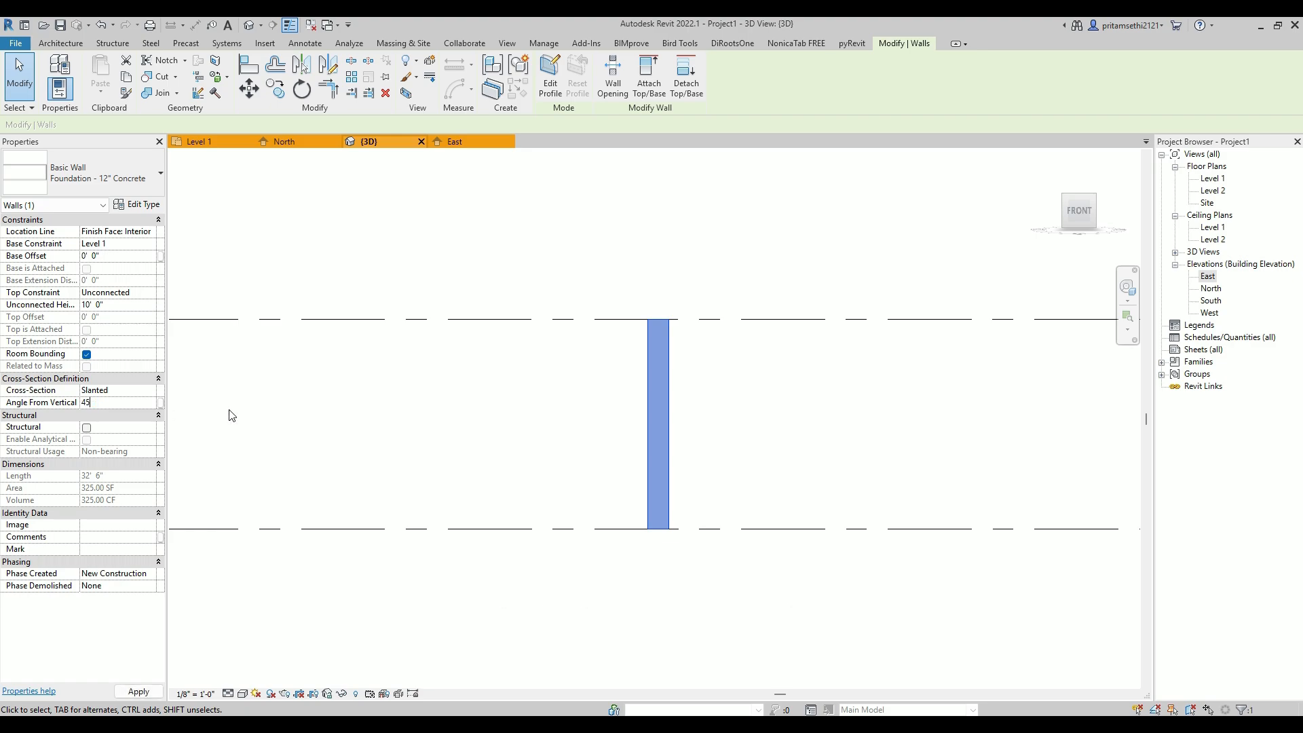
pyautogui.press('Return')
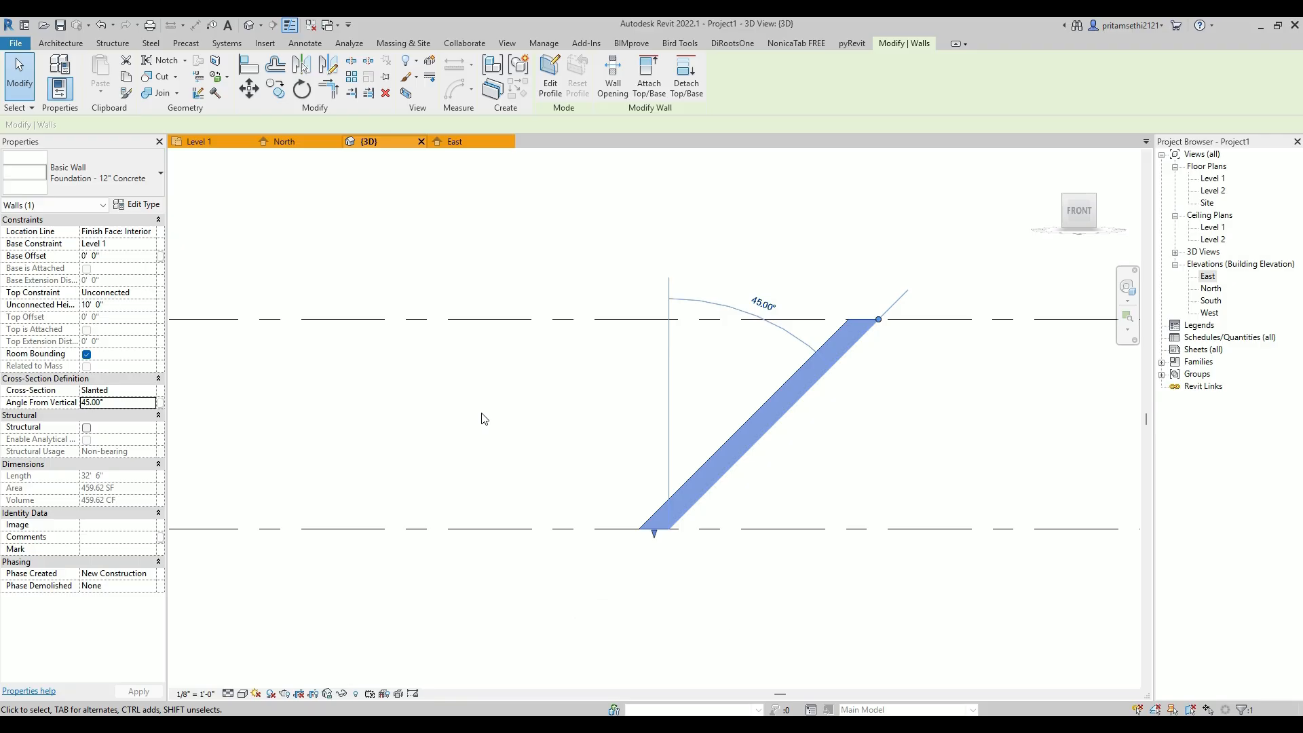
pyautogui.click(122, 403)
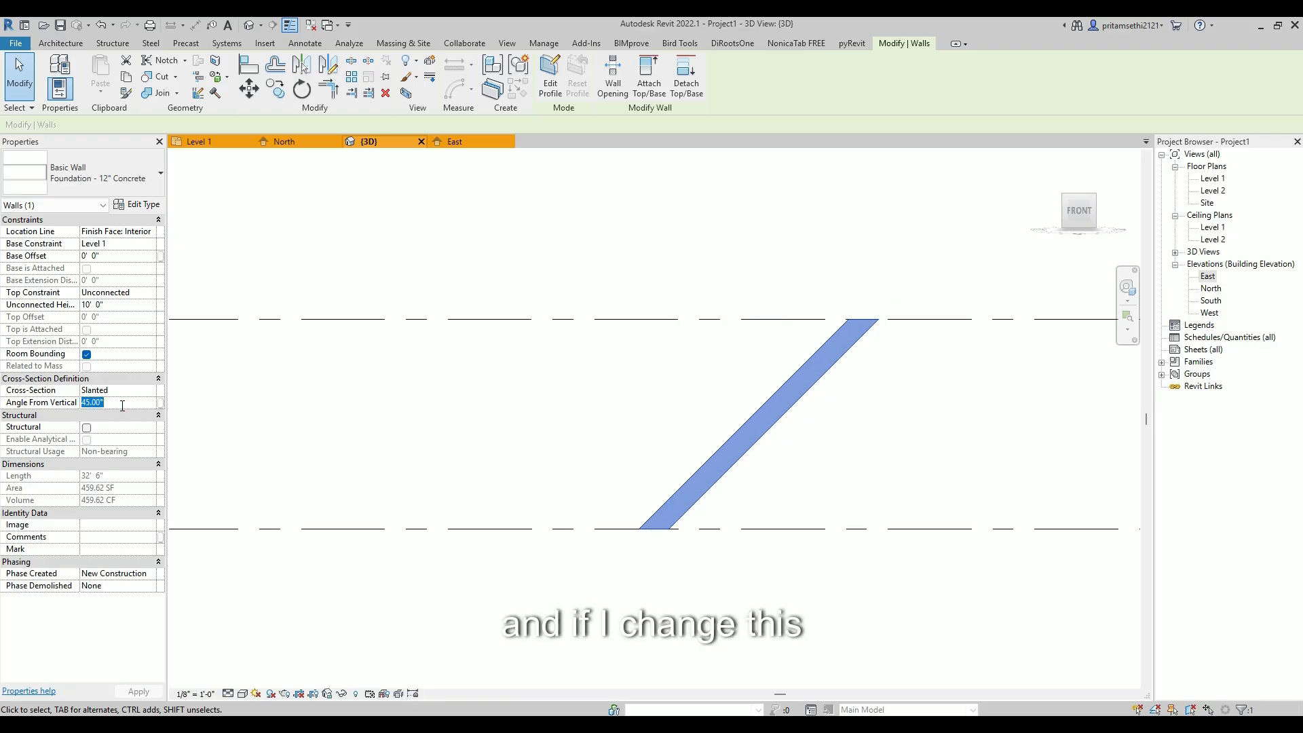
pyautogui.write('-4')
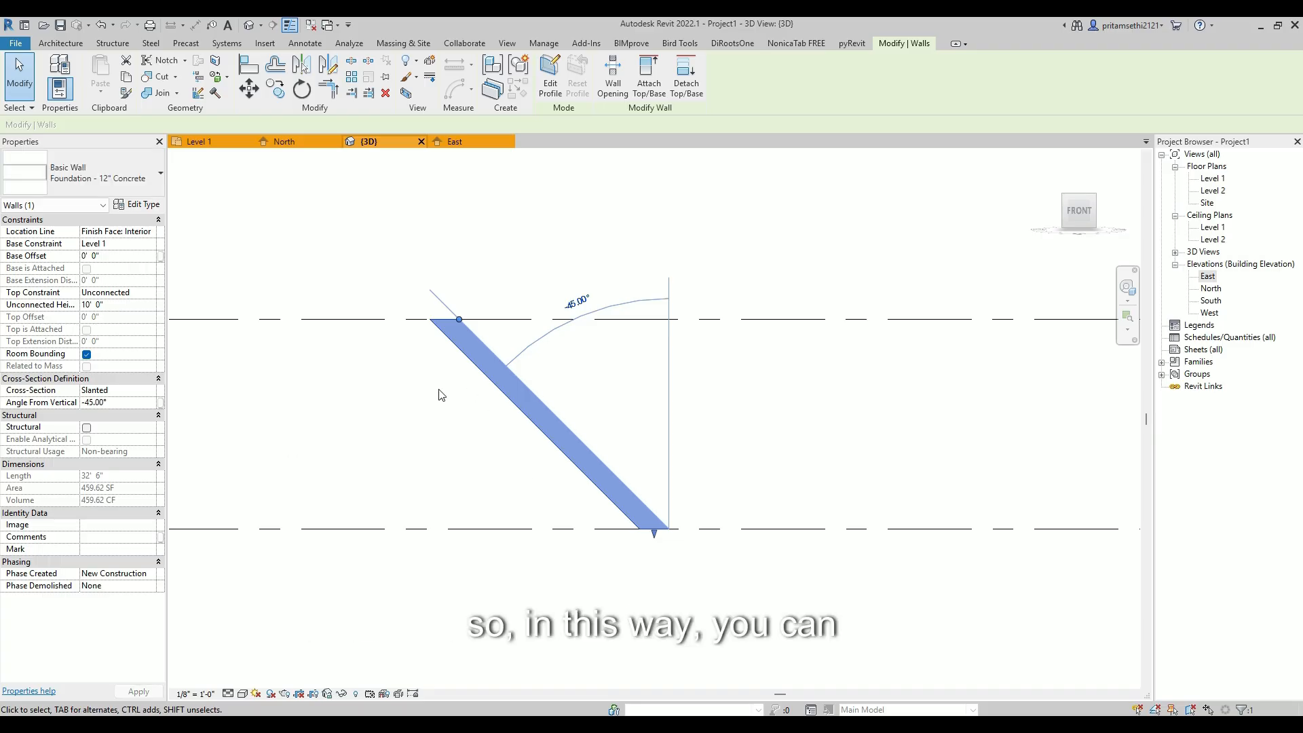
# Set the slanted wall's Angle From Vertical to 15°
pyautogui.click(125, 391)
pyautogui.click(110, 402)
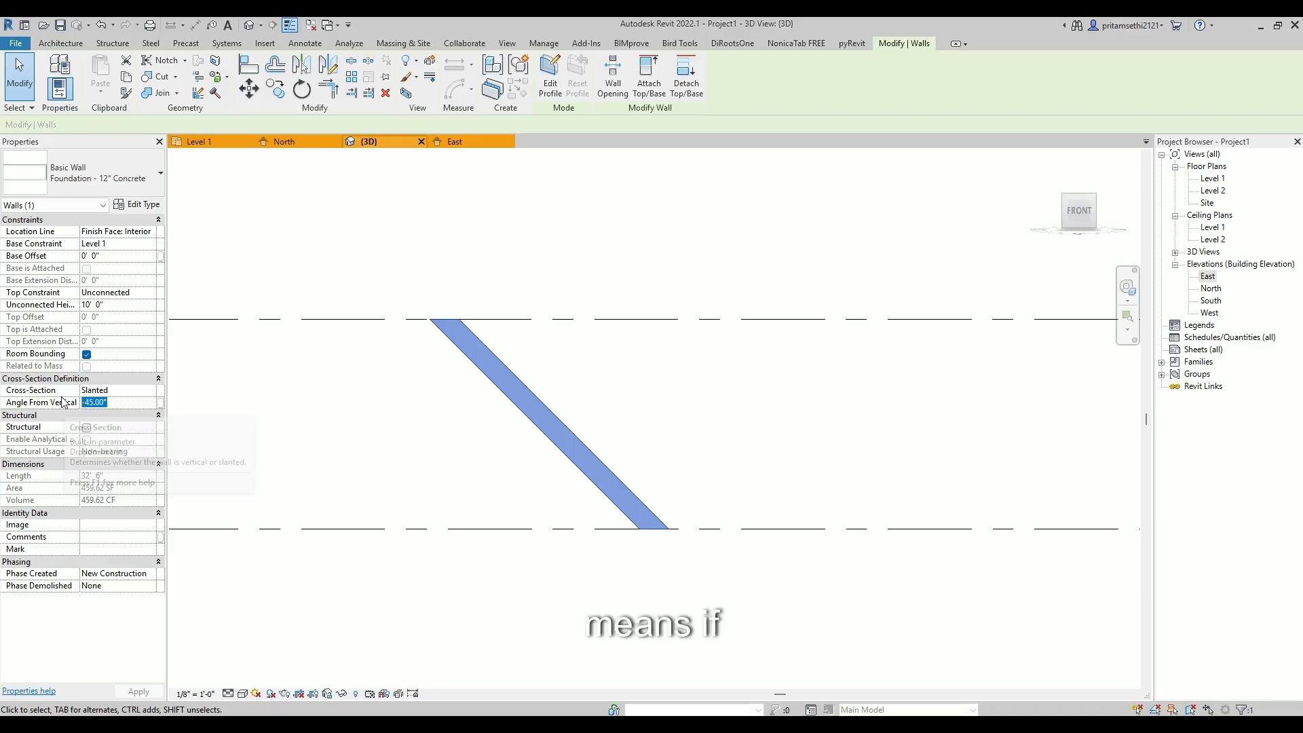
pyautogui.write('15')
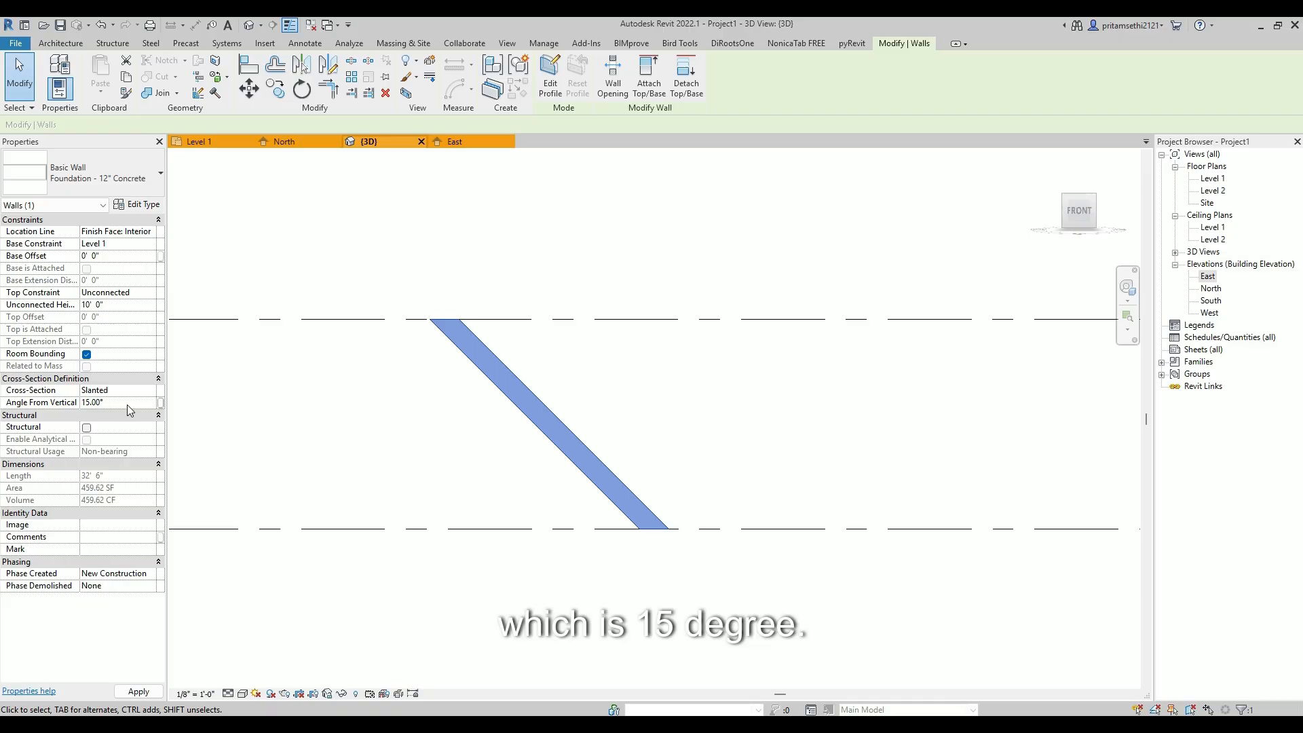
pyautogui.scroll(2, 712, 379)
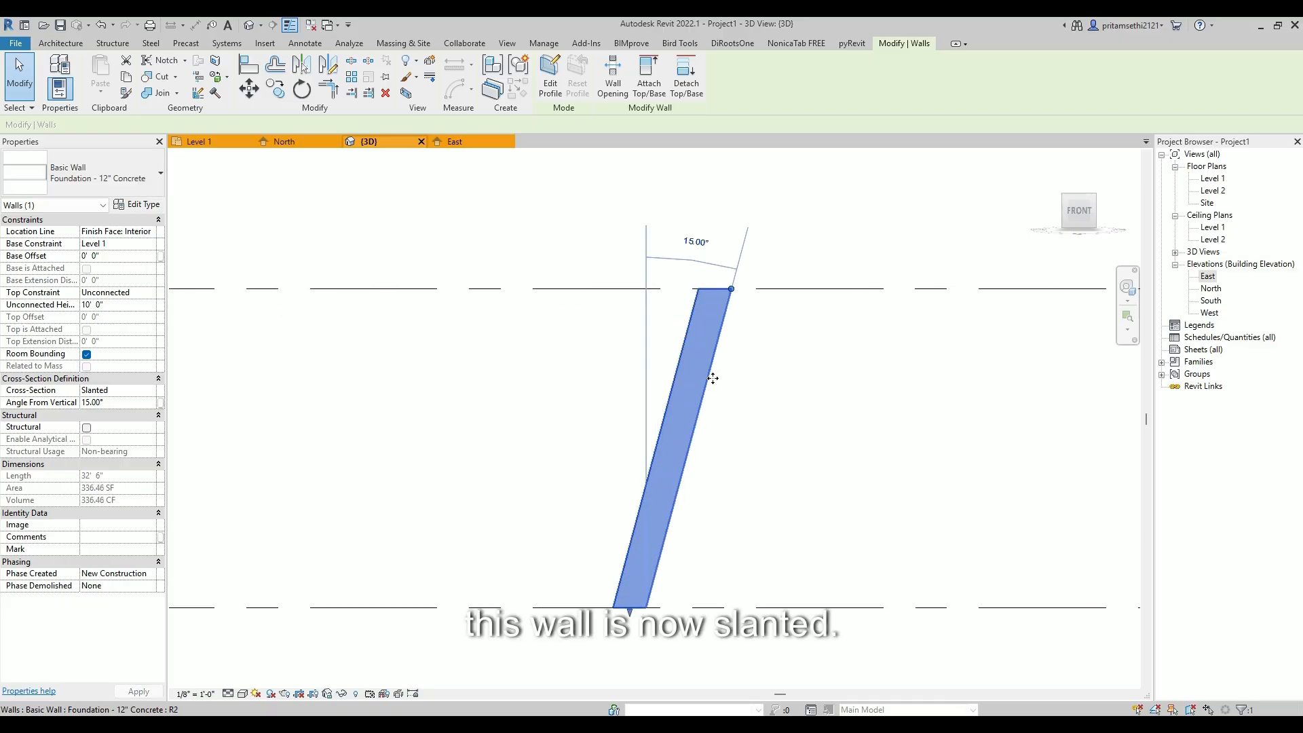
# Place a 36" x 80" Cold sotrage Door Double Swing door near one end of the slanted wall
pyautogui.keyDown('shift'); pyautogui.moveTo(751, 398); pyautogui.dragTo(505, 512, button='middle'); pyautogui.keyUp('shift')
pyautogui.press('Escape')
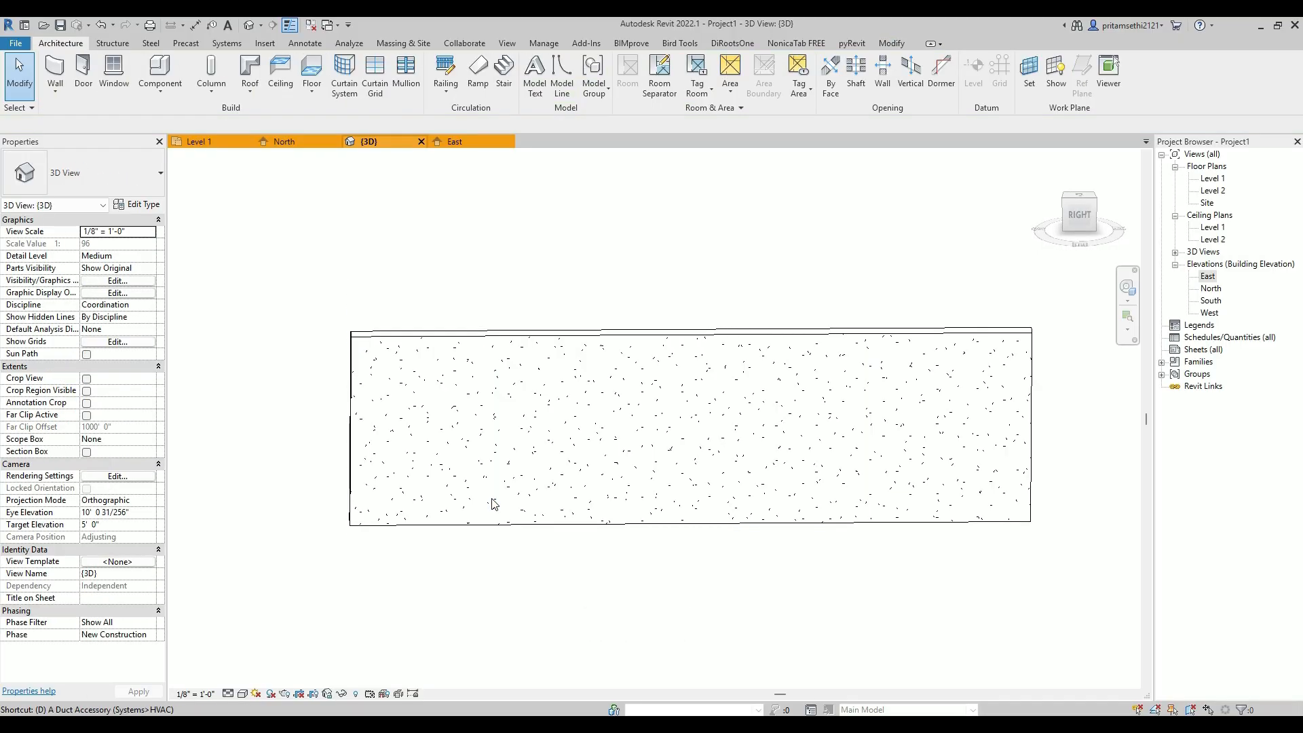
pyautogui.press('r')
pyautogui.click(468, 491)
pyautogui.press('Escape')
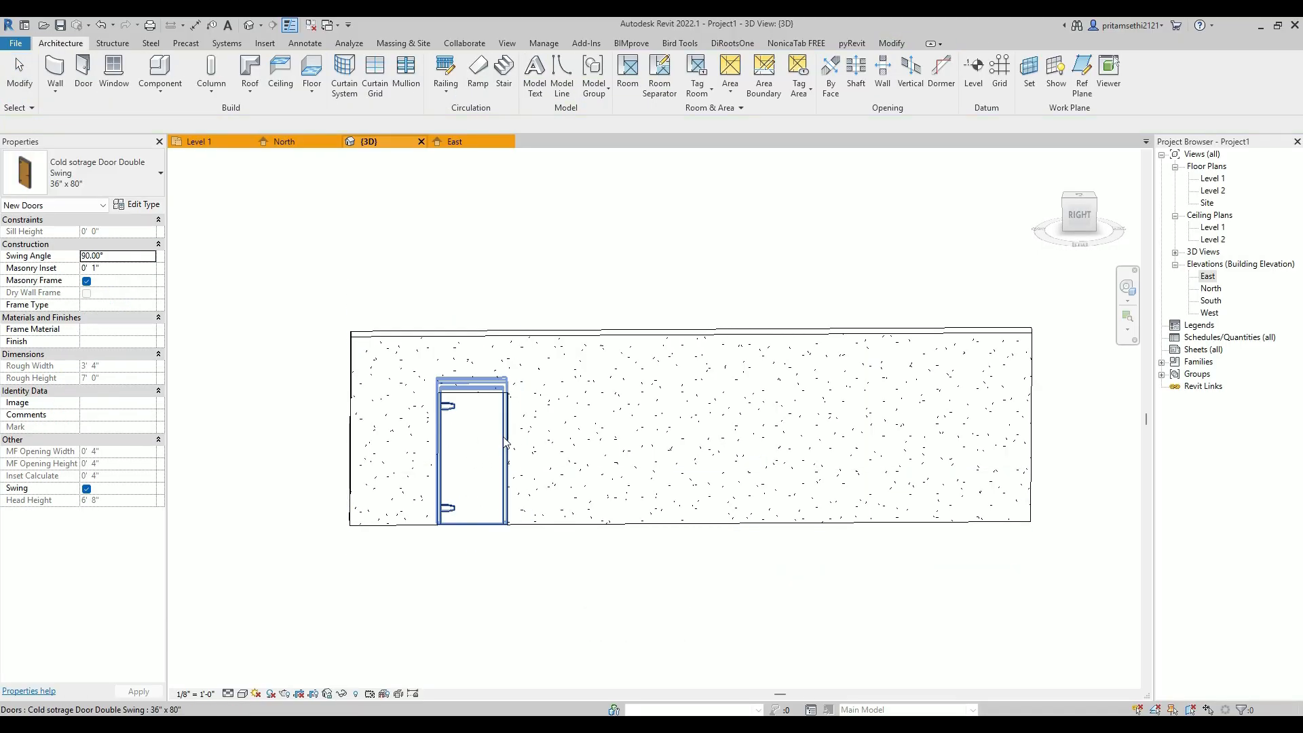
# Inspect how the door sits in the leaning wall and set its orientation to Slanted
pyautogui.click(506, 443)
pyautogui.keyDown('shift'); pyautogui.moveTo(501, 437); pyautogui.dragTo(727, 475, button='middle'); pyautogui.keyUp('shift')
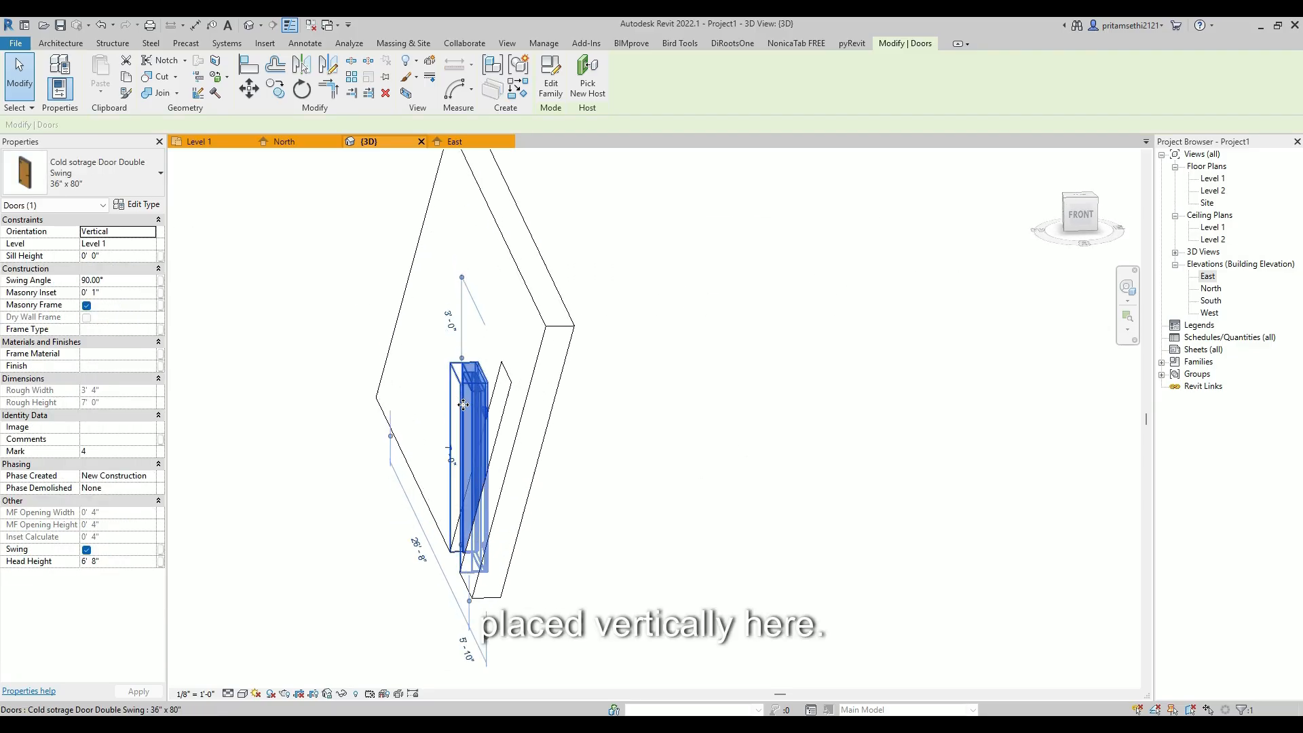
pyautogui.keyDown('shift'); pyautogui.moveTo(463, 406); pyautogui.dragTo(493, 475, button='middle'); pyautogui.keyUp('shift')
pyautogui.keyDown('shift'); pyautogui.moveTo(425, 462); pyautogui.dragTo(540, 413, button='middle'); pyautogui.keyUp('shift')
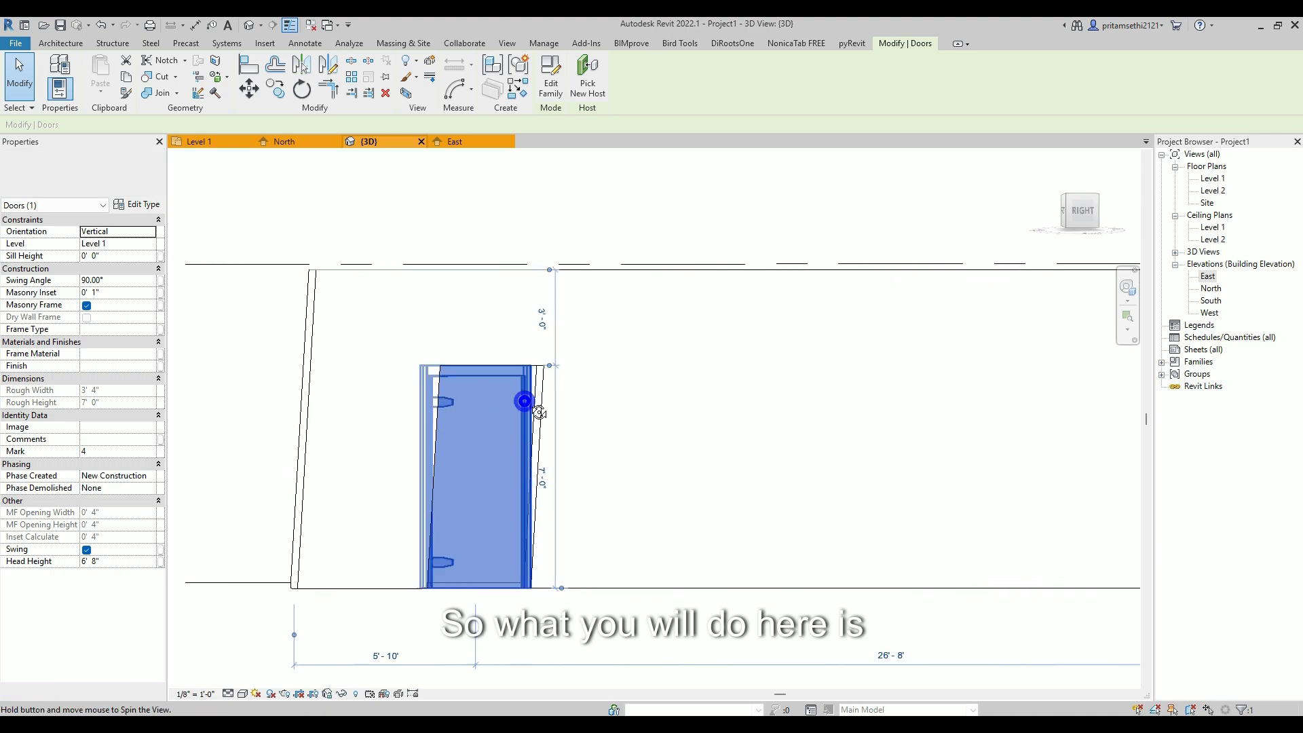
pyautogui.press('Escape')
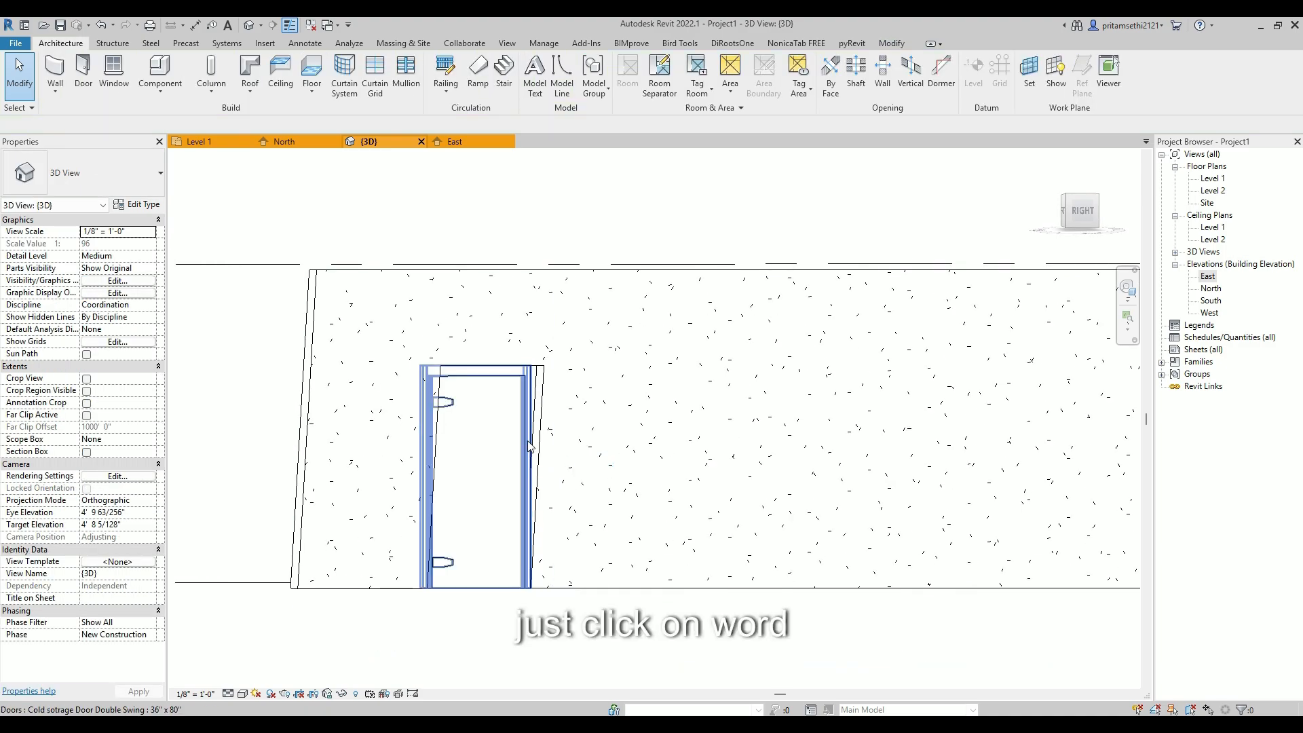
pyautogui.click(529, 445)
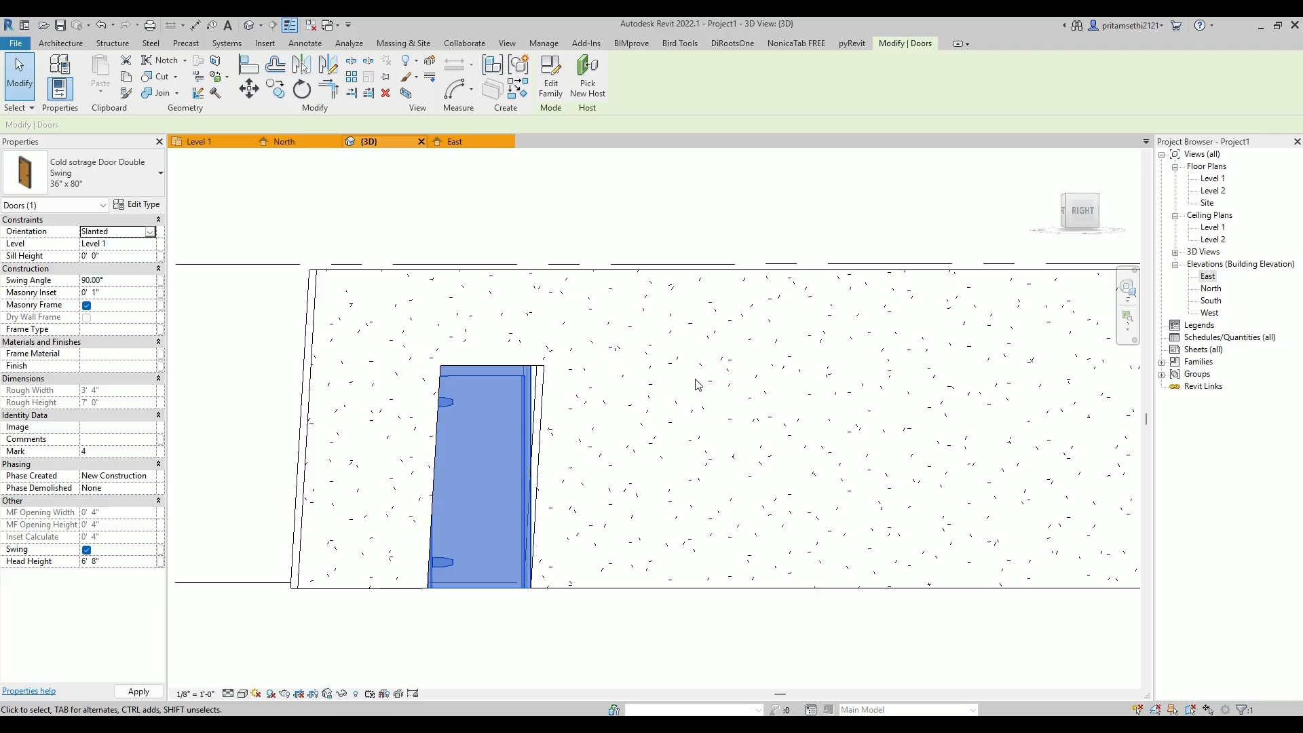
pyautogui.moveTo(570, 439)
pyautogui.keyDown('shift'); pyautogui.mouseDown(button='middle')
pyautogui.moveTo(529, 479)
pyautogui.moveTo(624, 501)
pyautogui.moveTo(494, 415)
pyautogui.moveTo(500, 483)
pyautogui.moveTo(361, 512)
pyautogui.moveTo(634, 501)
pyautogui.moveTo(473, 462)
pyautogui.moveTo(674, 483)
pyautogui.mouseUp(button='middle'); pyautogui.keyUp('shift')
pyautogui.press('Escape')
# Create a similar slanted wall about 25' long, starting at the base of the existing wall's end near the door
pyautogui.scroll(-4, 611, 503)
pyautogui.click(471, 460)
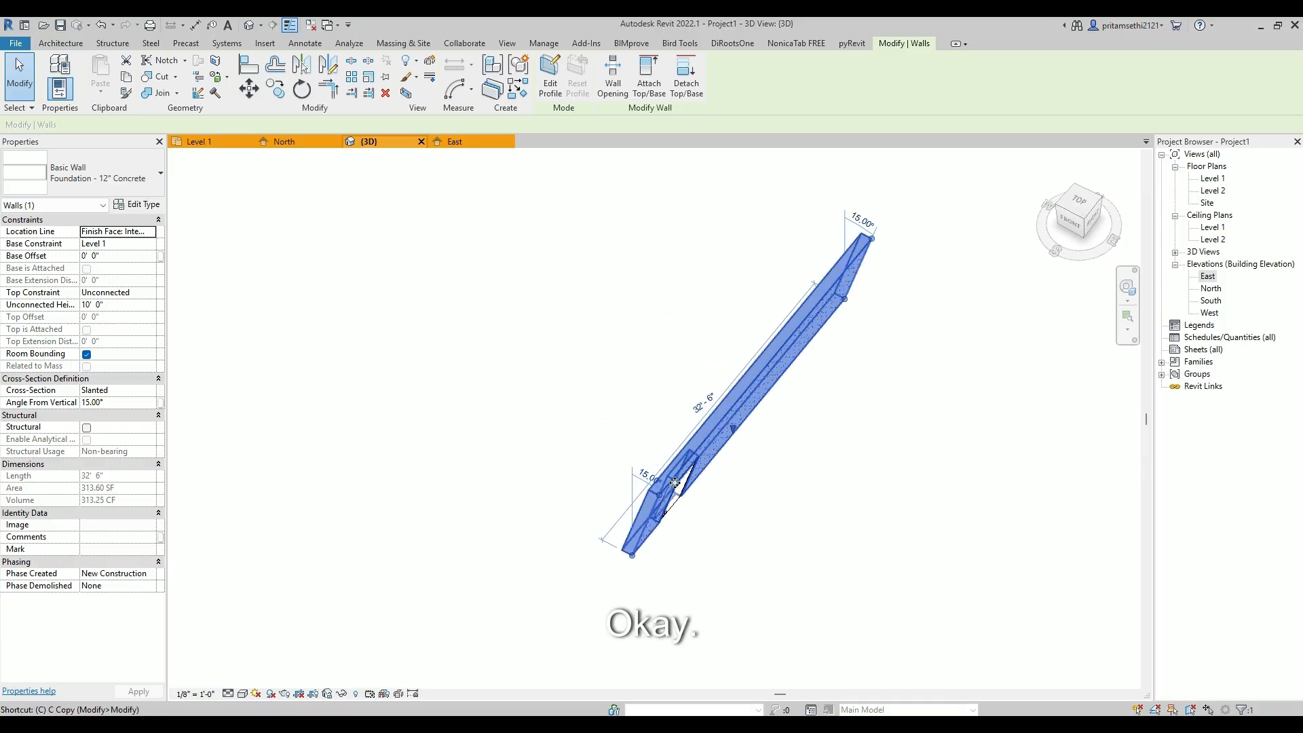
pyautogui.press('c')
pyautogui.press('s')
pyautogui.click(620, 554)
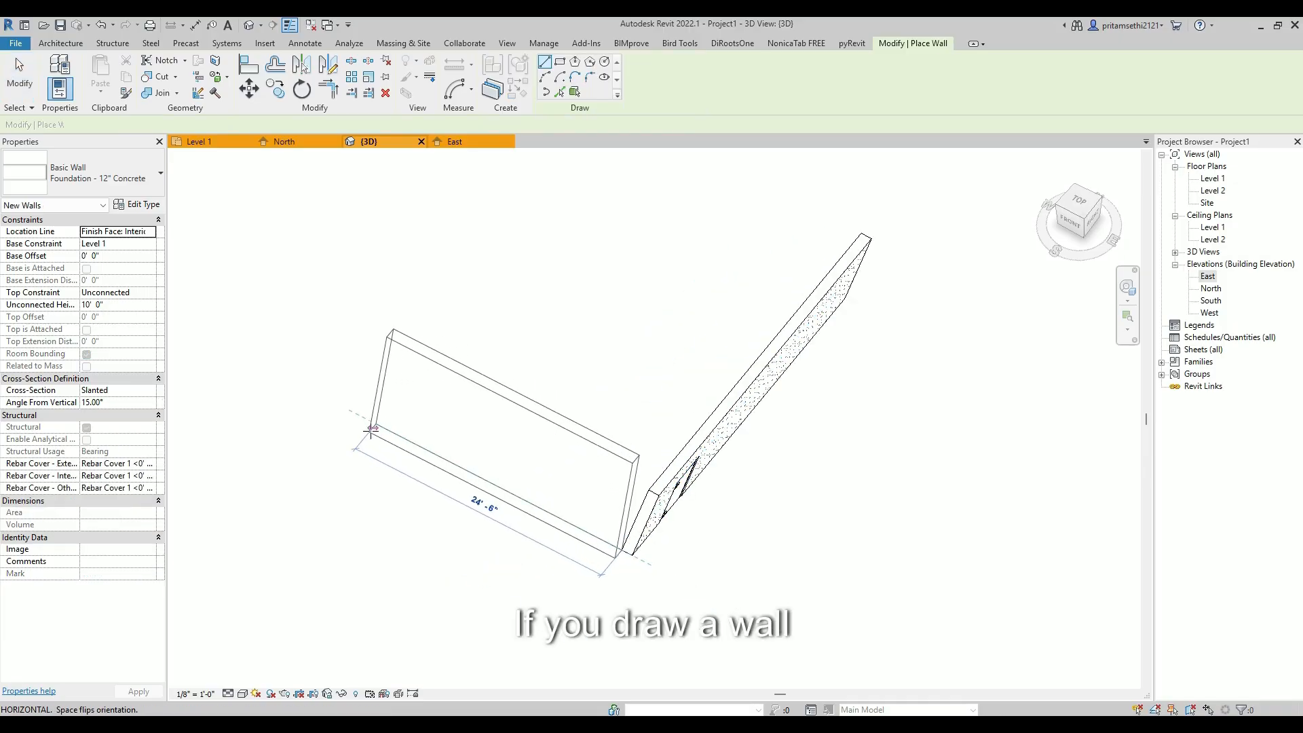
pyautogui.click(368, 432)
pyautogui.press('Escape')
pyautogui.press('Escape')
# Change the cross-section of the newly drawn 25' wall to Vertical
pyautogui.click(475, 375)
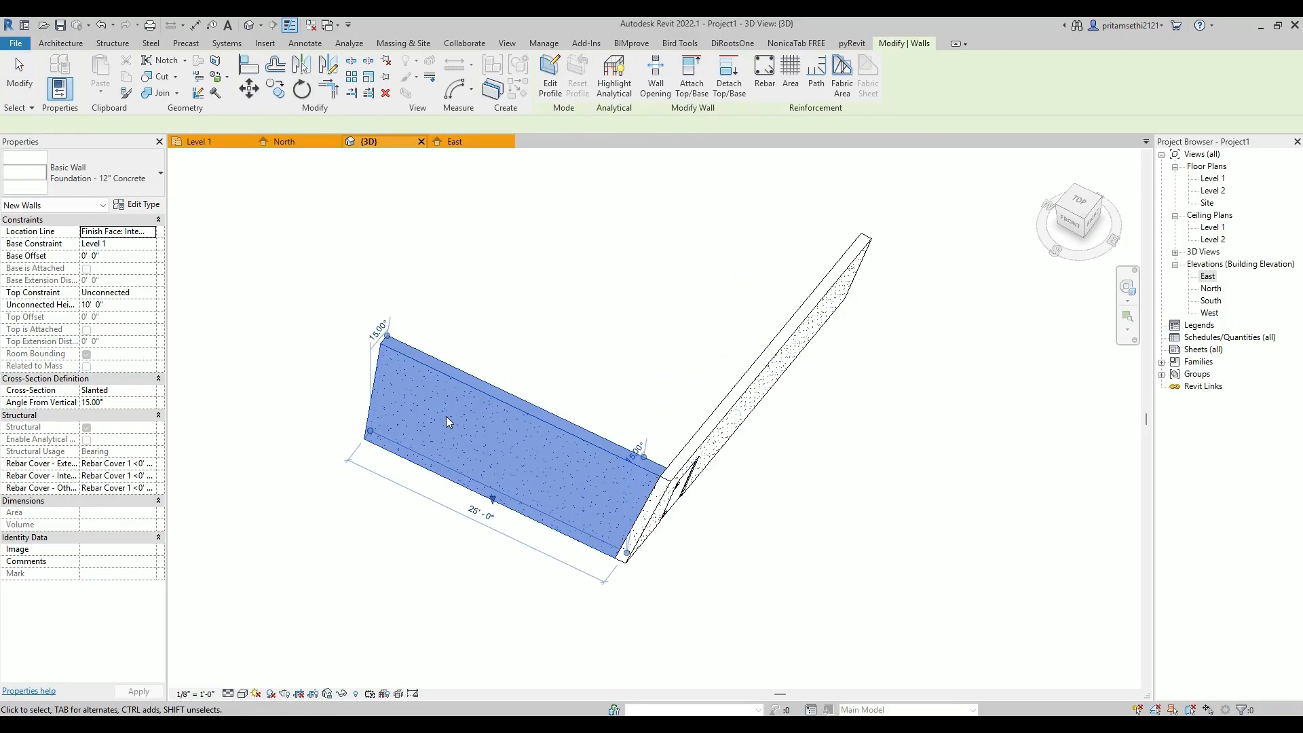
pyautogui.click(140, 392)
pyautogui.click(140, 393)
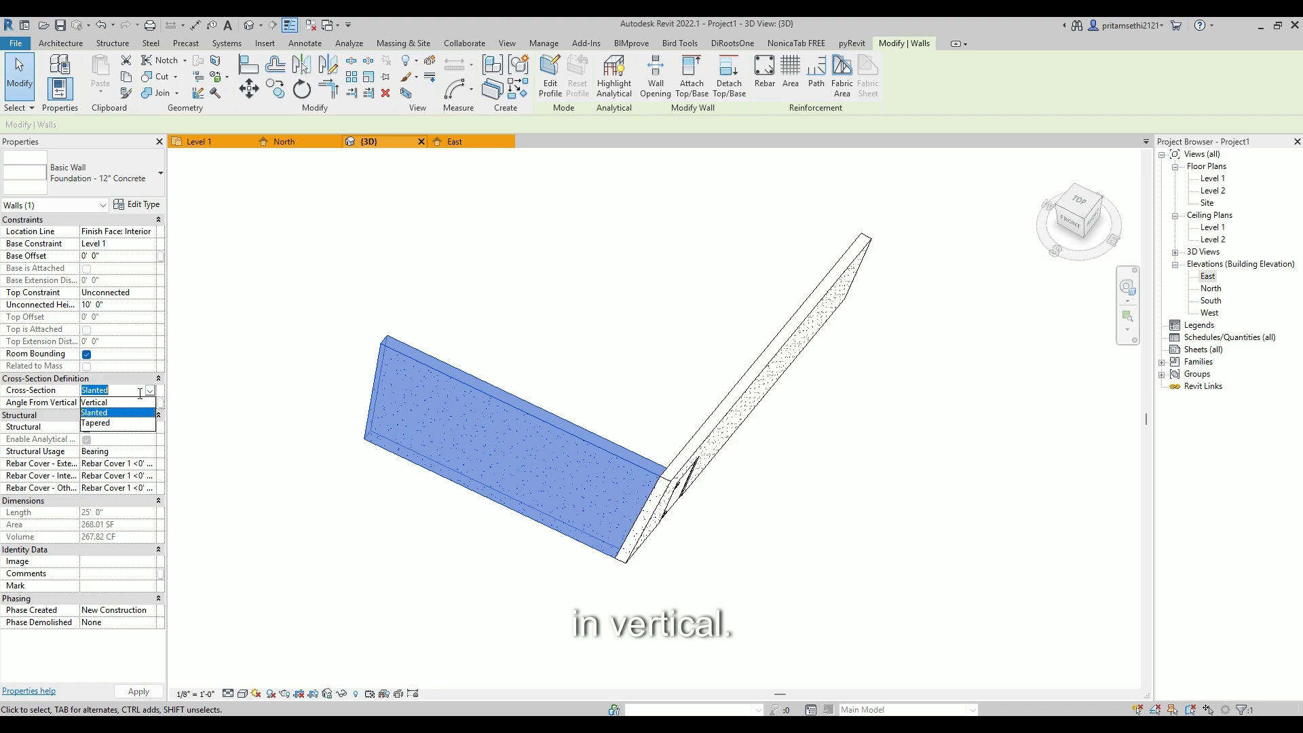
pyautogui.click(102, 402)
pyautogui.keyDown('shift'); pyautogui.moveTo(475, 468); pyautogui.dragTo(516, 487, button='middle'); pyautogui.keyUp('shift')
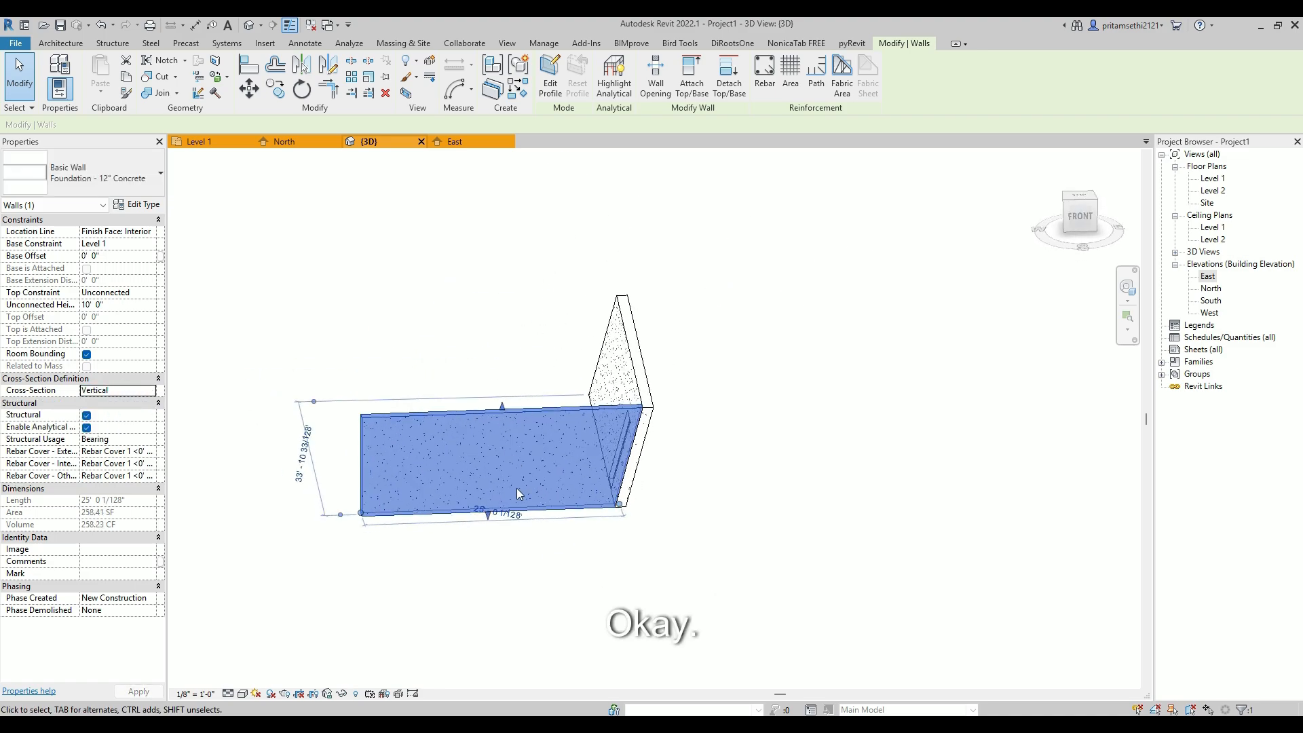
pyautogui.press('Escape')
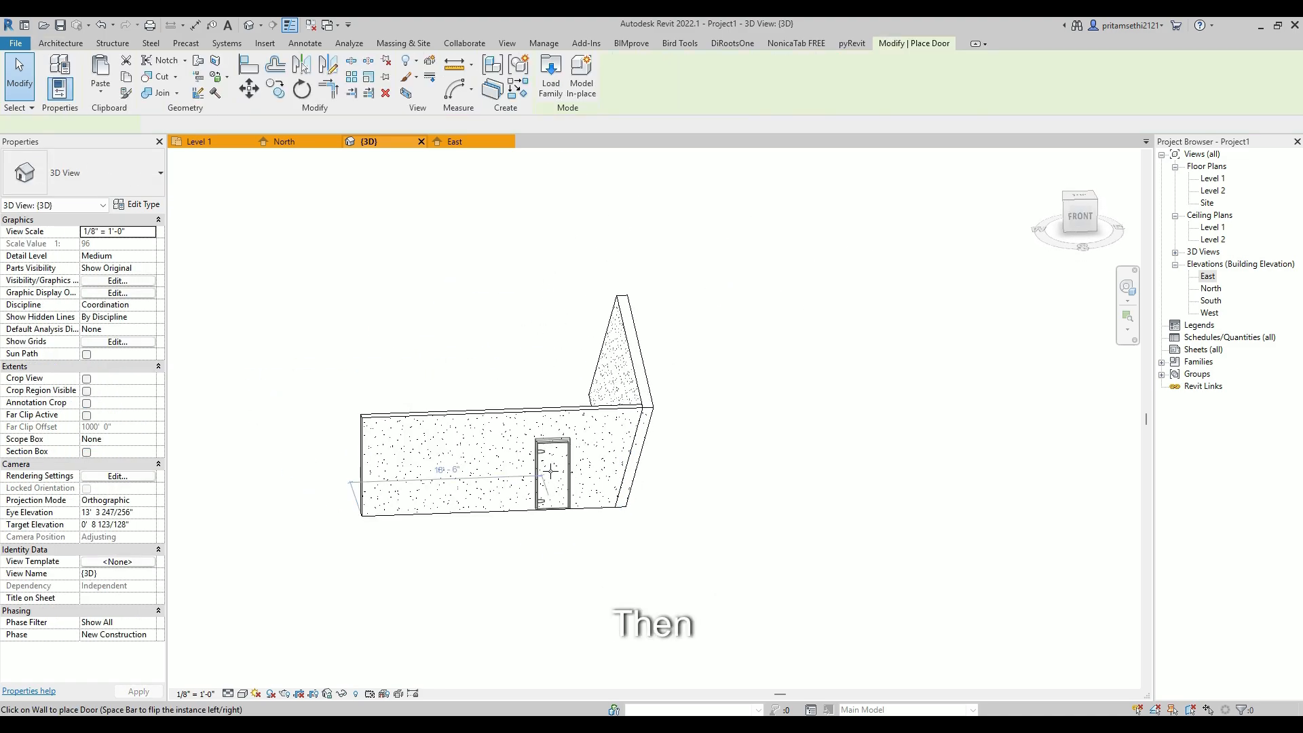
# Place a 36" x 80" Cold sotrage Door Double Swing door in the vertical wall, about 17' 6" from its free end
pyautogui.click(558, 468)
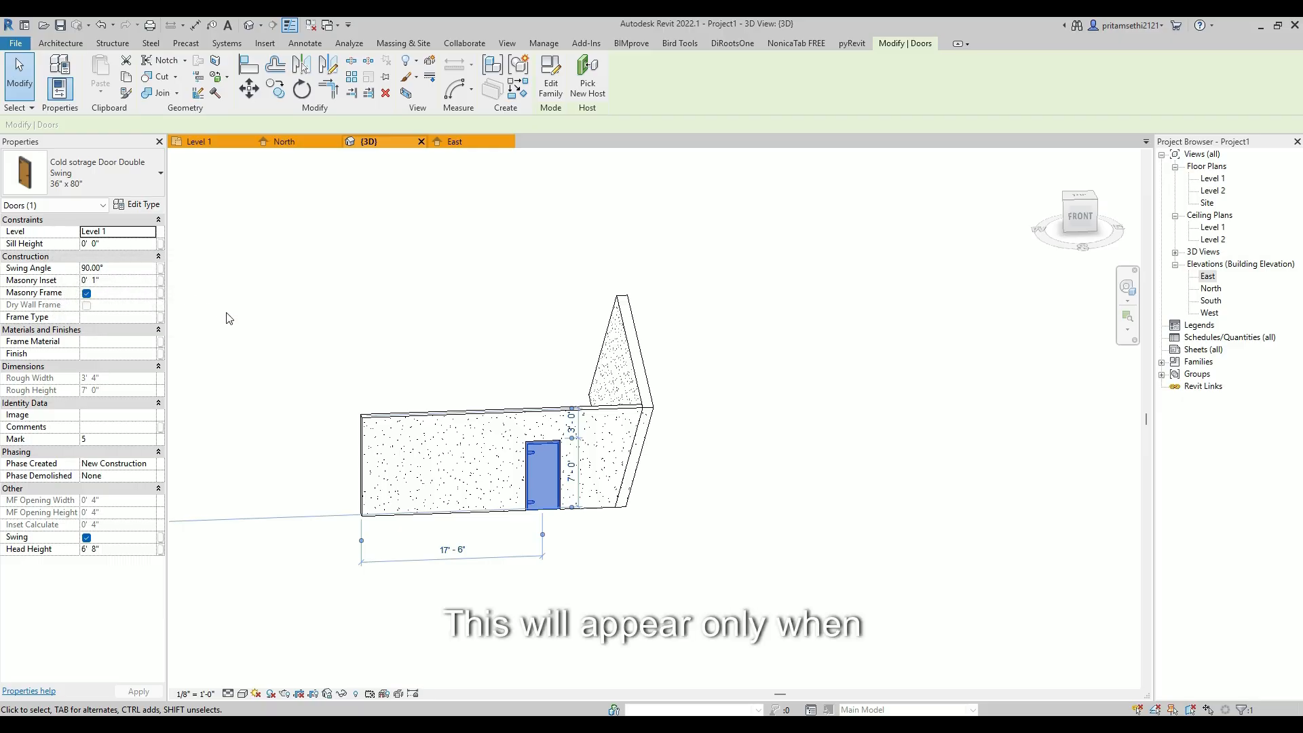
pyautogui.keyDown('shift'); pyautogui.moveTo(592, 451); pyautogui.dragTo(684, 420, button='middle'); pyautogui.keyUp('shift')
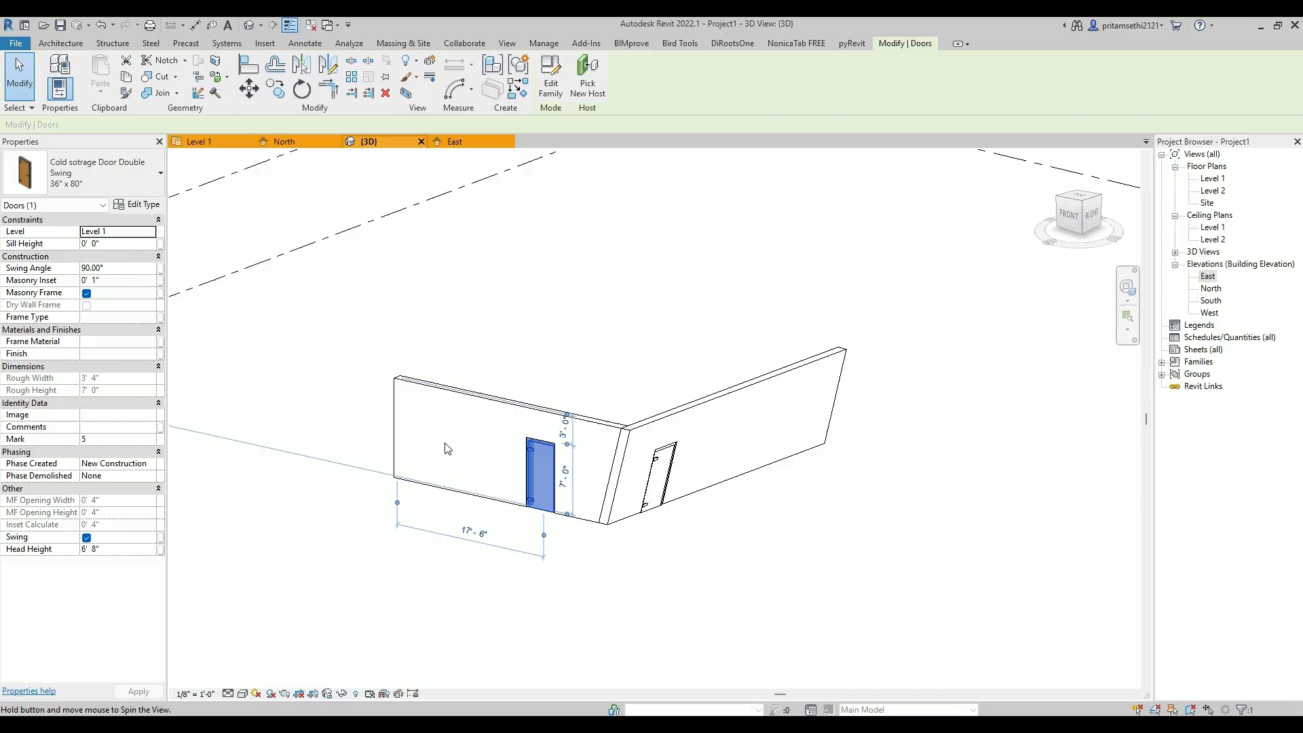
# Compare the instance properties of the doors in the slanted and vertical walls, checking where the Orientation option is offered
pyautogui.click(683, 420)
pyautogui.scroll(4, 642, 476)
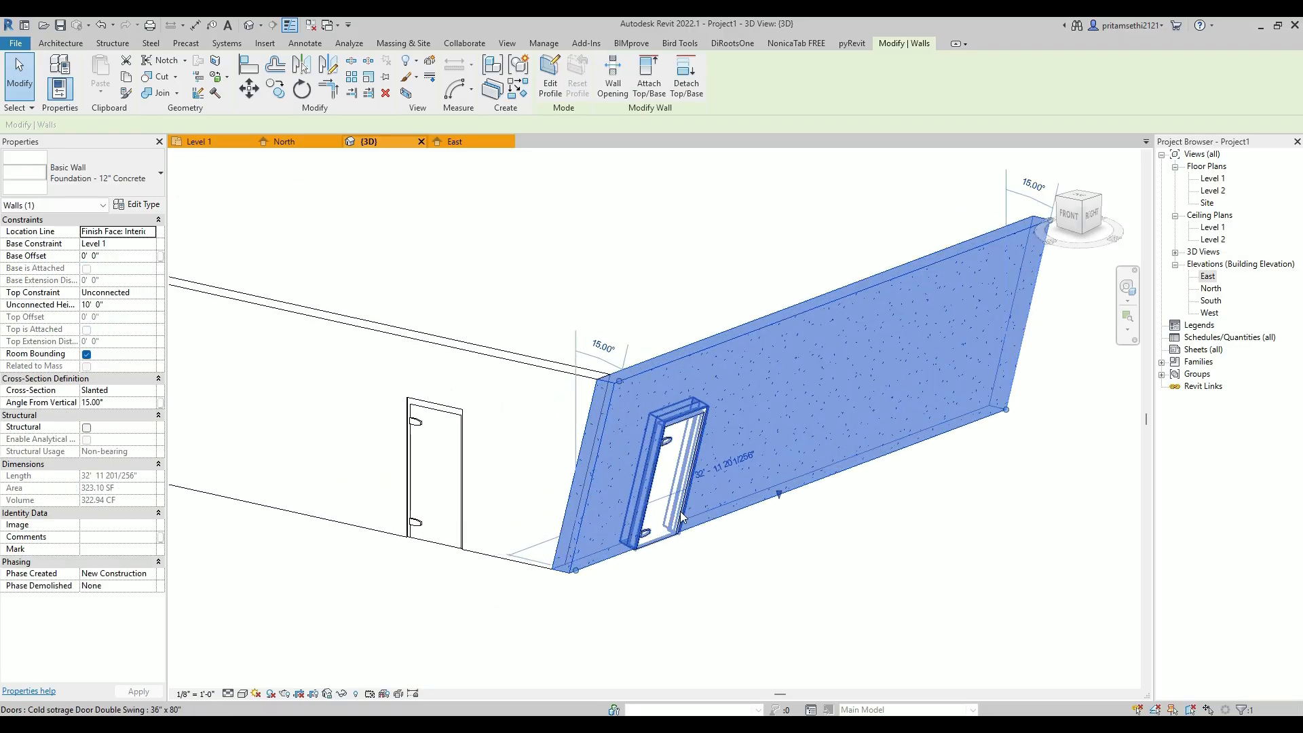
pyautogui.scroll(3, 672, 470)
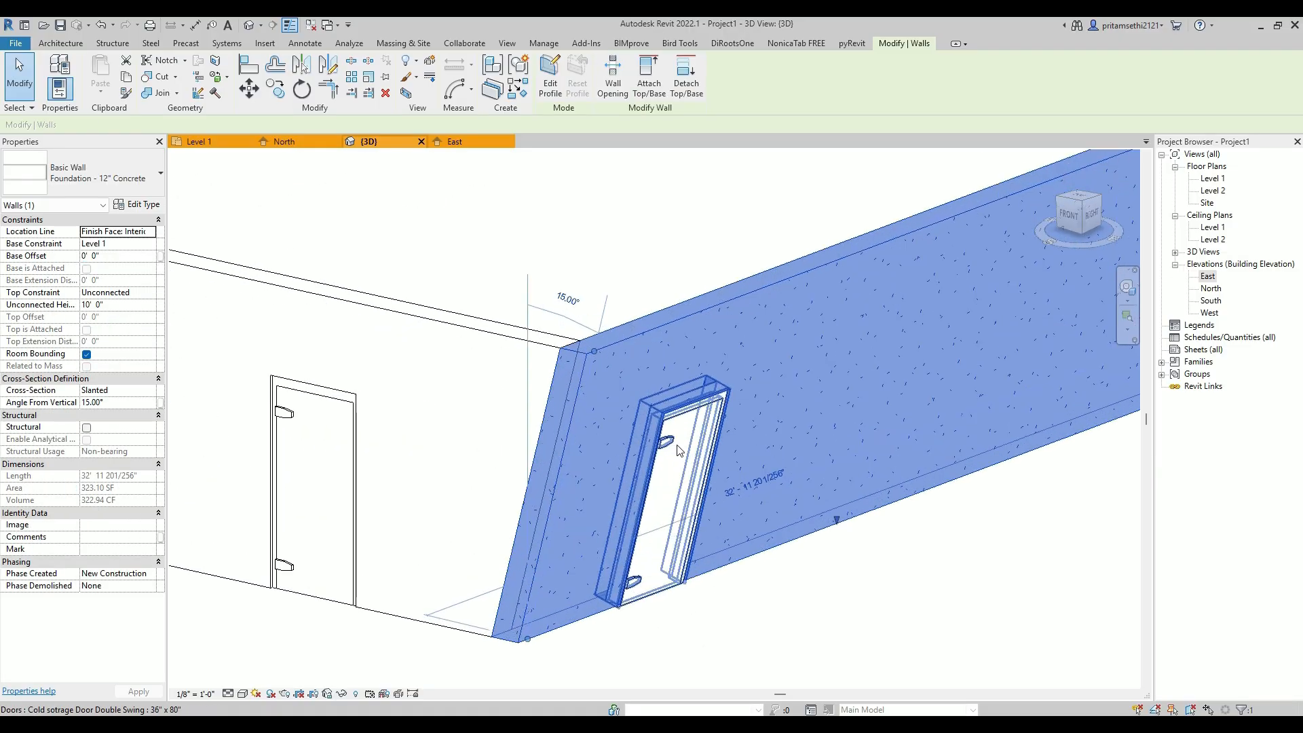
pyautogui.click(674, 445)
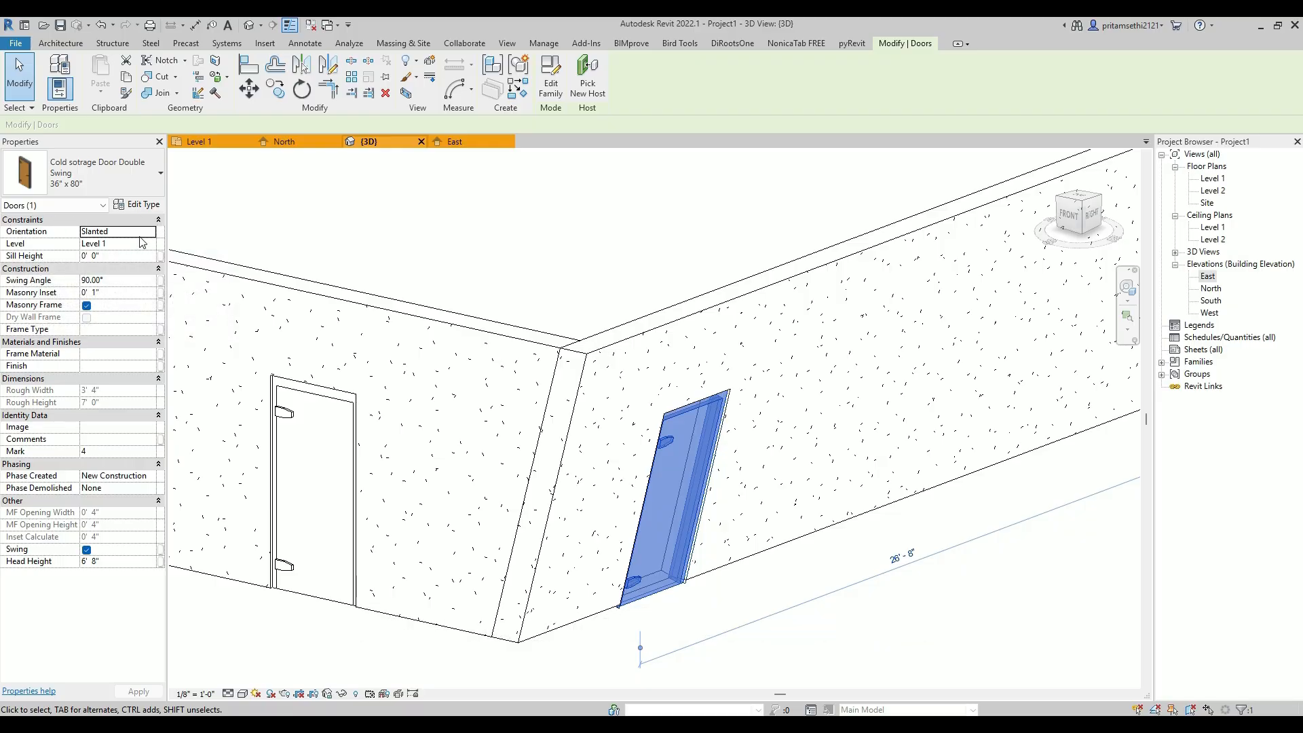
pyautogui.click(298, 430)
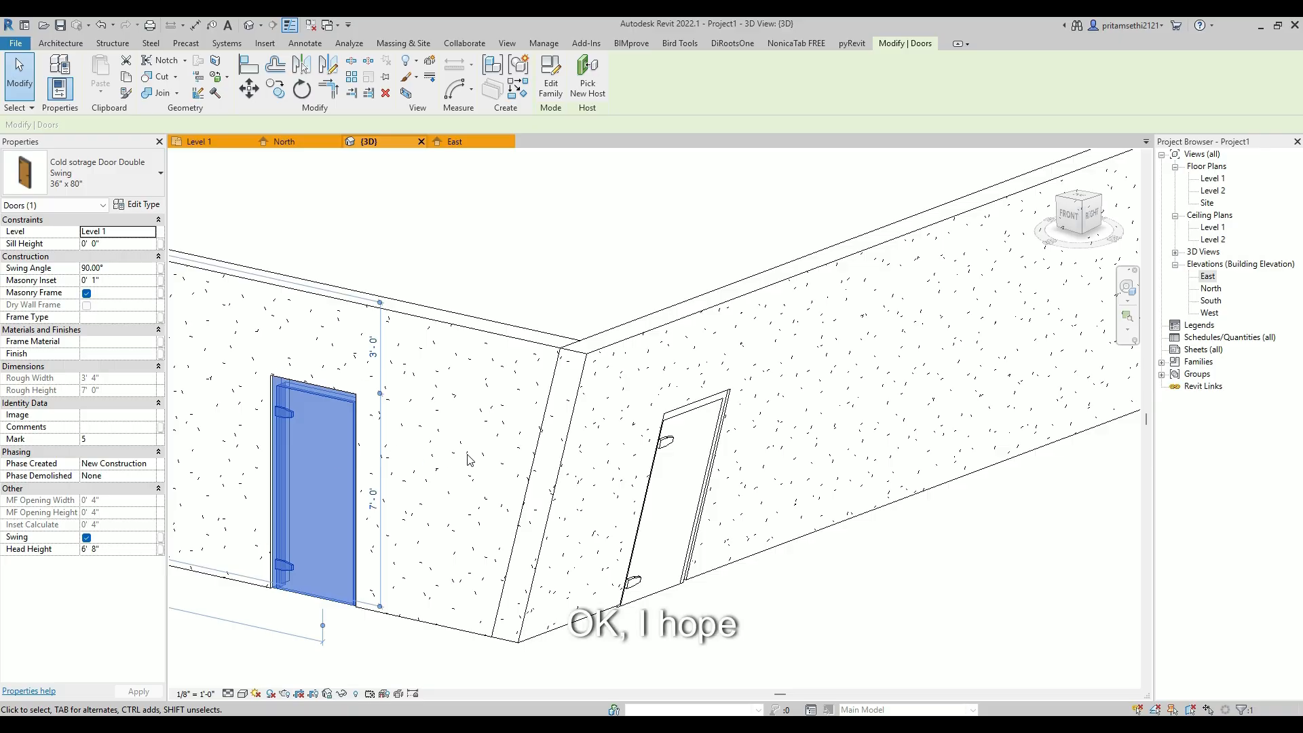
pyautogui.press('Escape')
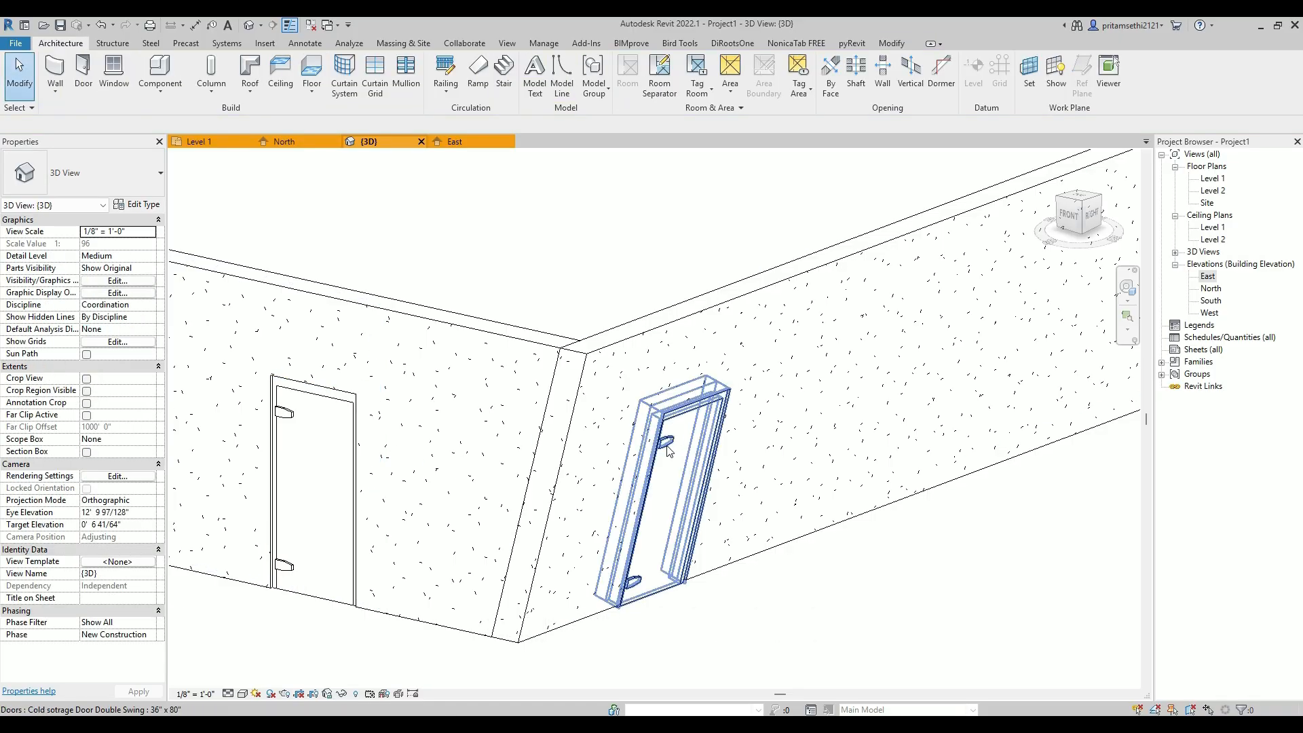
pyautogui.click(667, 444)
pyautogui.click(677, 317)
pyautogui.scroll(-5, 677, 316)
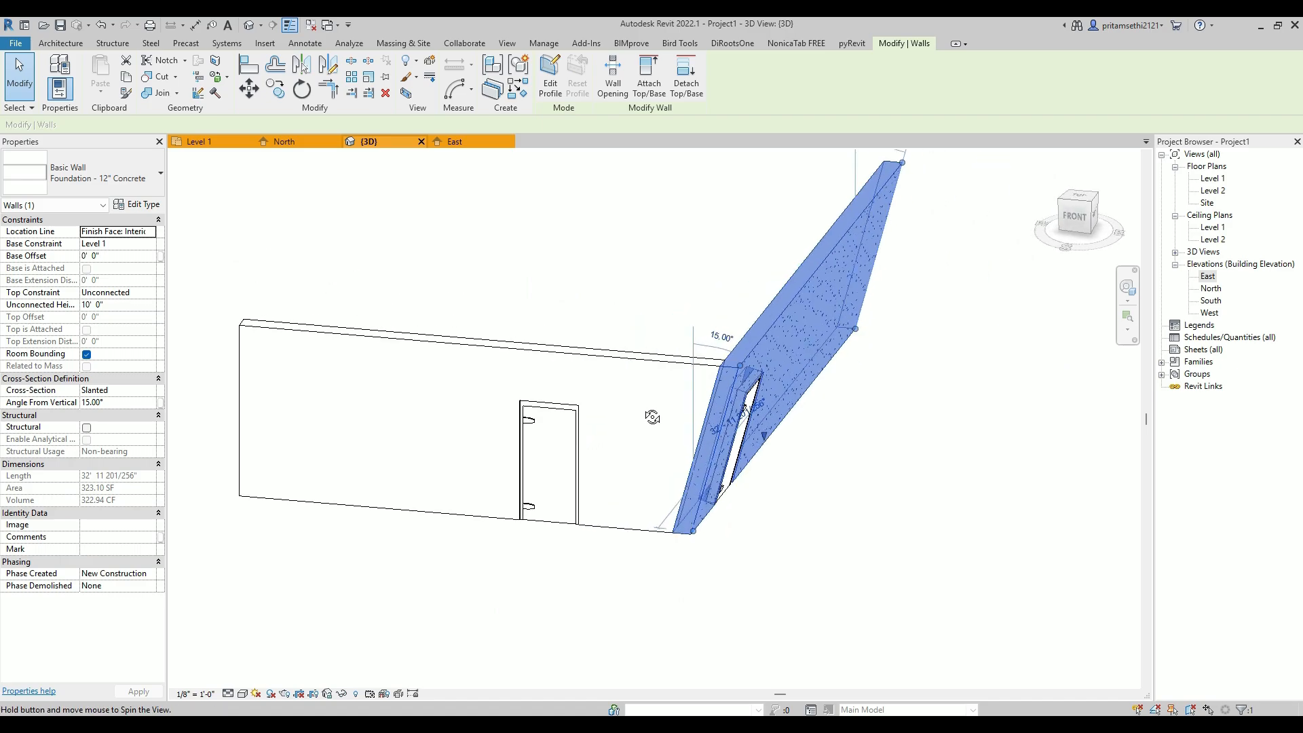